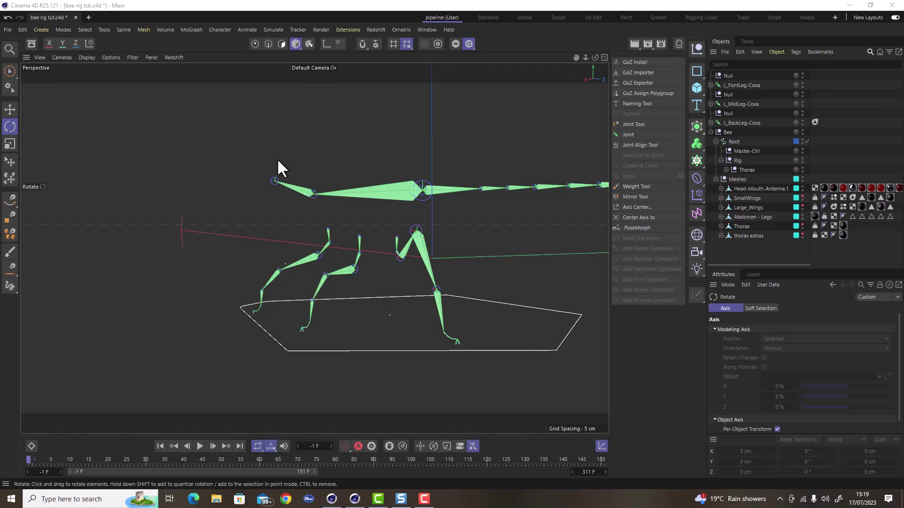
# - Add a rectangle spline to a new empty project and orient it on the XZ plane
pyautogui.click(88, 18)
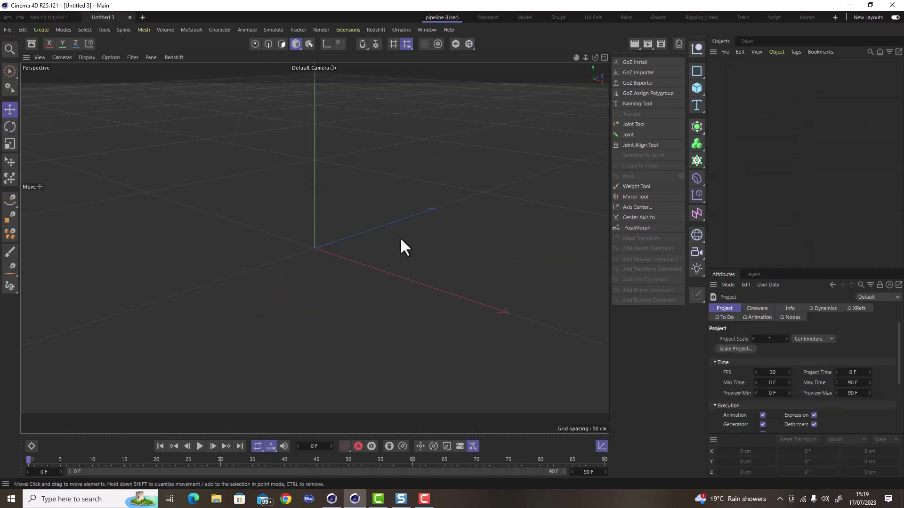
pyautogui.keyDown('alt'); pyautogui.moveTo(374, 237); pyautogui.dragTo(433, 292); pyautogui.keyUp('alt')
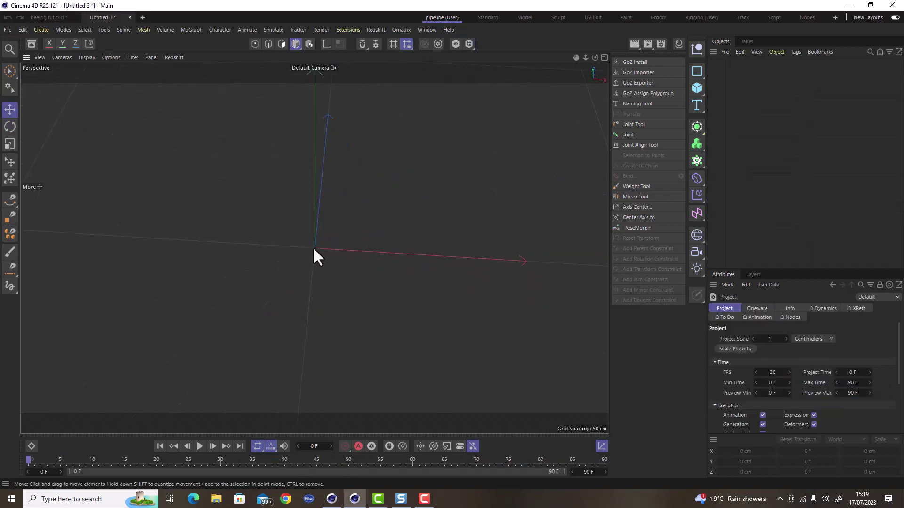
pyautogui.keyDown('alt'); pyautogui.moveTo(312, 247); pyautogui.dragTo(337, 280); pyautogui.keyUp('alt')
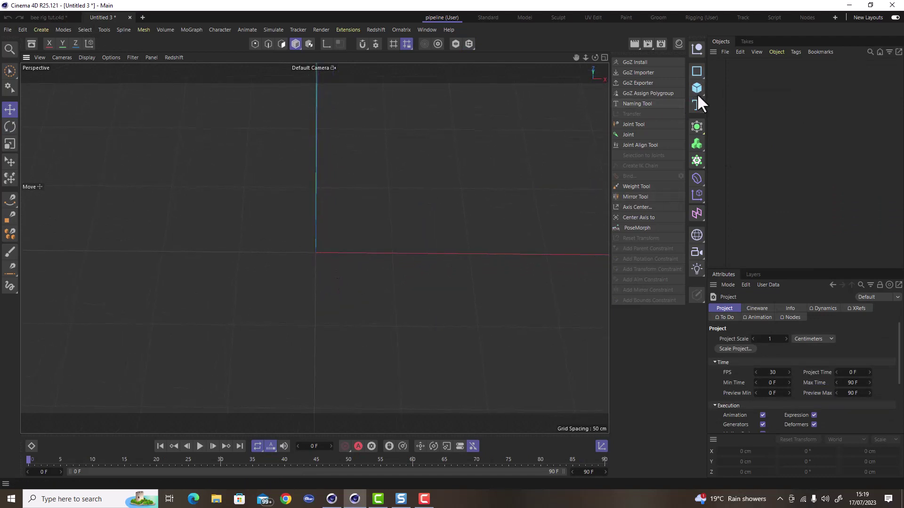
pyautogui.click(703, 75)
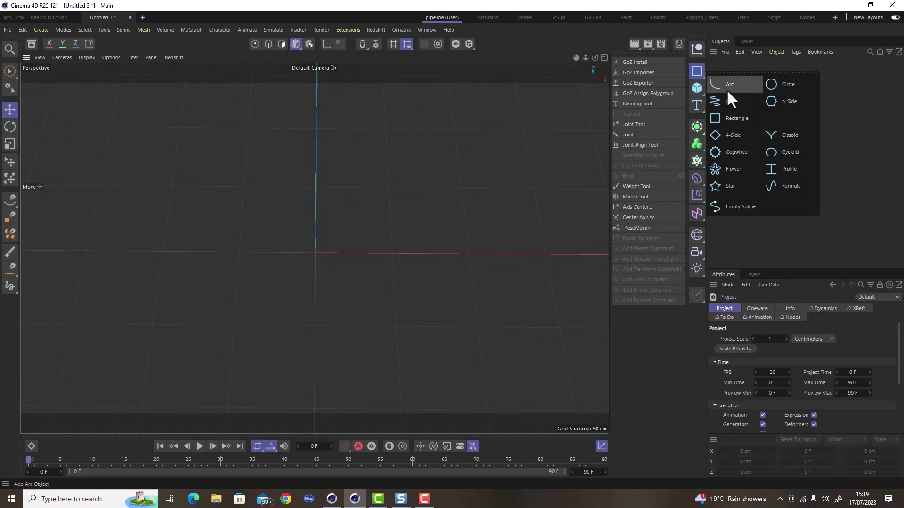
pyautogui.click(727, 121)
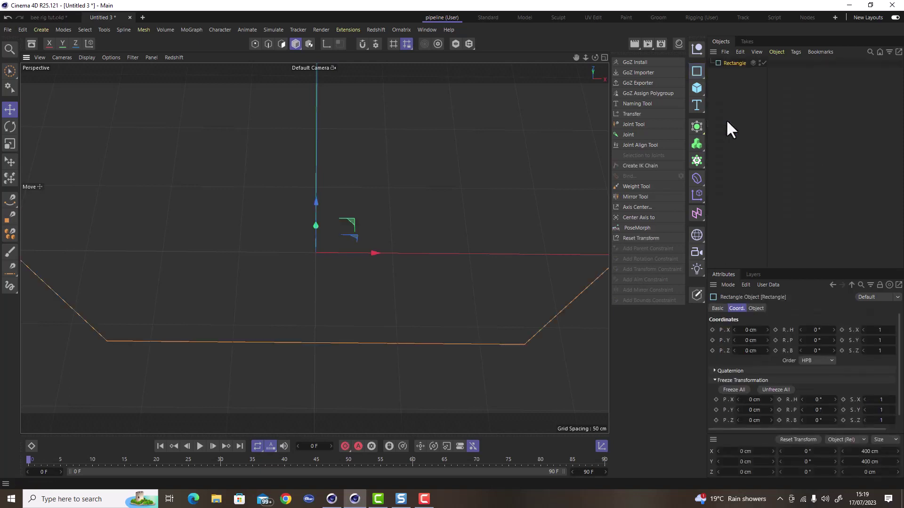
pyautogui.scroll(-5, 399, 269)
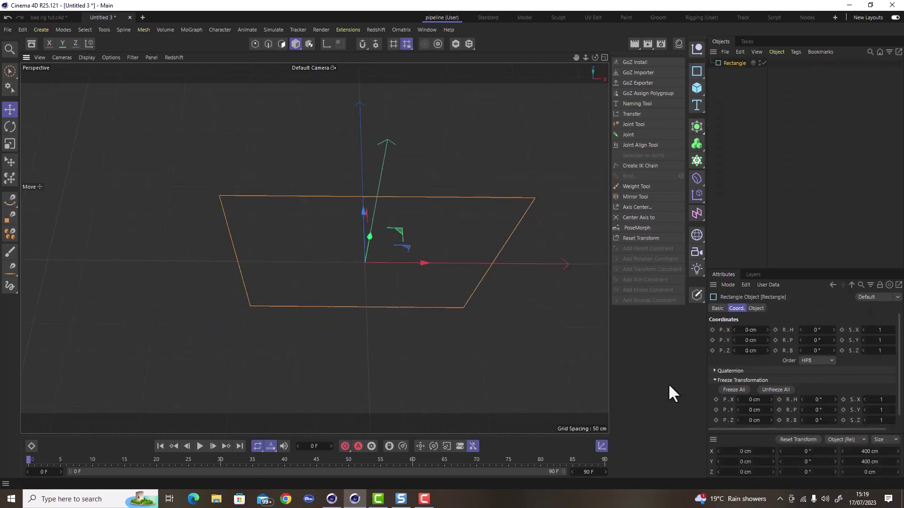
pyautogui.click(755, 308)
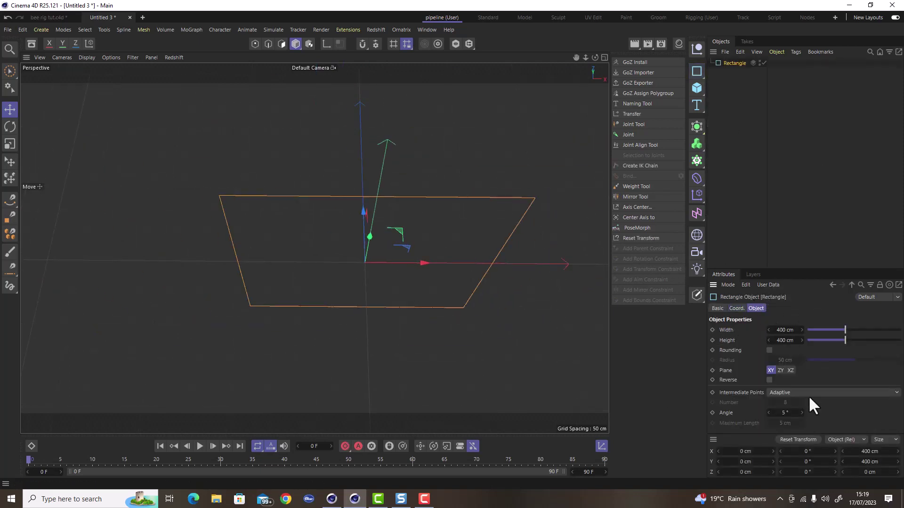
pyautogui.moveTo(805, 269); pyautogui.dragTo(810, 187)
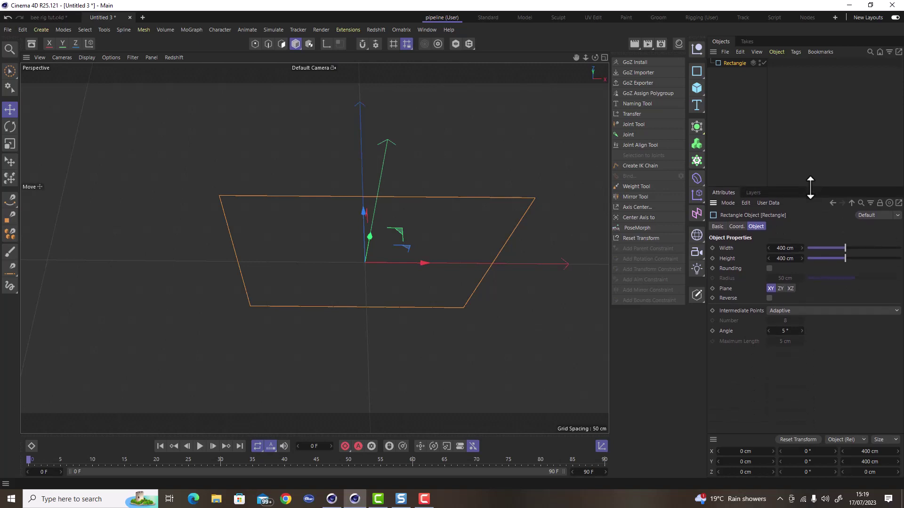
pyautogui.click(790, 288)
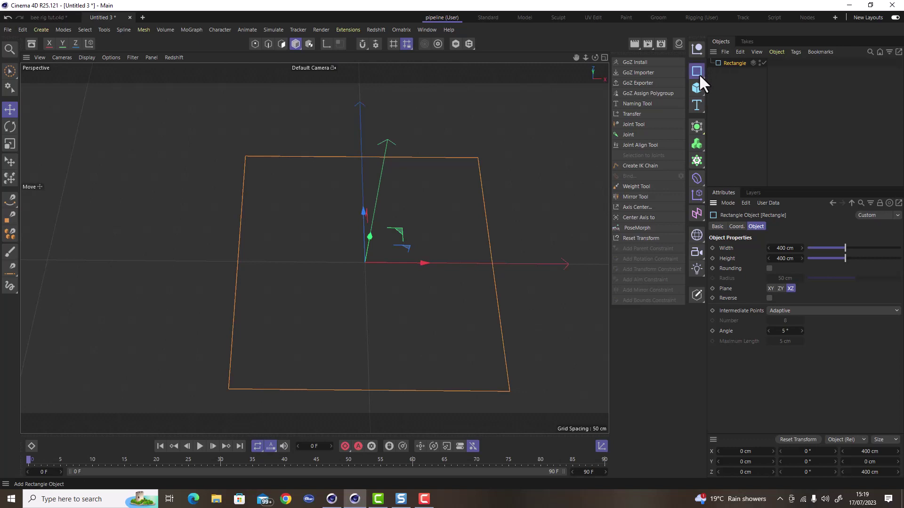
# - Add a 4-Side diamond spline and set its plane to XZ so it lies flat like the rectangle
pyautogui.moveTo(699, 75); pyautogui.dragTo(715, 80)
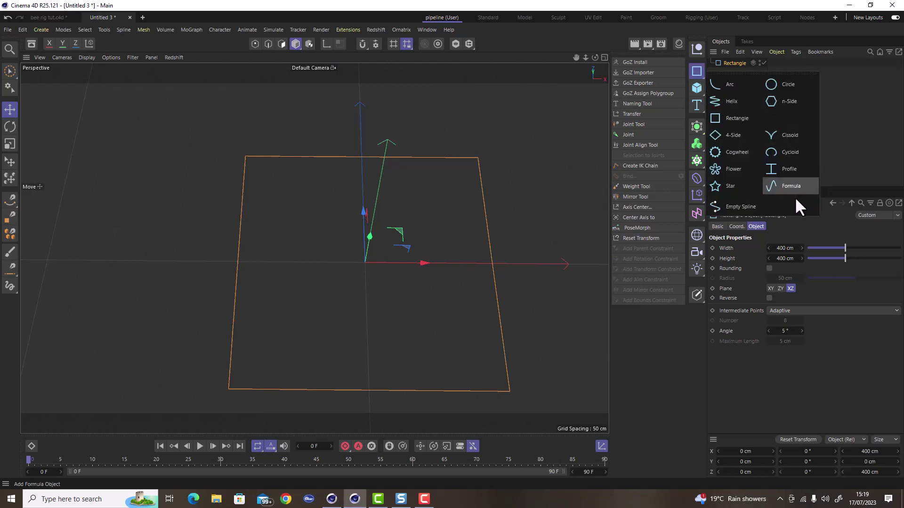
pyautogui.click(726, 133)
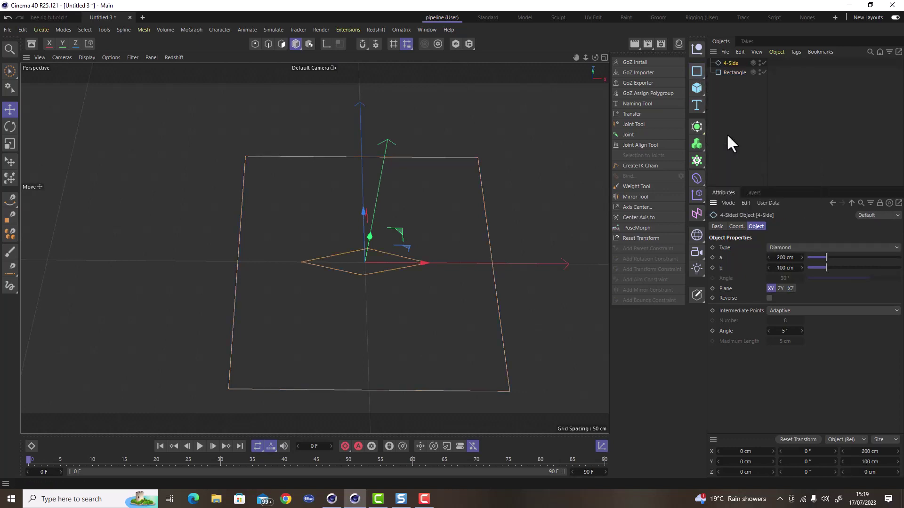
pyautogui.keyDown('alt'); pyautogui.moveTo(335, 284); pyautogui.dragTo(351, 275); pyautogui.keyUp('alt')
pyautogui.scroll(-1, 351, 275)
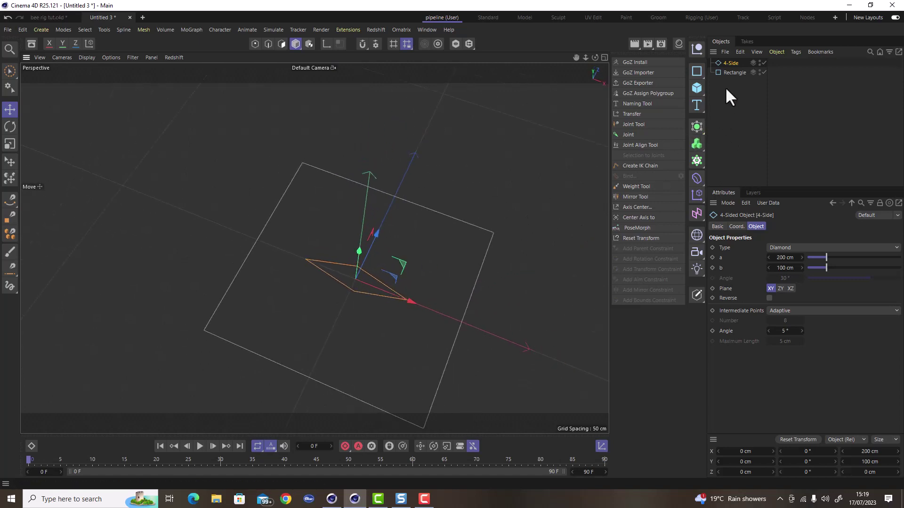
pyautogui.keyDown('ctrl'); pyautogui.click(732, 71); pyautogui.keyUp('ctrl')
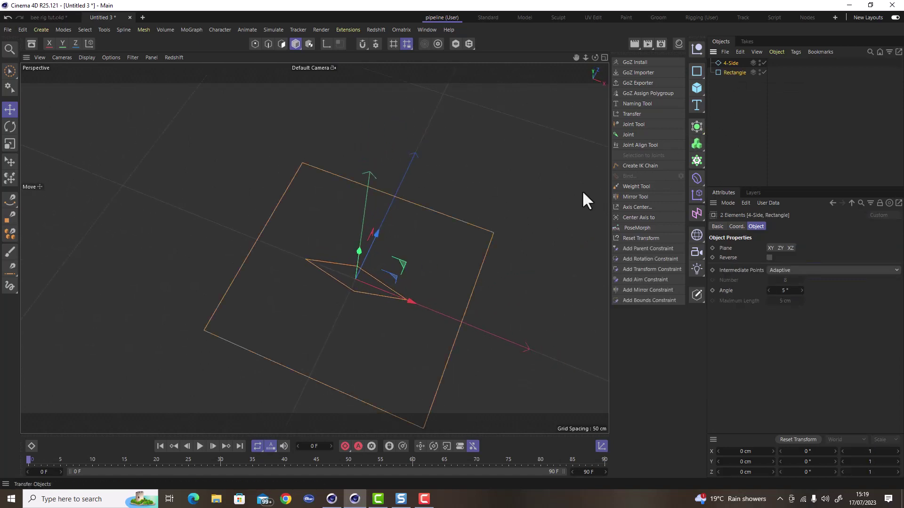
pyautogui.scroll(-1, 405, 270)
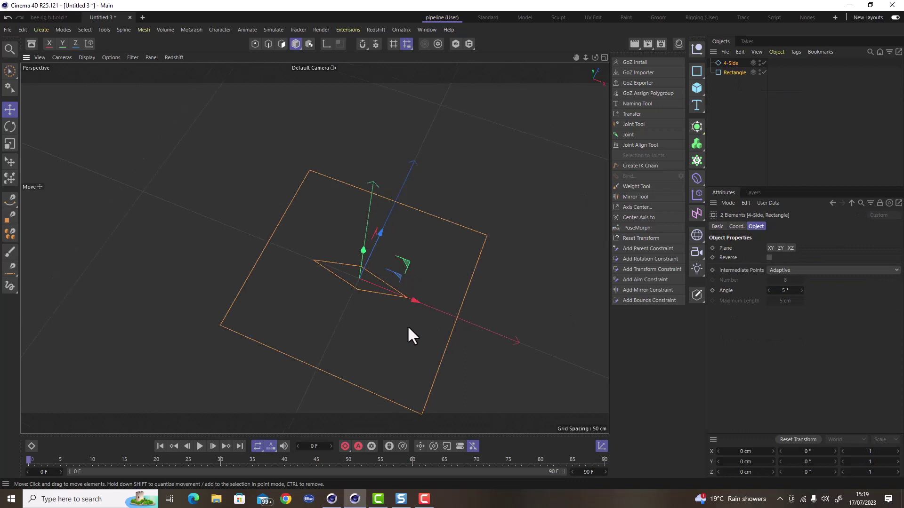
pyautogui.keyDown('alt'); pyautogui.moveTo(407, 326); pyautogui.dragTo(363, 300); pyautogui.keyUp('alt')
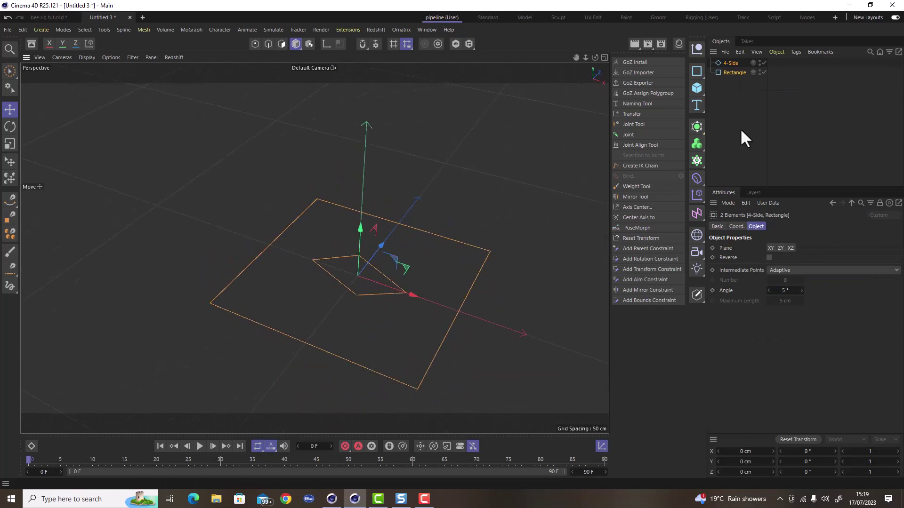
pyautogui.click(734, 63)
pyautogui.click(790, 289)
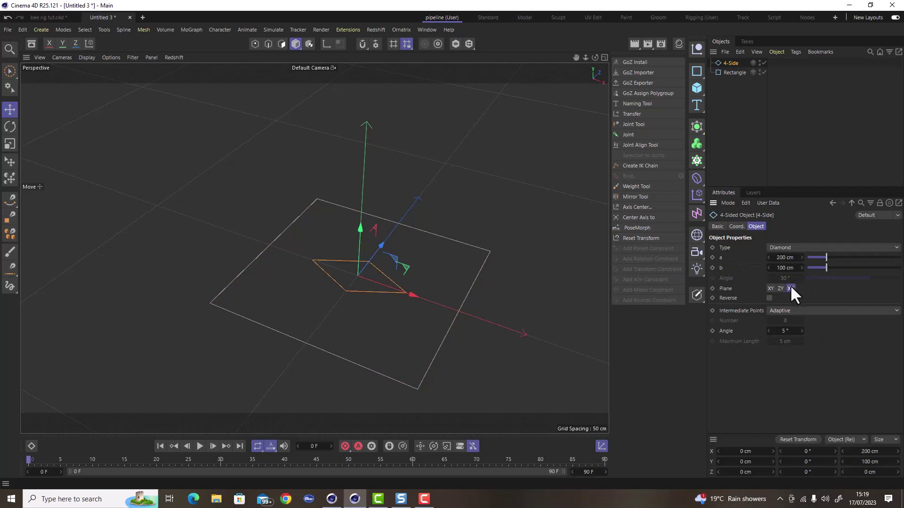
# - Scale the 4-Side diamond up uniformly to about 388 by 194 cm
pyautogui.keyDown('alt'); pyautogui.moveTo(404, 306); pyautogui.dragTo(367, 269); pyautogui.keyUp('alt')
pyautogui.press('t')
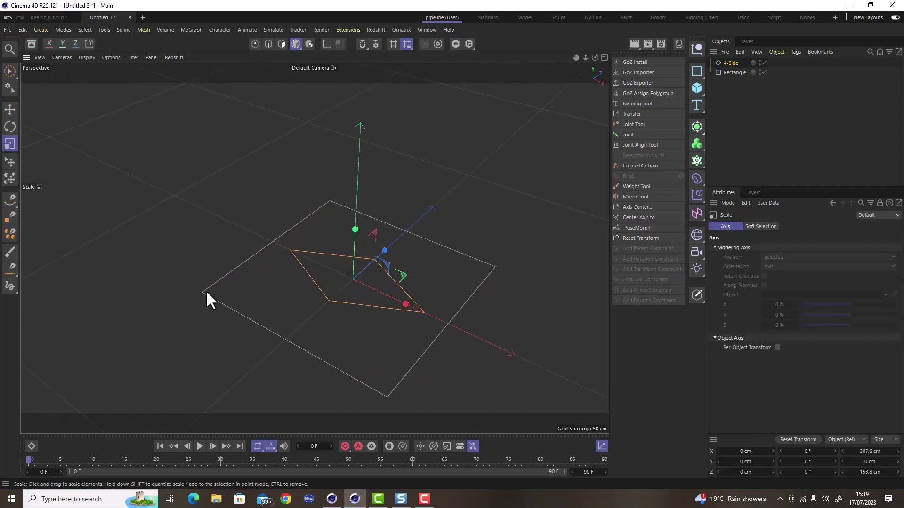
pyautogui.moveTo(316, 320); pyautogui.dragTo(506, 382)
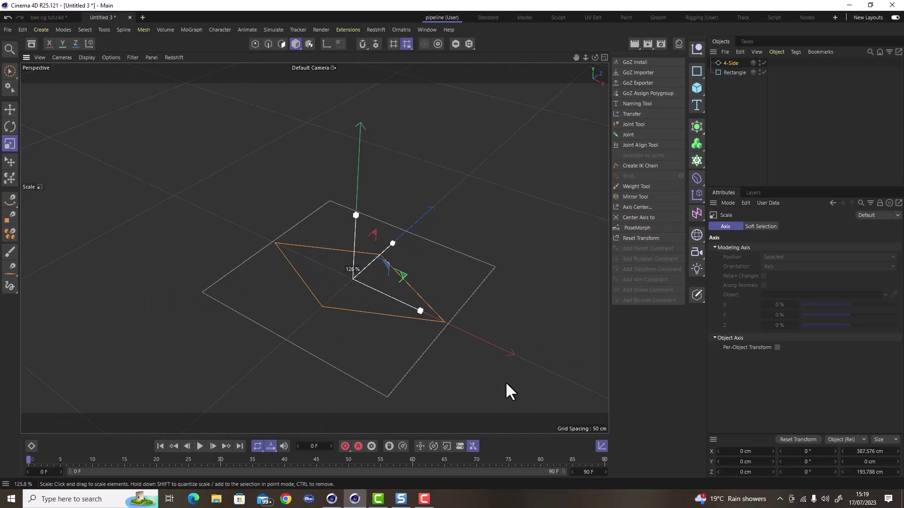
# - Scale the rectangle down to about 146 cm square and move it along Z to about -123 cm
pyautogui.click(734, 72)
pyautogui.moveTo(437, 301); pyautogui.dragTo(365, 300)
pyautogui.press('e')
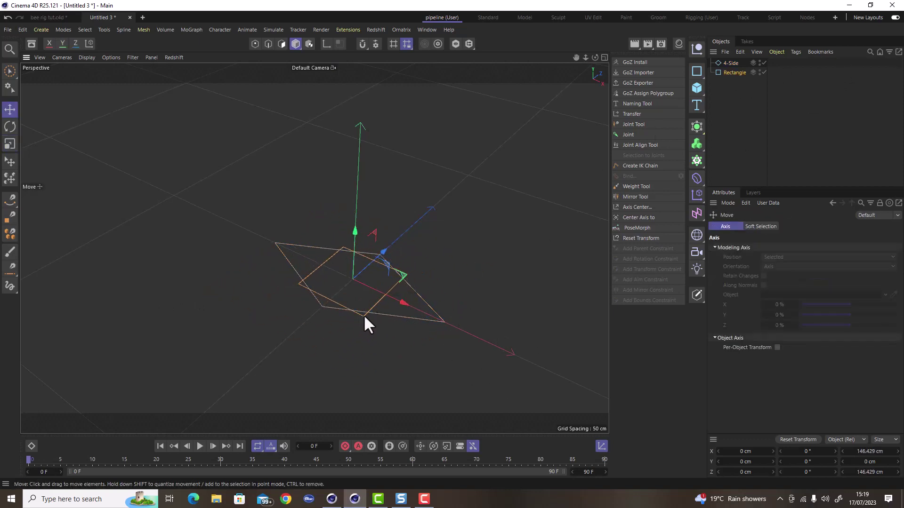
pyautogui.press('r')
pyautogui.press('e')
pyautogui.moveTo(383, 251); pyautogui.dragTo(349, 285)
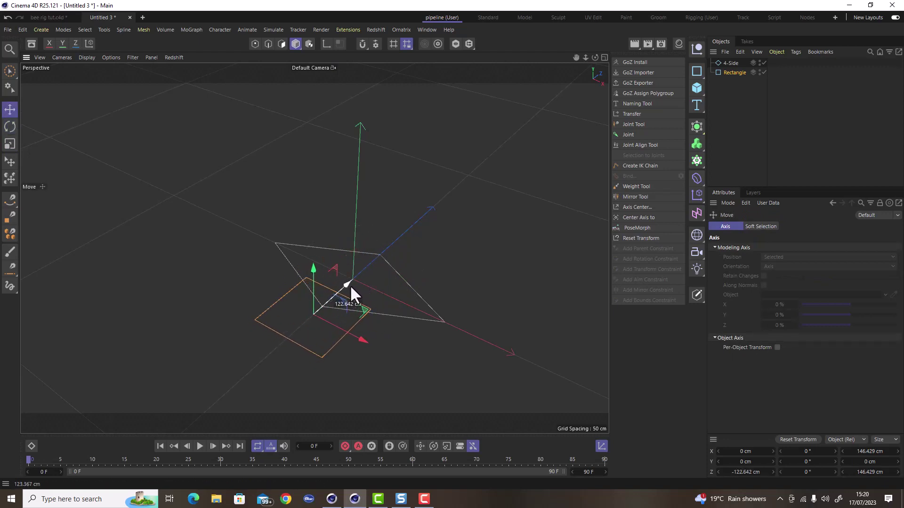
# - Make both the 4-Side and Rectangle splines editable
pyautogui.keyDown('ctrl'); pyautogui.click(729, 63); pyautogui.keyUp('ctrl')
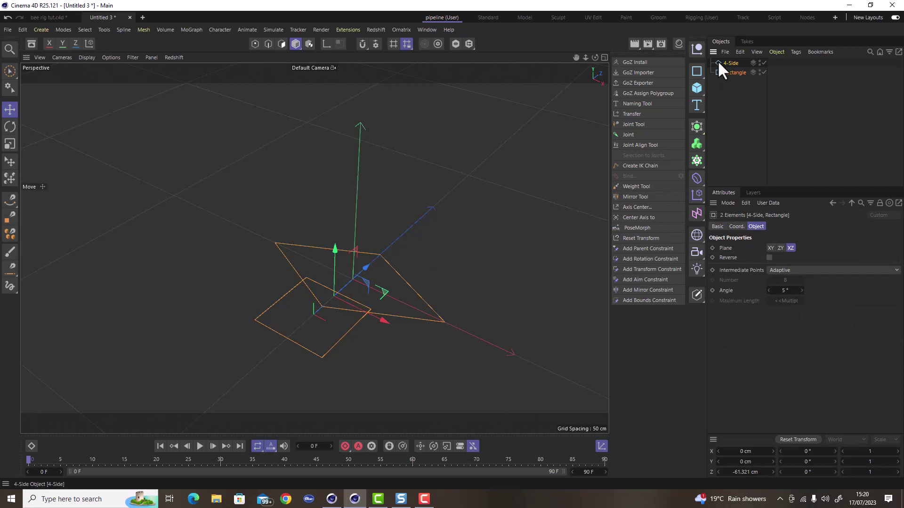
pyautogui.click(697, 295)
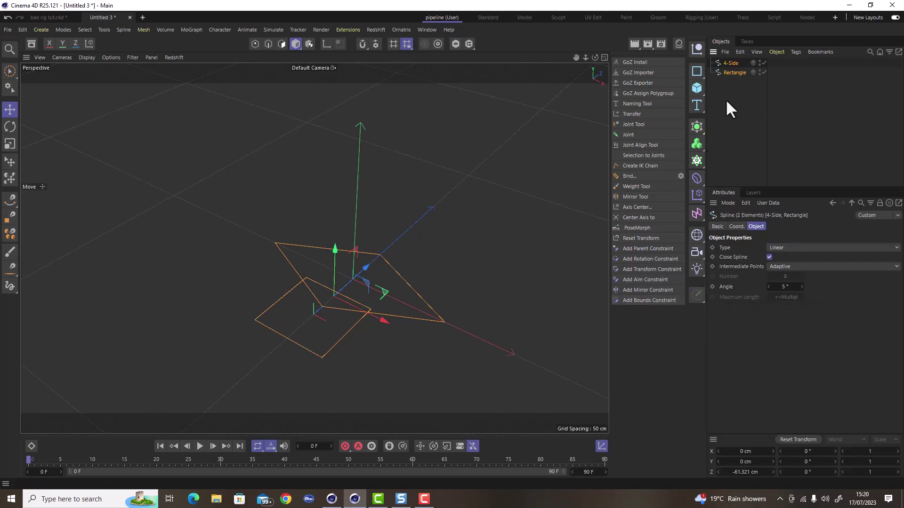
pyautogui.click(728, 63)
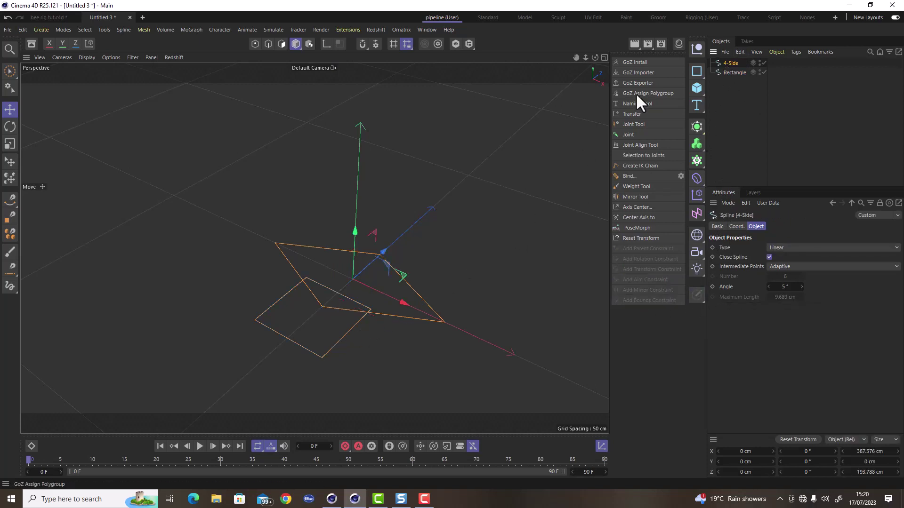
# - Stretch the rectangle along its Z axis to about 318 cm long
pyautogui.click(732, 72)
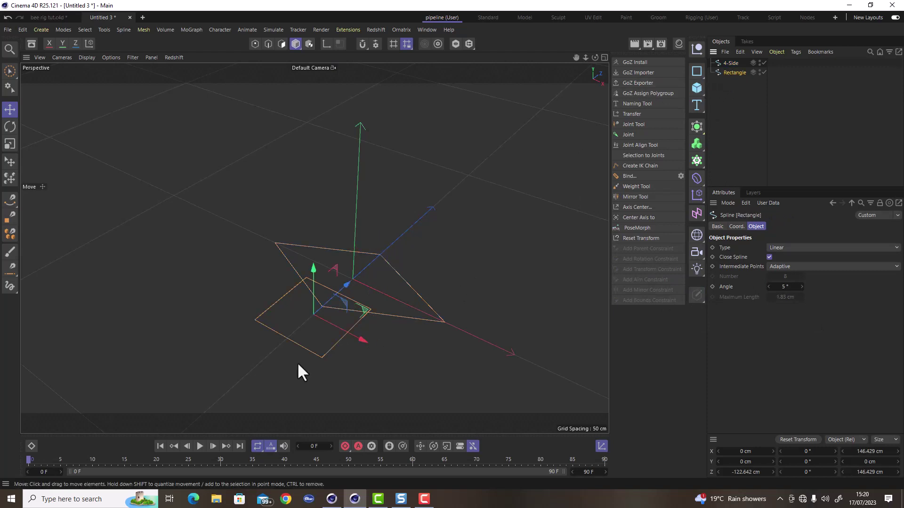
pyautogui.press('t')
pyautogui.moveTo(346, 289); pyautogui.dragTo(370, 360)
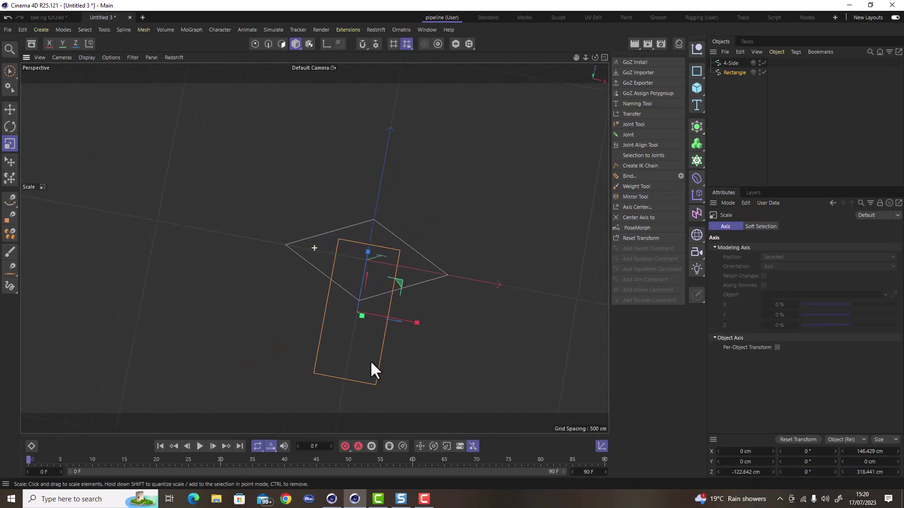
# - Move the 4-Side diamond forward along Z to about 33 cm
pyautogui.click(729, 63)
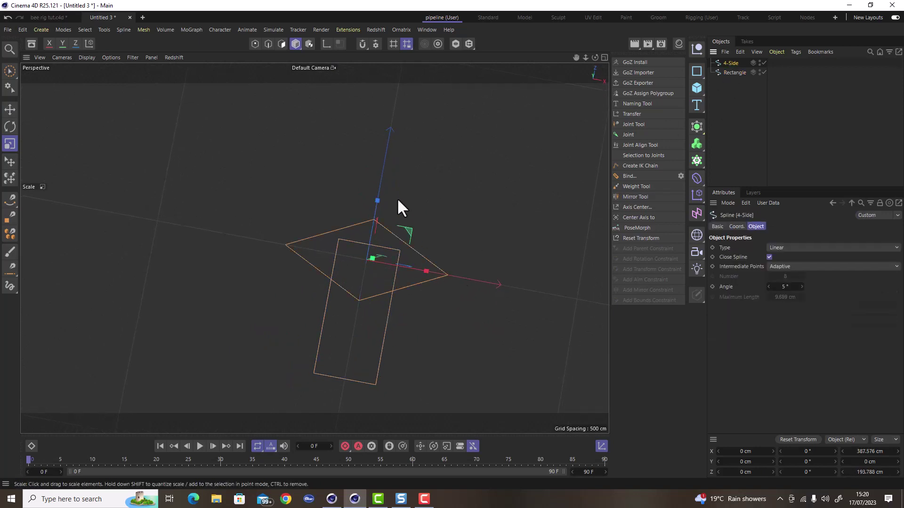
pyautogui.press('e')
pyautogui.moveTo(378, 204); pyautogui.dragTo(382, 188)
pyautogui.keyDown('alt'); pyautogui.moveTo(382, 188); pyautogui.dragTo(290, 238); pyautogui.keyUp('alt')
pyautogui.scroll(4, 375, 266)
pyautogui.scroll(-4, 340, 225)
pyautogui.keyDown('alt'); pyautogui.moveTo(340, 224); pyautogui.dragTo(401, 267); pyautogui.keyUp('alt')
# - Move the diamond's two outer side points back along Z to about -149 cm, forming an arrowhead
pyautogui.click(255, 44)
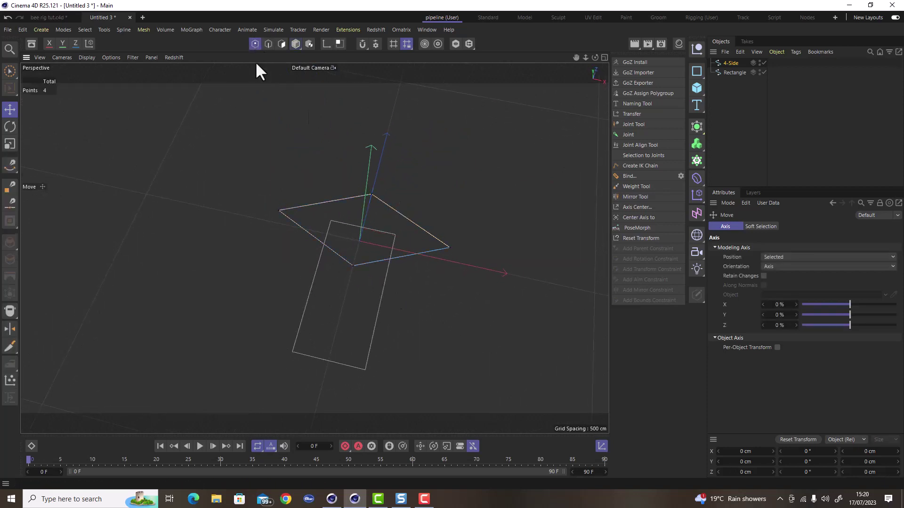
pyautogui.click(279, 210)
pyautogui.keyDown('shift'); pyautogui.click(449, 247); pyautogui.keyUp('shift')
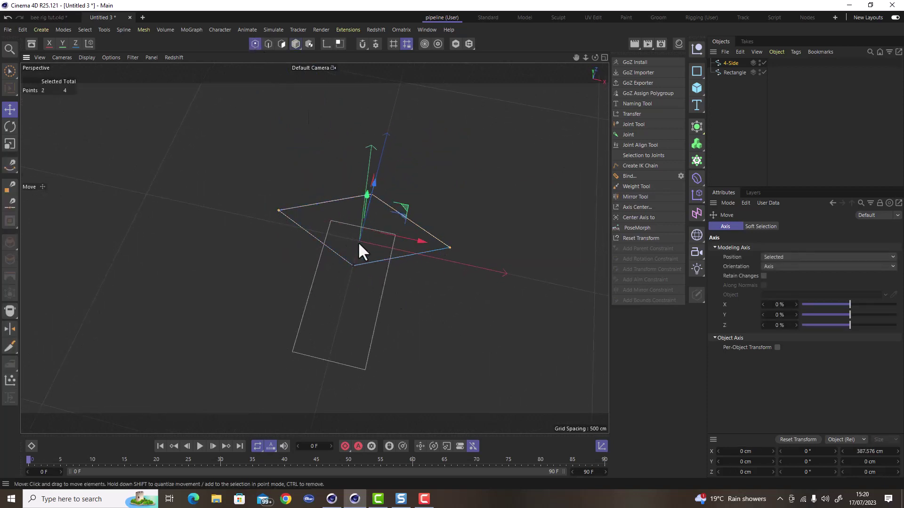
pyautogui.keyDown('alt'); pyautogui.moveTo(357, 242); pyautogui.dragTo(352, 221); pyautogui.keyUp('alt')
pyautogui.moveTo(427, 207); pyautogui.dragTo(320, 194)
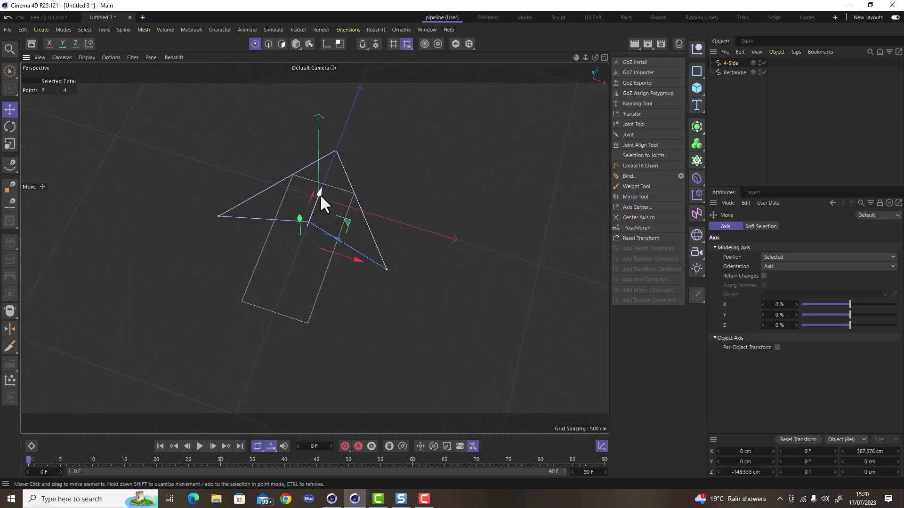
# - Move the whole arrowhead spline forward along Z to about 65 cm
pyautogui.click(294, 43)
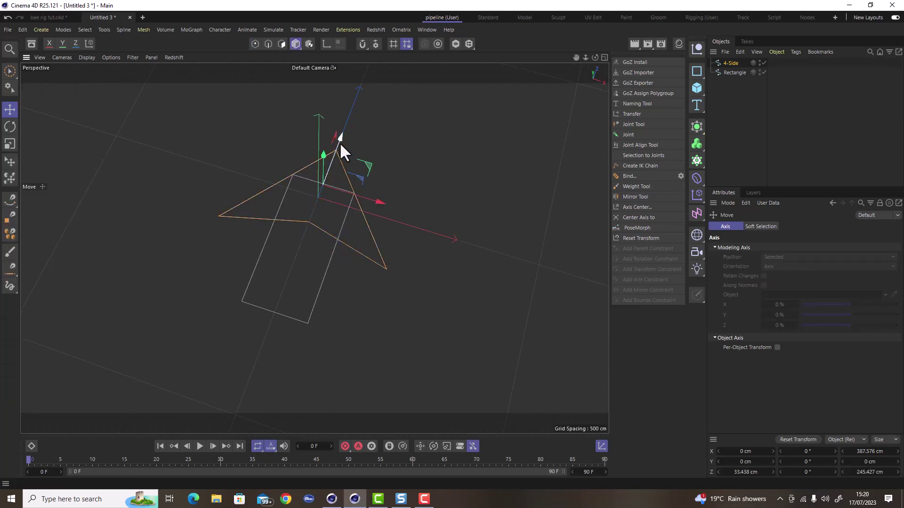
pyautogui.moveTo(340, 142); pyautogui.dragTo(260, 203)
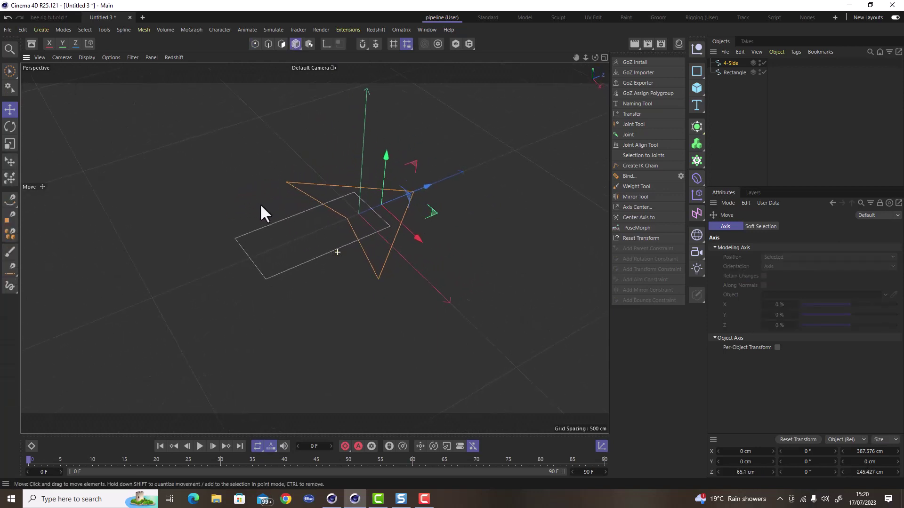
pyautogui.scroll(3, 351, 228)
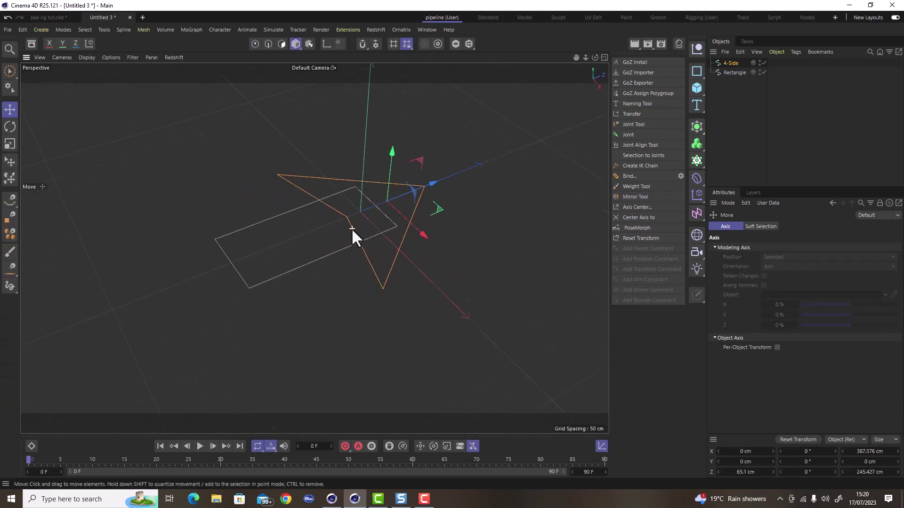
# - Pull the rectangle's two rear corner points back along Z to lengthen it to about 445 cm
pyautogui.click(241, 292)
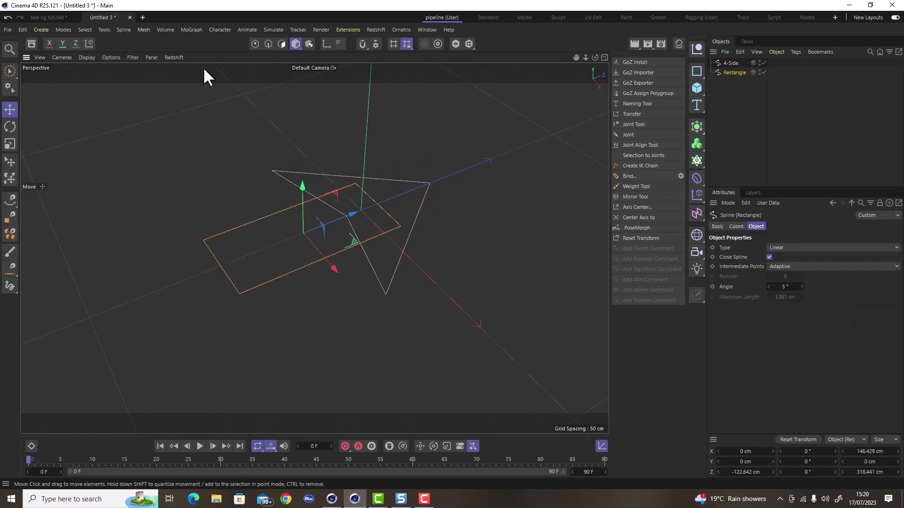
pyautogui.click(255, 44)
pyautogui.click(202, 240)
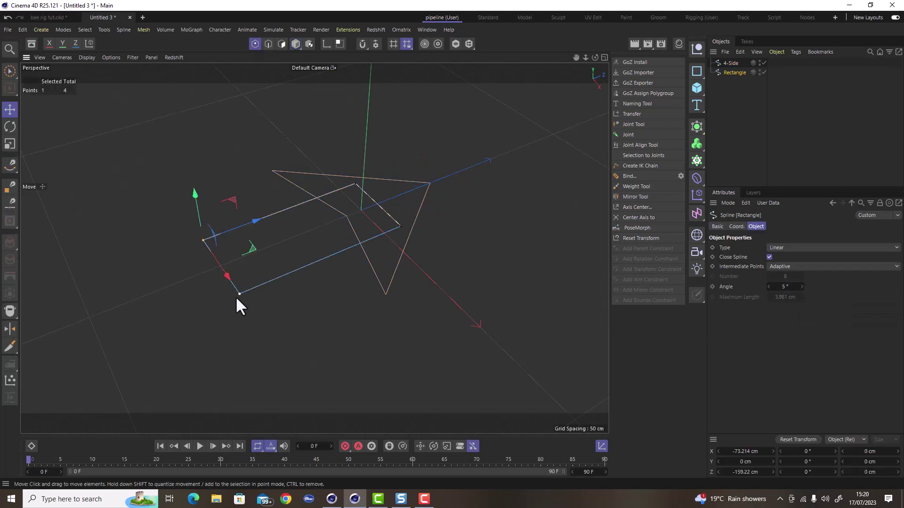
pyautogui.keyDown('shift'); pyautogui.click(238, 294); pyautogui.keyUp('shift')
pyautogui.moveTo(267, 244); pyautogui.dragTo(201, 274)
pyautogui.click(295, 44)
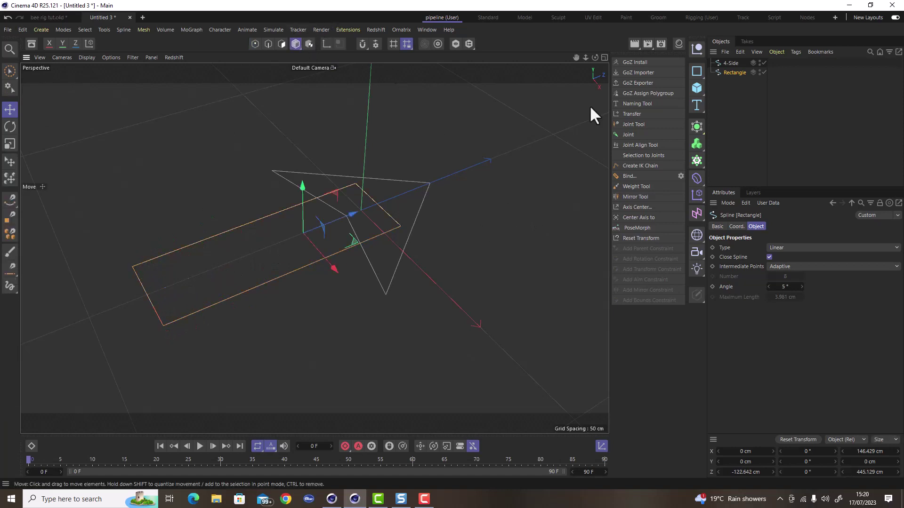
# - Add a Spline Mask generator and place the 4-Side and Rectangle splines inside it as children
pyautogui.click(765, 118)
pyautogui.click(694, 125)
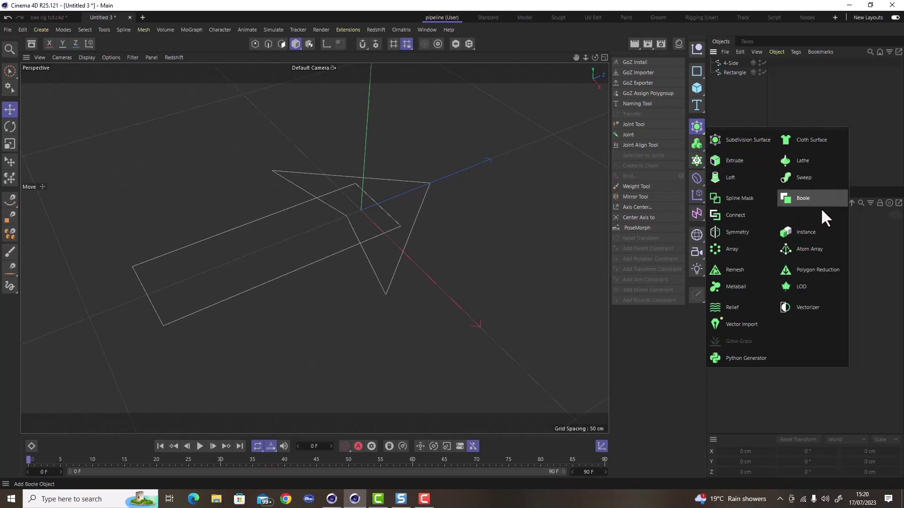
pyautogui.click(747, 197)
pyautogui.moveTo(725, 76); pyautogui.dragTo(730, 61)
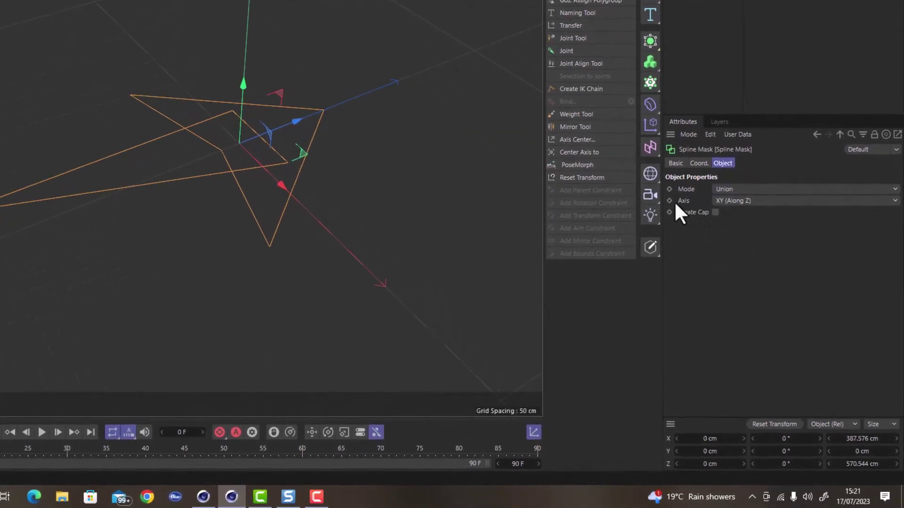
# - Set the Spline Mask's axis to Viewport (Render View) so the arrowhead and shaft merge into one outline
pyautogui.click(737, 201)
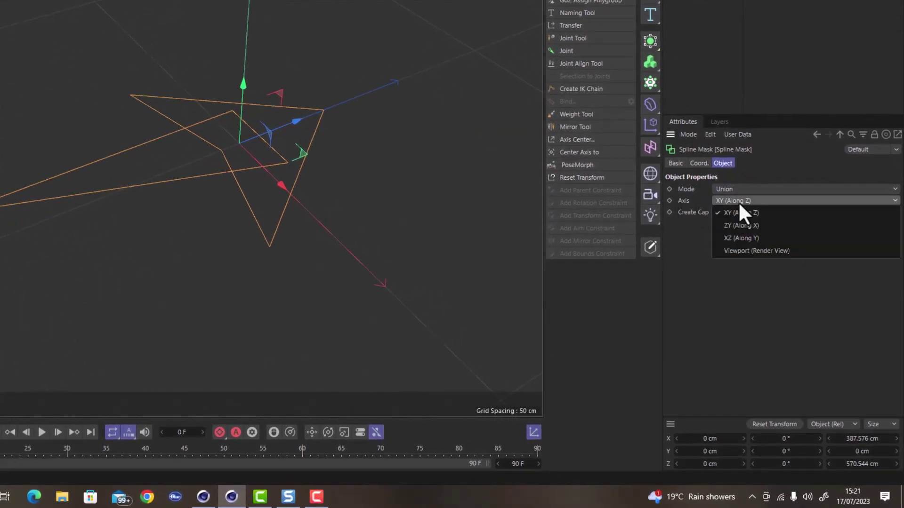
pyautogui.click(796, 254)
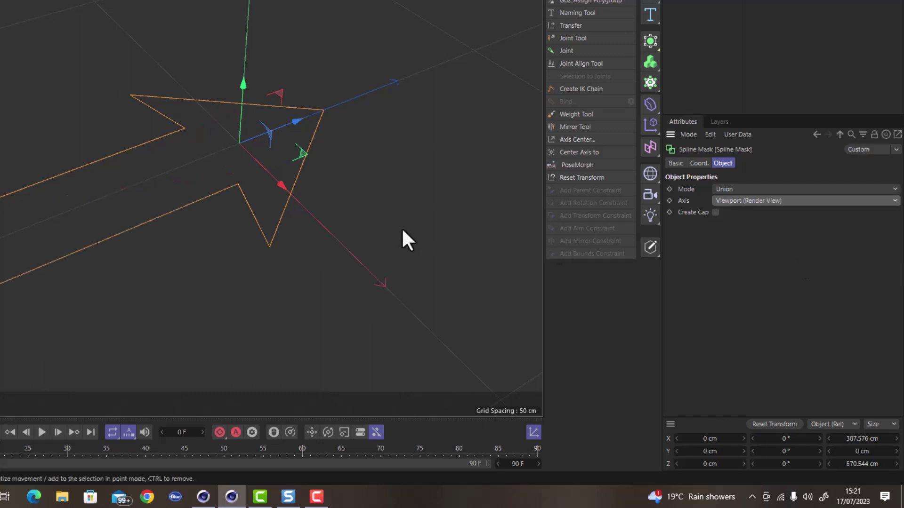
pyautogui.keyDown('alt'); pyautogui.moveTo(192, 198); pyautogui.dragTo(202, 220); pyautogui.keyUp('alt')
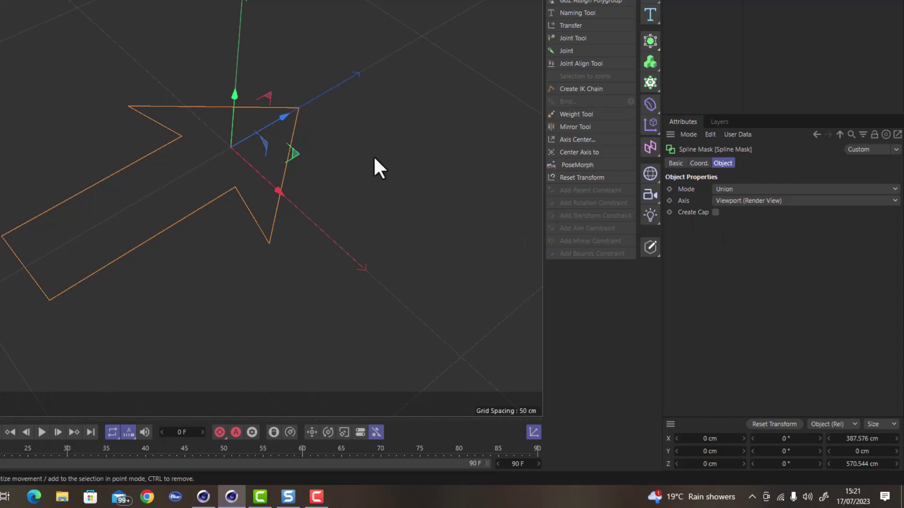
pyautogui.click(769, 202)
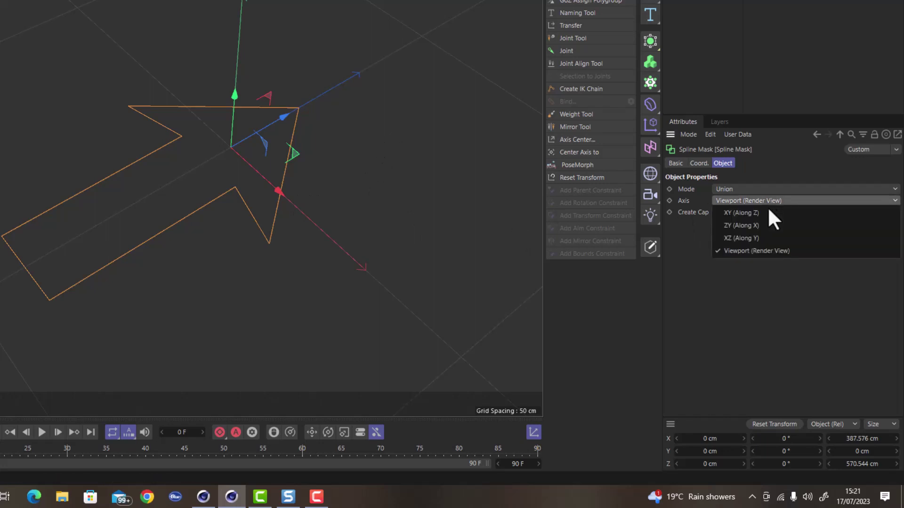
pyautogui.click(774, 318)
pyautogui.click(750, 203)
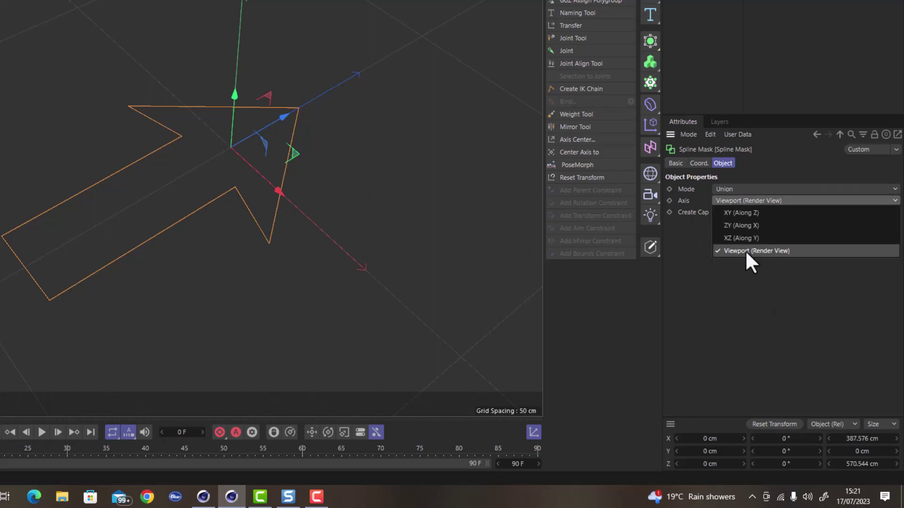
pyautogui.click(754, 306)
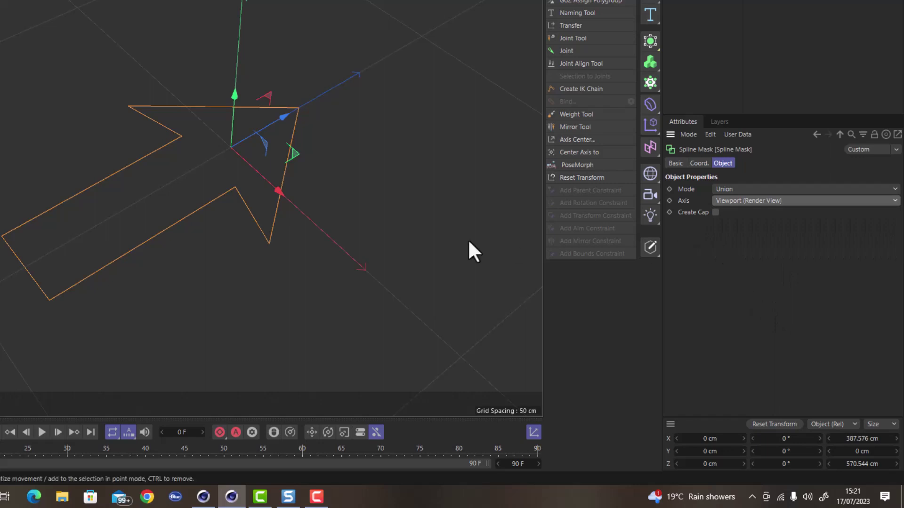
# - Convert the arrow's Spline Mask into a single editable spline
pyautogui.keyDown('alt'); pyautogui.moveTo(190, 234); pyautogui.dragTo(146, 241); pyautogui.keyUp('alt')
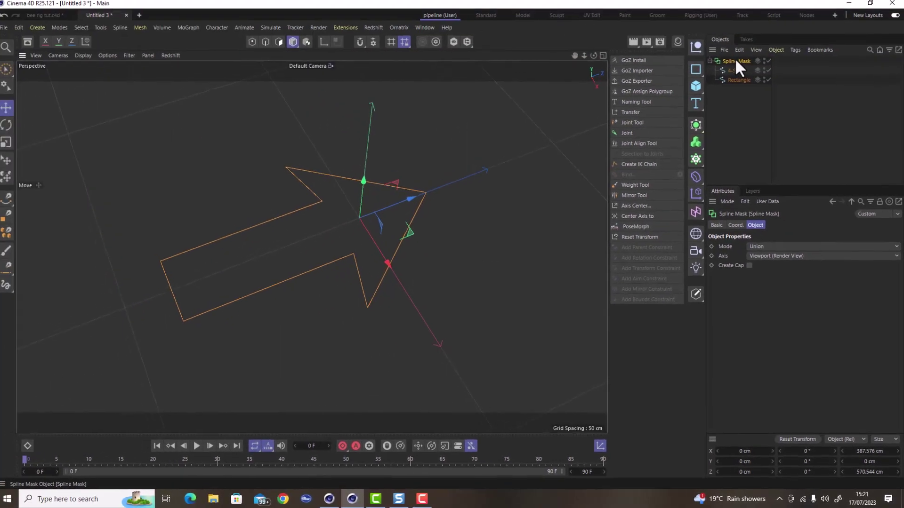
pyautogui.click(696, 292)
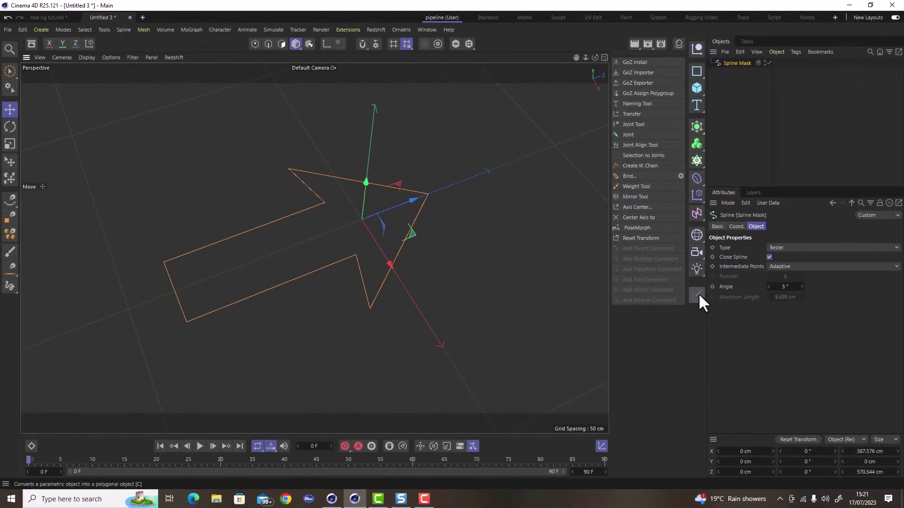
pyautogui.scroll(-2, 523, 207)
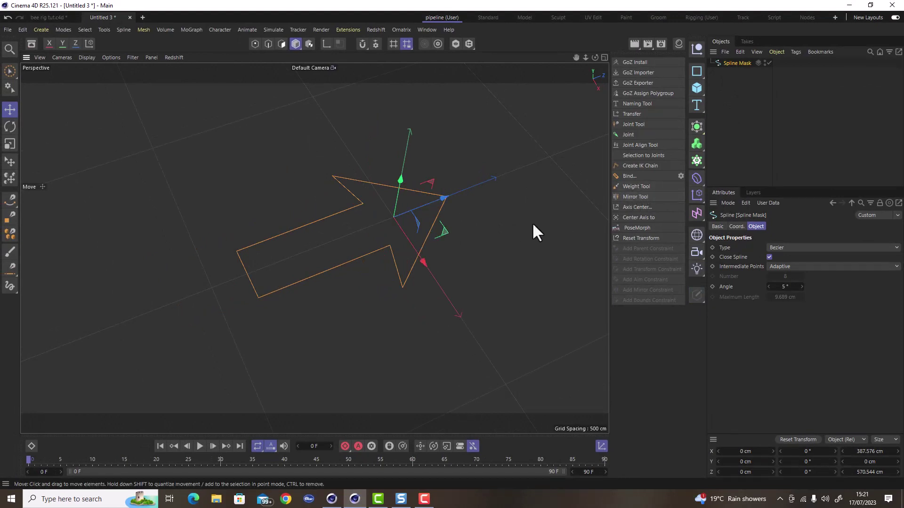
pyautogui.keyDown('alt'); pyautogui.moveTo(399, 231); pyautogui.dragTo(361, 226); pyautogui.keyUp('alt')
pyautogui.scroll(4, 217, 258)
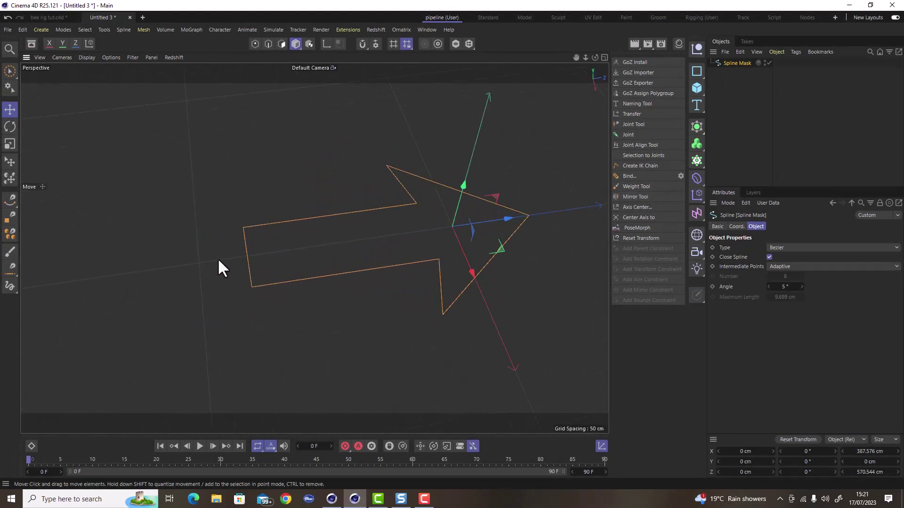
pyautogui.scroll(-3, 218, 260)
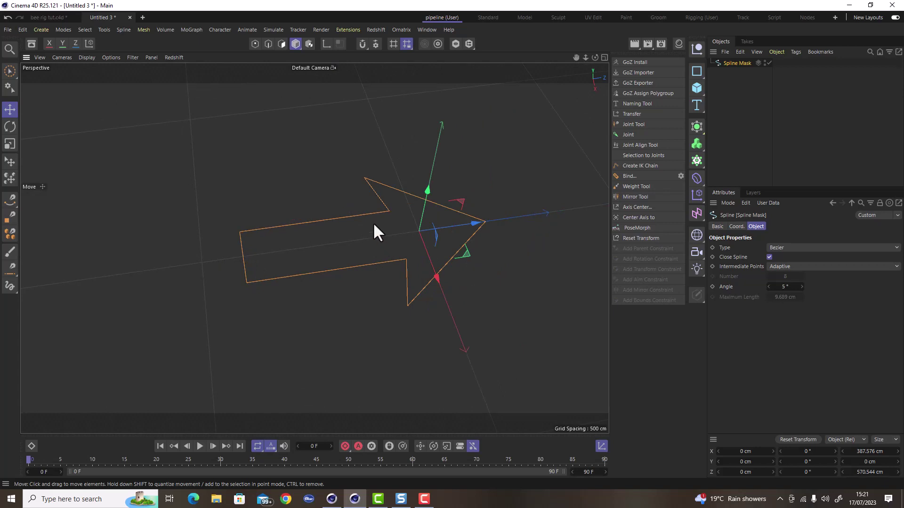
# - Duplicate the arrow spline rotated 180° and move the copy back along Z to about -684 cm, overlapping the shafts
pyautogui.press('r')
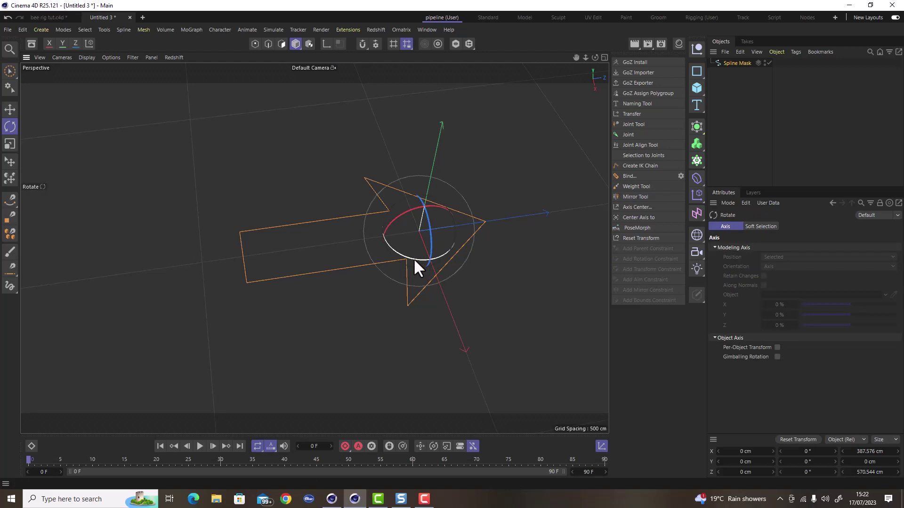
pyautogui.moveTo(414, 259); pyautogui.dragTo(426, 177)
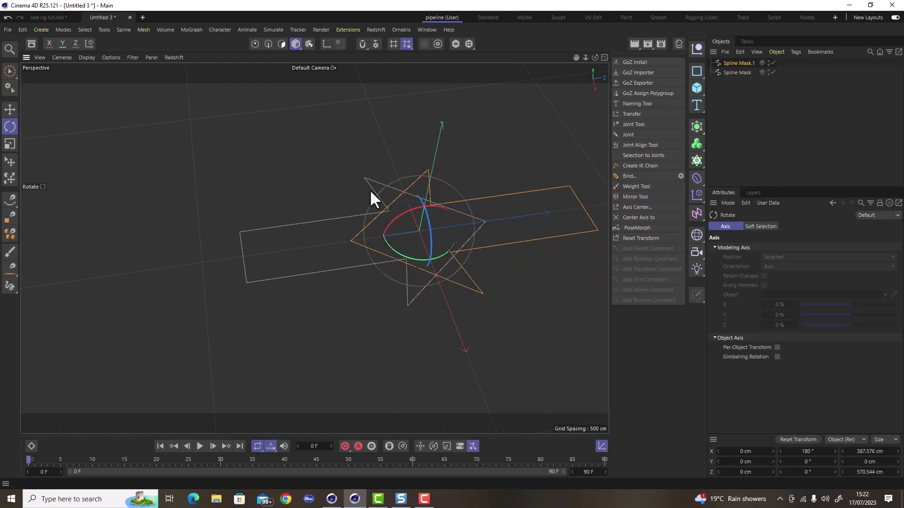
pyautogui.press('e')
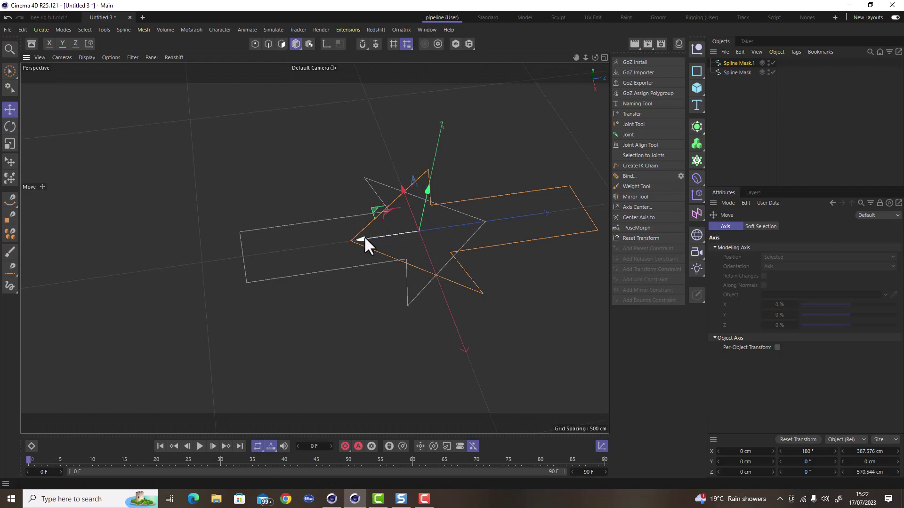
pyautogui.moveTo(366, 240); pyautogui.dragTo(56, 311)
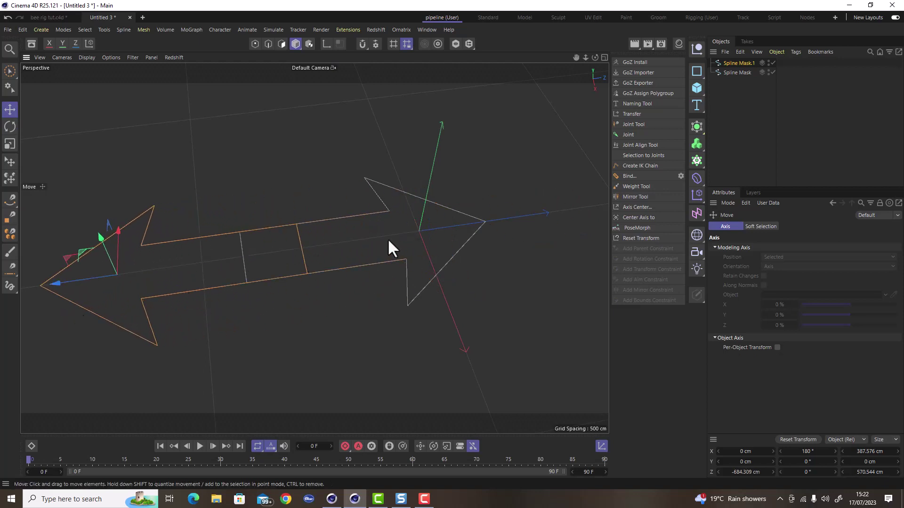
# - Duplicate both arrow splines together, rotating the copies a quarter turn about their shared center to form a four-way cross
pyautogui.keyDown('ctrl'); pyautogui.click(737, 73); pyautogui.keyUp('ctrl')
pyautogui.keyDown('alt'); pyautogui.moveTo(442, 195); pyautogui.dragTo(358, 301); pyautogui.keyUp('alt')
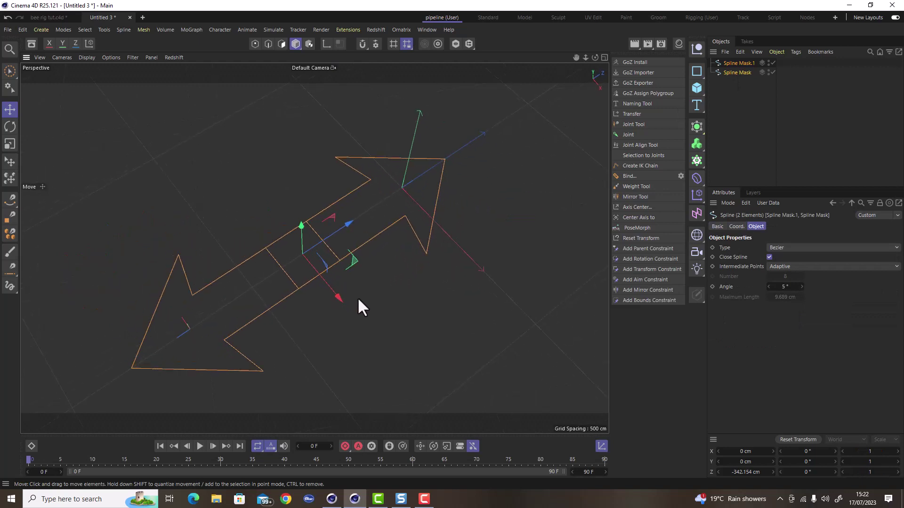
pyautogui.press('r')
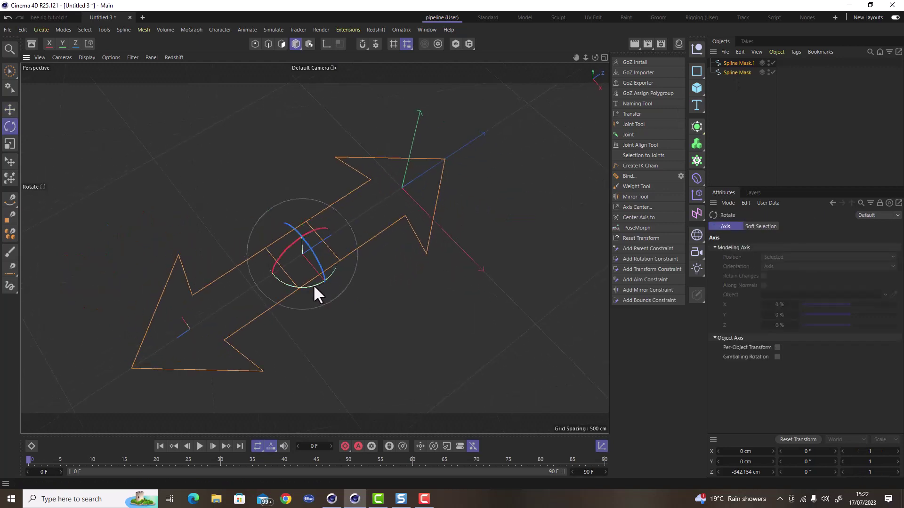
pyautogui.moveTo(313, 284); pyautogui.dragTo(436, 179)
pyautogui.scroll(2, 349, 258)
pyautogui.scroll(-2, 349, 258)
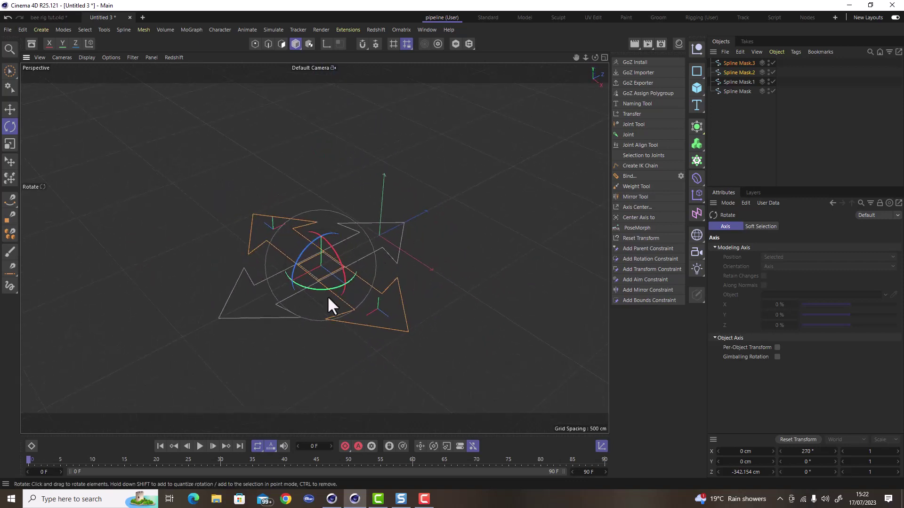
pyautogui.scroll(3, 326, 296)
pyautogui.keyDown('alt'); pyautogui.moveTo(327, 296); pyautogui.dragTo(509, 267); pyautogui.keyUp('alt')
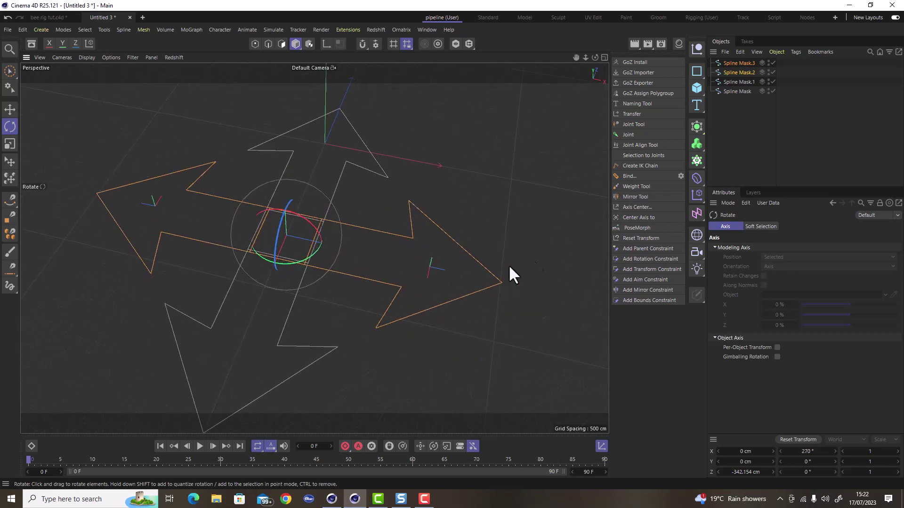
# - Merge the Spline Mask and Spline Mask.1 arrows into one spline with Connect Objects + Delete
pyautogui.click(735, 92)
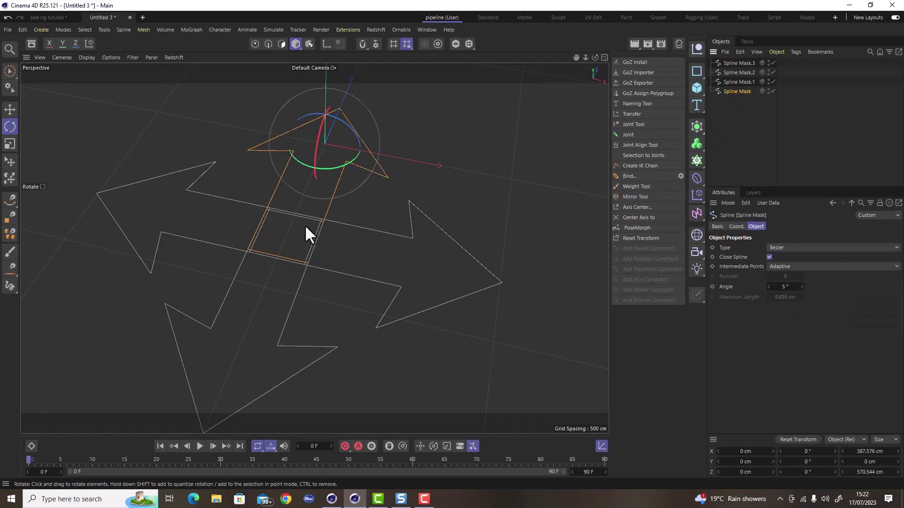
pyautogui.keyDown('ctrl'); pyautogui.click(742, 83); pyautogui.keyUp('ctrl')
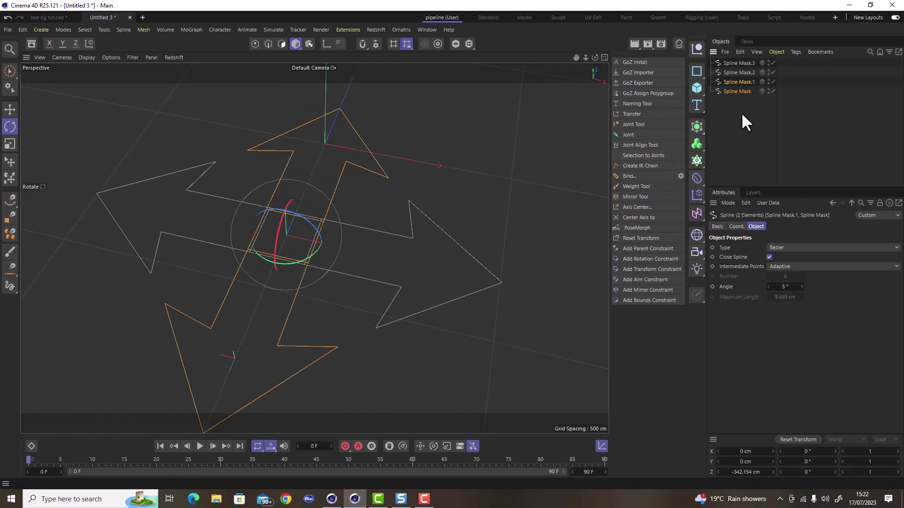
pyautogui.rightClick(742, 83)
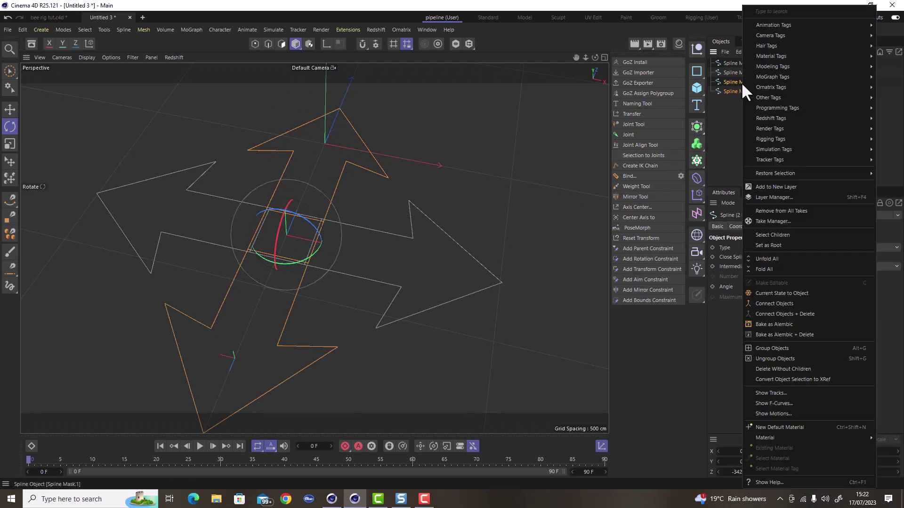
pyautogui.click(813, 314)
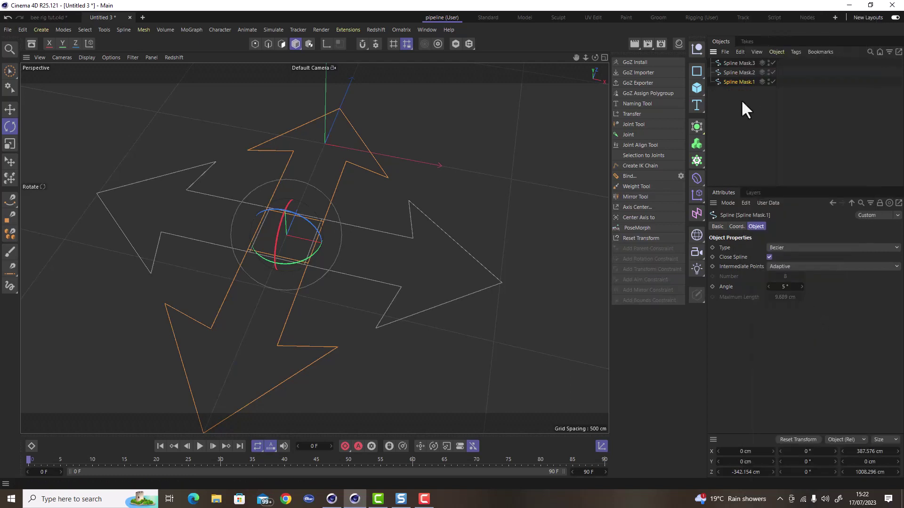
# - Merge the Spline Mask.2 and Spline Mask.3 arrows into one spline with Connect Objects + Delete
pyautogui.click(735, 76)
pyautogui.keyDown('ctrl'); pyautogui.click(738, 66); pyautogui.keyUp('ctrl')
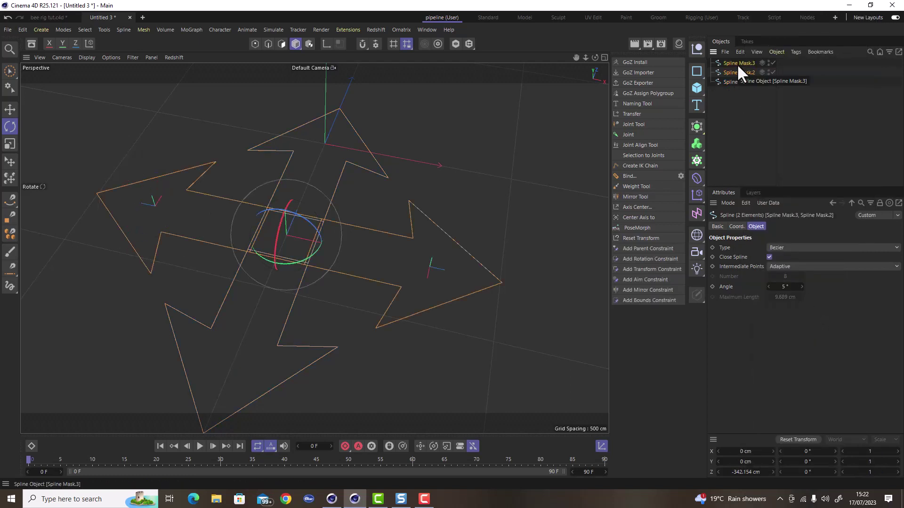
pyautogui.rightClick(738, 65)
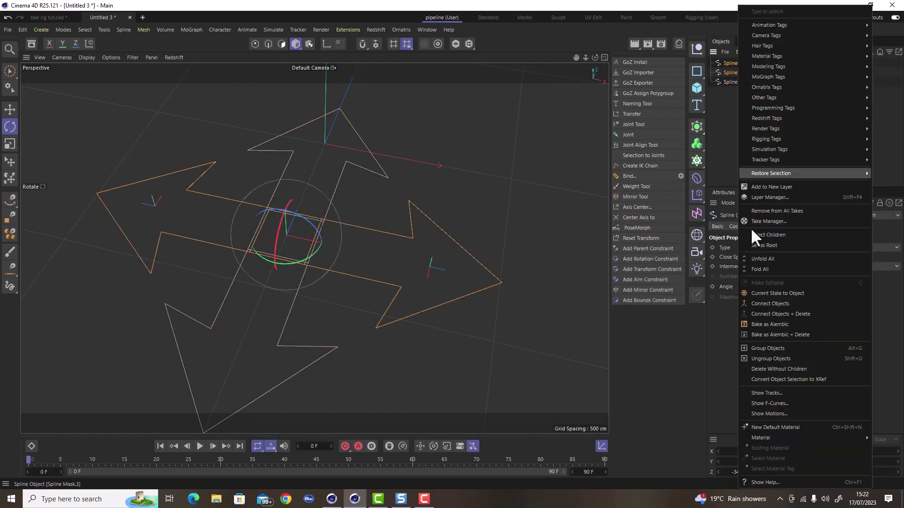
pyautogui.click(794, 314)
# - Add another Spline Mask and place both merged double-arrow splines inside it as children
pyautogui.moveTo(701, 126); pyautogui.dragTo(761, 201)
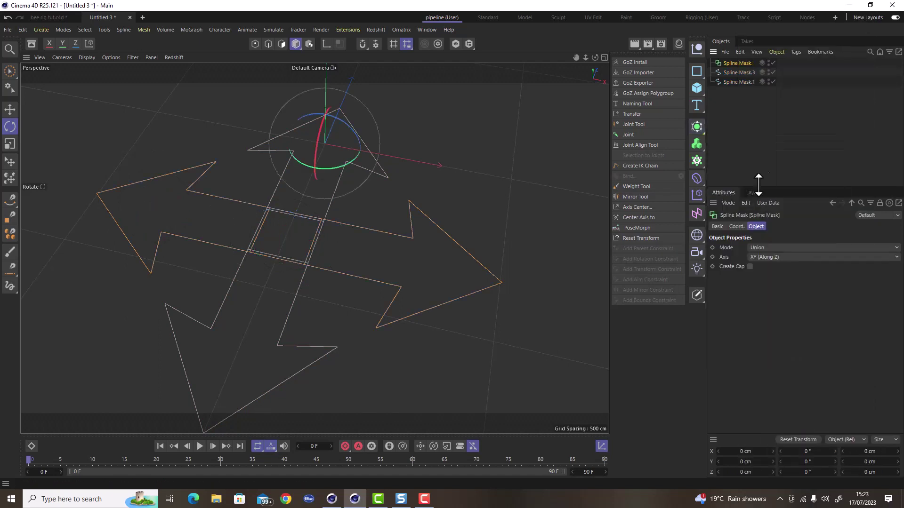
pyautogui.click(738, 72)
pyautogui.keyDown('ctrl'); pyautogui.click(744, 81); pyautogui.keyUp('ctrl')
pyautogui.moveTo(744, 81); pyautogui.dragTo(736, 60)
# - Set the new Spline Mask's axis to Viewport (Render View) to unite the two crossing double arrows
pyautogui.click(771, 257)
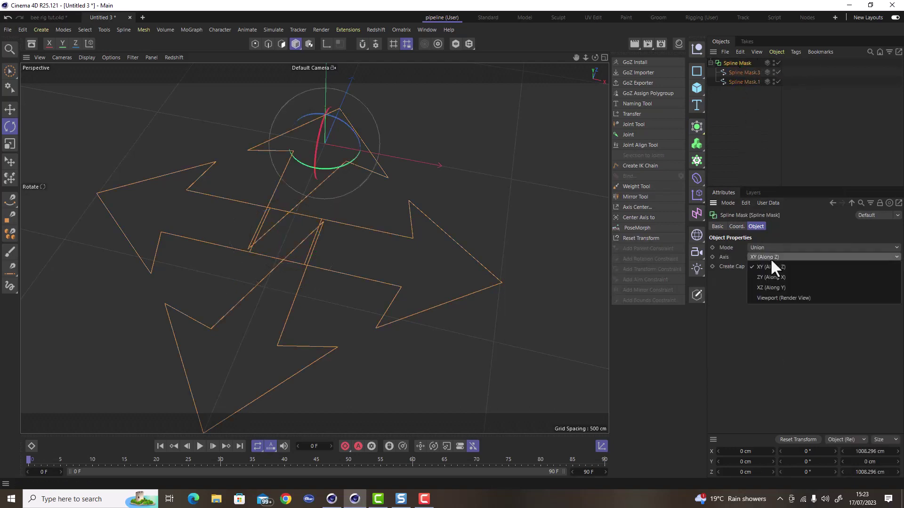
pyautogui.click(778, 296)
pyautogui.keyDown('alt'); pyautogui.moveTo(311, 257); pyautogui.dragTo(437, 234); pyautogui.keyUp('alt')
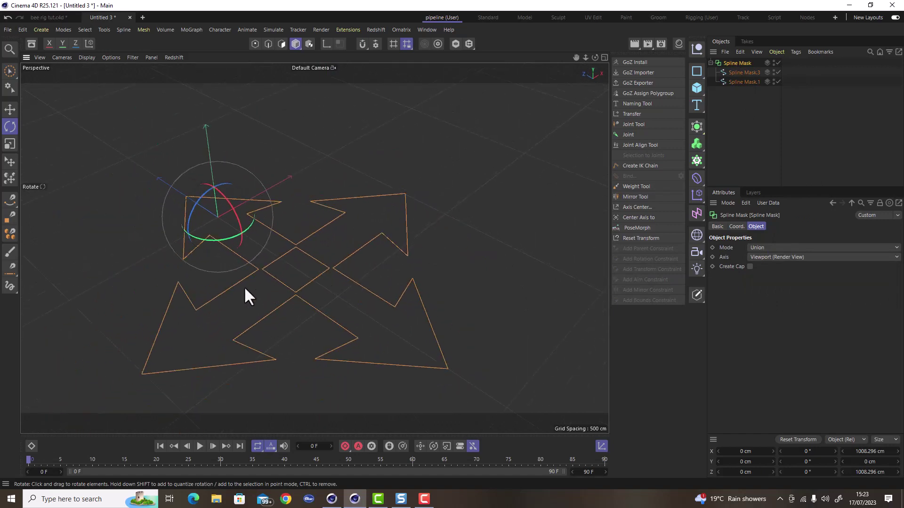
pyautogui.scroll(3, 246, 285)
pyautogui.keyDown('alt'); pyautogui.moveTo(290, 282); pyautogui.dragTo(235, 311); pyautogui.keyUp('alt')
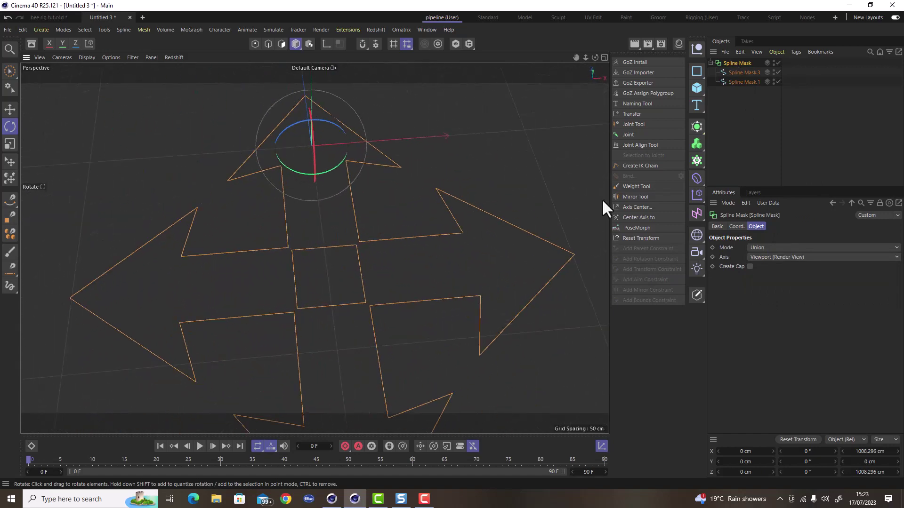
# - Convert the four-way arrow Spline Mask into an editable spline
pyautogui.click(698, 294)
pyautogui.scroll(-3, 409, 203)
pyautogui.keyDown('alt'); pyautogui.moveTo(408, 203); pyautogui.dragTo(350, 231); pyautogui.keyUp('alt')
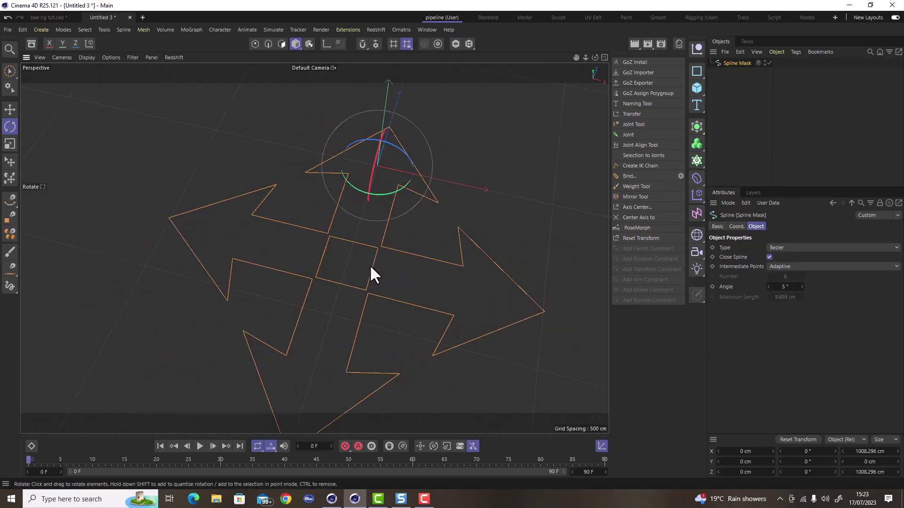
# - Delete the four points of the inner square at the centre of the four-way arrow spline
pyautogui.scroll(3, 352, 271)
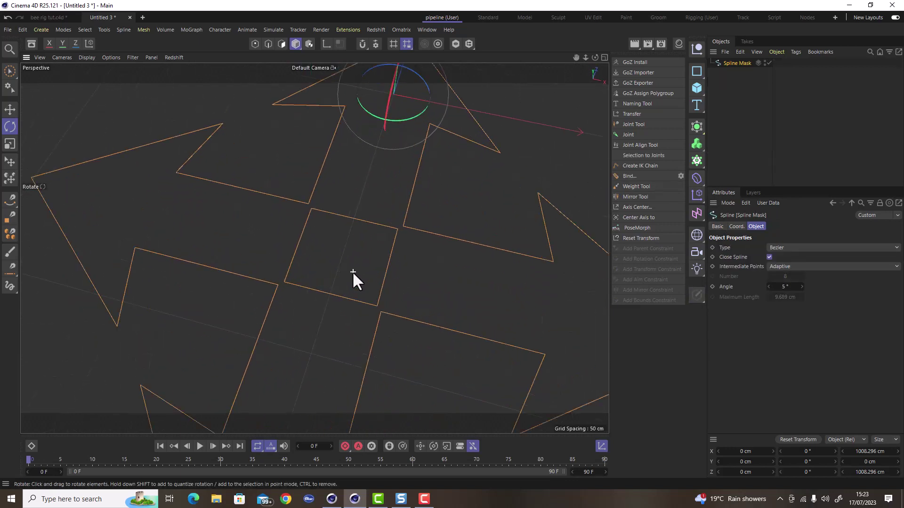
pyautogui.click(254, 44)
pyautogui.click(307, 204)
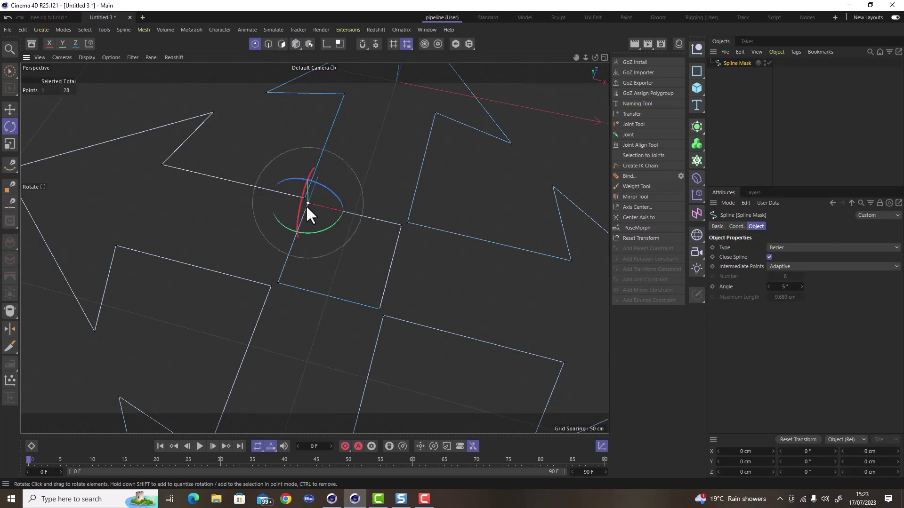
pyautogui.keyDown('shift'); pyautogui.click(400, 224); pyautogui.keyUp('shift')
pyautogui.keyDown('shift'); pyautogui.click(379, 309); pyautogui.keyUp('shift')
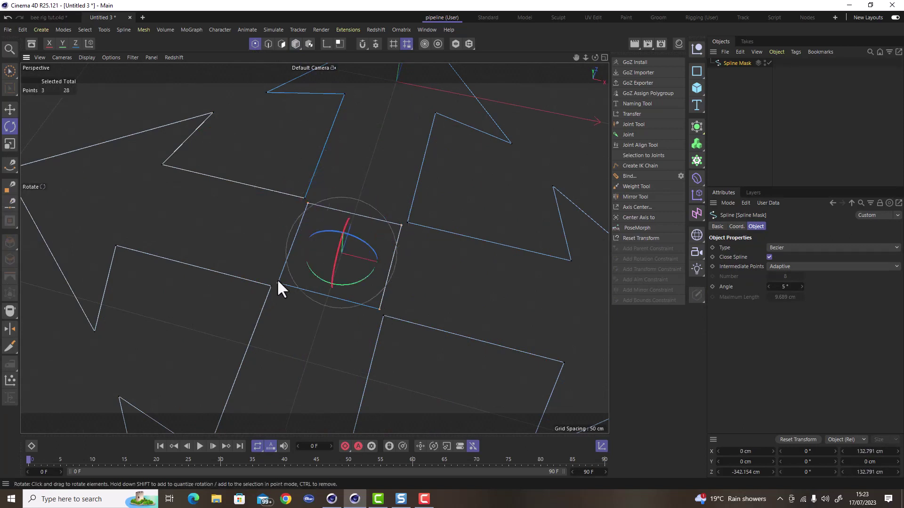
pyautogui.click(346, 264)
pyautogui.scroll(-6, 343, 264)
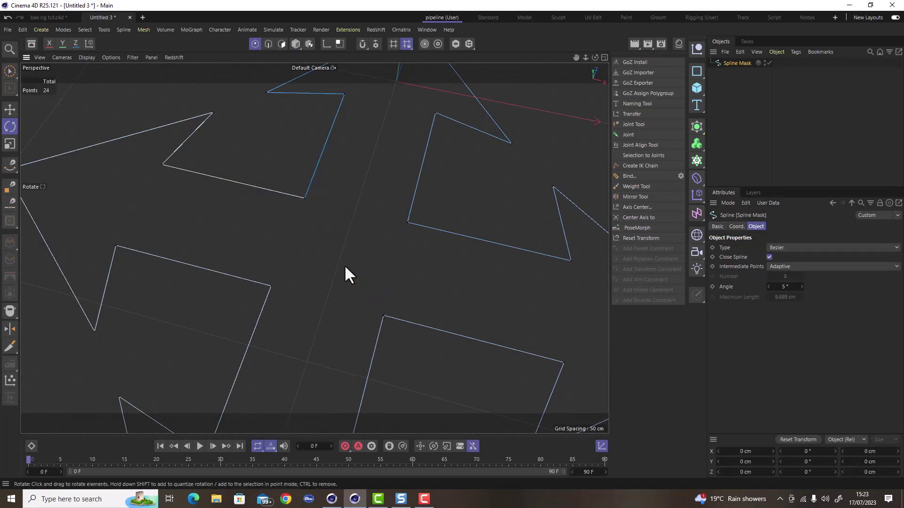
pyautogui.keyDown('alt'); pyautogui.moveTo(339, 253); pyautogui.dragTo(405, 246); pyautogui.keyUp('alt')
pyautogui.click(12, 115)
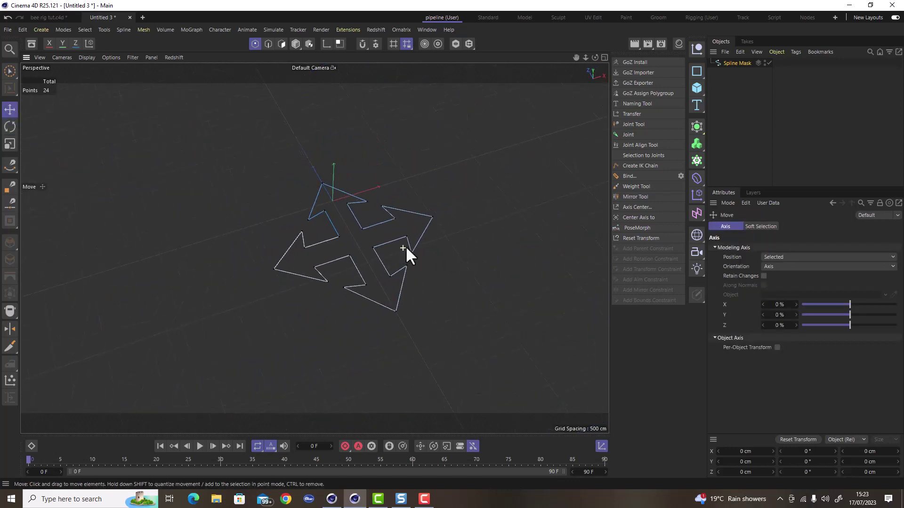
pyautogui.keyDown('alt'); pyautogui.moveTo(376, 273); pyautogui.dragTo(351, 254); pyautogui.keyUp('alt')
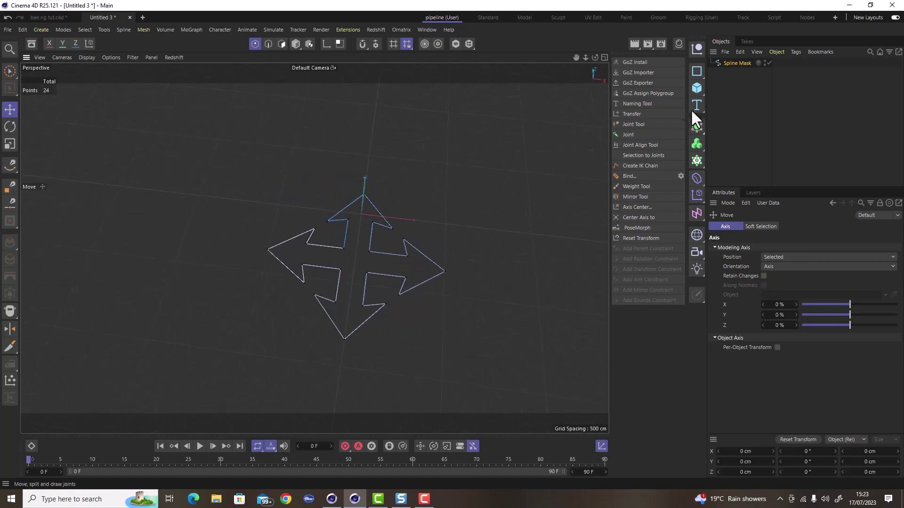
# - Rename the Spline Mask object as iK_Foot_Ctrl
pyautogui.doubleClick(737, 64)
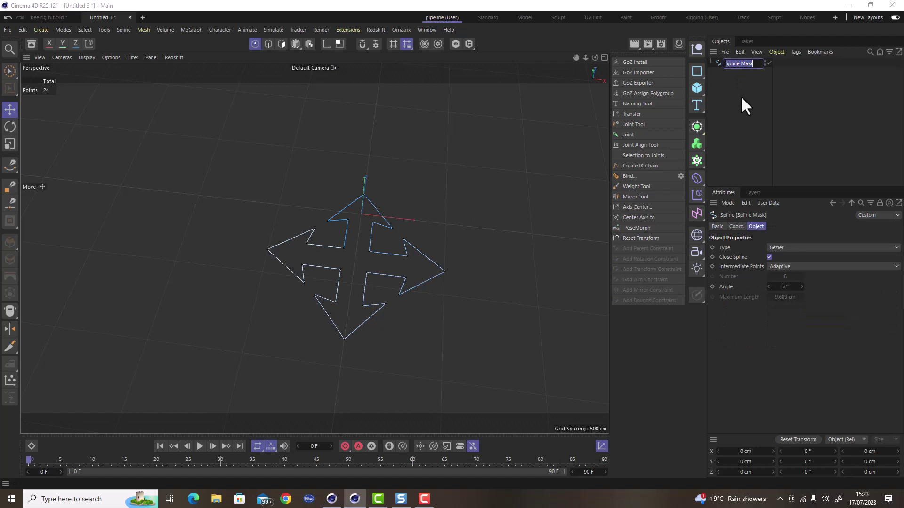
pyautogui.write('IK_foo')
pyautogui.press('BackSpace')
pyautogui.press('BackSpace')
pyautogui.press('BackSpace')
pyautogui.press('BackSpace')
pyautogui.write('_Foot_Ctrl')
pyautogui.press('Return')
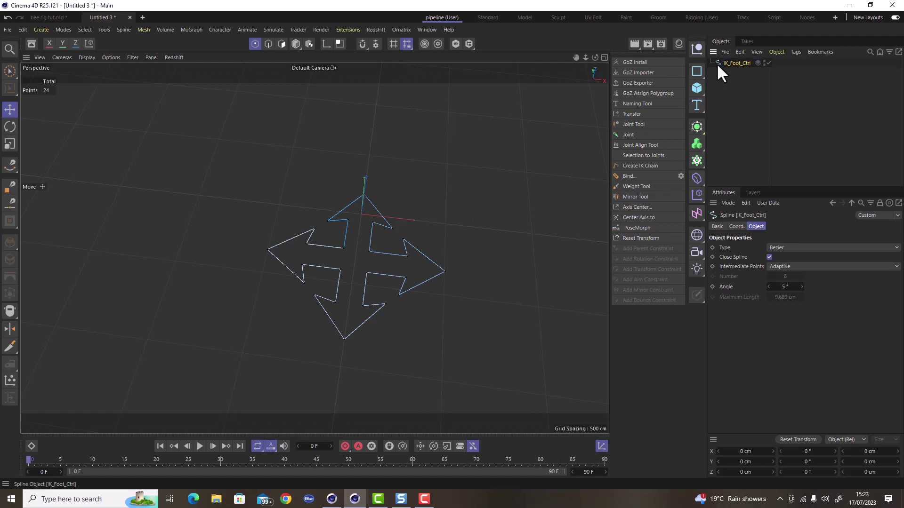
# - Bring iK_Foot_Ctrl into the bee rig tut.c4d scene and scale it down to about 13 cm
pyautogui.click(53, 17)
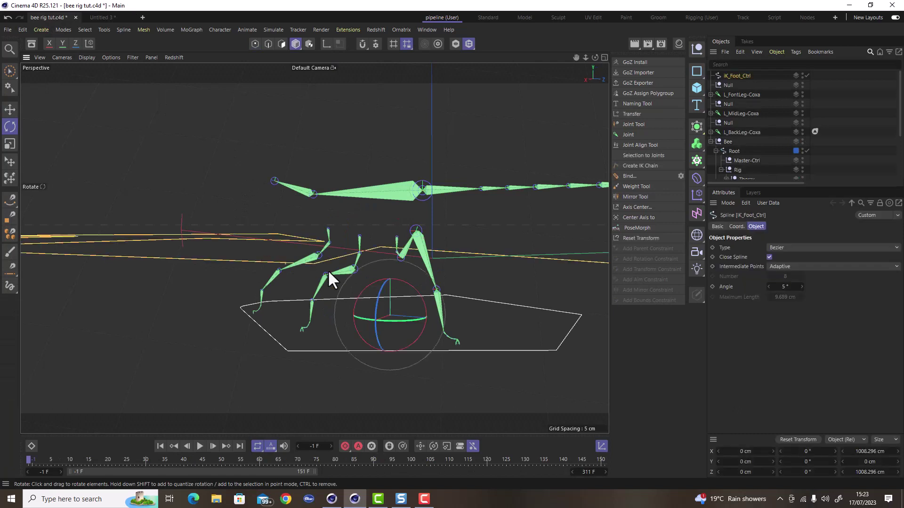
pyautogui.scroll(-10, 327, 270)
pyautogui.keyDown('alt'); pyautogui.moveTo(334, 270); pyautogui.dragTo(358, 254); pyautogui.keyUp('alt')
pyautogui.press('t')
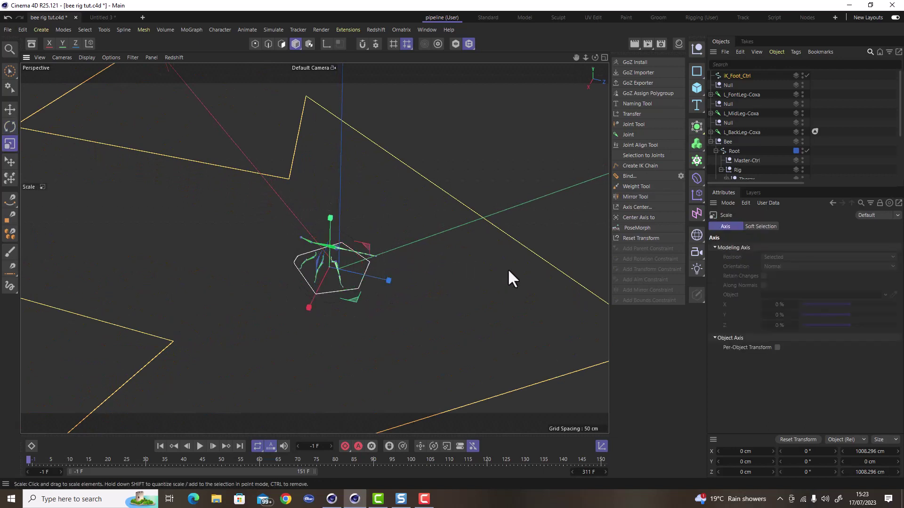
pyautogui.moveTo(508, 270); pyautogui.dragTo(107, 335)
pyautogui.scroll(8, 301, 261)
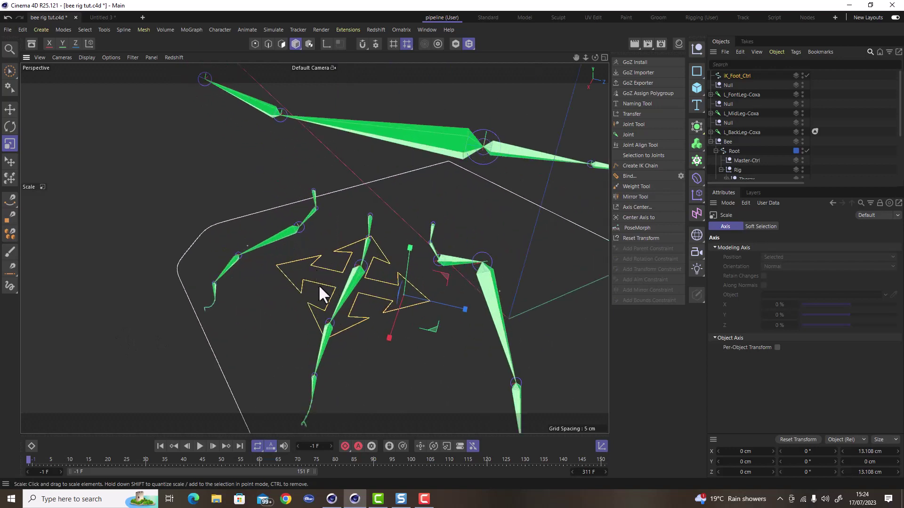
# - Move the foot control about 4.9 cm along Z and shift its axis to roughly the middle of the arrows
pyautogui.press('e')
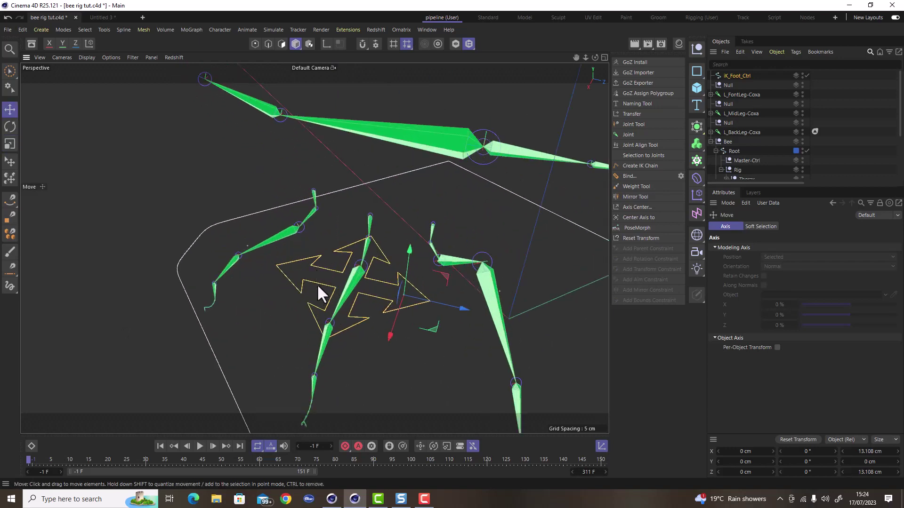
pyautogui.moveTo(459, 304); pyautogui.dragTo(527, 324)
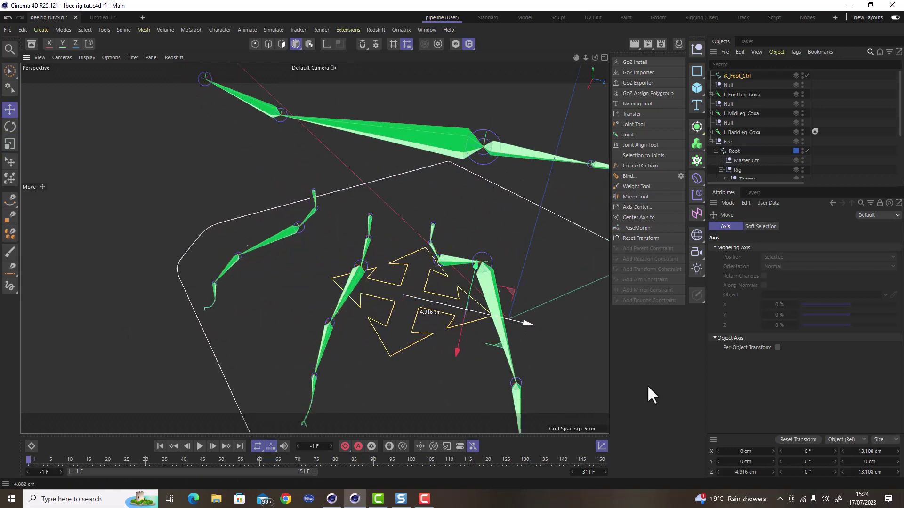
pyautogui.scroll(3, 459, 349)
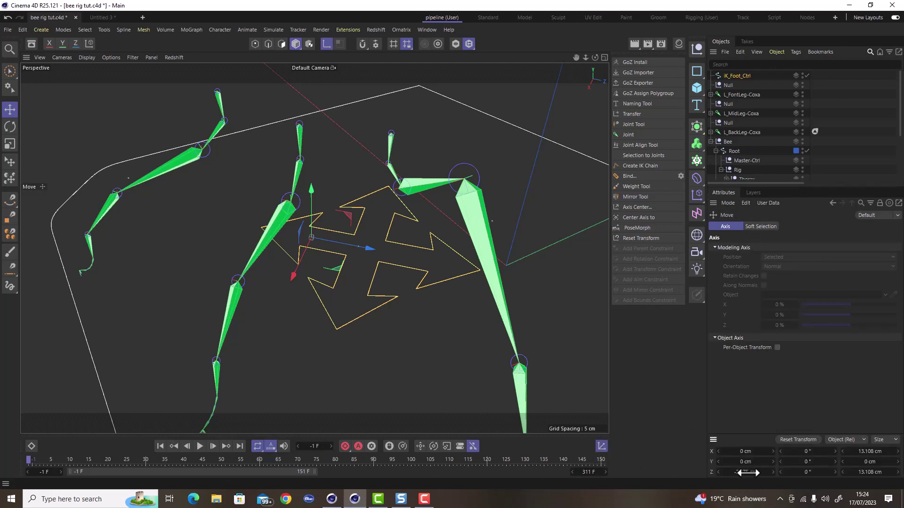
pyautogui.moveTo(747, 472); pyautogui.dragTo(748, 472)
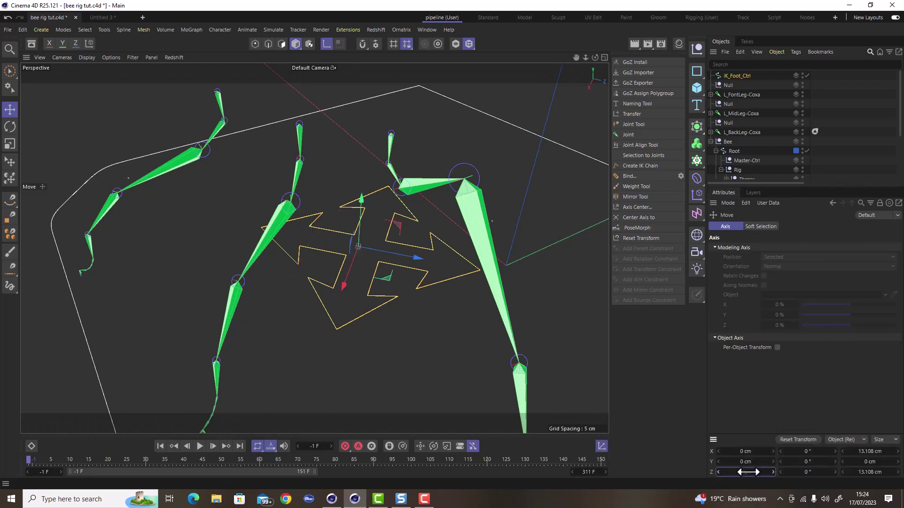
pyautogui.keyDown('alt'); pyautogui.moveTo(389, 323); pyautogui.dragTo(366, 287); pyautogui.keyUp('alt')
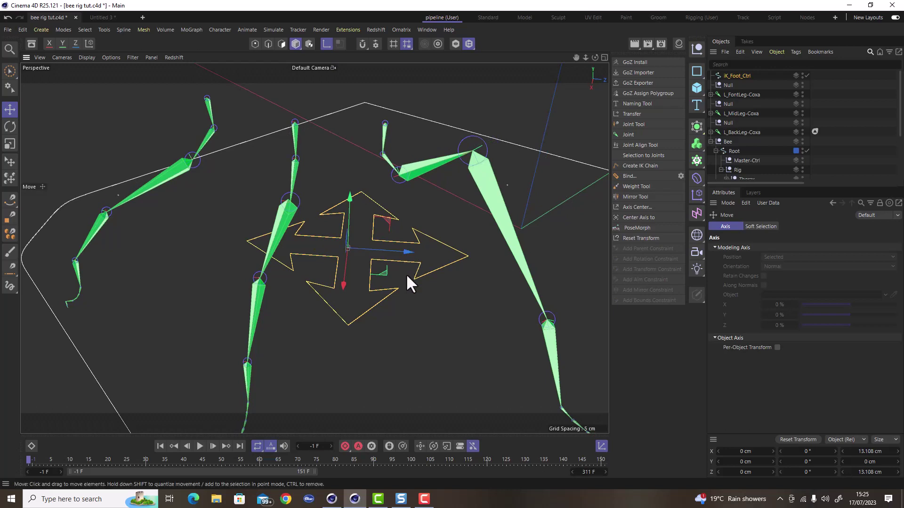
pyautogui.keyDown('alt'); pyautogui.moveTo(406, 278); pyautogui.dragTo(357, 269); pyautogui.keyUp('alt')
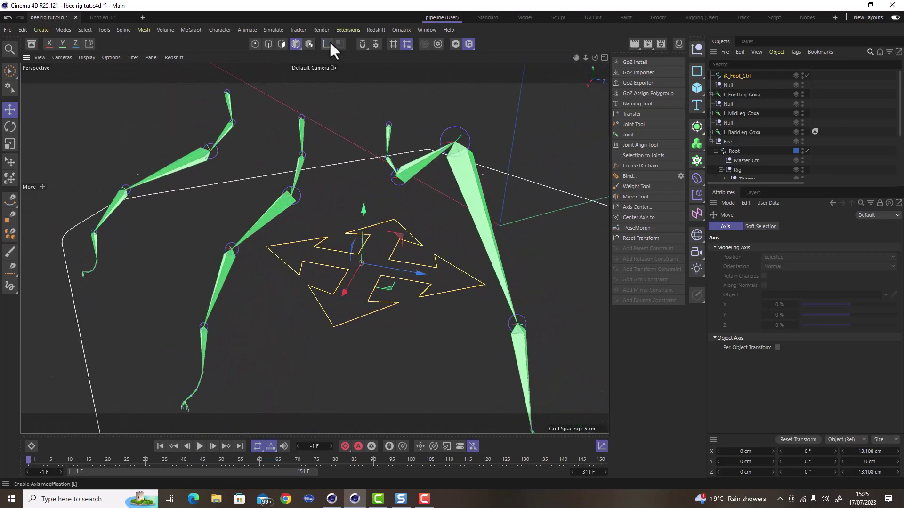
# - Centre the foot control's axis on all its points with Axis Center, using Normals alignment
pyautogui.scroll(5, 383, 256)
pyautogui.scroll(-3, 388, 248)
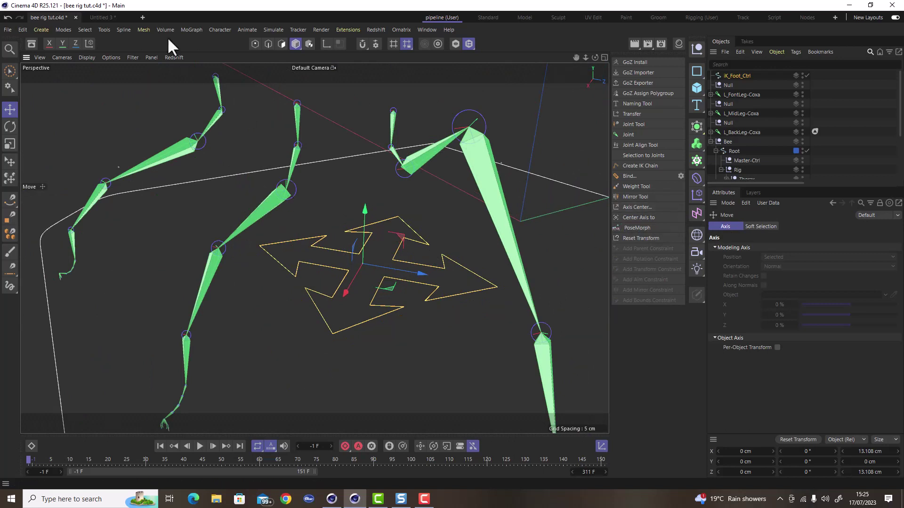
pyautogui.click(104, 30)
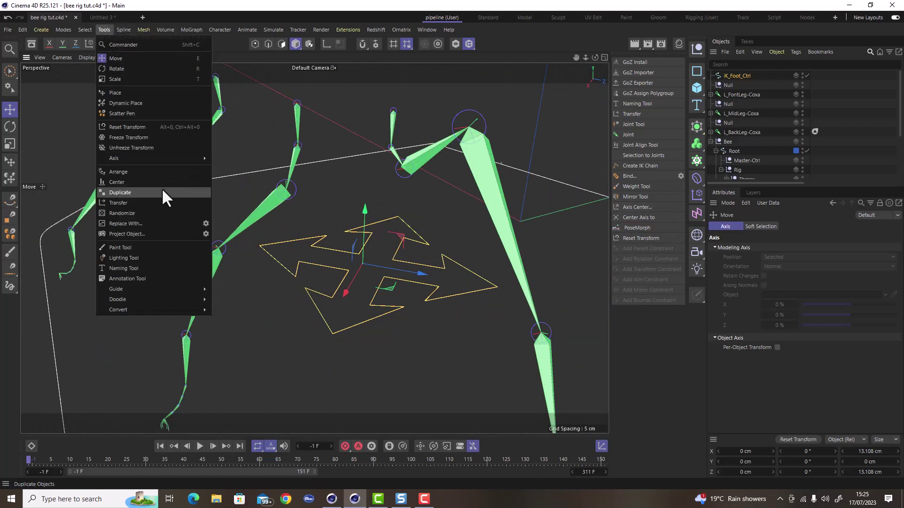
pyautogui.moveTo(180, 160)
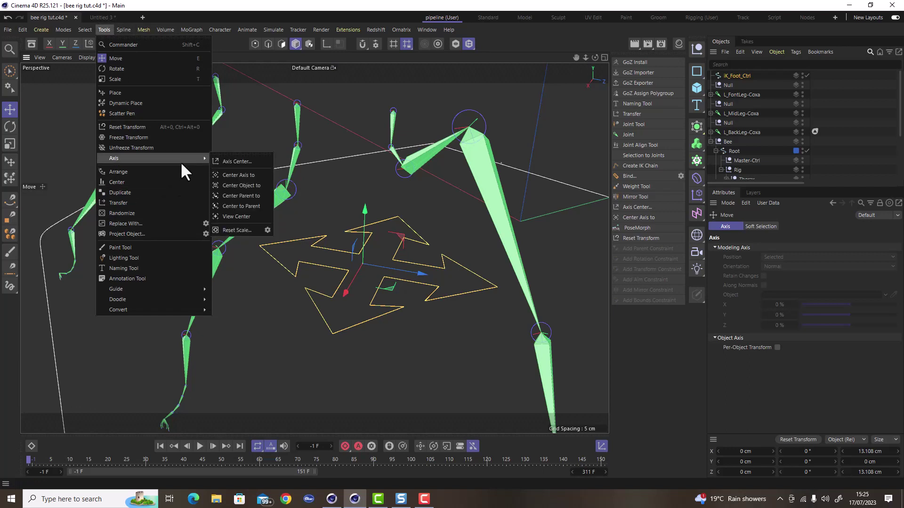
pyautogui.click(250, 160)
pyautogui.moveTo(330, 154); pyautogui.dragTo(572, 158)
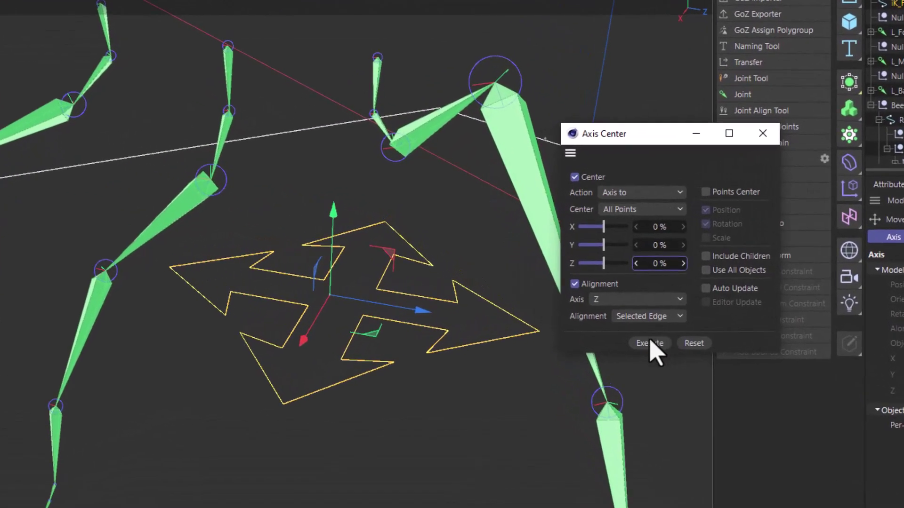
pyautogui.click(652, 319)
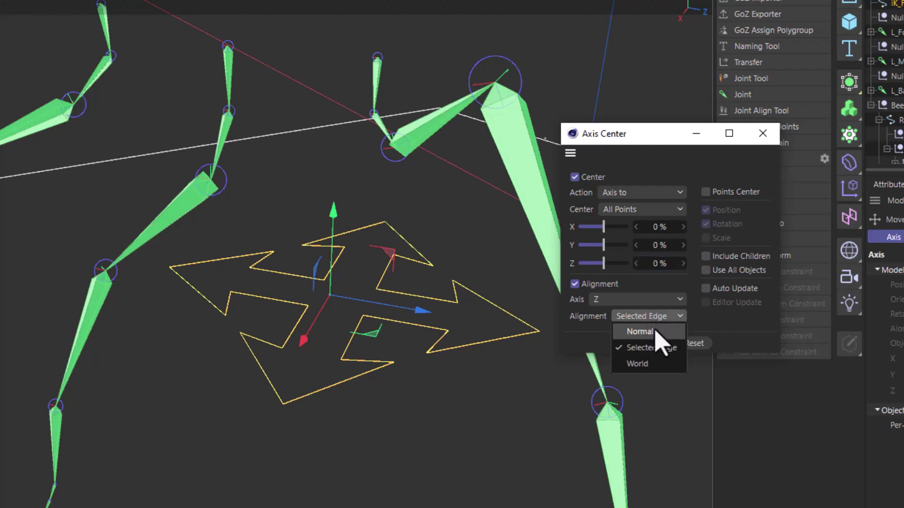
pyautogui.click(652, 327)
pyautogui.click(653, 343)
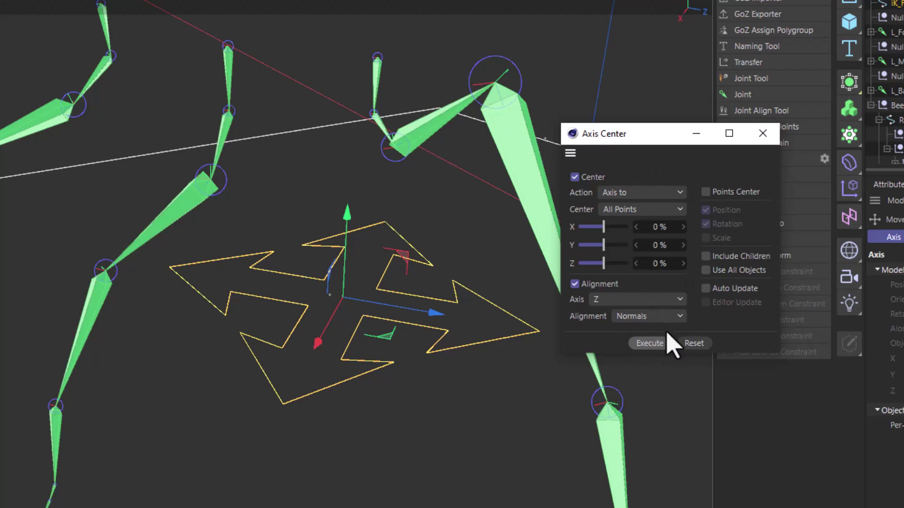
pyautogui.click(762, 133)
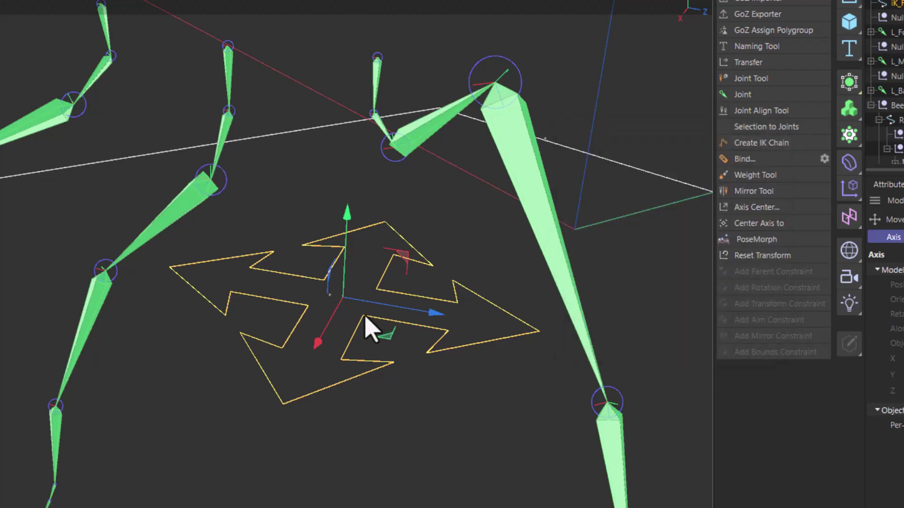
# - Scale the foot control down further so it is small compared with the bee's legs
pyautogui.keyDown('alt'); pyautogui.moveTo(347, 307); pyautogui.dragTo(312, 292); pyautogui.keyUp('alt')
pyautogui.scroll(6, 343, 291)
pyautogui.scroll(-9, 344, 291)
pyautogui.scroll(-1, 344, 291)
pyautogui.scroll(6, 352, 298)
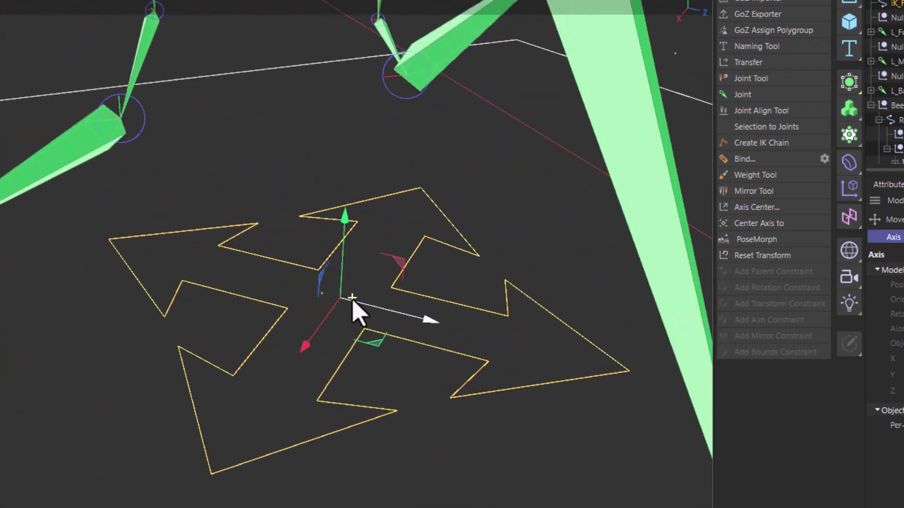
pyautogui.scroll(-7, 351, 299)
pyautogui.keyDown('alt'); pyautogui.moveTo(351, 323); pyautogui.dragTo(320, 329); pyautogui.keyUp('alt')
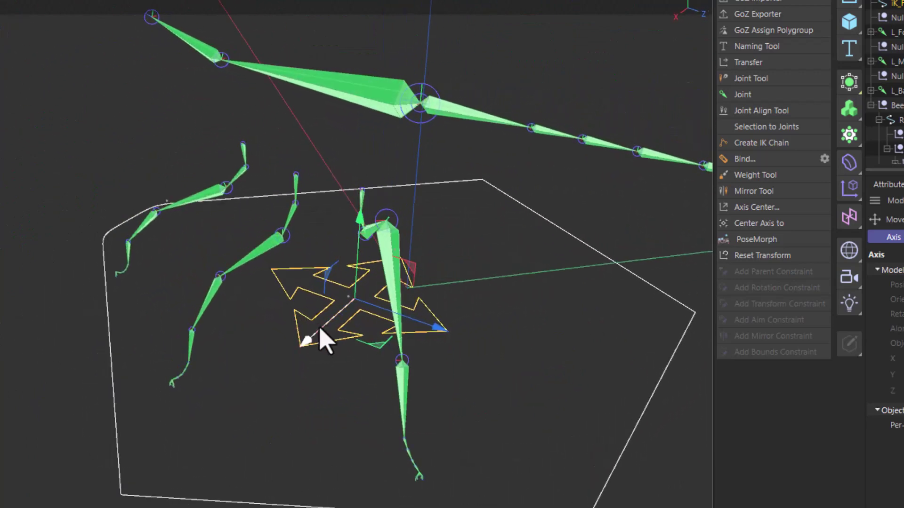
pyautogui.press('t')
pyautogui.moveTo(516, 332); pyautogui.dragTo(80, 410)
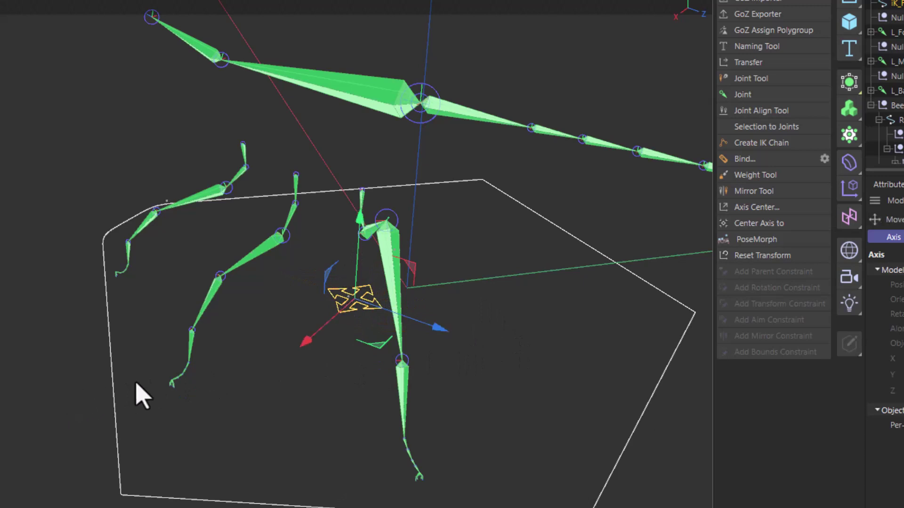
# - Position the foot control at the foot tip of the bee's middle leg
pyautogui.press('e')
pyautogui.moveTo(377, 355); pyautogui.dragTo(263, 372)
pyautogui.scroll(5, 165, 400)
pyautogui.keyDown('alt'); pyautogui.moveTo(86, 382); pyautogui.dragTo(4, 425); pyautogui.keyUp('alt')
pyautogui.press('t')
pyautogui.scroll(-3, 162, 369)
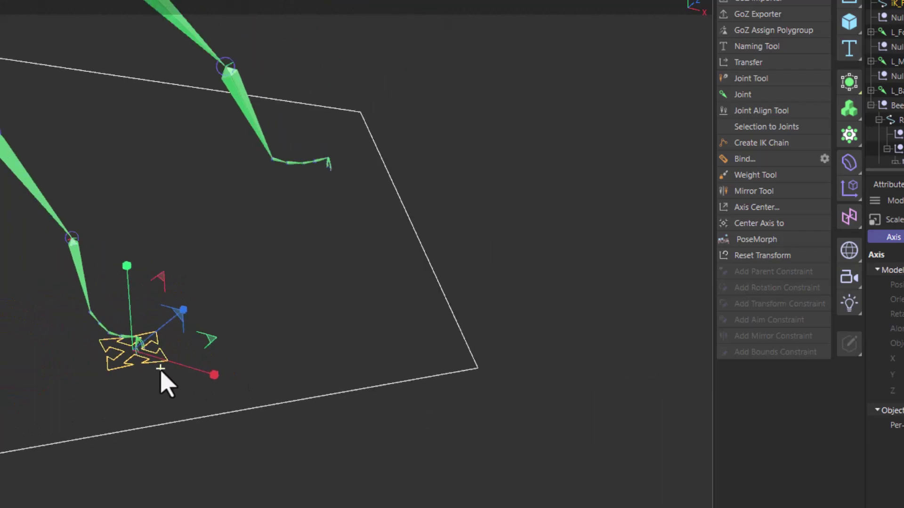
pyautogui.keyDown('alt'); pyautogui.moveTo(254, 270); pyautogui.dragTo(0, 400); pyautogui.keyUp('alt')
pyautogui.scroll(-5, 89, 375)
pyautogui.scroll(-1, 168, 369)
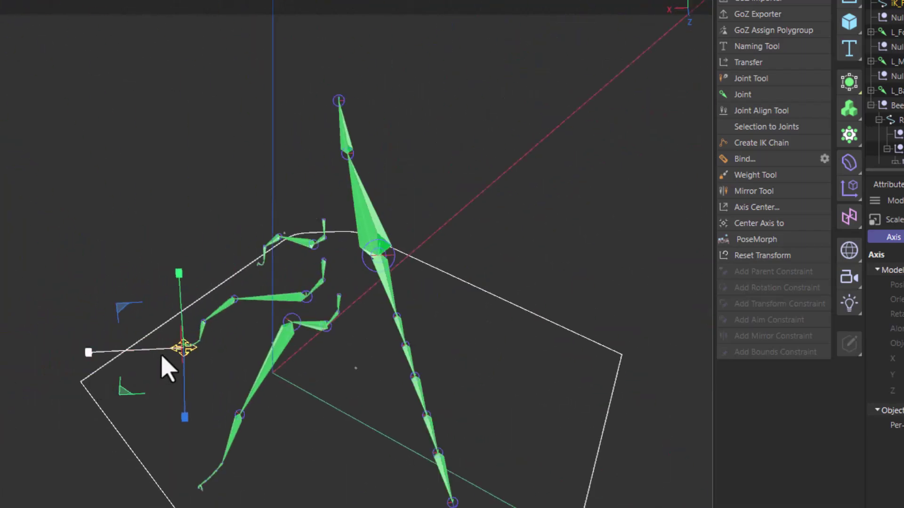
pyautogui.scroll(10, 201, 353)
pyautogui.keyDown('alt'); pyautogui.moveTo(259, 337); pyautogui.dragTo(261, 336); pyautogui.keyUp('alt')
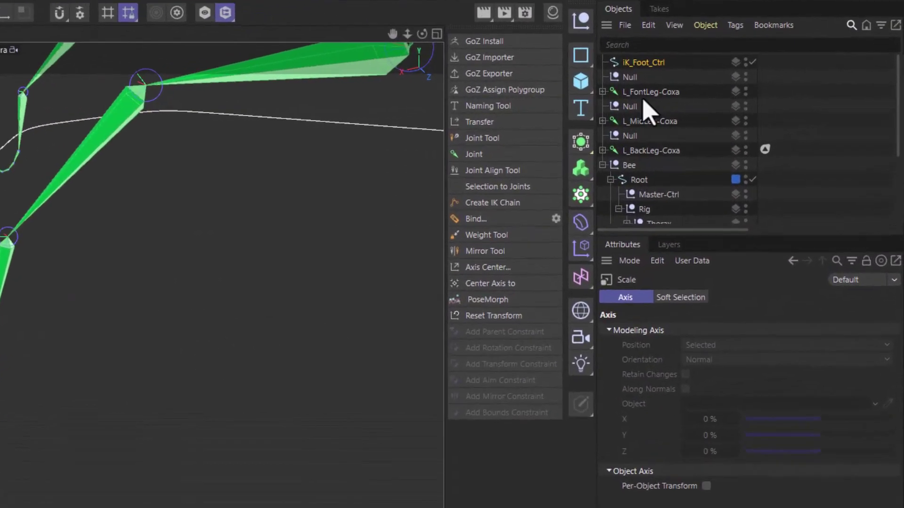
# - Set iK_Foot_Ctrl's display color to Custom with red, and deselect it
pyautogui.click(741, 76)
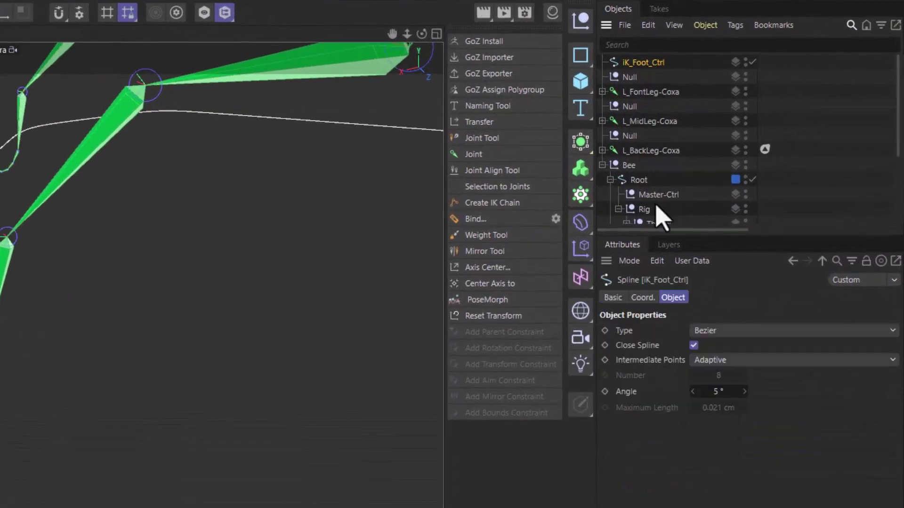
pyautogui.click(613, 297)
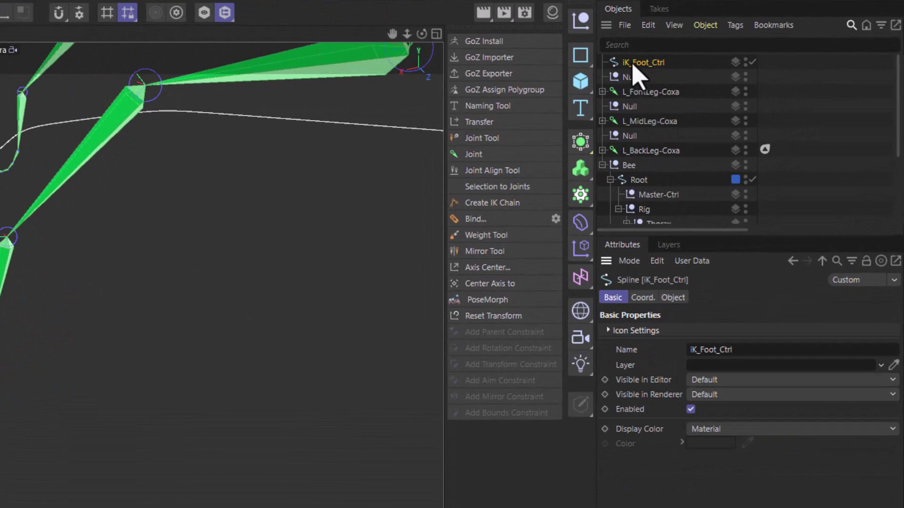
pyautogui.click(723, 430)
pyautogui.click(749, 493)
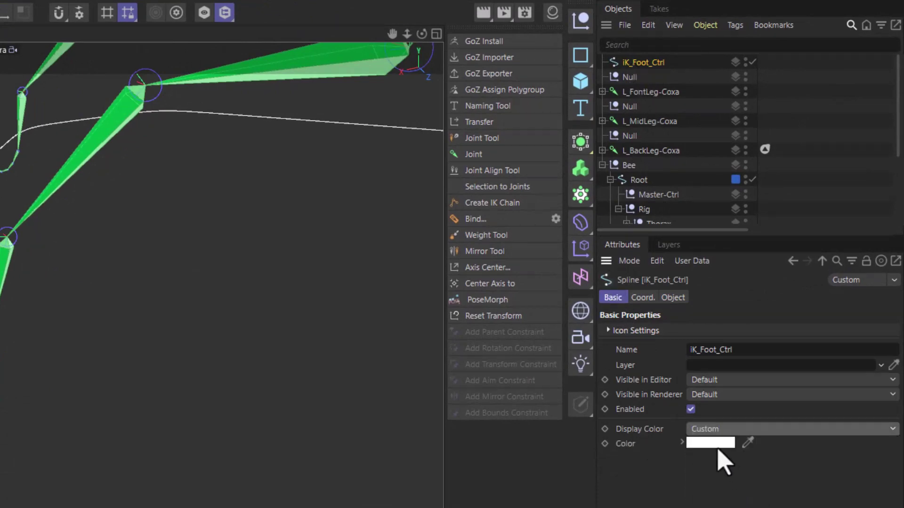
pyautogui.click(716, 444)
pyautogui.click(701, 506)
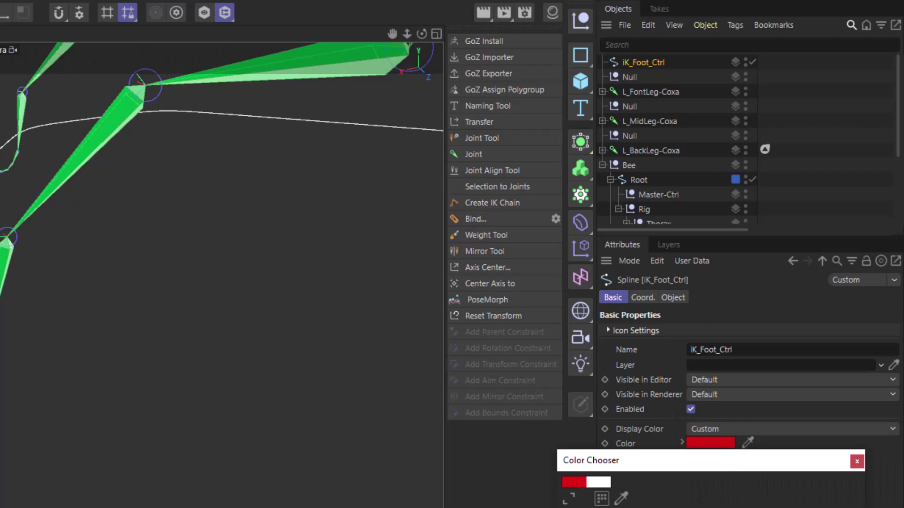
pyautogui.click(857, 461)
pyautogui.click(188, 486)
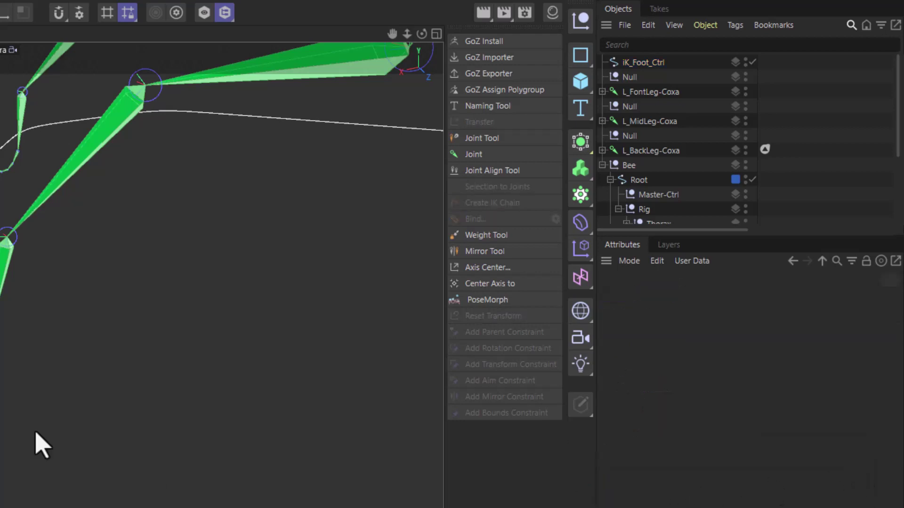
# - Examine the red foot control's size and placement around the claws of the bee's middle leg
pyautogui.scroll(-5, 36, 431)
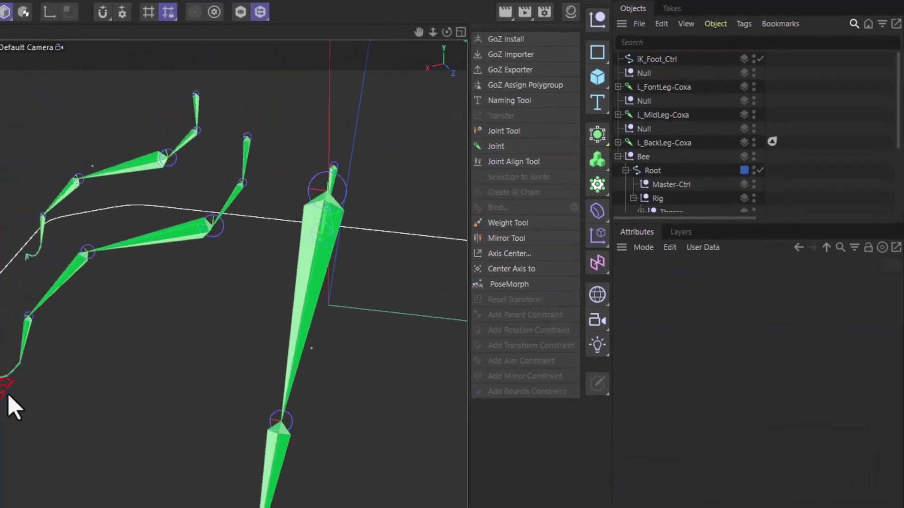
pyautogui.scroll(-3, 90, 359)
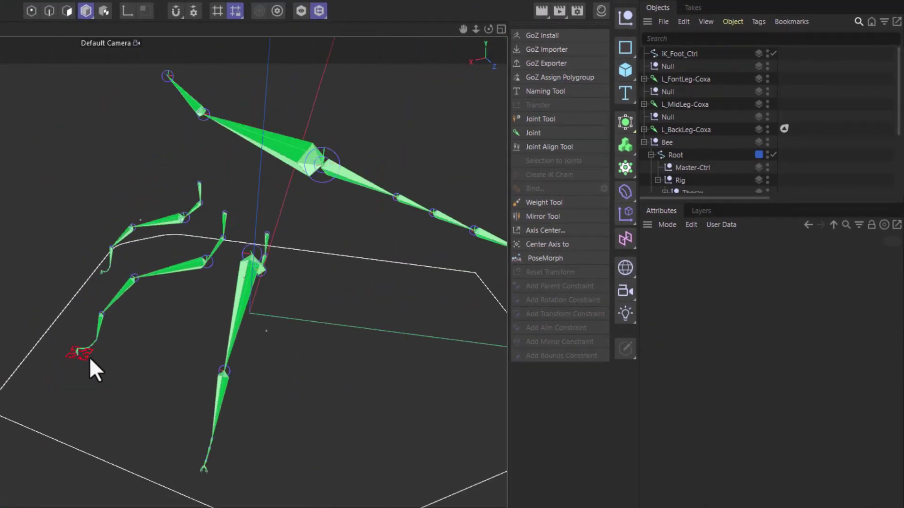
pyautogui.keyDown('alt'); pyautogui.moveTo(90, 358); pyautogui.dragTo(69, 357); pyautogui.keyUp('alt')
pyautogui.scroll(6, 86, 352)
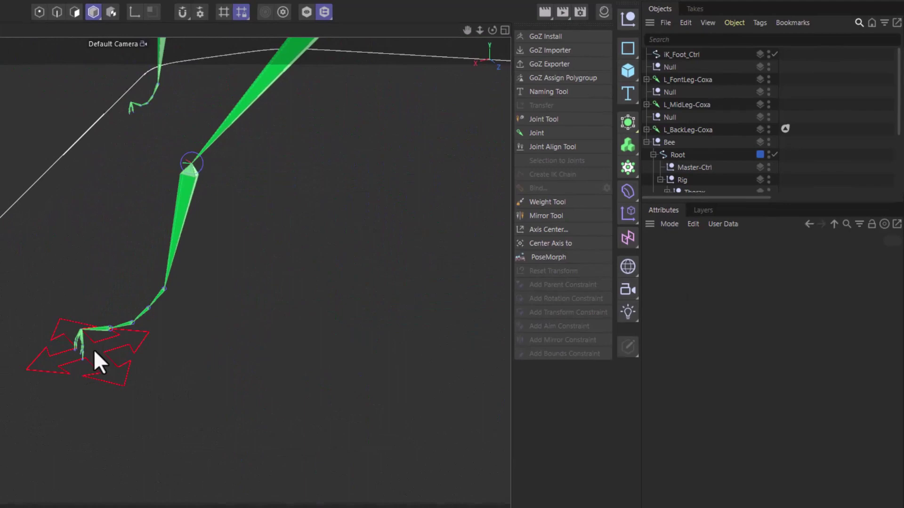
pyautogui.scroll(-6, 96, 362)
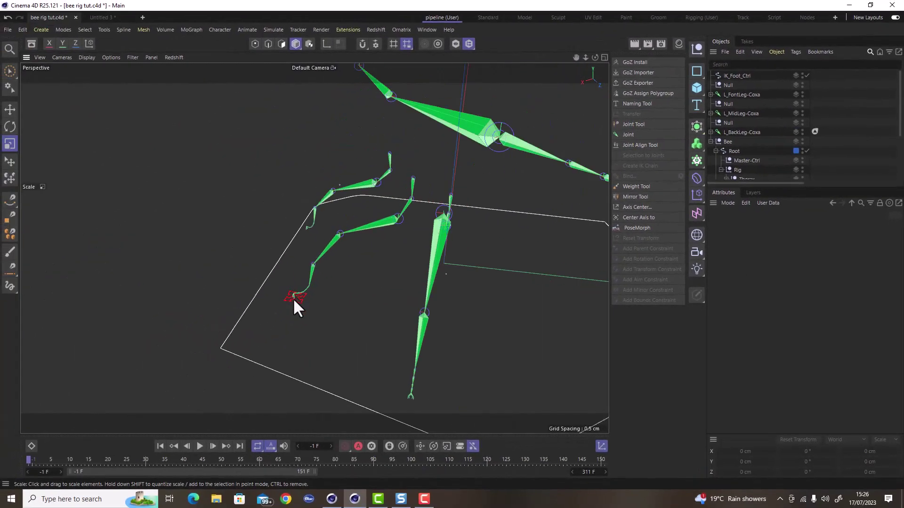
pyautogui.scroll(8, 293, 297)
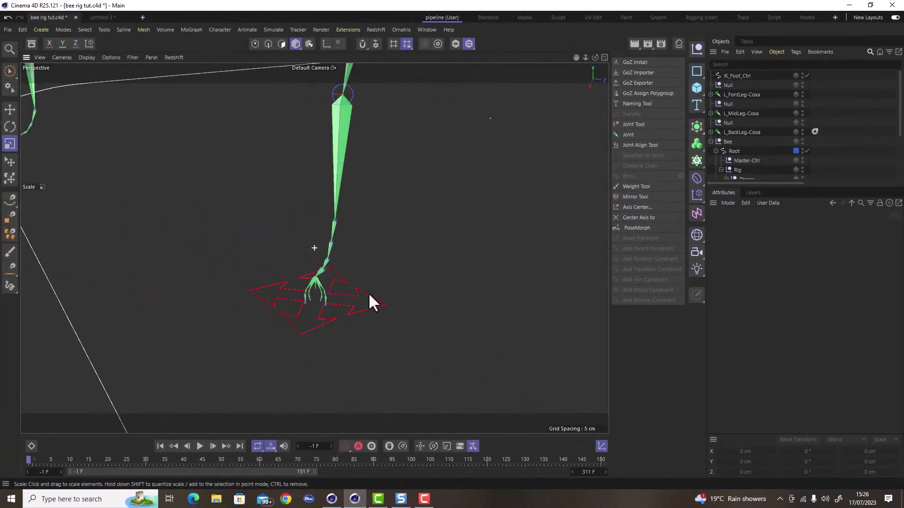
pyautogui.keyDown('alt'); pyautogui.moveTo(369, 296); pyautogui.dragTo(335, 296); pyautogui.keyUp('alt')
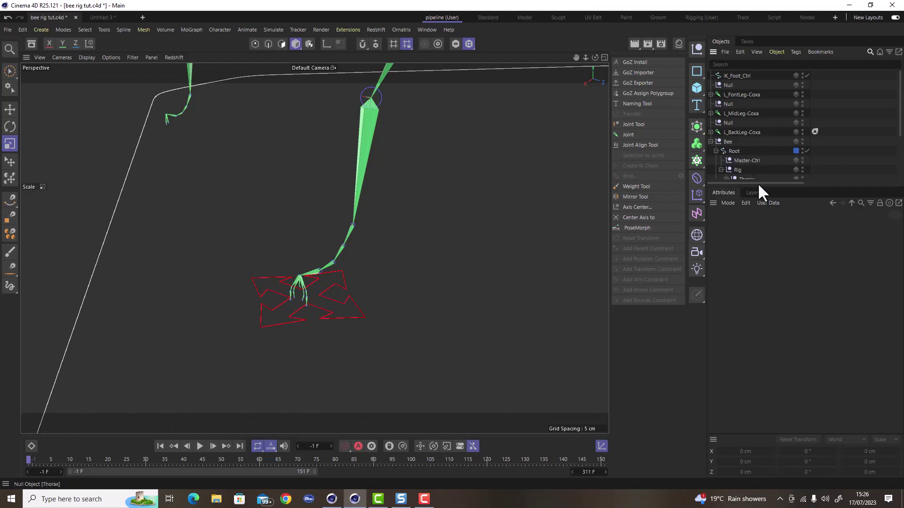
# - Delete the three empty nulls between the left leg joint chains from the object hierarchy
pyautogui.moveTo(758, 183); pyautogui.dragTo(771, 273)
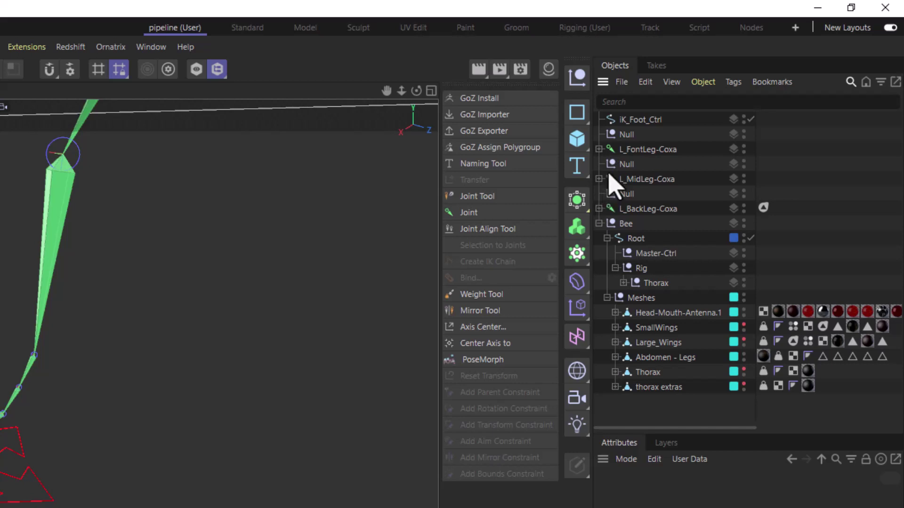
pyautogui.click(626, 165)
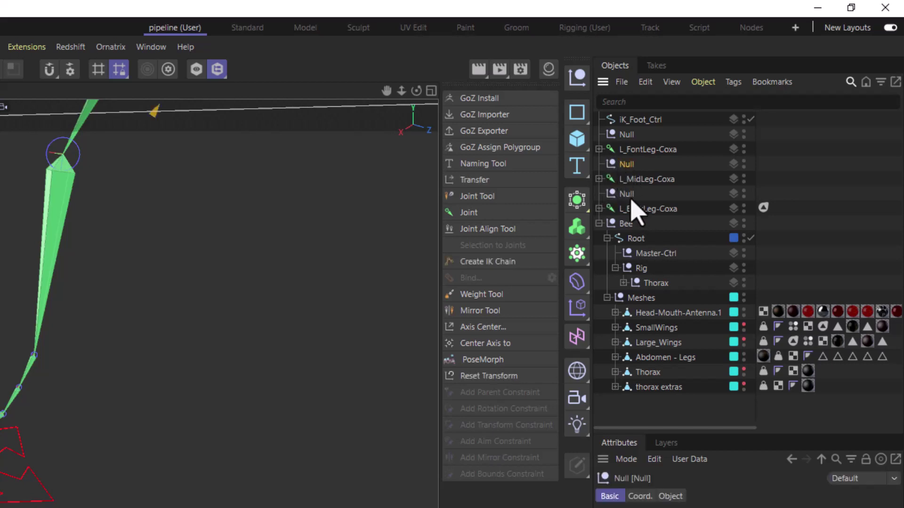
pyautogui.keyDown('ctrl'); pyautogui.click(628, 194); pyautogui.keyUp('ctrl')
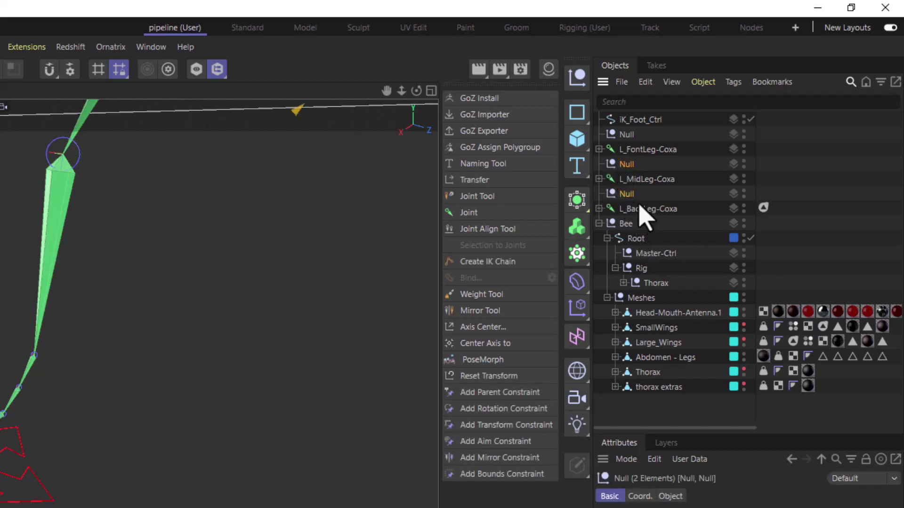
pyautogui.keyDown('ctrl'); pyautogui.click(628, 194); pyautogui.keyUp('ctrl')
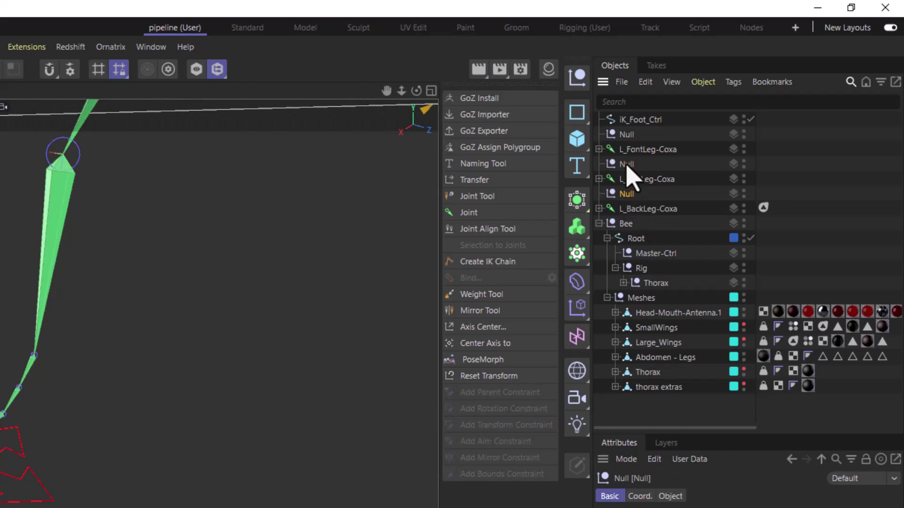
pyautogui.keyDown('ctrl'); pyautogui.click(628, 136); pyautogui.keyUp('ctrl')
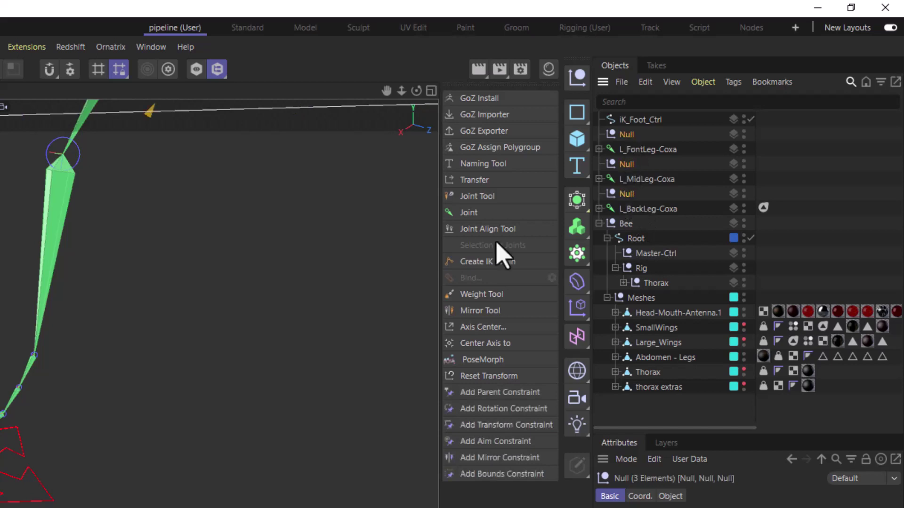
pyautogui.scroll(-12, 79, 324)
pyautogui.scroll(10, 105, 324)
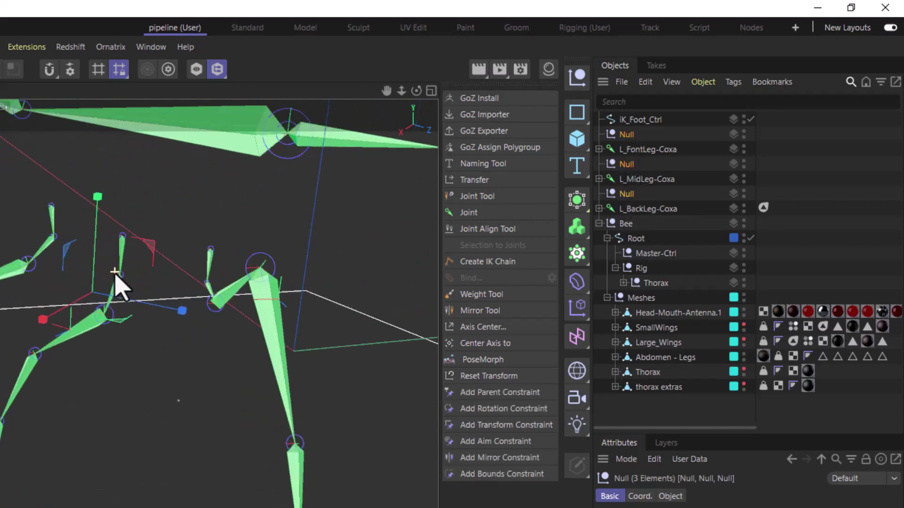
pyautogui.press('Delete')
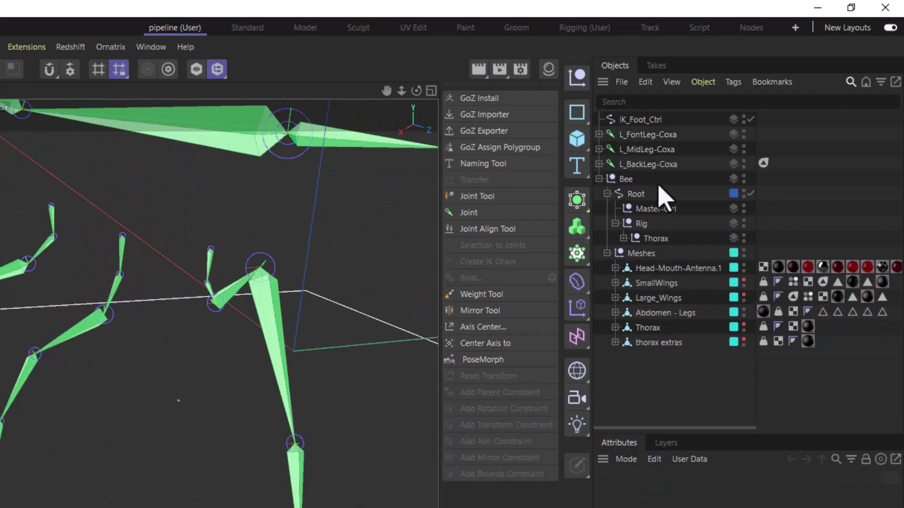
# - Copy the name of the front leg's root joint, L_FontLeg-Coxa
pyautogui.click(649, 134)
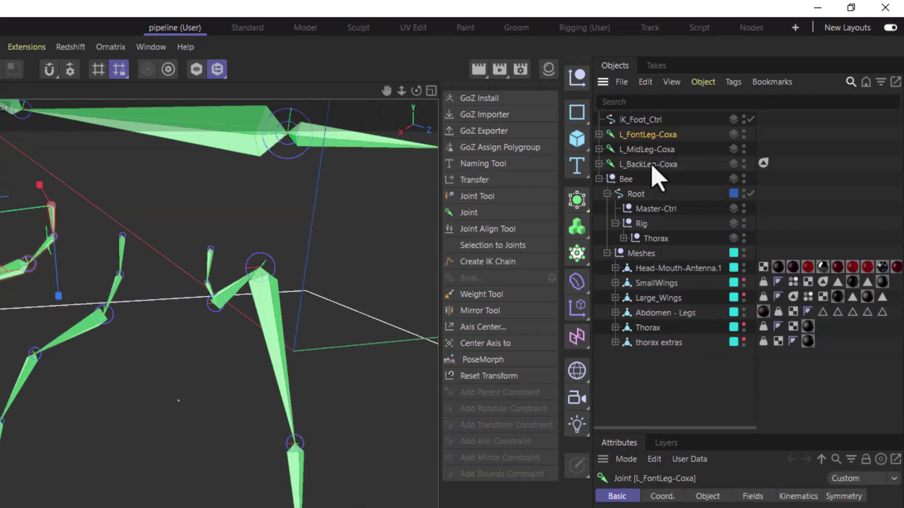
pyautogui.click(653, 163)
pyautogui.click(654, 149)
pyautogui.click(656, 135)
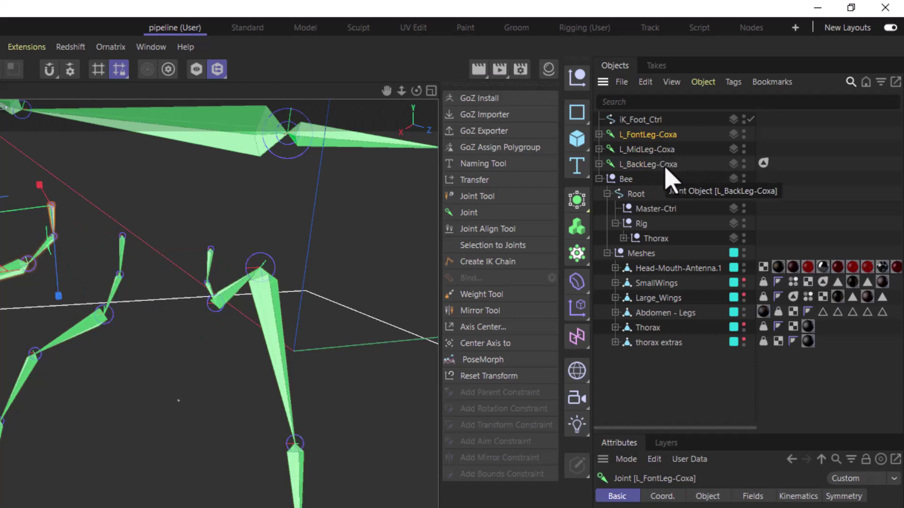
pyautogui.doubleClick(661, 136)
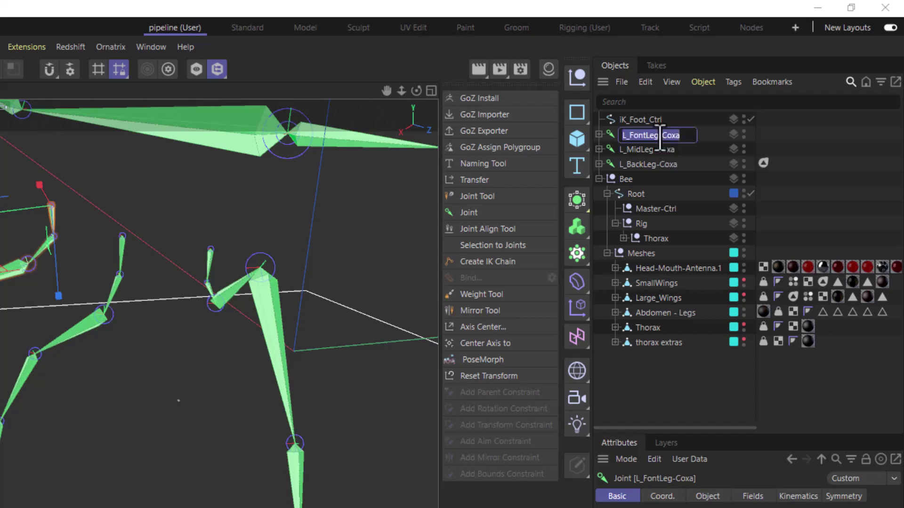
pyautogui.press('Escape')
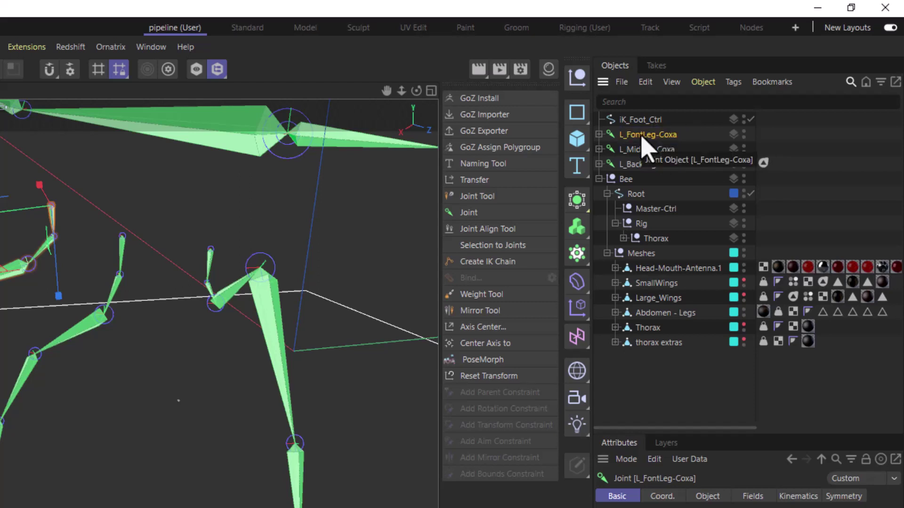
# - Create a null at the front leg's root joint, make it the joint's parent and name it L_FontLeg-Coxa
pyautogui.keyDown('shift'); pyautogui.click(579, 79); pyautogui.keyUp('shift')
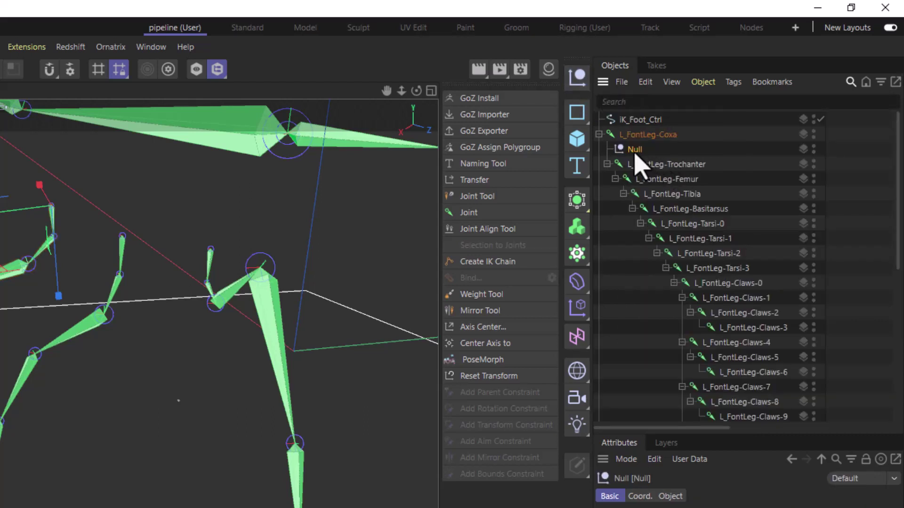
pyautogui.moveTo(633, 155); pyautogui.dragTo(625, 137)
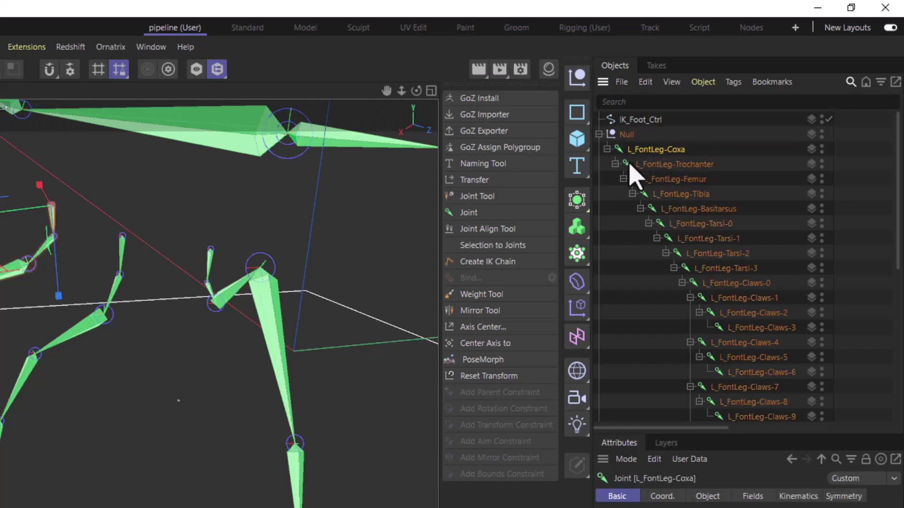
pyautogui.doubleClick(627, 135)
pyautogui.press('Return')
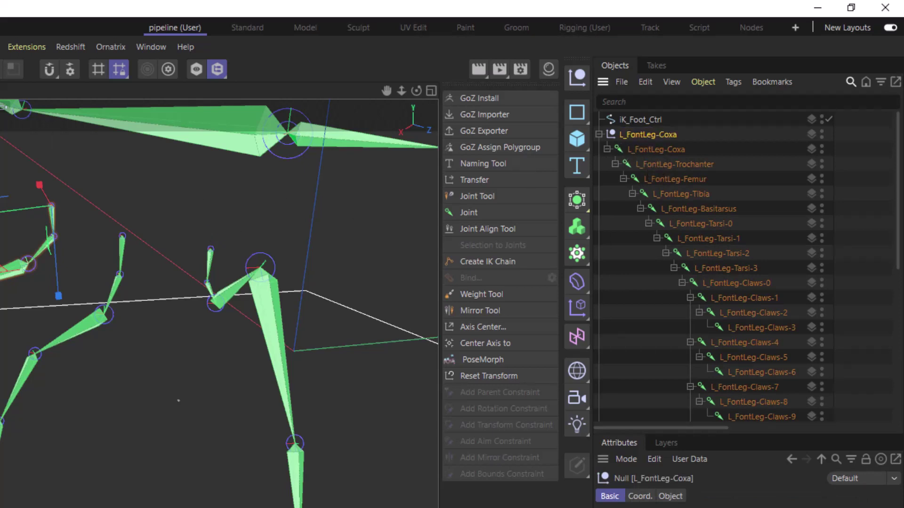
# - Compare the axis position and orientation of the L_FontLeg-Coxa null with those of its child joint
pyautogui.press('e')
pyautogui.keyDown('alt'); pyautogui.moveTo(46, 264); pyautogui.dragTo(121, 202); pyautogui.keyUp('alt')
pyautogui.scroll(-5, 58, 218)
pyautogui.scroll(3, 86, 170)
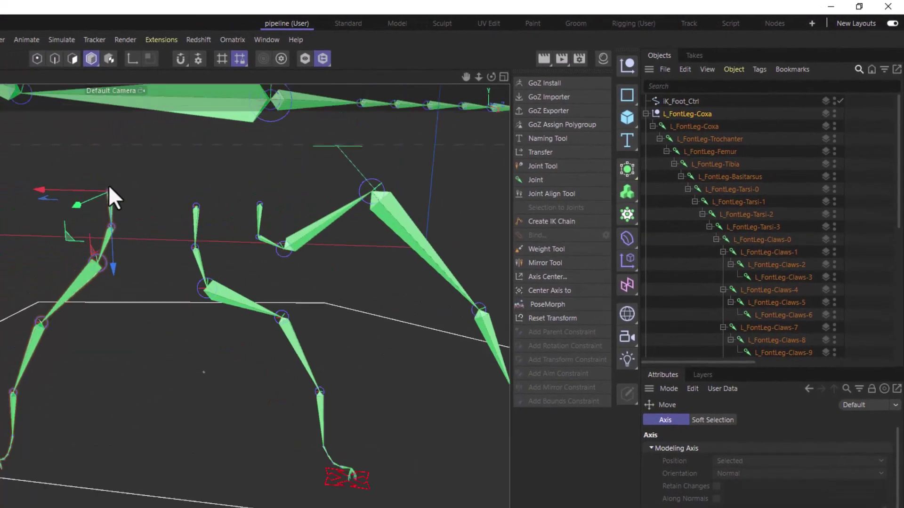
pyautogui.scroll(6, 110, 188)
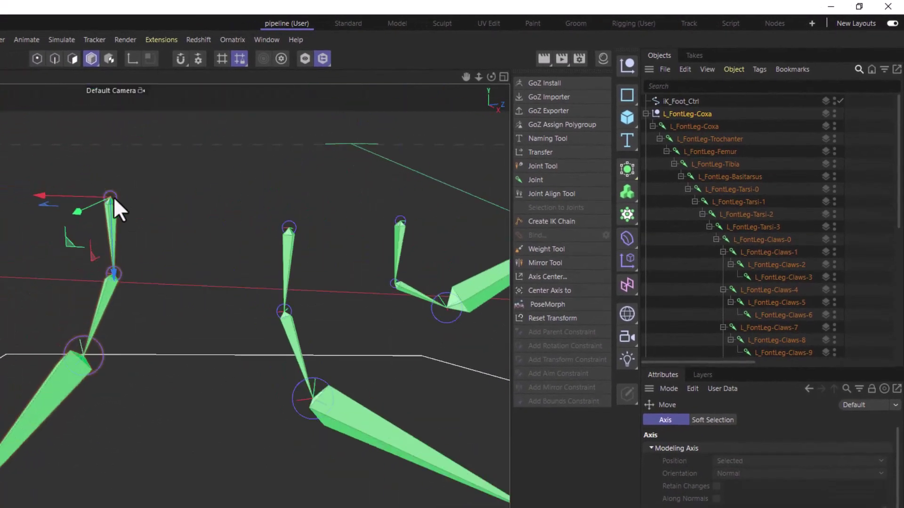
pyautogui.click(692, 127)
pyautogui.click(681, 117)
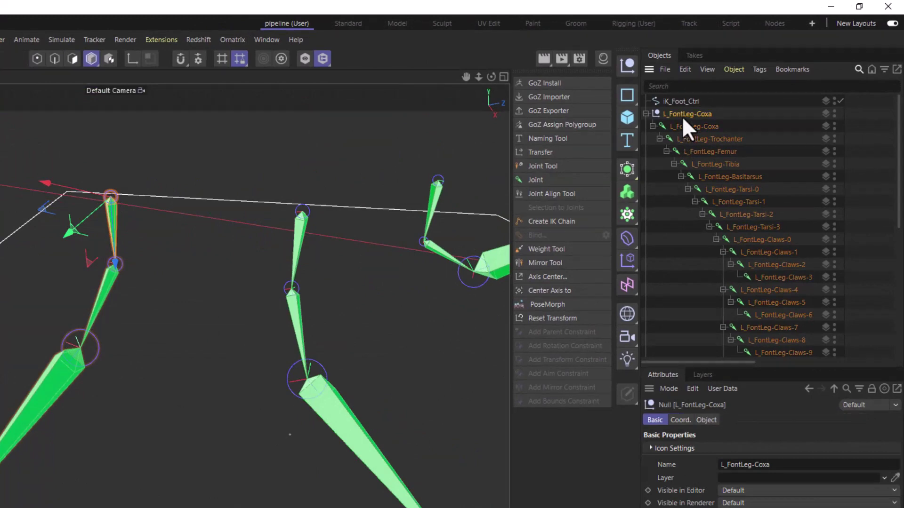
pyautogui.click(684, 126)
pyautogui.click(676, 114)
pyautogui.click(683, 125)
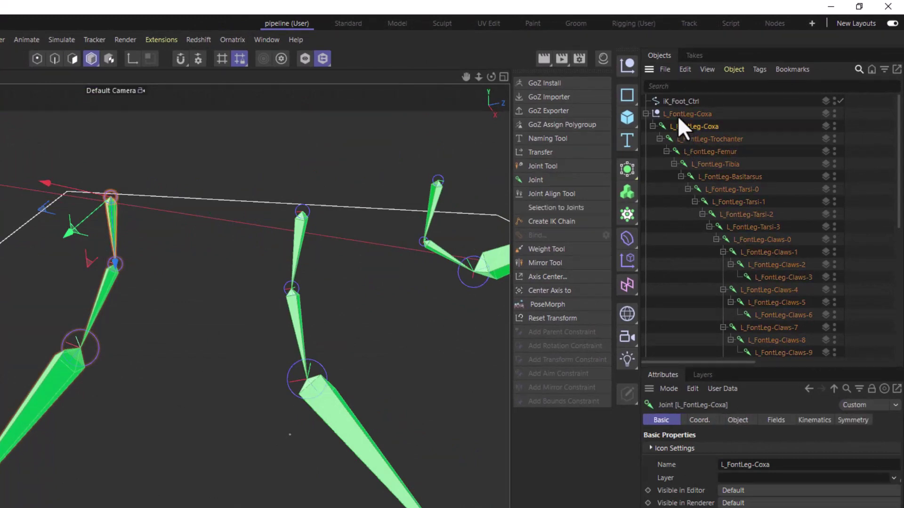
pyautogui.click(677, 116)
pyautogui.click(682, 125)
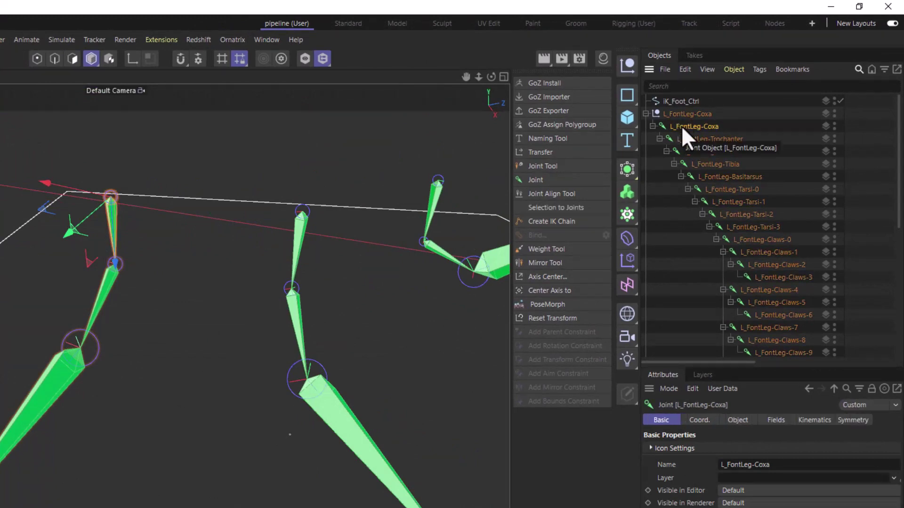
pyautogui.scroll(-2, 118, 300)
pyautogui.keyDown('alt'); pyautogui.moveTo(122, 267); pyautogui.dragTo(62, 268); pyautogui.keyUp('alt')
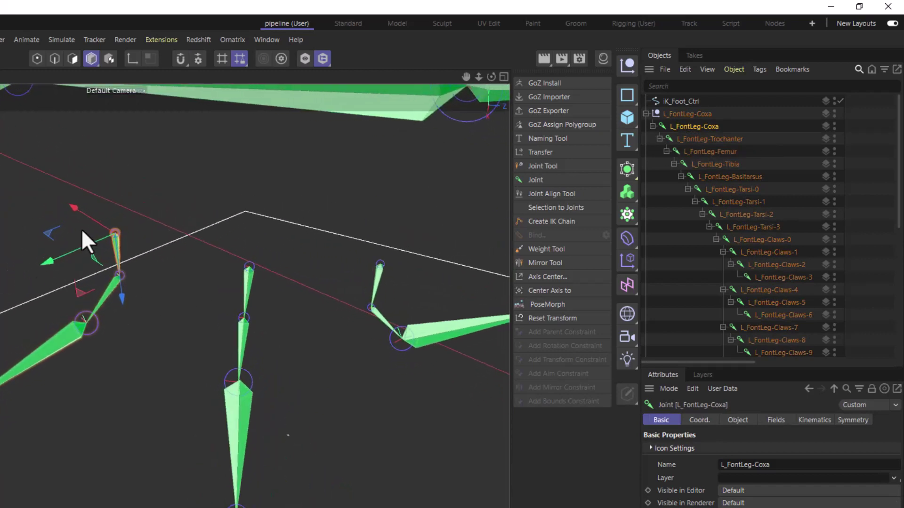
pyautogui.keyDown('alt'); pyautogui.moveTo(81, 229); pyautogui.dragTo(140, 233); pyautogui.keyUp('alt')
pyautogui.click(683, 114)
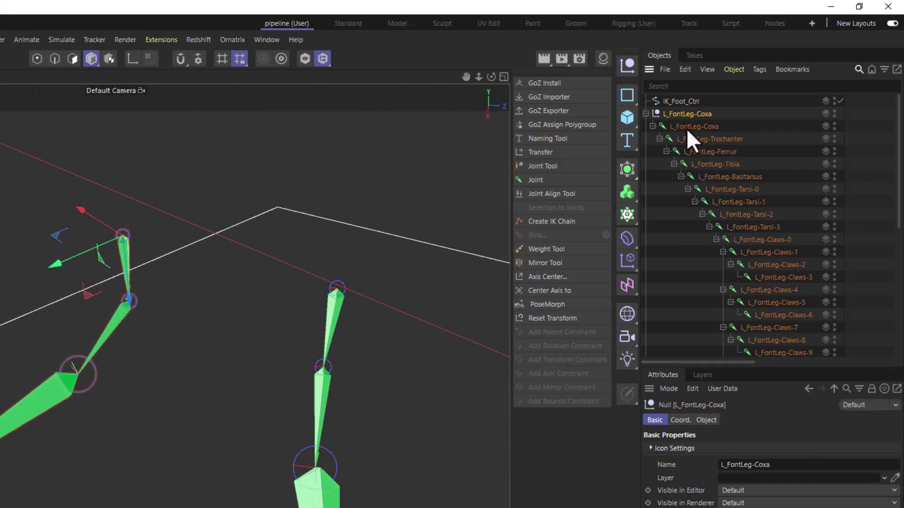
pyautogui.click(686, 125)
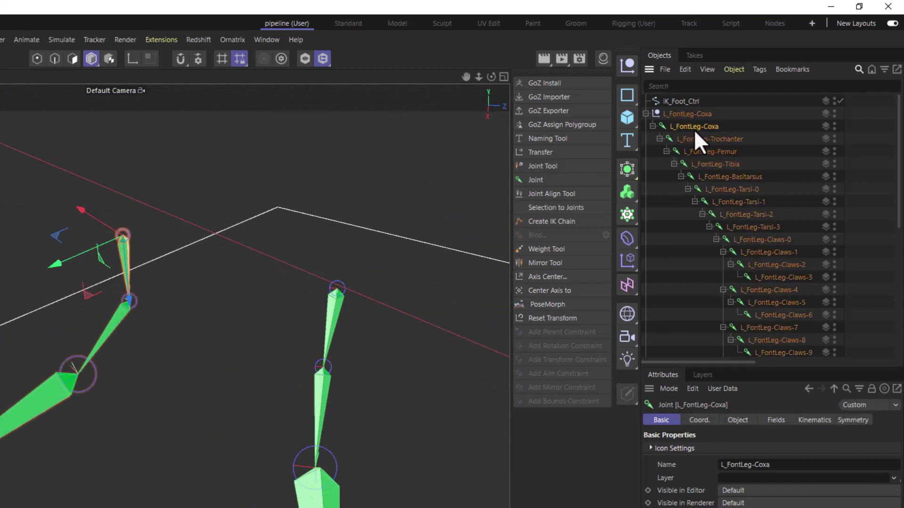
pyautogui.click(682, 116)
pyautogui.click(687, 126)
pyautogui.click(683, 117)
pyautogui.click(684, 125)
pyautogui.click(683, 116)
# - Create a null at the L_MidLeg-Coxa joint and place it directly above the joint at the hierarchy's top level
pyautogui.click(645, 114)
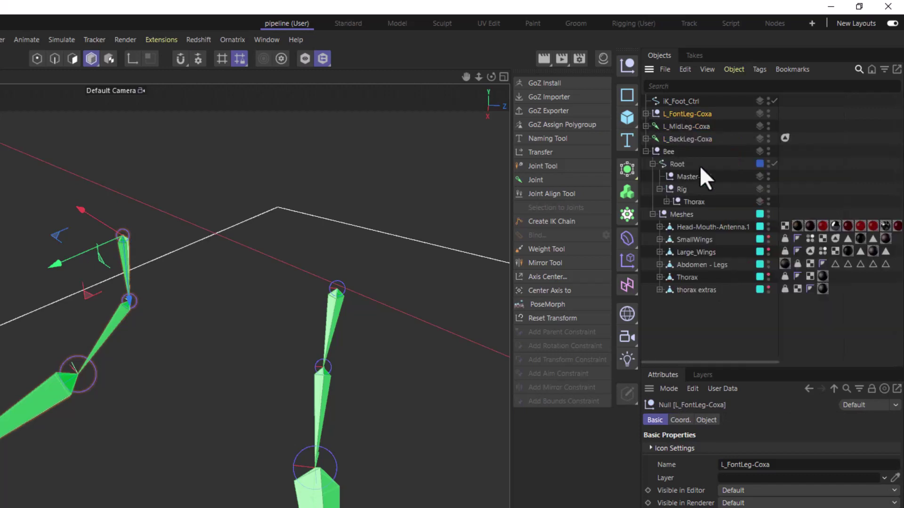
pyautogui.click(676, 126)
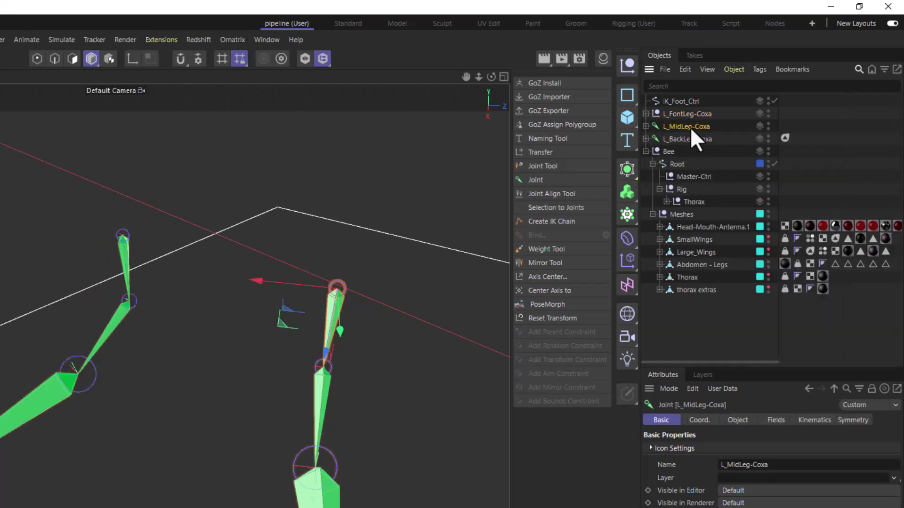
pyautogui.click(645, 126)
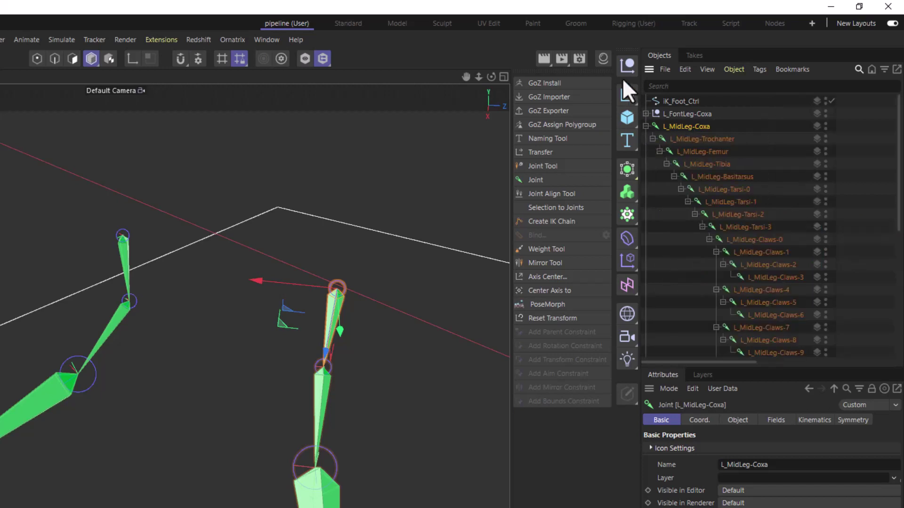
pyautogui.click(623, 62)
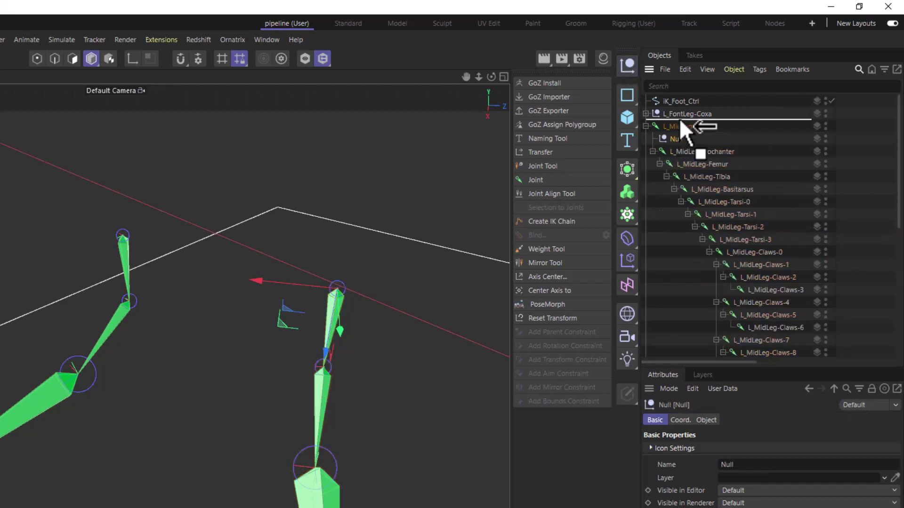
# - Rename the new middle-leg null L_MidLeg-Coxa by reusing the root joint's name
pyautogui.doubleClick(695, 138)
pyautogui.hotkey('ctrl', 'c')
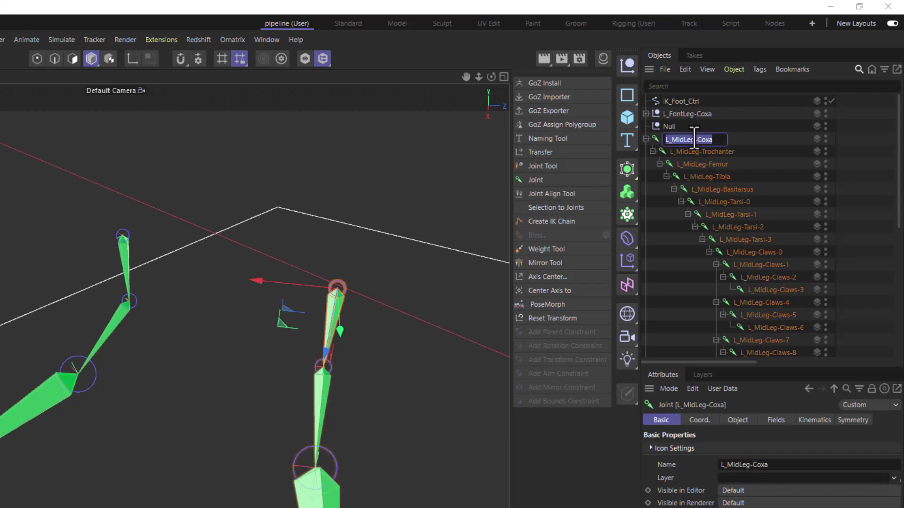
pyautogui.click(667, 127)
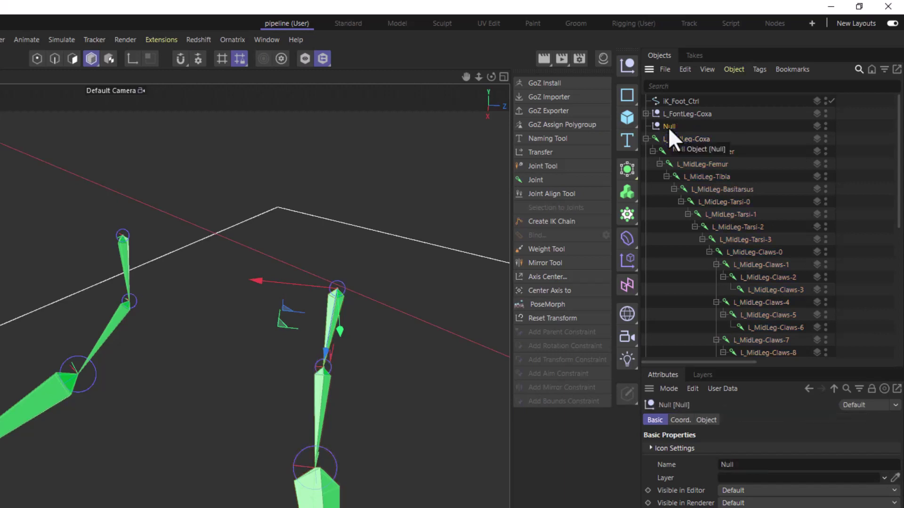
pyautogui.doubleClick(667, 127)
pyautogui.hotkey('ctrl', 'v')
pyautogui.press('Return')
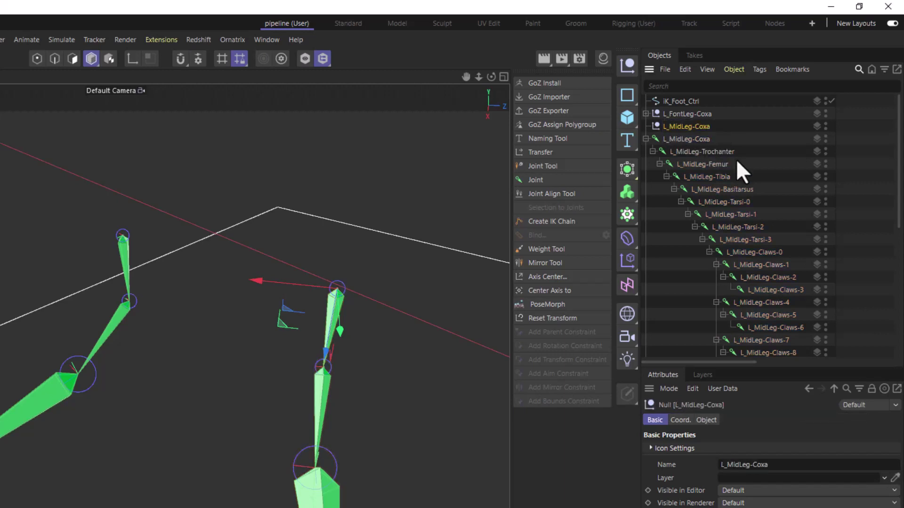
# - Make the L_MidLeg-Coxa joint chain a child of the L_MidLeg-Coxa null and collapse its hierarchy
pyautogui.moveTo(699, 141); pyautogui.dragTo(693, 128)
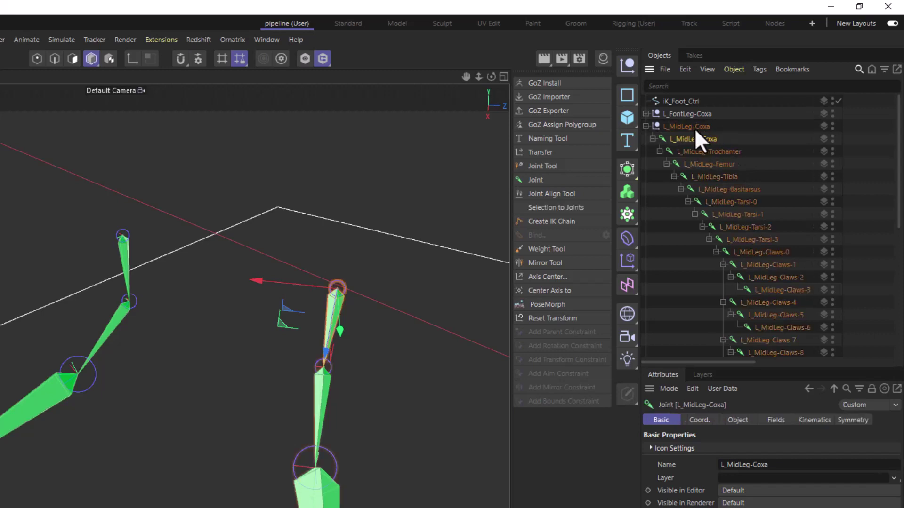
pyautogui.click(646, 126)
# - Create a null at the L_BackLeg-Coxa joint and place it directly above that joint at the hierarchy's top level
pyautogui.click(671, 139)
pyautogui.click(646, 138)
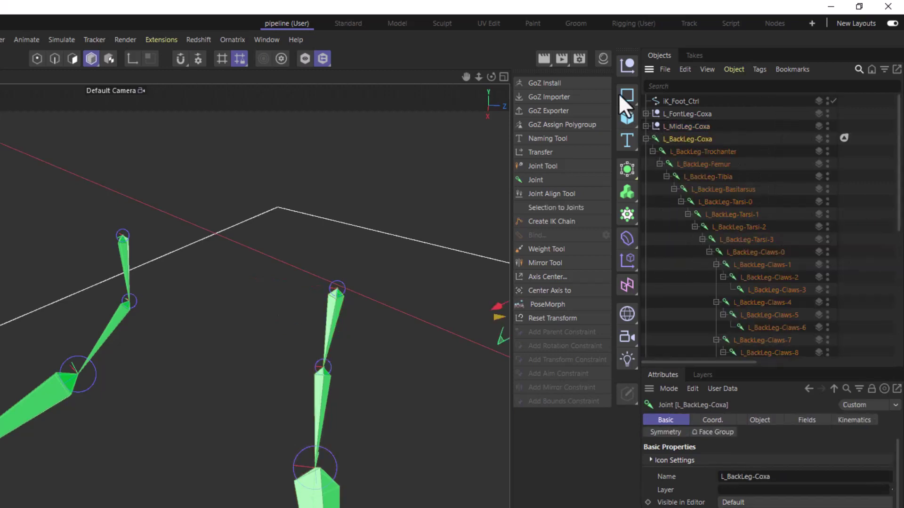
pyautogui.click(627, 66)
pyautogui.moveTo(678, 153); pyautogui.dragTo(679, 135)
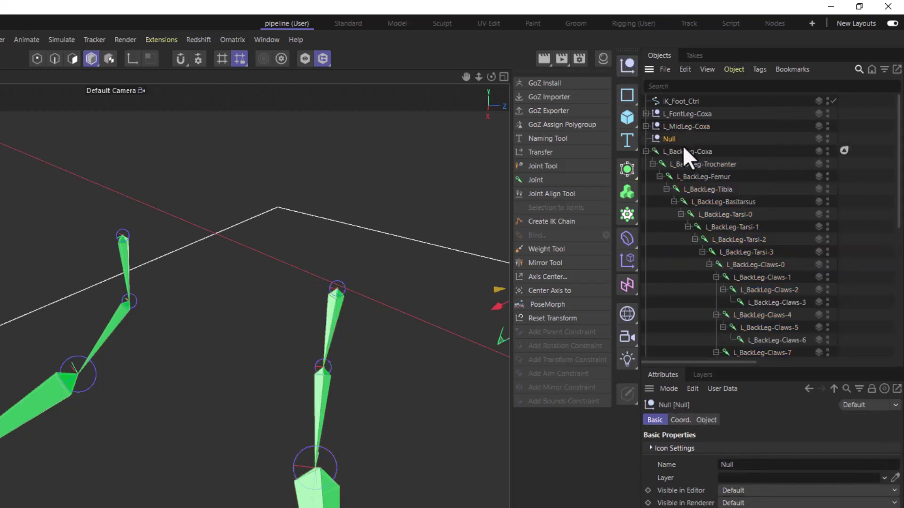
# - Name the new null L_BackLeg-Coxa by reusing the root joint's name, and parent the back-leg joint chain to it
pyautogui.doubleClick(683, 151)
pyautogui.hotkey('ctrl', 'c')
pyautogui.click(669, 140)
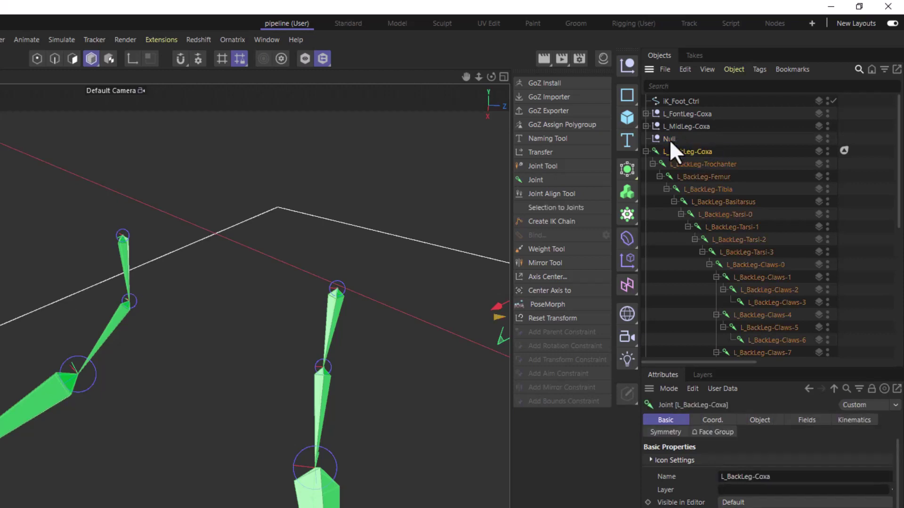
pyautogui.doubleClick(669, 140)
pyautogui.hotkey('ctrl', 'v')
pyautogui.press('Return')
pyautogui.moveTo(680, 150); pyautogui.dragTo(676, 138)
pyautogui.click(645, 139)
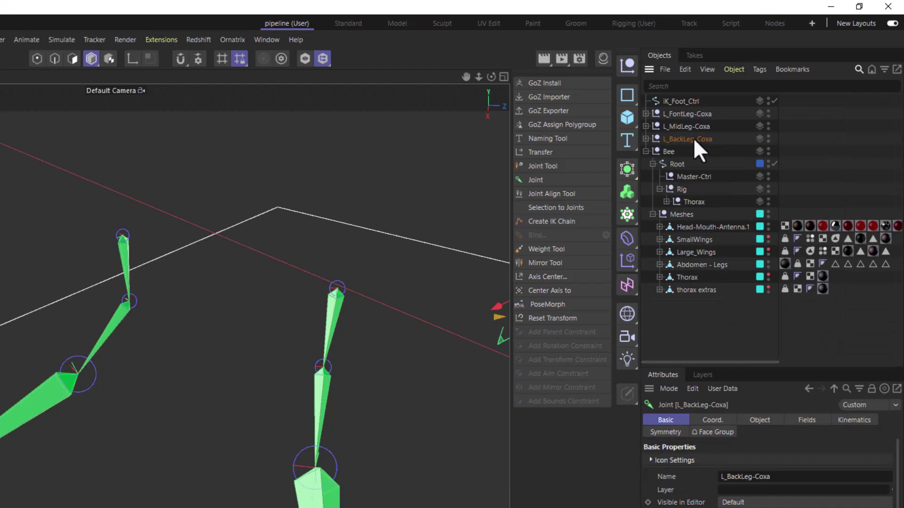
# - Select all three leg nulls with their complete joint hierarchies and freeze all their transformations
pyautogui.middleClick(684, 114)
pyautogui.keyDown('shift'); pyautogui.middleClick(688, 126); pyautogui.keyUp('shift')
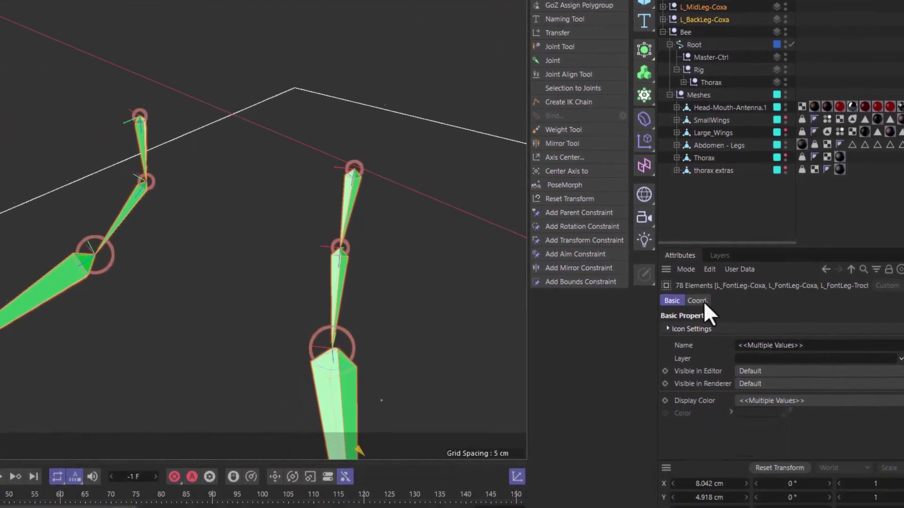
pyautogui.click(703, 301)
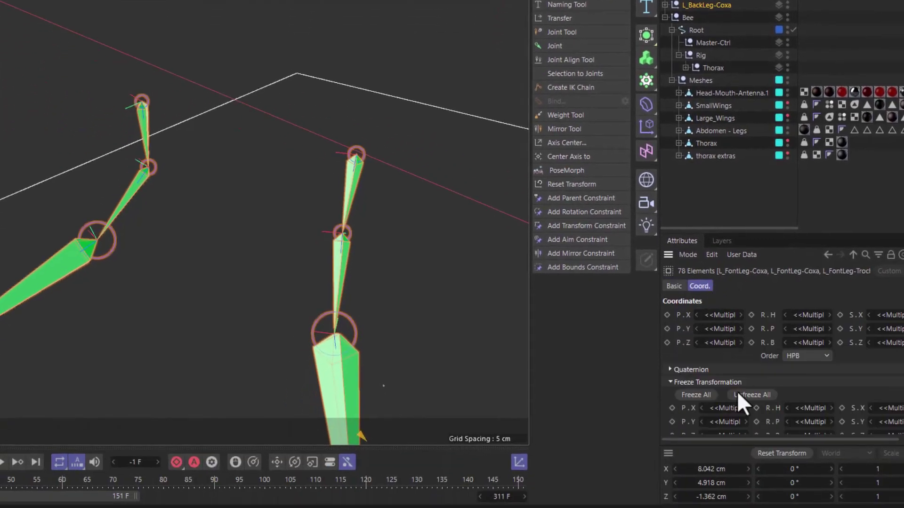
pyautogui.click(700, 409)
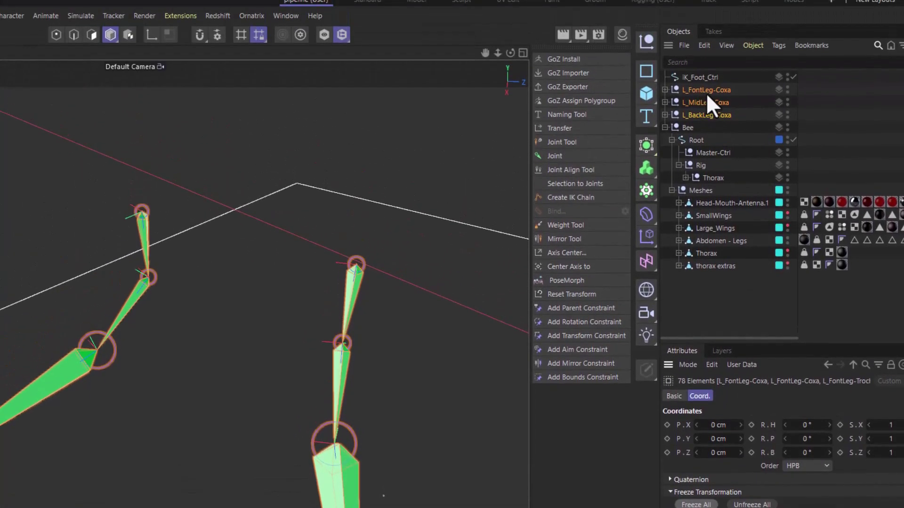
# - Move the three leg nulls into the Rig null and assign the entire Rig hierarchy to the Joints layer
pyautogui.moveTo(706, 93); pyautogui.dragTo(702, 165)
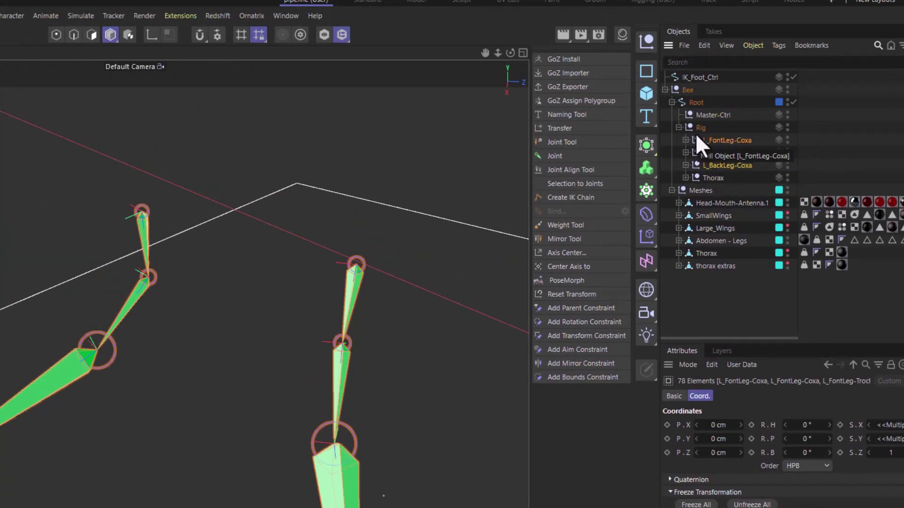
pyautogui.keyDown('shift'); pyautogui.click(690, 127); pyautogui.keyUp('shift')
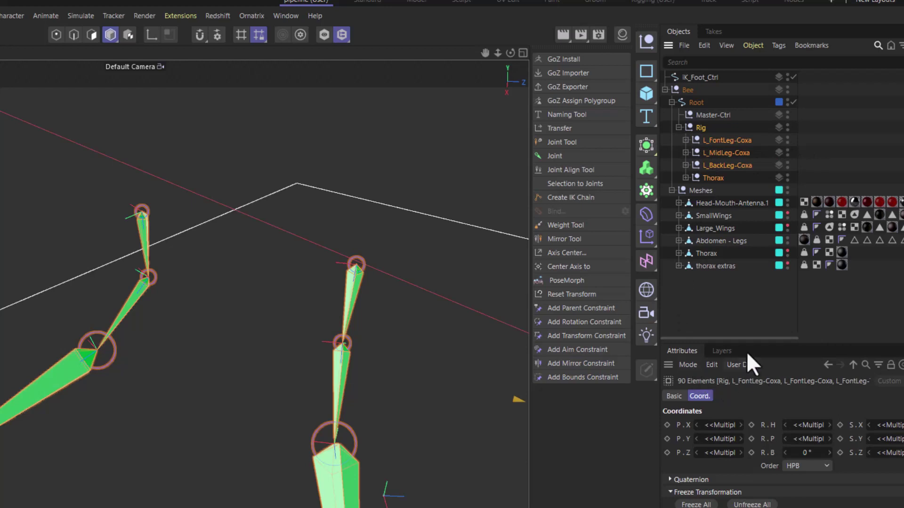
pyautogui.click(730, 351)
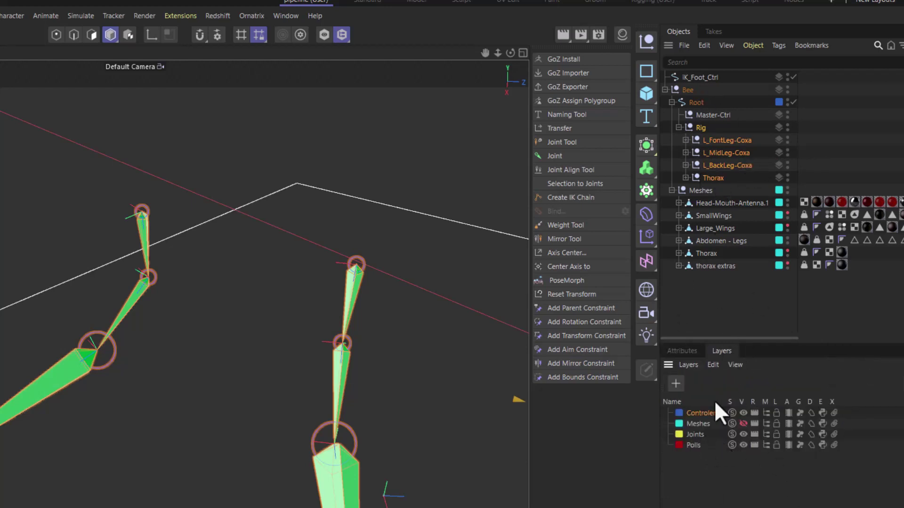
pyautogui.moveTo(701, 130); pyautogui.dragTo(702, 441)
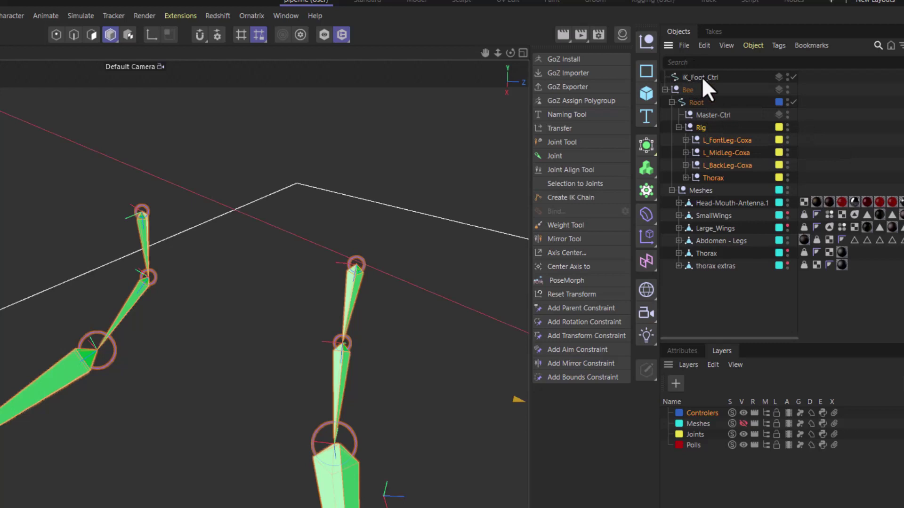
# - Assign IK_Foot_Ctrl to the Joints layer and Master-Ctrl to the Controlers layer, and collapse the Meshes group
pyautogui.moveTo(702, 77); pyautogui.dragTo(702, 434)
pyautogui.moveTo(722, 120); pyautogui.dragTo(711, 410)
pyautogui.click(671, 189)
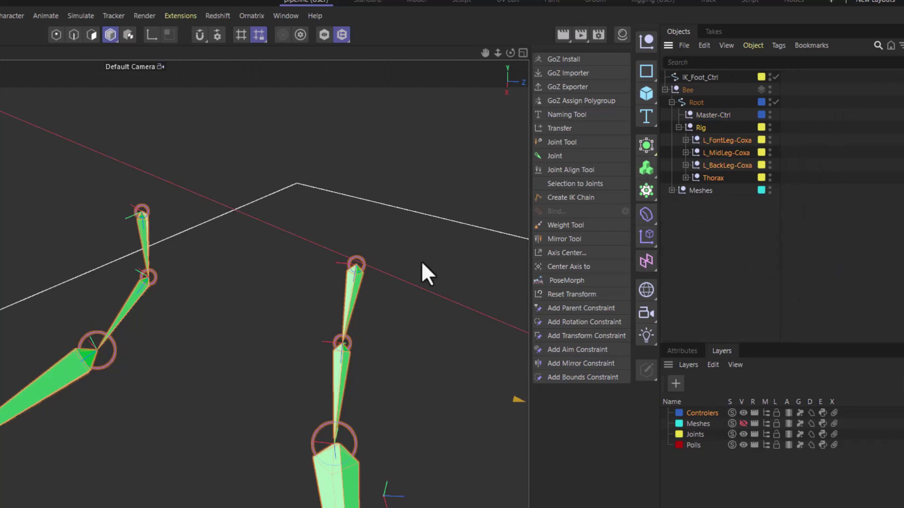
pyautogui.scroll(-5, 234, 263)
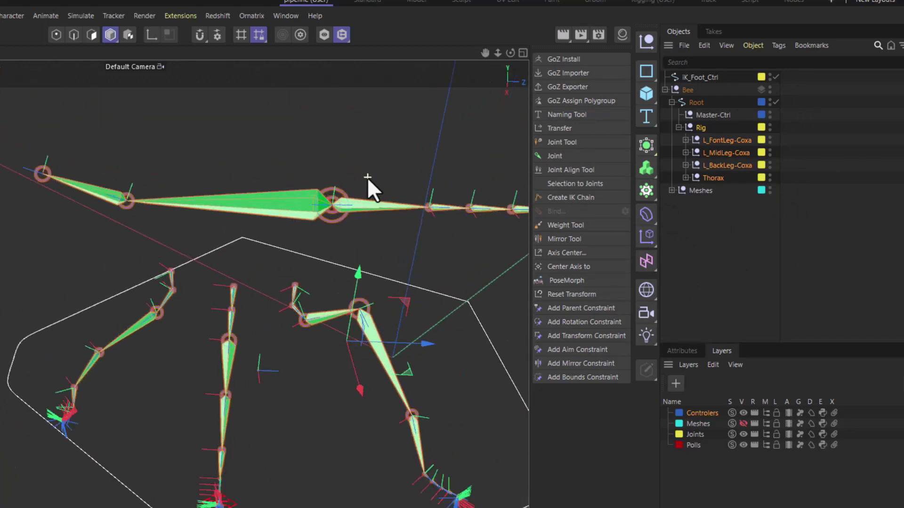
pyautogui.scroll(3, 368, 179)
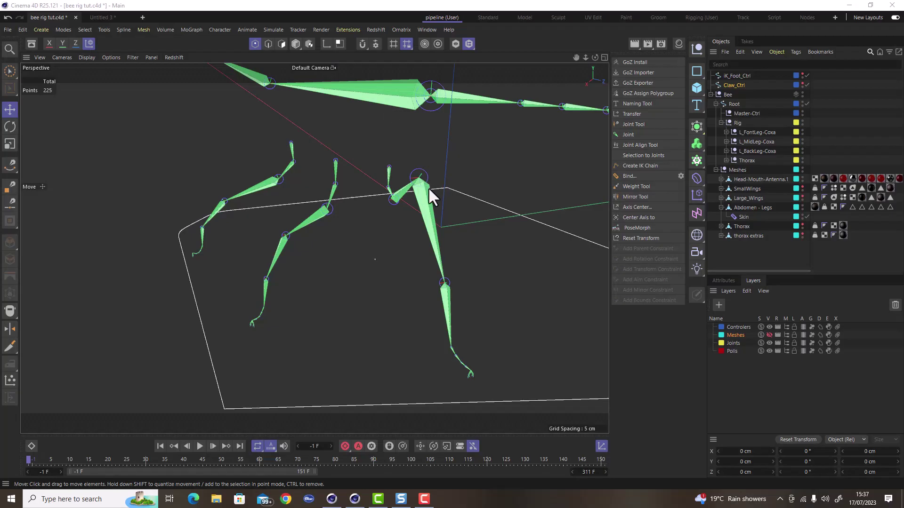
# - Switch to Model mode and select the back leg's root Coxa joint in the scene
pyautogui.keyDown('alt'); pyautogui.moveTo(431, 203); pyautogui.dragTo(303, 211); pyautogui.keyUp('alt')
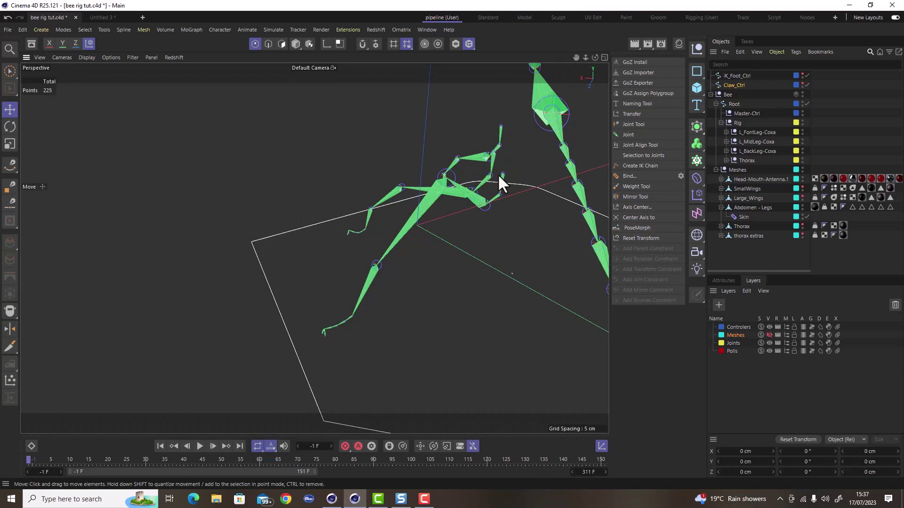
pyautogui.scroll(10, 503, 179)
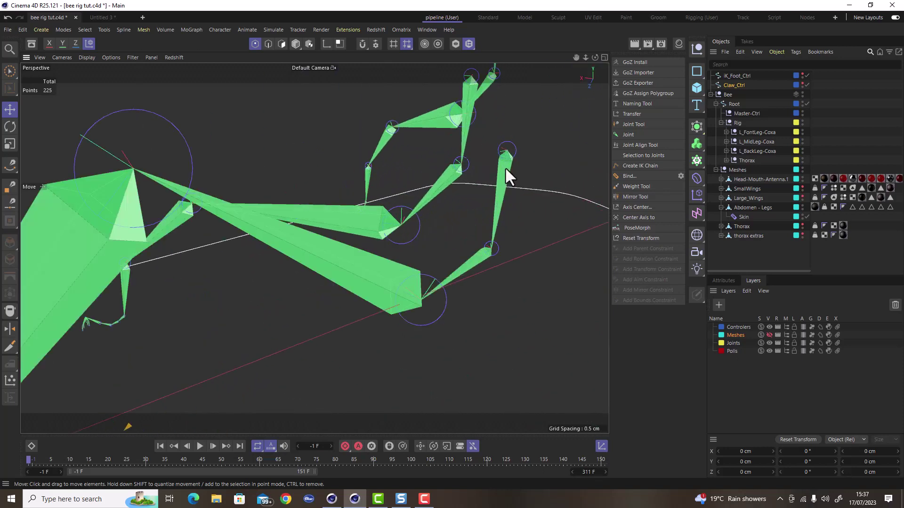
pyautogui.scroll(-5, 506, 170)
pyautogui.keyDown('alt'); pyautogui.moveTo(502, 216); pyautogui.dragTo(503, 173); pyautogui.keyUp('alt')
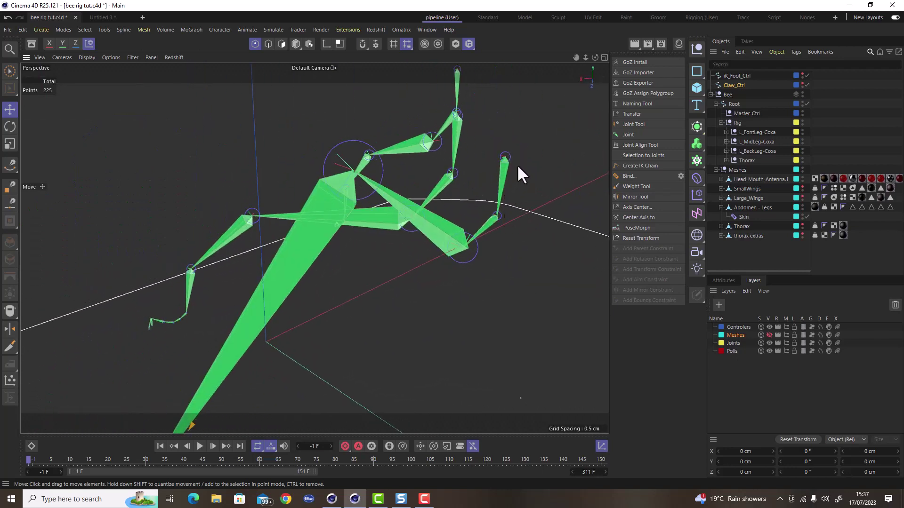
pyautogui.click(295, 44)
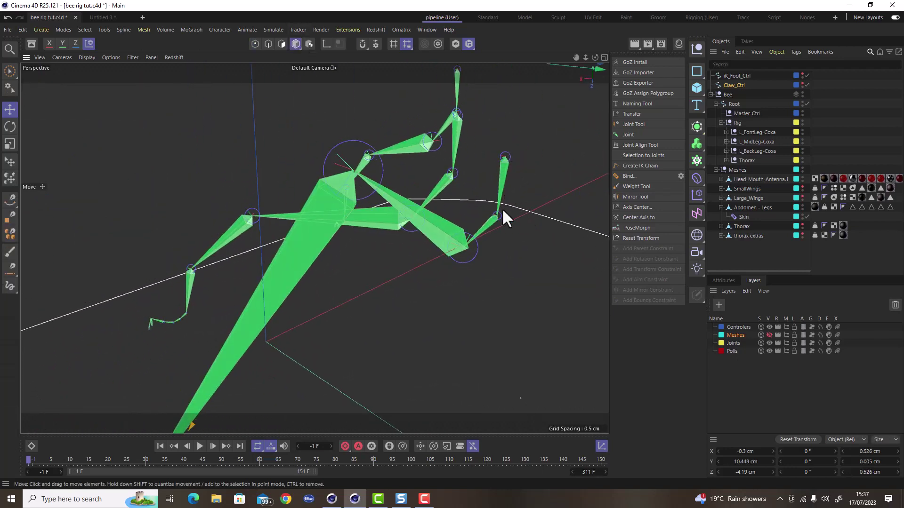
pyautogui.click(502, 166)
pyautogui.scroll(4, 504, 176)
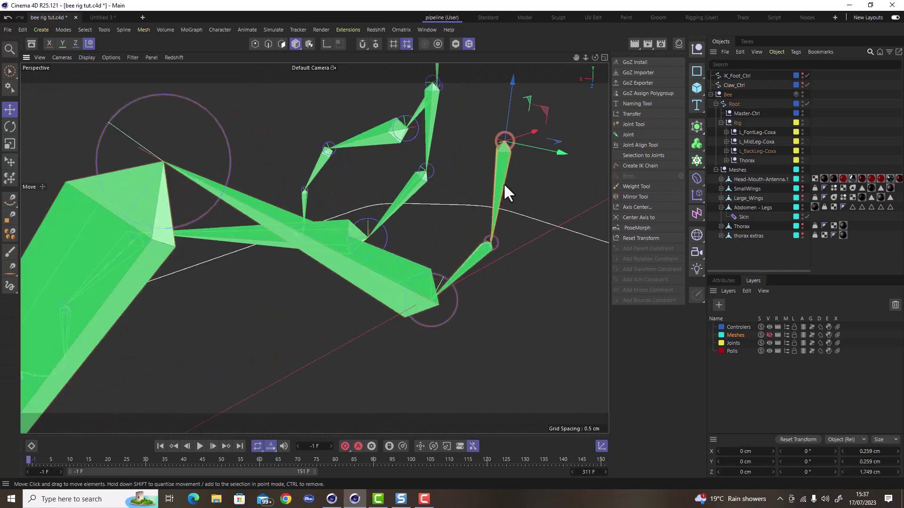
pyautogui.keyDown('alt'); pyautogui.moveTo(504, 186); pyautogui.dragTo(513, 164); pyautogui.keyUp('alt')
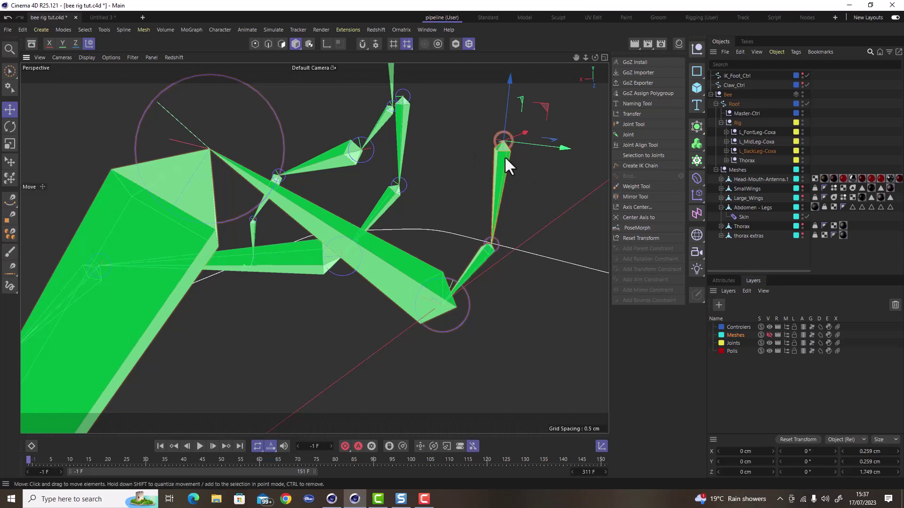
# - Select the back leg's Trochanter joint, reveal it in the object hierarchy and widen the object list
pyautogui.scroll(-6, 496, 144)
pyautogui.keyDown('alt'); pyautogui.moveTo(489, 208); pyautogui.dragTo(462, 231); pyautogui.keyUp('alt')
pyautogui.click(489, 201)
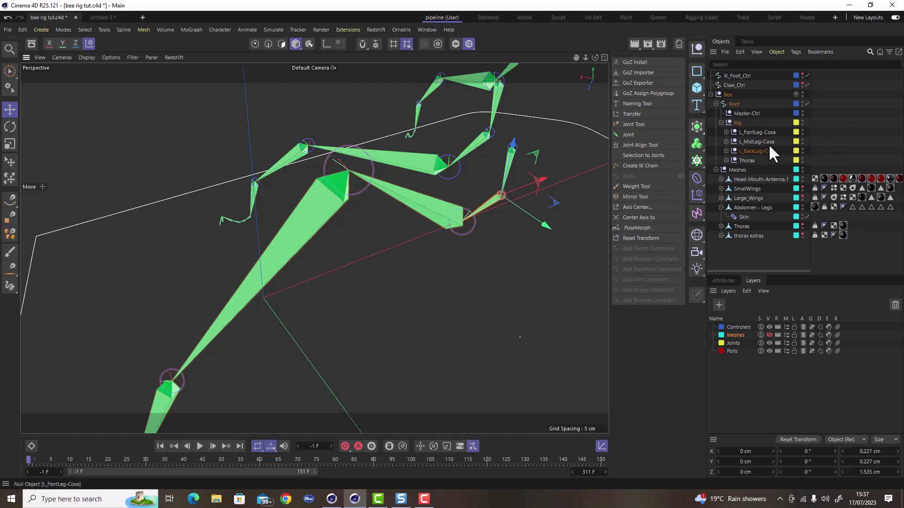
pyautogui.press('s')
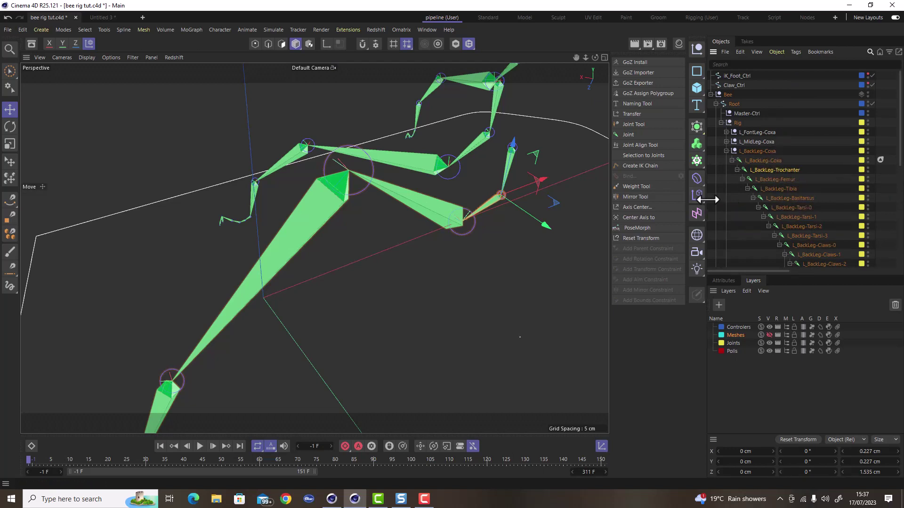
pyautogui.moveTo(707, 200); pyautogui.dragTo(658, 199)
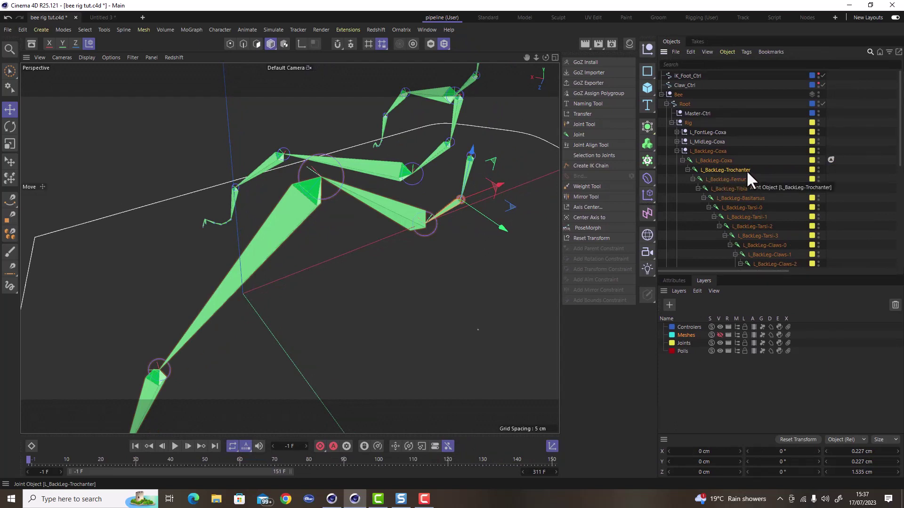
# - Examine the back leg's lower chain by selecting the Basitarsus and Tarsi-0 joints in turn
pyautogui.keyDown('alt'); pyautogui.moveTo(496, 195); pyautogui.dragTo(404, 207); pyautogui.keyUp('alt')
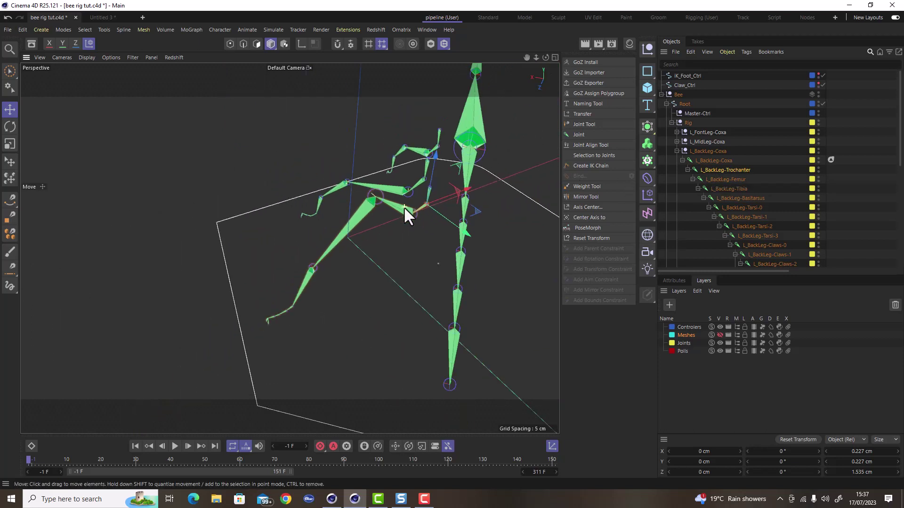
pyautogui.scroll(10, 288, 323)
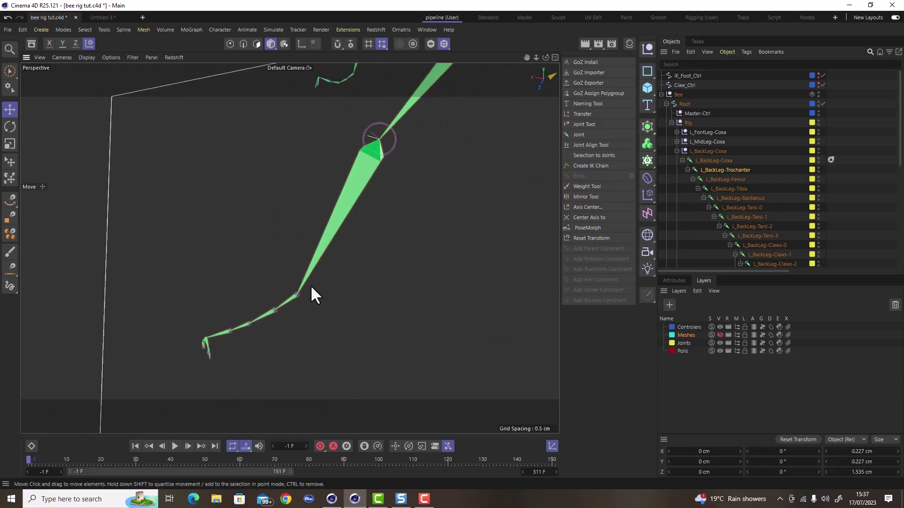
pyautogui.click(312, 266)
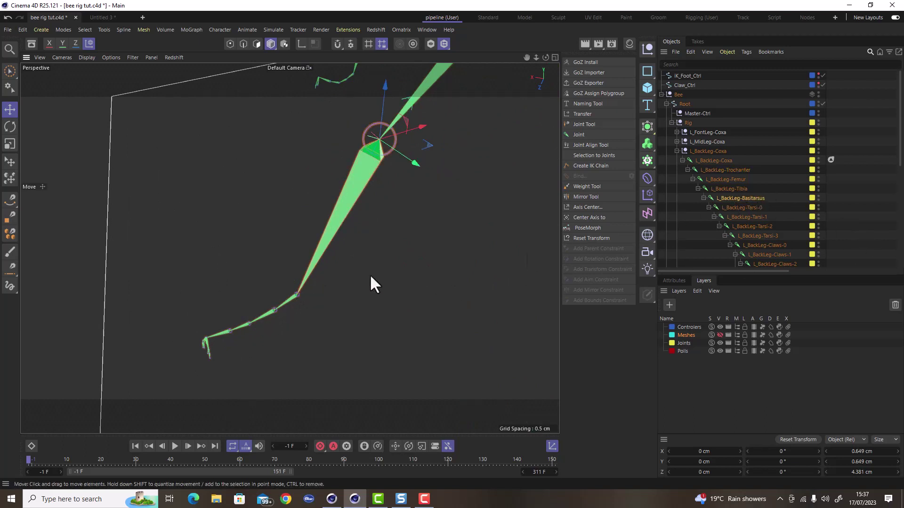
pyautogui.click(297, 295)
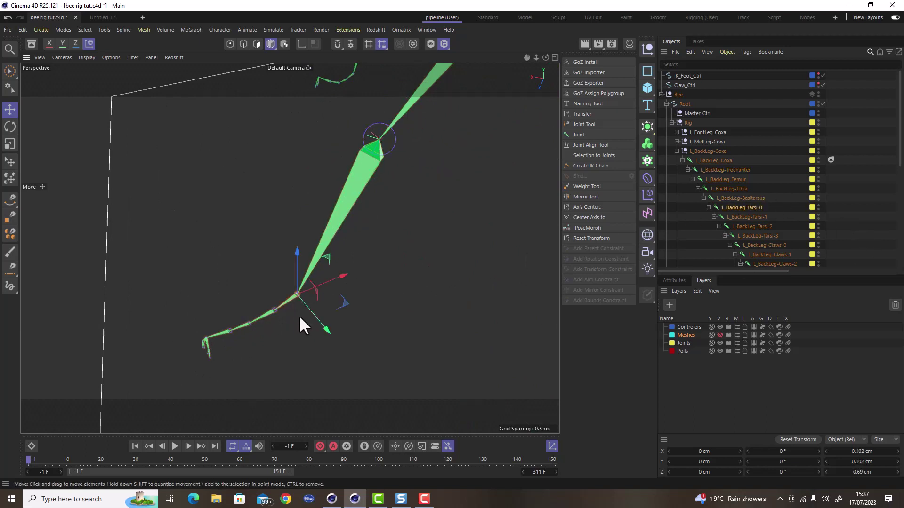
pyautogui.scroll(3, 287, 301)
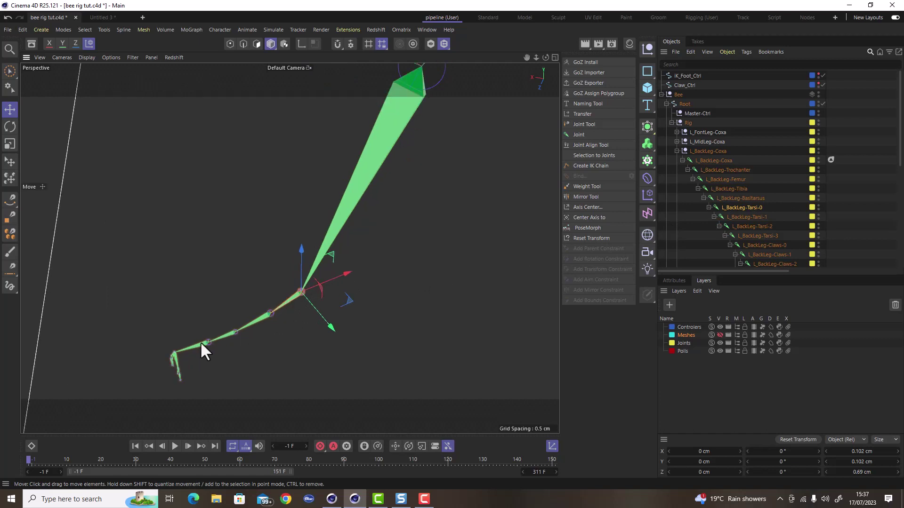
pyautogui.click(345, 217)
pyautogui.scroll(-3, 307, 285)
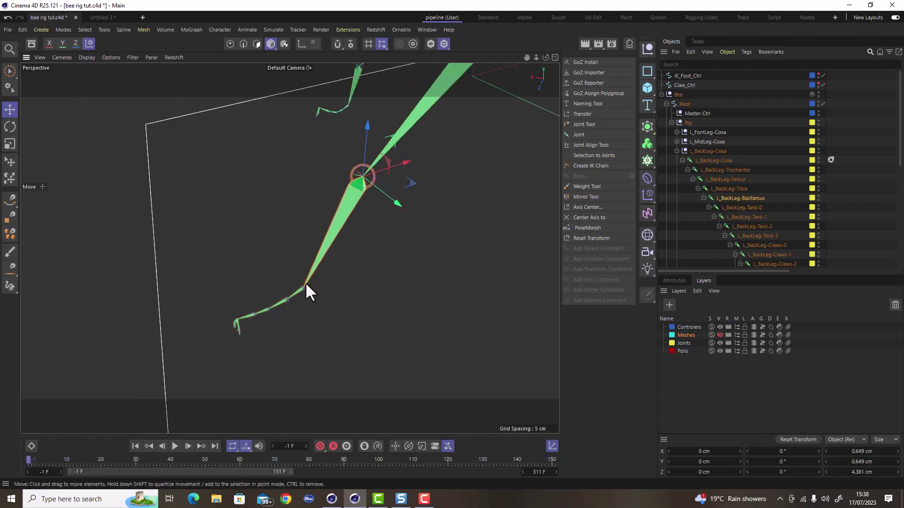
pyautogui.scroll(2, 306, 283)
pyautogui.click(304, 288)
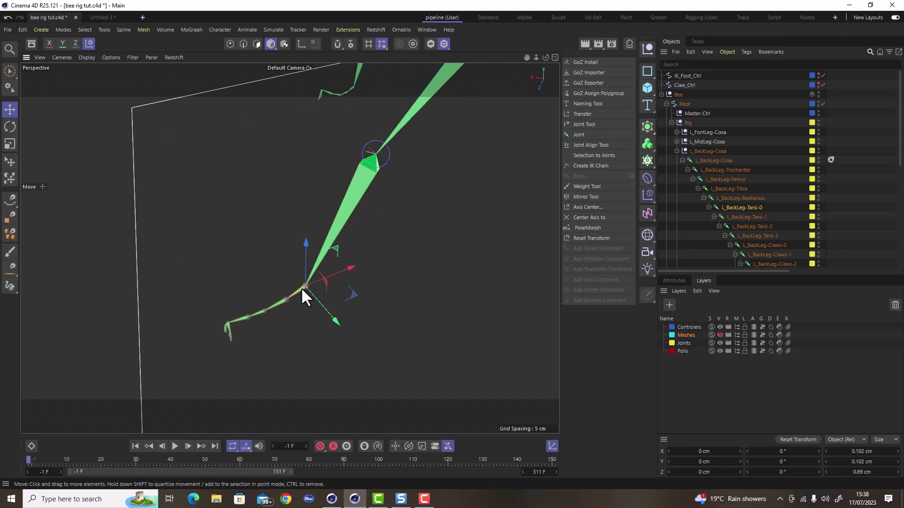
pyautogui.click(363, 183)
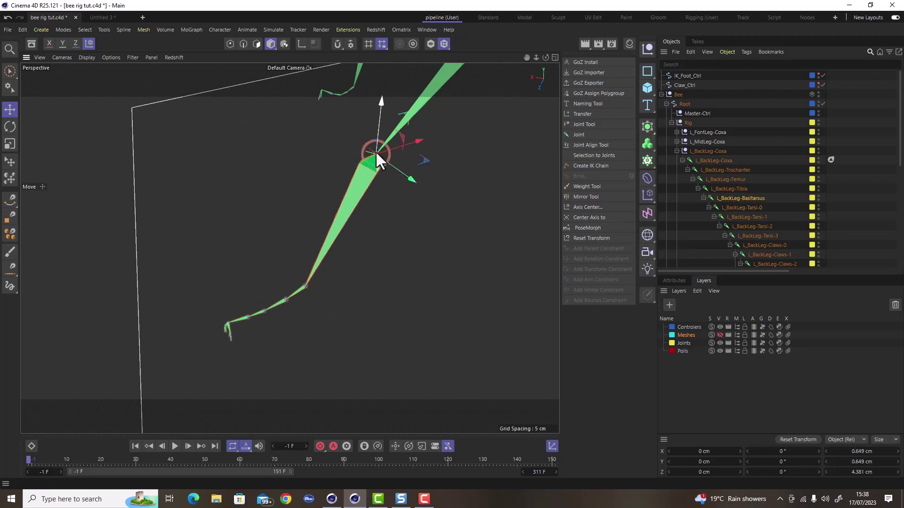
# - Select the L_BackLeg-Trochanter and L_BackLeg-Tarsi-0 joints together as the start and end of the IK chain
pyautogui.click(299, 288)
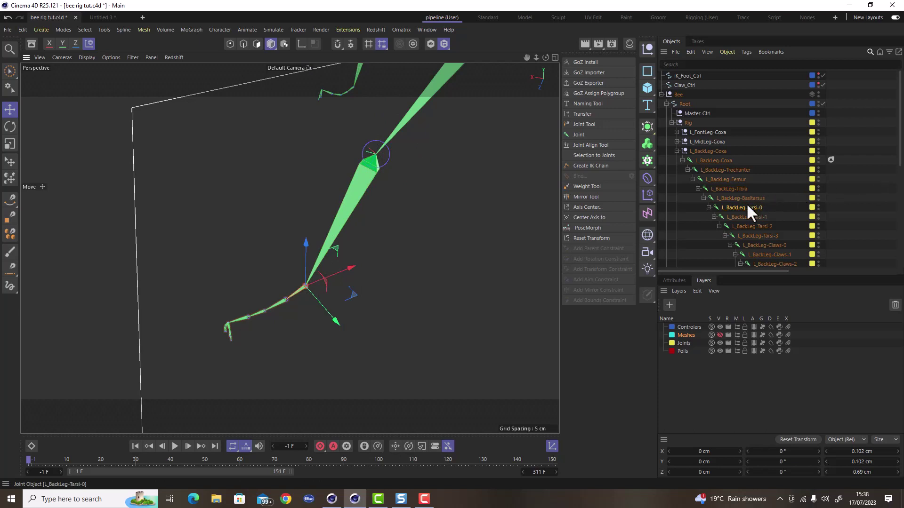
pyautogui.click(743, 169)
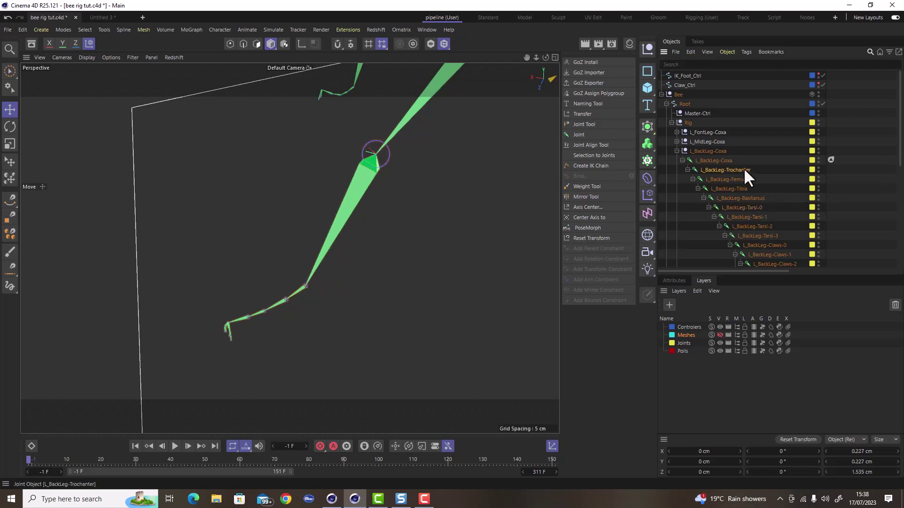
pyautogui.click(753, 208)
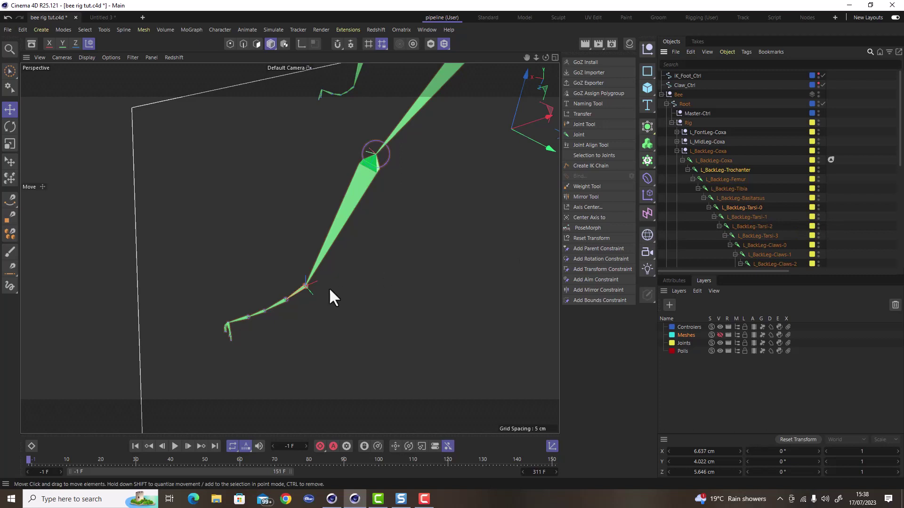
# - Create an IK chain between the selected back leg Trochanter and Tarsi-0 joints
pyautogui.scroll(-10, 310, 297)
pyautogui.scroll(5, 393, 218)
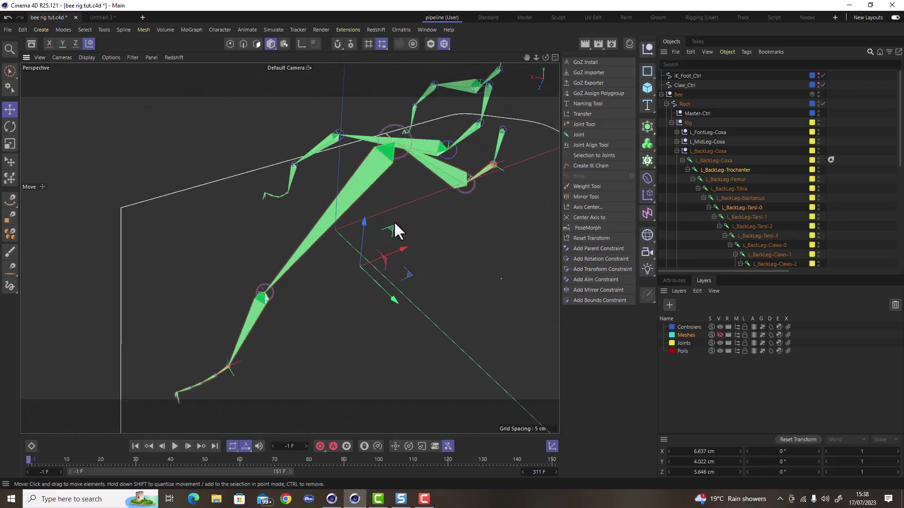
pyautogui.click(219, 29)
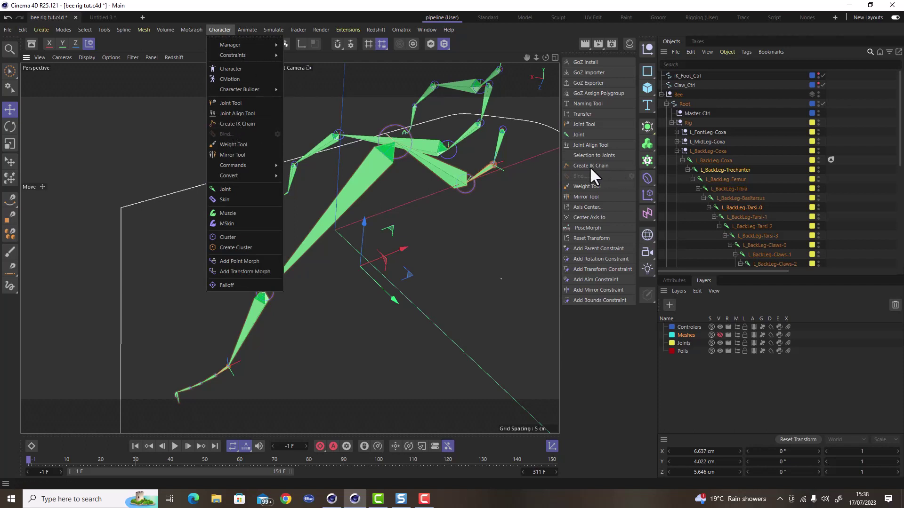
pyautogui.click(244, 125)
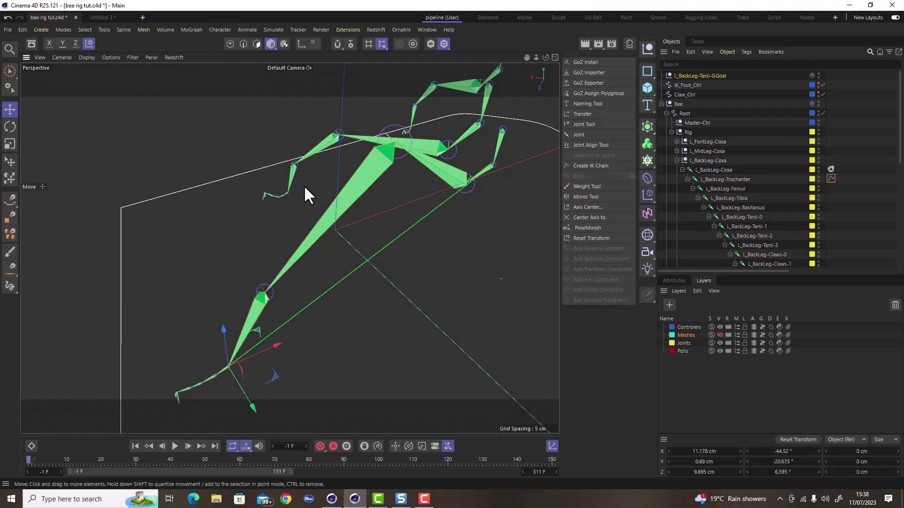
# - Examine the back leg's new IK chain and its goal null from several angles and distances
pyautogui.scroll(-3, 326, 225)
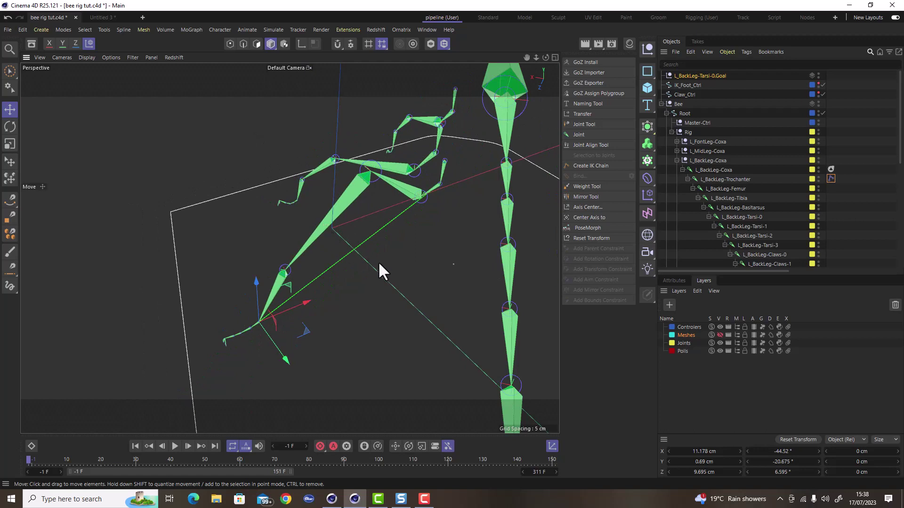
pyautogui.keyDown('alt'); pyautogui.moveTo(378, 261); pyautogui.dragTo(478, 179); pyautogui.keyUp('alt')
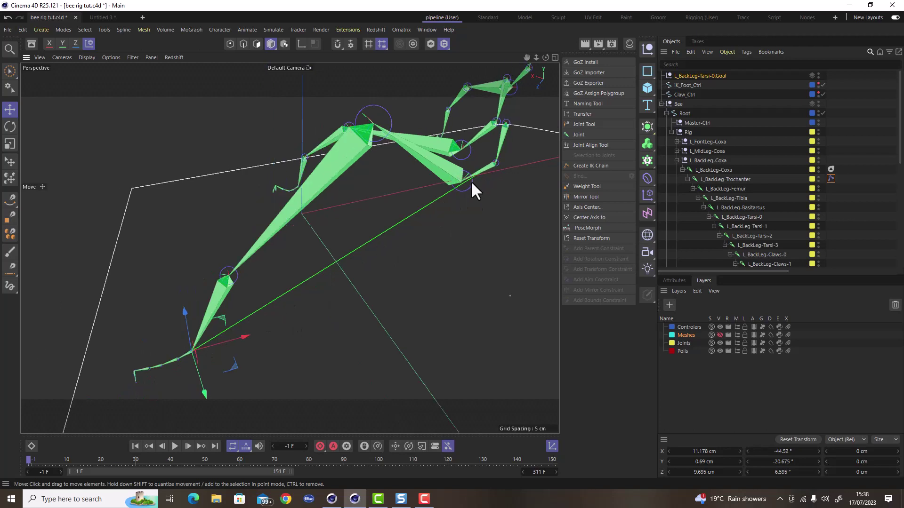
pyautogui.keyDown('alt'); pyautogui.moveTo(472, 182); pyautogui.dragTo(435, 229); pyautogui.keyUp('alt')
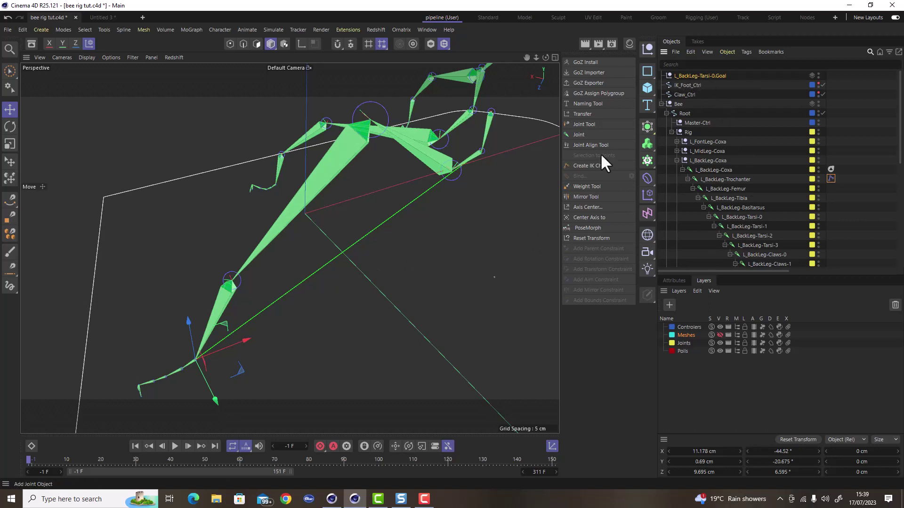
pyautogui.scroll(-3, 452, 282)
pyautogui.scroll(6, 293, 327)
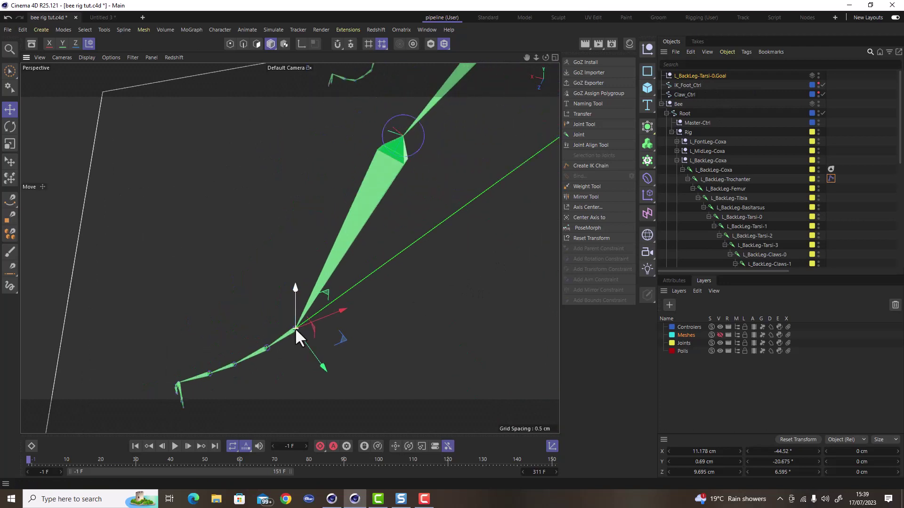
pyautogui.scroll(-7, 294, 328)
pyautogui.keyDown('alt'); pyautogui.moveTo(300, 335); pyautogui.dragTo(290, 311); pyautogui.keyUp('alt')
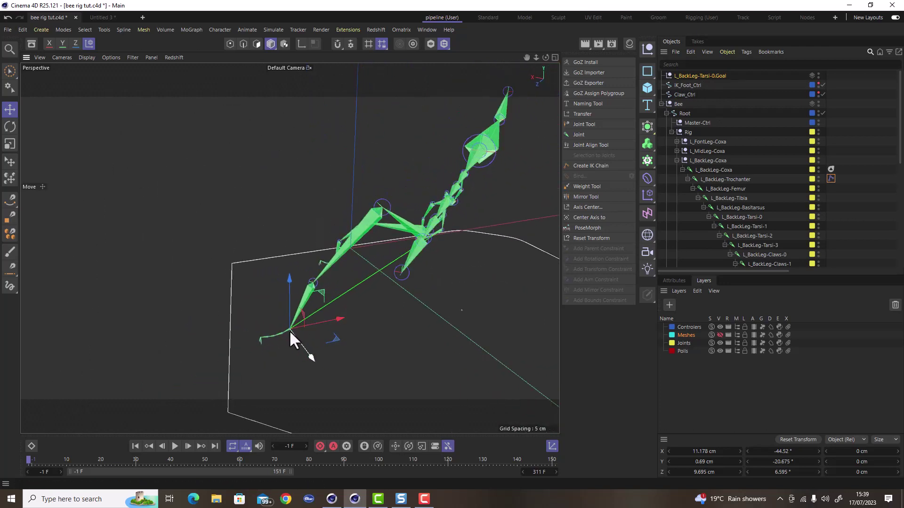
pyautogui.scroll(8, 289, 329)
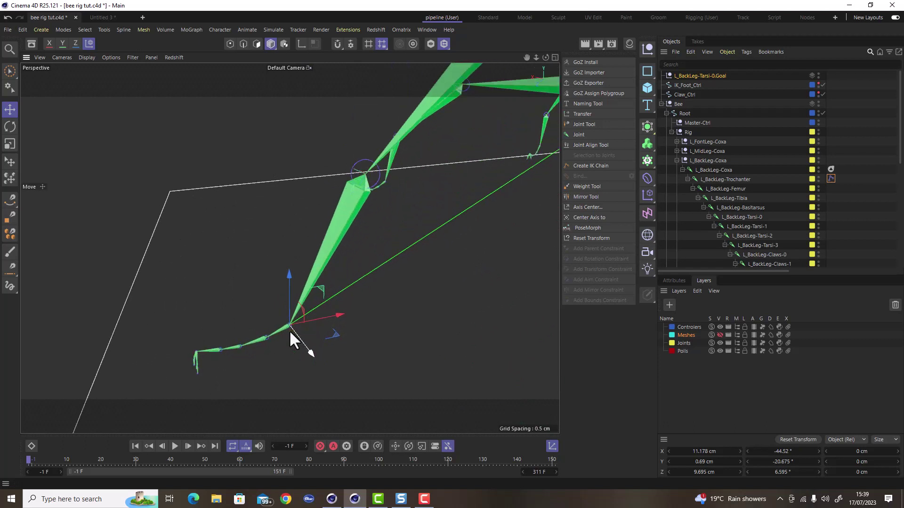
pyautogui.scroll(-8, 289, 330)
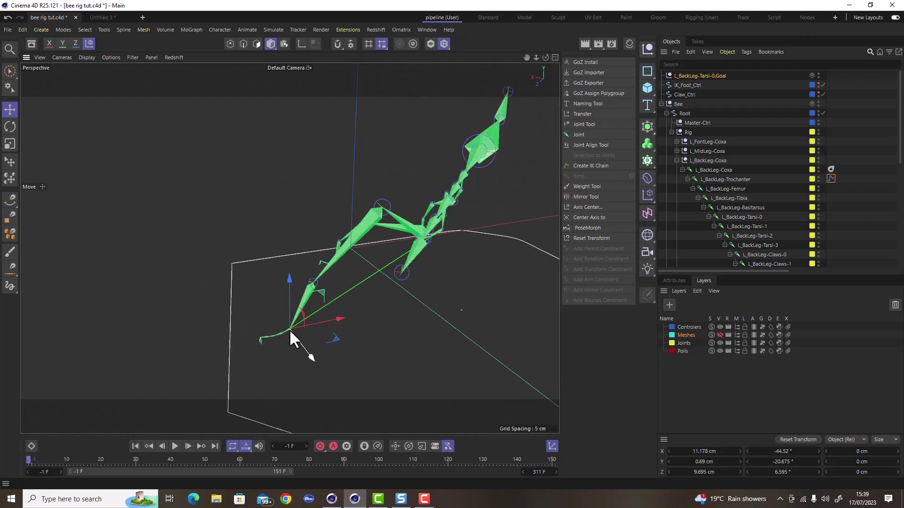
pyautogui.scroll(2, 289, 329)
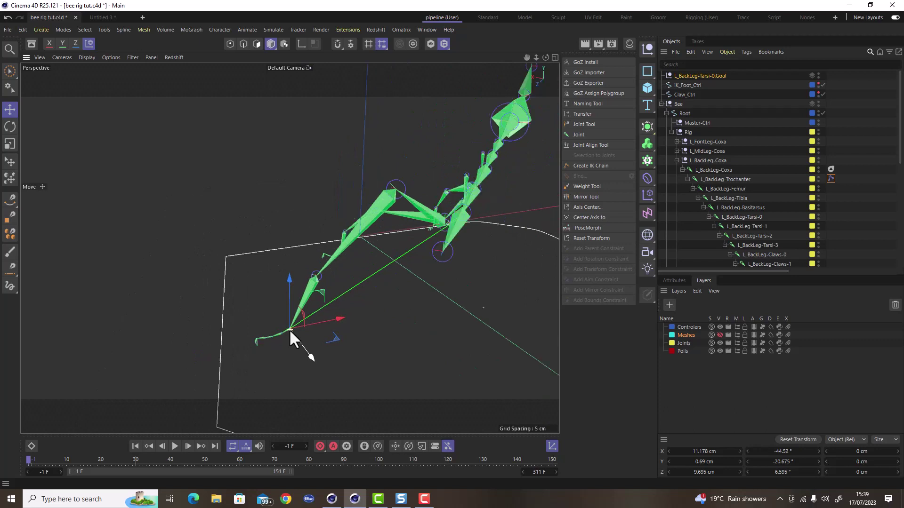
pyautogui.keyDown('alt'); pyautogui.moveTo(289, 329); pyautogui.dragTo(312, 330); pyautogui.keyUp('alt')
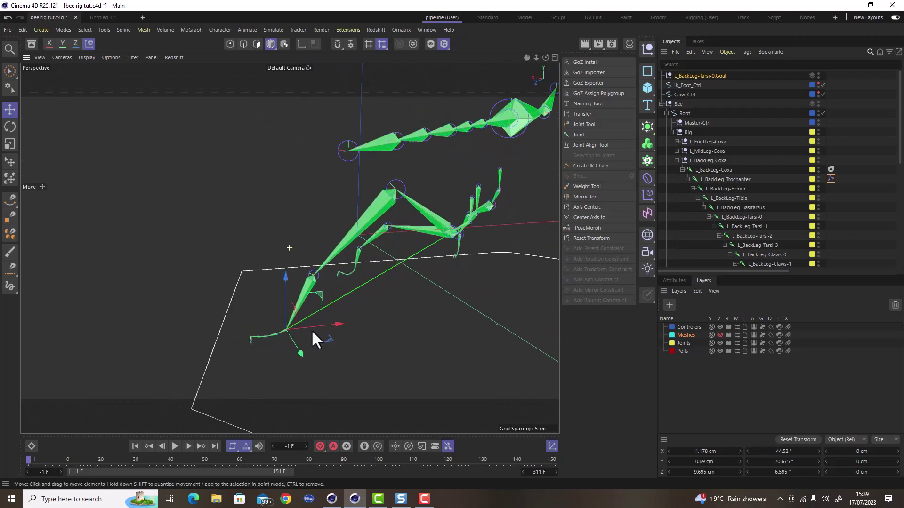
# - Freeze all coordinates of the L_BackLeg-Tarsi-0.Goal null
pyautogui.click(674, 280)
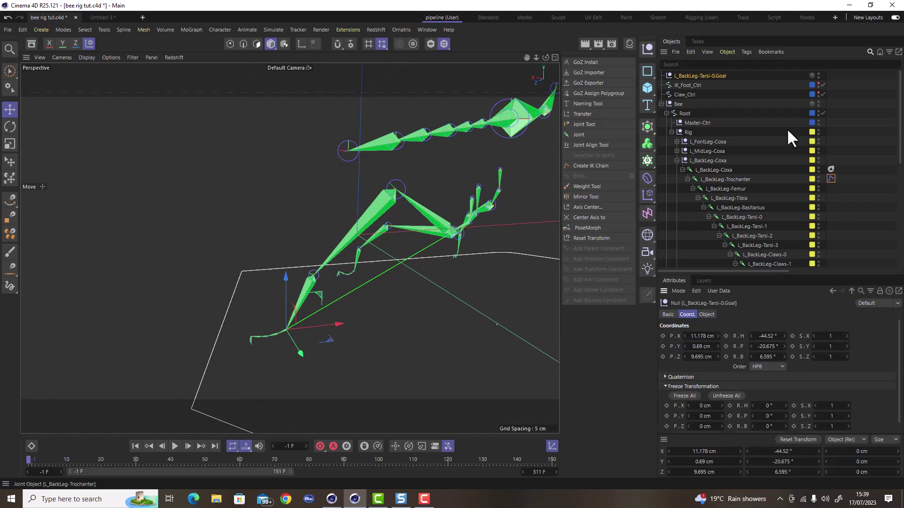
pyautogui.click(686, 395)
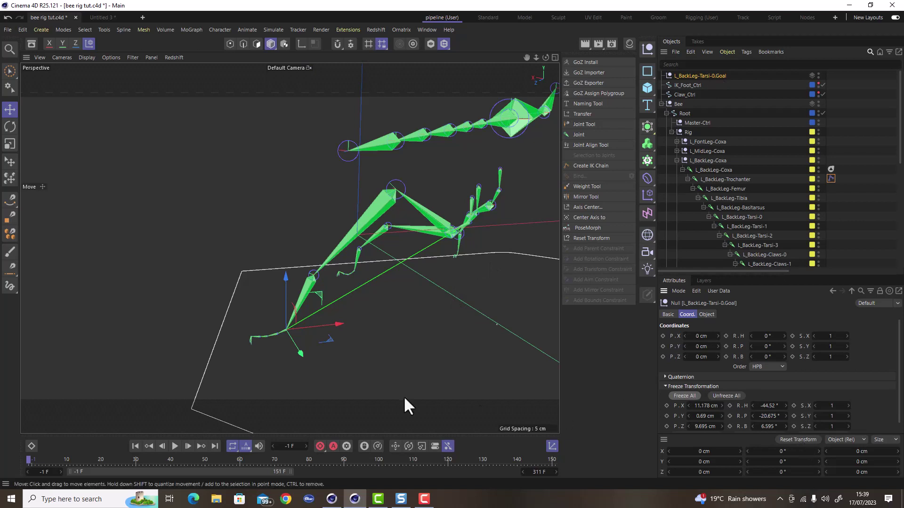
# - Test the back leg's IK by moving the goal null around, and reset the null's transform
pyautogui.scroll(2, 304, 321)
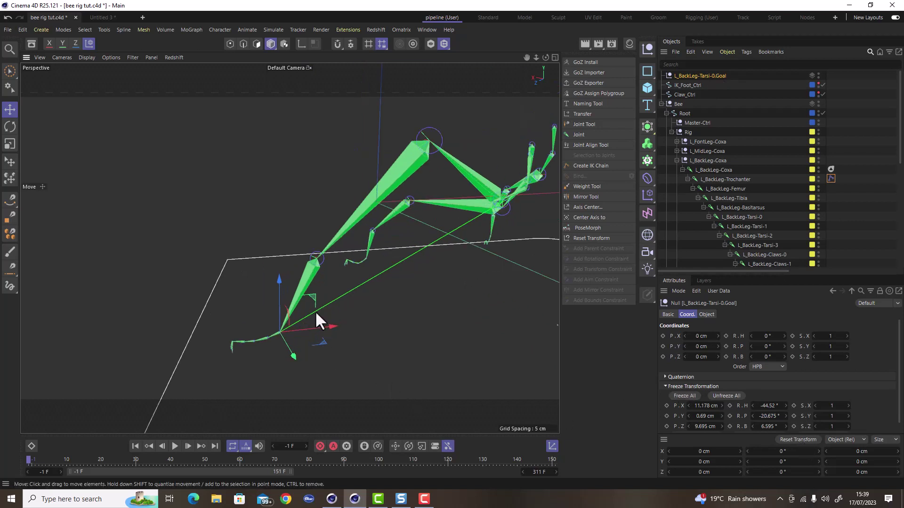
pyautogui.moveTo(311, 295); pyautogui.dragTo(300, 261)
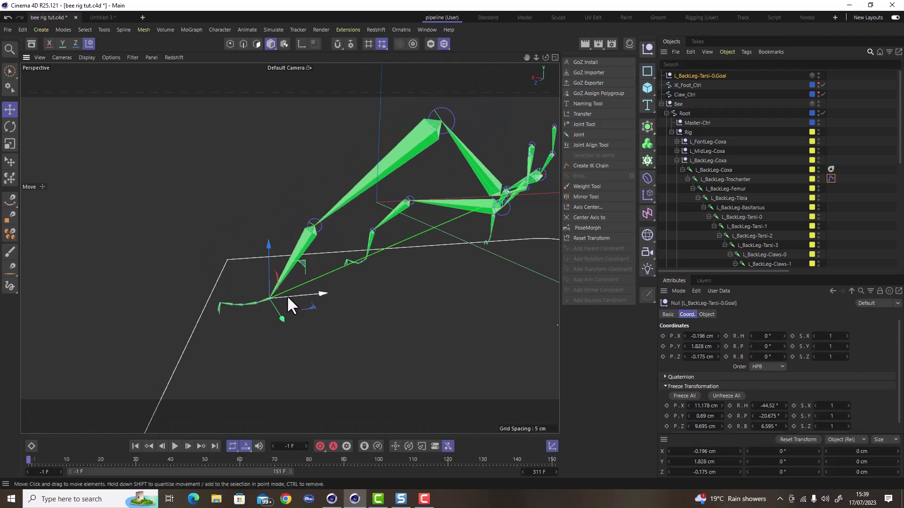
pyautogui.scroll(5, 238, 306)
pyautogui.scroll(3, 238, 306)
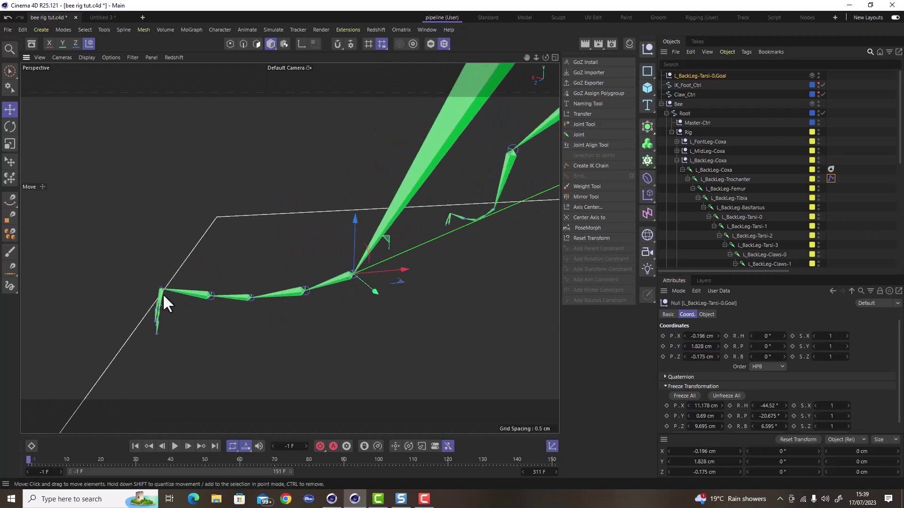
pyautogui.scroll(-10, 173, 337)
pyautogui.scroll(4, 405, 228)
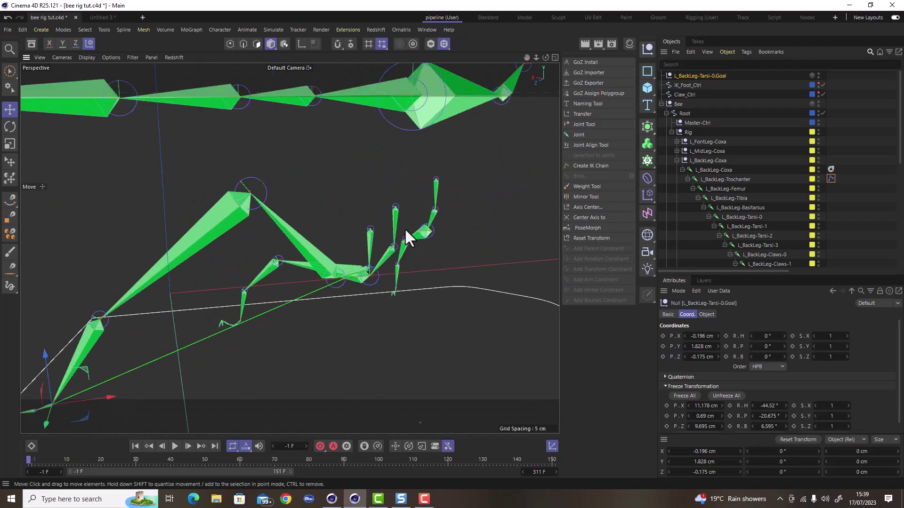
pyautogui.scroll(4, 404, 228)
pyautogui.scroll(-6, 372, 193)
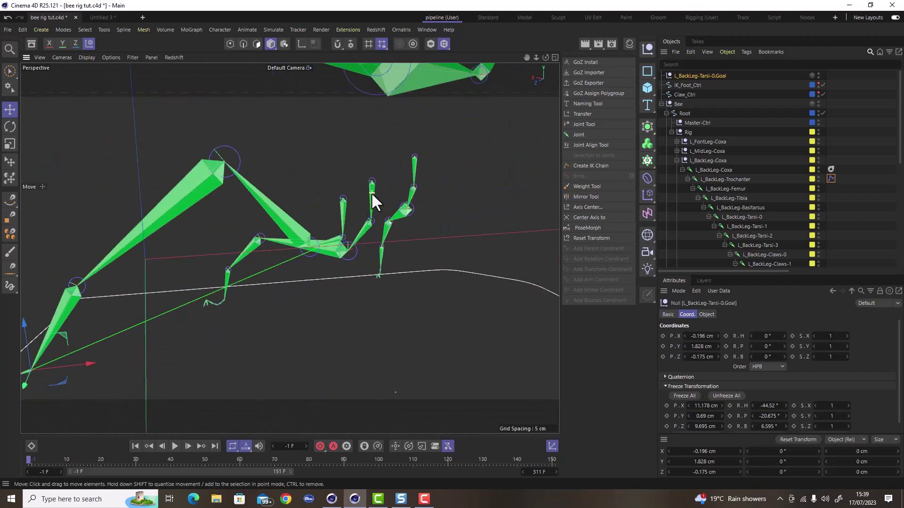
pyautogui.moveTo(161, 286); pyautogui.dragTo(318, 264)
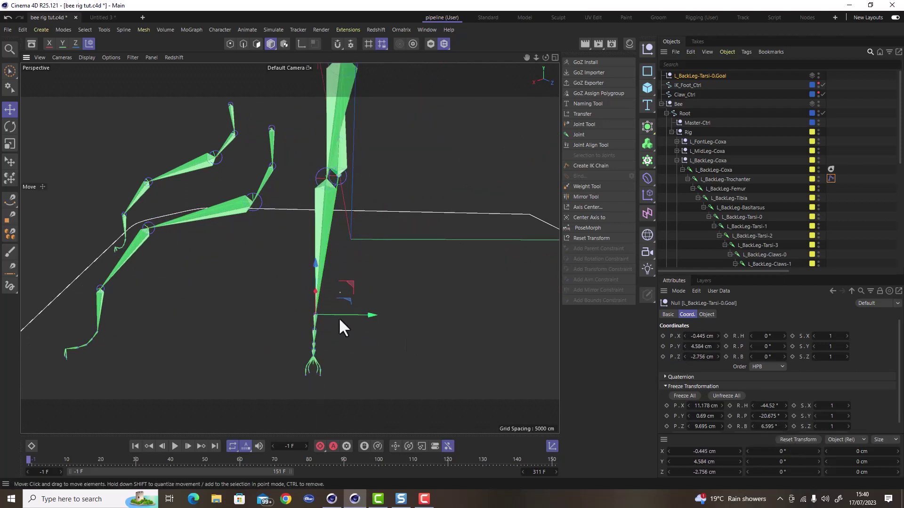
pyautogui.keyDown('alt'); pyautogui.moveTo(338, 317); pyautogui.dragTo(453, 406); pyautogui.keyUp('alt')
pyautogui.click(798, 440)
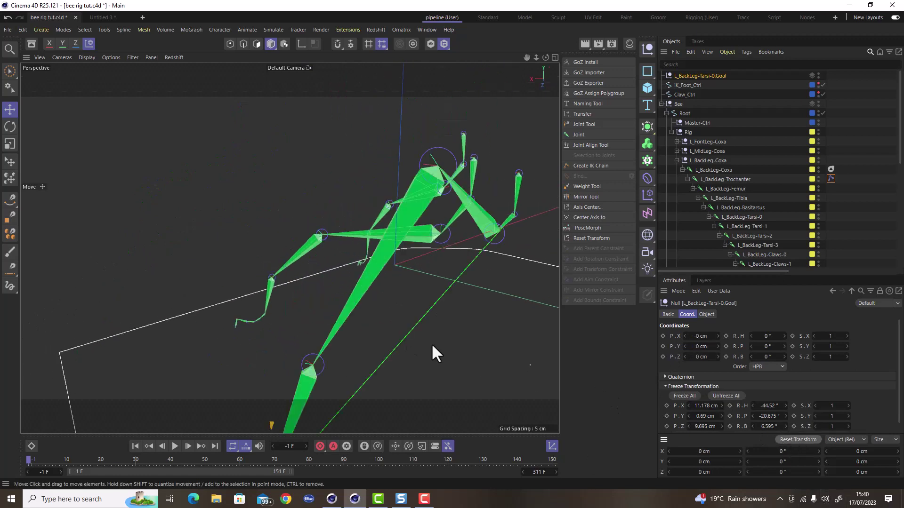
# - Show the iK_Foot_Ctrl spline at the middle leg's foot and duplicate it in the object hierarchy
pyautogui.keyDown('alt'); pyautogui.moveTo(431, 343); pyautogui.dragTo(389, 342); pyautogui.keyUp('alt')
pyautogui.keyDown('alt'); pyautogui.moveTo(423, 336); pyautogui.dragTo(275, 346); pyautogui.keyUp('alt')
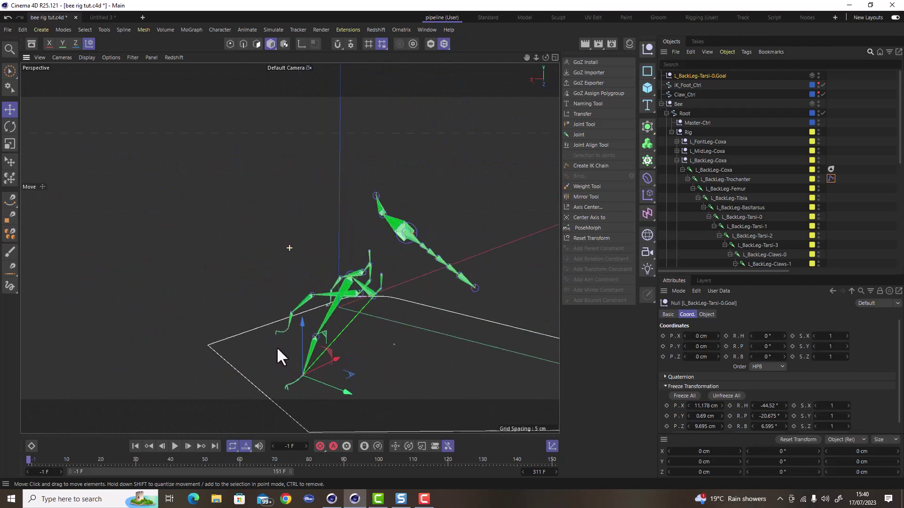
pyautogui.scroll(6, 298, 378)
pyautogui.scroll(1, 295, 376)
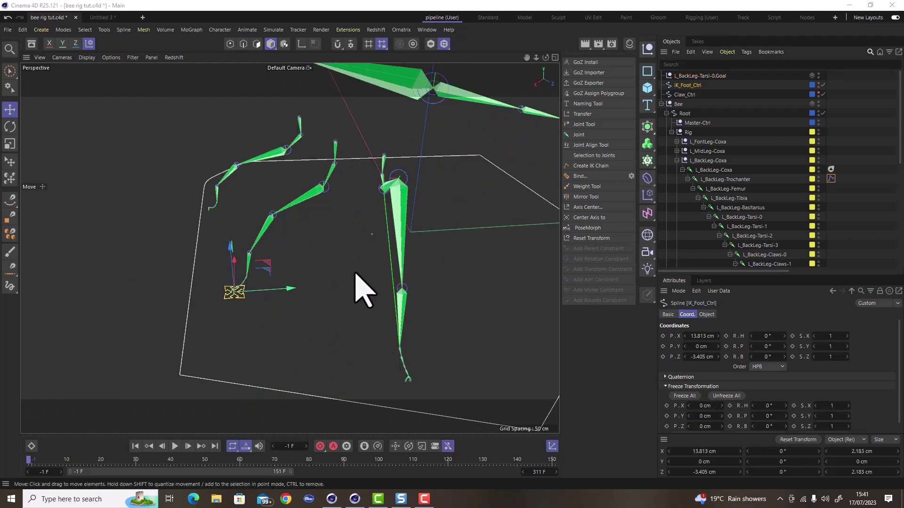
pyautogui.keyDown('alt'); pyautogui.moveTo(276, 283); pyautogui.dragTo(296, 332); pyautogui.keyUp('alt')
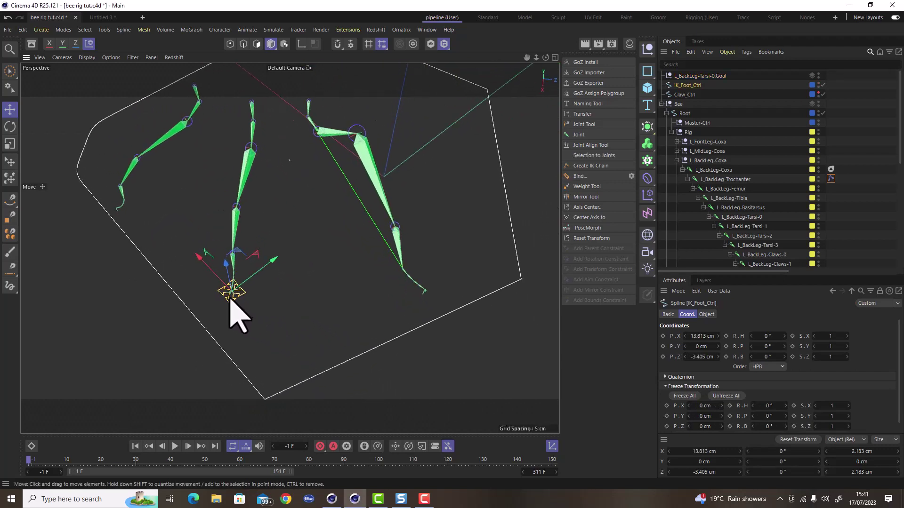
pyautogui.scroll(10, 231, 300)
pyautogui.scroll(-10, 224, 289)
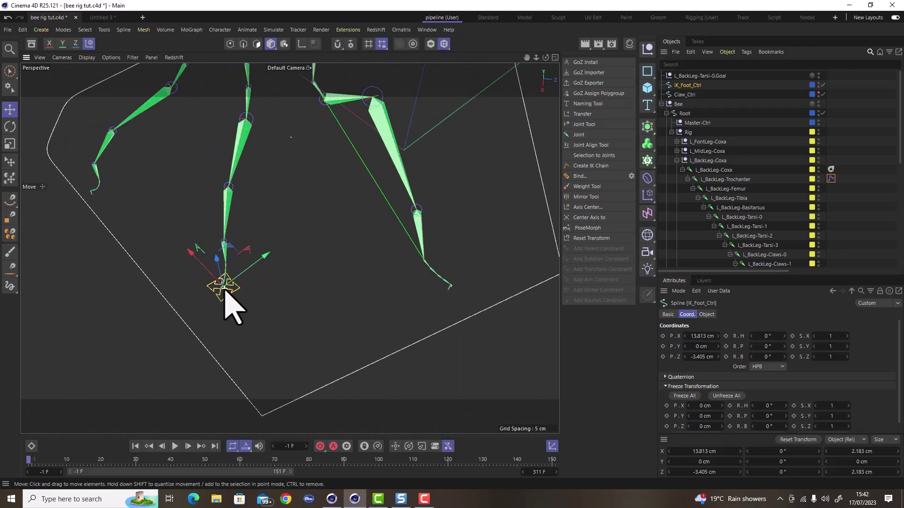
pyautogui.keyDown('alt'); pyautogui.moveTo(237, 290); pyautogui.dragTo(140, 272); pyautogui.keyUp('alt')
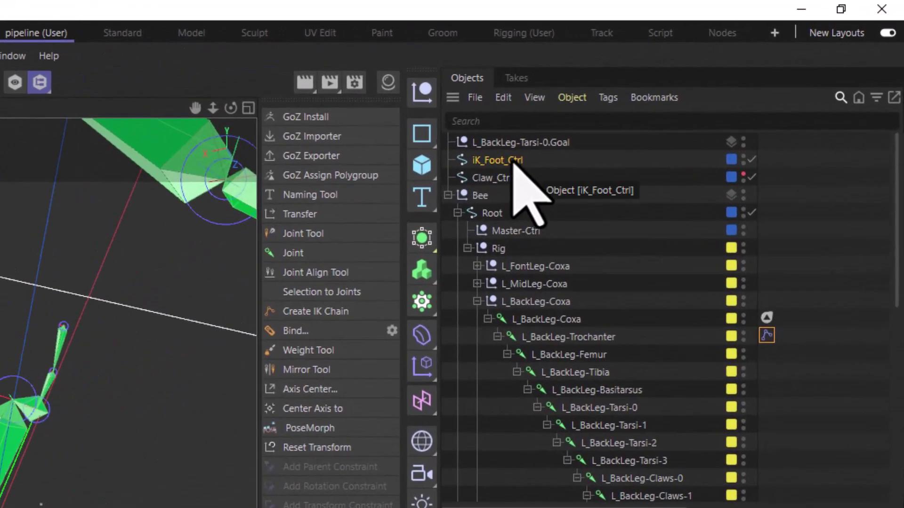
pyautogui.keyDown('ctrl'); pyautogui.moveTo(513, 163); pyautogui.dragTo(522, 178); pyautogui.keyUp('ctrl')
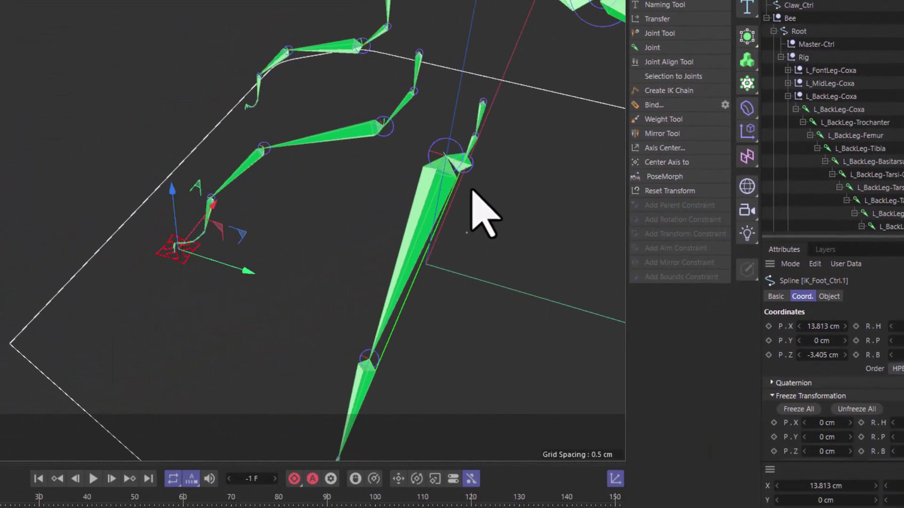
# - Transfer the duplicated foot control to the L_BackLeg-Tarsi-0.Goal null's position, with move enabled and scale and rotation disabled
pyautogui.scroll(-3, 408, 221)
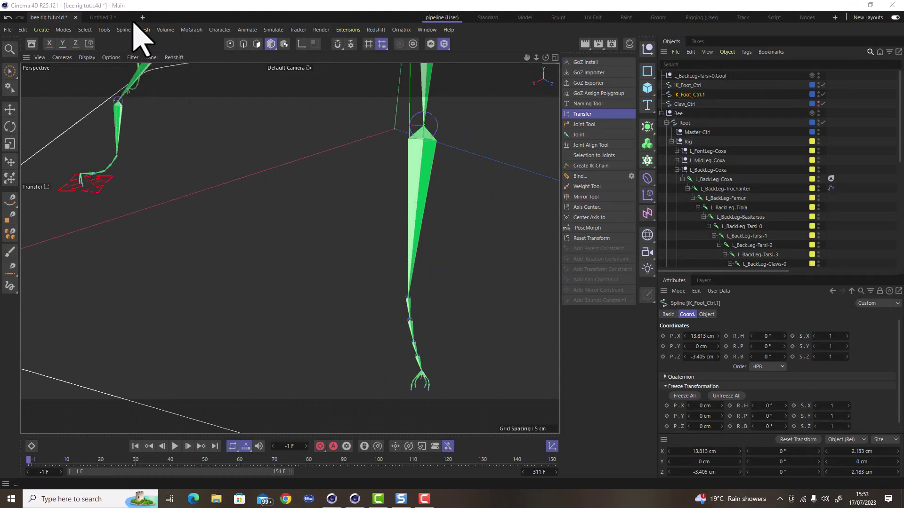
pyautogui.click(104, 29)
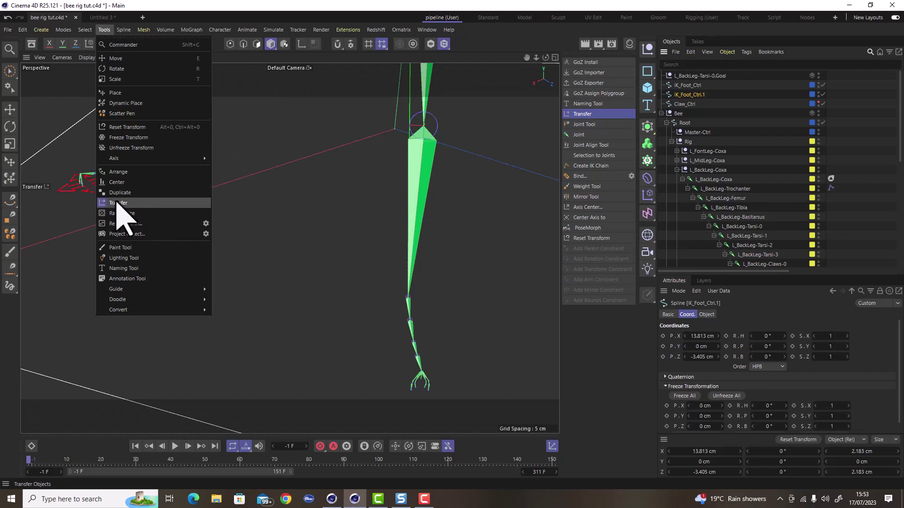
pyautogui.click(386, 4)
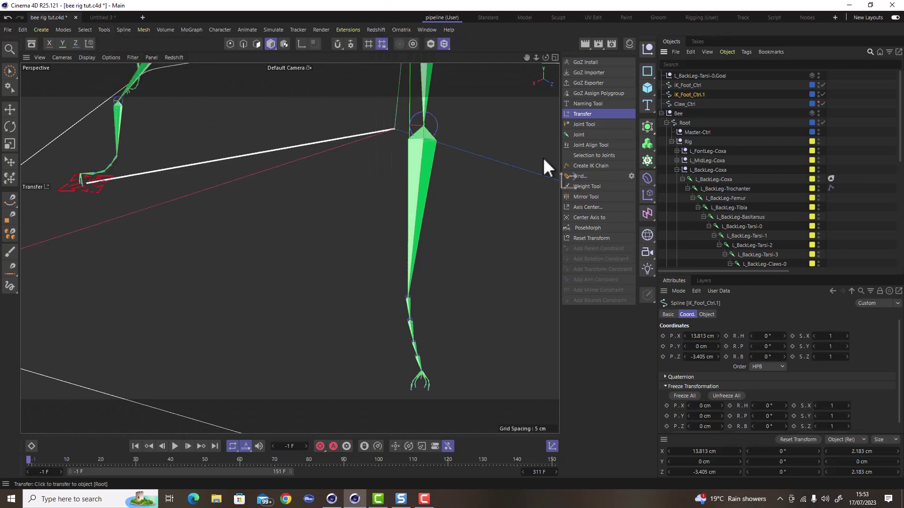
pyautogui.click(582, 115)
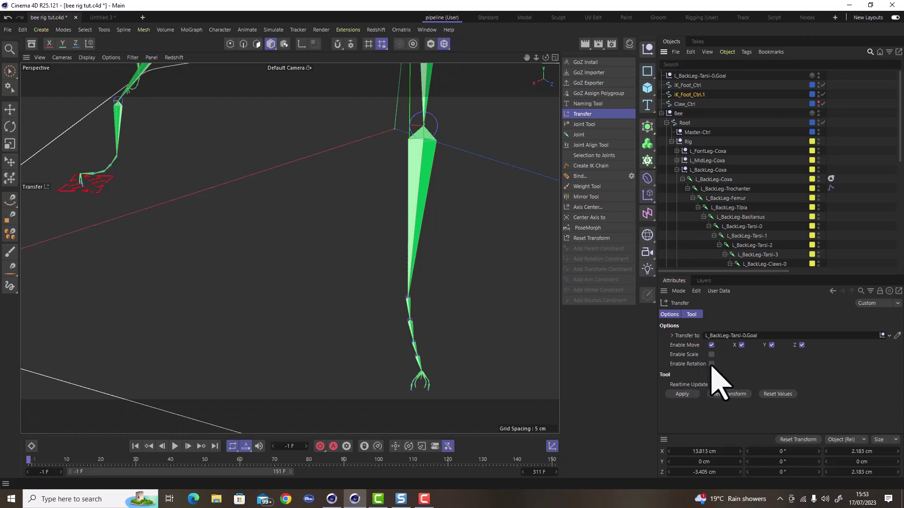
pyautogui.scroll(-3, 419, 343)
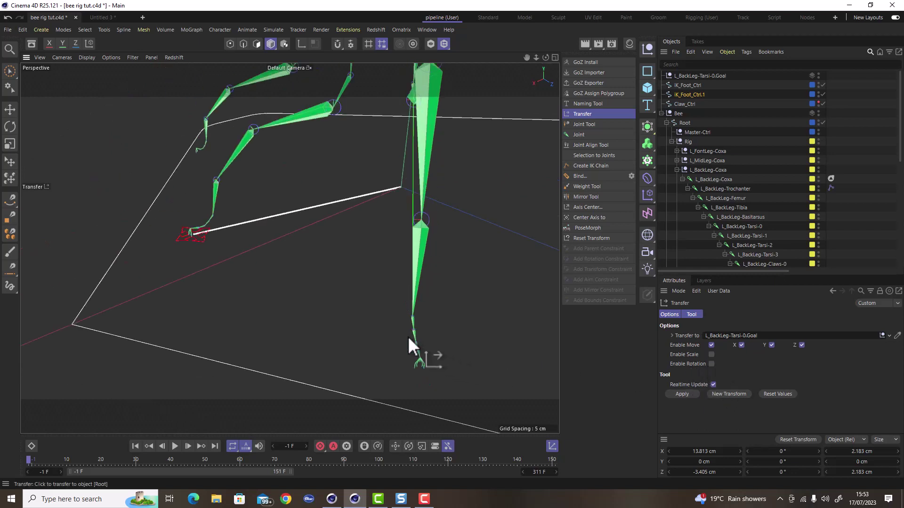
pyautogui.moveTo(188, 233)
pyautogui.keyDown('alt'); pyautogui.mouseDown()
pyautogui.moveTo(177, 227)
pyautogui.moveTo(196, 237)
pyautogui.mouseUp(); pyautogui.keyUp('alt')
pyautogui.scroll(-3, 196, 237)
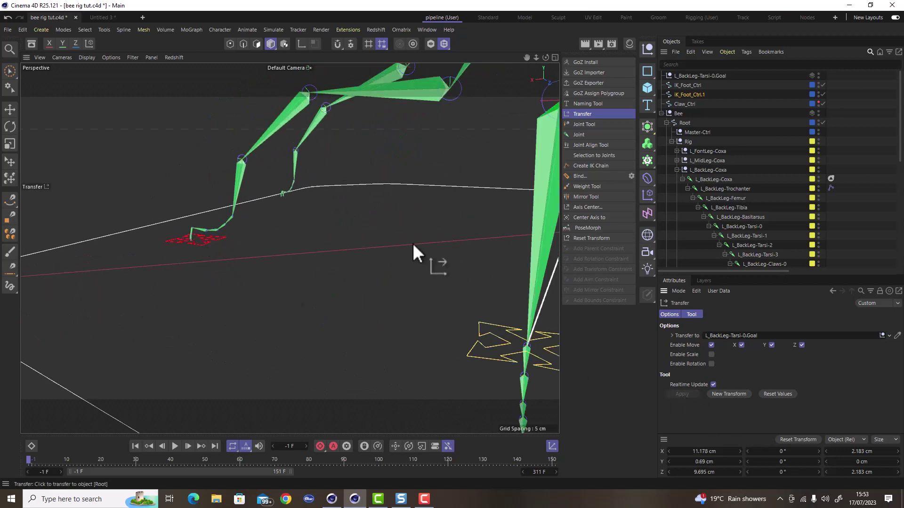
pyautogui.scroll(-3, 412, 243)
# - Activate the Move tool and show the duplicated foot control full-size in the Top view
pyautogui.click(10, 109)
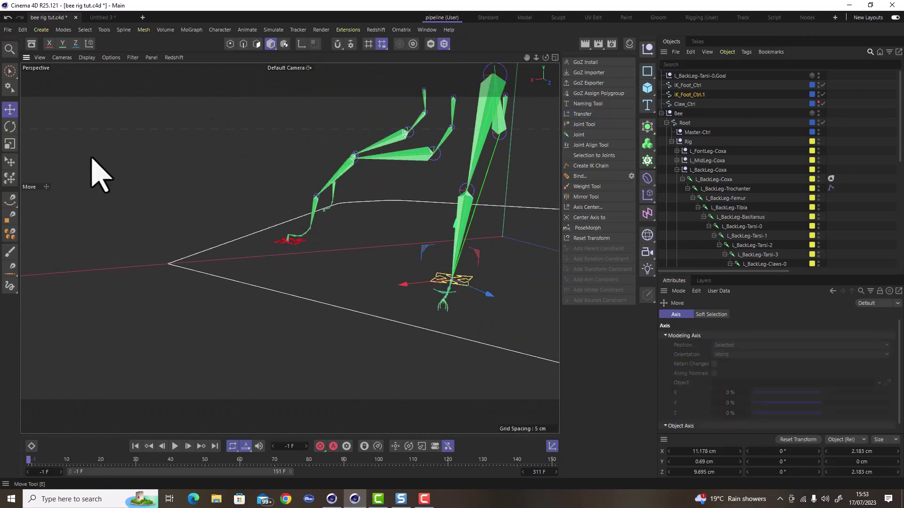
pyautogui.scroll(5, 454, 283)
pyautogui.scroll(3, 440, 262)
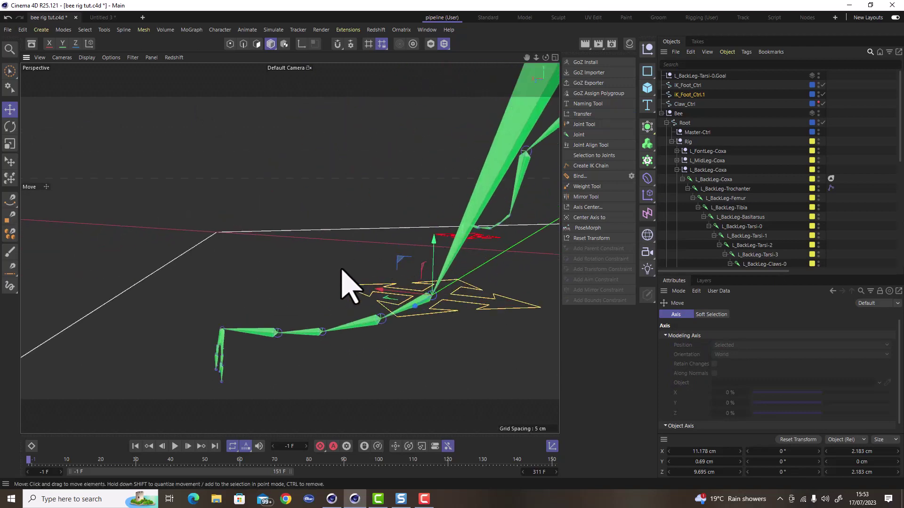
pyautogui.click(555, 57)
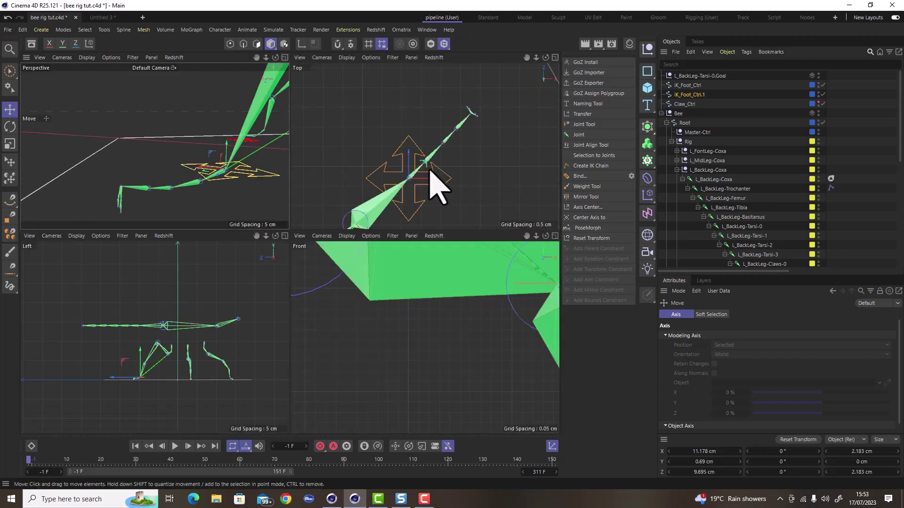
pyautogui.click(555, 57)
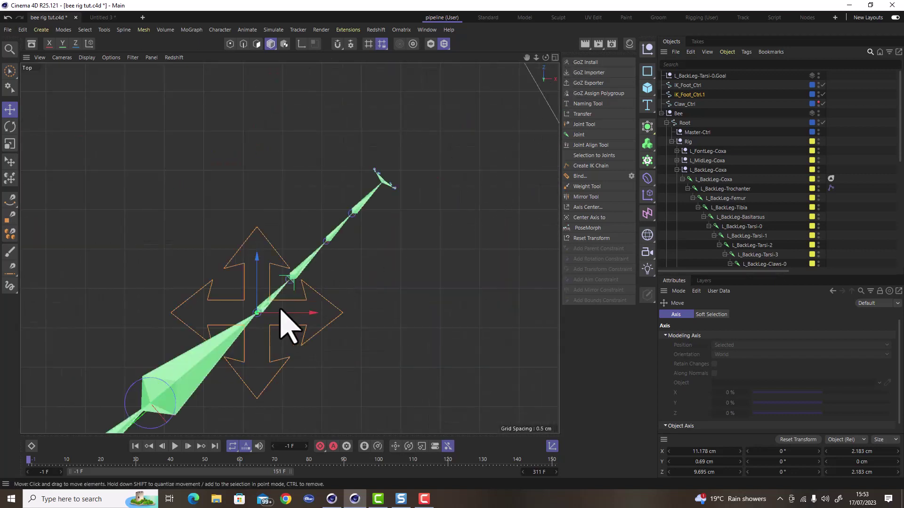
pyautogui.press('r')
pyautogui.moveTo(286, 307); pyautogui.dragTo(292, 320)
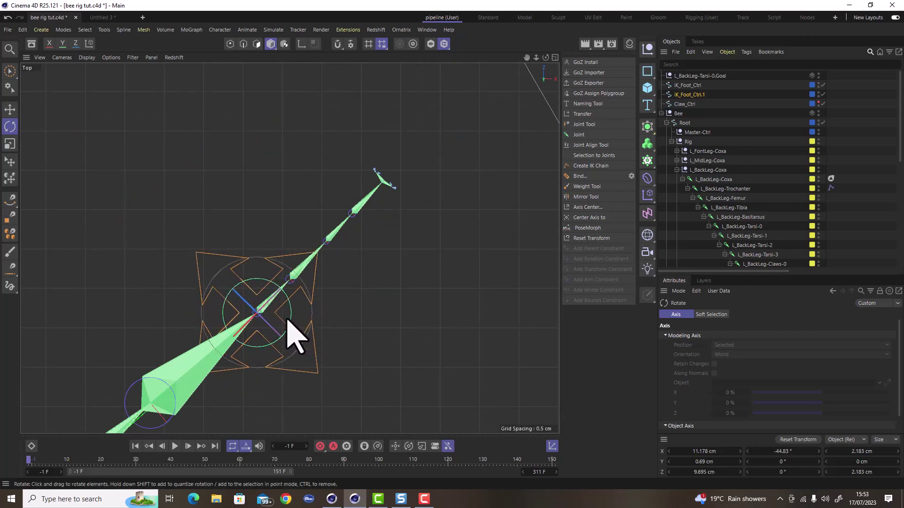
pyautogui.press('e')
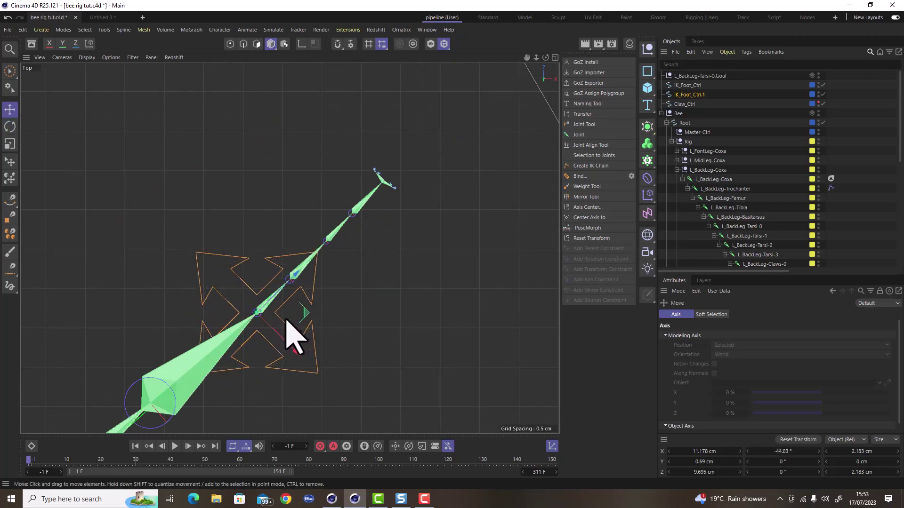
pyautogui.hotkey('ctrl', 'z')
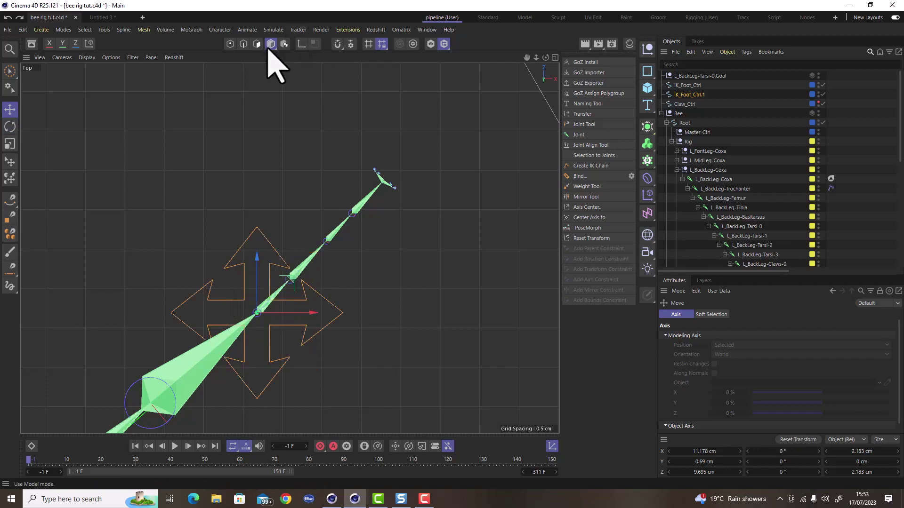
# - Rotate the duplicated foot control's points about 45° and move them over the claws, to about X 1.595 cm and Z 1.672 cm
pyautogui.click(230, 43)
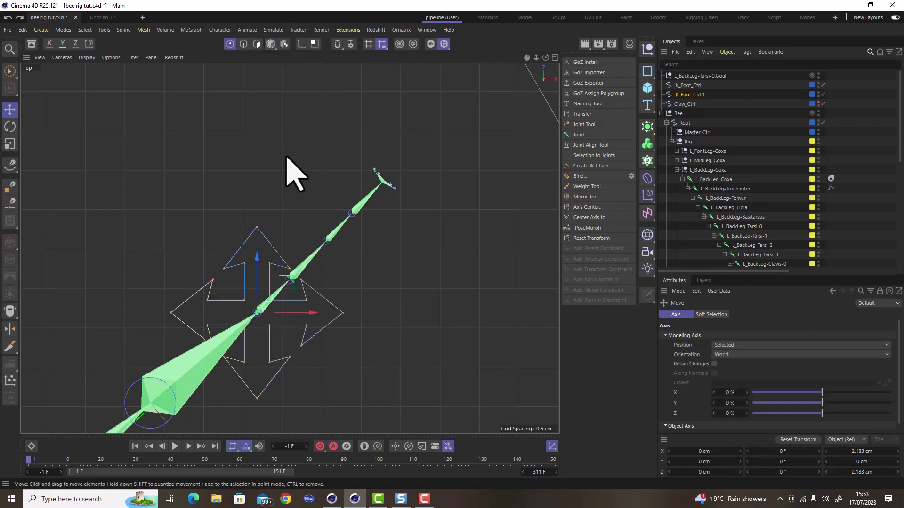
pyautogui.click(10, 127)
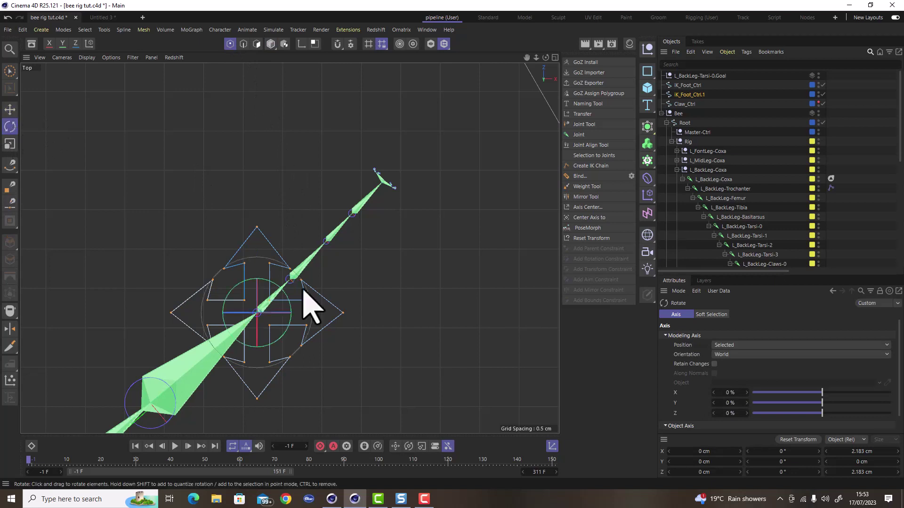
pyautogui.moveTo(269, 285); pyautogui.dragTo(417, 148)
pyautogui.press('e')
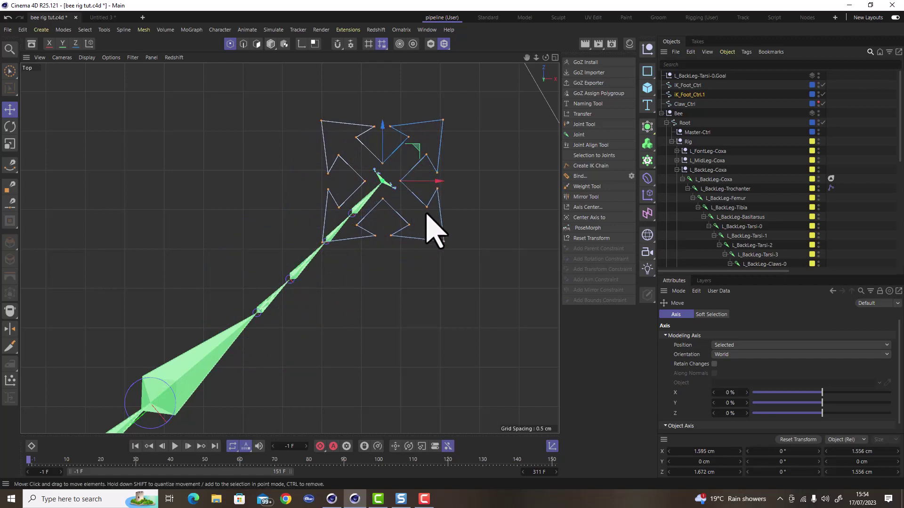
# - Try to bring the duplicated foot control's points to ground level in the Perspective view, using an object-relative Y position of 0 cm
pyautogui.click(556, 58)
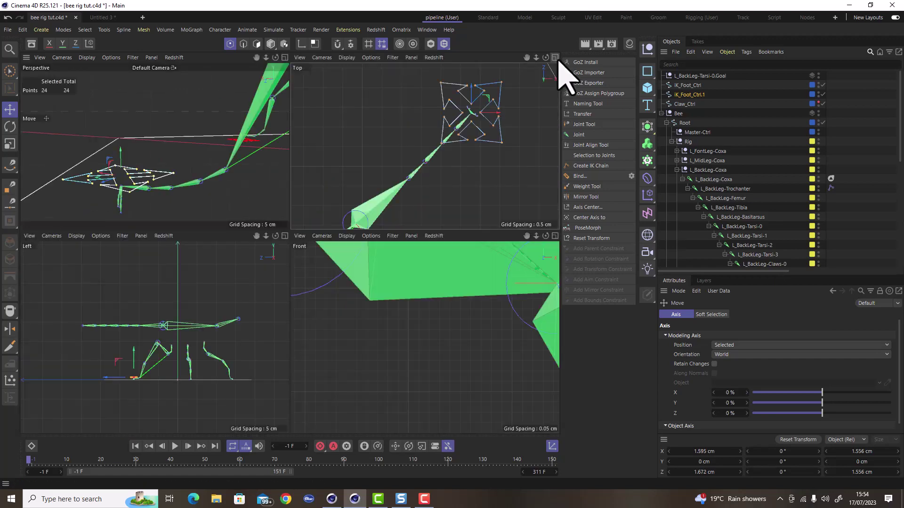
pyautogui.click(284, 57)
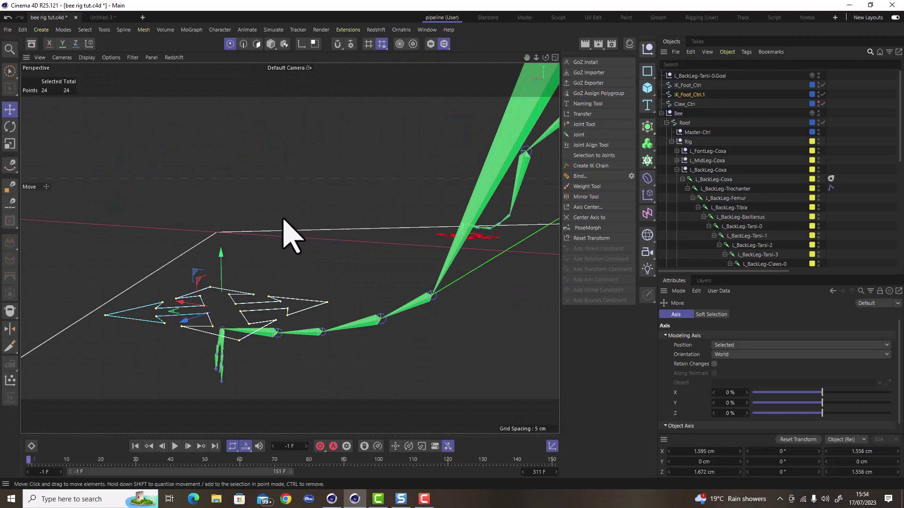
pyautogui.keyDown('alt'); pyautogui.moveTo(284, 220); pyautogui.dragTo(262, 278); pyautogui.keyUp('alt')
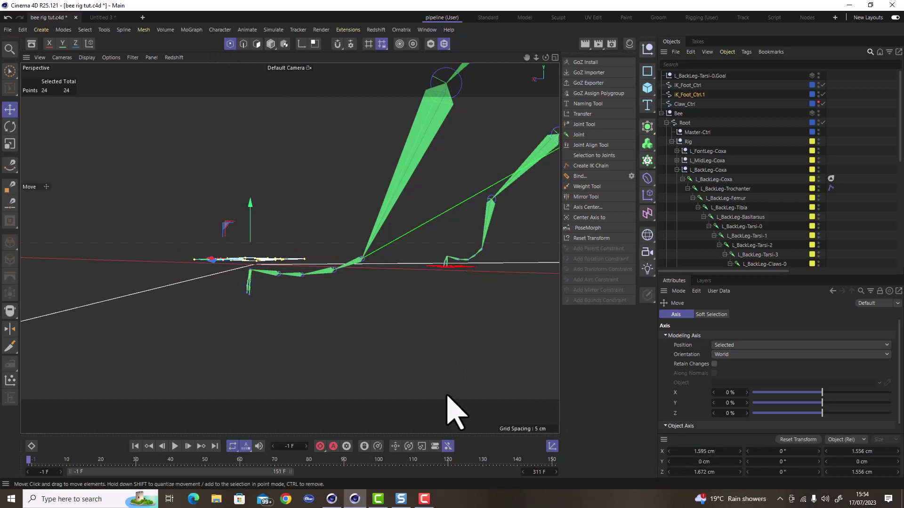
pyautogui.keyDown('alt'); pyautogui.moveTo(258, 306); pyautogui.dragTo(283, 313); pyautogui.keyUp('alt')
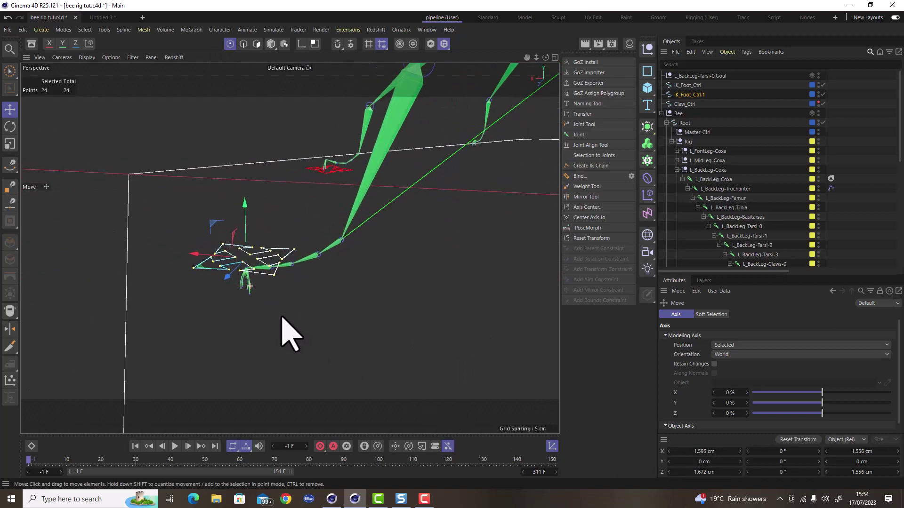
pyautogui.scroll(1, 252, 255)
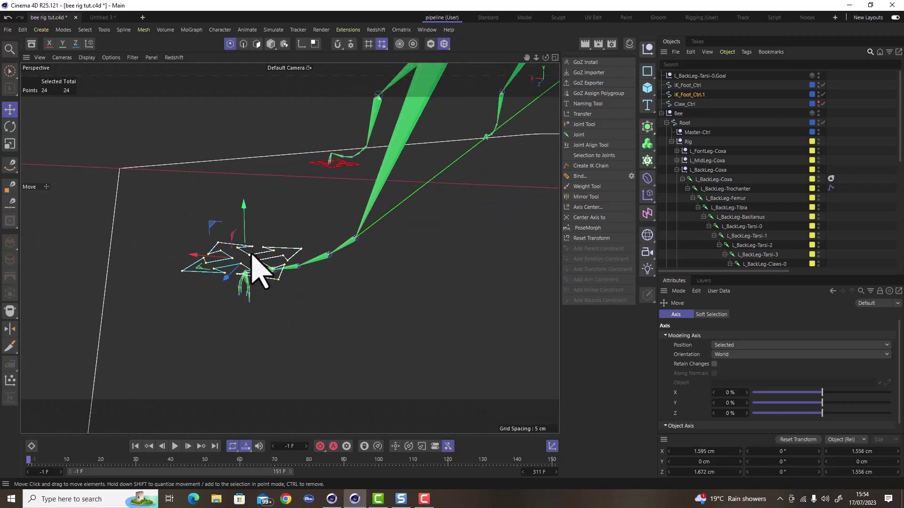
pyautogui.scroll(3, 245, 236)
pyautogui.rightClick(244, 227)
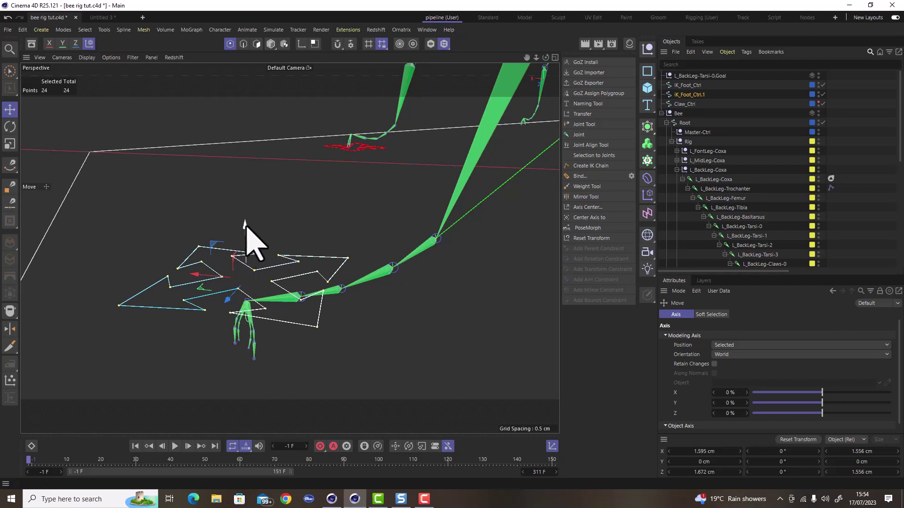
pyautogui.moveTo(246, 226); pyautogui.dragTo(247, 229)
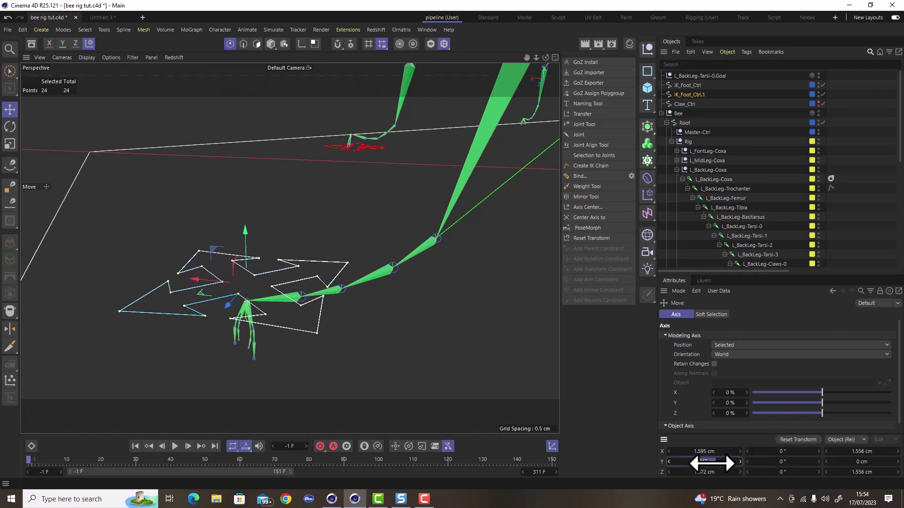
pyautogui.press('Return')
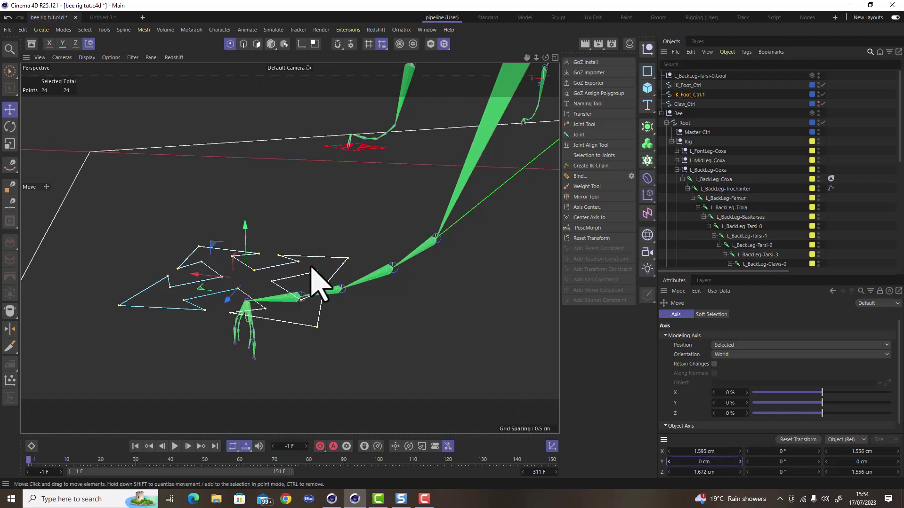
pyautogui.scroll(-3, 311, 266)
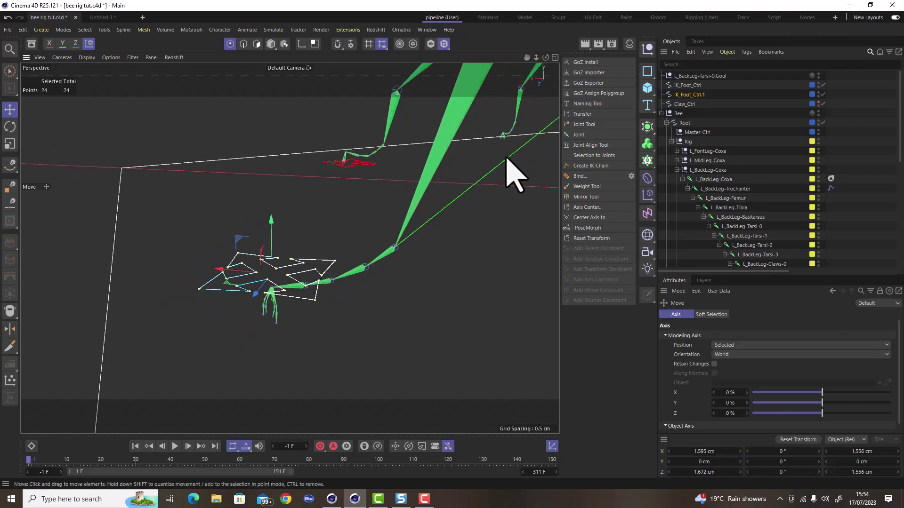
pyautogui.click(270, 44)
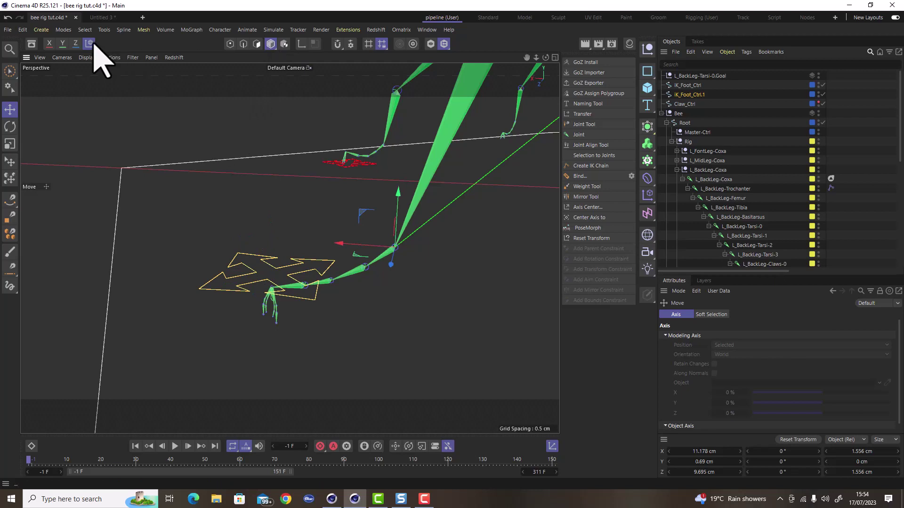
# - Examine the original iK_Foot_Ctrl at the middle leg's foot against the back leg's copy, and reselect iK_Foot_Ctrl.1
pyautogui.click(366, 168)
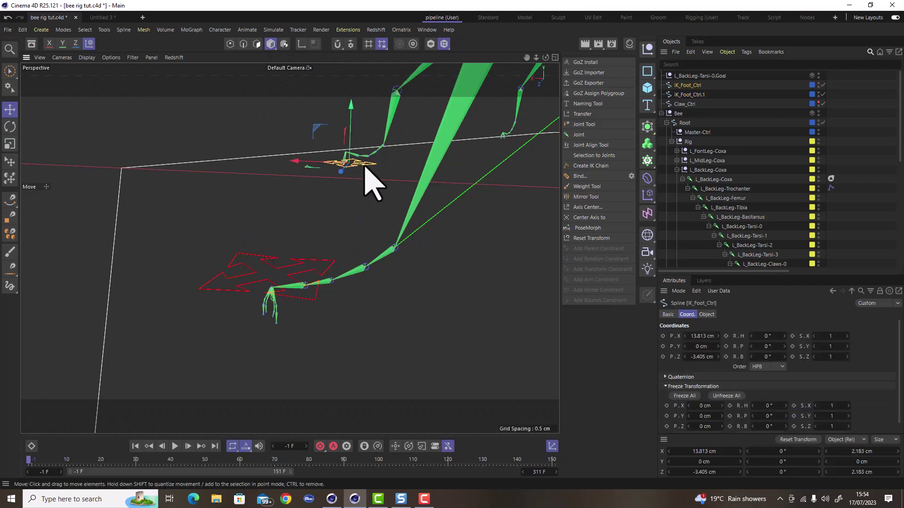
pyautogui.keyDown('alt'); pyautogui.moveTo(288, 248); pyautogui.dragTo(385, 192); pyautogui.keyUp('alt')
pyautogui.keyDown('alt'); pyautogui.moveTo(384, 192); pyautogui.dragTo(281, 204, button='right'); pyautogui.keyUp('alt')
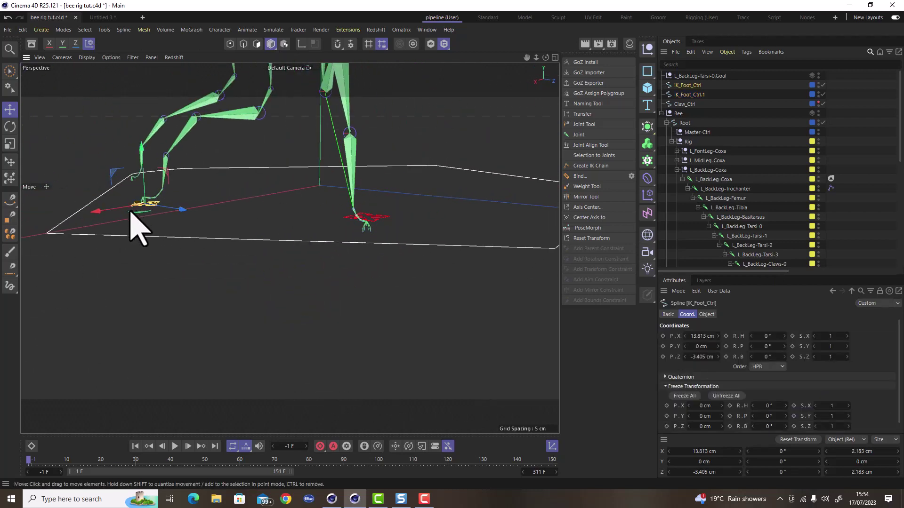
pyautogui.keyDown('alt'); pyautogui.moveTo(130, 211); pyautogui.dragTo(155, 217); pyautogui.keyUp('alt')
pyautogui.scroll(6, 134, 217)
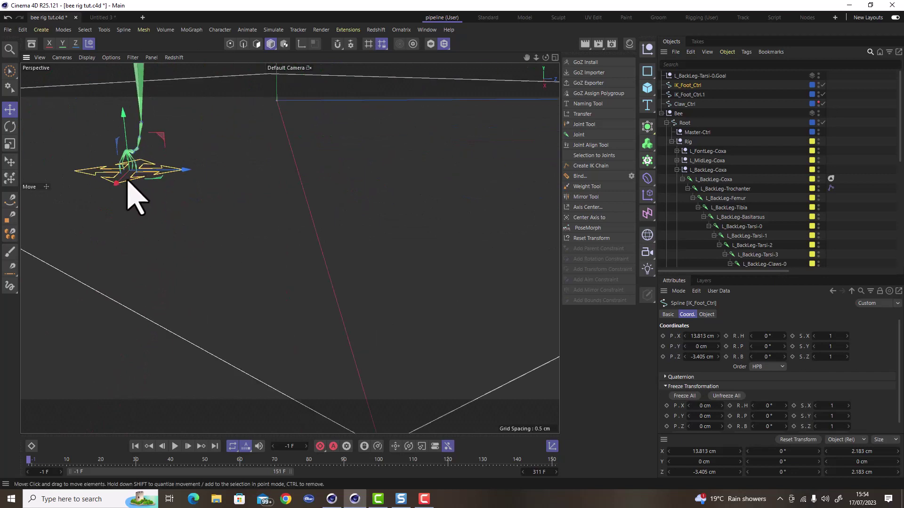
pyautogui.keyDown('alt'); pyautogui.moveTo(128, 180); pyautogui.dragTo(154, 172); pyautogui.keyUp('alt')
pyautogui.scroll(5, 299, 172)
pyautogui.scroll(-1, 236, 174)
pyautogui.click(262, 160)
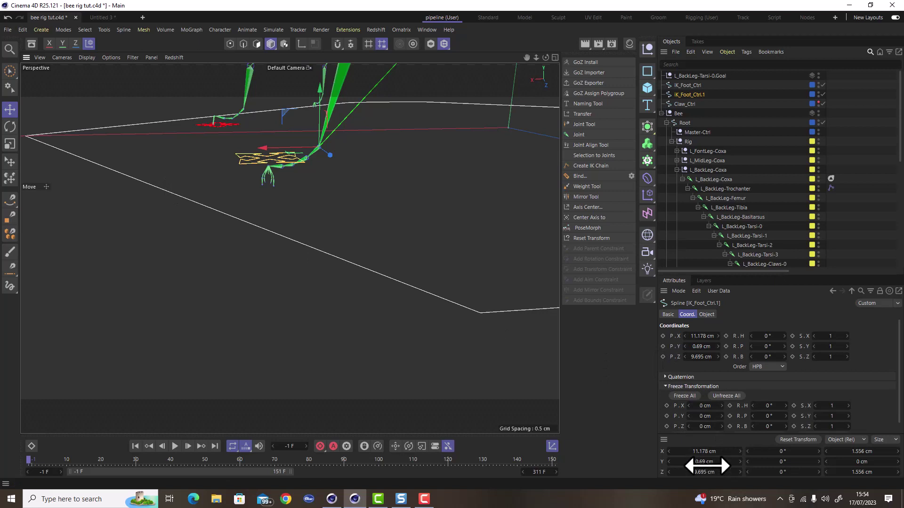
# - Place all points of iK_Foot_Ctrl.1 on the ground by setting their Y position to 0 cm in World coordinates
pyautogui.click(230, 44)
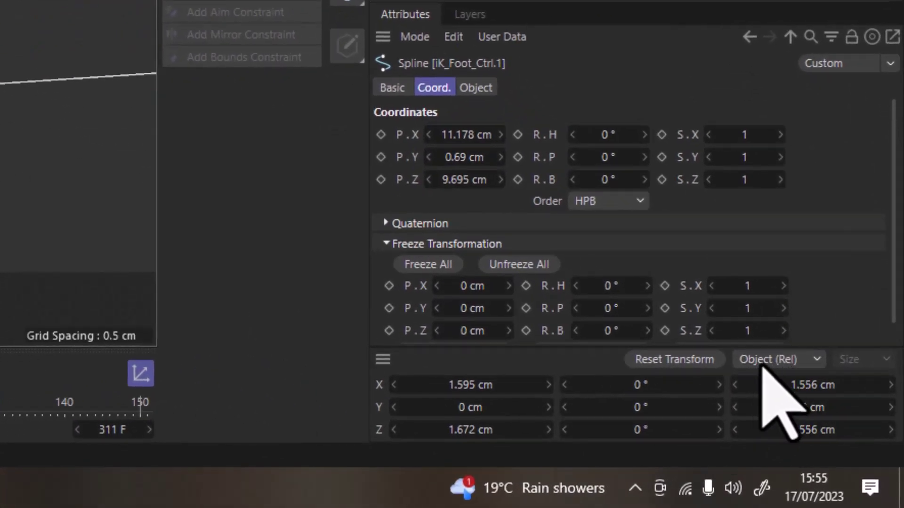
pyautogui.click(803, 361)
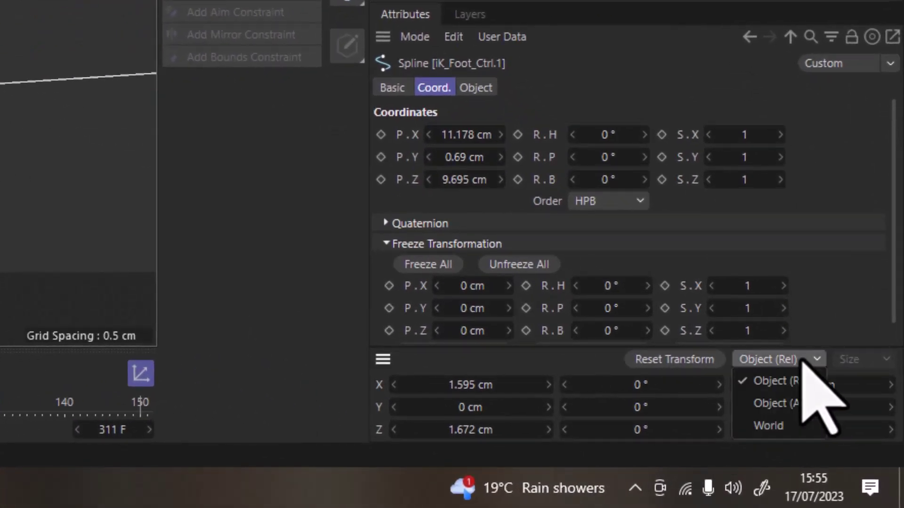
pyautogui.click(800, 426)
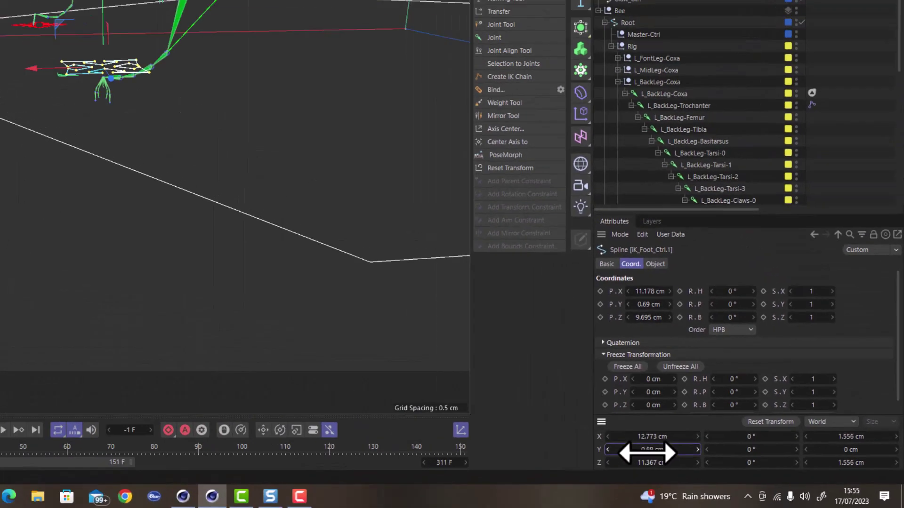
pyautogui.click(462, 412)
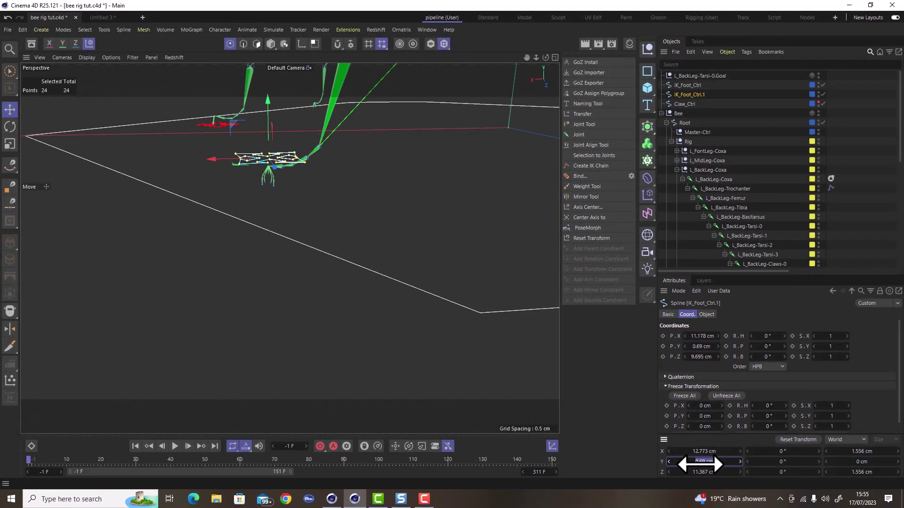
pyautogui.write('0')
pyautogui.press('Return')
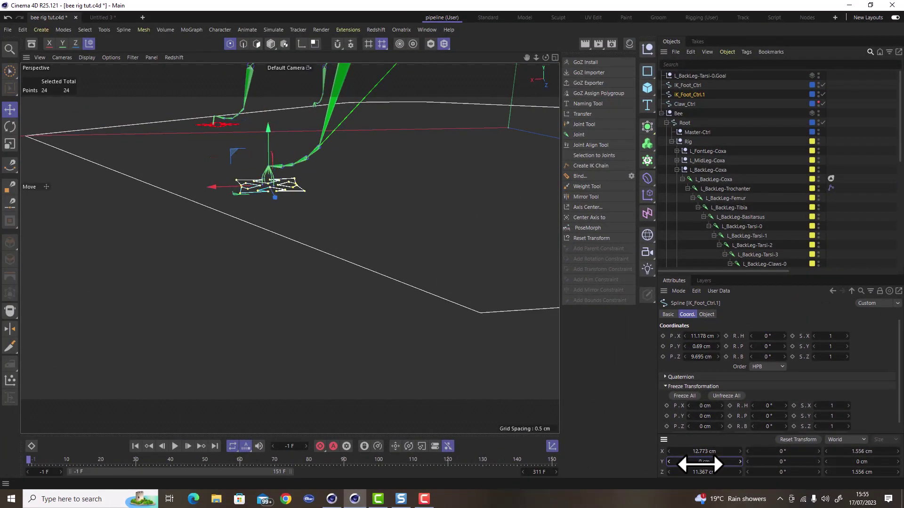
# - Return the coordinate display to Object (Rel), leave point editing for Model mode, and inspect the foot control around the claws
pyautogui.click(850, 439)
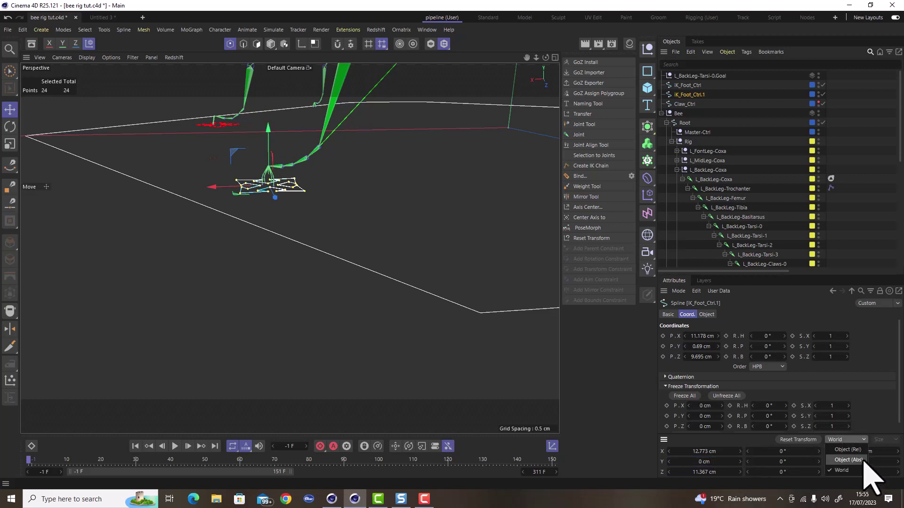
pyautogui.click(852, 450)
pyautogui.keyDown('alt'); pyautogui.moveTo(340, 290); pyautogui.dragTo(341, 264); pyautogui.keyUp('alt')
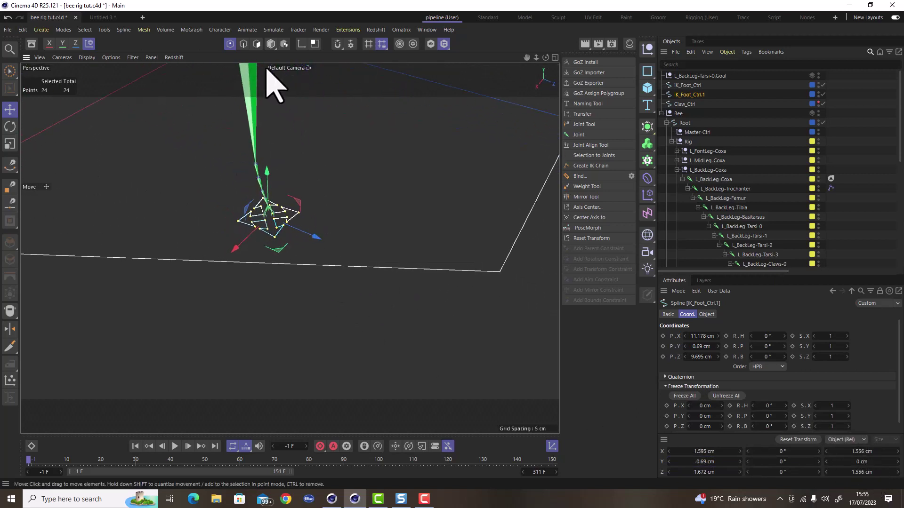
pyautogui.click(271, 45)
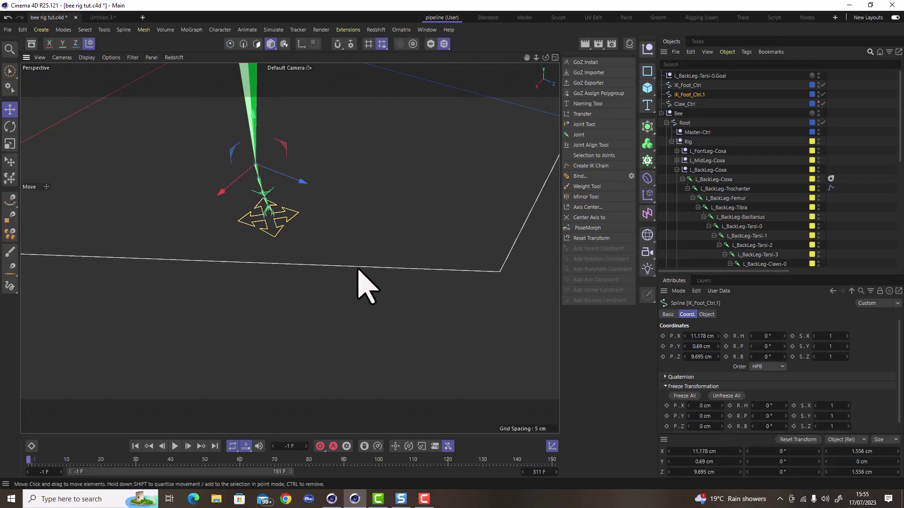
pyautogui.keyDown('alt'); pyautogui.moveTo(279, 232); pyautogui.dragTo(171, 218); pyautogui.keyUp('alt')
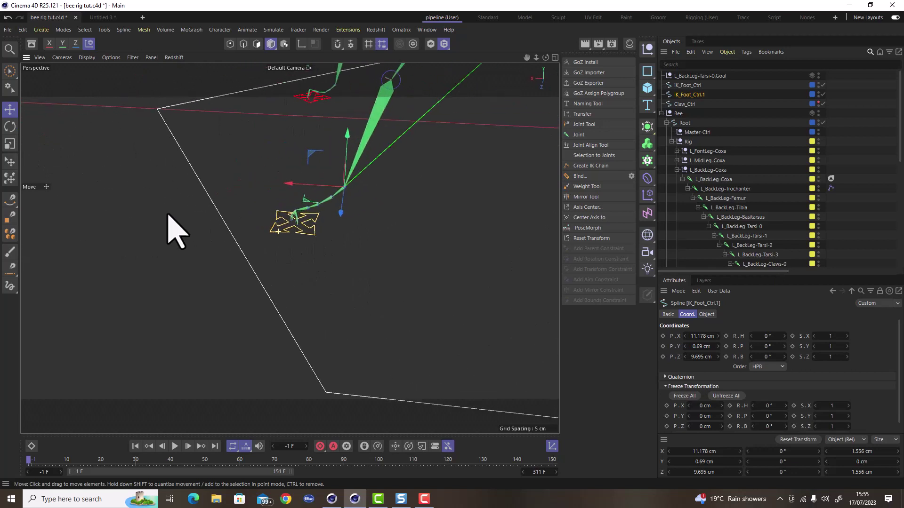
pyautogui.click(89, 44)
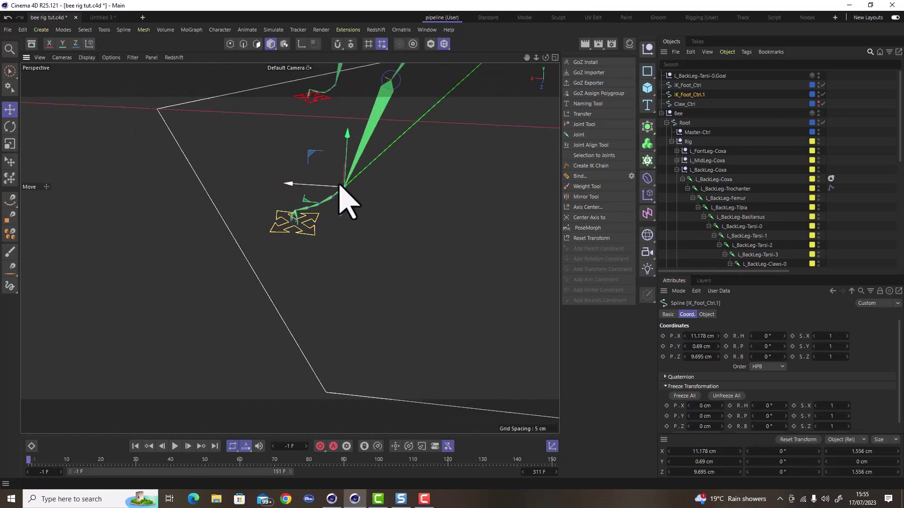
pyautogui.scroll(4, 339, 182)
pyautogui.keyDown('alt'); pyautogui.moveTo(280, 241); pyautogui.dragTo(225, 232); pyautogui.keyUp('alt')
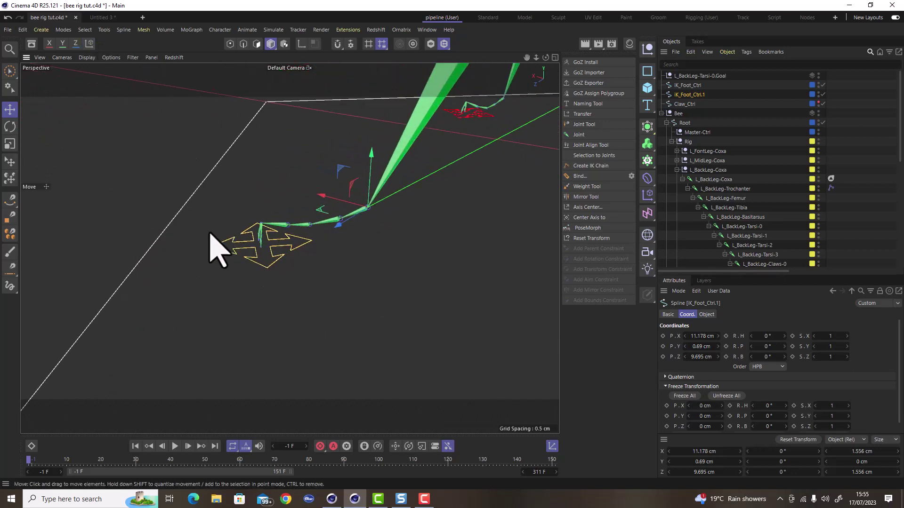
# - Compare the axis orientation of iK_Foot_Ctrl.1 at the back leg with that of iK_Foot_Ctrl at the middle leg
pyautogui.keyDown('alt'); pyautogui.moveTo(271, 252); pyautogui.dragTo(424, 253); pyautogui.keyUp('alt')
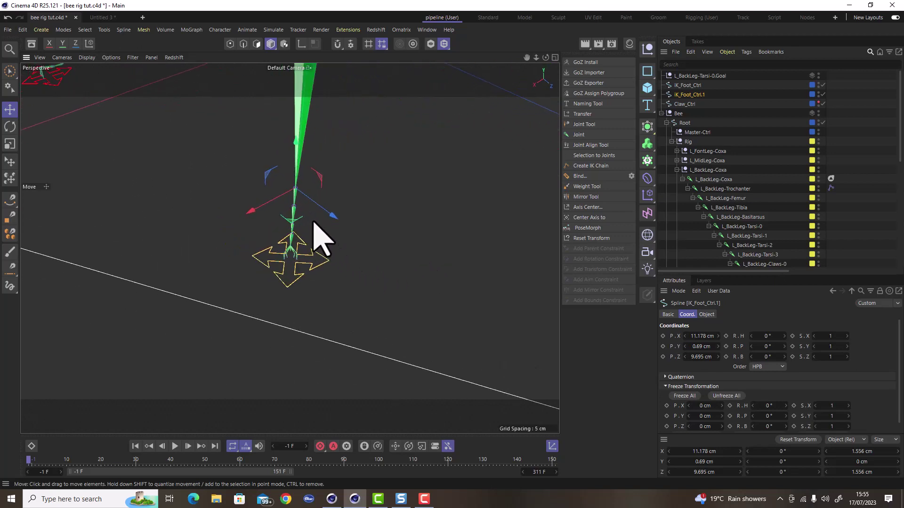
pyautogui.scroll(5, 297, 223)
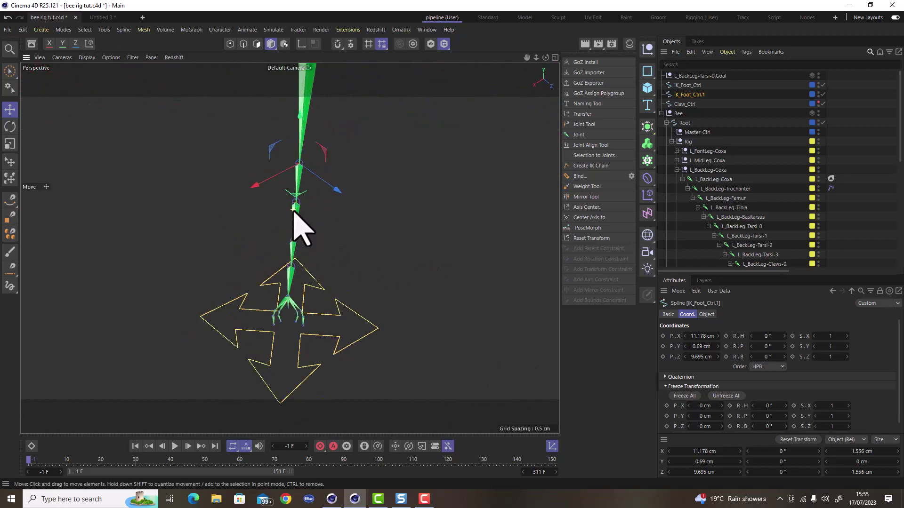
pyautogui.click(687, 87)
pyautogui.click(694, 95)
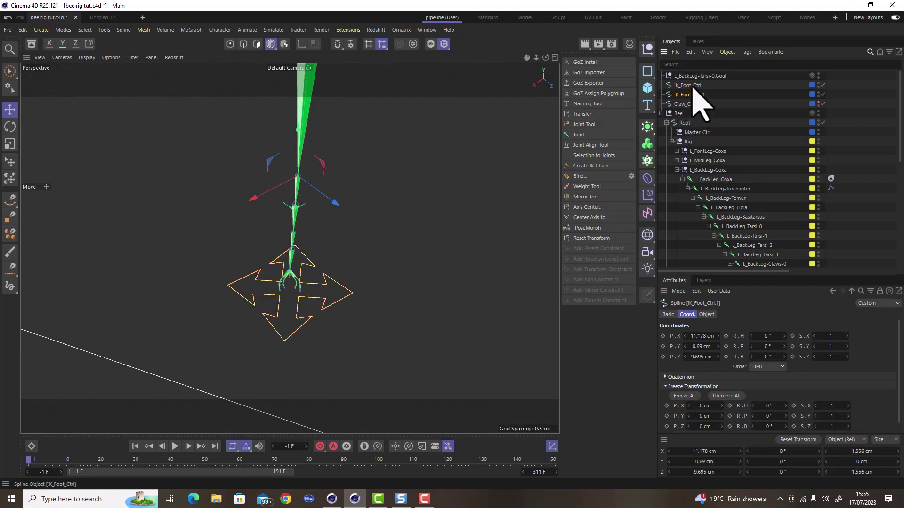
pyautogui.click(691, 87)
pyautogui.scroll(-5, 481, 204)
pyautogui.scroll(-2, 480, 204)
pyautogui.keyDown('alt'); pyautogui.moveTo(304, 154); pyautogui.dragTo(340, 152); pyautogui.keyUp('alt')
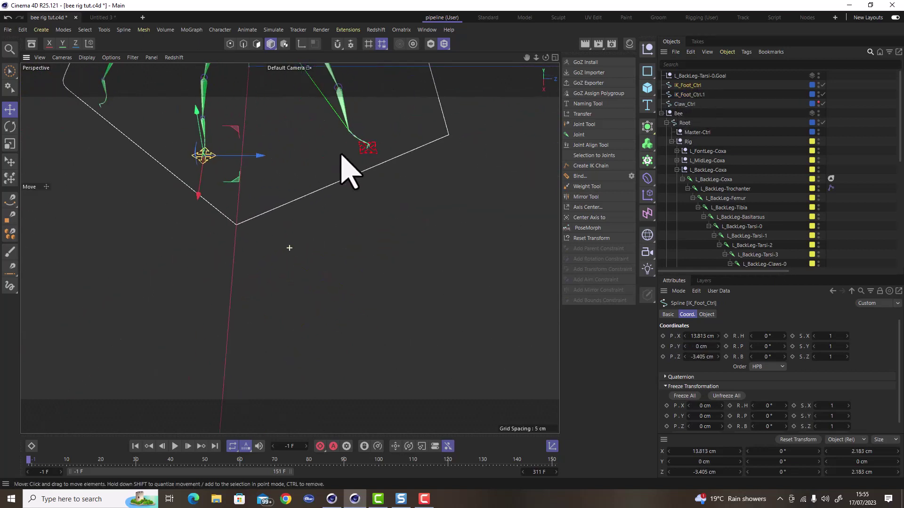
pyautogui.scroll(5, 200, 153)
pyautogui.scroll(-5, 209, 158)
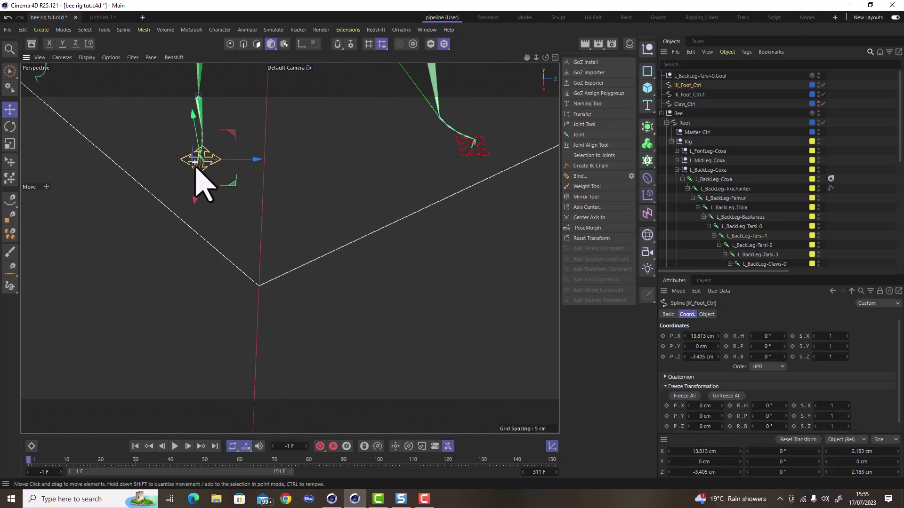
pyautogui.keyDown('alt'); pyautogui.moveTo(195, 177); pyautogui.dragTo(259, 164); pyautogui.keyUp('alt')
pyautogui.scroll(6, 400, 242)
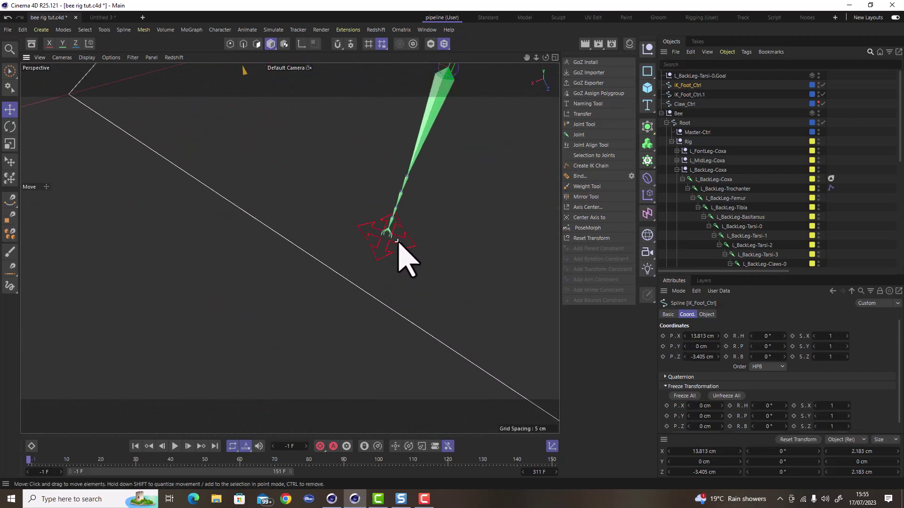
# - Examine the axis of iK_Foot_Ctrl.1 against the direction of the L_BackLeg-Basitarsus joint
pyautogui.click(684, 94)
pyautogui.scroll(-4, 377, 220)
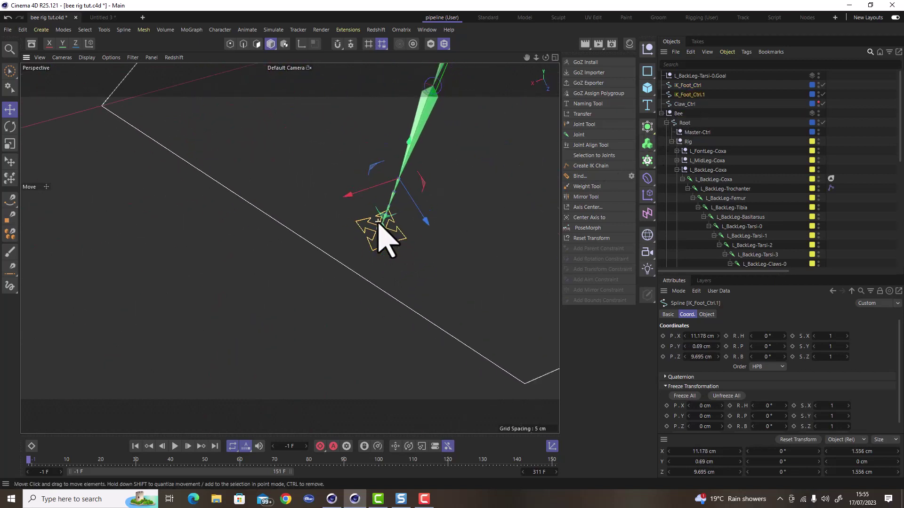
pyautogui.keyDown('alt'); pyautogui.moveTo(382, 220); pyautogui.dragTo(403, 162); pyautogui.keyUp('alt')
pyautogui.click(403, 141)
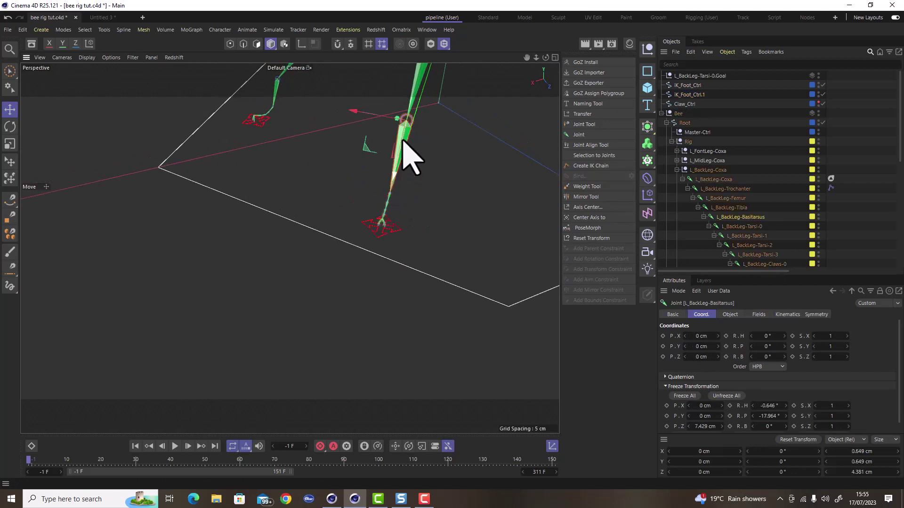
pyautogui.scroll(2, 399, 169)
pyautogui.keyDown('alt'); pyautogui.moveTo(316, 140); pyautogui.dragTo(338, 152); pyautogui.keyUp('alt')
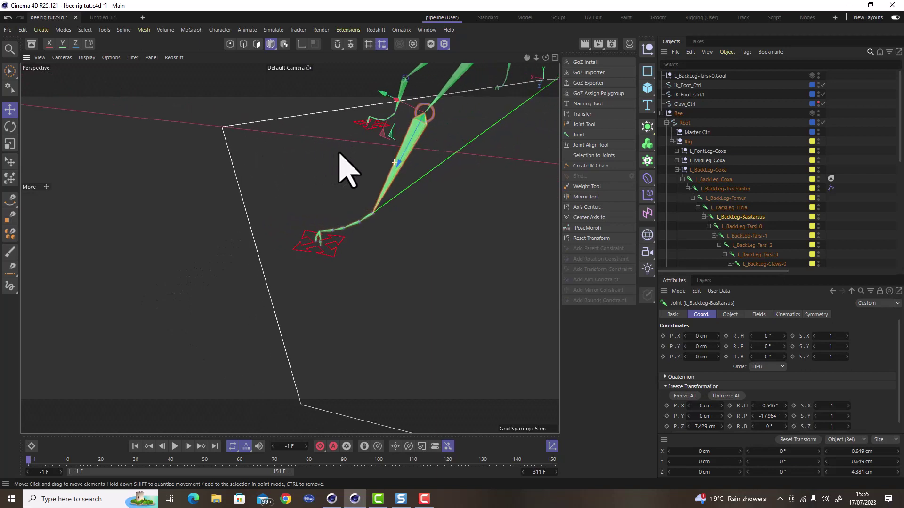
# - Rotate only the axis of iK_Foot_Ctrl.1 in the Top view to about -45.6° heading, in line with the back leg's tarsal joints
pyautogui.click(688, 95)
pyautogui.keyDown('alt'); pyautogui.moveTo(389, 254); pyautogui.dragTo(453, 242); pyautogui.keyUp('alt')
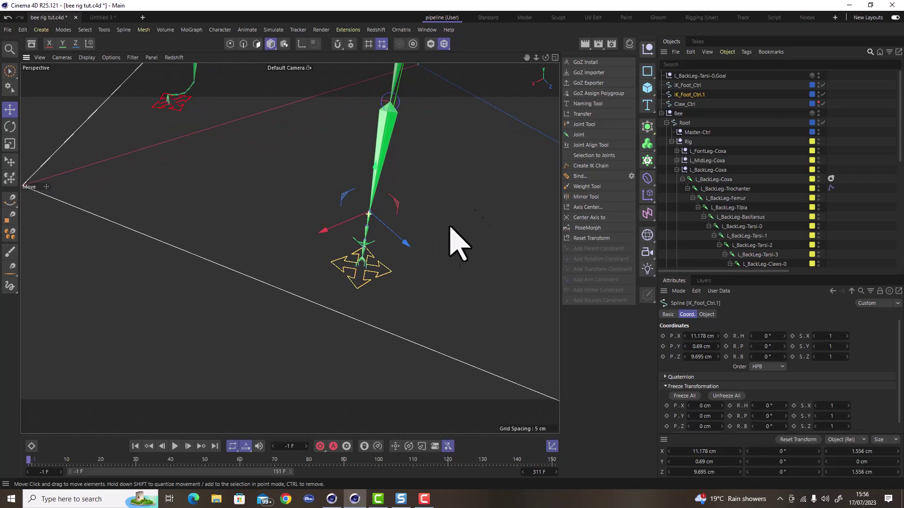
pyautogui.click(555, 58)
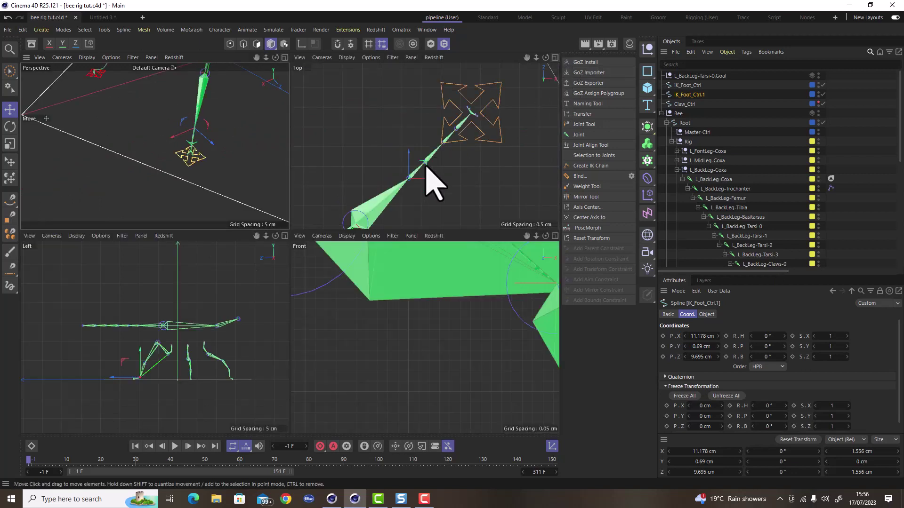
pyautogui.click(555, 57)
pyautogui.scroll(3, 267, 306)
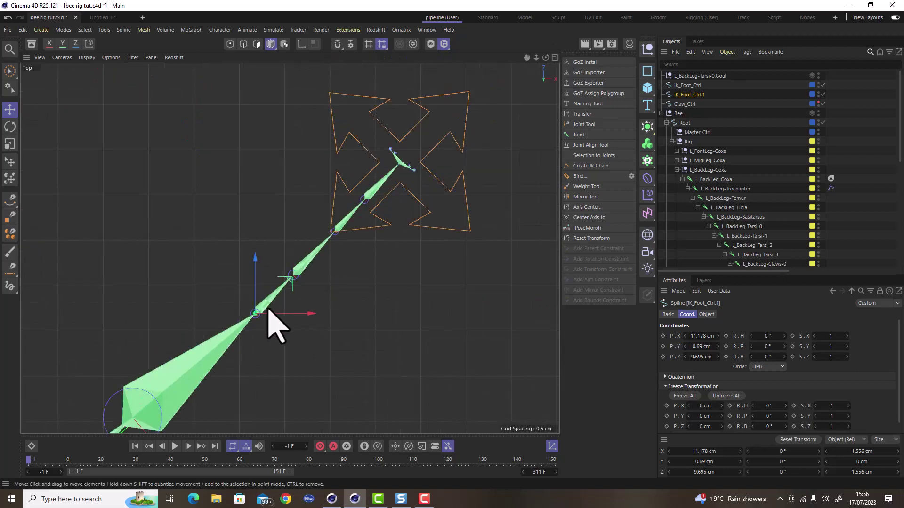
pyautogui.click(301, 44)
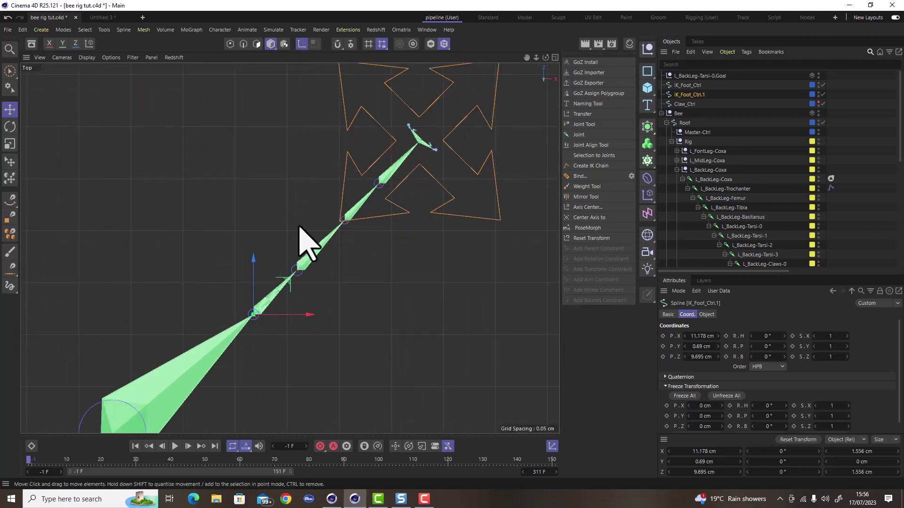
pyautogui.press('r')
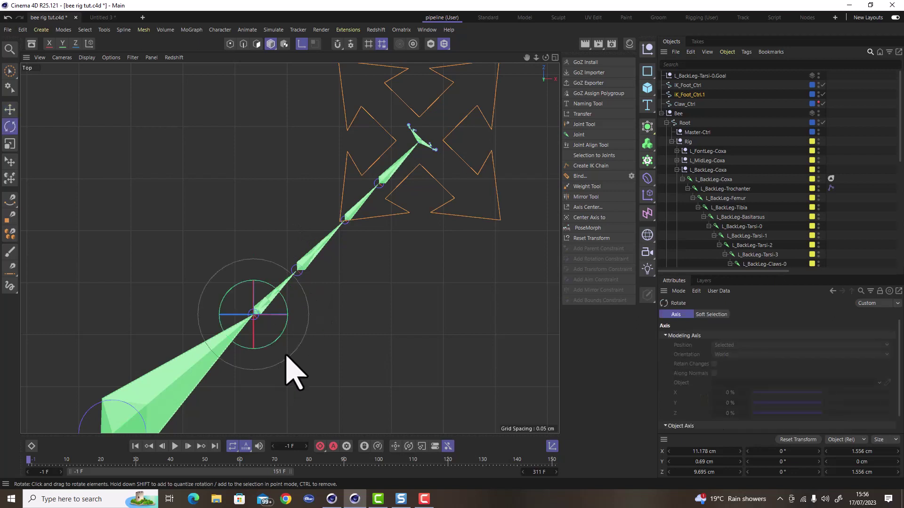
pyautogui.moveTo(281, 297); pyautogui.dragTo(293, 321)
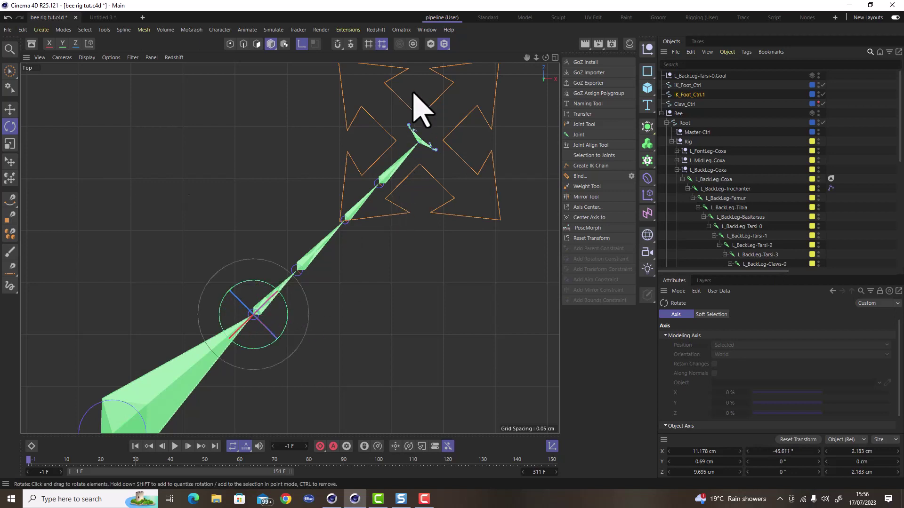
pyautogui.click(10, 109)
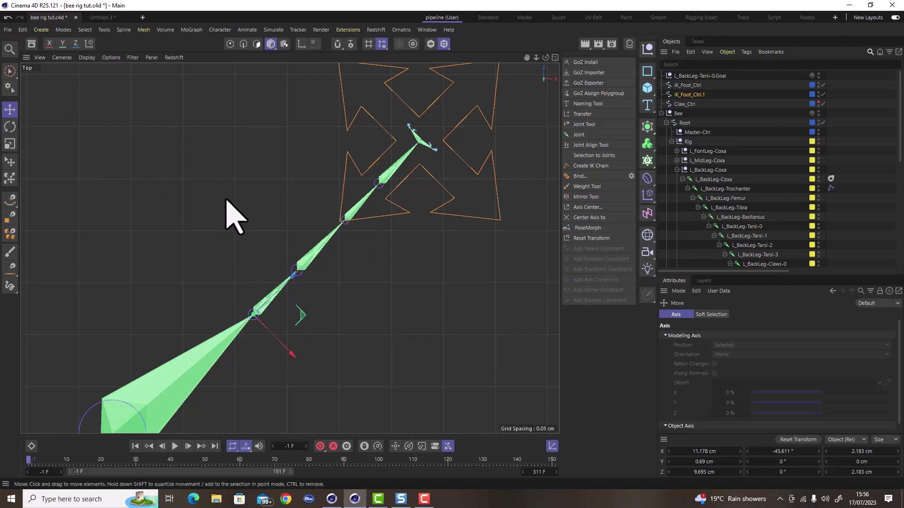
pyautogui.click(555, 58)
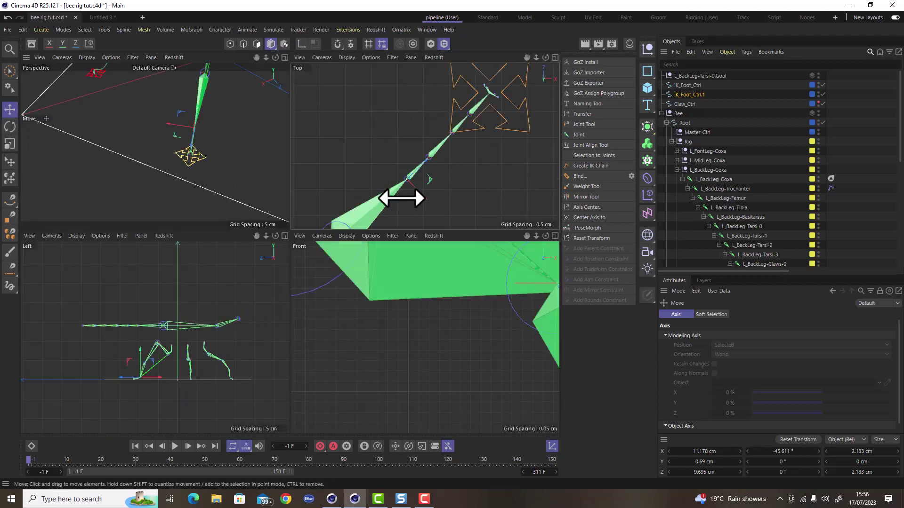
# - Inspect the back foot control's axis in the Perspective view and select the middle leg's iK_Foot_Ctrl to examine its axis
pyautogui.press('F1')
pyautogui.keyDown('alt'); pyautogui.moveTo(392, 250); pyautogui.dragTo(283, 214); pyautogui.keyUp('alt')
pyautogui.keyDown('alt'); pyautogui.moveTo(326, 249); pyautogui.dragTo(357, 251, button='right'); pyautogui.keyUp('alt')
pyautogui.keyDown('alt'); pyautogui.moveTo(358, 251); pyautogui.dragTo(458, 273); pyautogui.keyUp('alt')
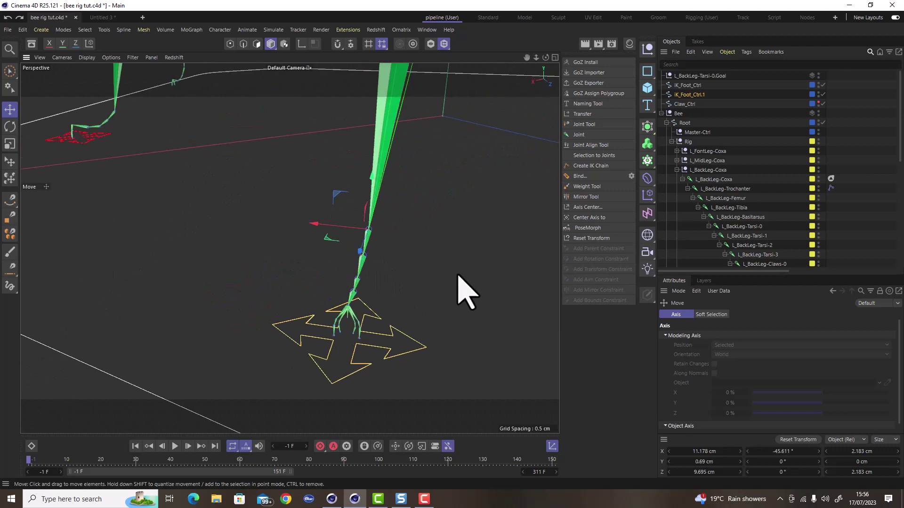
pyautogui.scroll(-5, 458, 274)
pyautogui.click(225, 191)
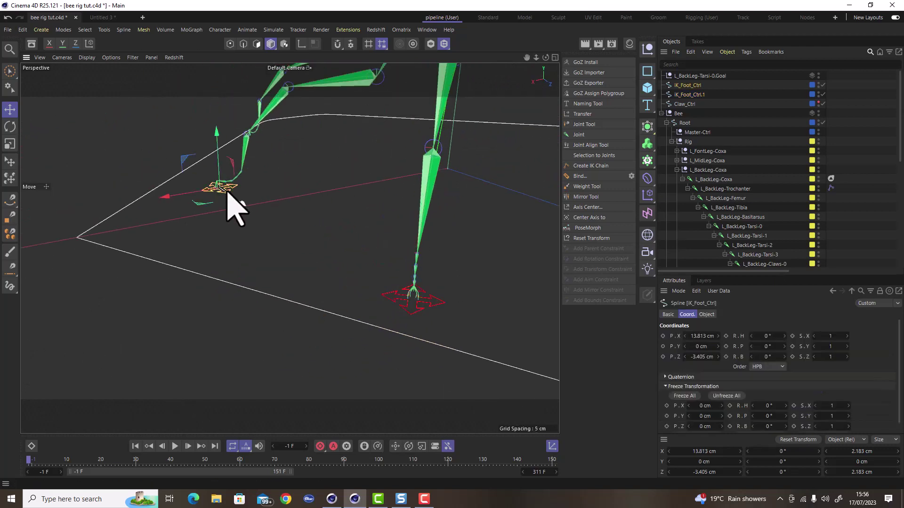
pyautogui.scroll(5, 219, 189)
pyautogui.keyDown('alt'); pyautogui.moveTo(219, 189); pyautogui.dragTo(308, 264); pyautogui.keyUp('alt')
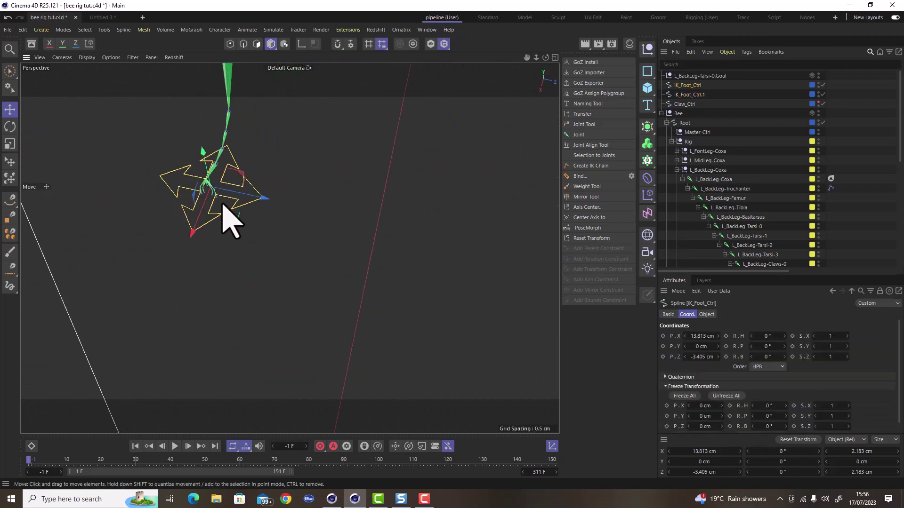
pyautogui.scroll(5, 207, 187)
pyautogui.scroll(2, 228, 203)
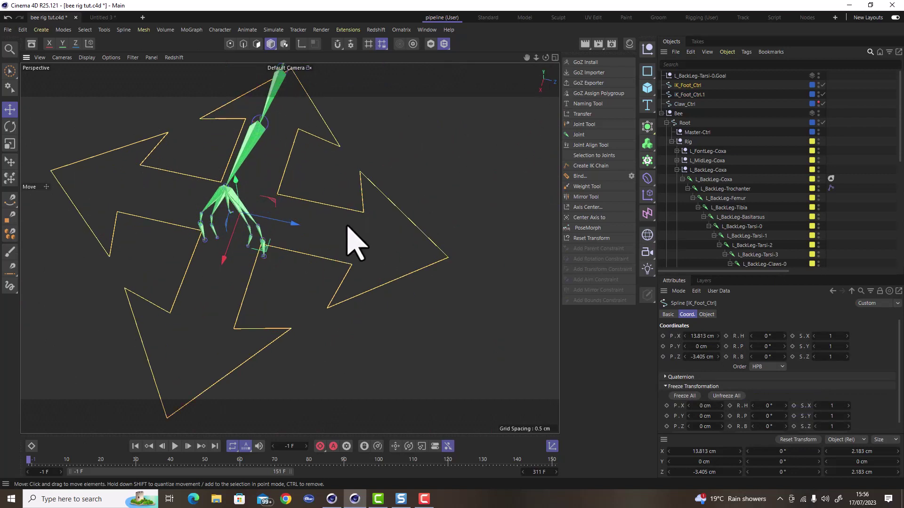
# - Rotate only the axis of iK_Foot_Ctrl in the Top view to -90° heading, aligned with the middle leg, and return to the Move tool
pyautogui.click(555, 57)
pyautogui.scroll(-12, 452, 174)
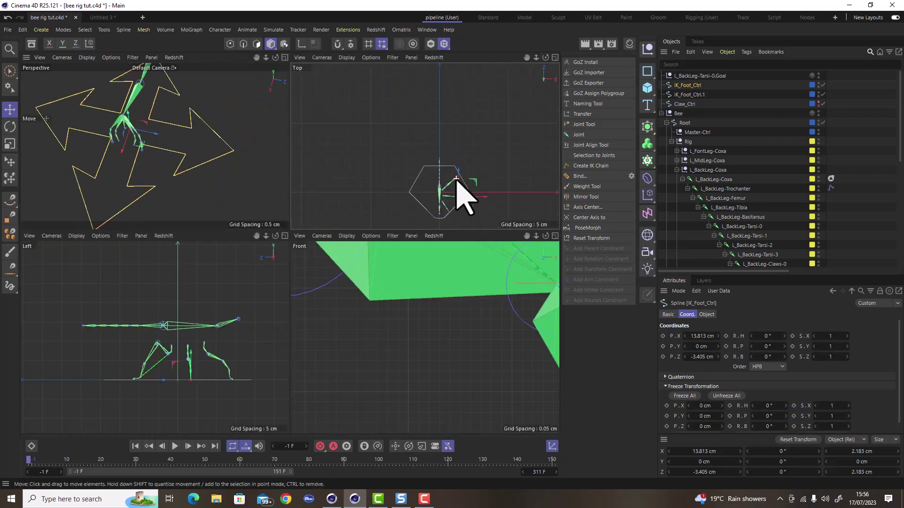
pyautogui.scroll(10, 460, 193)
pyautogui.scroll(5, 440, 190)
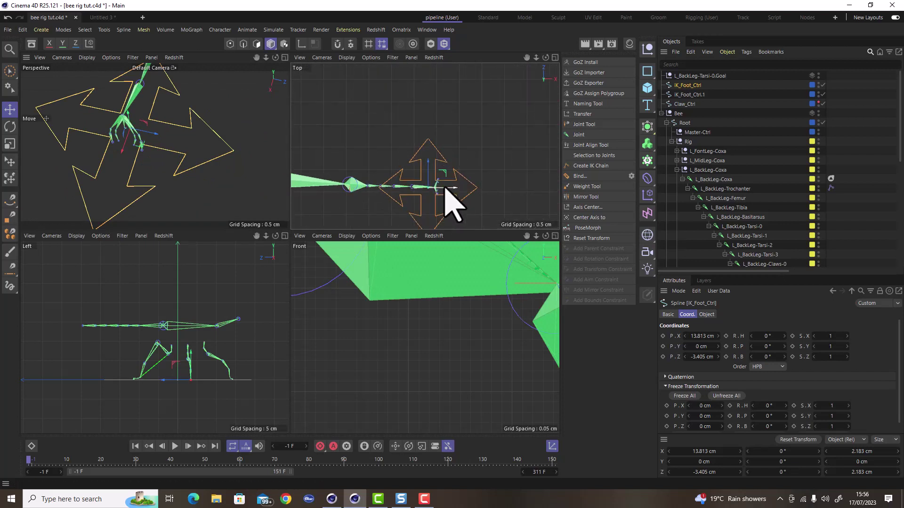
pyautogui.click(301, 44)
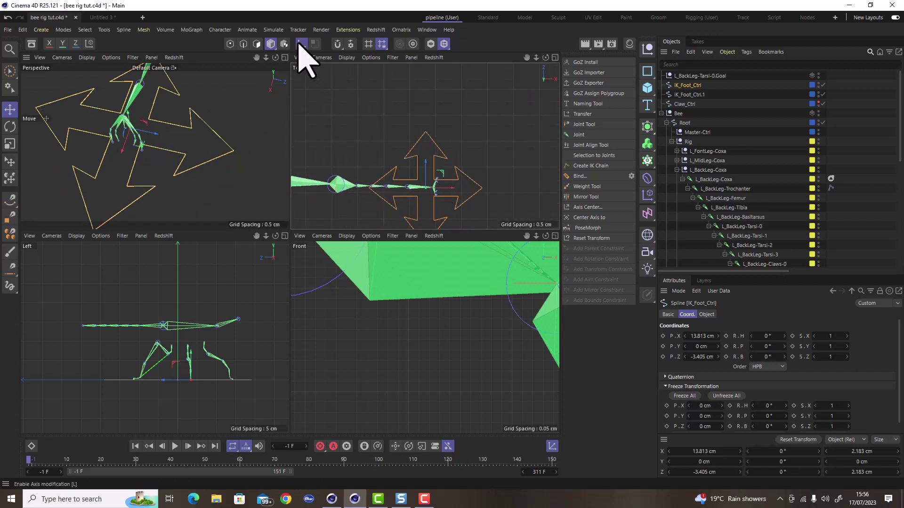
pyautogui.press('r')
pyautogui.moveTo(429, 174); pyautogui.dragTo(439, 185)
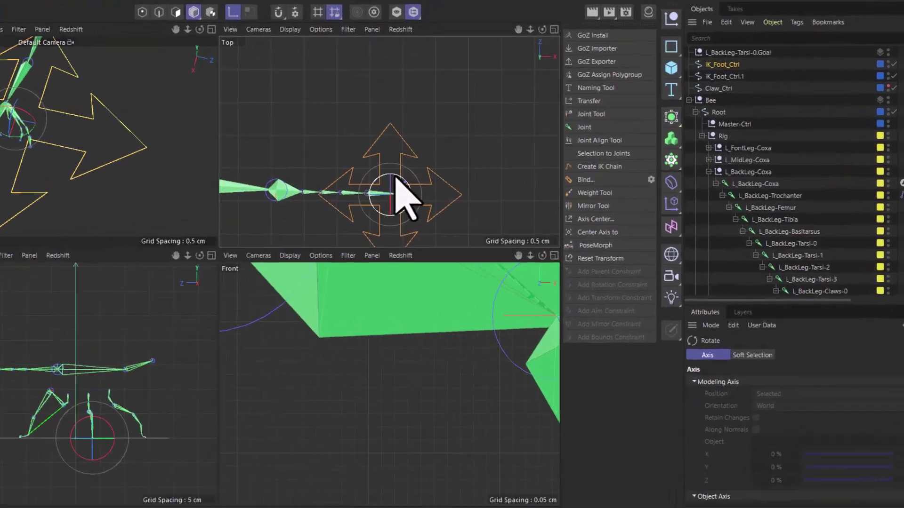
pyautogui.moveTo(339, 202); pyautogui.dragTo(342, 218)
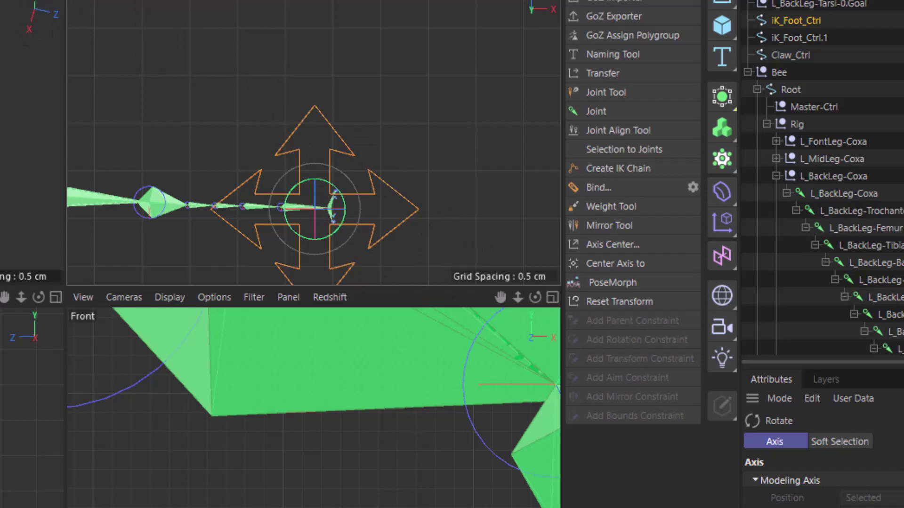
pyautogui.press('e')
# - Review the axis directions of both foot controls in the Perspective view, selecting iK_Foot_Ctrl.1 and the middle leg's iK_Foot_Ctrl in turn
pyautogui.click(281, 56)
pyautogui.scroll(-4, 319, 195)
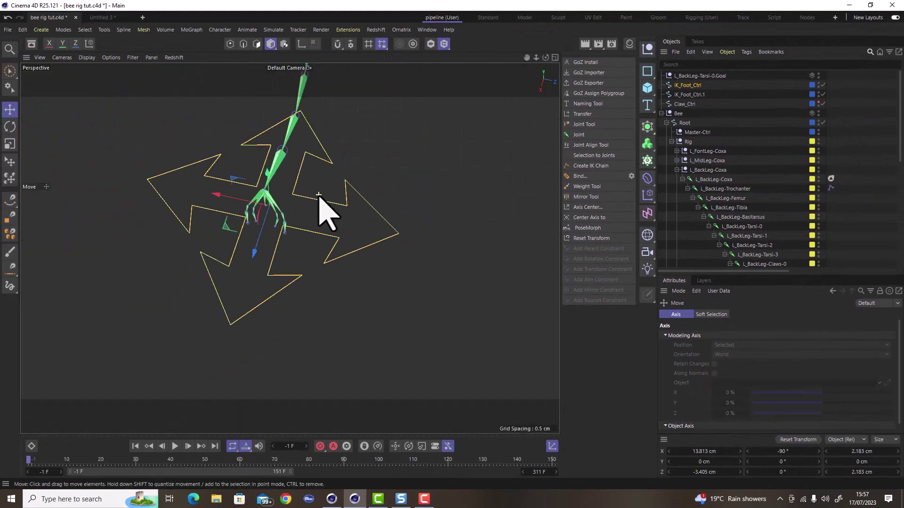
pyautogui.scroll(-6, 319, 196)
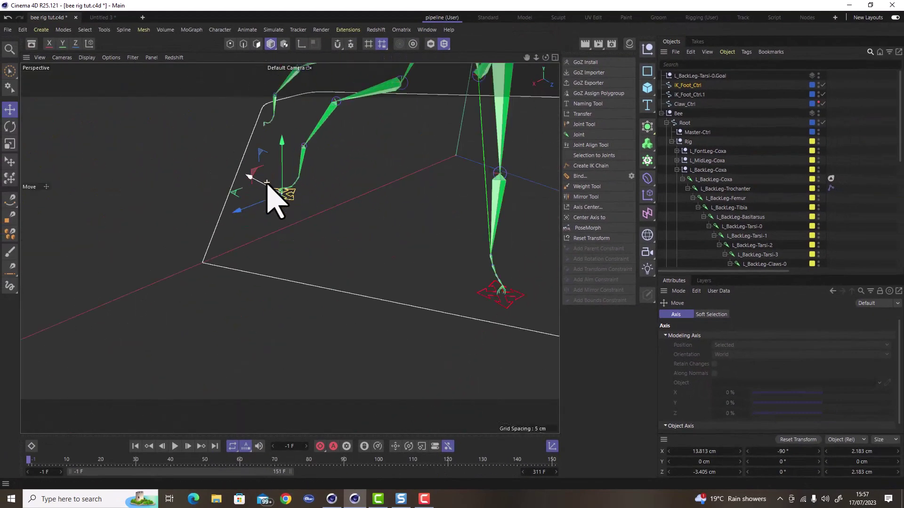
pyautogui.scroll(-4, 267, 183)
pyautogui.scroll(4, 411, 250)
pyautogui.click(391, 254)
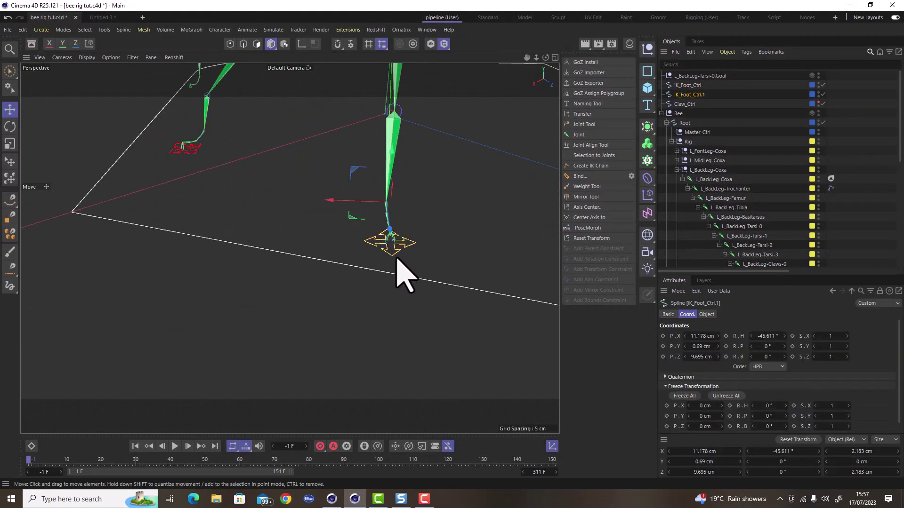
pyautogui.keyDown('alt'); pyautogui.moveTo(397, 260); pyautogui.dragTo(345, 185); pyautogui.keyUp('alt')
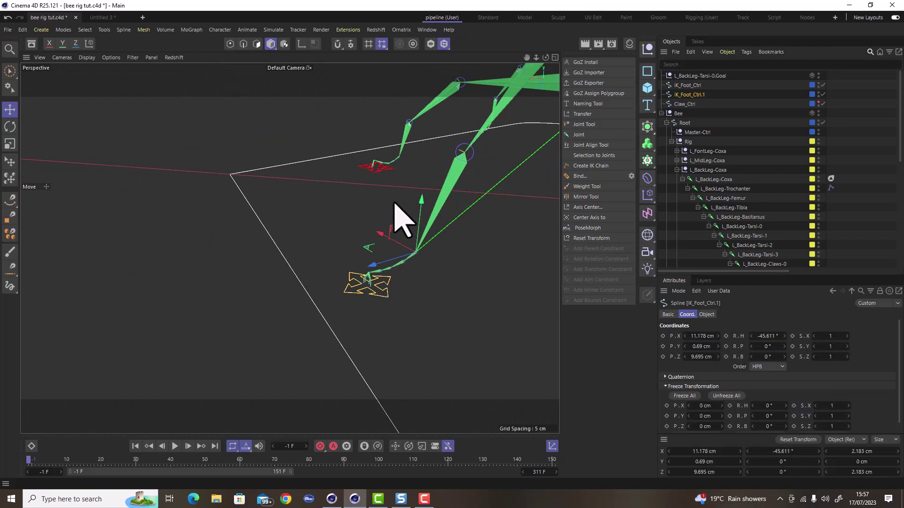
pyautogui.click(377, 168)
pyautogui.scroll(5, 378, 171)
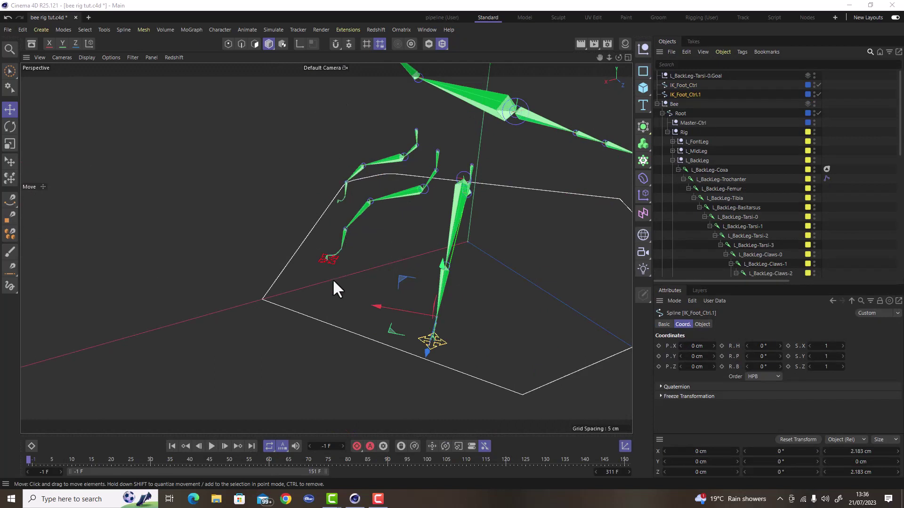
# - Select the middle leg's iK_Foot_Ctrl and examine where its axis sits relative to the tarsal joints and claws
pyautogui.scroll(5, 332, 267)
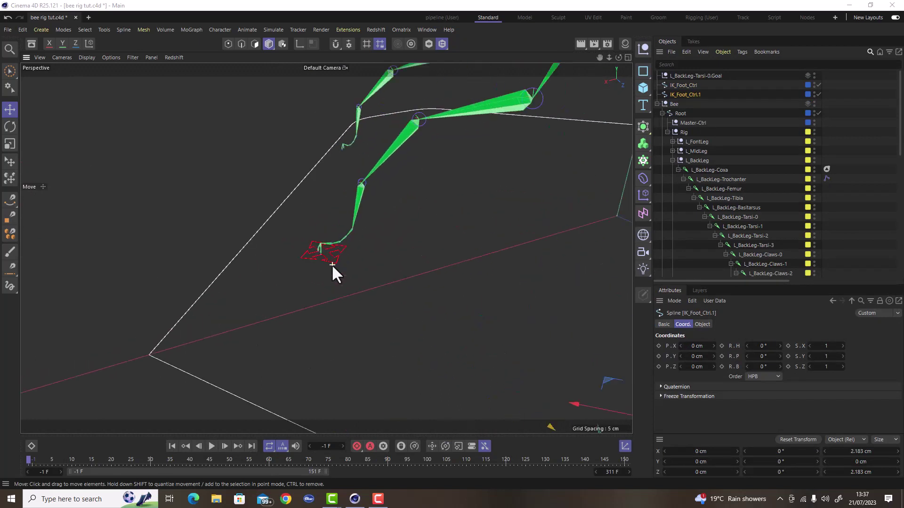
pyautogui.click(334, 263)
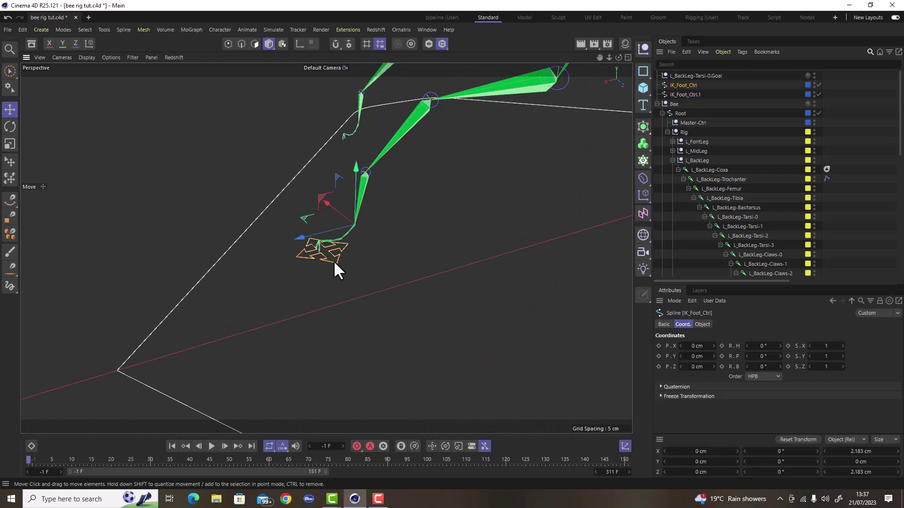
pyautogui.keyDown('alt'); pyautogui.moveTo(335, 255); pyautogui.dragTo(352, 241); pyautogui.keyUp('alt')
pyautogui.scroll(5, 339, 235)
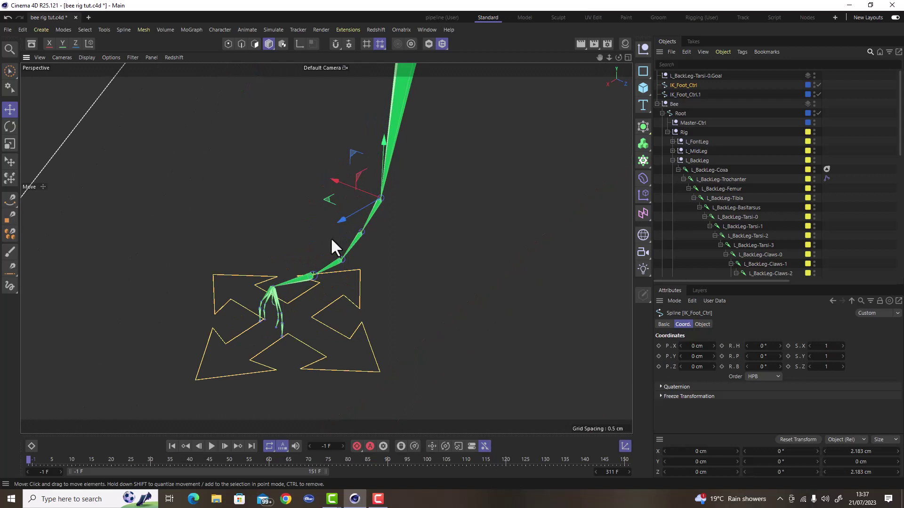
pyautogui.keyDown('alt'); pyautogui.moveTo(335, 277); pyautogui.dragTo(275, 274); pyautogui.keyUp('alt')
pyautogui.scroll(-3, 272, 267)
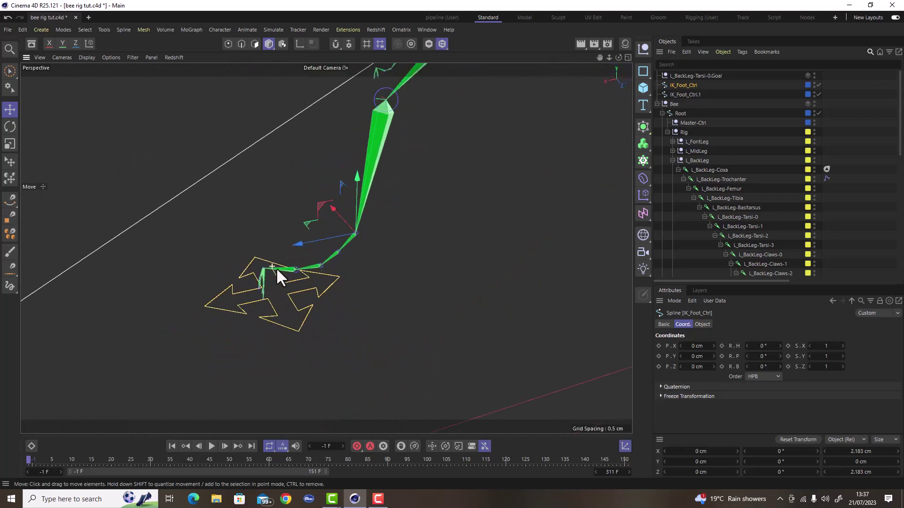
# - Turn on axis modification and snapping for the middle leg's iK_Foot_Ctrl and view the foot end-on
pyautogui.click(356, 287)
pyautogui.click(292, 294)
pyautogui.moveTo(272, 297)
pyautogui.keyDown('alt'); pyautogui.mouseDown()
pyautogui.moveTo(287, 280)
pyautogui.moveTo(284, 295)
pyautogui.mouseUp(); pyautogui.keyUp('alt')
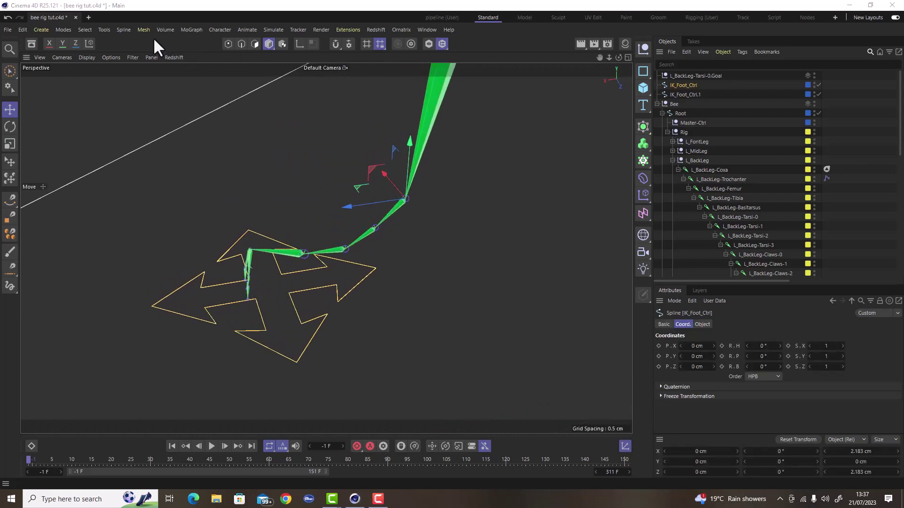
pyautogui.click(299, 47)
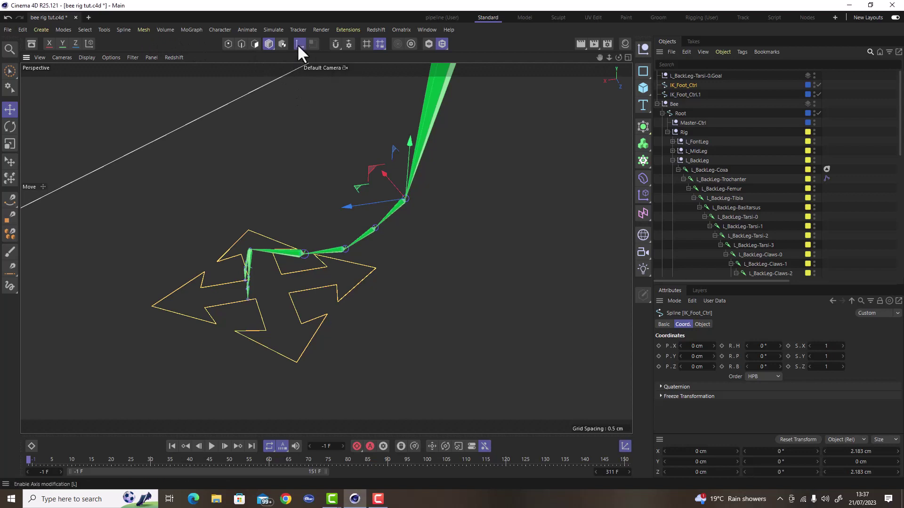
pyautogui.click(335, 44)
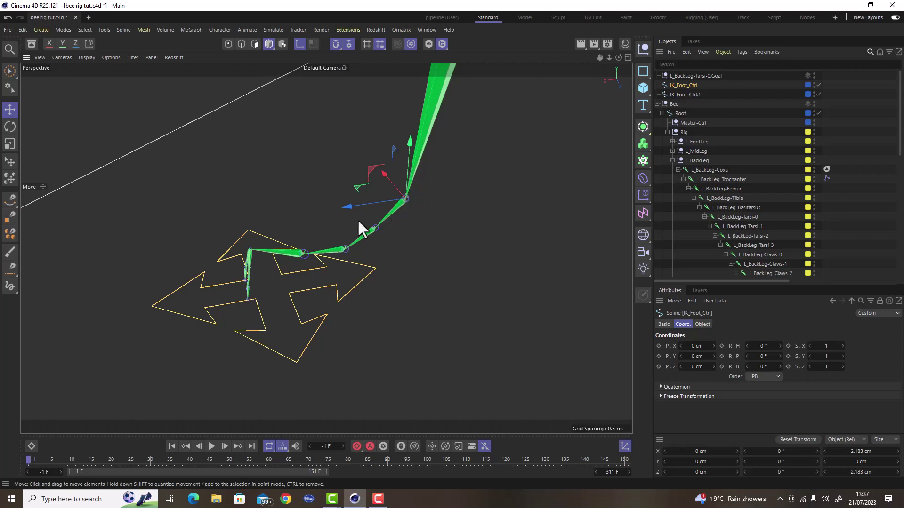
pyautogui.keyDown('alt'); pyautogui.moveTo(357, 219); pyautogui.dragTo(439, 270); pyautogui.keyUp('alt')
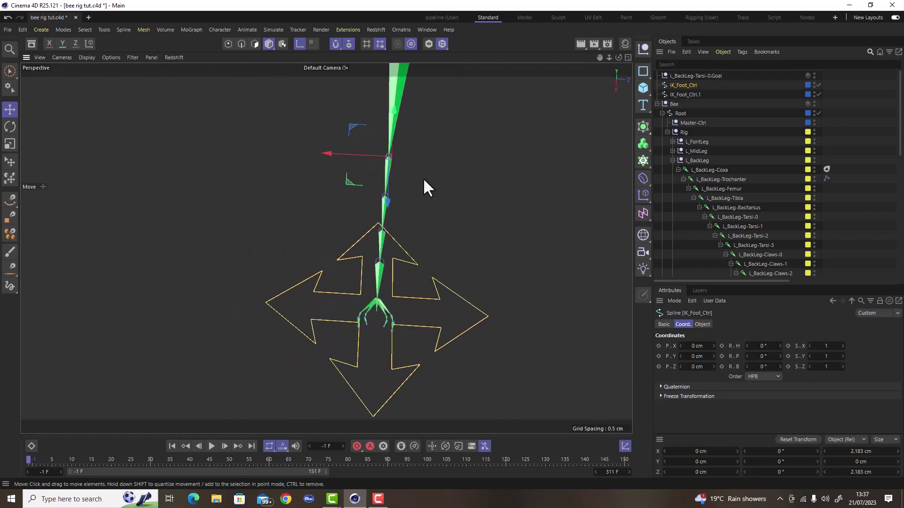
pyautogui.keyDown('alt'); pyautogui.moveTo(430, 181); pyautogui.dragTo(373, 196, button='middle'); pyautogui.keyUp('alt')
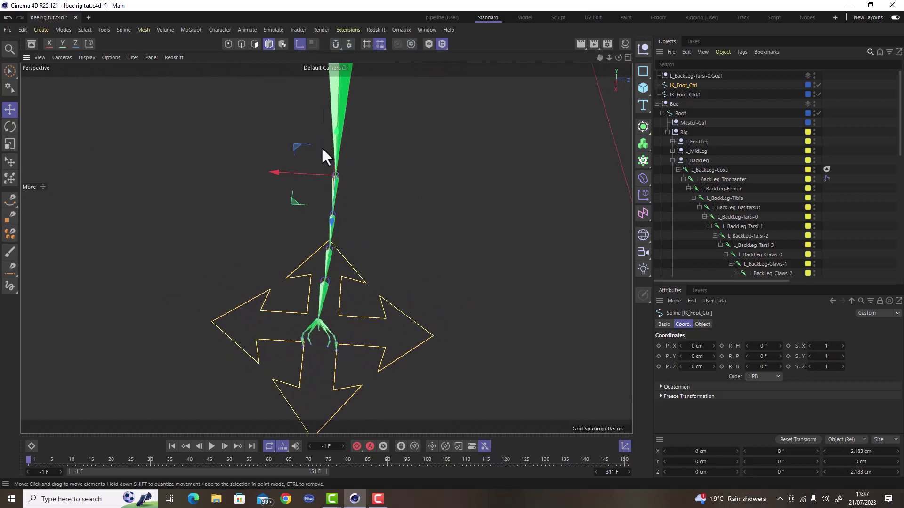
# - Try rotating only the axis of the middle leg's iK_Foot_Ctrl to a 45° heading, inspect it with the Move tool, and undo it
pyautogui.press('r')
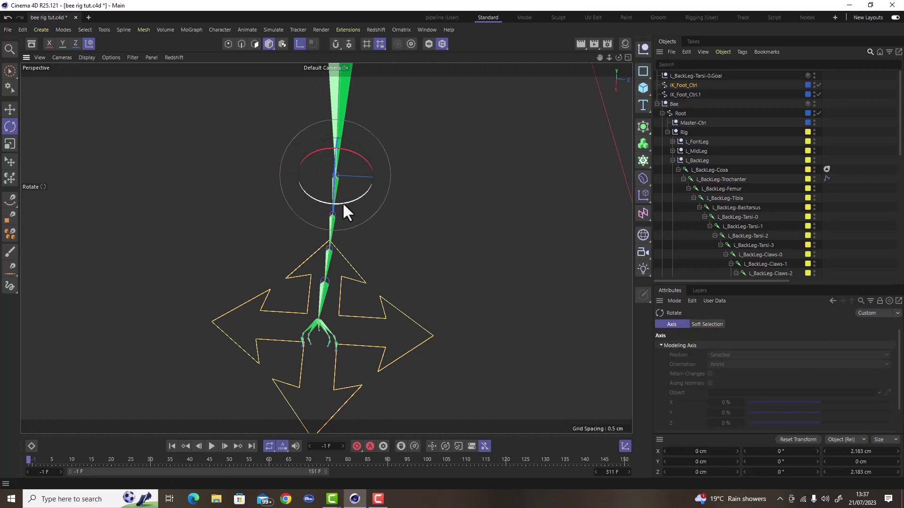
pyautogui.moveTo(342, 203); pyautogui.dragTo(370, 191)
pyautogui.click(166, 154)
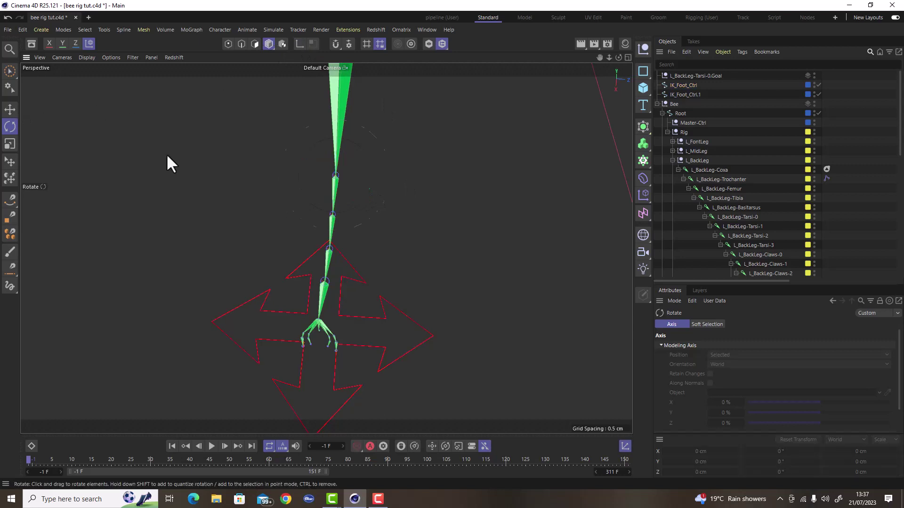
pyautogui.click(382, 306)
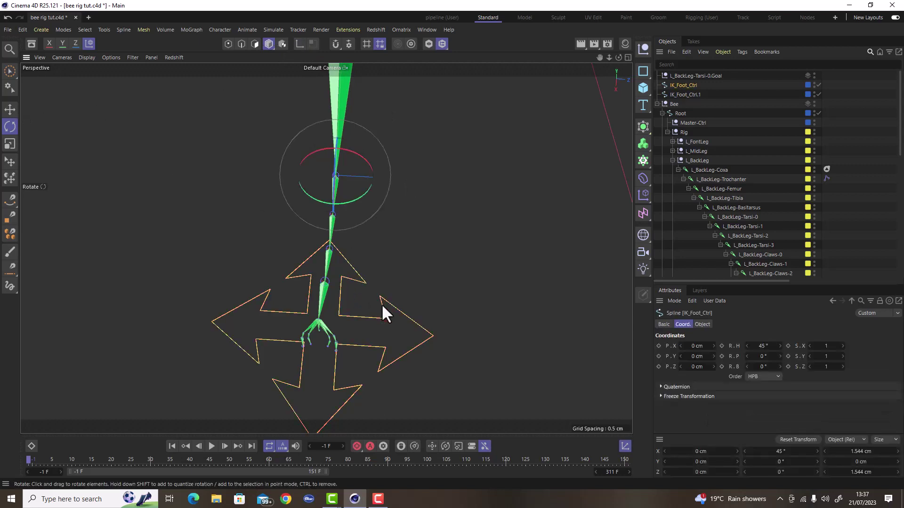
pyautogui.click(9, 109)
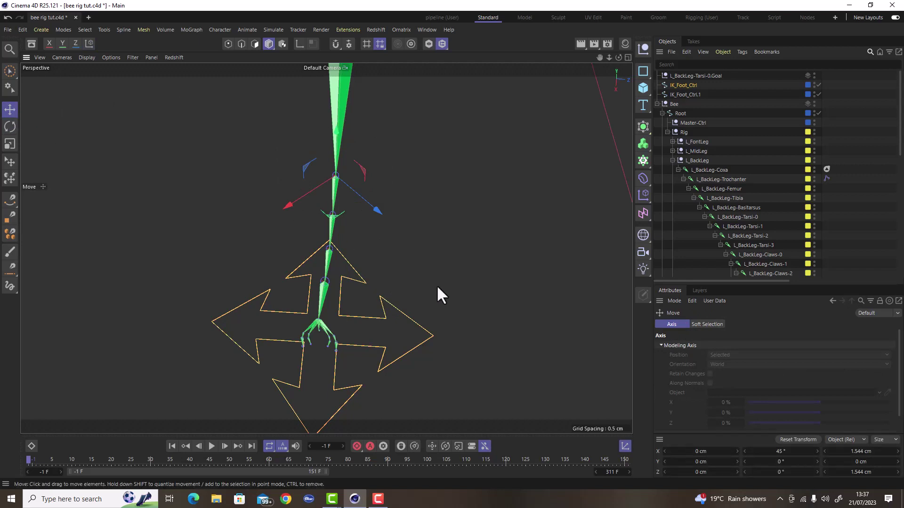
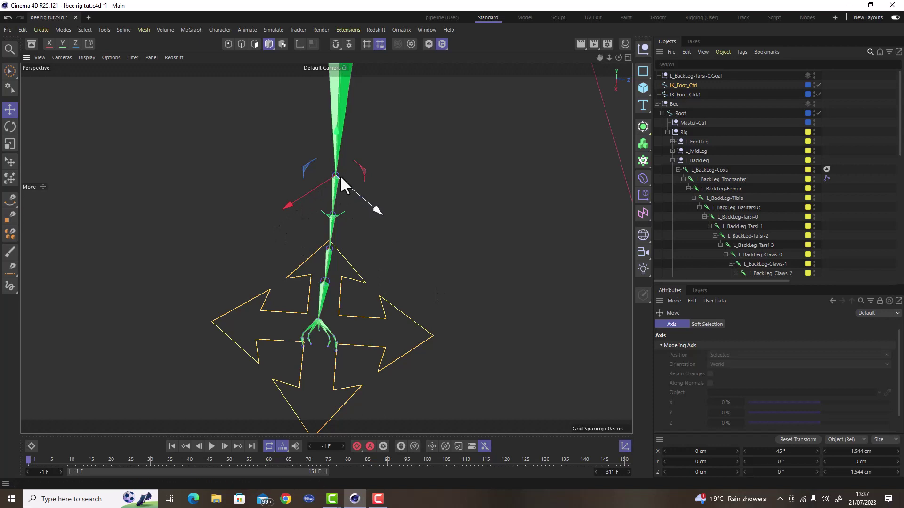
pyautogui.click(330, 214)
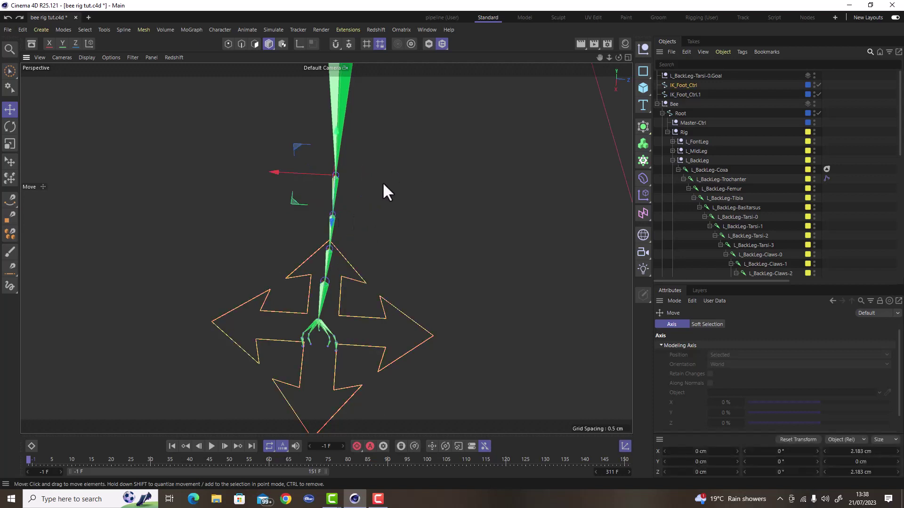
# - Examine how the axis of the middle leg's iK_Foot_Ctrl lines up with the tarsal joints and claws
pyautogui.scroll(-1, 335, 186)
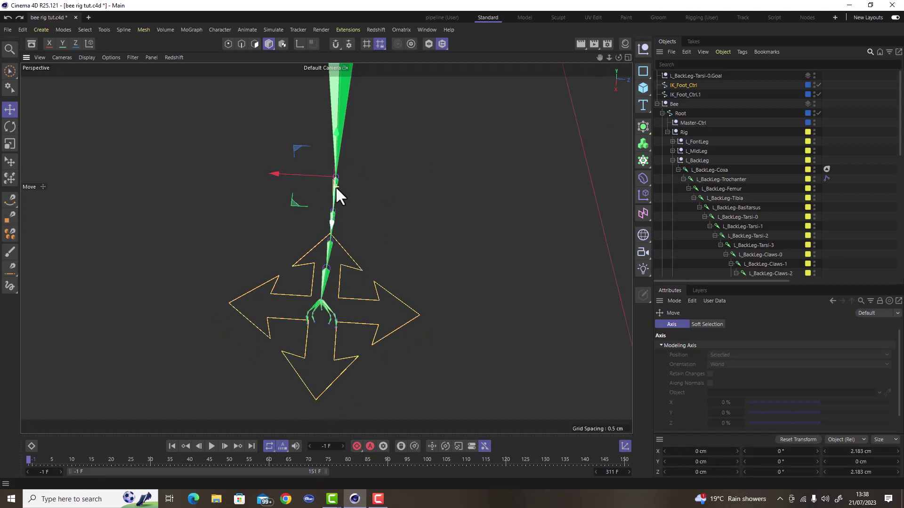
pyautogui.scroll(2, 333, 198)
pyautogui.scroll(-1, 333, 198)
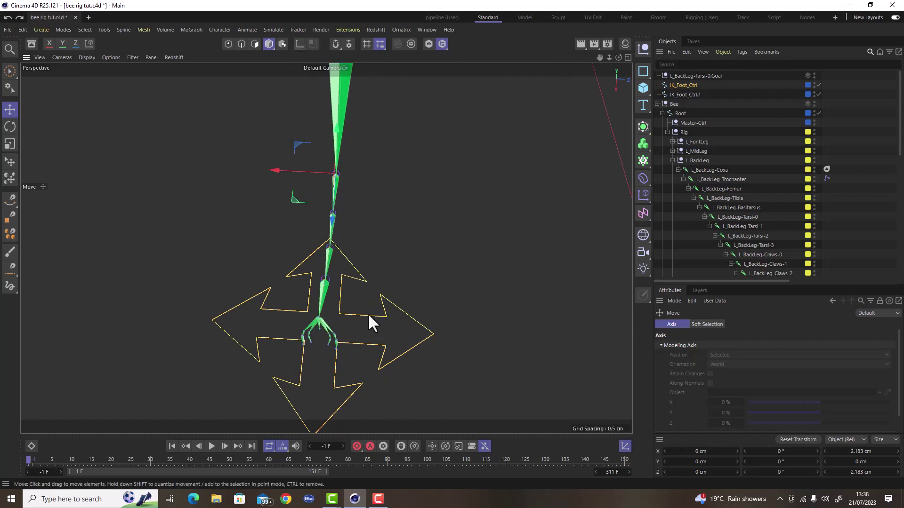
pyautogui.keyDown('alt'); pyautogui.moveTo(368, 313); pyautogui.dragTo(301, 304); pyautogui.keyUp('alt')
pyautogui.scroll(2, 375, 329)
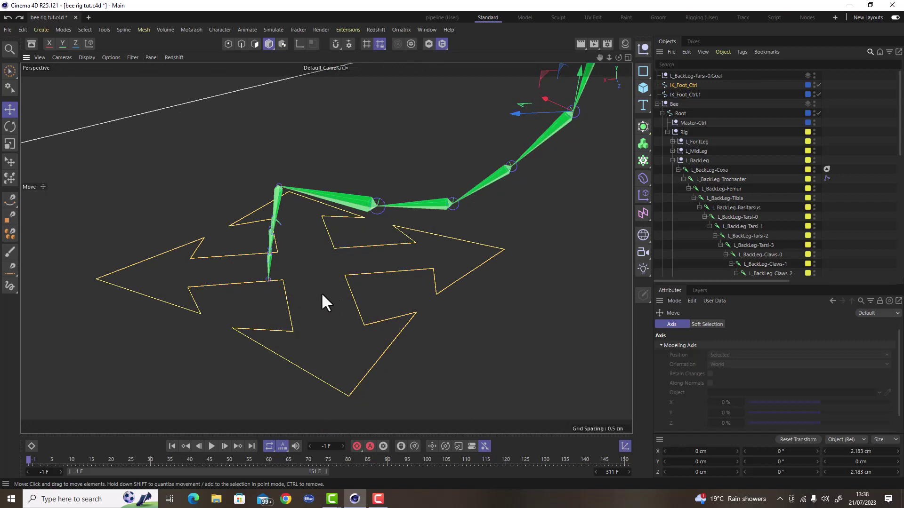
pyautogui.scroll(-6, 322, 295)
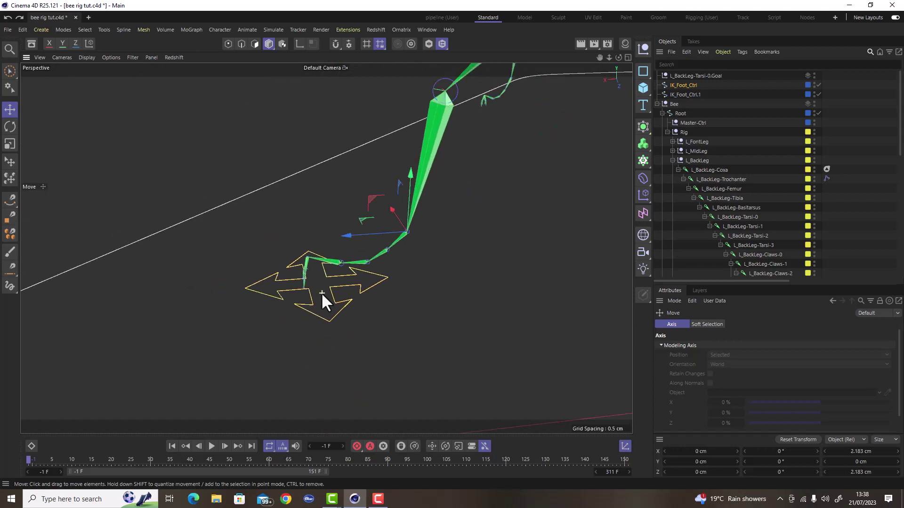
pyautogui.scroll(-5, 322, 292)
# - Inspect the back foot's joint chain, selecting L_BackLeg-Tarsi-0 and L_BackLeg-Claws-0 in turn
pyautogui.keyDown('alt'); pyautogui.moveTo(430, 290); pyautogui.dragTo(366, 202, button='middle'); pyautogui.keyUp('alt')
pyautogui.keyDown('alt'); pyautogui.moveTo(365, 202); pyautogui.dragTo(393, 252); pyautogui.keyUp('alt')
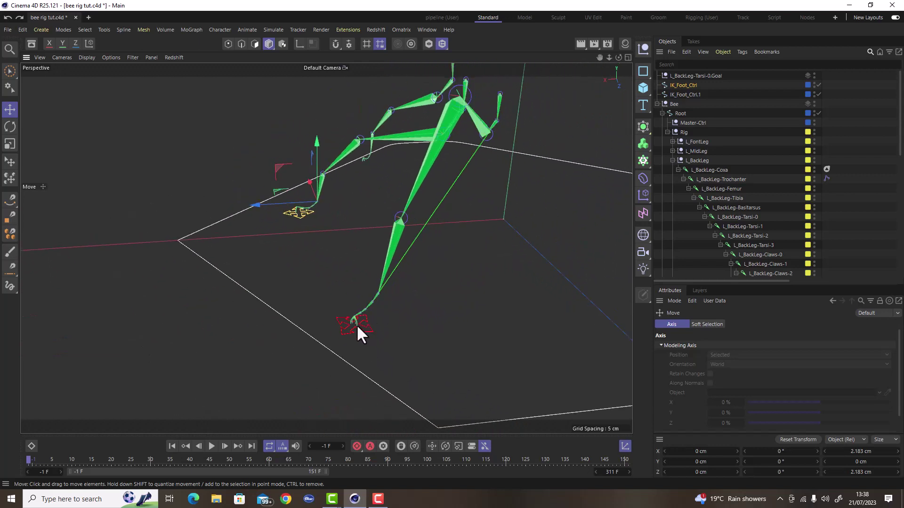
pyautogui.scroll(8, 365, 326)
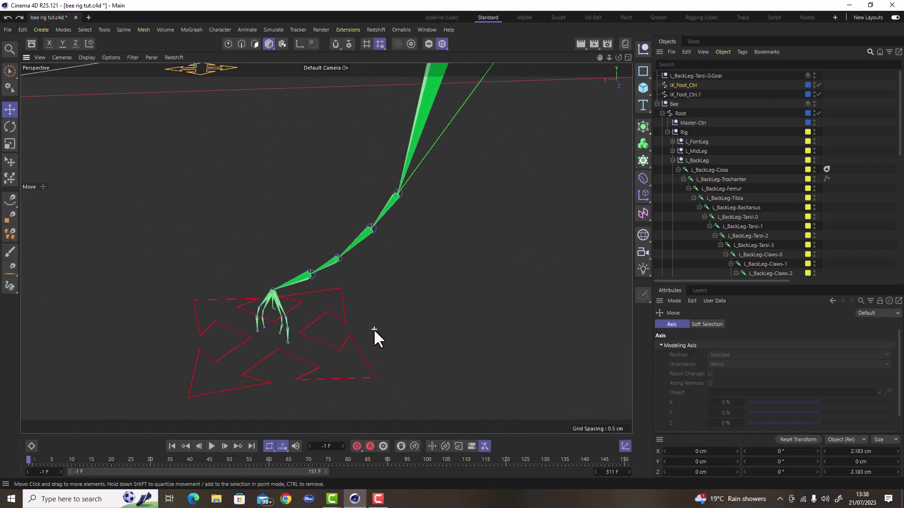
pyautogui.scroll(-3, 373, 329)
pyautogui.scroll(5, 396, 231)
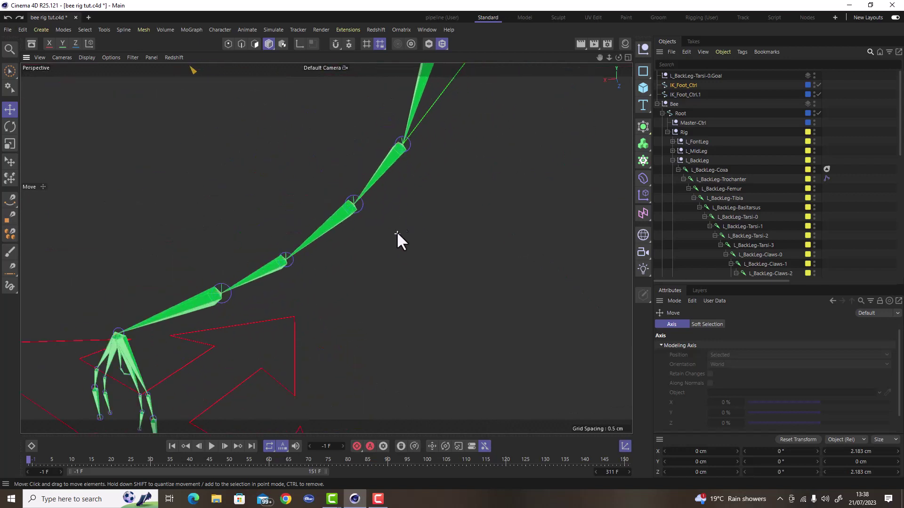
pyautogui.click(388, 164)
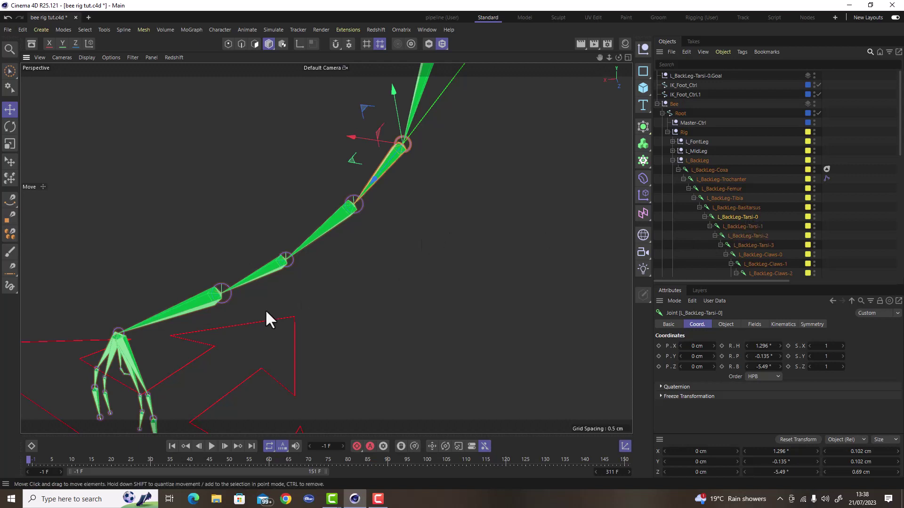
pyautogui.scroll(5, 113, 343)
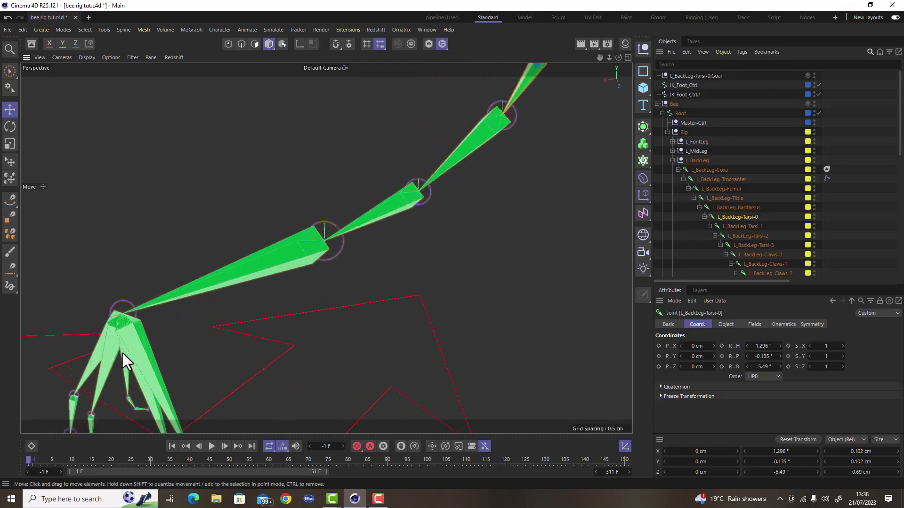
pyautogui.click(124, 357)
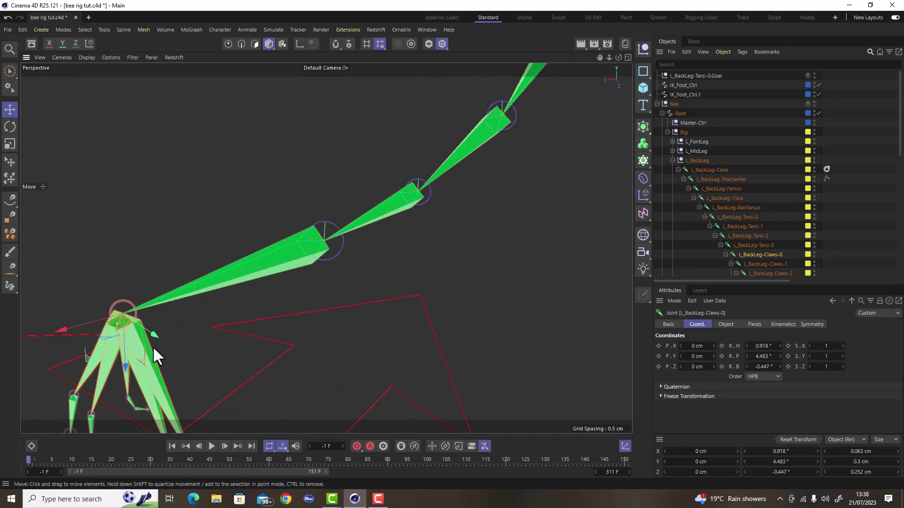
pyautogui.scroll(-5, 152, 346)
pyautogui.scroll(5, 135, 357)
pyautogui.scroll(-2, 135, 357)
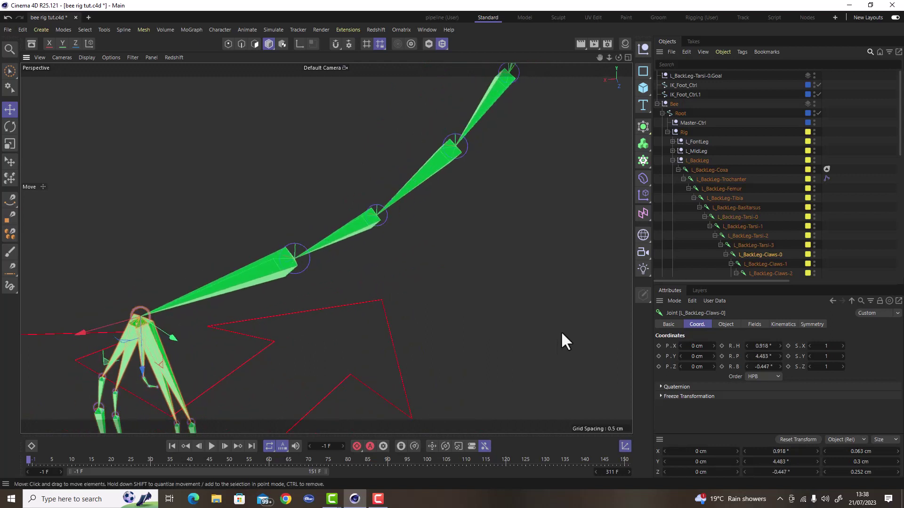
# - Switch to the pipeline layout and create an IK chain from L_BackLeg-Tarsi-0 to L_BackLeg-Claws-0
pyautogui.keyDown('alt'); pyautogui.moveTo(330, 291); pyautogui.dragTo(389, 248); pyautogui.keyUp('alt')
pyautogui.click(469, 121)
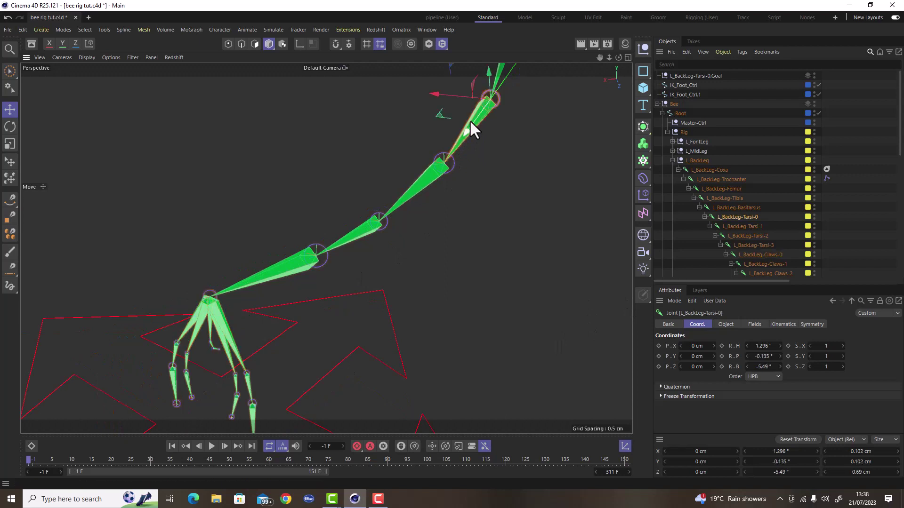
pyautogui.keyDown('ctrl'); pyautogui.click(776, 253); pyautogui.keyUp('ctrl')
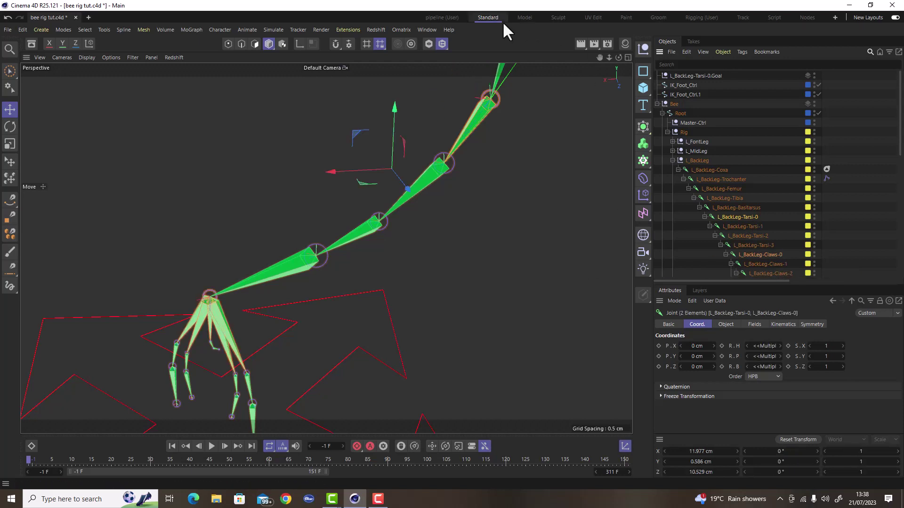
pyautogui.click(442, 17)
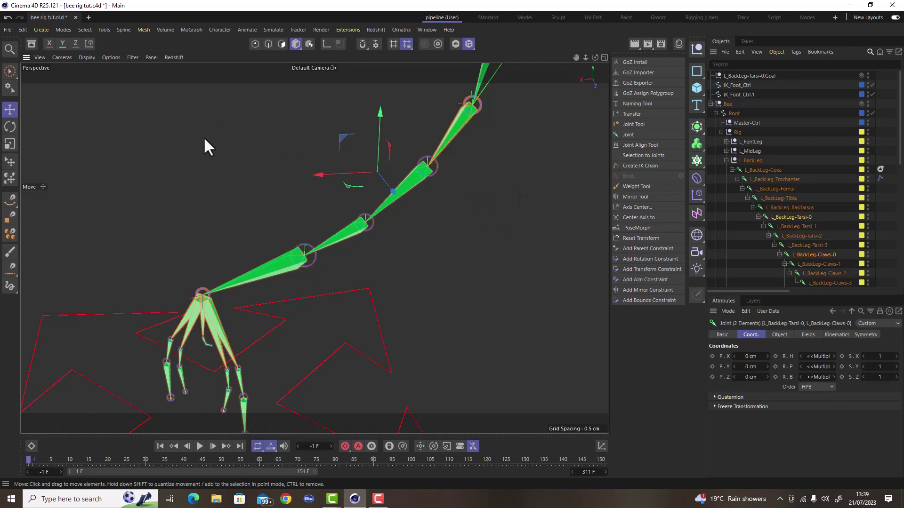
pyautogui.click(219, 30)
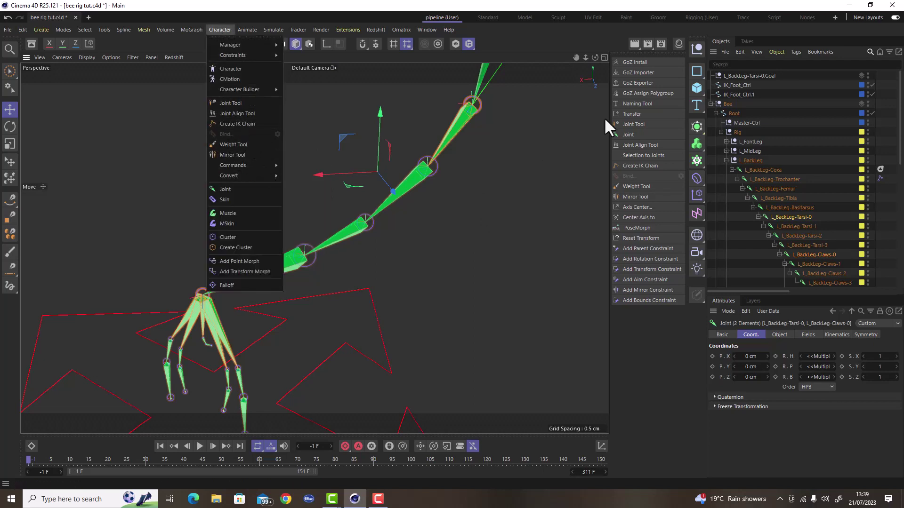
pyautogui.click(582, 4)
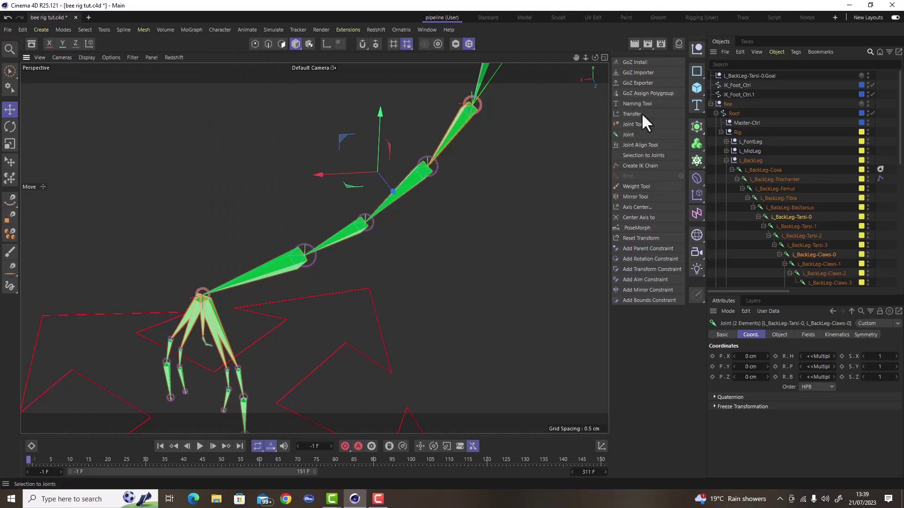
pyautogui.click(637, 164)
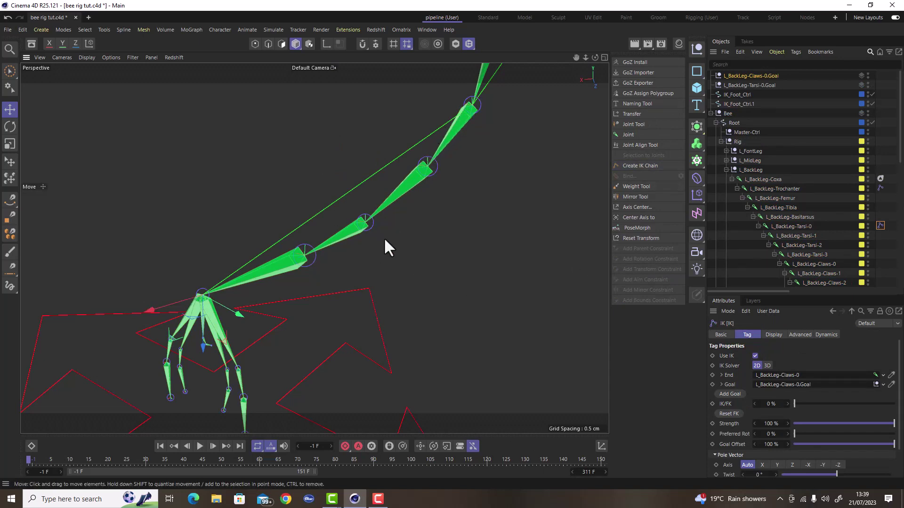
# - Enlarge the layer list area and make the Meshes layer visible to compare the back foot's mesh with its joints
pyautogui.scroll(-2, 382, 236)
pyautogui.scroll(-2, 383, 237)
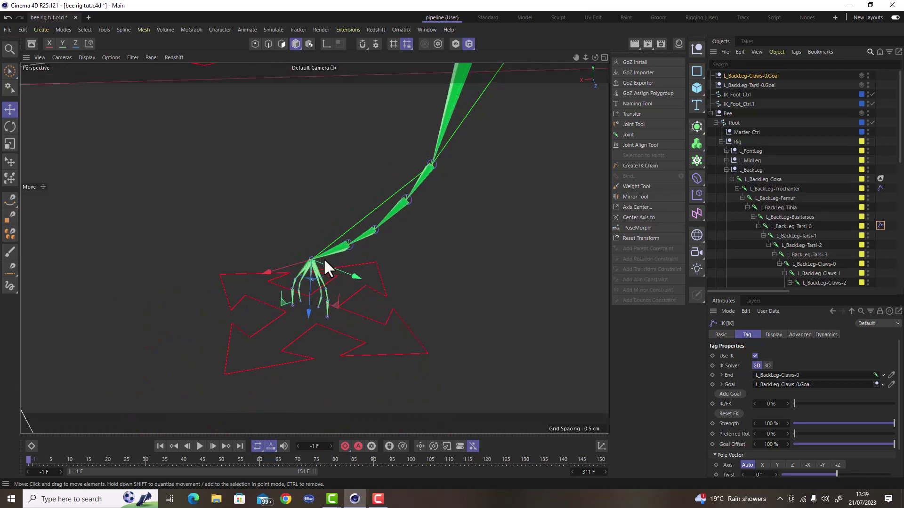
pyautogui.scroll(3, 315, 265)
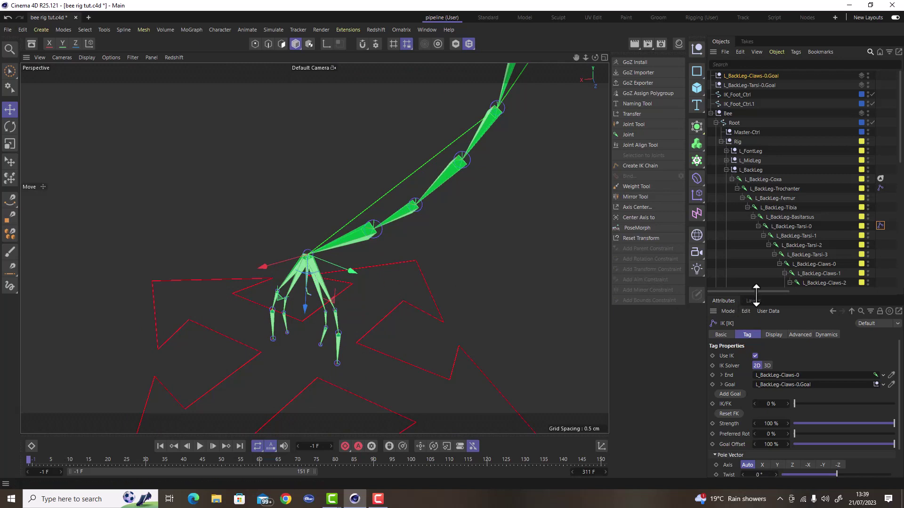
pyautogui.moveTo(753, 294); pyautogui.dragTo(752, 227)
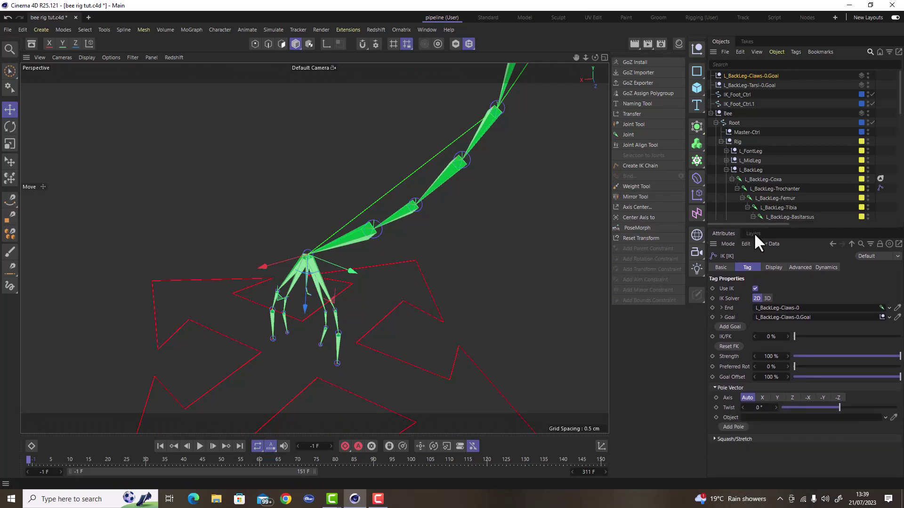
pyautogui.click(753, 234)
pyautogui.click(769, 288)
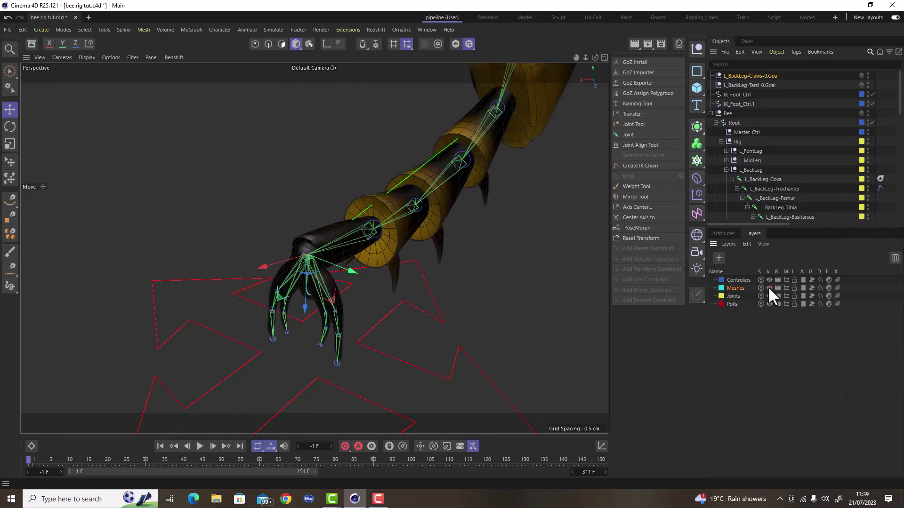
# - Select the leg mesh in edge mode and pick the edge loop outlining the back foot's claws
pyautogui.click(315, 243)
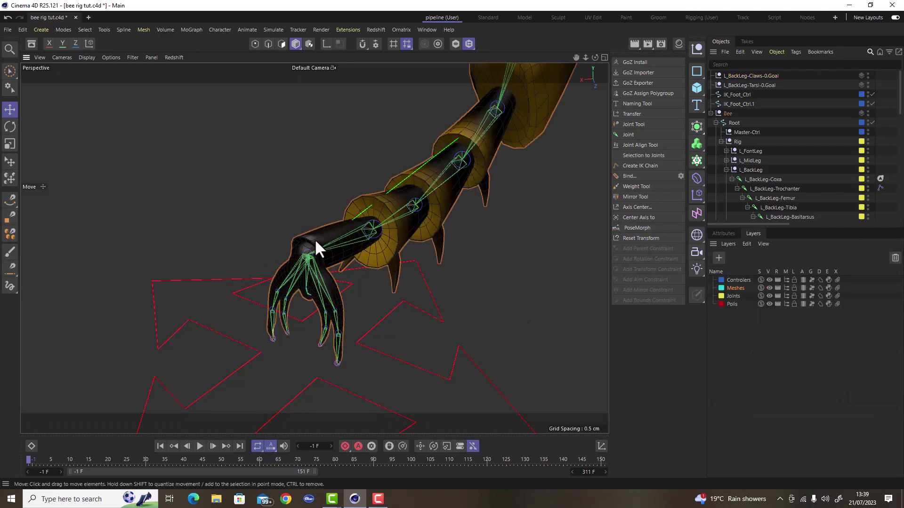
pyautogui.keyDown('alt'); pyautogui.moveTo(315, 239); pyautogui.dragTo(282, 279); pyautogui.keyUp('alt')
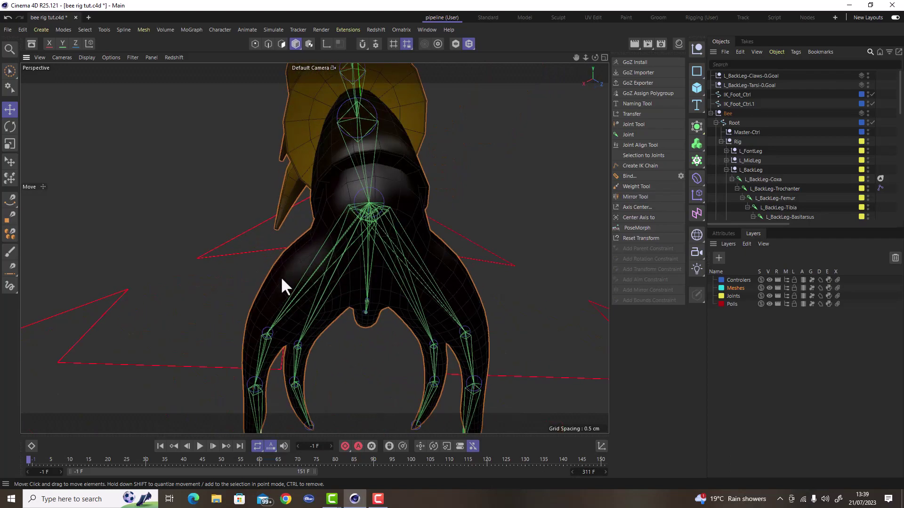
pyautogui.click(268, 43)
pyautogui.keyDown('alt'); pyautogui.moveTo(357, 223); pyautogui.dragTo(418, 276); pyautogui.keyUp('alt')
pyautogui.scroll(5, 314, 240)
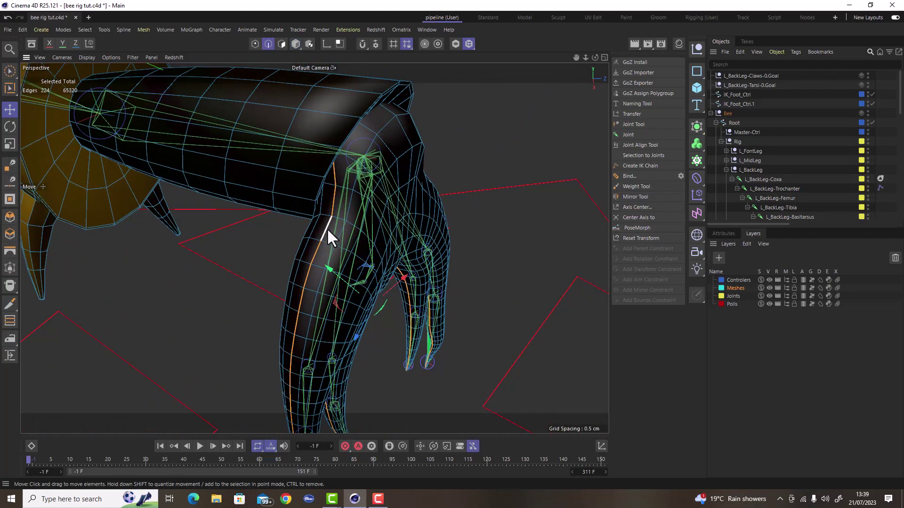
pyautogui.keyDown('alt'); pyautogui.moveTo(320, 264); pyautogui.dragTo(341, 181); pyautogui.keyUp('alt')
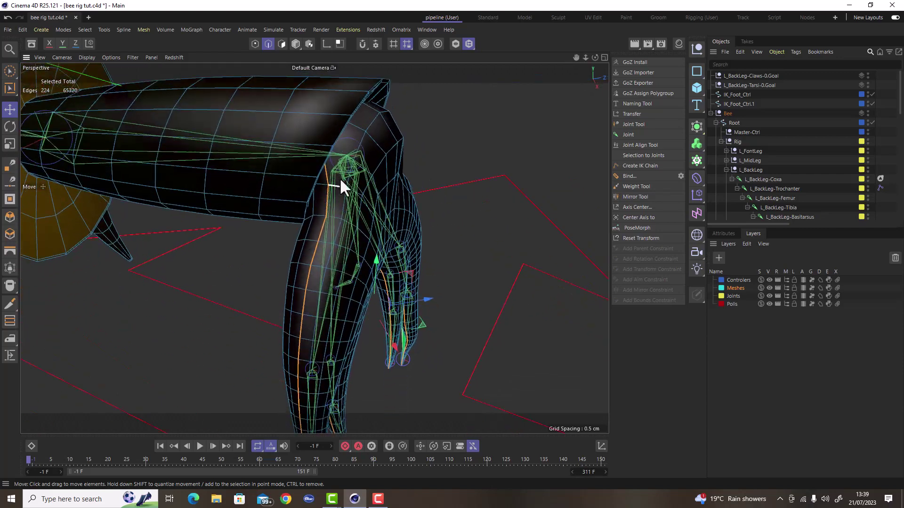
pyautogui.click(359, 138)
pyautogui.doubleClick(322, 228)
# - Examine the selected edge loop around the back foot's claws from several angles
pyautogui.scroll(-5, 322, 228)
pyautogui.keyDown('alt'); pyautogui.moveTo(338, 250); pyautogui.dragTo(191, 239); pyautogui.keyUp('alt')
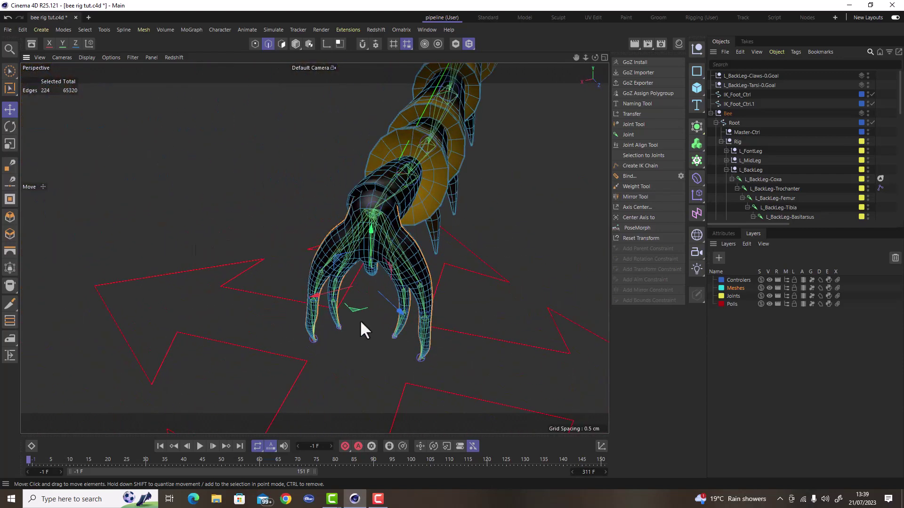
pyautogui.scroll(5, 441, 344)
pyautogui.scroll(5, 422, 337)
pyautogui.scroll(-6, 422, 331)
pyautogui.keyDown('alt'); pyautogui.moveTo(423, 325); pyautogui.dragTo(369, 259); pyautogui.keyUp('alt')
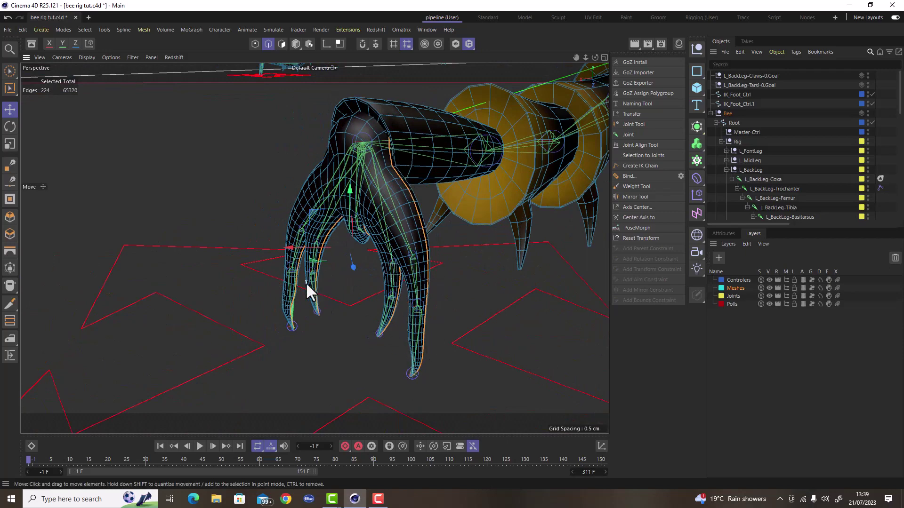
pyautogui.keyDown('alt'); pyautogui.moveTo(306, 282); pyautogui.dragTo(459, 313); pyautogui.keyUp('alt')
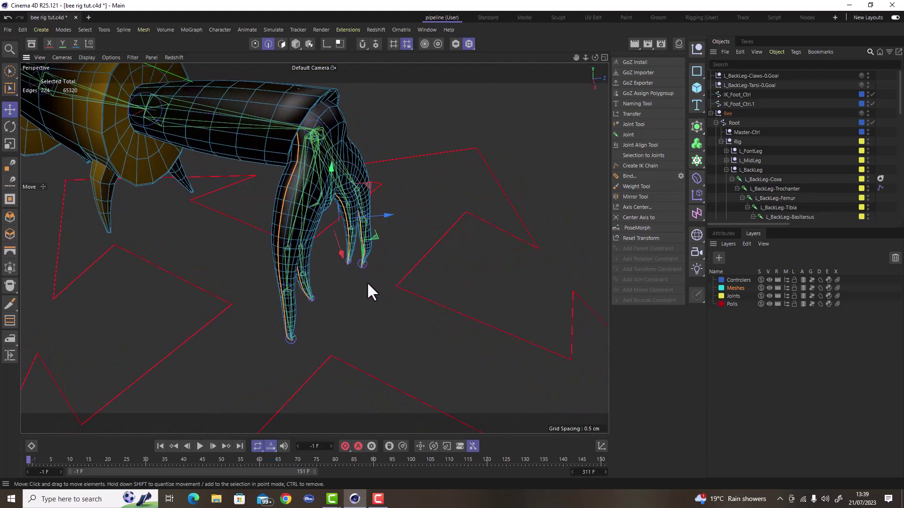
pyautogui.keyDown('alt'); pyautogui.moveTo(367, 283); pyautogui.dragTo(375, 314, button='middle'); pyautogui.keyUp('alt')
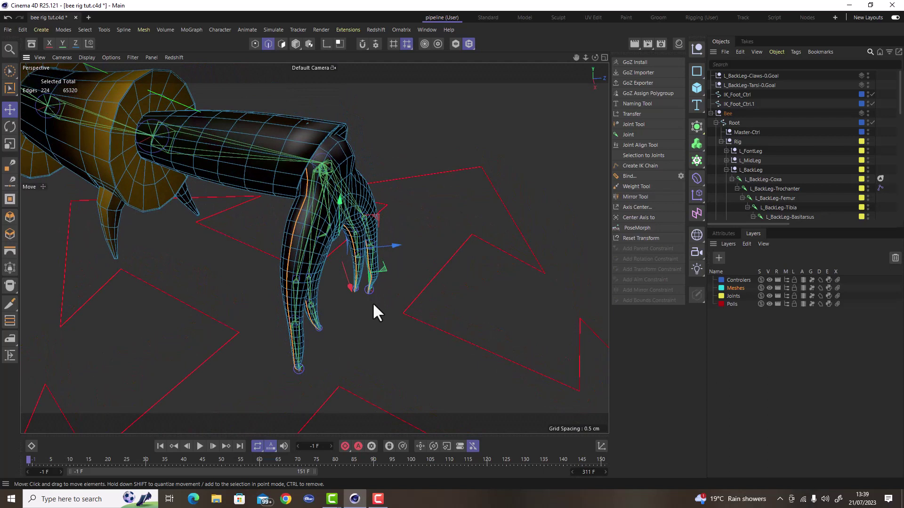
# - Convert the selected claw edge loop to a spline and return to model mode
pyautogui.click(146, 28)
pyautogui.click(196, 161)
pyautogui.click(296, 44)
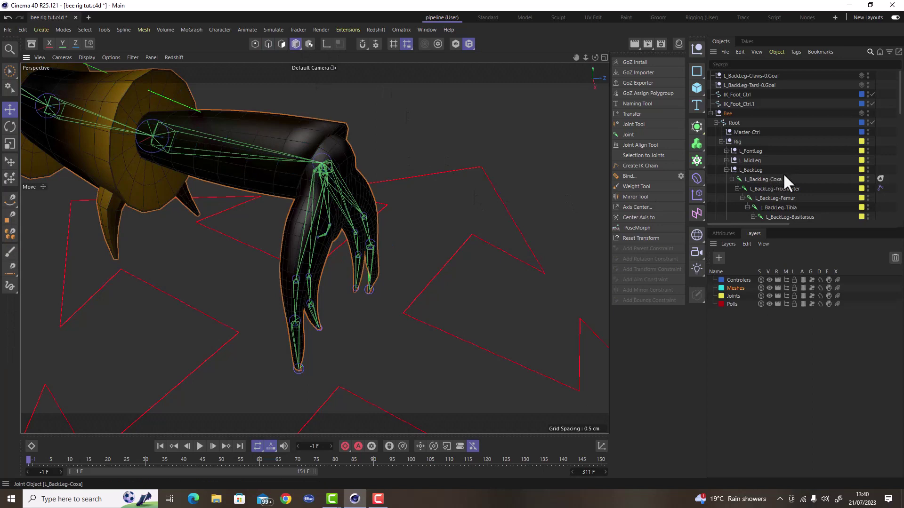
# - Find Abdomen - Legs.Spline under the Abdomen - Legs mesh and move it to the top of the object hierarchy
pyautogui.scroll(-5, 780, 137)
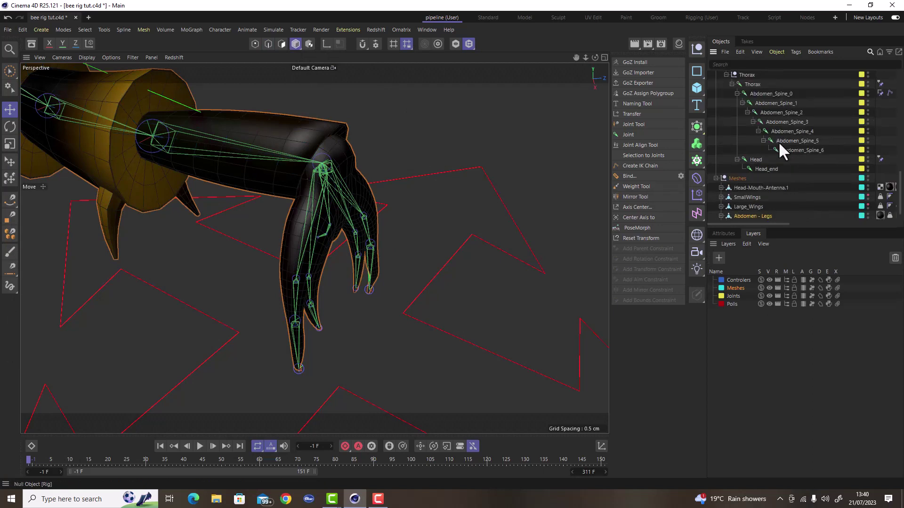
pyautogui.scroll(-2, 770, 156)
pyautogui.click(721, 197)
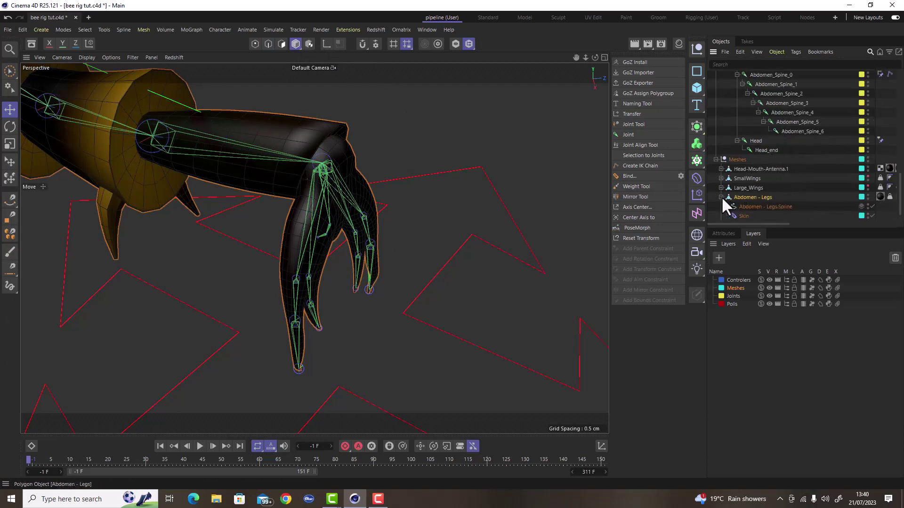
pyautogui.click(763, 208)
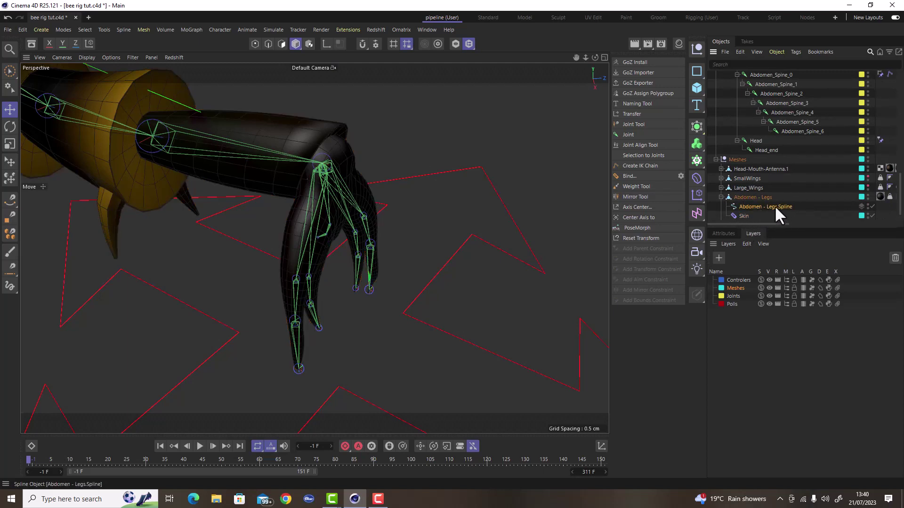
pyautogui.moveTo(775, 205); pyautogui.dragTo(769, 72)
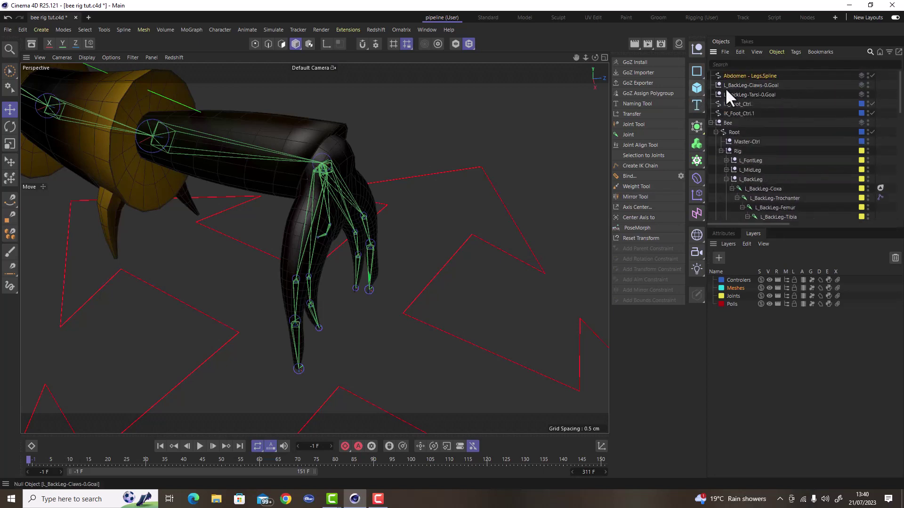
# - Rename the extracted spline as L_BackClaw_IKGoal
pyautogui.doubleClick(738, 77)
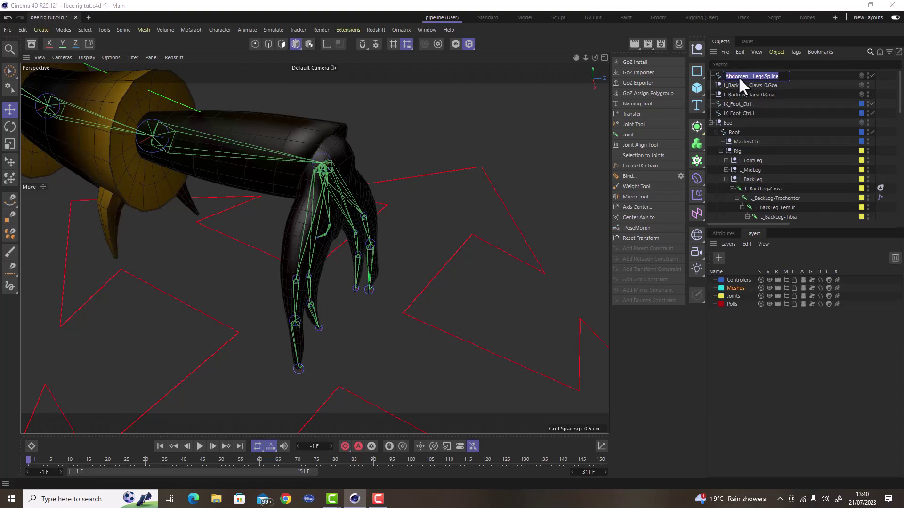
pyautogui.write('L_BackClaw_IKG')
pyautogui.write('oal')
pyautogui.press('Return')
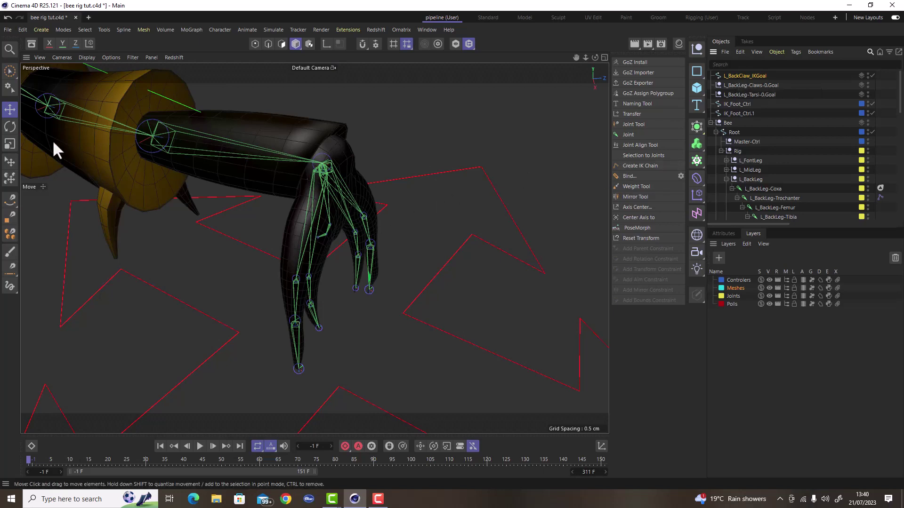
# - Hide the Meshes layer to see the L_BackClaw_IKGoal spline against the back foot's joints
pyautogui.click(743, 85)
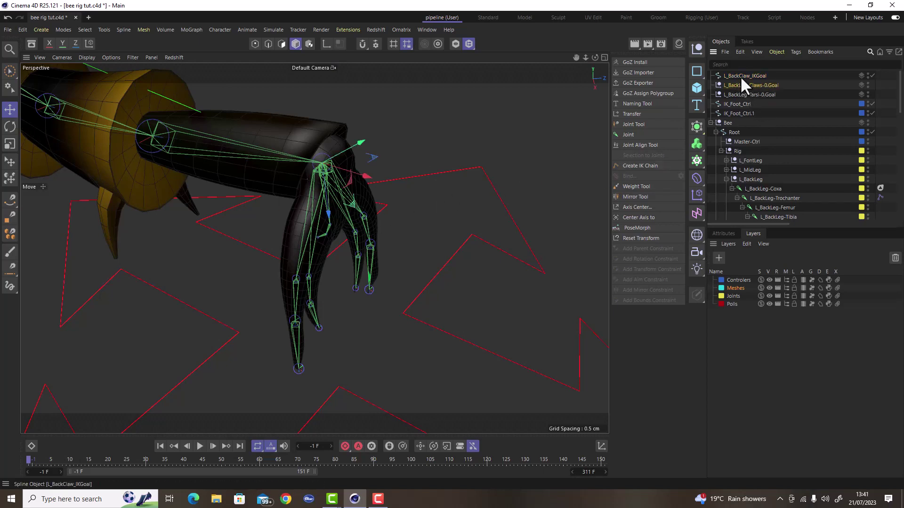
pyautogui.click(740, 76)
pyautogui.scroll(-4, 403, 214)
pyautogui.scroll(-14, 377, 224)
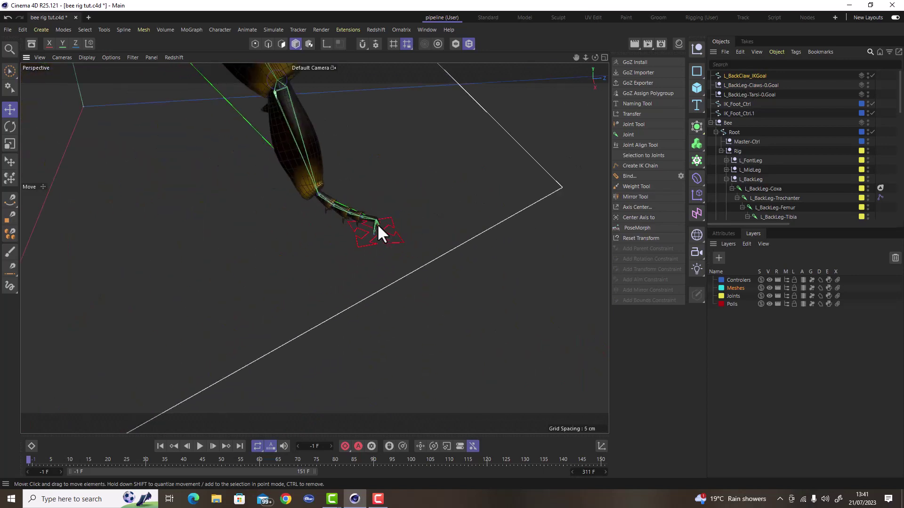
pyautogui.scroll(5, 377, 224)
pyautogui.scroll(2, 377, 224)
pyautogui.click(769, 288)
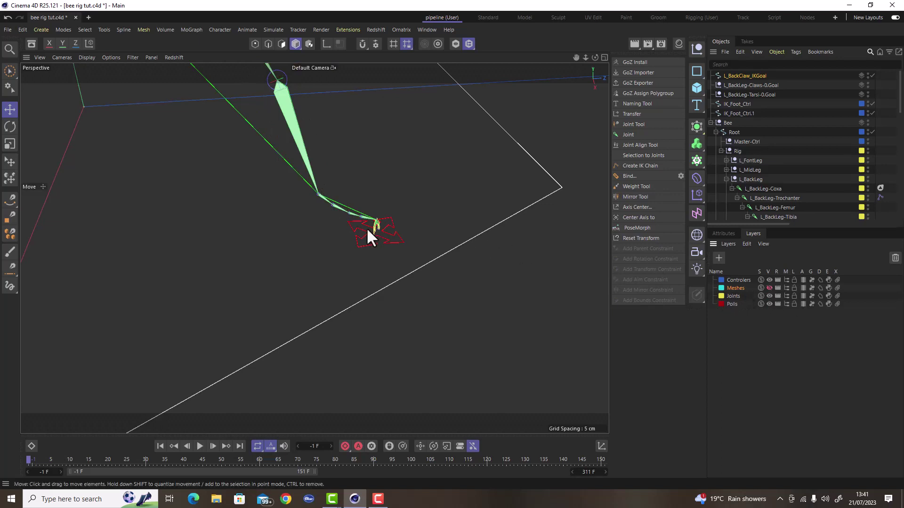
pyautogui.scroll(8, 377, 225)
pyautogui.scroll(1, 380, 224)
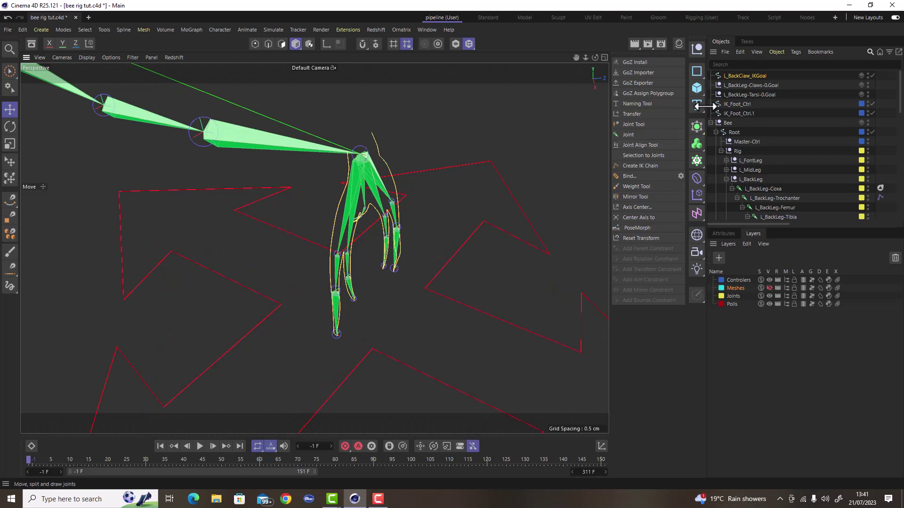
# - Center the axis of the L_BackClaw_IKGoal spline on all its points using Axis Center
pyautogui.click(738, 77)
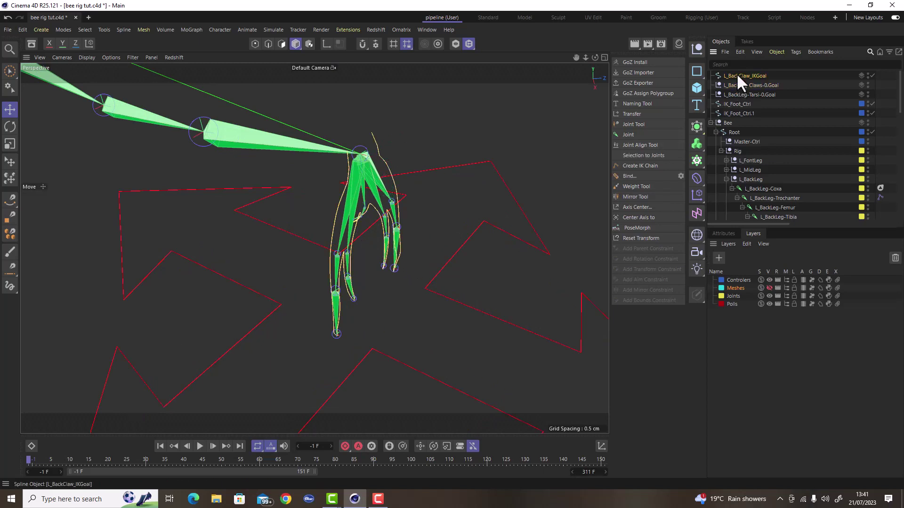
pyautogui.moveTo(368, 272)
pyautogui.keyDown('alt'); pyautogui.mouseDown()
pyautogui.moveTo(470, 230)
pyautogui.moveTo(332, 248)
pyautogui.moveTo(268, 245)
pyautogui.moveTo(328, 272)
pyautogui.moveTo(372, 239)
pyautogui.moveTo(356, 258)
pyautogui.moveTo(364, 264)
pyautogui.moveTo(401, 251)
pyautogui.moveTo(360, 259)
pyautogui.mouseUp(); pyautogui.keyUp('alt')
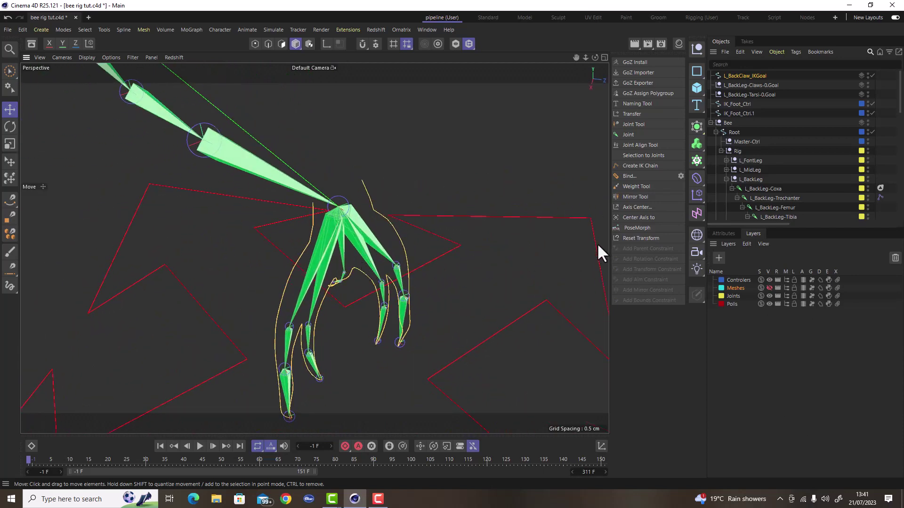
pyautogui.click(640, 207)
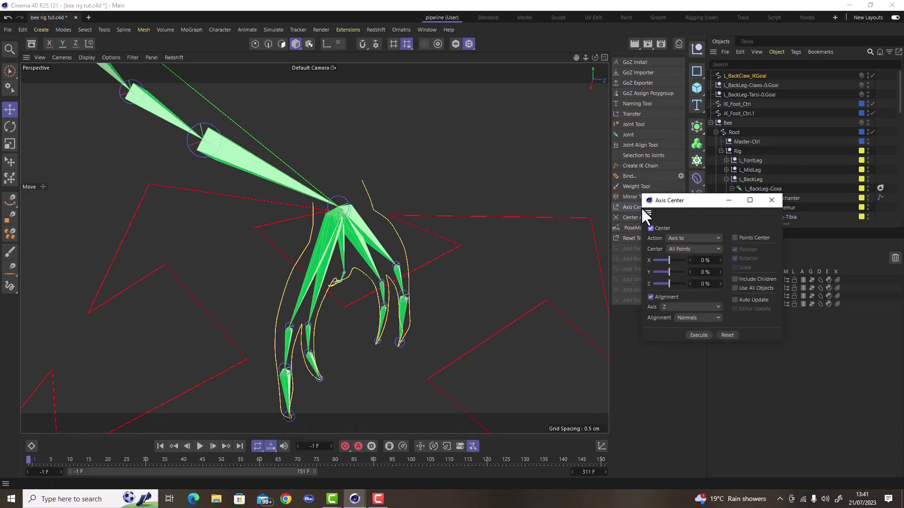
pyautogui.moveTo(696, 196); pyautogui.dragTo(480, 105)
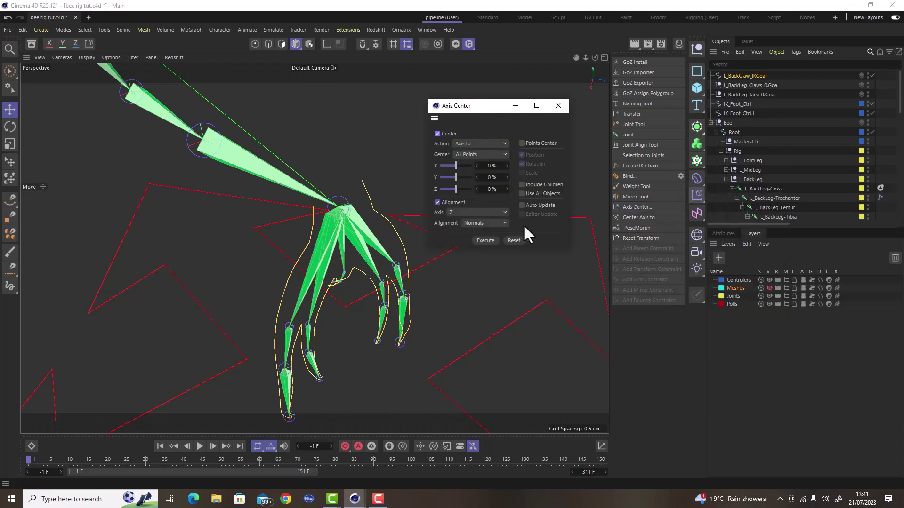
pyautogui.click(487, 240)
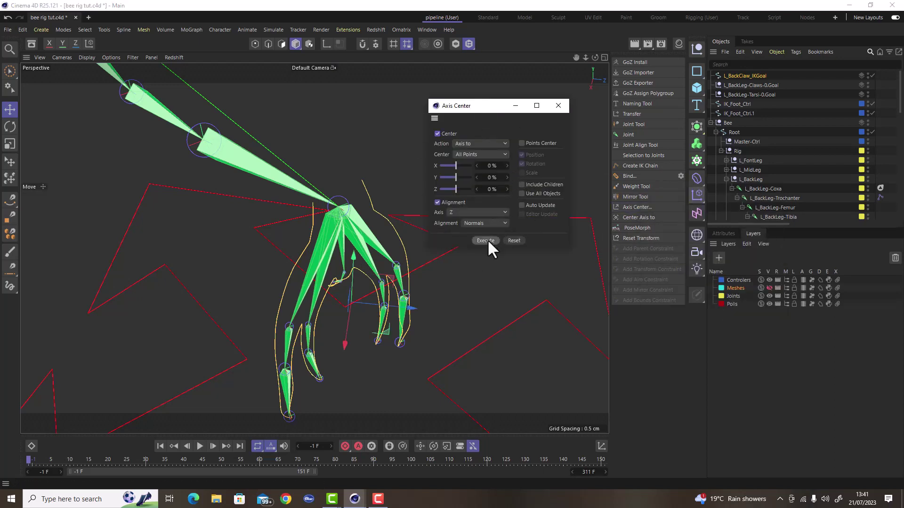
pyautogui.click(553, 108)
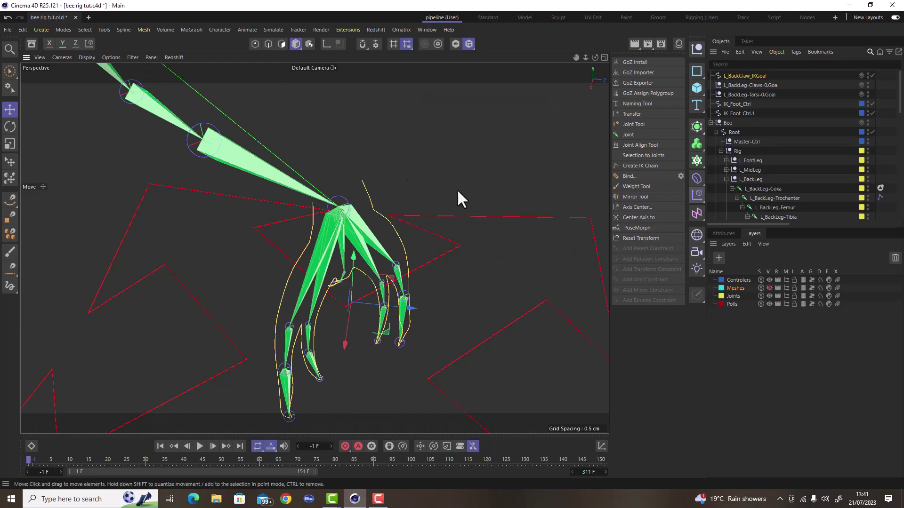
# - Enable axis modification and rotate the spline's axis around its Y axis to line up with the claws' facing direction
pyautogui.keyDown('alt'); pyautogui.moveTo(368, 284); pyautogui.dragTo(329, 317); pyautogui.keyUp('alt')
pyautogui.scroll(5, 332, 312)
pyautogui.scroll(-3, 331, 313)
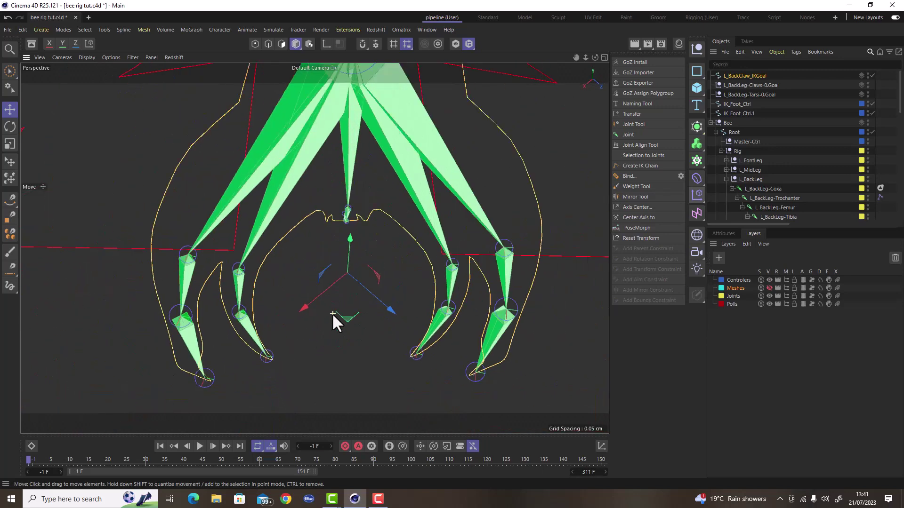
pyautogui.keyDown('alt'); pyautogui.moveTo(343, 306); pyautogui.dragTo(342, 301); pyautogui.keyUp('alt')
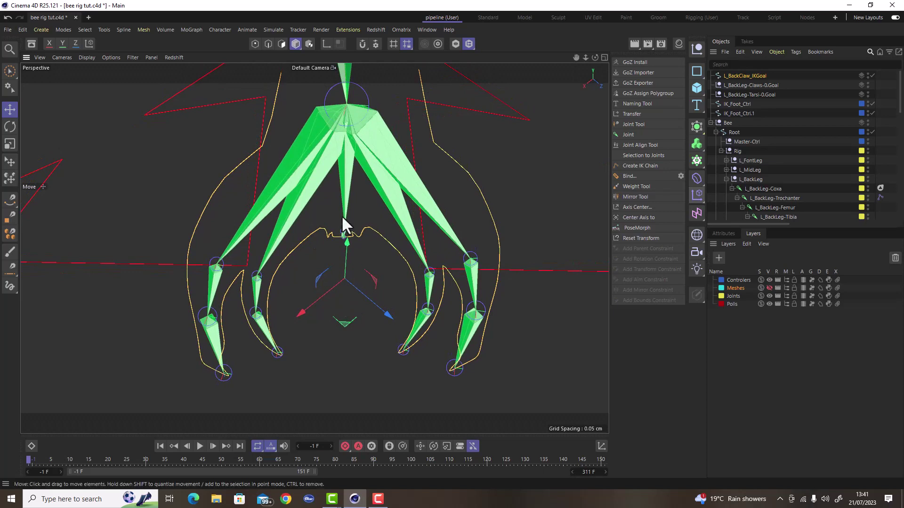
pyautogui.click(324, 43)
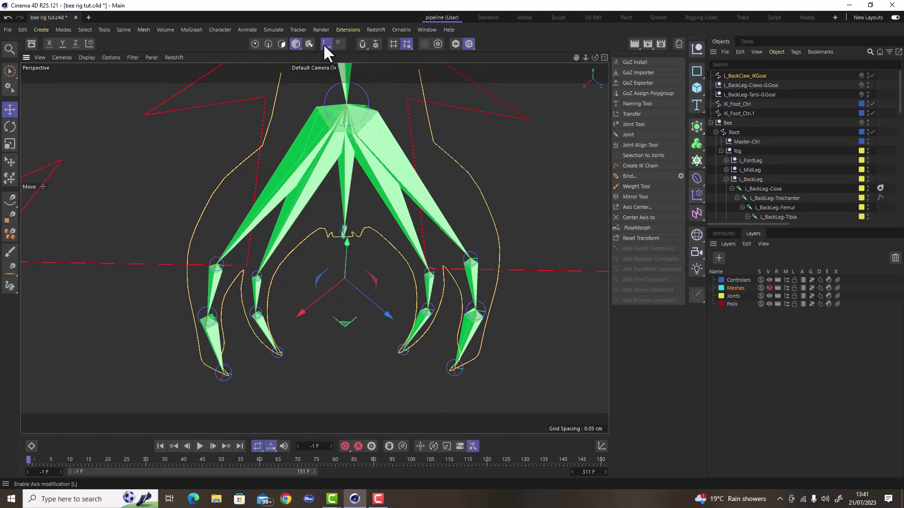
pyautogui.press('r')
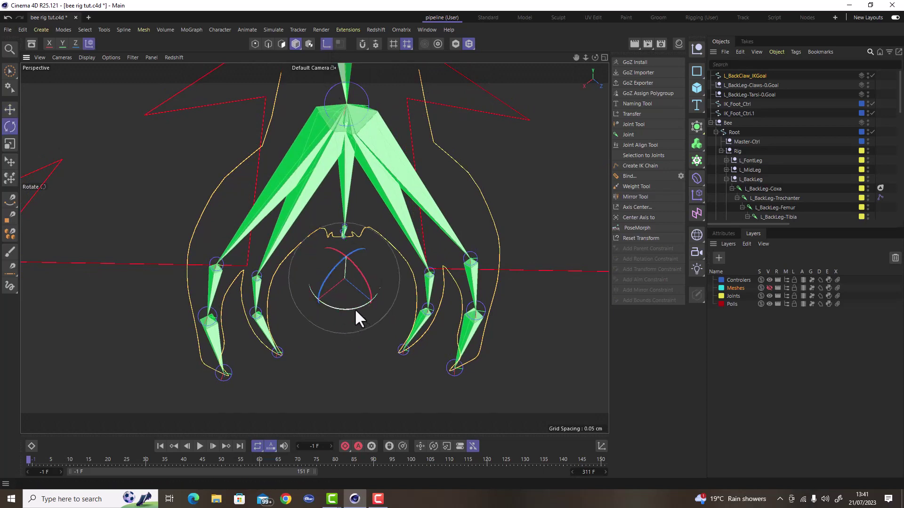
pyautogui.moveTo(354, 309); pyautogui.dragTo(322, 308)
pyautogui.click(10, 109)
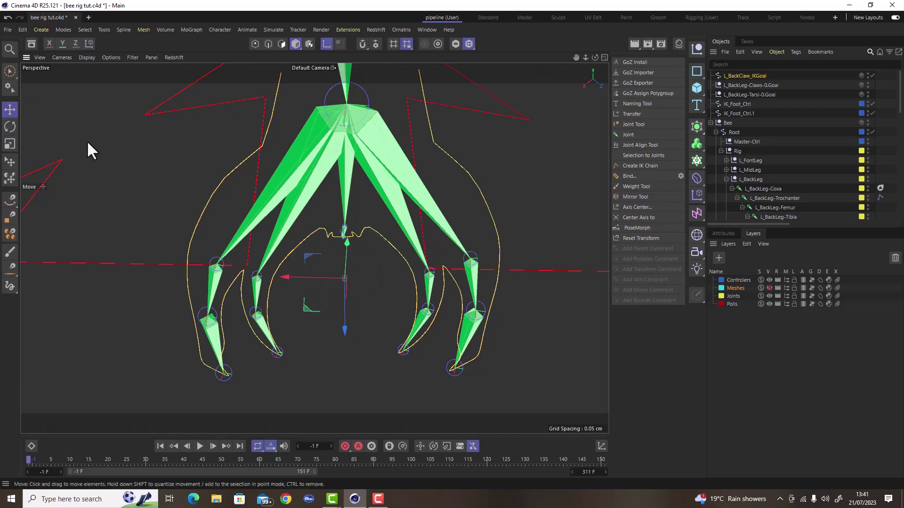
pyautogui.moveTo(346, 286)
pyautogui.keyDown('alt'); pyautogui.mouseDown()
pyautogui.moveTo(387, 250)
pyautogui.moveTo(431, 235)
pyautogui.moveTo(353, 270)
pyautogui.mouseUp(); pyautogui.keyUp('alt')
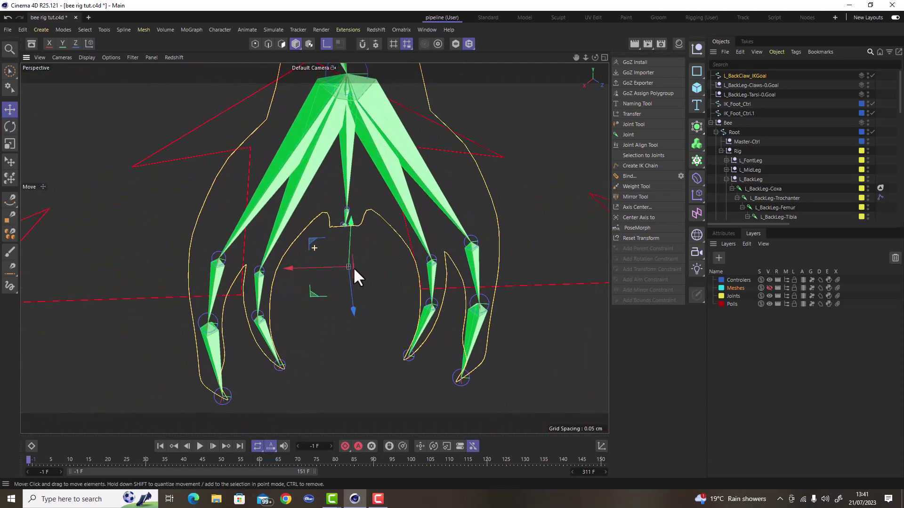
# - Select all points of the L_BackClaw_IKGoal spline
pyautogui.keyDown('alt'); pyautogui.moveTo(359, 314); pyautogui.dragTo(438, 262); pyautogui.keyUp('alt')
pyautogui.scroll(5, 348, 259)
pyautogui.scroll(-4, 349, 259)
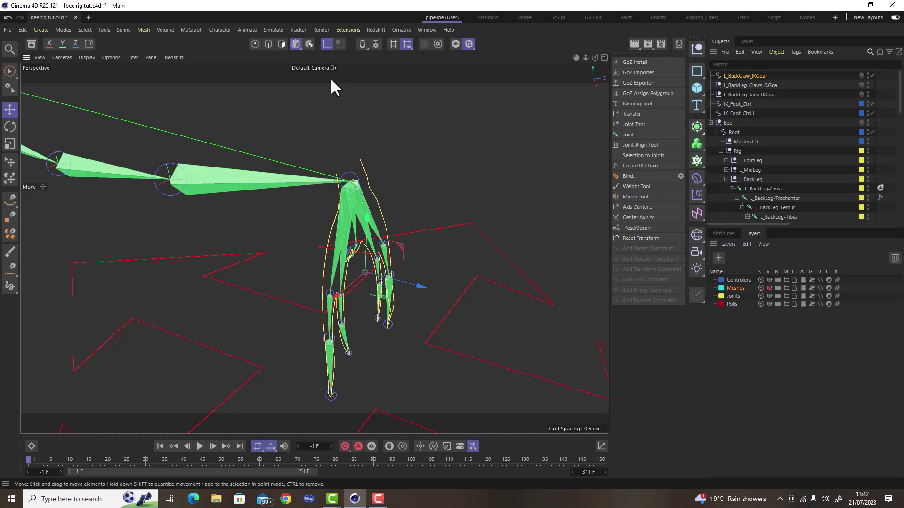
pyautogui.click(254, 44)
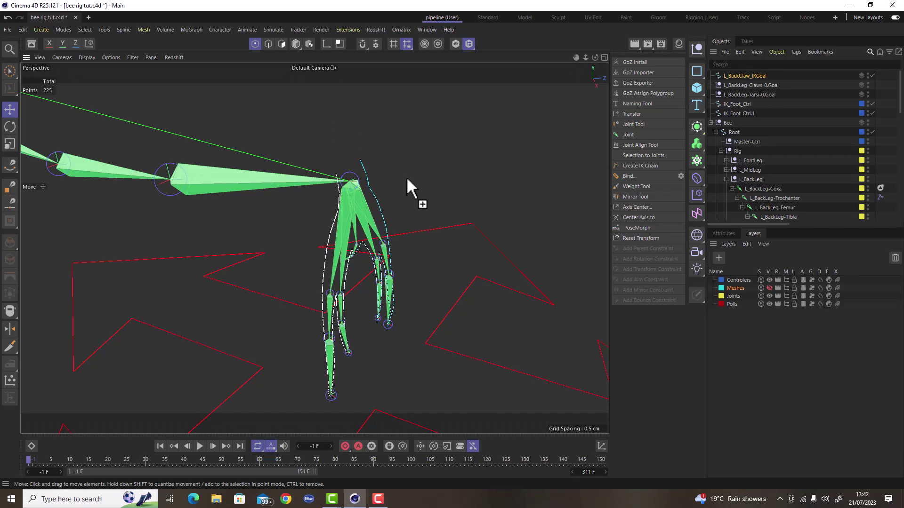
pyautogui.hotkey('ctrl', 'a')
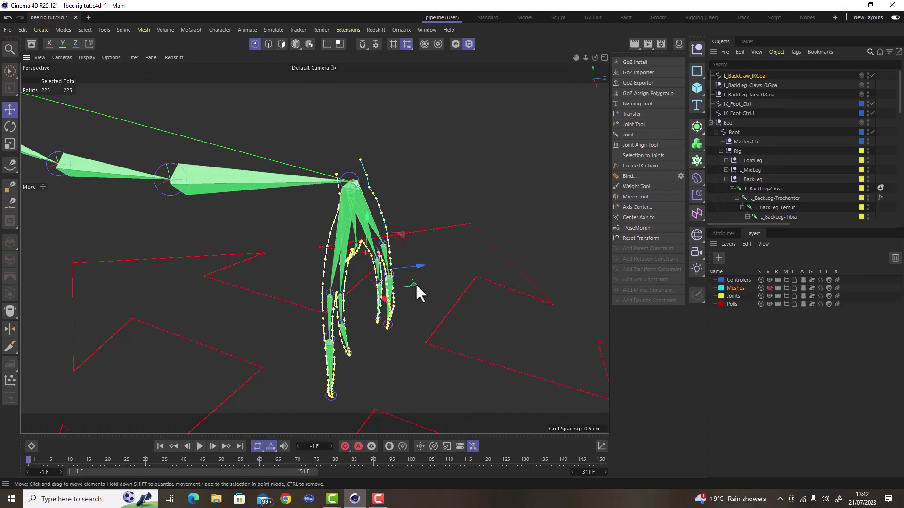
# - With axis modification enabled, rotate the axis of the selected points around Y until Z faces forward from the claws
pyautogui.keyDown('alt'); pyautogui.moveTo(383, 306); pyautogui.dragTo(351, 311); pyautogui.keyUp('alt')
pyautogui.scroll(2, 353, 311)
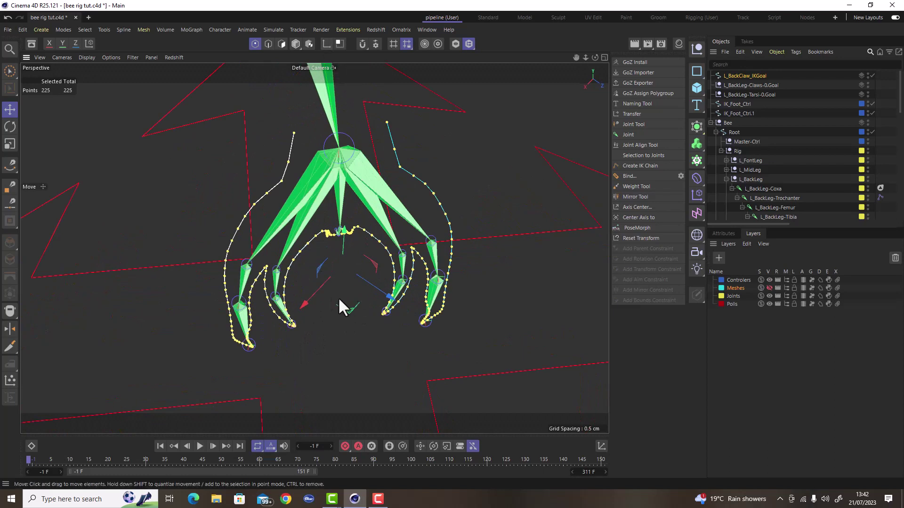
pyautogui.click(326, 44)
pyautogui.click(9, 127)
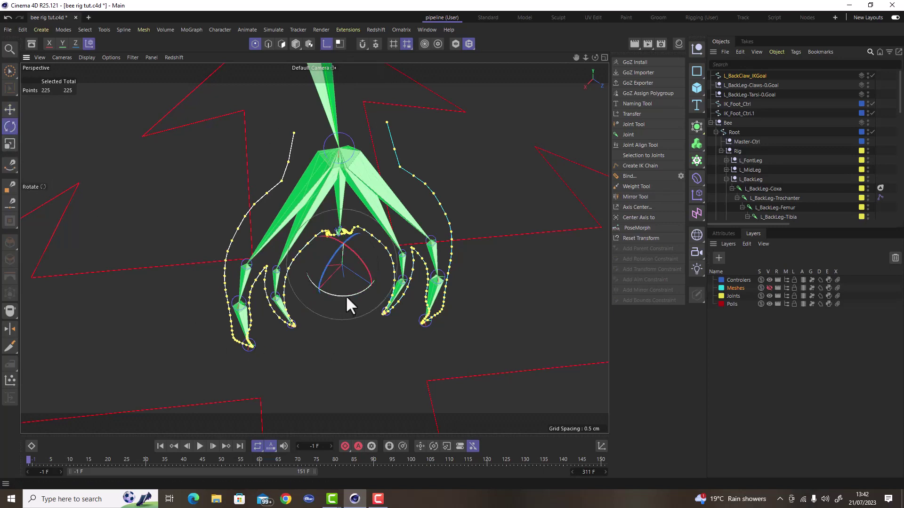
pyautogui.moveTo(345, 295); pyautogui.dragTo(311, 296)
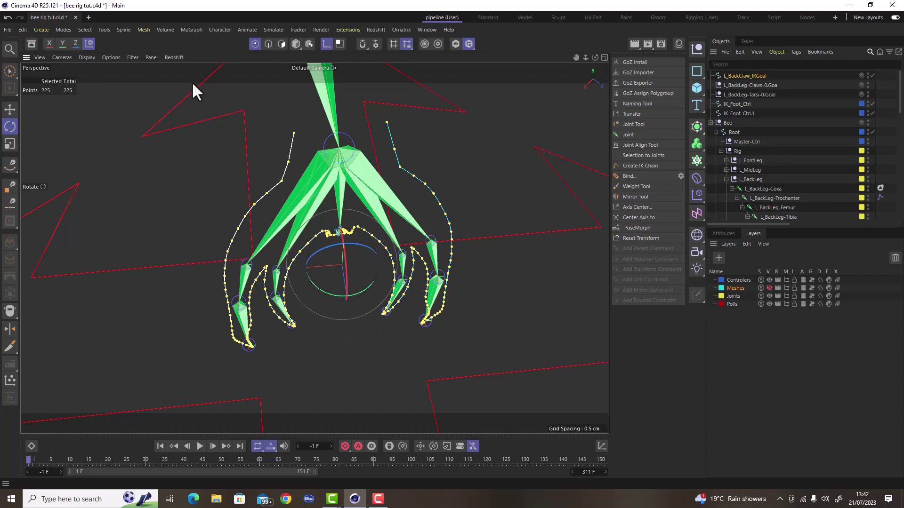
# - Move the spline's selected points forward along Z, clear of the foot, checking the clearance with the Meshes layer briefly shown
pyautogui.click(9, 108)
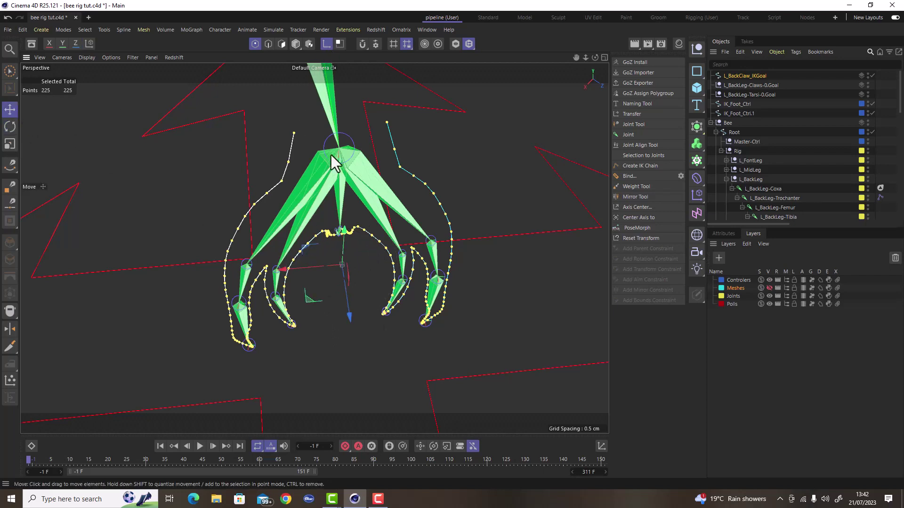
pyautogui.scroll(-2, 346, 198)
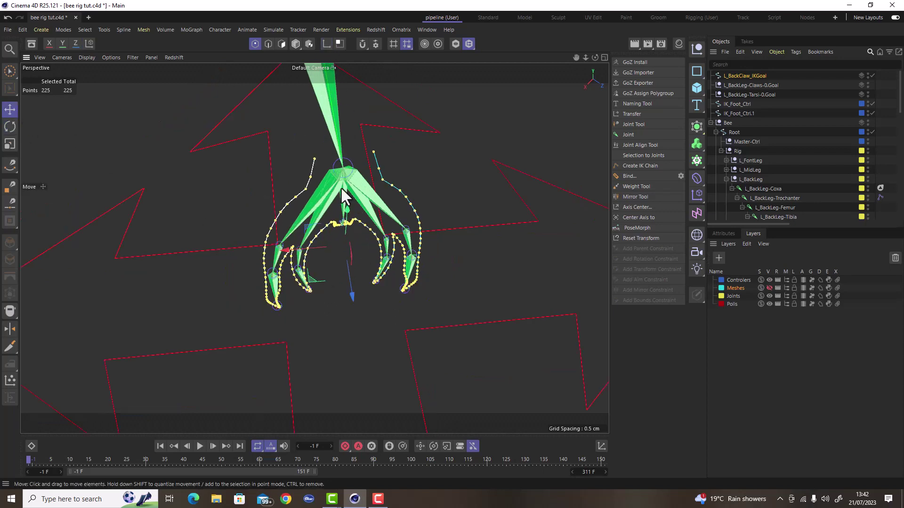
pyautogui.keyDown('alt'); pyautogui.moveTo(346, 197); pyautogui.dragTo(312, 222); pyautogui.keyUp('alt')
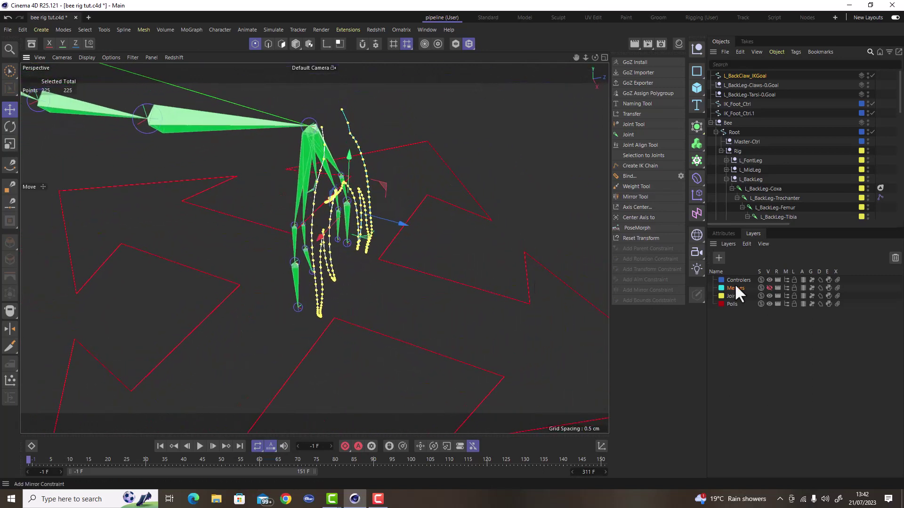
pyautogui.click(769, 287)
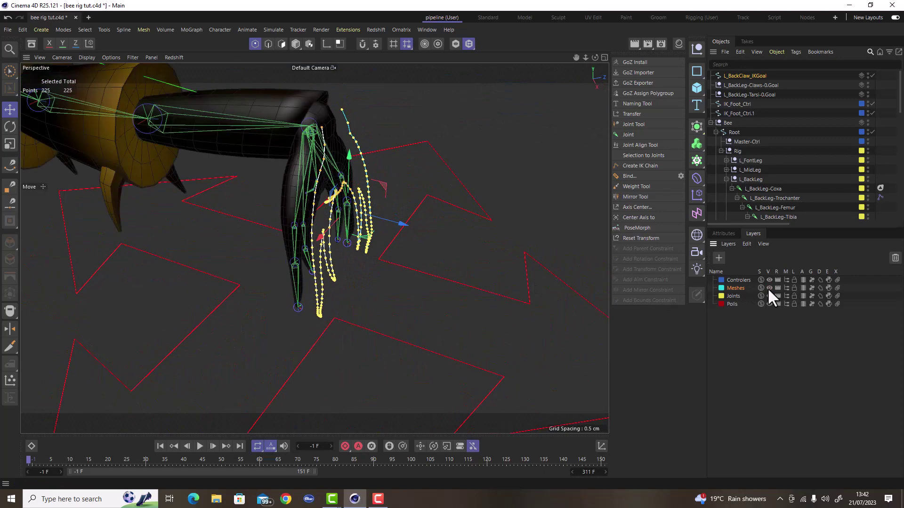
pyautogui.keyDown('alt'); pyautogui.moveTo(360, 222); pyautogui.dragTo(379, 222); pyautogui.keyUp('alt')
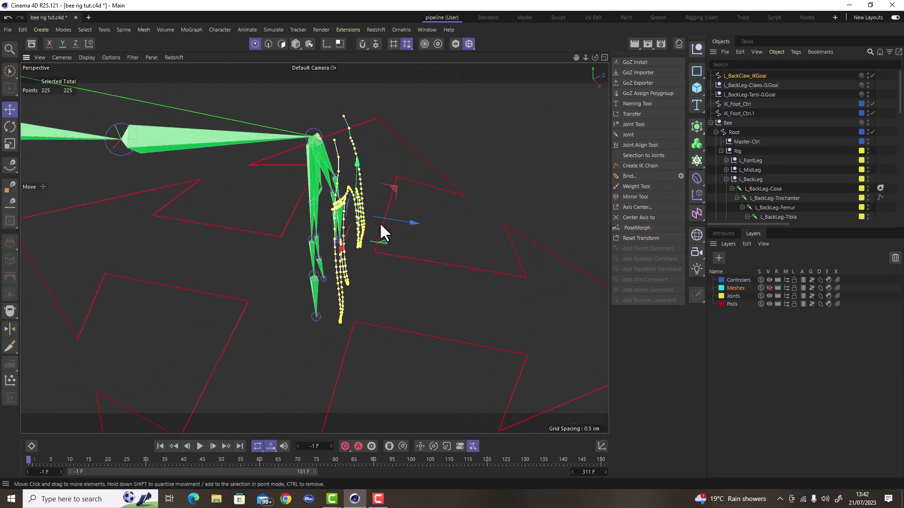
# - Return to model mode, enable snapping and snap the L_BackClaw_IKGoal spline's axis onto the joint at the base of the claws
pyautogui.click(296, 44)
pyautogui.scroll(5, 330, 200)
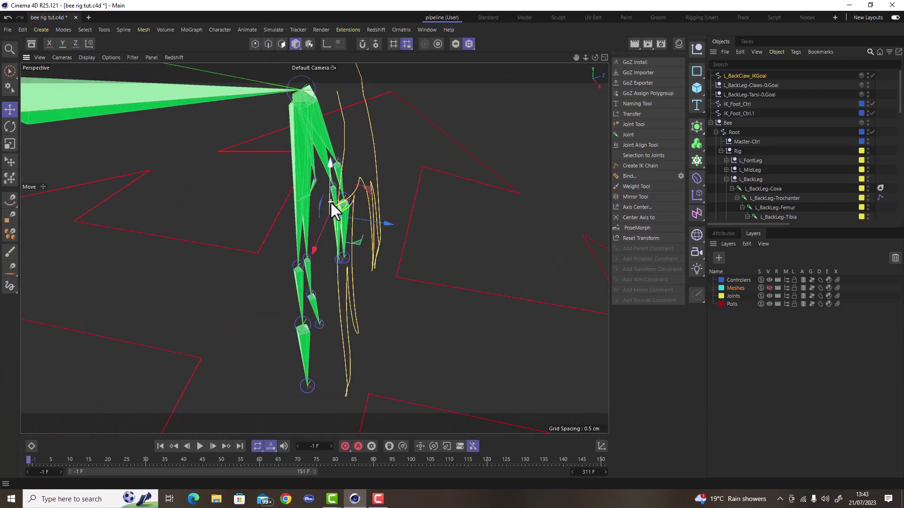
pyautogui.scroll(-4, 331, 212)
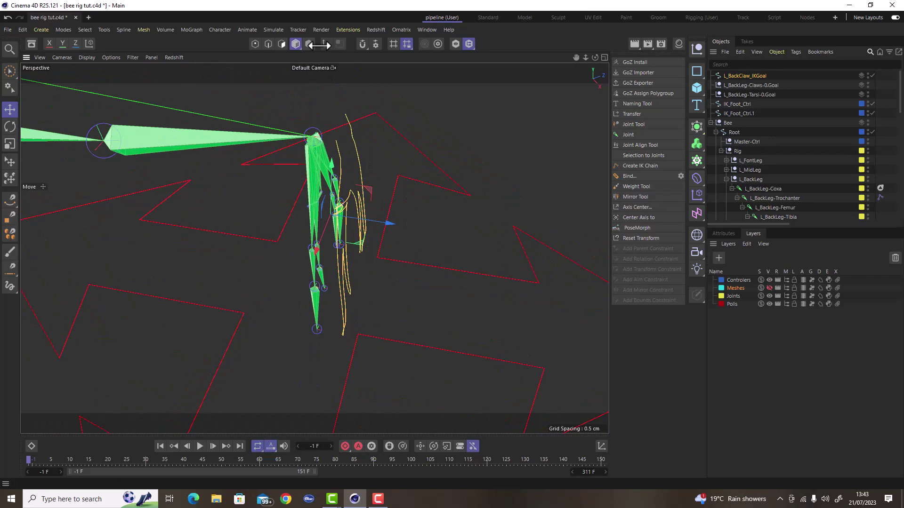
pyautogui.click(362, 43)
pyautogui.keyDown('alt'); pyautogui.moveTo(332, 164); pyautogui.dragTo(357, 88); pyautogui.keyUp('alt')
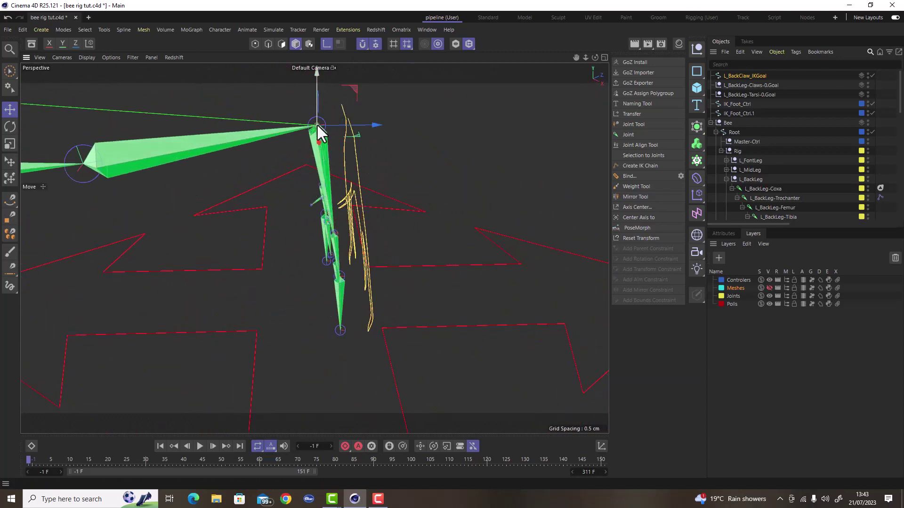
pyautogui.scroll(10, 315, 125)
pyautogui.keyDown('alt'); pyautogui.moveTo(420, 173); pyautogui.dragTo(363, 141); pyautogui.keyUp('alt')
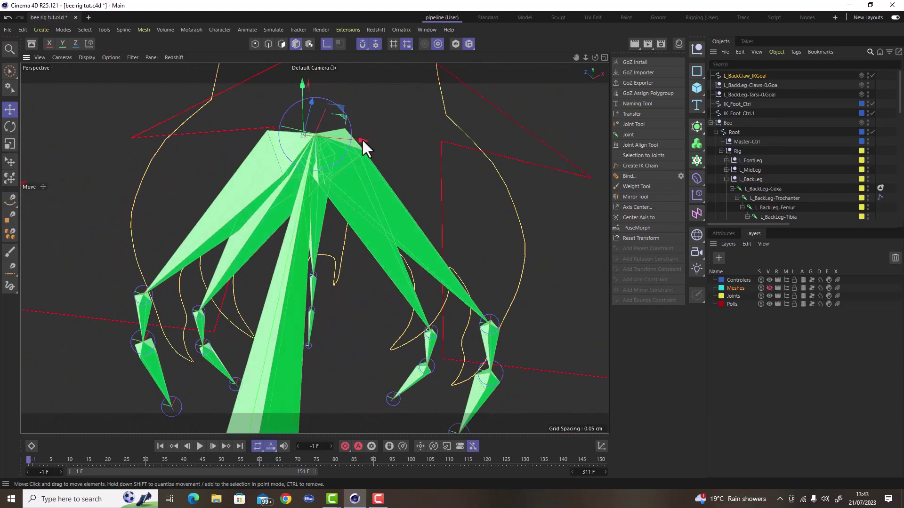
pyautogui.scroll(10, 316, 134)
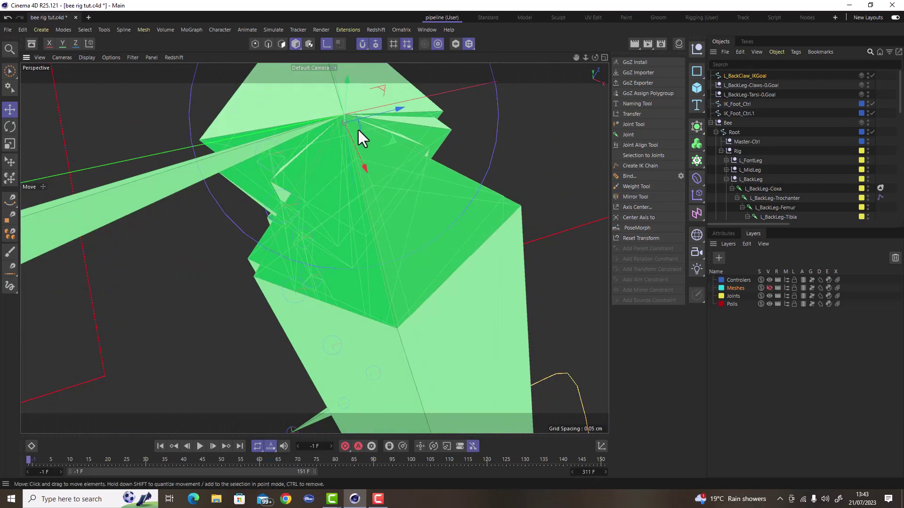
pyautogui.keyDown('alt'); pyautogui.moveTo(358, 129); pyautogui.dragTo(345, 55); pyautogui.keyUp('alt')
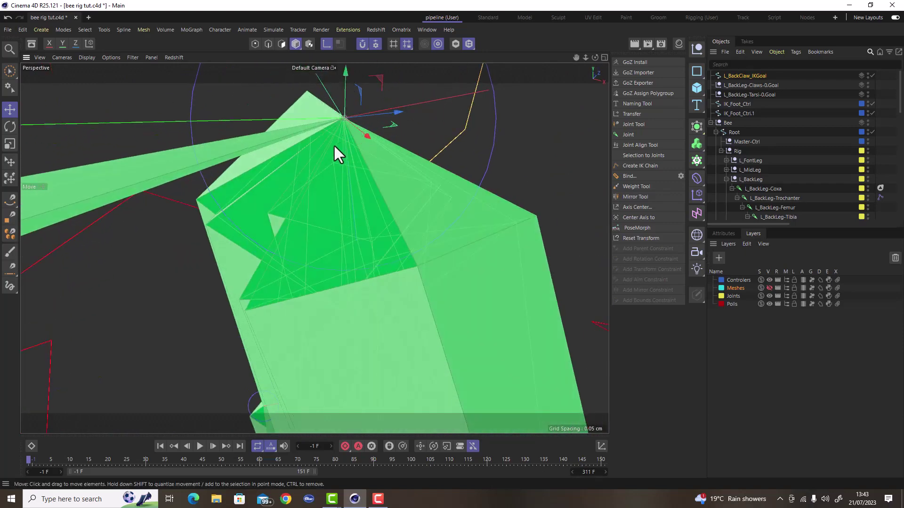
pyautogui.keyDown('alt'); pyautogui.moveTo(334, 144); pyautogui.dragTo(221, 196); pyautogui.keyUp('alt')
pyautogui.scroll(-12, 309, 167)
pyautogui.keyDown('alt'); pyautogui.moveTo(340, 186); pyautogui.dragTo(357, 256); pyautogui.keyUp('alt')
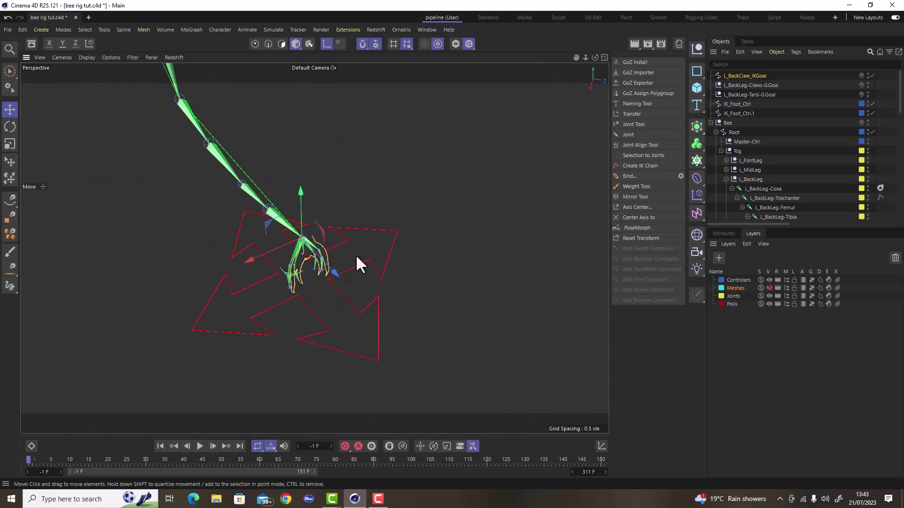
# - Show the Meshes layer briefly to examine the claw spline and its axis against the bee's back leg from several sides
pyautogui.click(768, 287)
pyautogui.keyDown('alt'); pyautogui.moveTo(371, 261); pyautogui.dragTo(309, 234); pyautogui.keyUp('alt')
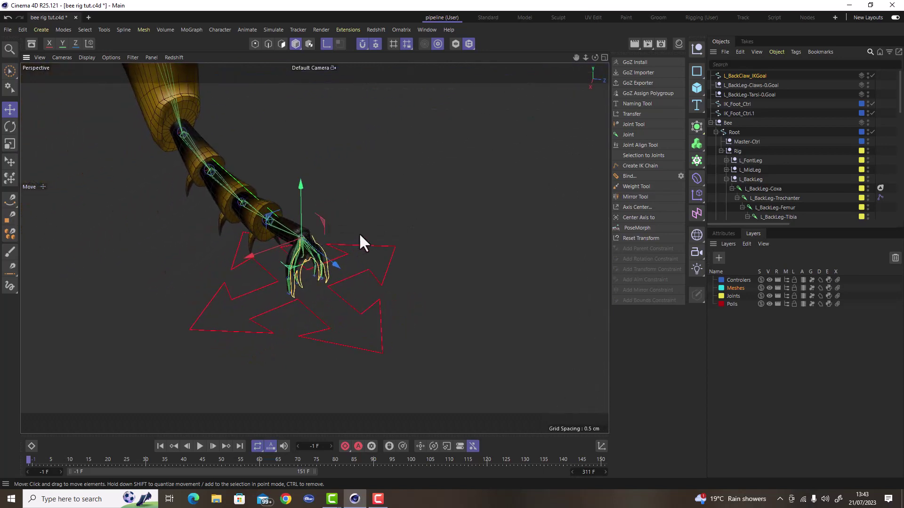
pyautogui.click(768, 287)
pyautogui.scroll(3, 313, 239)
pyautogui.scroll(-5, 312, 239)
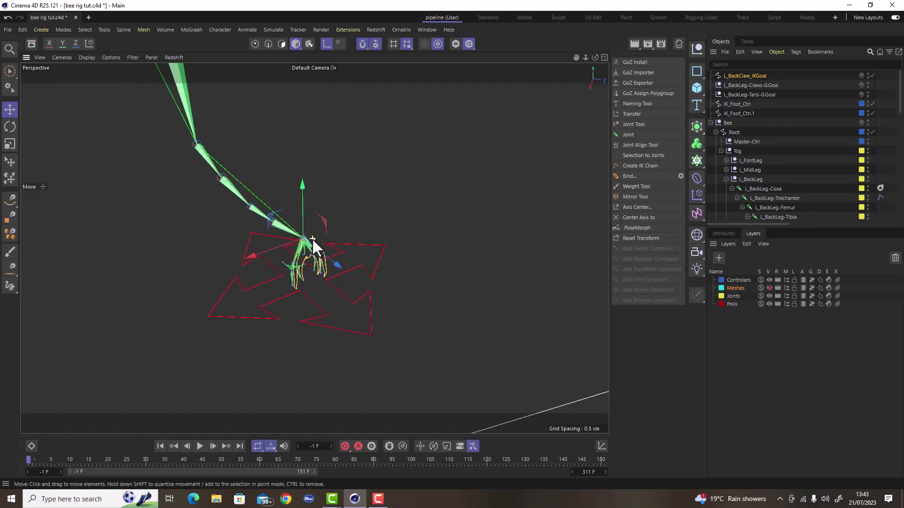
pyautogui.keyDown('alt'); pyautogui.moveTo(312, 239); pyautogui.dragTo(277, 244); pyautogui.keyUp('alt')
pyautogui.scroll(3, 313, 245)
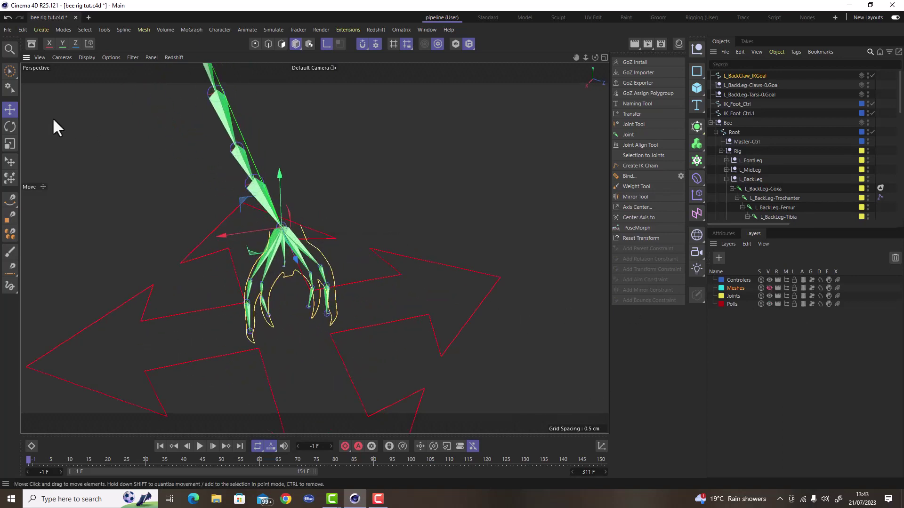
pyautogui.keyDown('alt'); pyautogui.moveTo(298, 277); pyautogui.dragTo(160, 262); pyautogui.keyUp('alt')
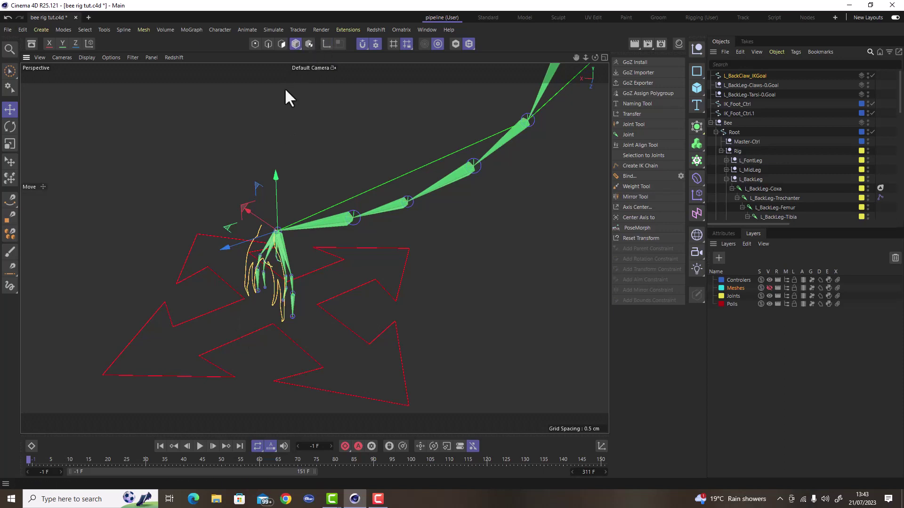
# - Rename the IK_Foot_Ctrl.1 arrow spline as L_BackLeg-Claws-0.Goal, copying the name from the claws' goal null
pyautogui.click(196, 233)
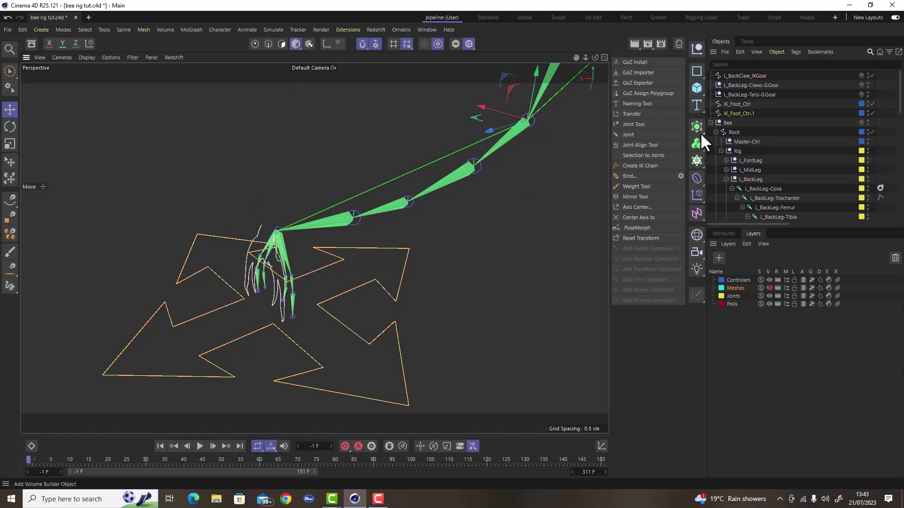
pyautogui.doubleClick(733, 113)
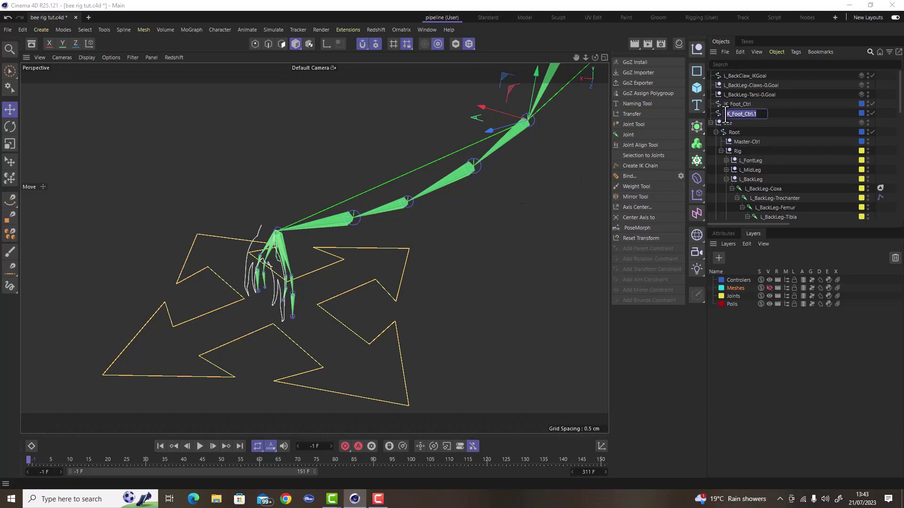
pyautogui.click(743, 85)
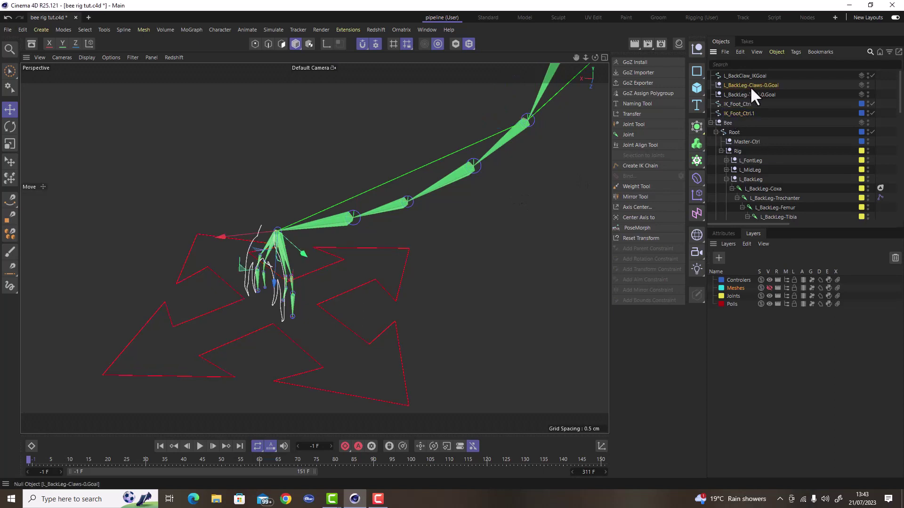
pyautogui.doubleClick(750, 86)
pyautogui.hotkey('ctrl', 'c')
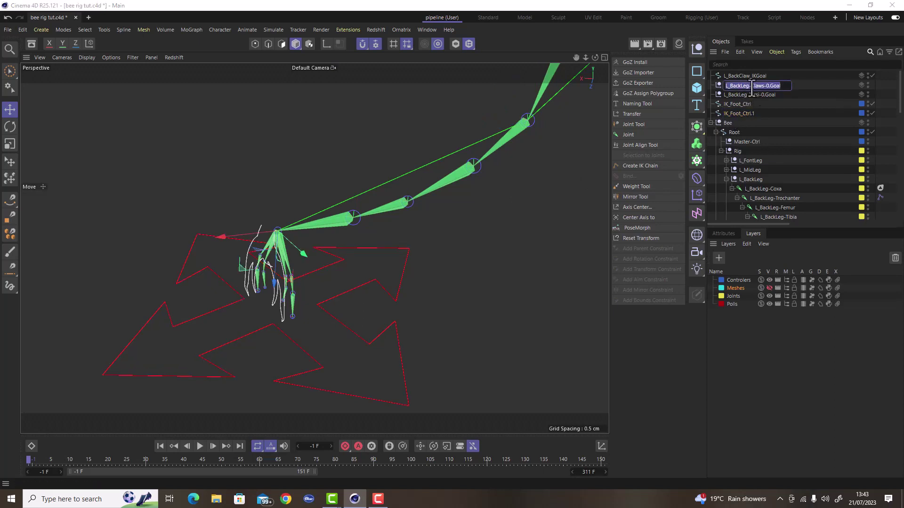
pyautogui.click(736, 114)
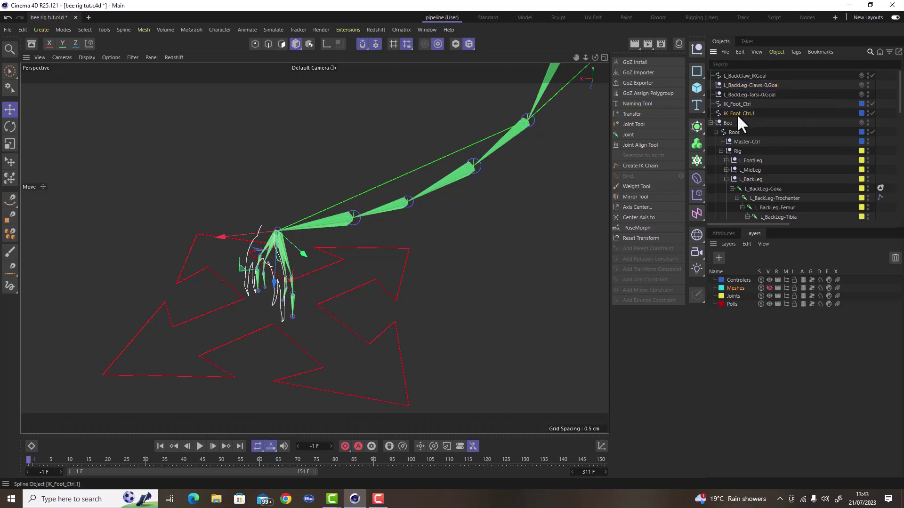
pyautogui.click(736, 114)
pyautogui.doubleClick(737, 113)
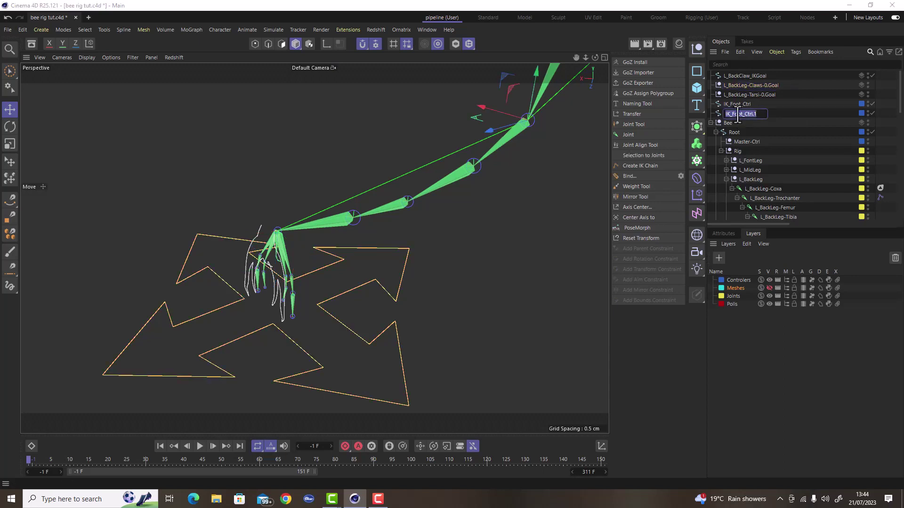
pyautogui.hotkey('ctrl', 'v')
pyautogui.press('Return')
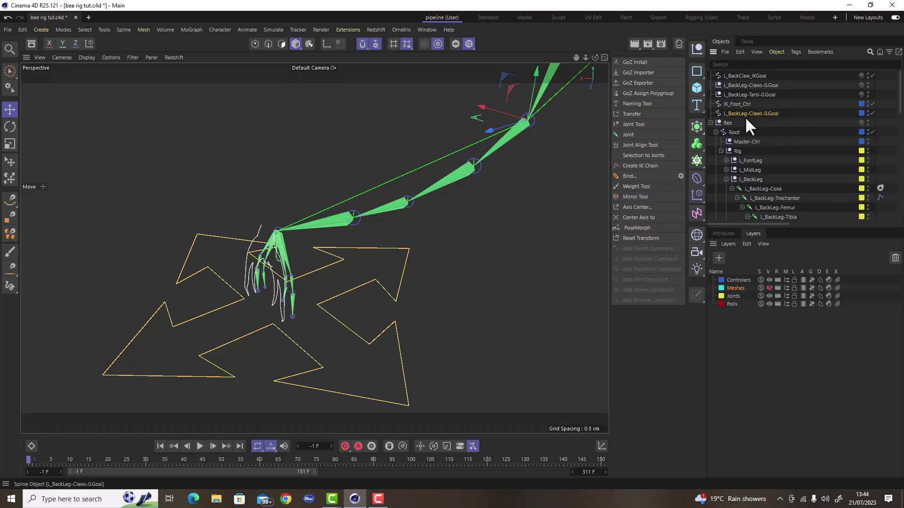
# - Undo the arrow spline's rename and select the L_BackClaw_IKGoal spline
pyautogui.click(443, 290)
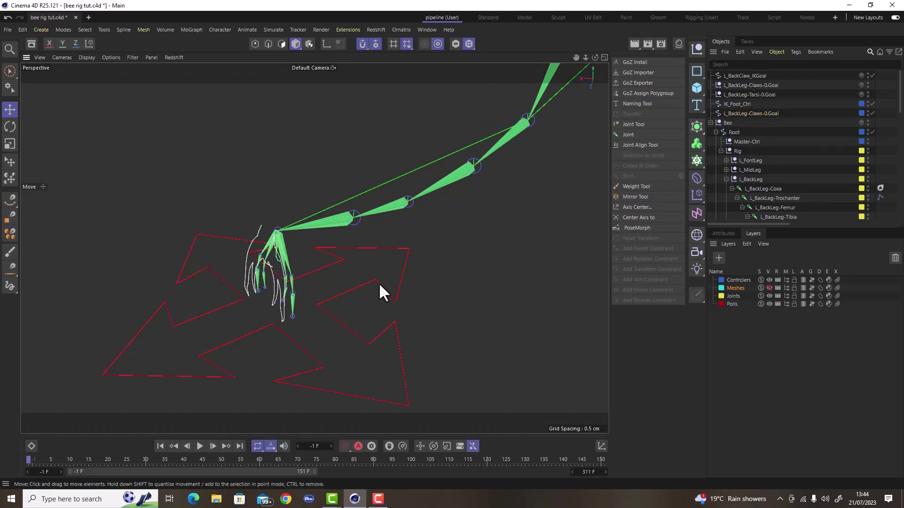
pyautogui.click(258, 231)
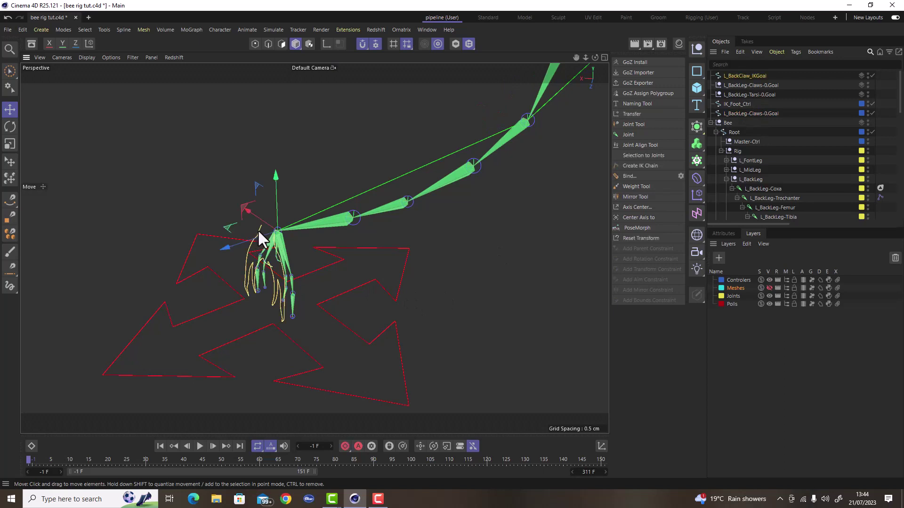
pyautogui.click(333, 295)
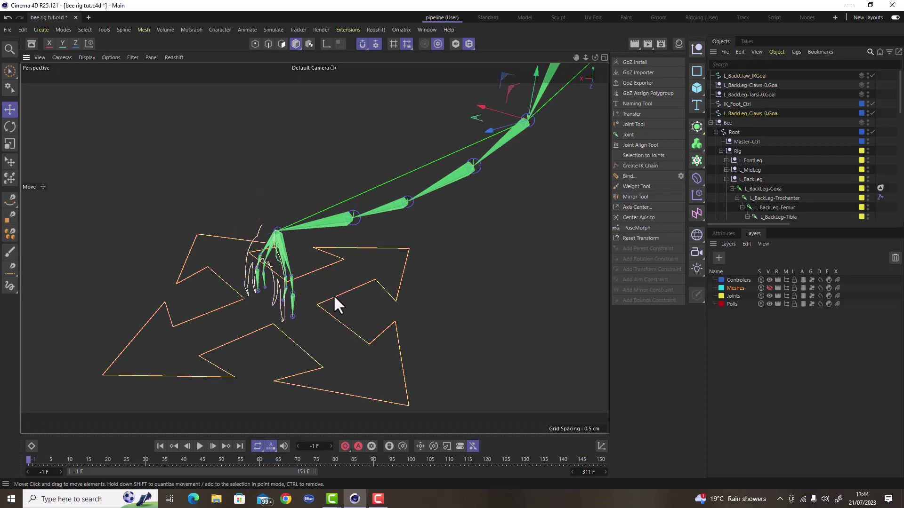
pyautogui.click(256, 231)
pyautogui.click(315, 271)
pyautogui.doubleClick(754, 114)
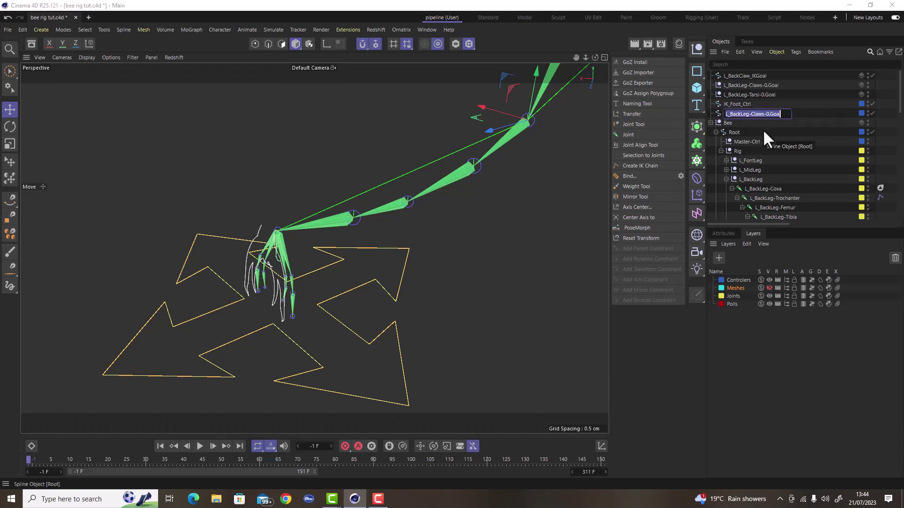
pyautogui.press('Return')
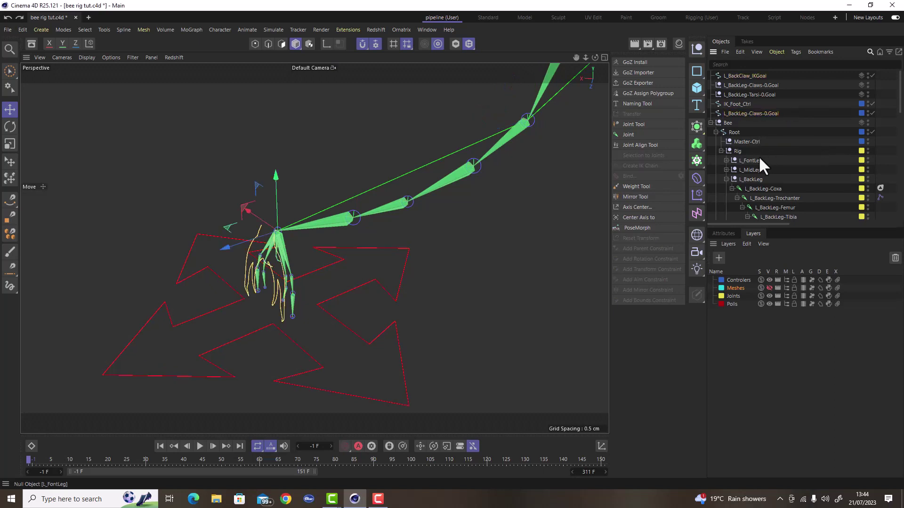
pyautogui.hotkey('ctrl', 'z')
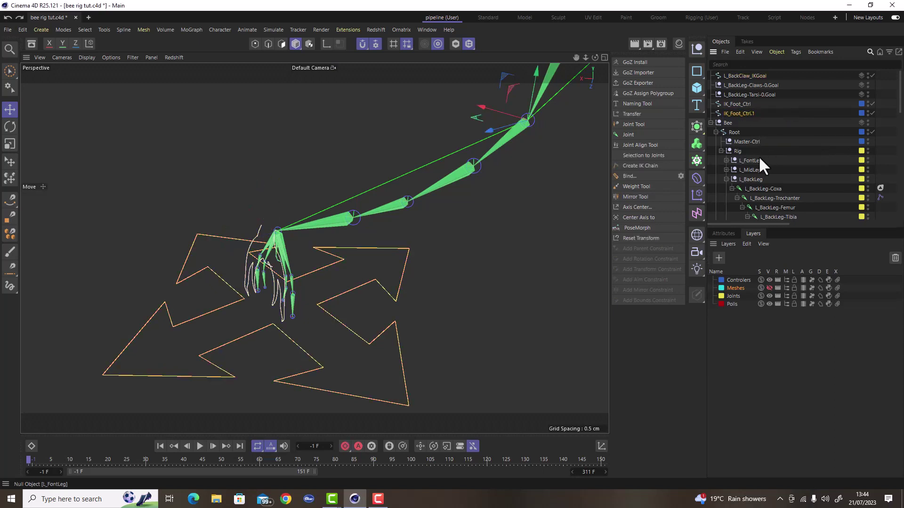
pyautogui.click(745, 76)
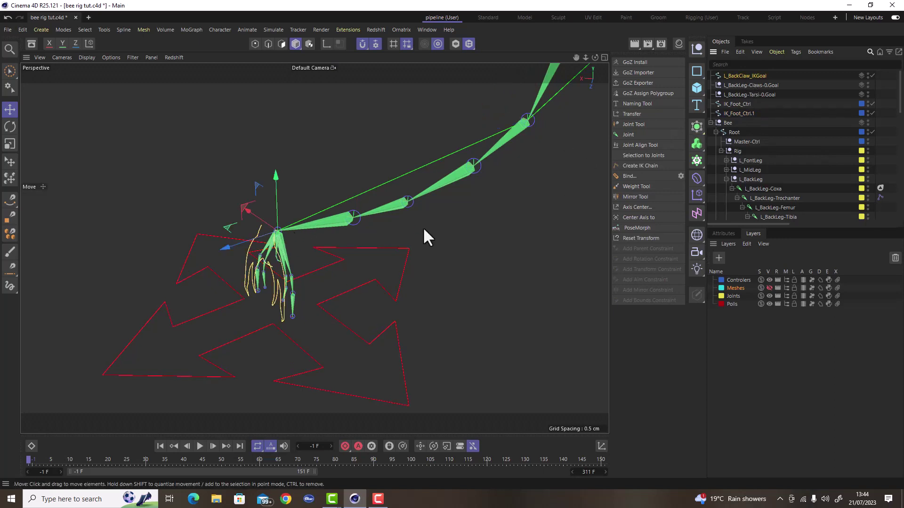
# - Copy the name of the L_BackClaw_IKGoal spline for reuse
pyautogui.click(396, 291)
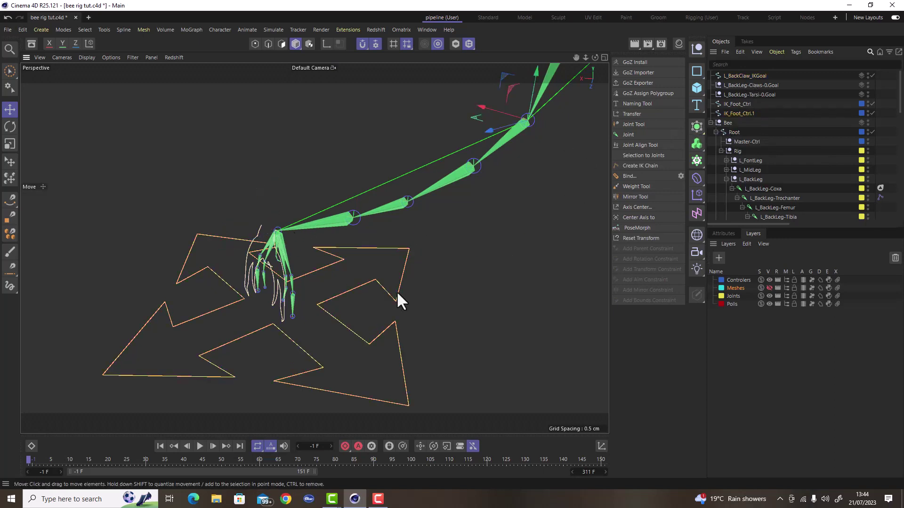
pyautogui.click(763, 96)
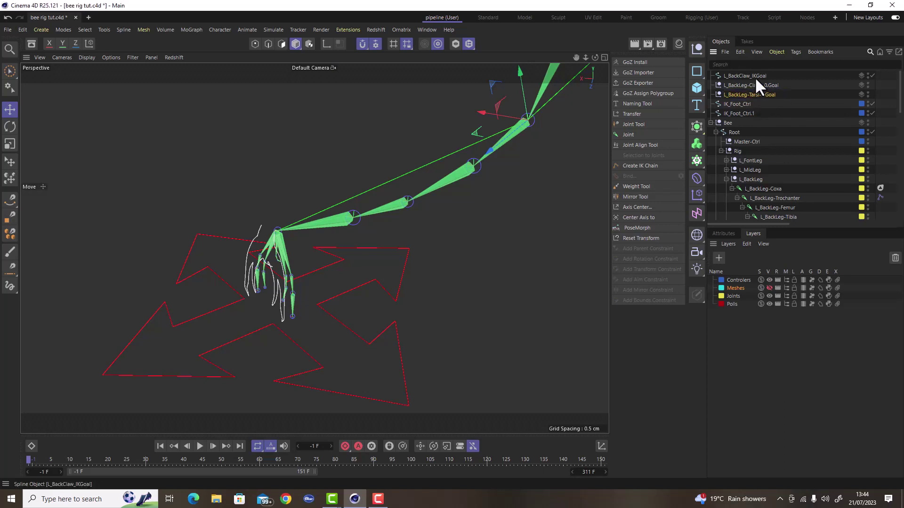
pyautogui.click(753, 75)
pyautogui.doubleClick(752, 76)
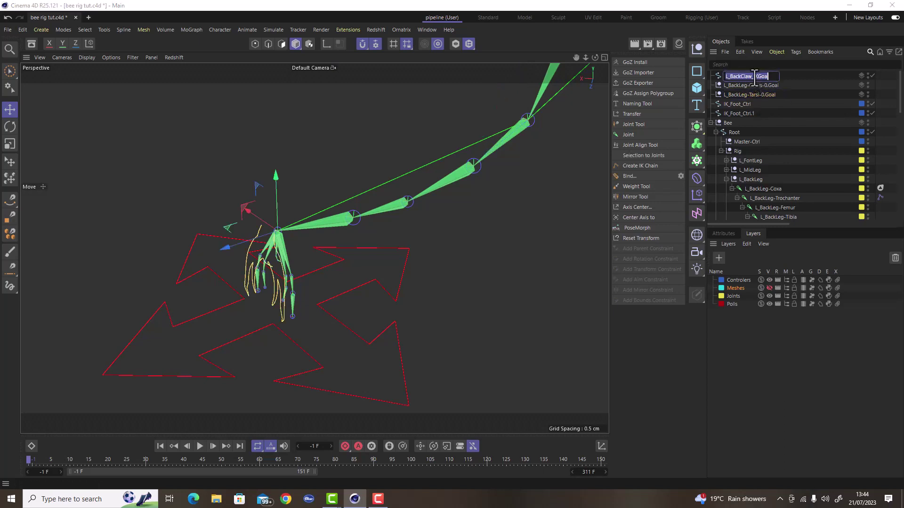
pyautogui.press('Return')
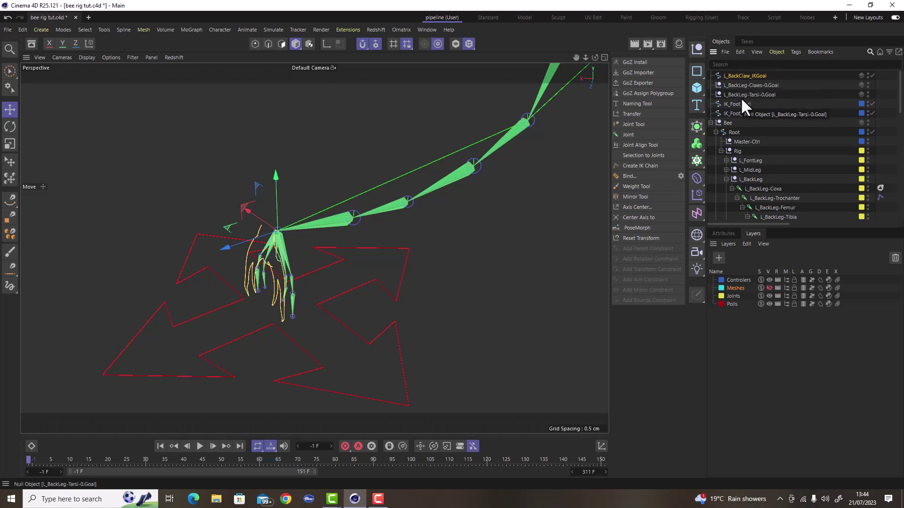
# - Rename the IK_Foot_Ctrl.1 spline to L_BackLeg_IKGoal and place it directly below the L_BackClaw_IKGoal spline in the object list
pyautogui.click(737, 113)
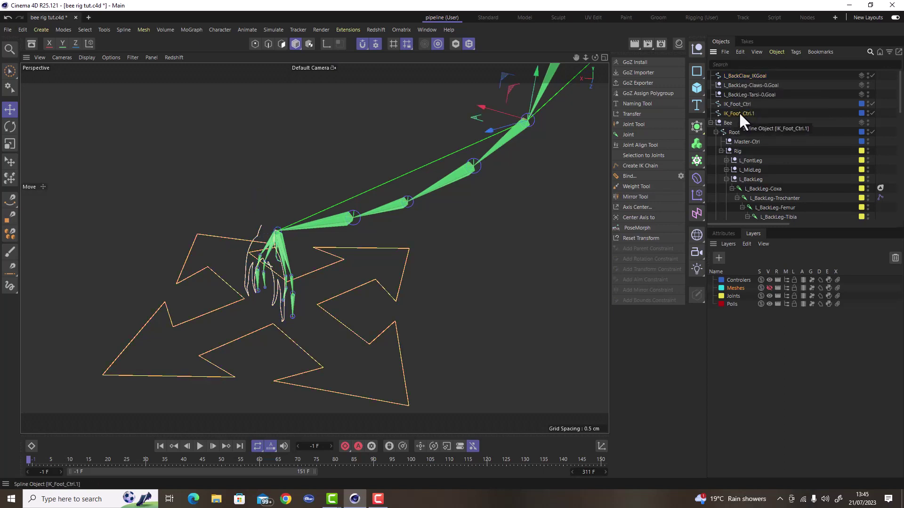
pyautogui.doubleClick(739, 114)
pyautogui.write('L_BackClaw_IKGoal')
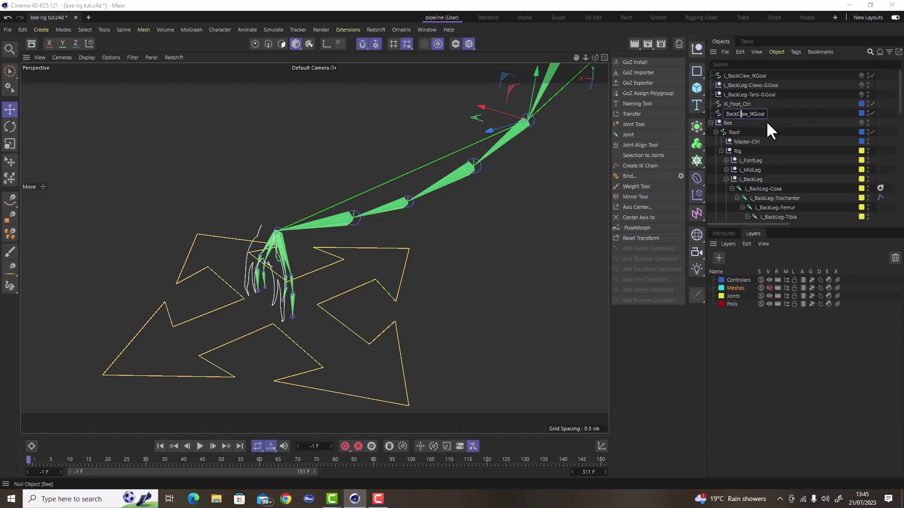
pyautogui.press('Home')
pyautogui.click(750, 115)
pyautogui.press('BackSpace')
pyautogui.write('Leg')
pyautogui.press('Return')
pyautogui.moveTo(736, 114); pyautogui.dragTo(747, 81)
# - Compare the two IK goal splines with the positions of the L_BackLeg-Claws-0.Goal and L_BackLeg-Tarsi-0.Goal nulls
pyautogui.click(753, 76)
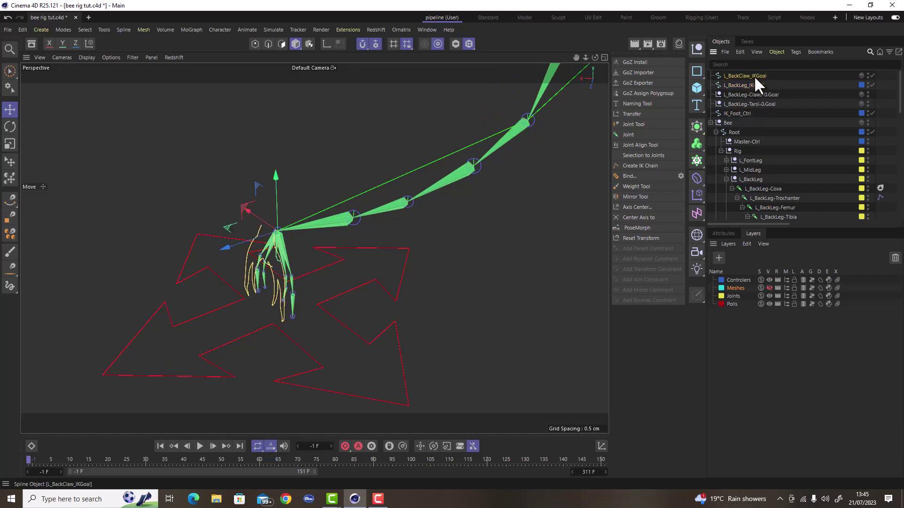
pyautogui.click(759, 86)
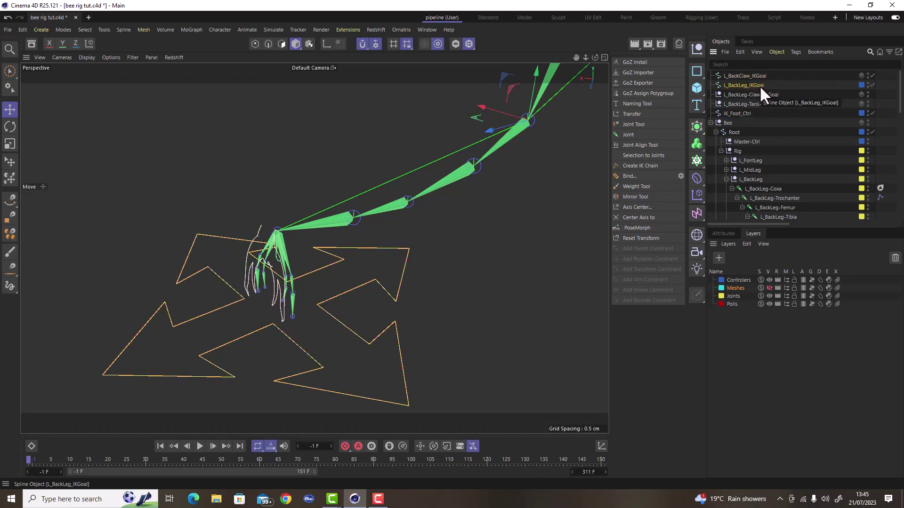
pyautogui.click(752, 103)
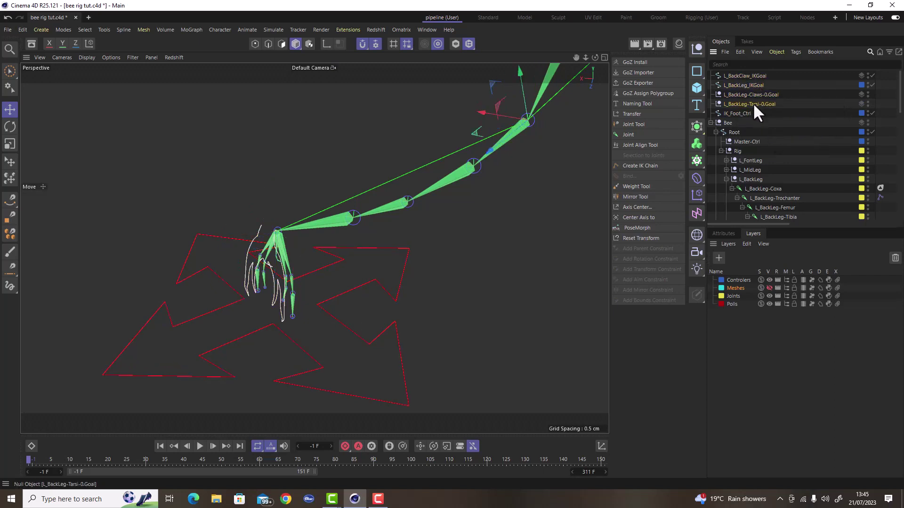
pyautogui.click(753, 94)
pyautogui.click(753, 94)
pyautogui.click(753, 103)
pyautogui.click(753, 95)
pyautogui.click(754, 103)
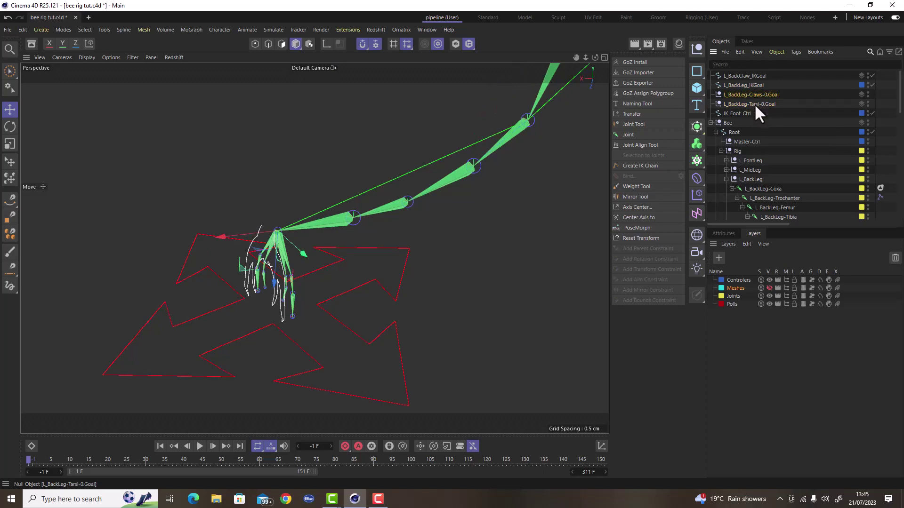
pyautogui.click(754, 94)
pyautogui.click(756, 104)
pyautogui.click(748, 104)
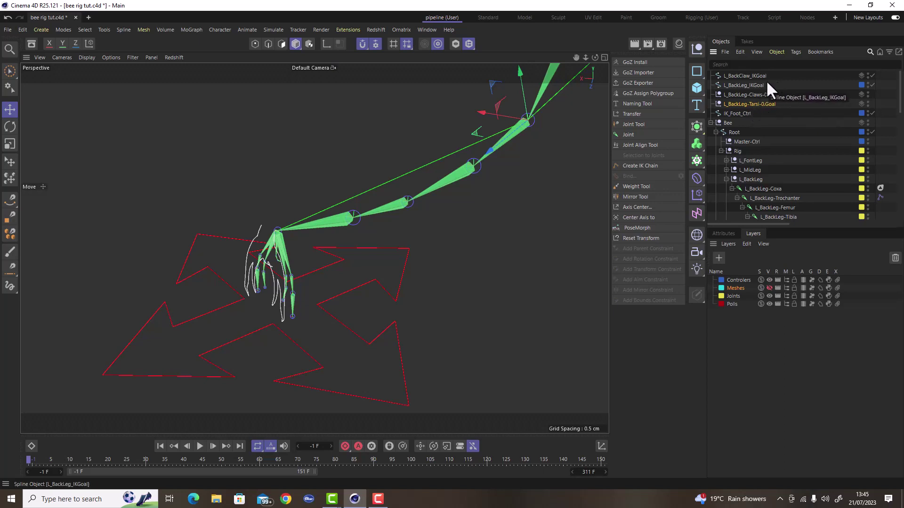
# - Rename the L_BackLeg-Claws-0.Goal null to L_BackClaw_IKGoal and parent it under the spline of the same name
pyautogui.doubleClick(749, 77)
pyautogui.hotkey('ctrl', 'c')
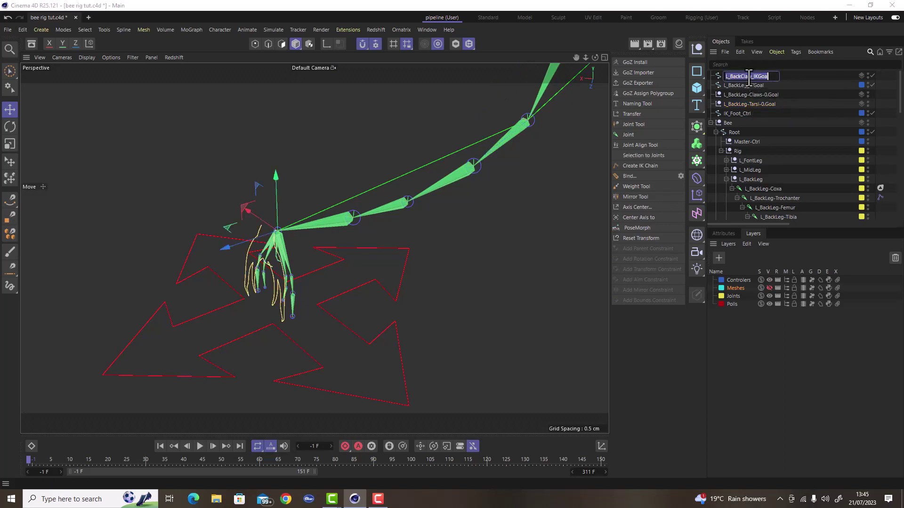
pyautogui.press('Return')
pyautogui.click(755, 94)
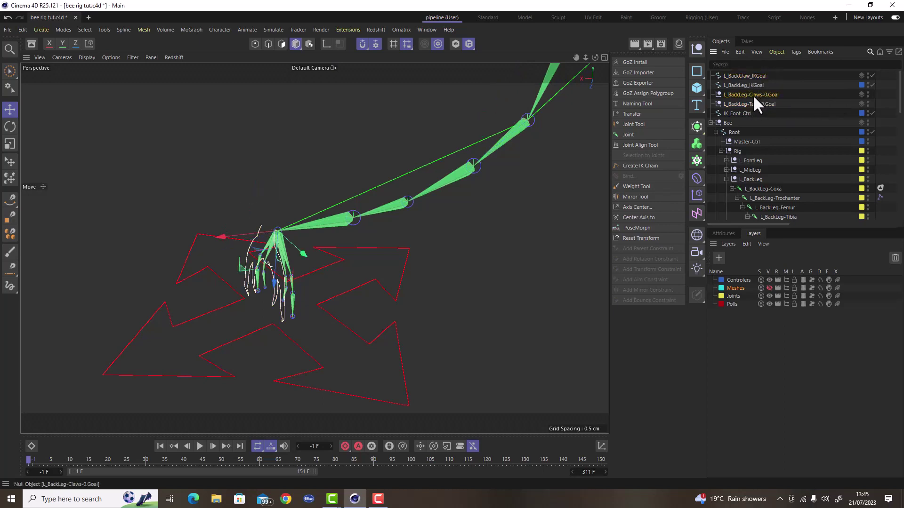
pyautogui.doubleClick(753, 95)
pyautogui.hotkey('ctrl', 'v')
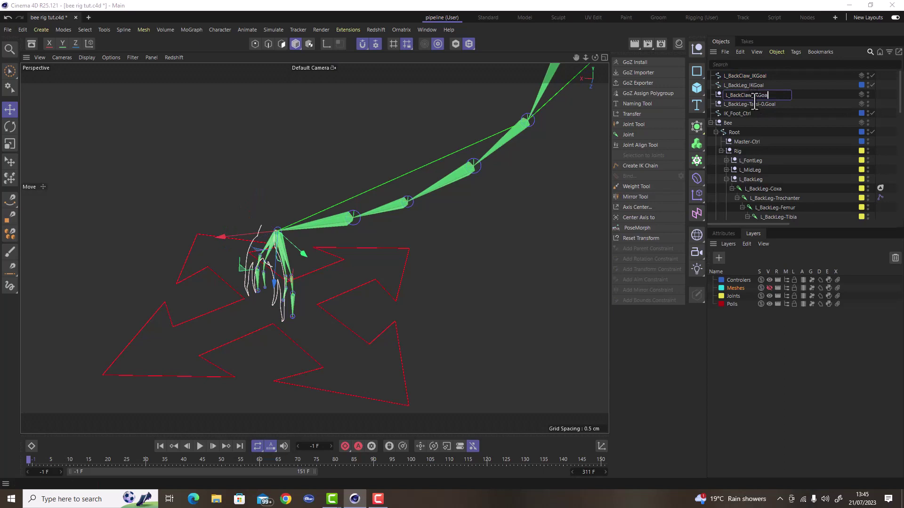
pyautogui.press('Return')
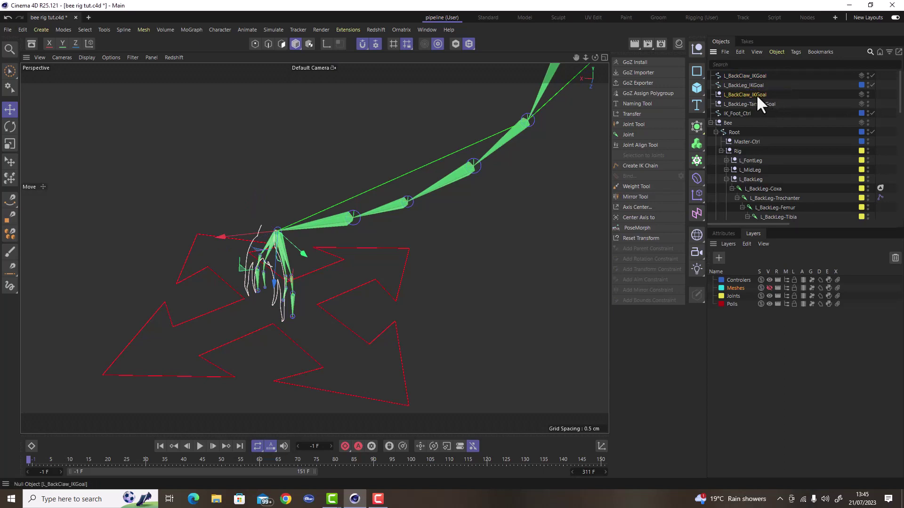
pyautogui.moveTo(755, 94); pyautogui.dragTo(763, 73)
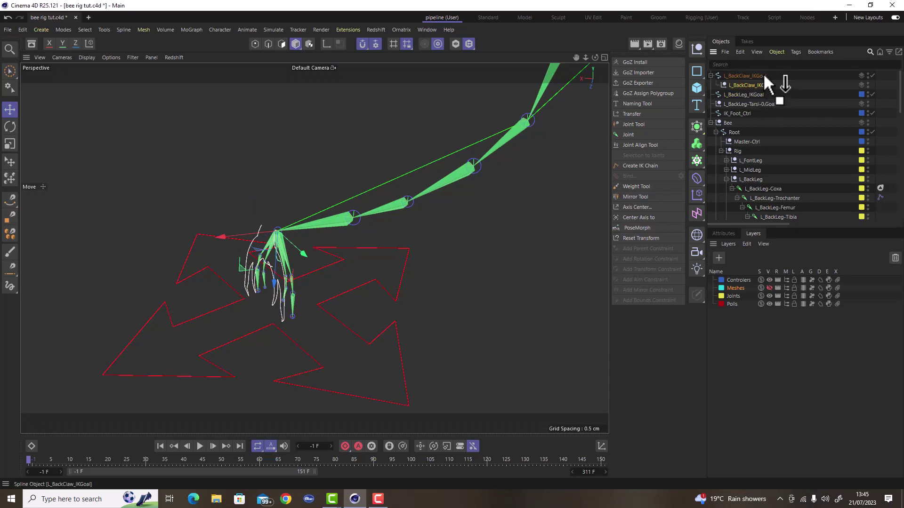
pyautogui.moveTo(764, 73); pyautogui.dragTo(764, 72)
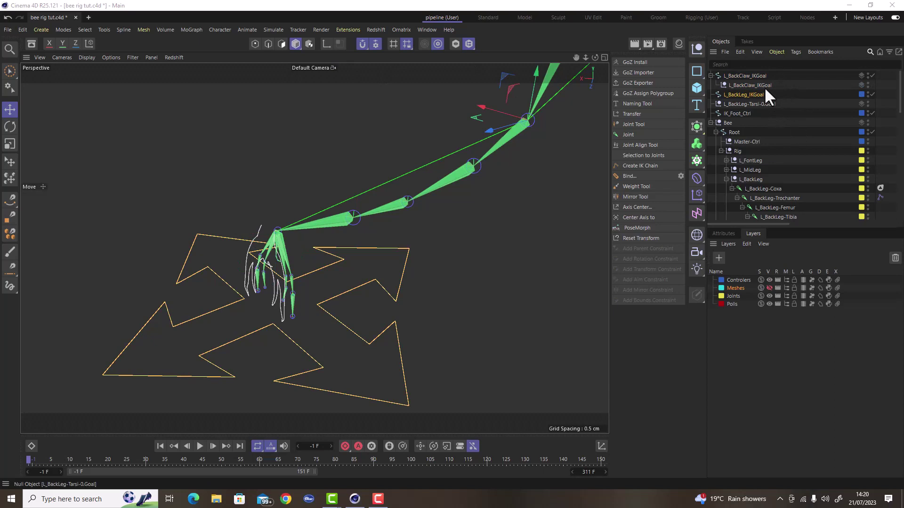
# - Rename the L_BackLeg-Tarsi-0.Goal null to L_BackLeg_IKGoal and parent it under the spline of the same name
pyautogui.click(743, 94)
pyautogui.doubleClick(750, 93)
pyautogui.hotkey('ctrl', 'c')
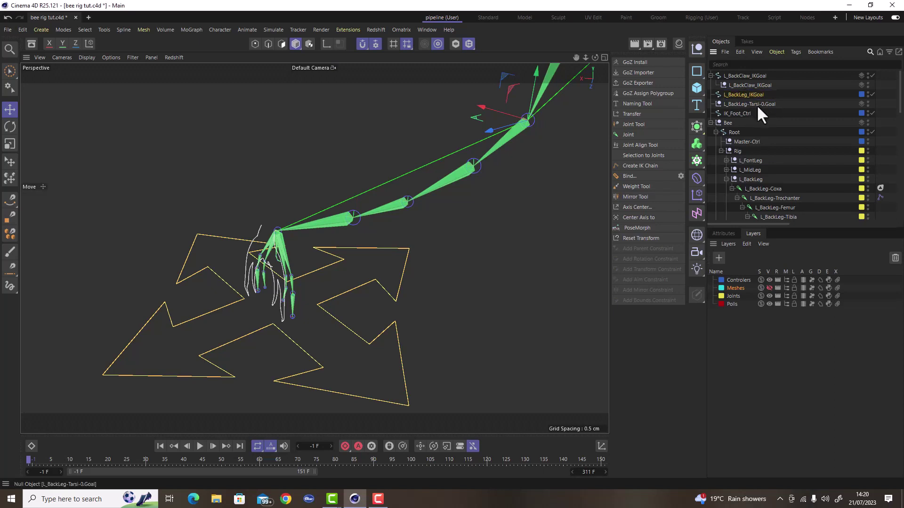
pyautogui.doubleClick(755, 105)
pyautogui.hotkey('ctrl', 'v')
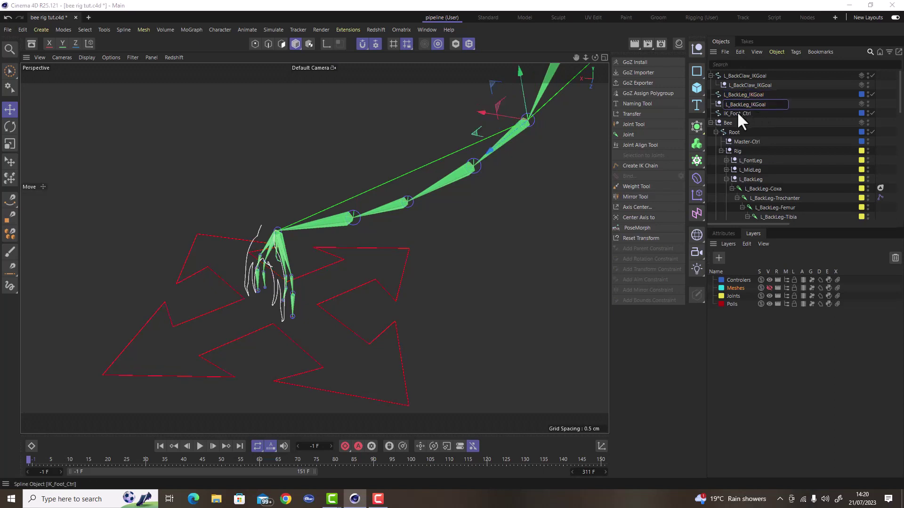
pyautogui.press('Return')
pyautogui.moveTo(752, 103); pyautogui.dragTo(754, 91)
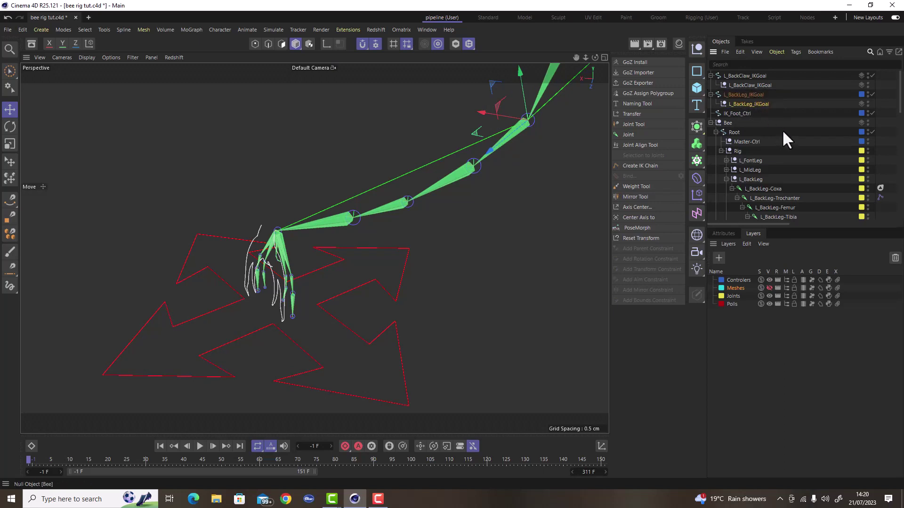
# - Examine the claw and leg IK goal splines and the null nested under each one
pyautogui.click(752, 75)
pyautogui.click(747, 94)
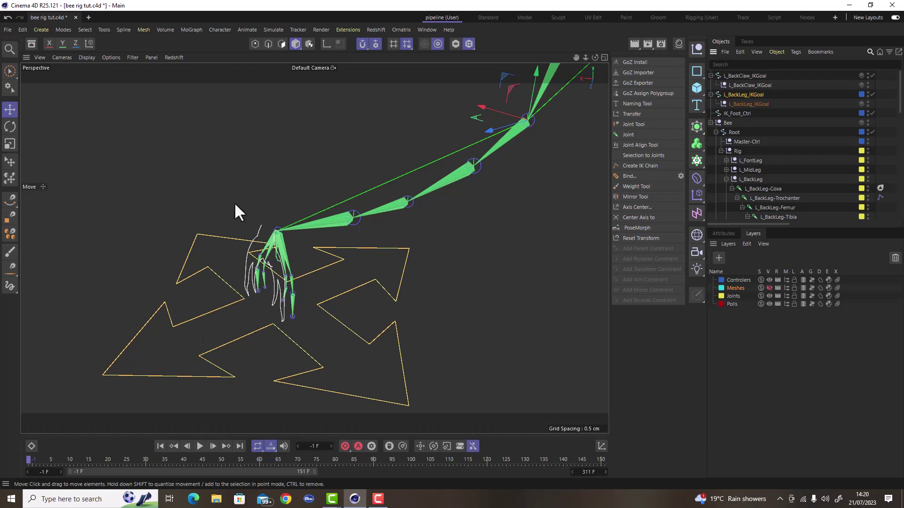
pyautogui.click(742, 84)
pyautogui.click(750, 85)
pyautogui.click(750, 103)
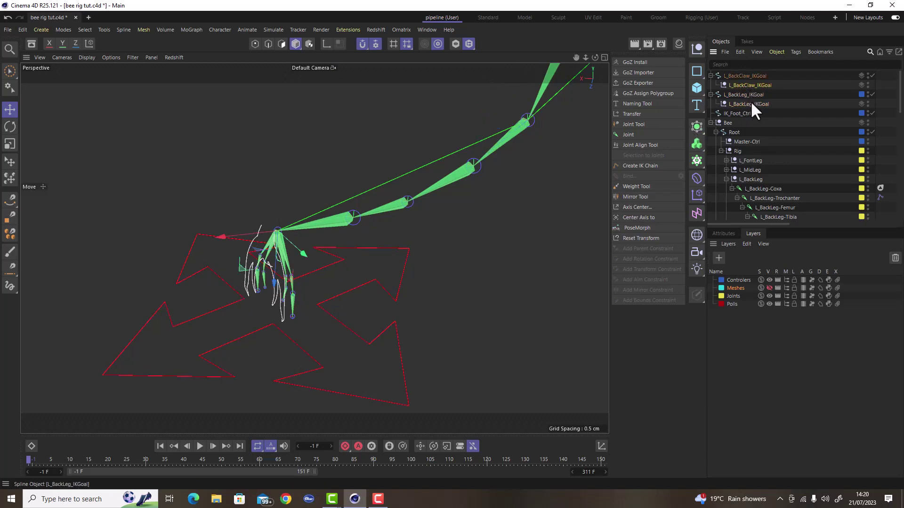
pyautogui.click(751, 84)
pyautogui.click(751, 100)
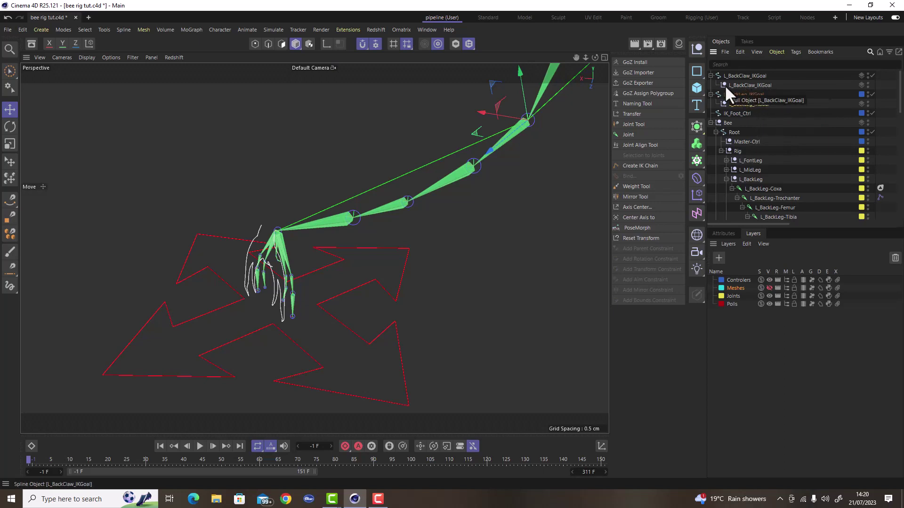
# - Set the L_BackLeg_IKGoal spline as the Goal of the IK tag on the L_BackLeg-Trochanter joint
pyautogui.moveTo(794, 230); pyautogui.dragTo(800, 292)
pyautogui.click(879, 197)
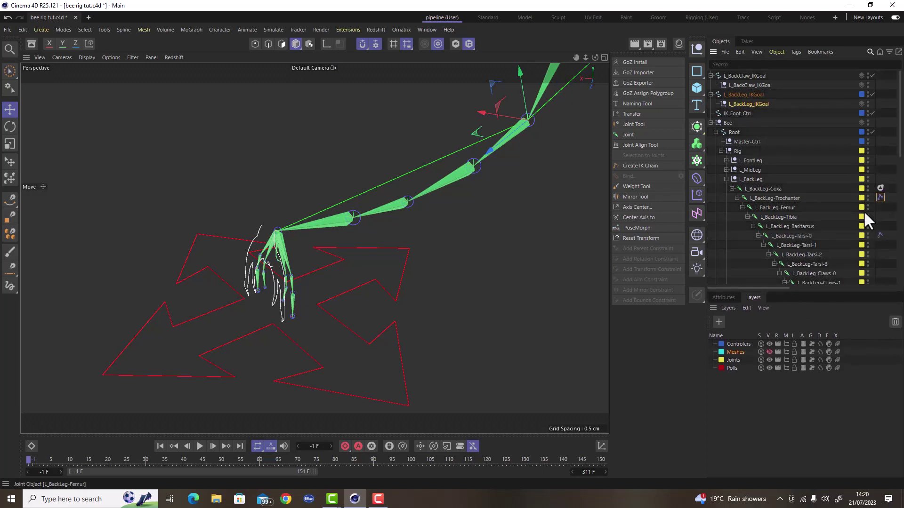
pyautogui.click(722, 297)
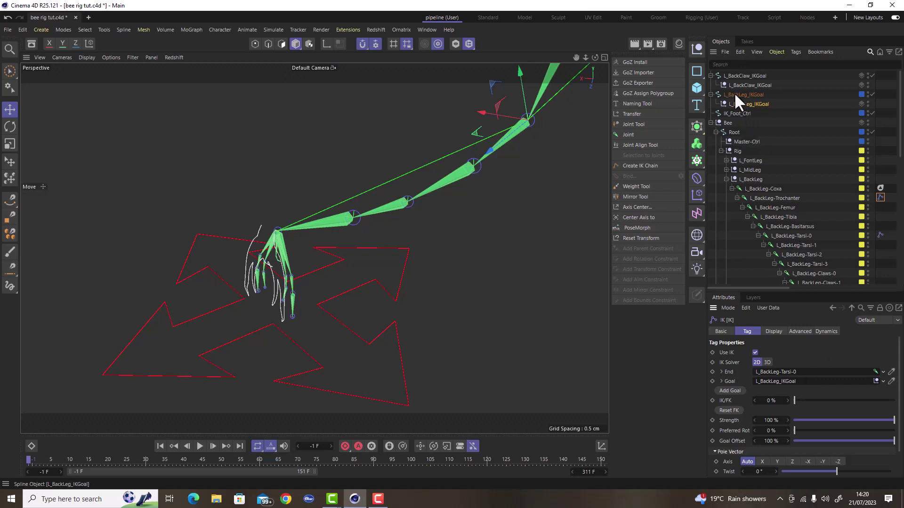
pyautogui.moveTo(735, 94); pyautogui.dragTo(812, 382)
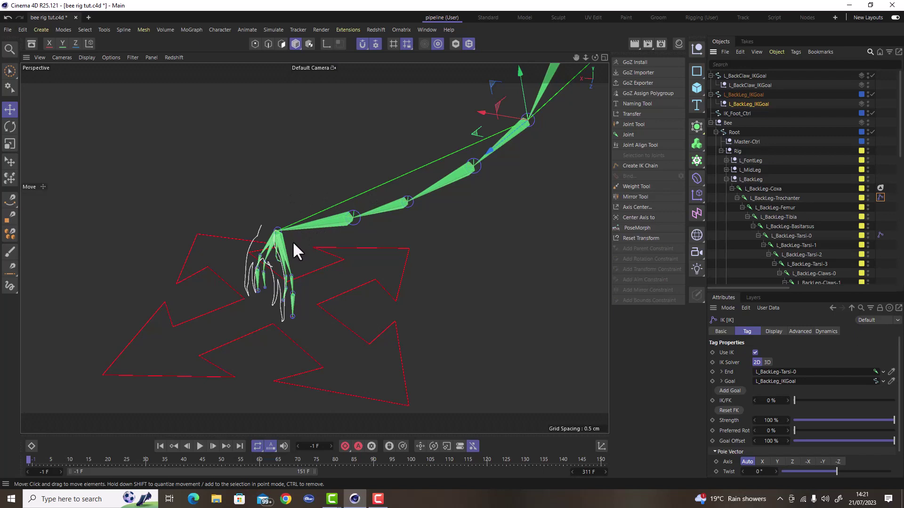
# - Delete the L_BackLeg_IKGoal null nested under the spline of the same name, keeping the spline
pyautogui.click(752, 95)
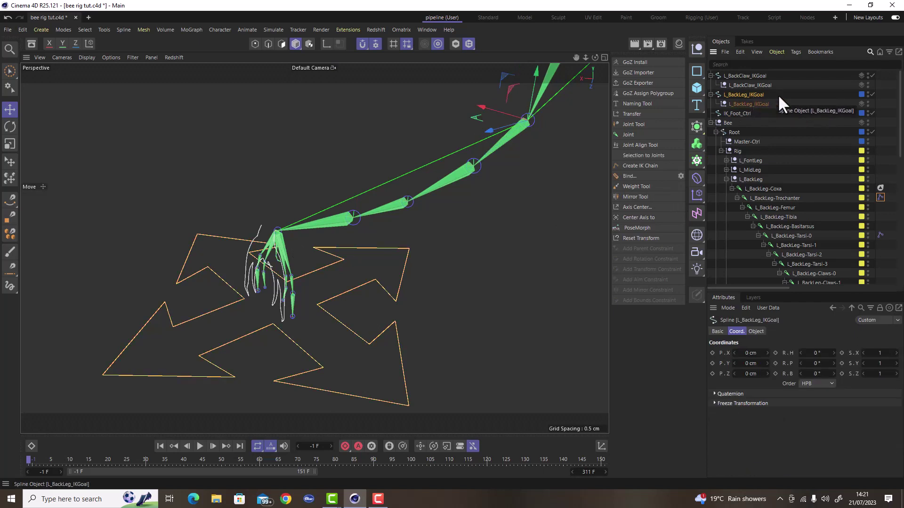
pyautogui.click(881, 197)
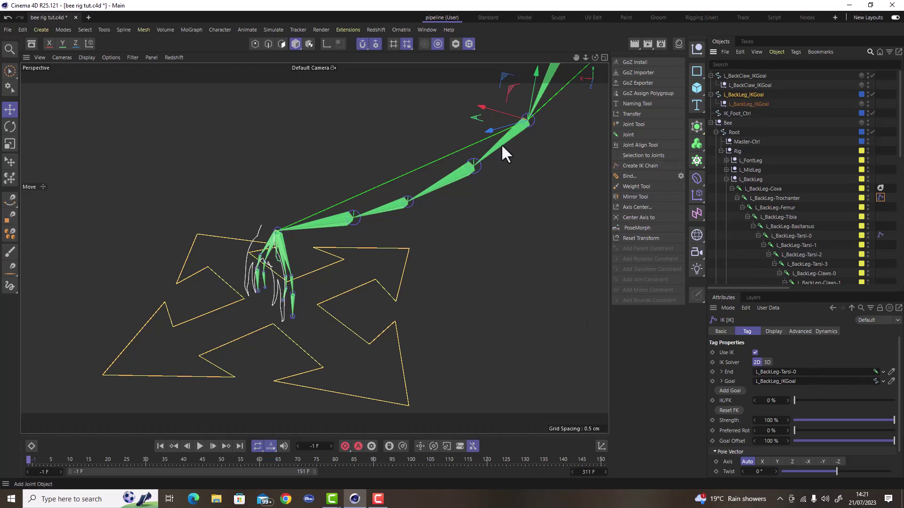
pyautogui.click(751, 106)
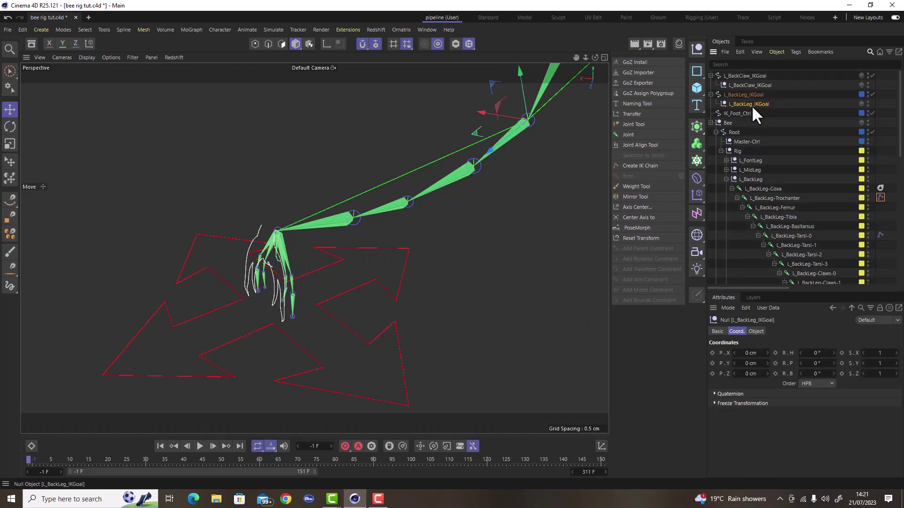
pyautogui.press('Delete')
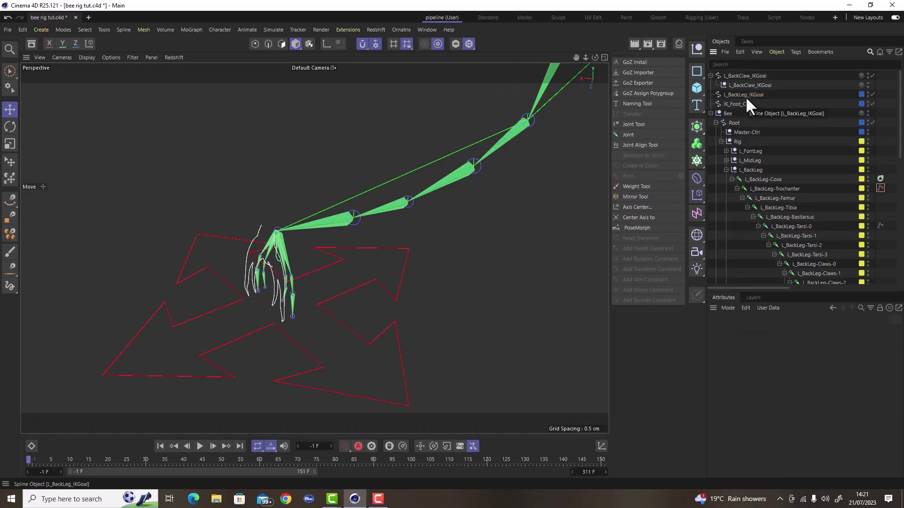
pyautogui.click(746, 96)
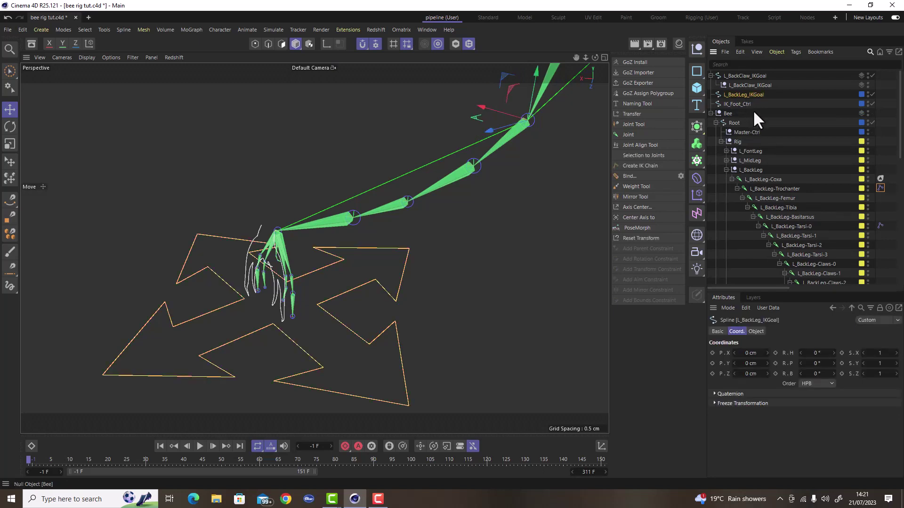
# - Set the L_BackClaw_IKGoal spline as the Goal of the IK tag on the L_BackLeg-Tarsi-0 joint
pyautogui.click(747, 75)
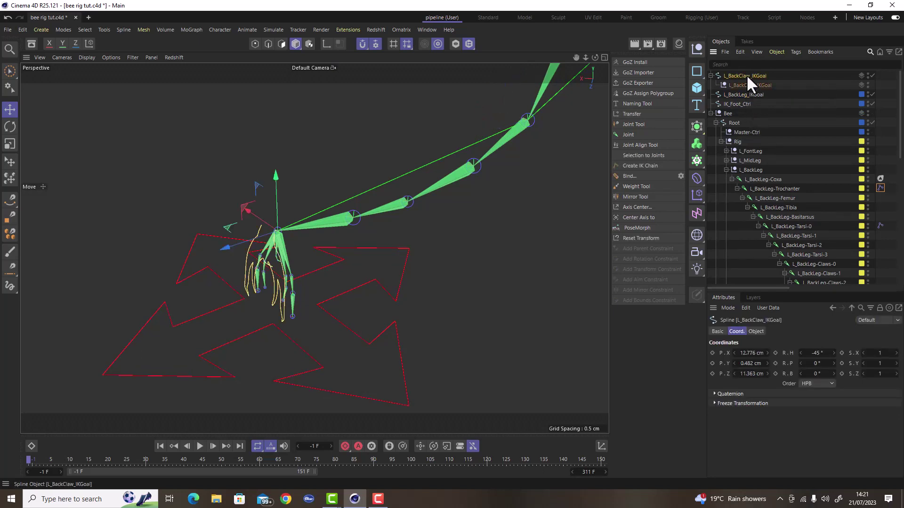
pyautogui.click(880, 225)
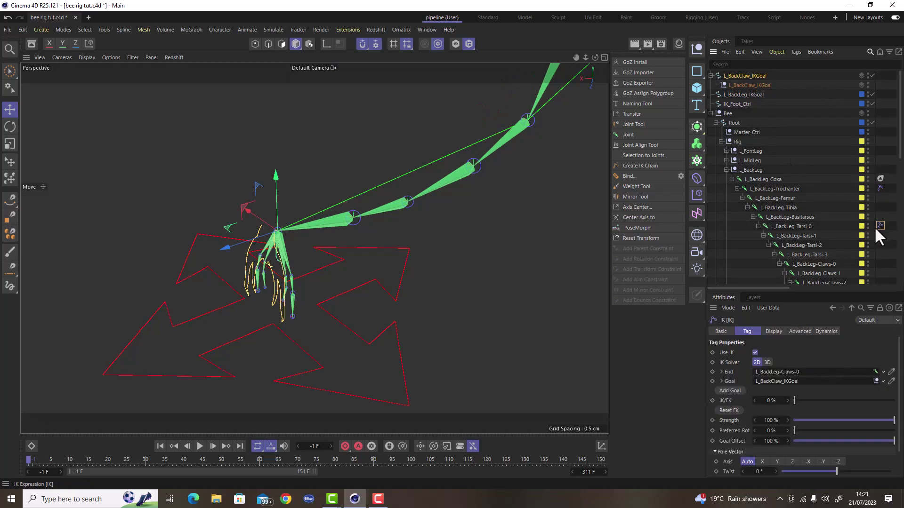
pyautogui.click(891, 382)
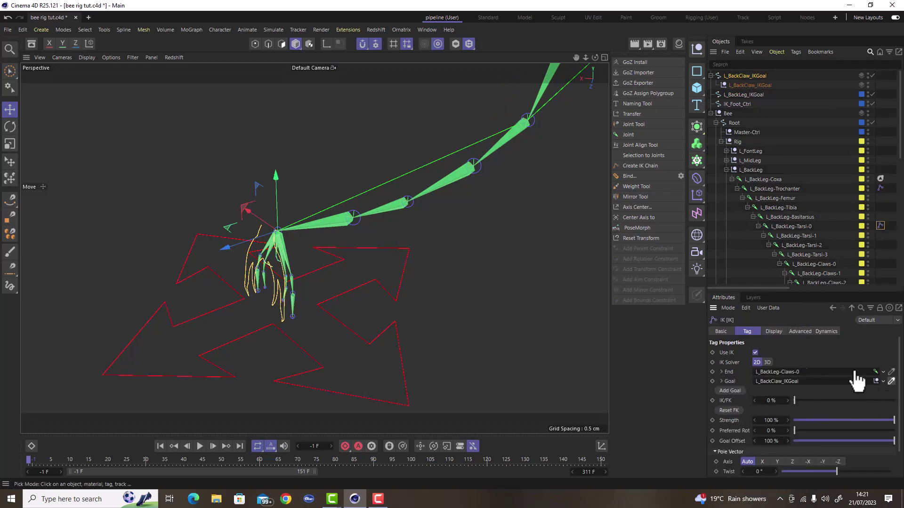
pyautogui.click(745, 76)
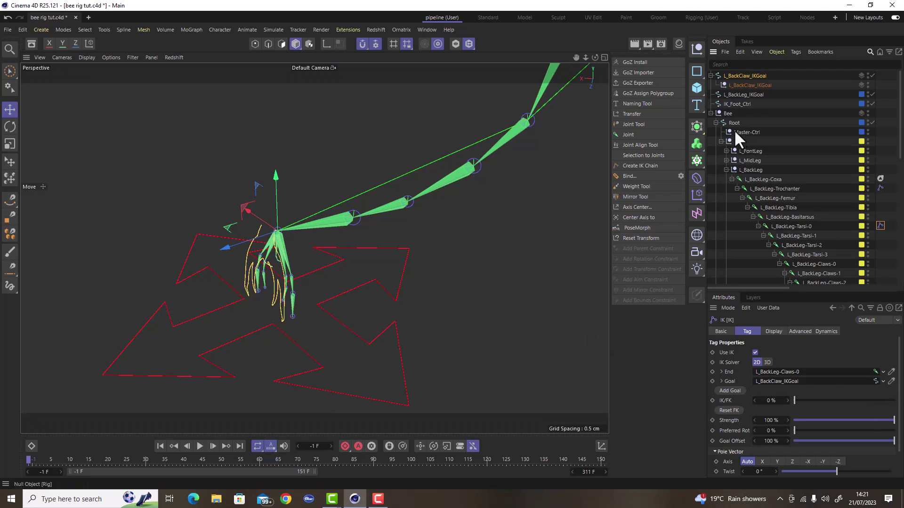
# - Delete the L_BackClaw_IKGoal null nested under the spline of the same name, keeping the spline
pyautogui.click(749, 86)
pyautogui.press('Delete')
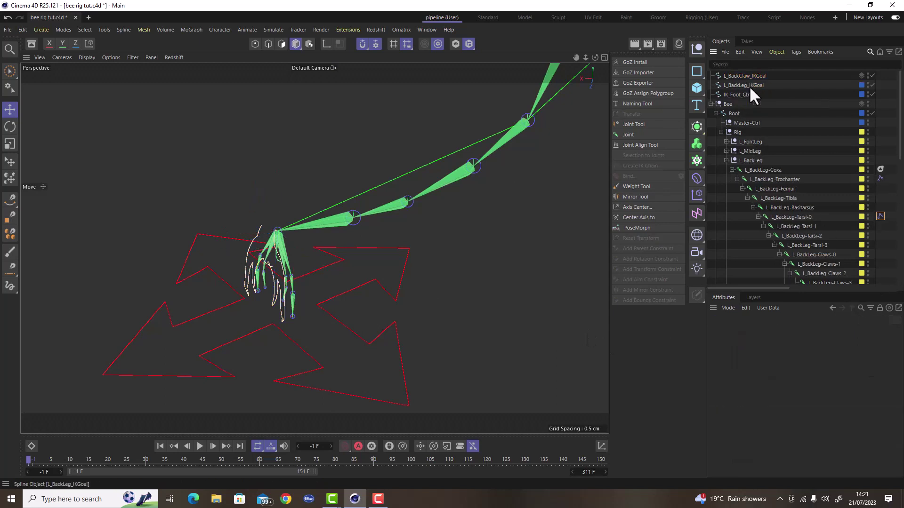
# - Examine the L_BackLeg_IKGoal, IK_Foot_Ctrl and L_BackClaw_IKGoal splines around the leg joints
pyautogui.click(749, 86)
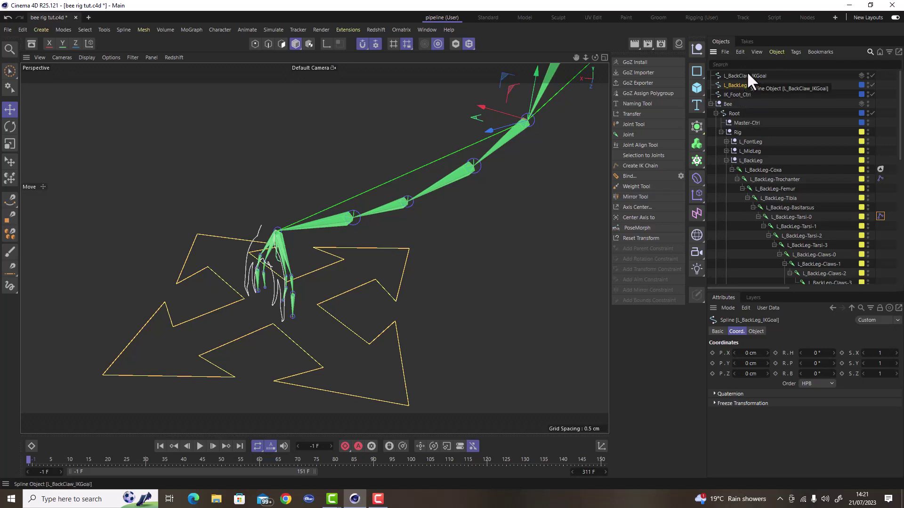
pyautogui.click(744, 94)
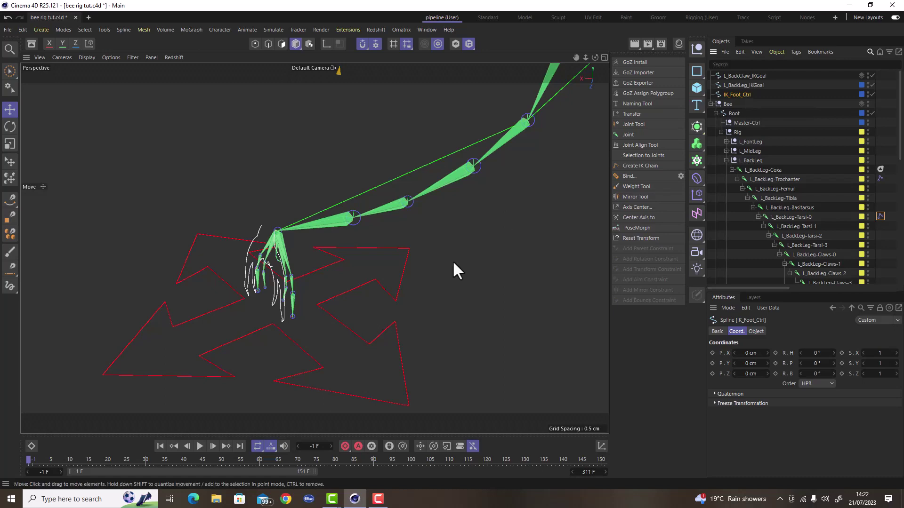
pyautogui.scroll(10, 453, 259)
pyautogui.scroll(-2, 453, 260)
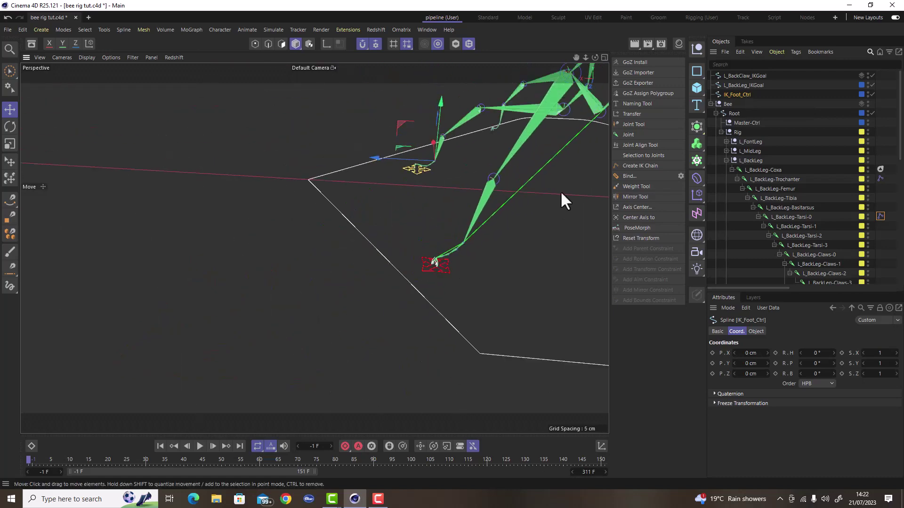
pyautogui.scroll(7, 543, 146)
pyautogui.scroll(-2, 475, 161)
pyautogui.scroll(-2, 475, 162)
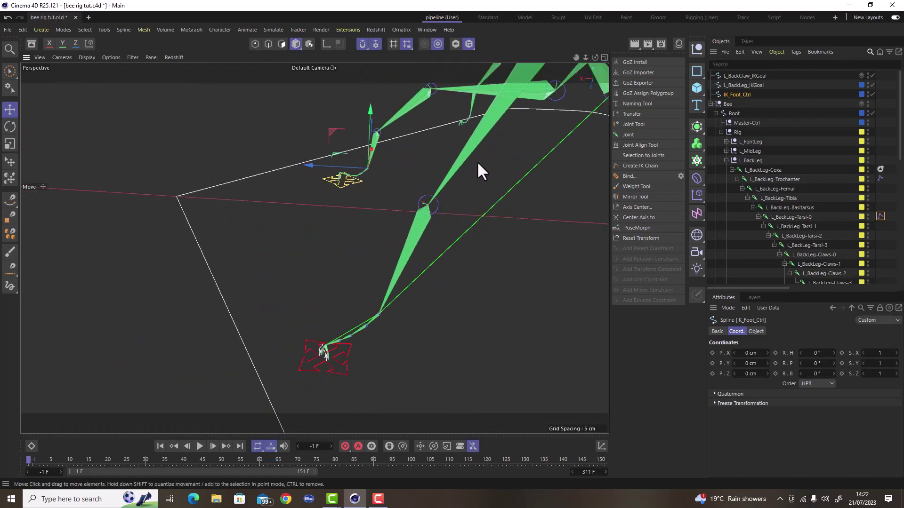
pyautogui.click(752, 75)
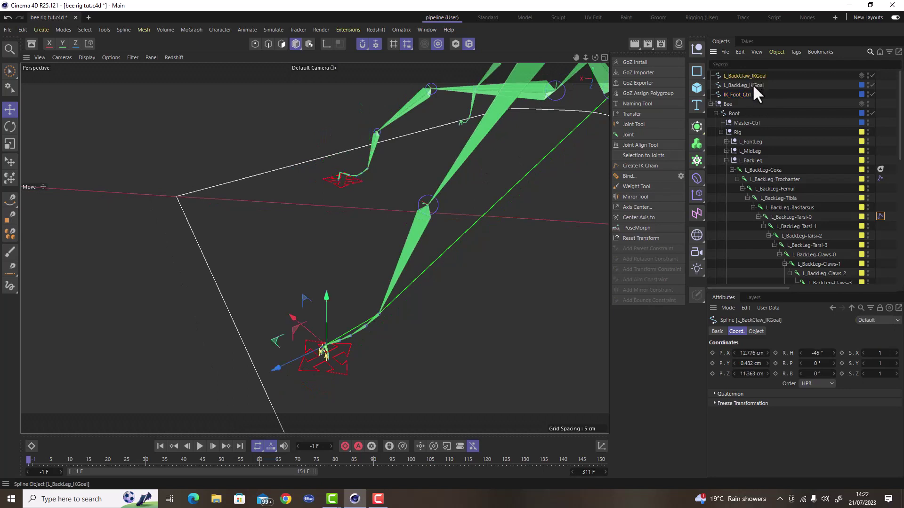
# - Test the leg IK chain by moving the L_BackLeg_IKGoal spline, and undo the move
pyautogui.click(752, 84)
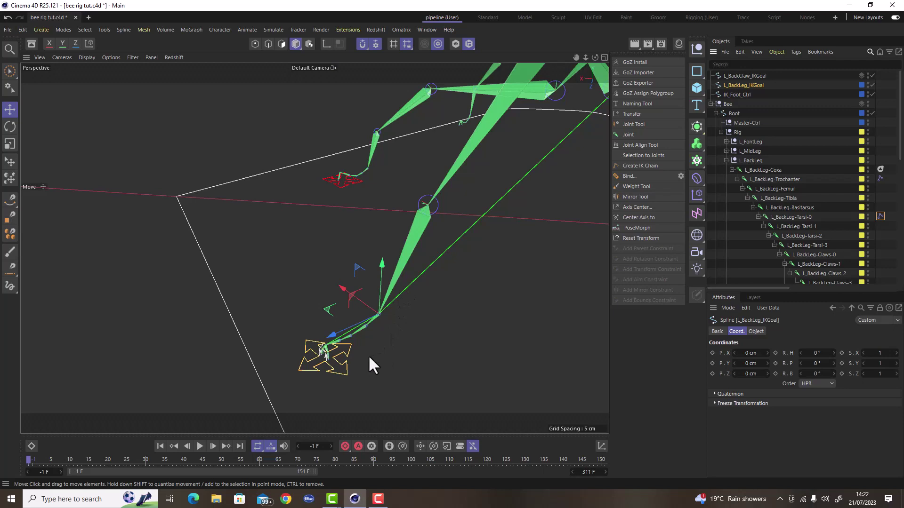
pyautogui.scroll(5, 325, 366)
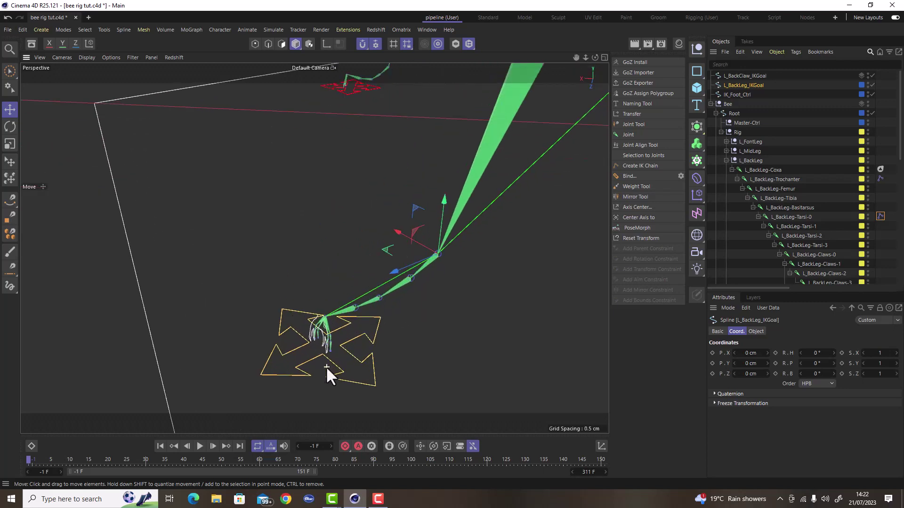
pyautogui.click(409, 356)
pyautogui.click(372, 378)
pyautogui.scroll(-5, 316, 361)
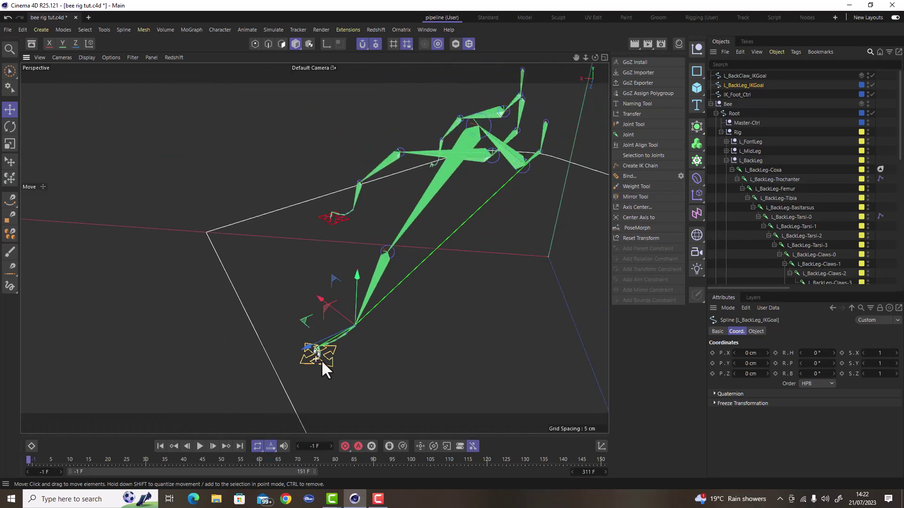
pyautogui.keyDown('alt'); pyautogui.moveTo(321, 361); pyautogui.dragTo(351, 340); pyautogui.keyUp('alt')
pyautogui.moveTo(318, 301); pyautogui.dragTo(296, 222)
pyautogui.hotkey('ctrl', 'z')
# - Nest the L_BackClaw_IKGoal spline under the L_BackLeg_IKGoal spline
pyautogui.scroll(6, 299, 346)
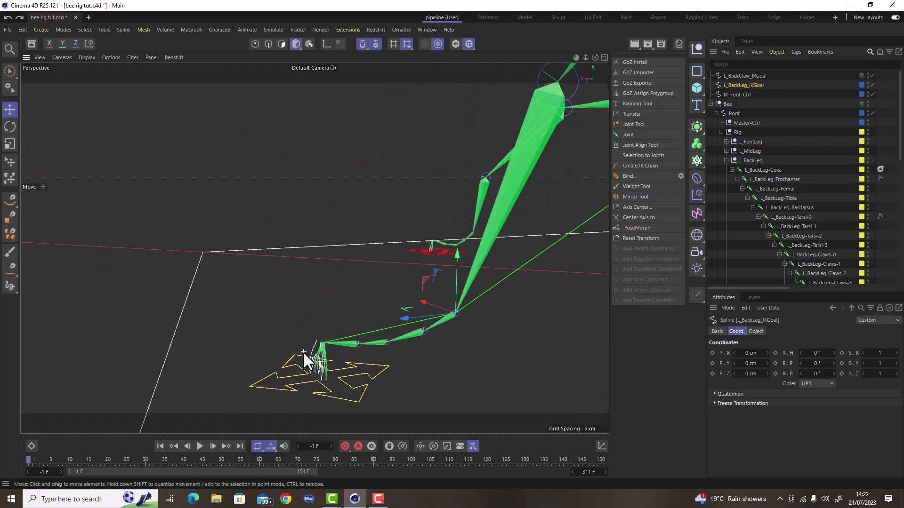
pyautogui.scroll(4, 314, 366)
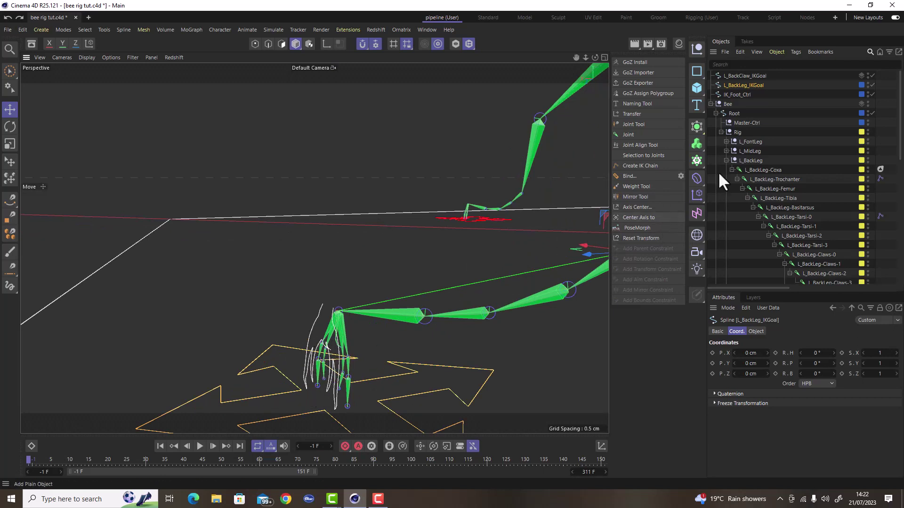
pyautogui.moveTo(758, 77); pyautogui.dragTo(758, 83)
# - Try moving the L_BackLeg_IKGoal spline together with its nested claw goal, and undo the move
pyautogui.click(744, 75)
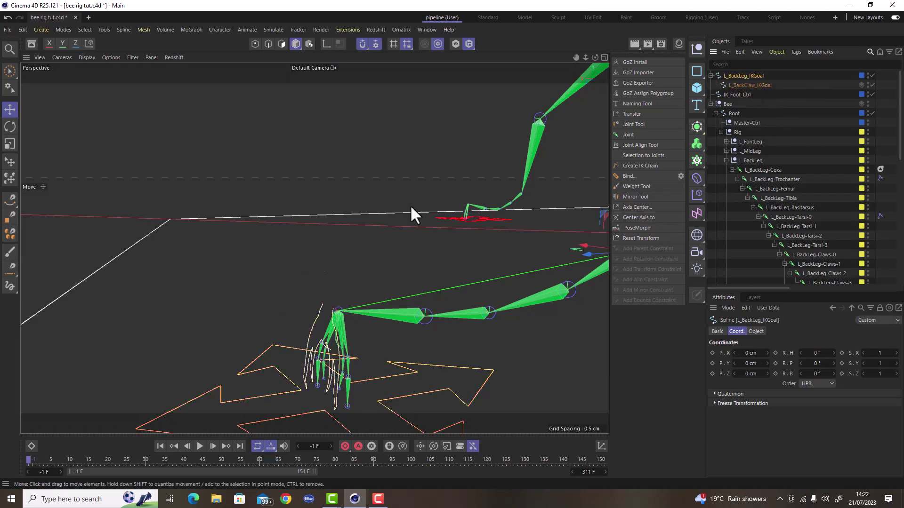
pyautogui.scroll(-5, 341, 224)
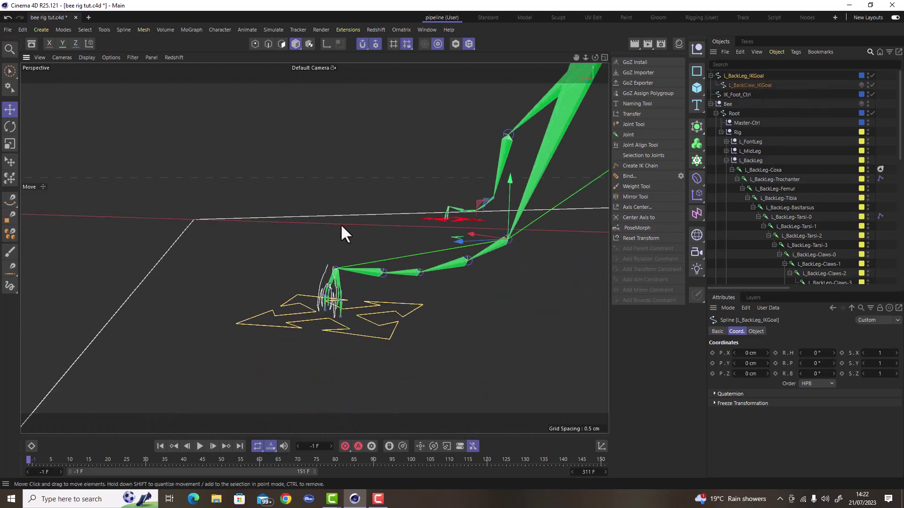
pyautogui.click(396, 312)
pyautogui.click(378, 305)
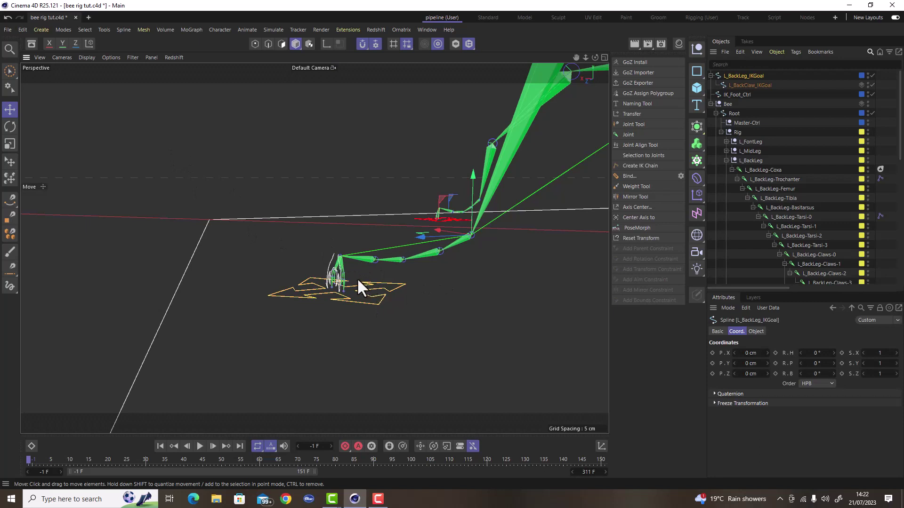
pyautogui.scroll(5, 357, 279)
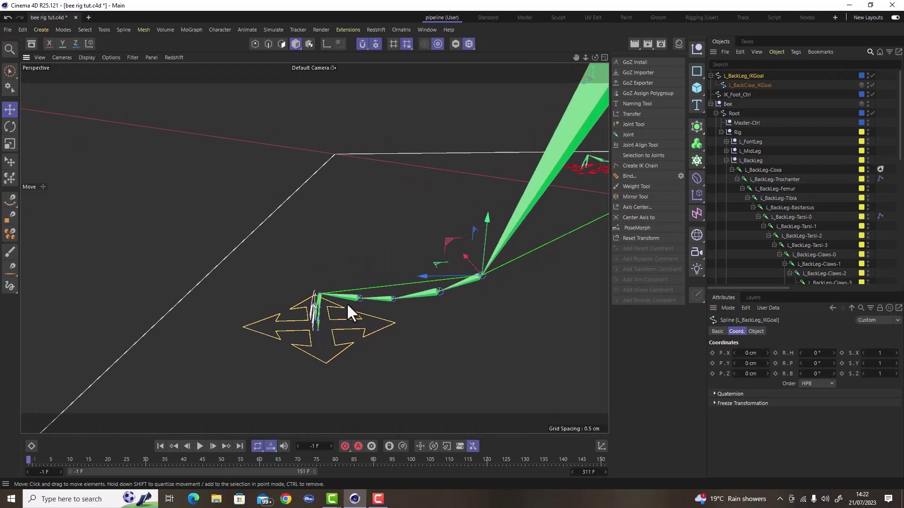
pyautogui.moveTo(448, 241); pyautogui.dragTo(462, 187)
pyautogui.hotkey('ctrl', 'z')
# - Test the claw IK chain by moving the nested L_BackClaw_IKGoal spline twice, undoing each move
pyautogui.click(141, 28)
pyautogui.click(737, 86)
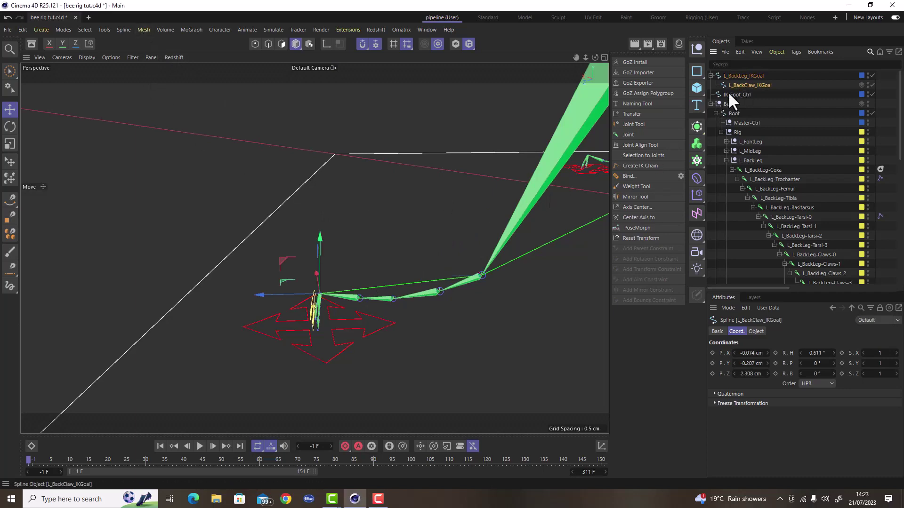
pyautogui.scroll(2, 319, 310)
pyautogui.scroll(2, 319, 310)
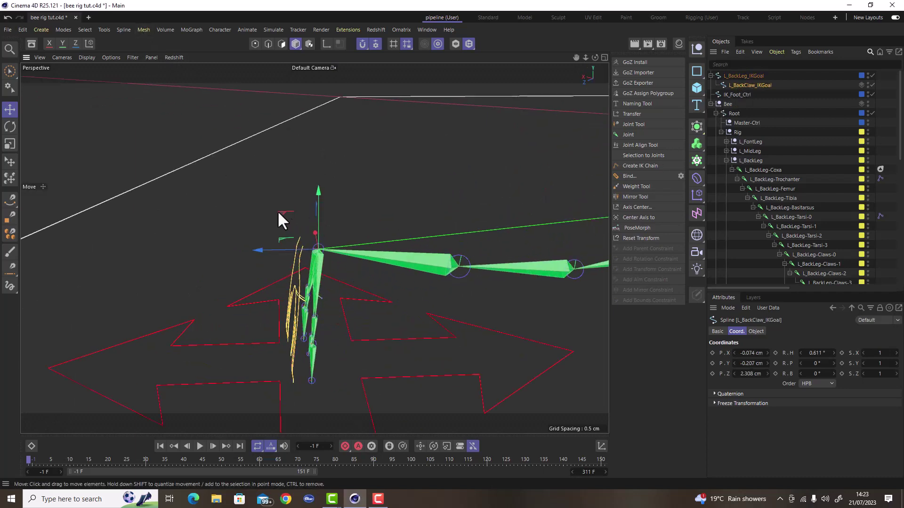
pyautogui.moveTo(278, 213); pyautogui.dragTo(348, 141)
pyautogui.scroll(-2, 267, 263)
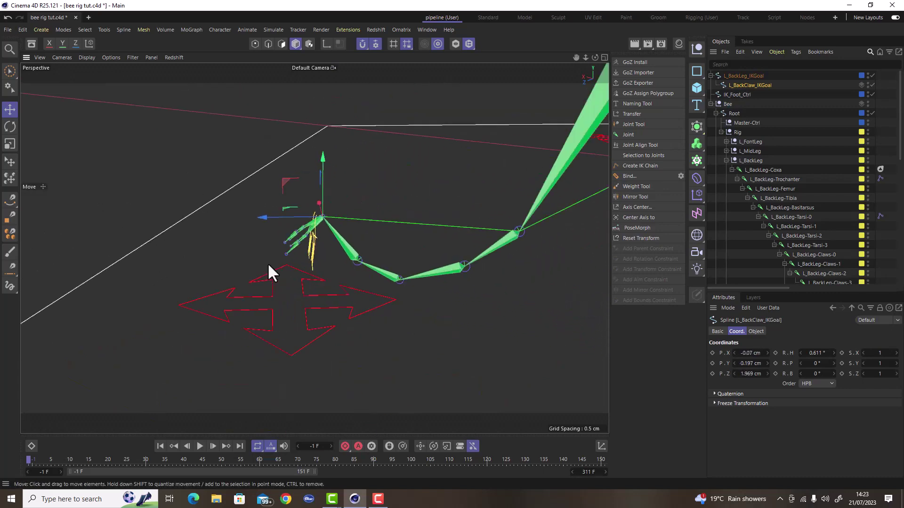
pyautogui.scroll(-2, 270, 272)
pyautogui.hotkey('ctrl', 'z')
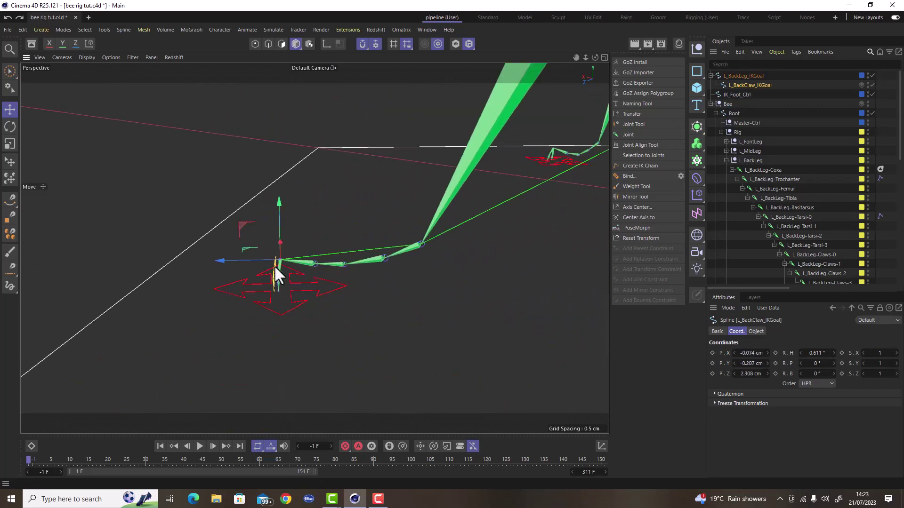
pyautogui.scroll(3, 274, 278)
pyautogui.scroll(2, 285, 281)
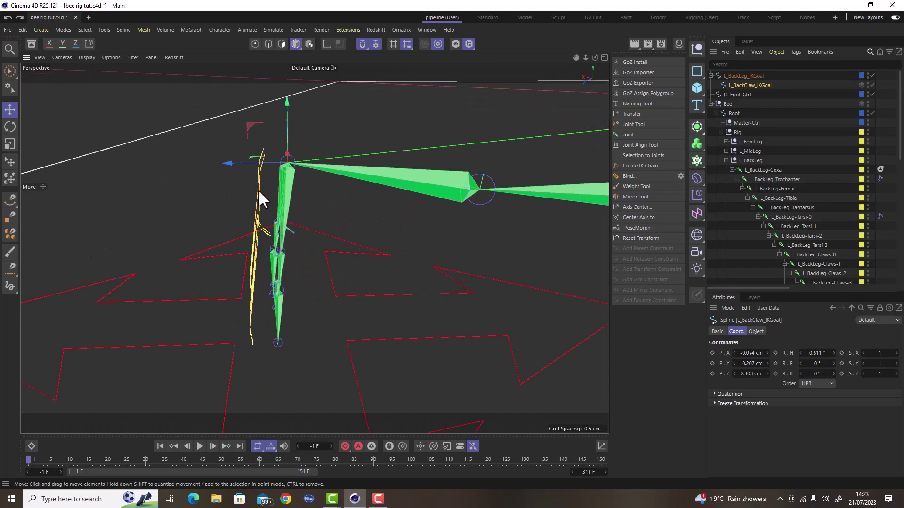
pyautogui.moveTo(254, 126); pyautogui.dragTo(517, 191)
pyautogui.hotkey('ctrl', 'z')
# - Switch the coordinate system, try rotating the L_BackClaw_IKGoal spline around the claws, and undo the rotation
pyautogui.scroll(-6, 317, 352)
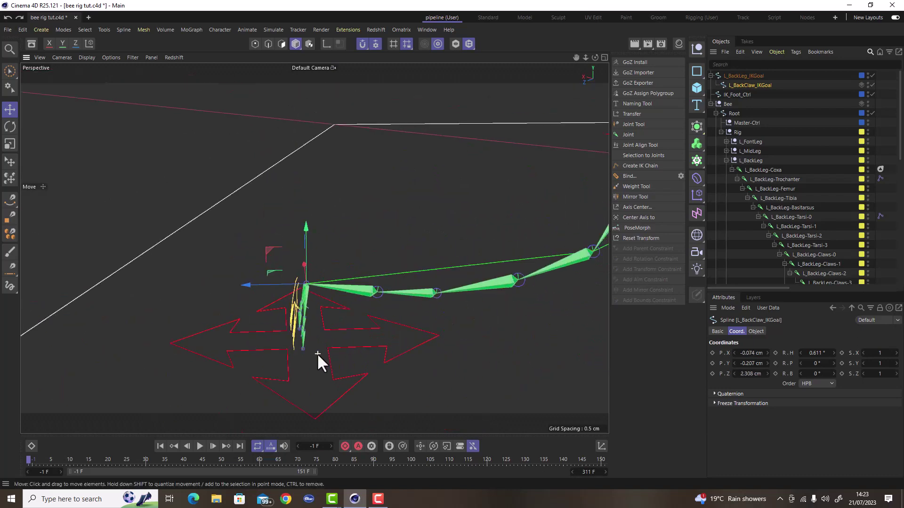
pyautogui.scroll(3, 304, 311)
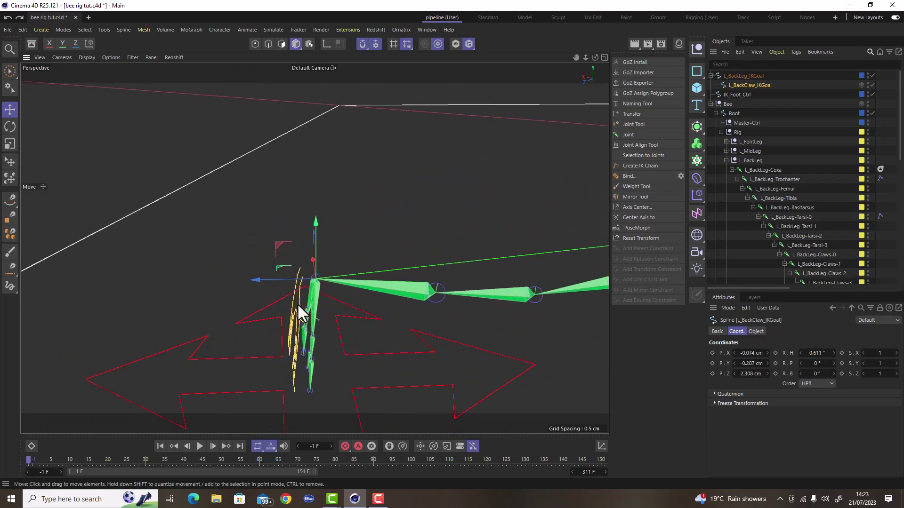
pyautogui.press('r')
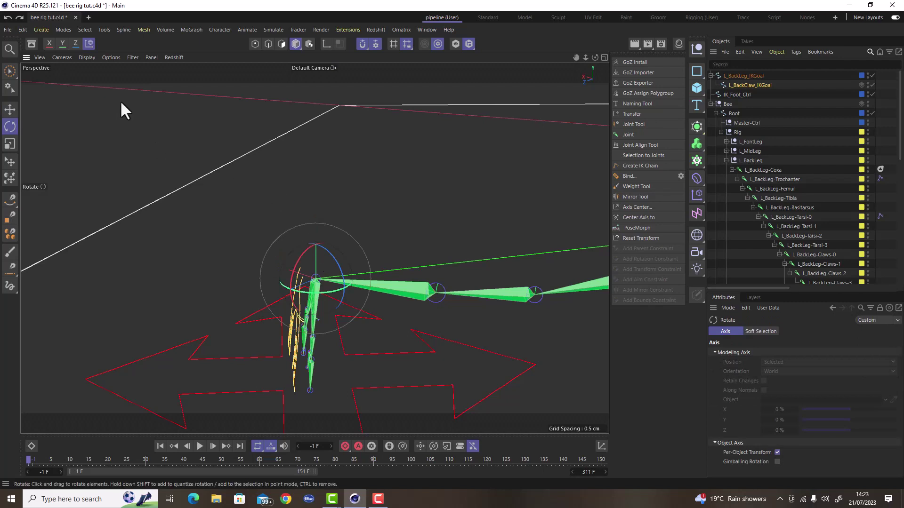
pyautogui.click(88, 42)
pyautogui.moveTo(305, 246); pyautogui.dragTo(332, 313)
pyautogui.hotkey('ctrl', 'z')
pyautogui.scroll(-3, 312, 321)
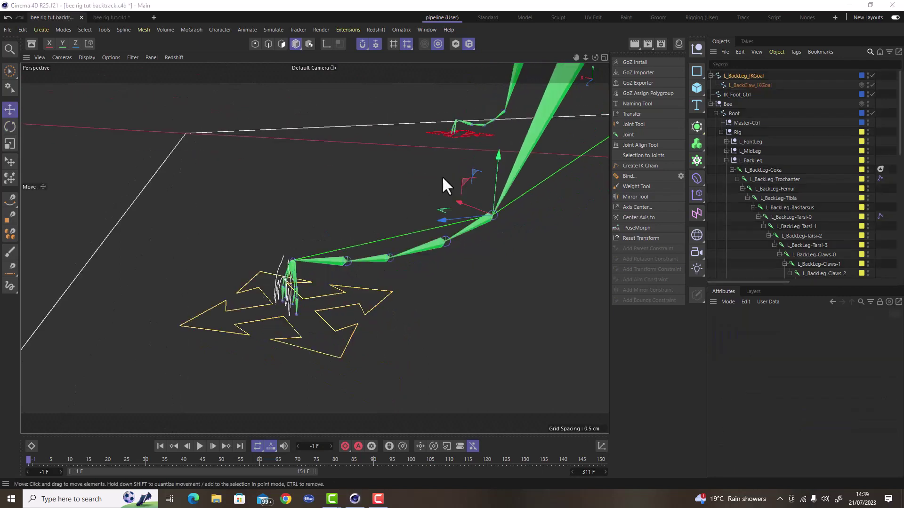
# - Add a Constraint rigging tag to the L_BackLeg-Claws-0 joint
pyautogui.click(277, 161)
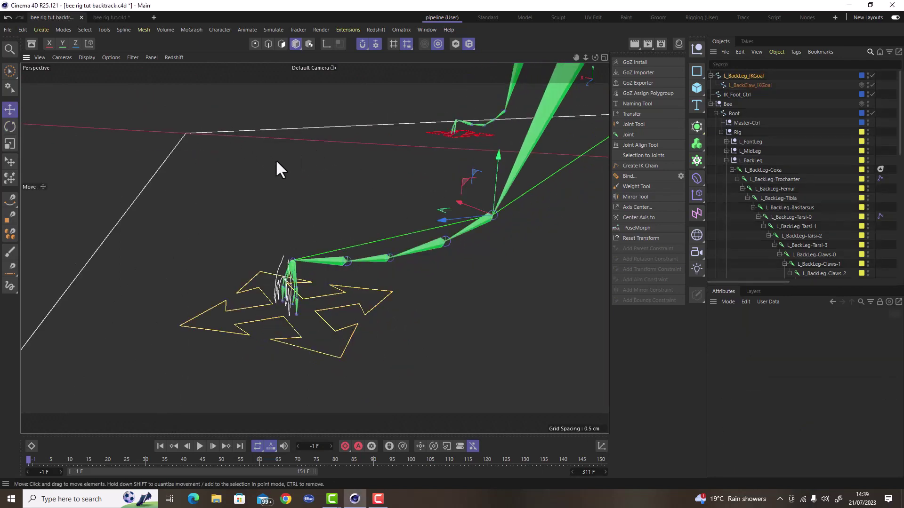
pyautogui.scroll(5, 334, 302)
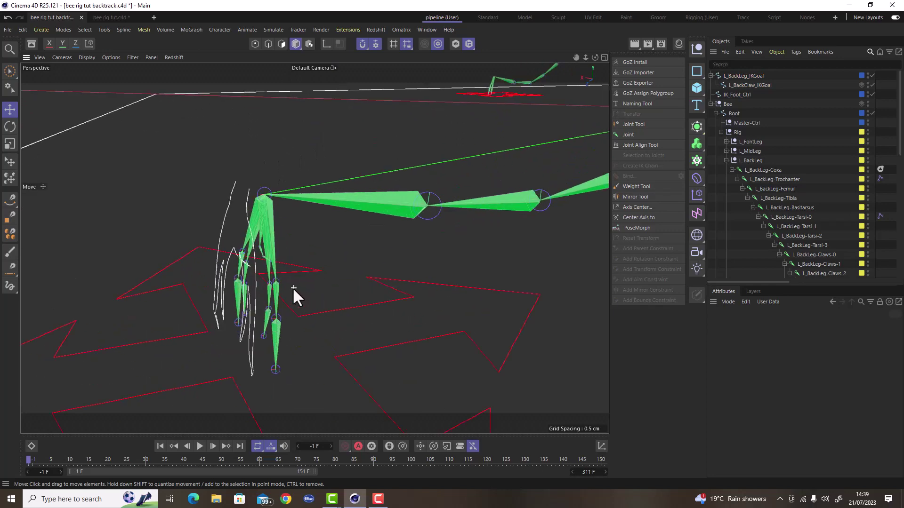
pyautogui.click(253, 223)
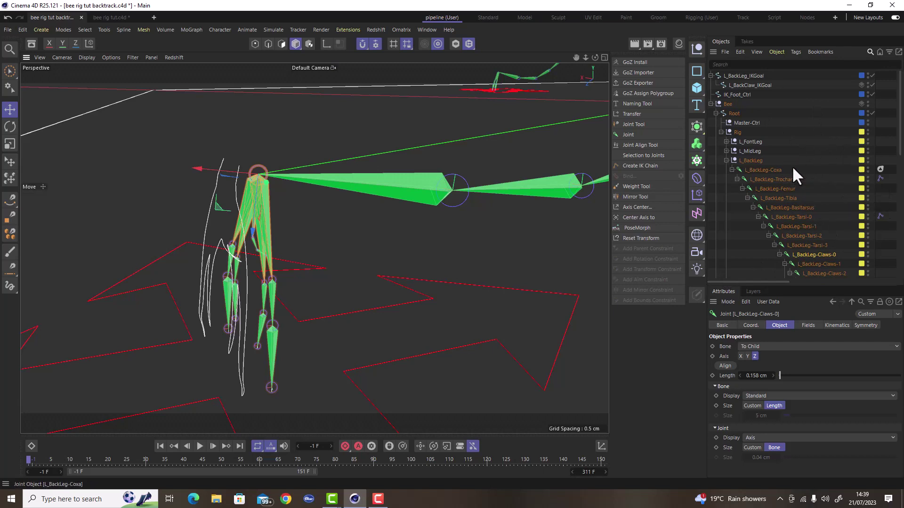
pyautogui.rightClick(820, 257)
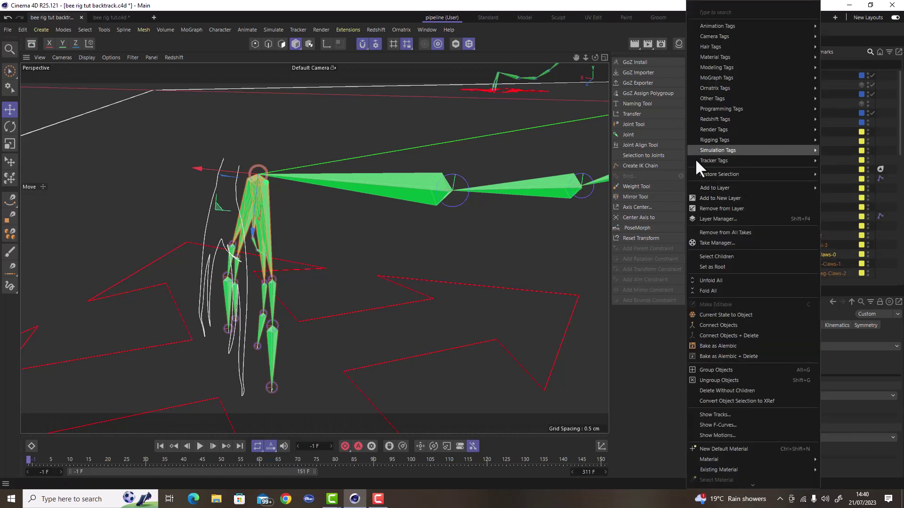
pyautogui.moveTo(735, 139)
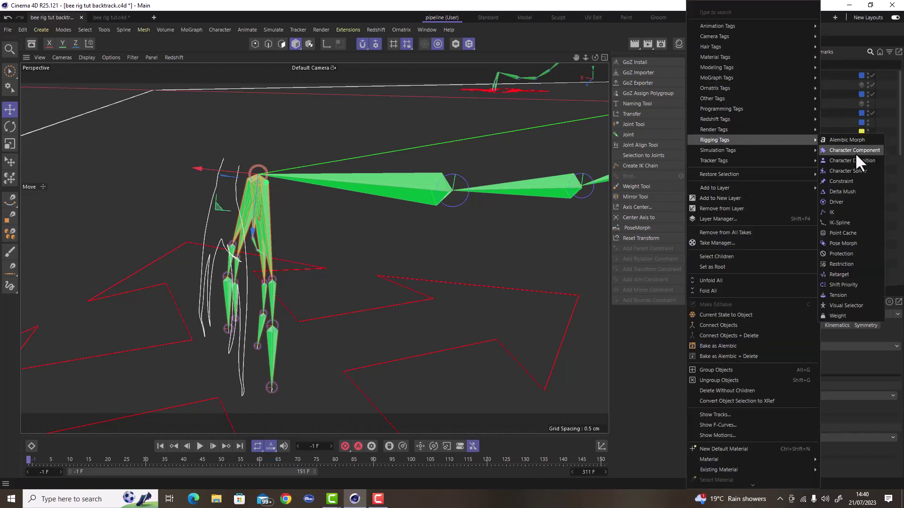
pyautogui.click(854, 181)
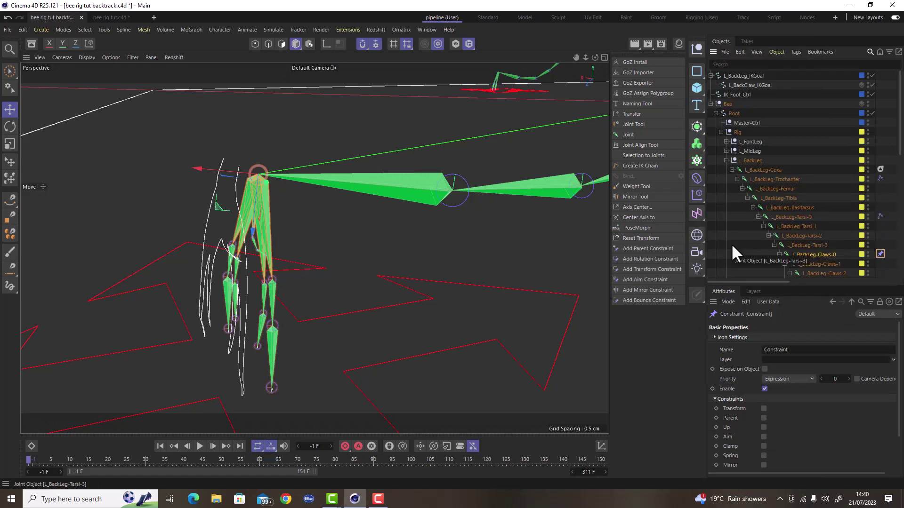
# - Enable a rotation-only Transform constraint on the tag, with P off and R on, targeting the L_BackClaw_IKGoal spline
pyautogui.click(763, 409)
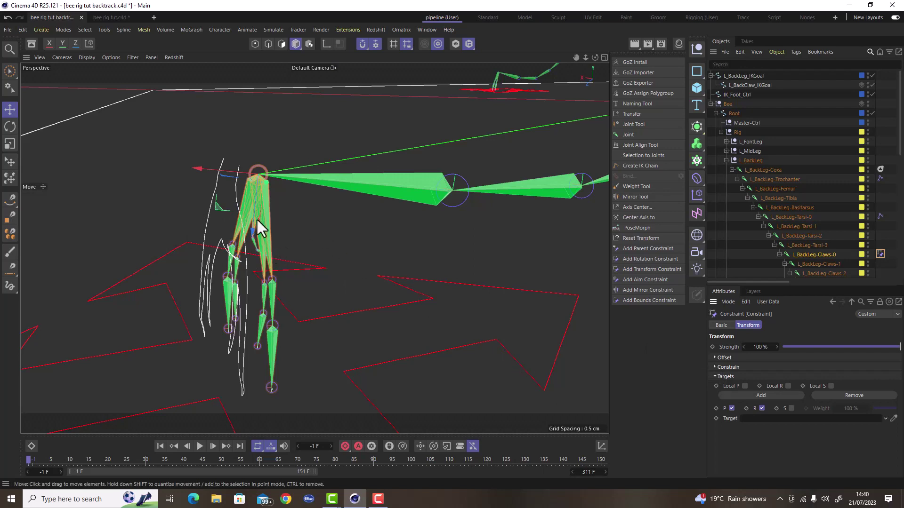
pyautogui.click(714, 357)
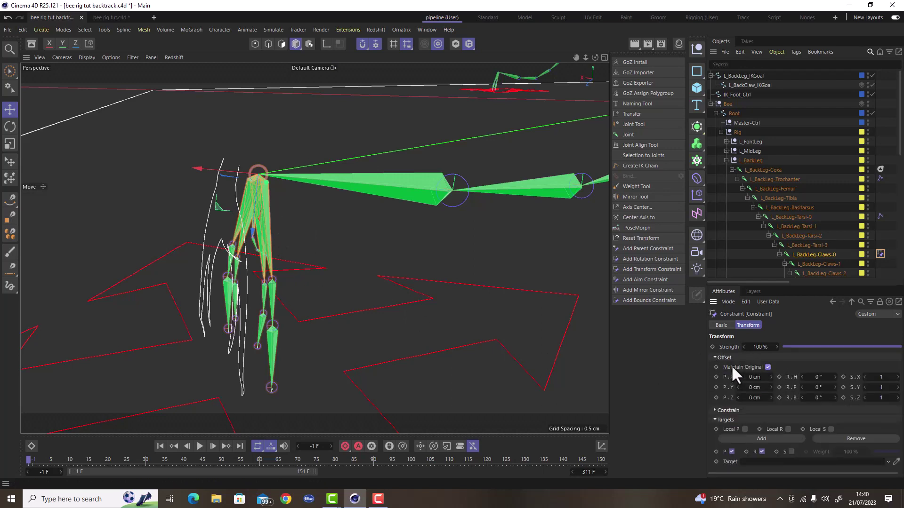
pyautogui.click(714, 358)
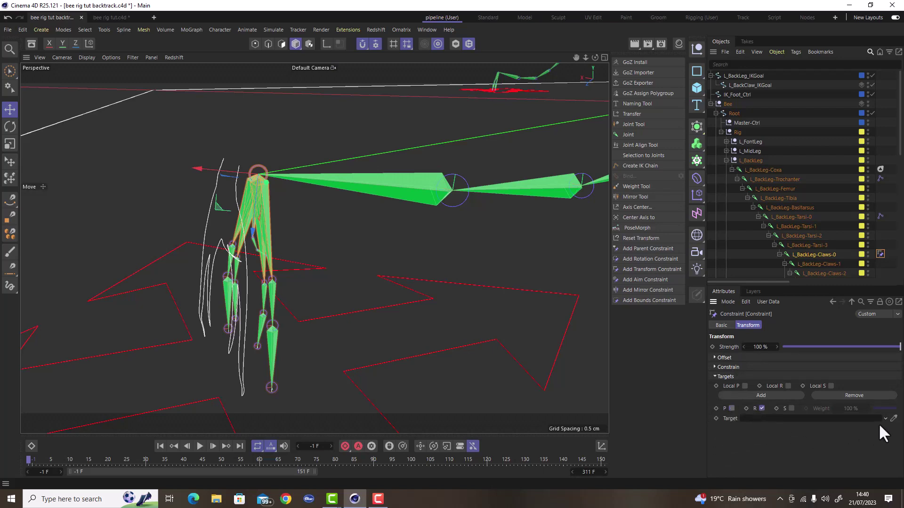
pyautogui.click(893, 418)
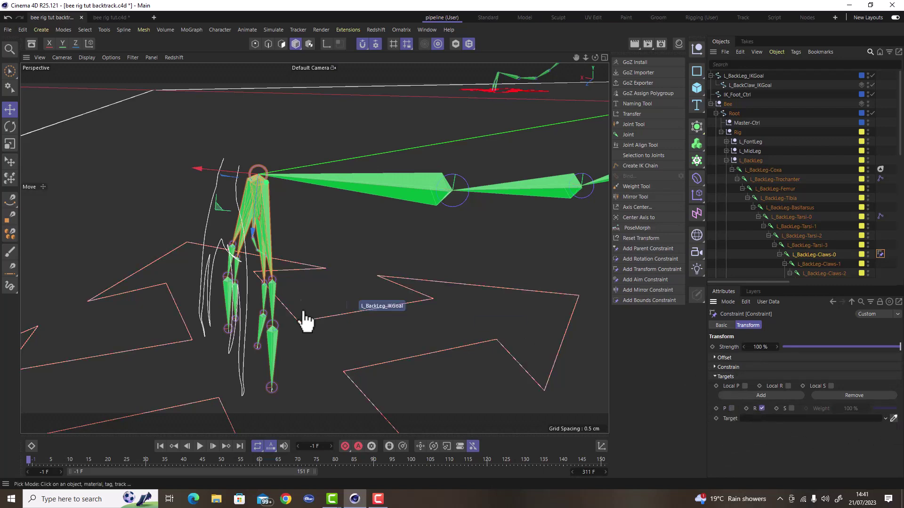
pyautogui.click(199, 244)
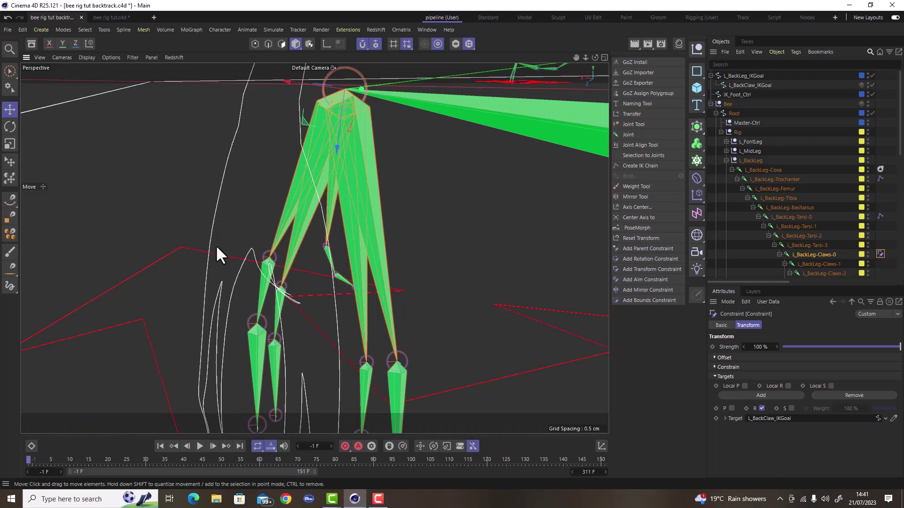
# - Test the claw joint's rotation constraint by rotating the L_BackClaw_IKGoal spline, and undo the rotation
pyautogui.scroll(-5, 216, 248)
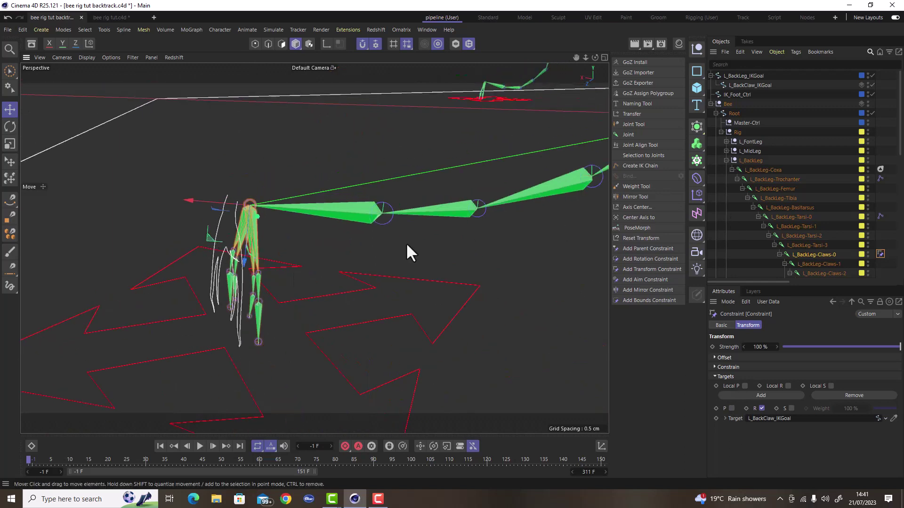
pyautogui.scroll(-3, 409, 256)
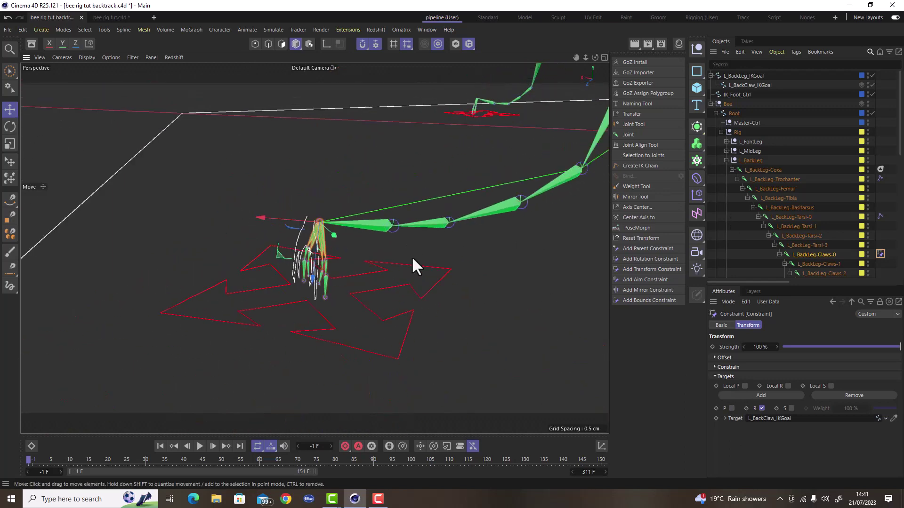
pyautogui.click(9, 127)
pyautogui.scroll(4, 319, 226)
pyautogui.click(288, 229)
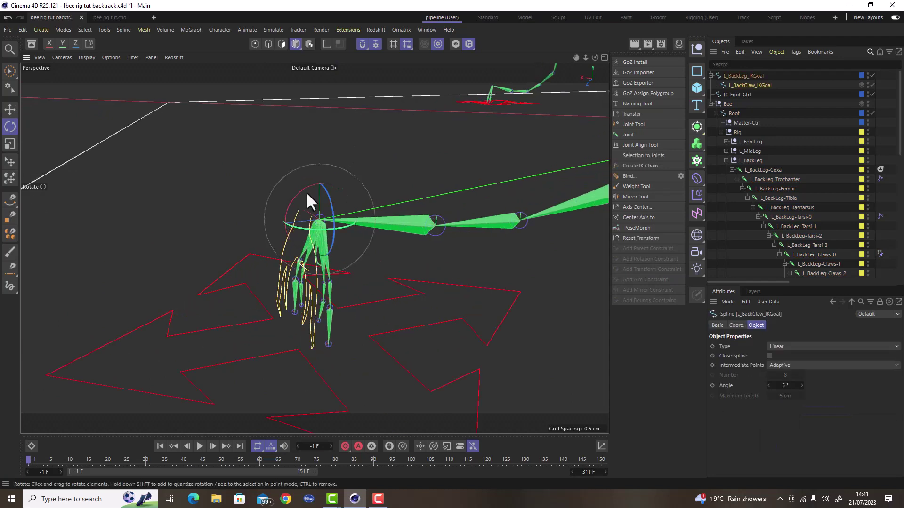
pyautogui.moveTo(300, 190); pyautogui.dragTo(345, 193)
pyautogui.hotkey('ctrl', 'z')
# - Test the back leg rig by moving the L_BackLeg_IKGoal spline, and clear the selection
pyautogui.click(405, 295)
pyautogui.scroll(-5, 358, 300)
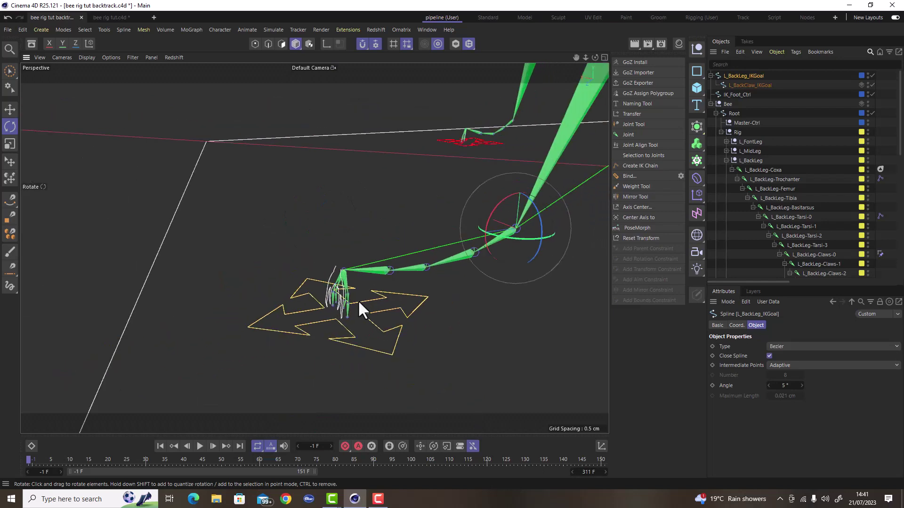
pyautogui.press('e')
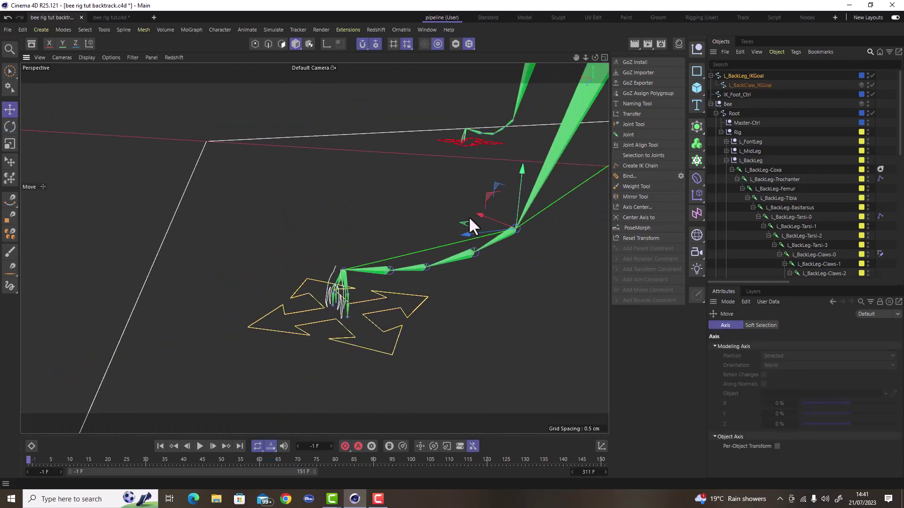
pyautogui.scroll(-5, 436, 241)
pyautogui.keyDown('alt'); pyautogui.moveTo(435, 241); pyautogui.dragTo(419, 234); pyautogui.keyUp('alt')
pyautogui.moveTo(474, 215); pyautogui.dragTo(446, 203)
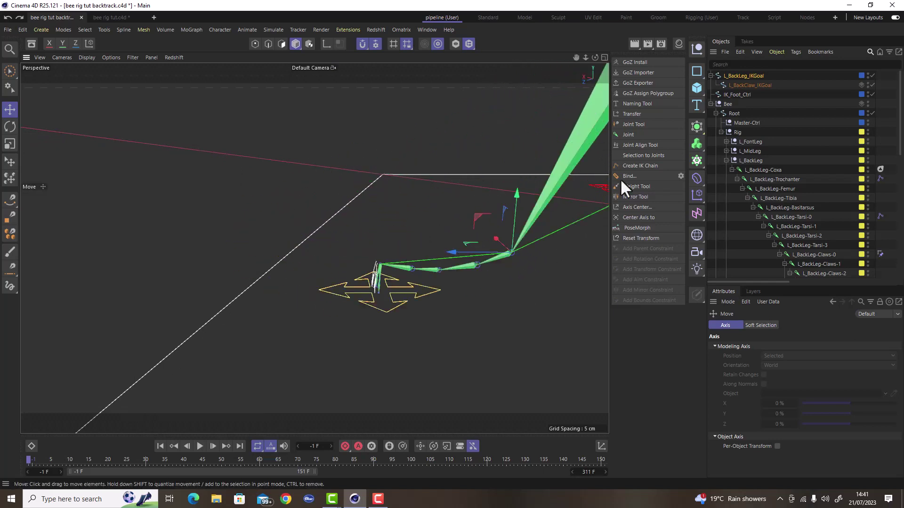
pyautogui.keyDown('alt'); pyautogui.moveTo(343, 252); pyautogui.dragTo(406, 241); pyautogui.keyUp('alt')
pyautogui.click(437, 278)
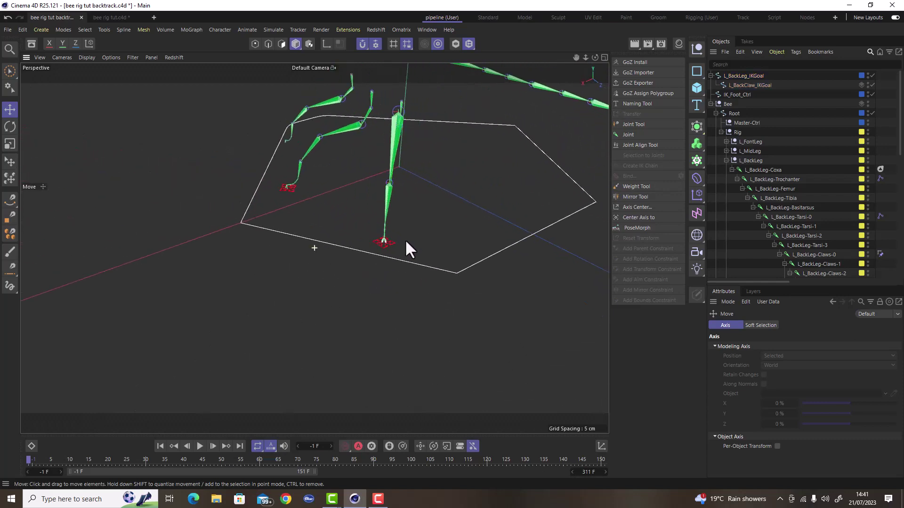
# - Select the IK_Foot_Ctrl spline at the middle leg's foot and compare its placement with the back leg's controllers
pyautogui.scroll(8, 268, 167)
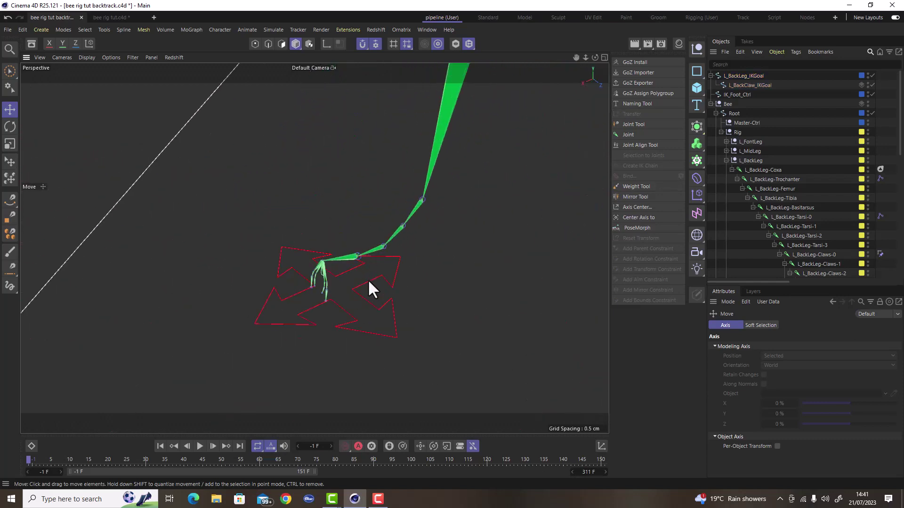
pyautogui.click(360, 285)
pyautogui.scroll(-8, 360, 284)
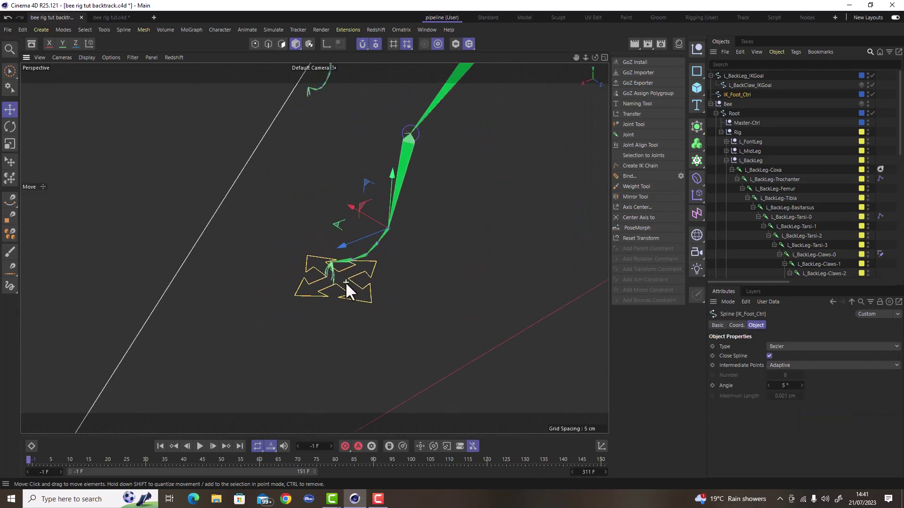
pyautogui.scroll(-2, 345, 281)
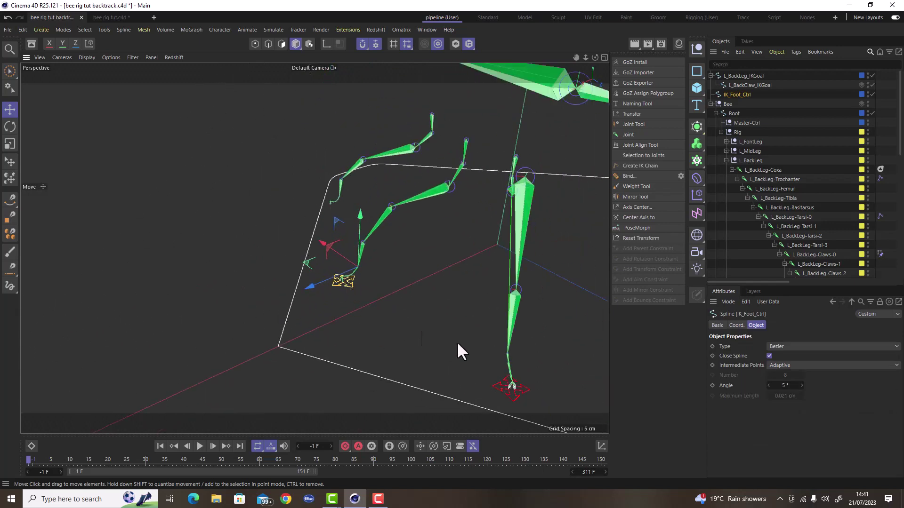
pyautogui.scroll(3, 512, 387)
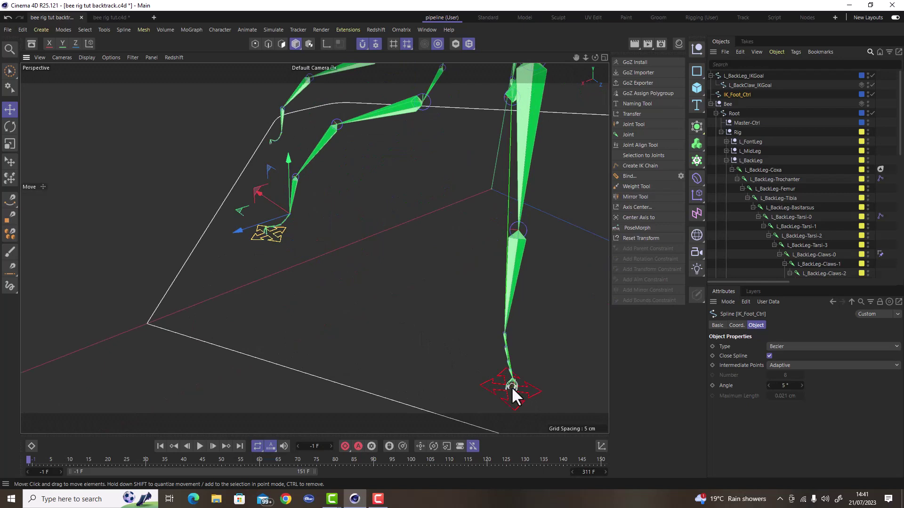
pyautogui.scroll(-2, 512, 387)
pyautogui.scroll(3, 303, 260)
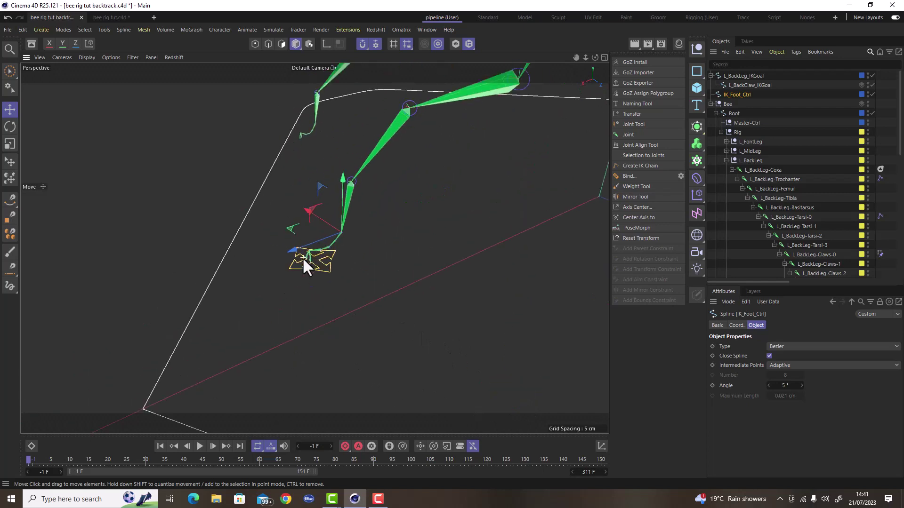
pyautogui.scroll(2, 303, 258)
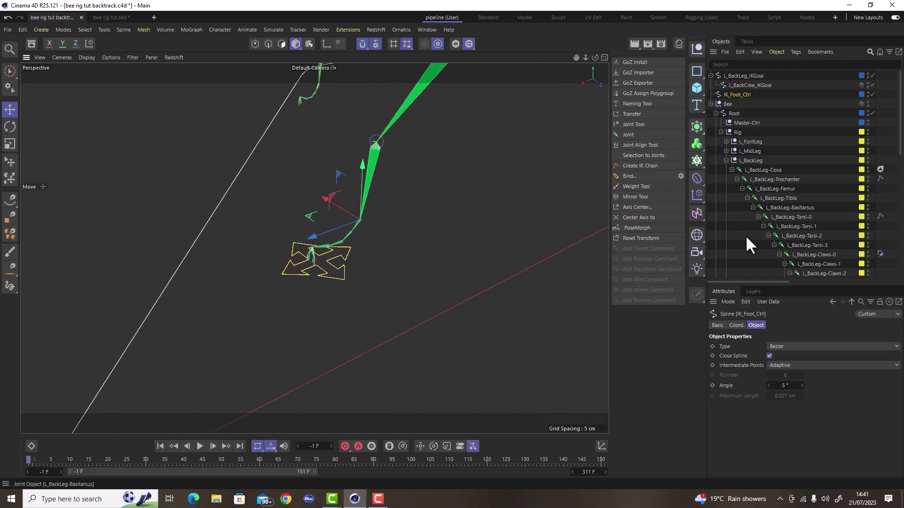
# - Make the Meshes layer visible in the viewport
pyautogui.click(753, 291)
pyautogui.click(769, 346)
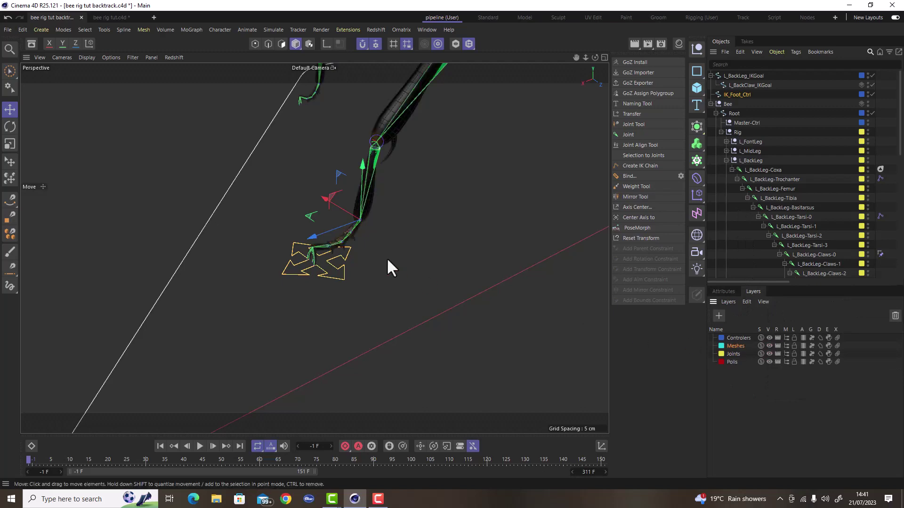
pyautogui.scroll(4, 302, 250)
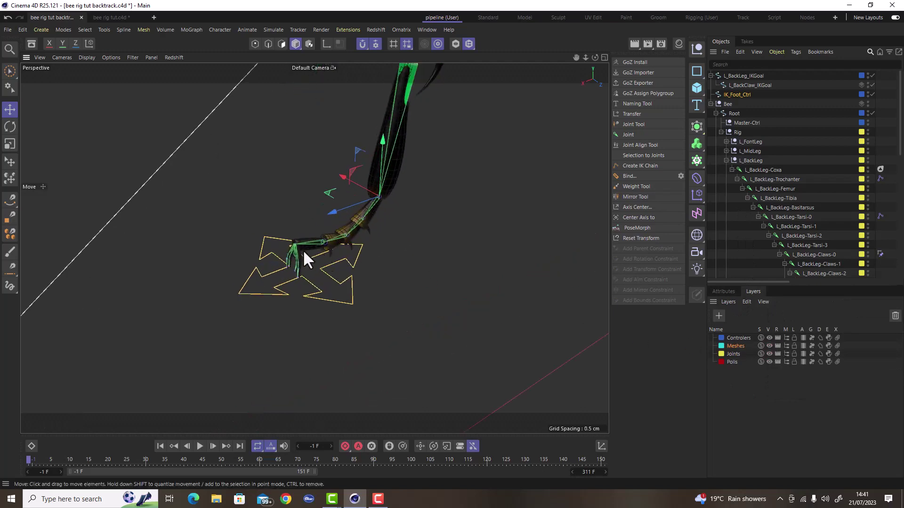
# - Disable snapping and select an edge loop running along the middle leg's claws on the Bee mesh
pyautogui.click(268, 43)
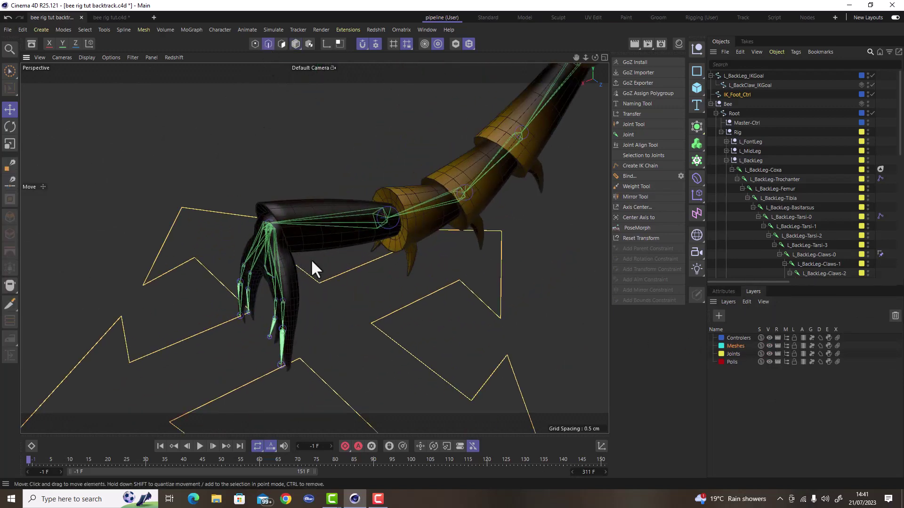
pyautogui.click(362, 41)
pyautogui.keyDown('alt'); pyautogui.moveTo(296, 264); pyautogui.dragTo(288, 281); pyautogui.keyUp('alt')
pyautogui.scroll(2, 290, 284)
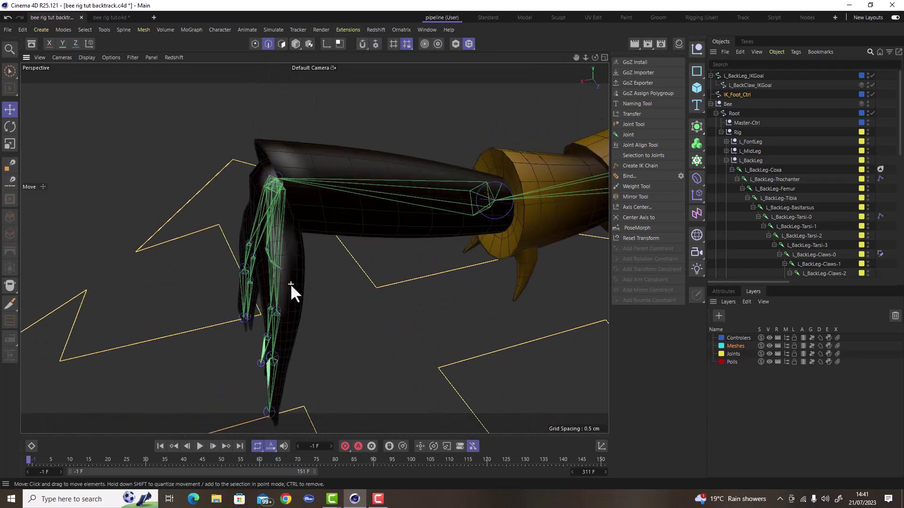
pyautogui.click(295, 43)
pyautogui.click(310, 149)
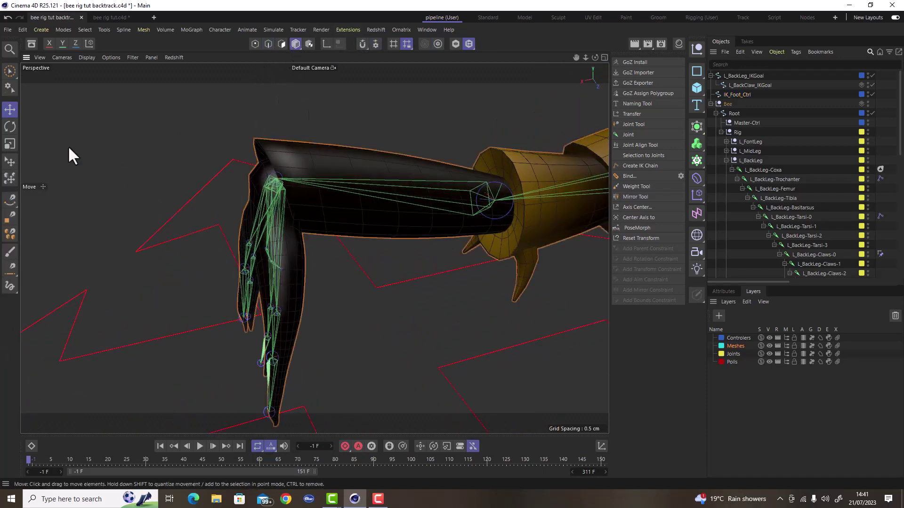
pyautogui.click(269, 44)
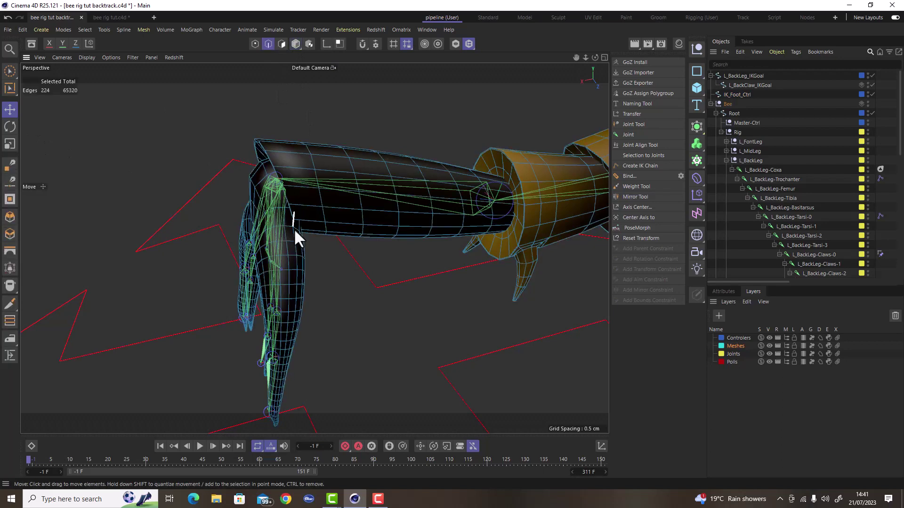
pyautogui.doubleClick(290, 260)
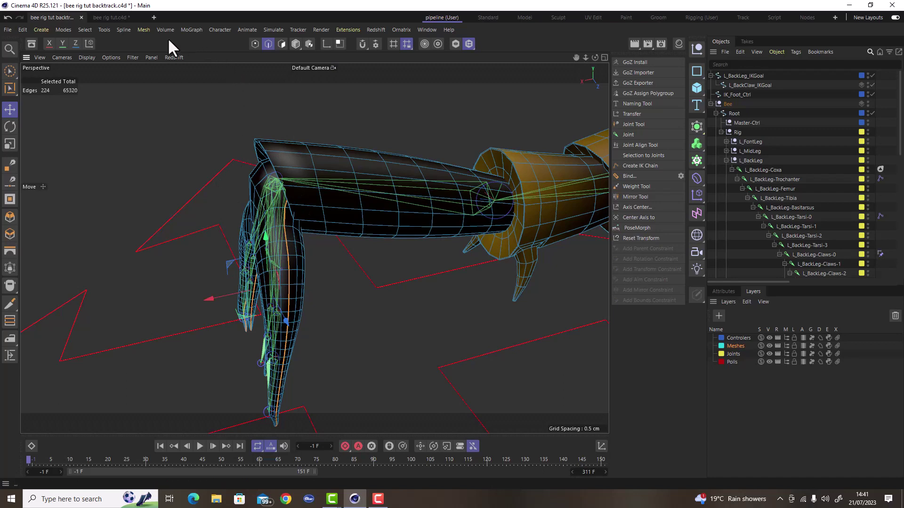
# - Locate the Edge to Spline command without running it, and examine the selected edges along the claws
pyautogui.click(144, 29)
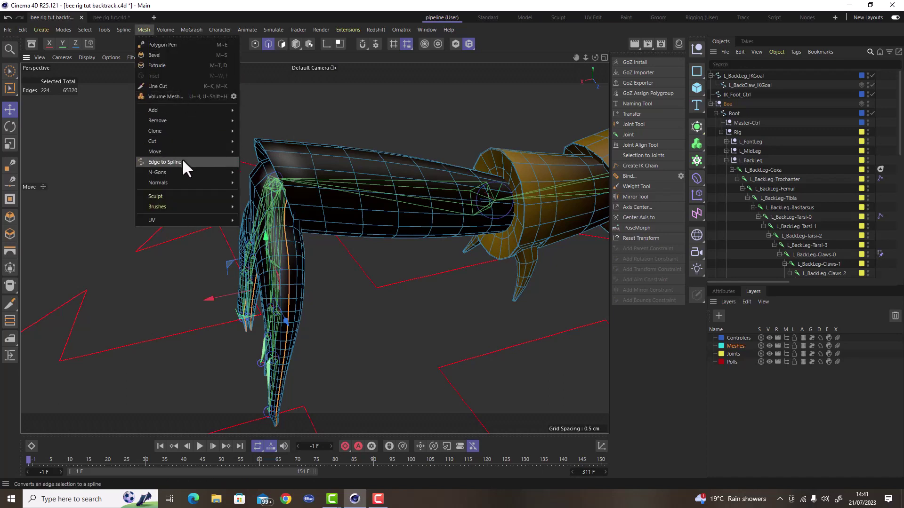
pyautogui.click(282, 1)
pyautogui.scroll(-2, 371, 99)
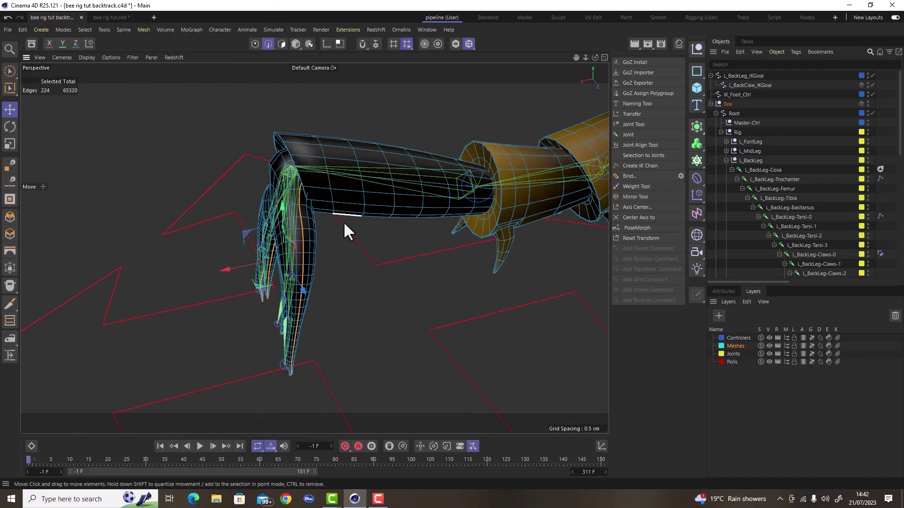
pyautogui.keyDown('alt'); pyautogui.moveTo(268, 267); pyautogui.dragTo(318, 280); pyautogui.keyUp('alt')
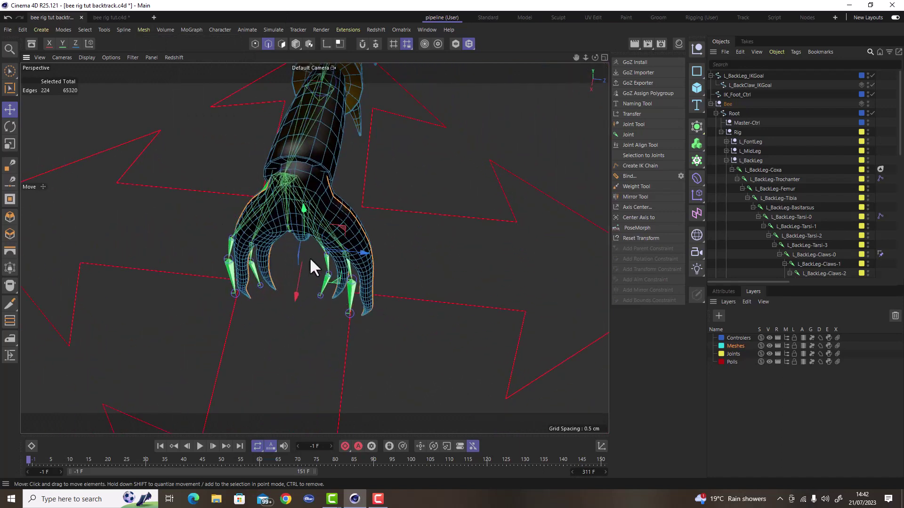
pyautogui.scroll(2, 309, 257)
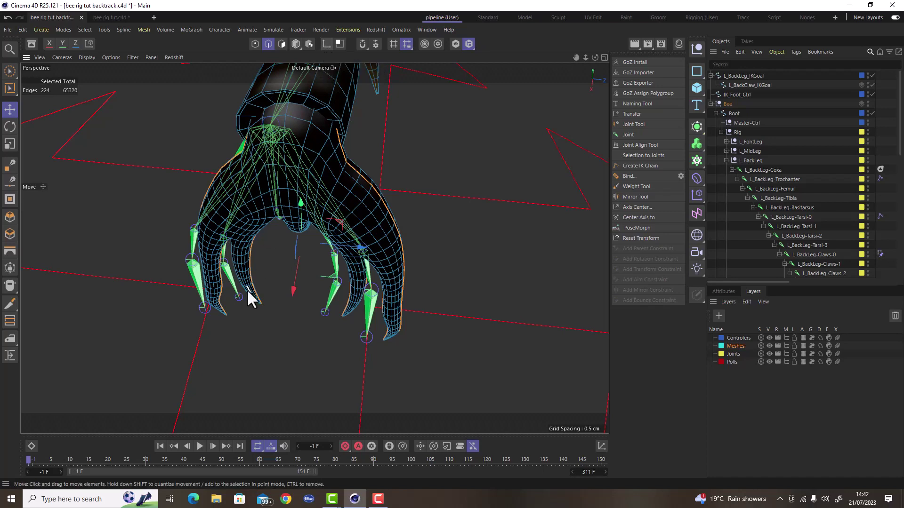
pyautogui.scroll(-5, 259, 292)
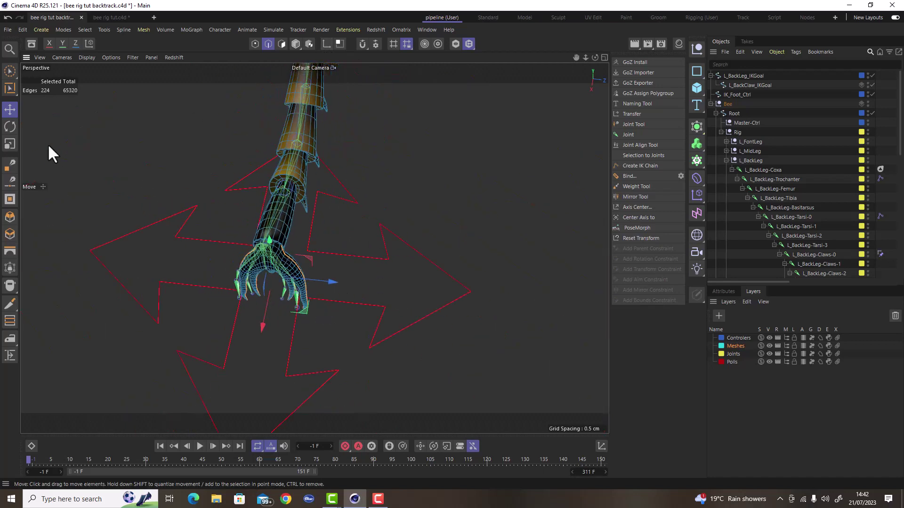
# - Return to model mode, reselect the IK_Foot_Ctrl spline, and inspect the middle leg's lower joints
pyautogui.click(294, 44)
pyautogui.click(353, 198)
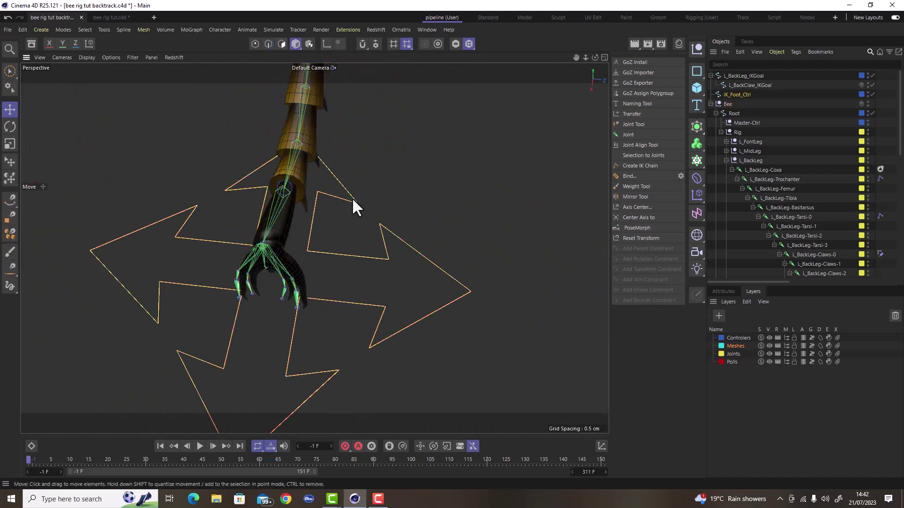
pyautogui.scroll(-3, 352, 256)
pyautogui.keyDown('alt'); pyautogui.moveTo(300, 299); pyautogui.dragTo(190, 280); pyautogui.keyUp('alt')
pyautogui.scroll(4, 455, 120)
pyautogui.keyDown('alt'); pyautogui.moveTo(419, 137); pyautogui.dragTo(502, 140); pyautogui.keyUp('alt')
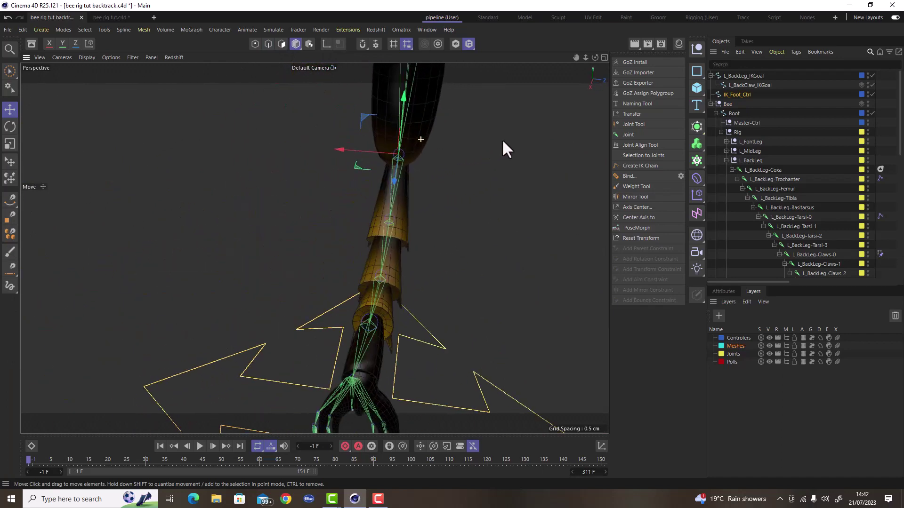
pyautogui.scroll(-5, 347, 253)
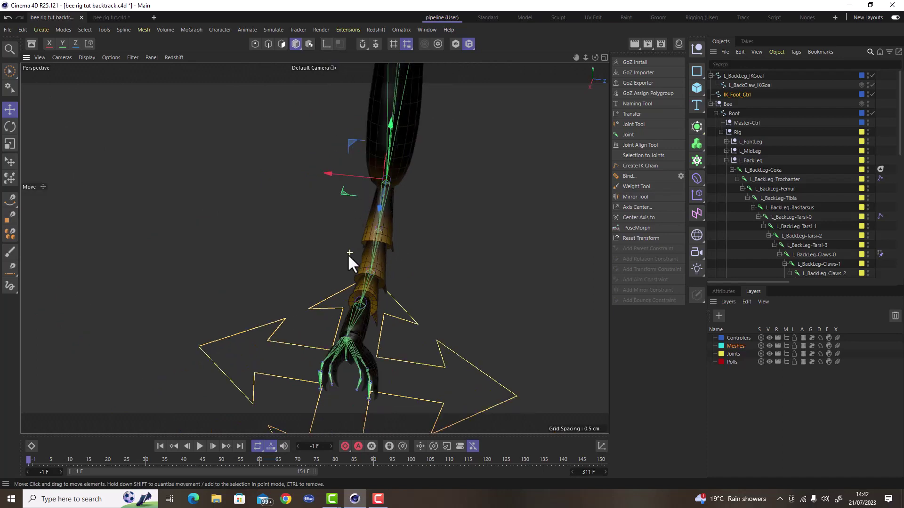
pyautogui.keyDown('alt'); pyautogui.moveTo(347, 253); pyautogui.dragTo(233, 258); pyautogui.keyUp('alt')
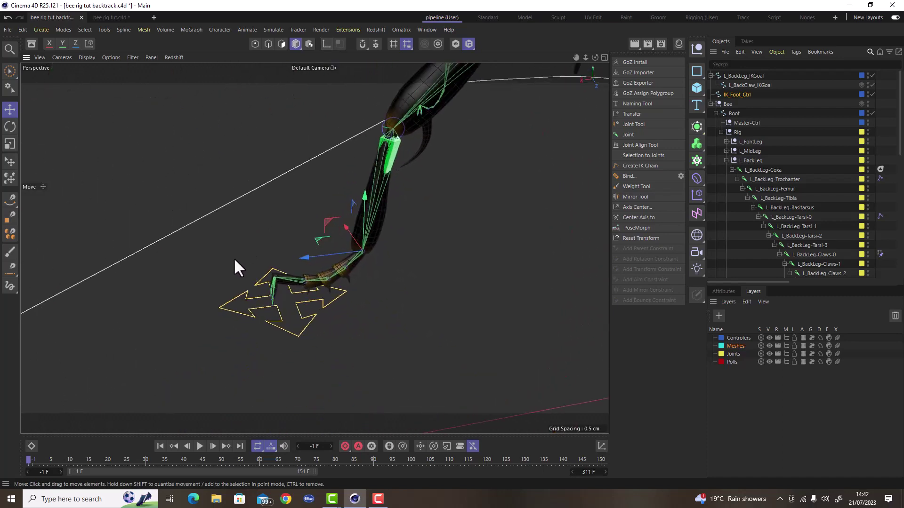
# - Examine how the controllers and joints line up on the bee's middle, back and front left legs
pyautogui.scroll(-5, 233, 259)
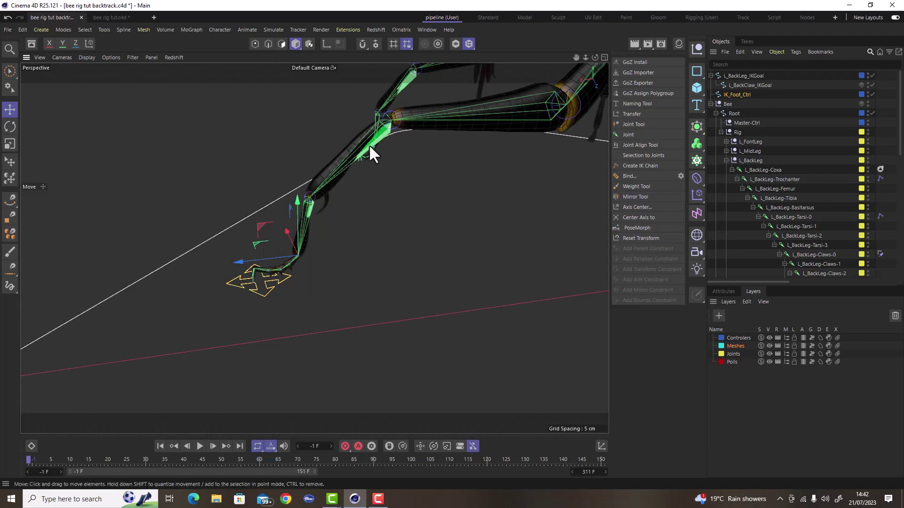
pyautogui.scroll(3, 249, 267)
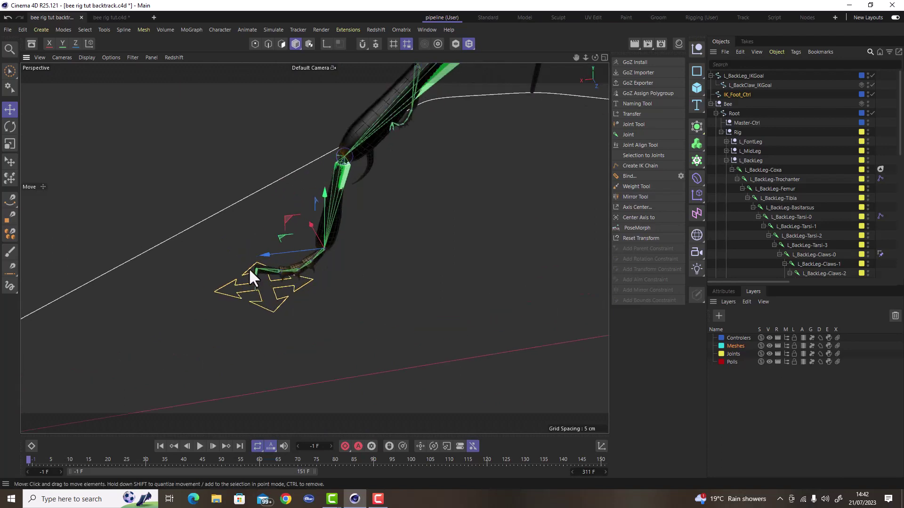
pyautogui.scroll(-8, 394, 309)
pyautogui.scroll(-2, 386, 316)
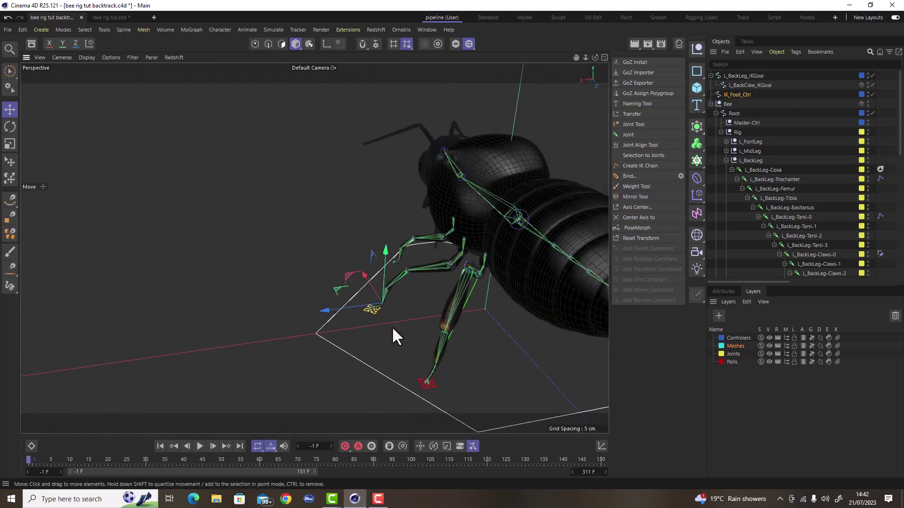
pyautogui.scroll(5, 436, 376)
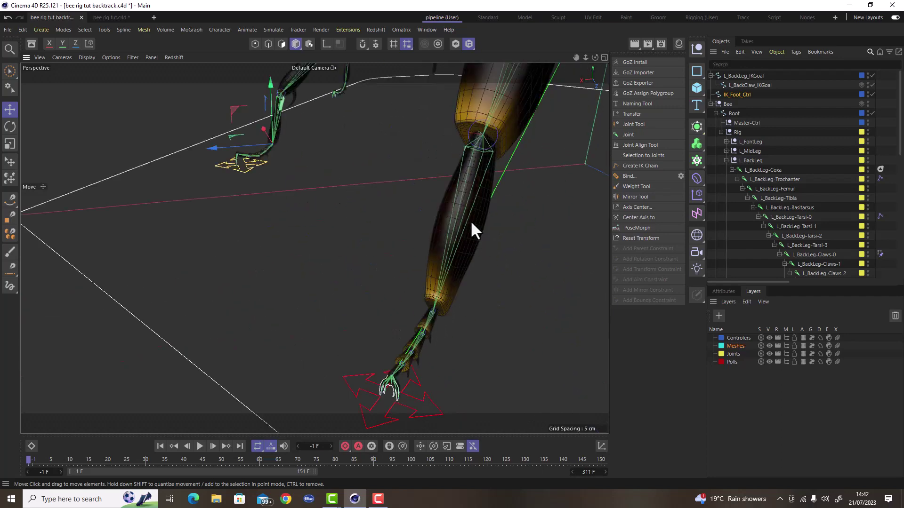
pyautogui.scroll(-6, 464, 249)
pyautogui.scroll(-2, 372, 219)
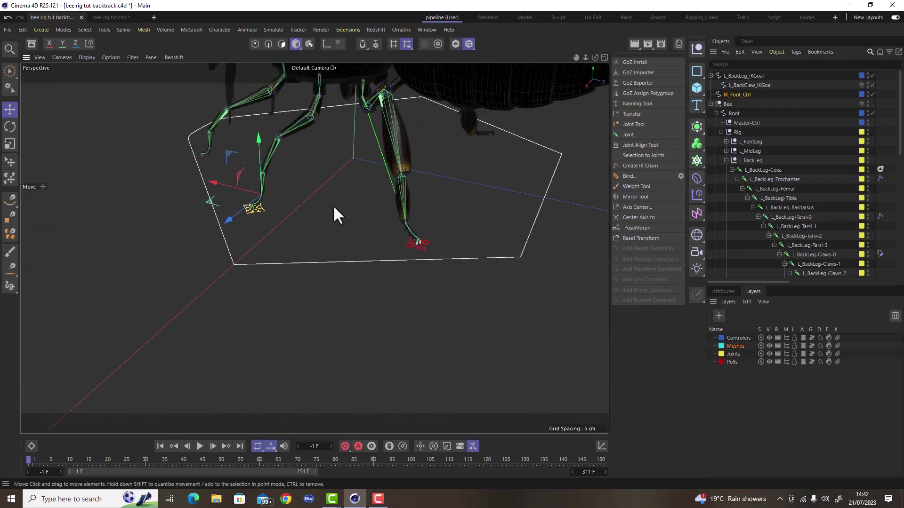
pyautogui.scroll(6, 356, 265)
pyautogui.scroll(-1, 306, 207)
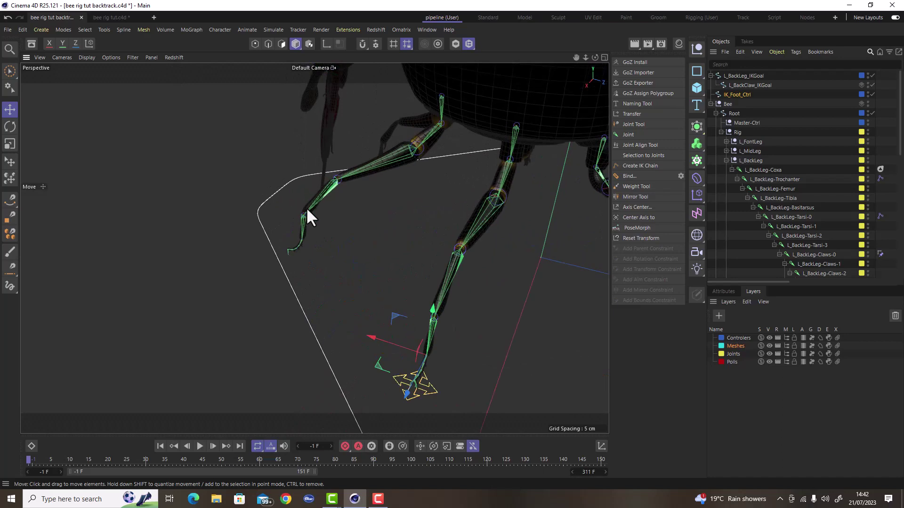
# - Parent L_BackLeg_IKGoal, together with its nested claw goal, under Master-Ctrl in the Bee hierarchy
pyautogui.scroll(-6, 290, 258)
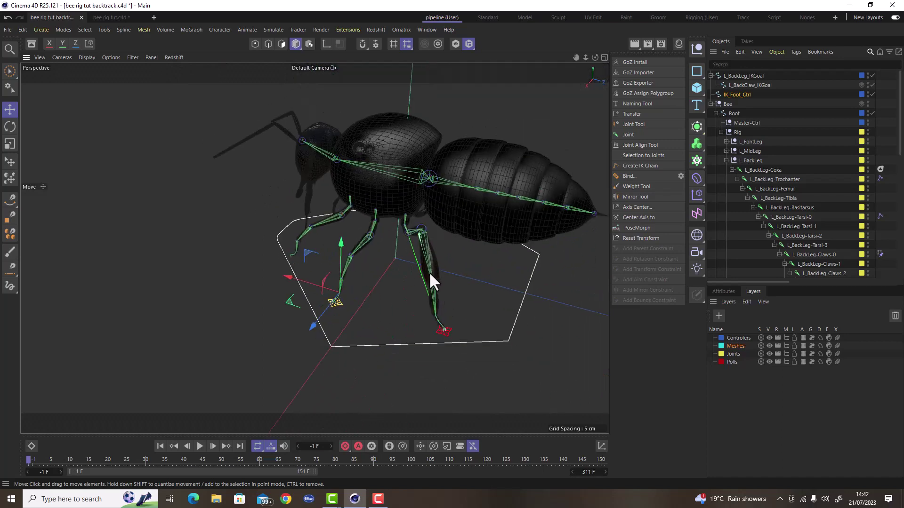
pyautogui.scroll(5, 428, 272)
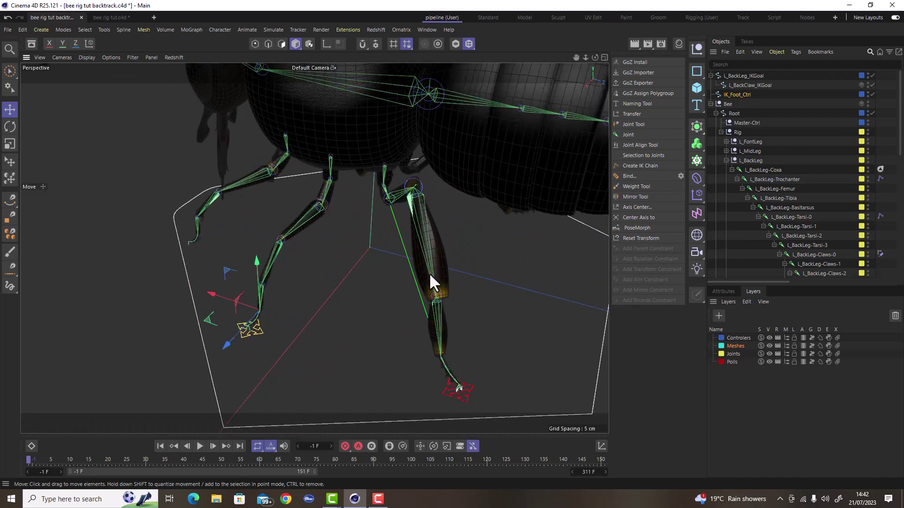
pyautogui.scroll(-2, 430, 274)
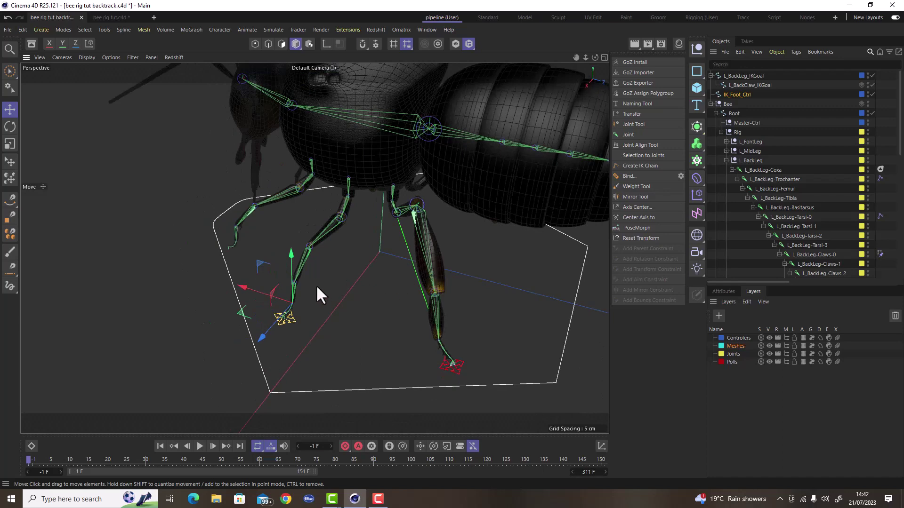
pyautogui.moveTo(324, 288)
pyautogui.keyDown('alt'); pyautogui.mouseDown()
pyautogui.moveTo(295, 284)
pyautogui.moveTo(357, 270)
pyautogui.moveTo(324, 274)
pyautogui.mouseUp(); pyautogui.keyUp('alt')
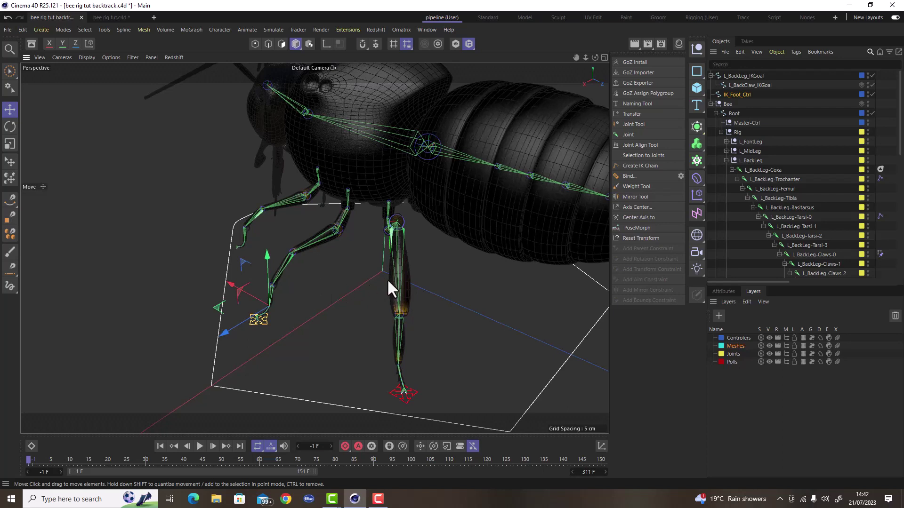
pyautogui.click(739, 75)
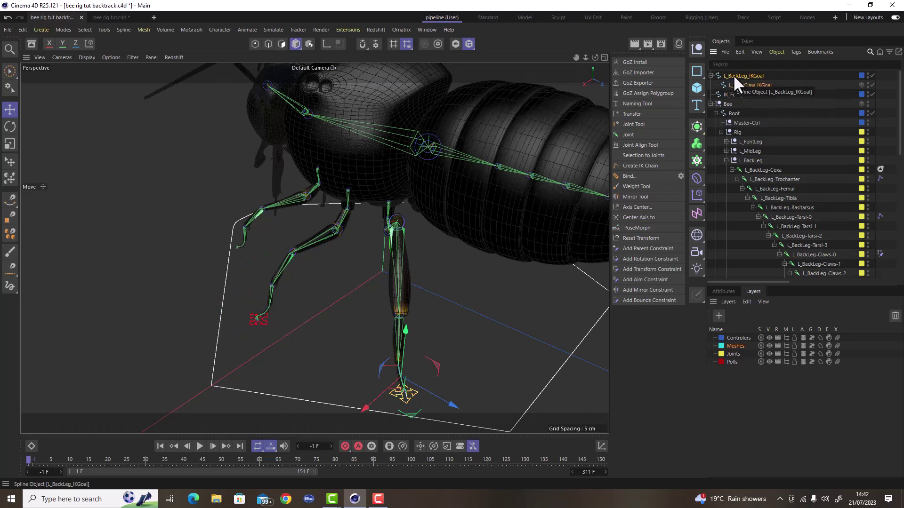
pyautogui.moveTo(743, 76); pyautogui.dragTo(741, 340)
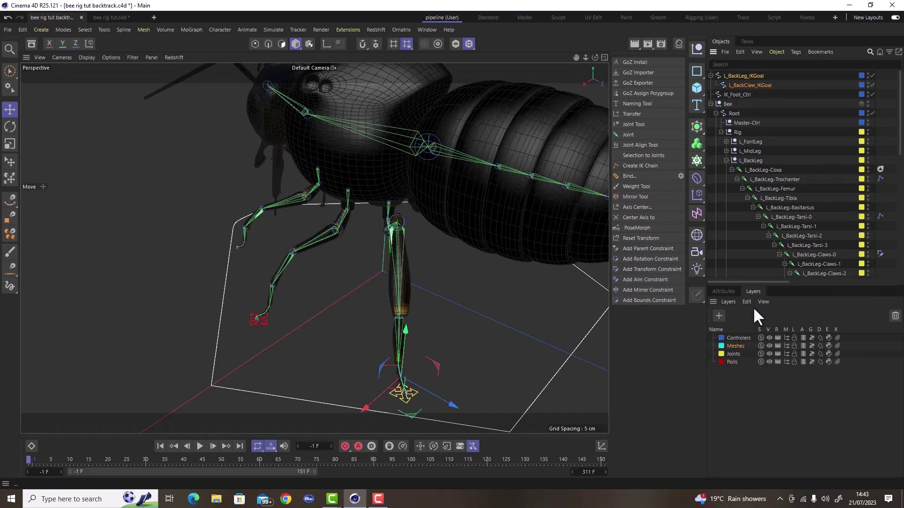
pyautogui.moveTo(749, 74); pyautogui.dragTo(755, 121)
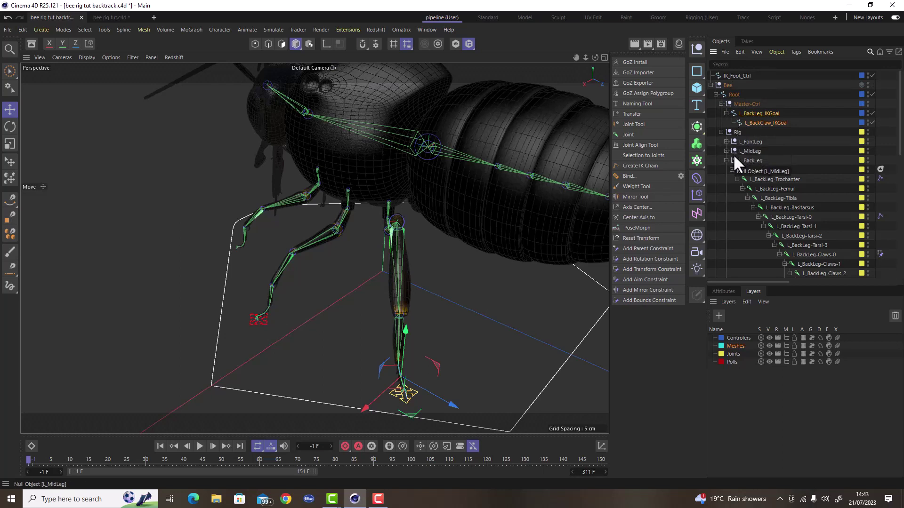
# - Compare the middle leg's IK_Foot_Ctrl spline with the back leg's IK goal spline around the two feet
pyautogui.click(740, 75)
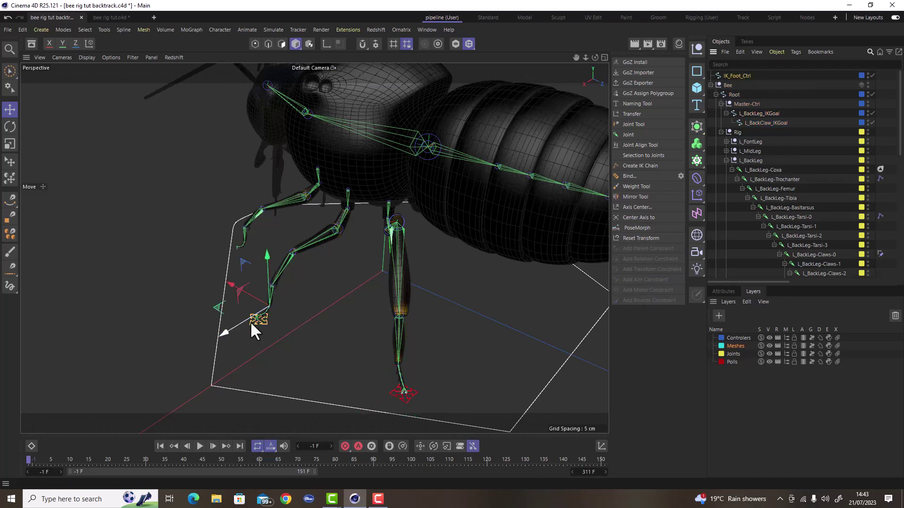
pyautogui.scroll(8, 255, 319)
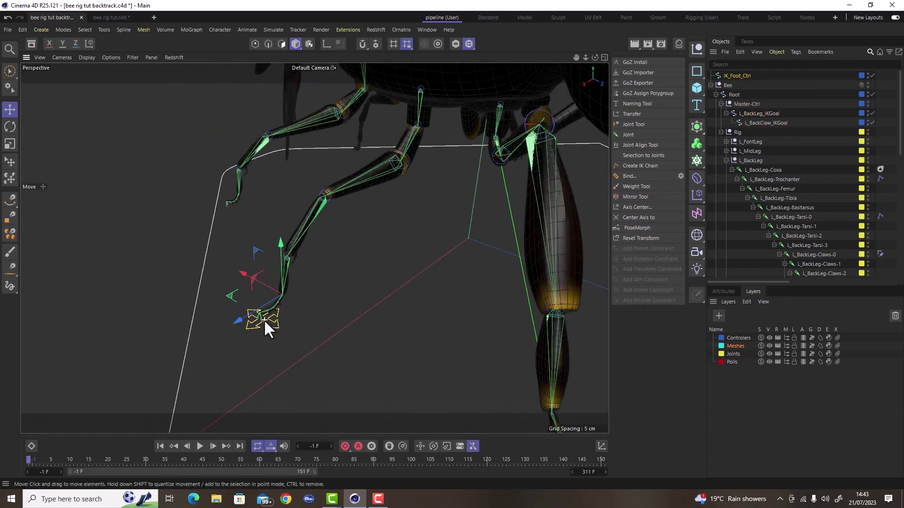
pyautogui.scroll(-5, 264, 319)
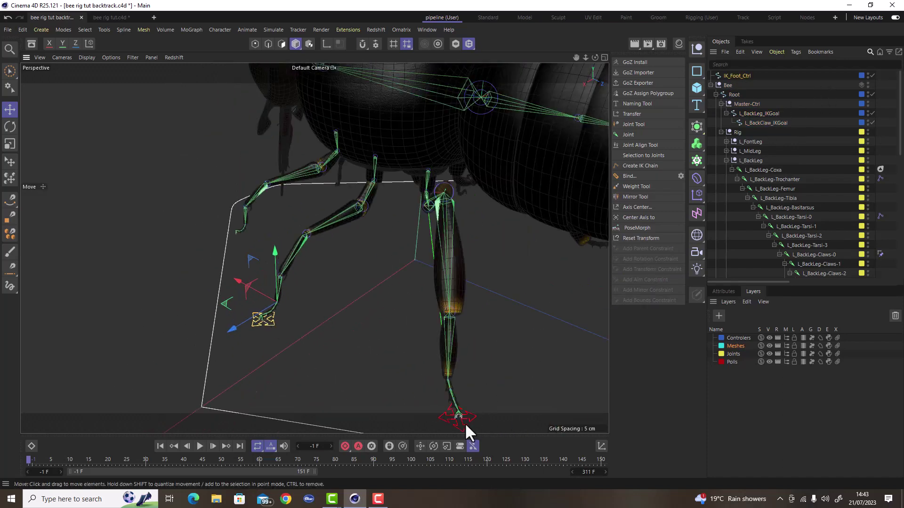
pyautogui.scroll(-5, 470, 398)
pyautogui.scroll(5, 473, 396)
pyautogui.click(472, 397)
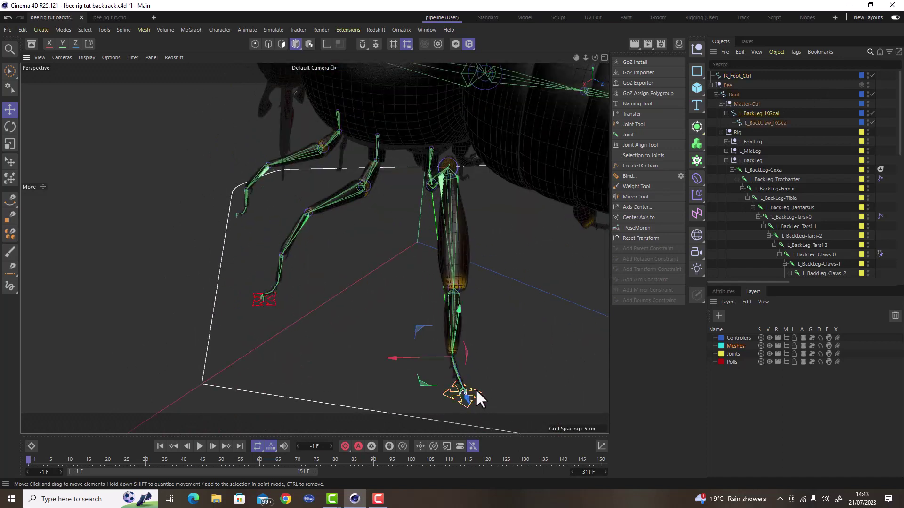
pyautogui.scroll(5, 472, 397)
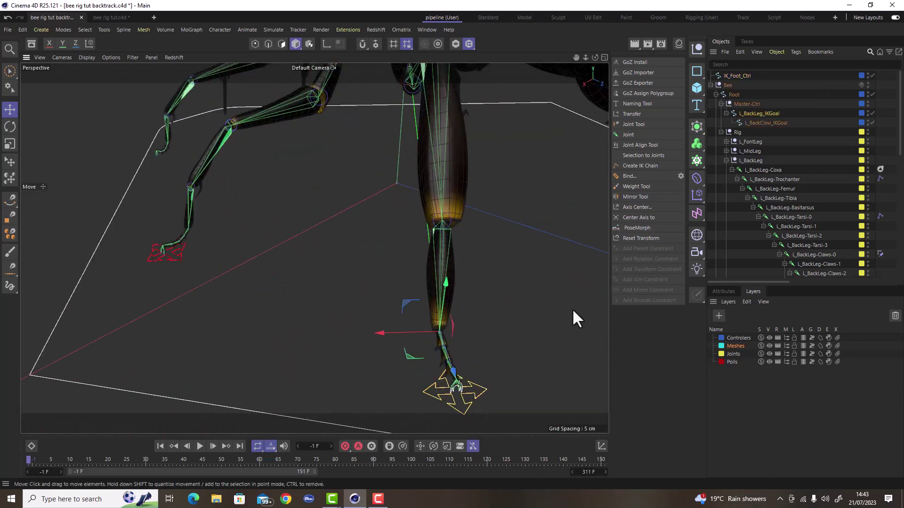
# - Rename IK_Foot_Ctrl to L_MidLeg_IKGoal, reusing the name of L_BackLeg_IKGoal with Back replaced by Mid
pyautogui.doubleClick(755, 114)
pyautogui.hotkey('ctrl', 'c')
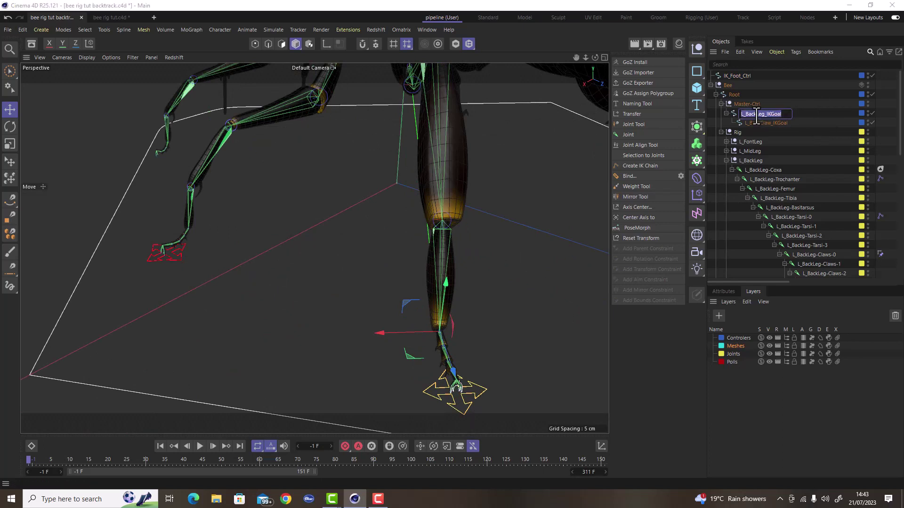
pyautogui.doubleClick(740, 75)
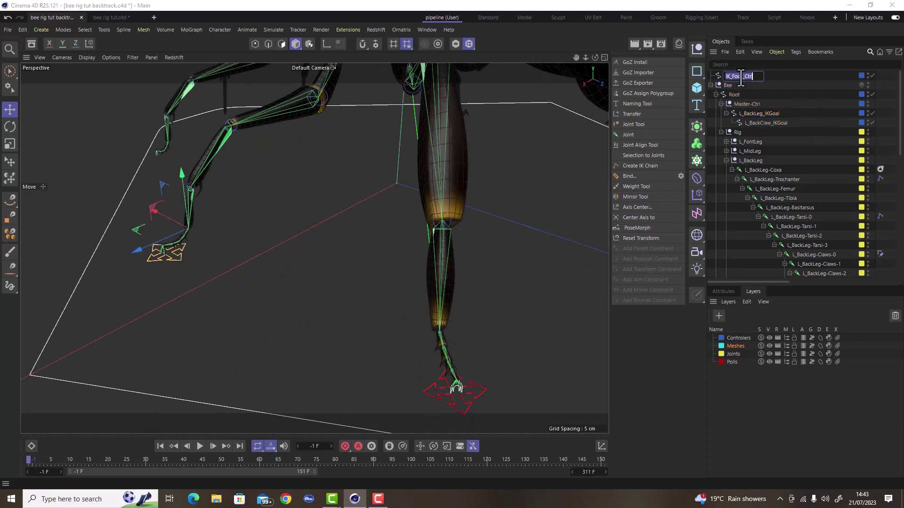
pyautogui.hotkey('ctrl', 'v')
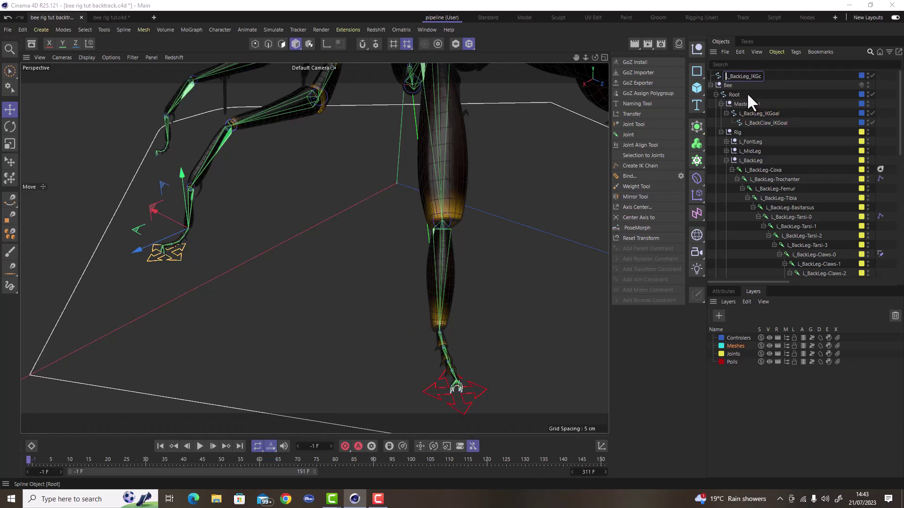
pyautogui.press('Home')
pyautogui.click(740, 77)
pyautogui.press('BackSpace')
pyautogui.press('BackSpace')
pyautogui.press('BackSpace')
pyautogui.press('BackSpace')
pyautogui.write('Mid')
pyautogui.press('Return')
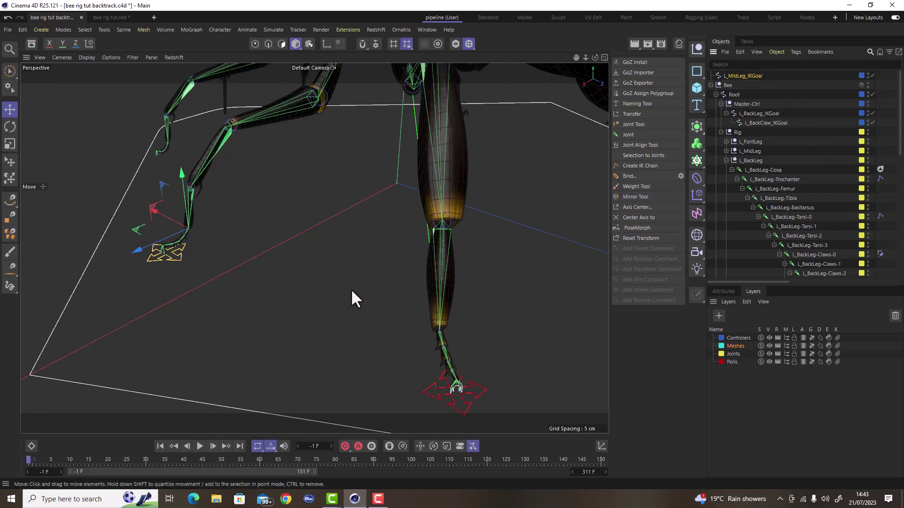
pyautogui.scroll(-5, 371, 291)
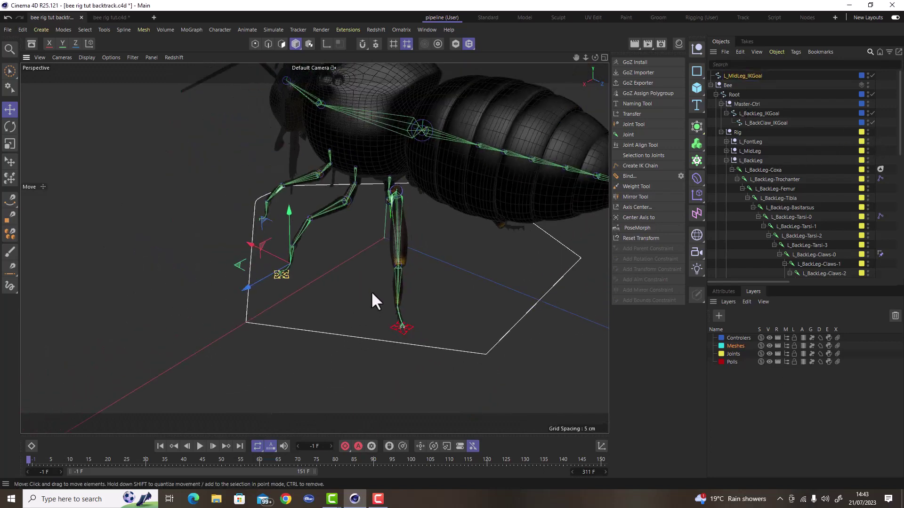
pyautogui.keyDown('alt'); pyautogui.moveTo(371, 290); pyautogui.dragTo(365, 273); pyautogui.keyUp('alt')
pyautogui.scroll(4, 363, 275)
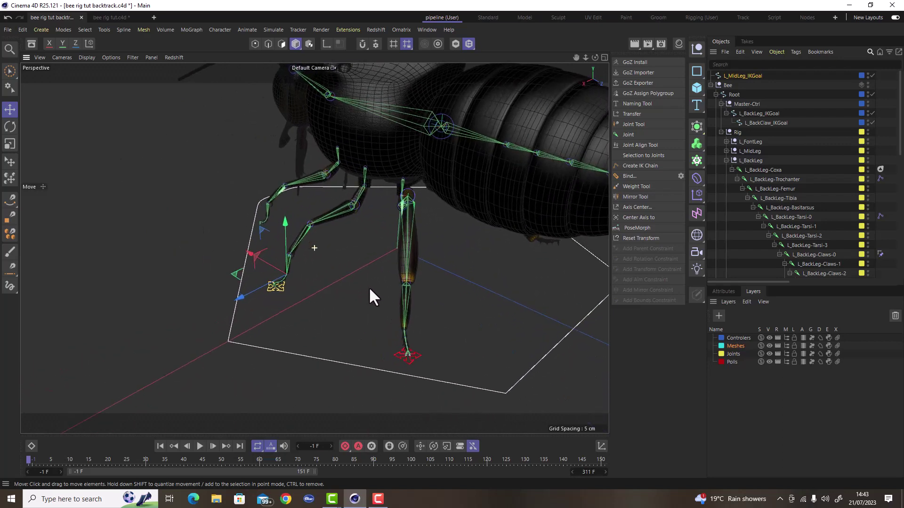
pyautogui.keyDown('alt'); pyautogui.moveTo(355, 252); pyautogui.dragTo(330, 290, button='middle'); pyautogui.keyUp('alt')
pyautogui.scroll(1, 330, 290)
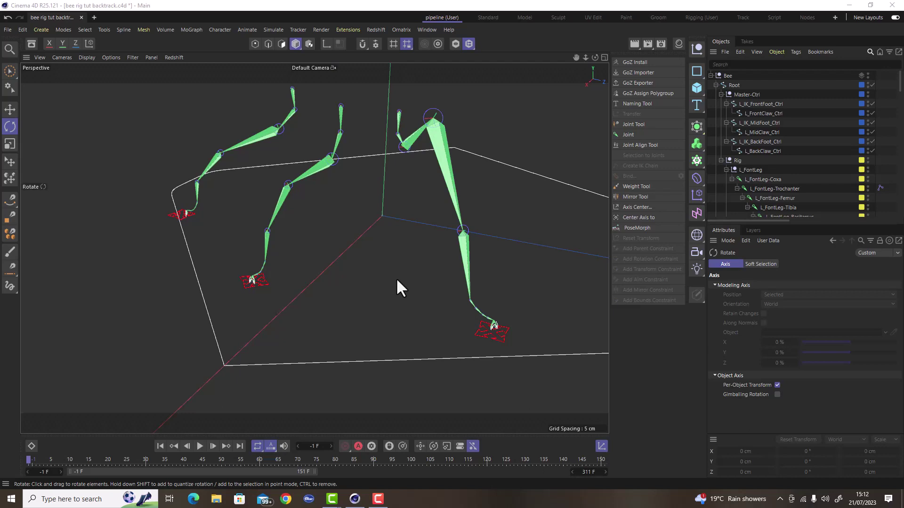
# - Test the back leg's IK by moving L_IK_BackFoot_Ctrl about 1.5 cm, and undo the move
pyautogui.moveTo(456, 314)
pyautogui.keyDown('alt'); pyautogui.mouseDown()
pyautogui.moveTo(380, 295)
pyautogui.moveTo(450, 329)
pyautogui.mouseUp(); pyautogui.keyUp('alt')
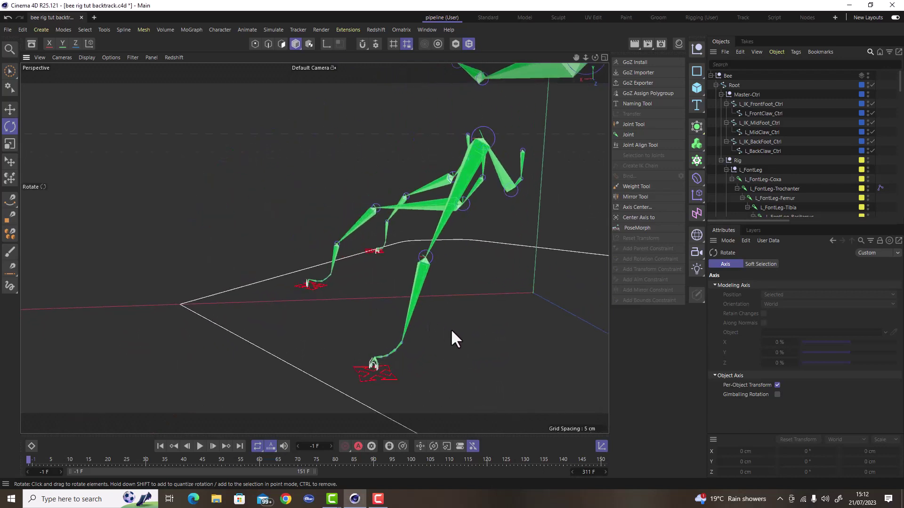
pyautogui.keyDown('alt'); pyautogui.moveTo(450, 329); pyautogui.dragTo(365, 289, button='middle'); pyautogui.keyUp('alt')
pyautogui.scroll(4, 357, 299)
pyautogui.click(357, 293)
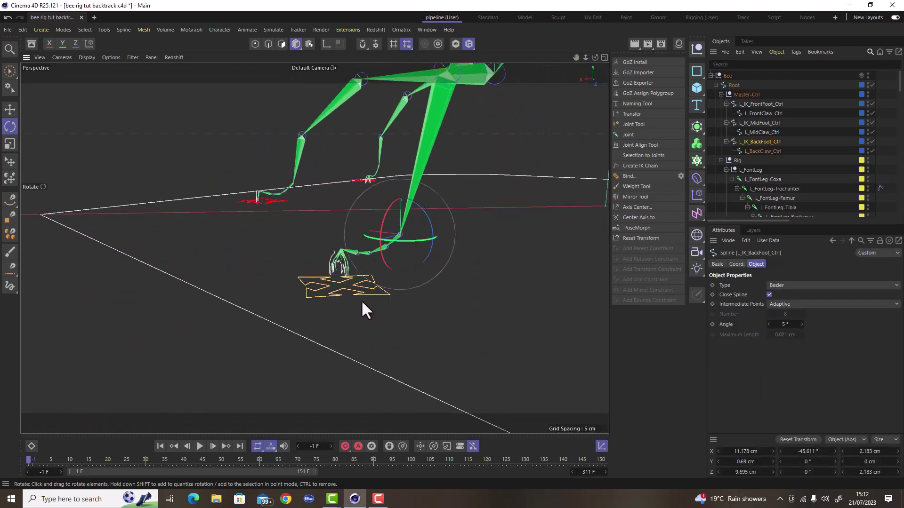
pyautogui.keyDown('alt'); pyautogui.moveTo(362, 302); pyautogui.dragTo(329, 315); pyautogui.keyUp('alt')
pyautogui.press('e')
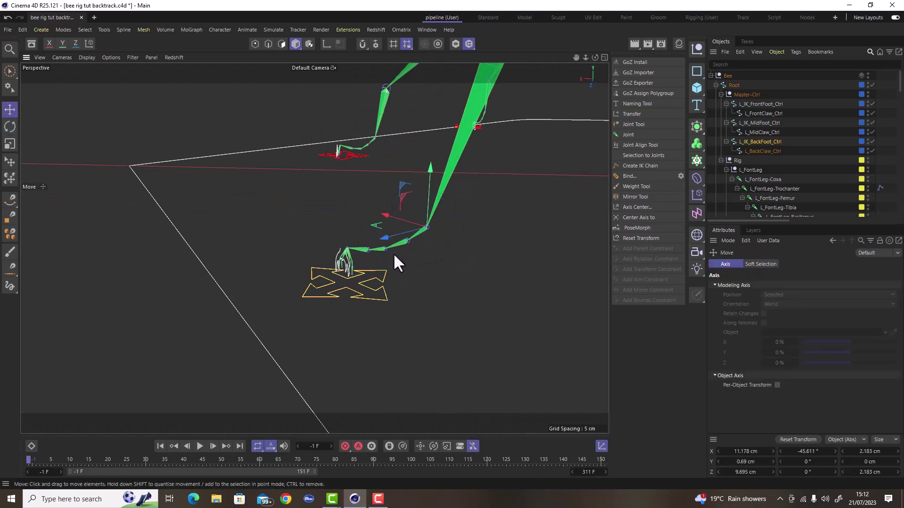
pyautogui.keyDown('alt'); pyautogui.moveTo(394, 255); pyautogui.dragTo(400, 197); pyautogui.keyUp('alt')
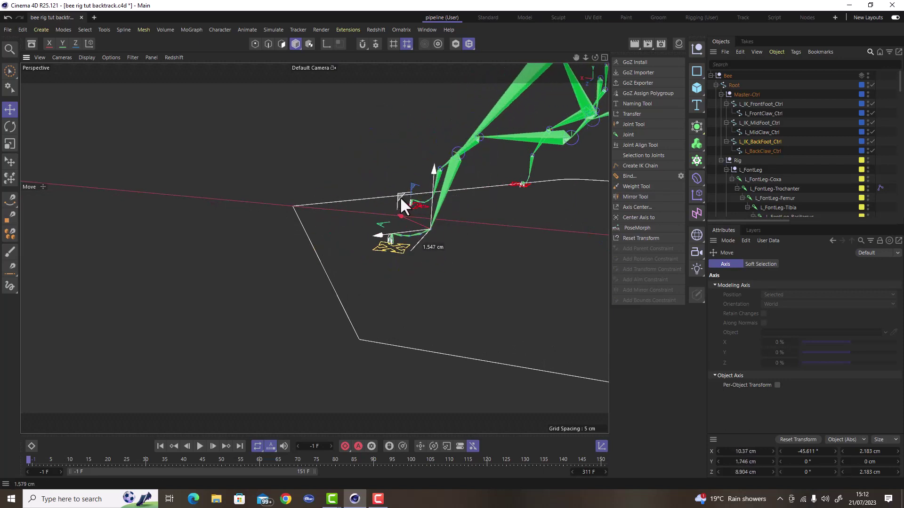
pyautogui.hotkey('ctrl', 'z')
# - Test the back claws by rotating and moving L_BackClaw_Ctrl, and undo both changes
pyautogui.scroll(10, 368, 268)
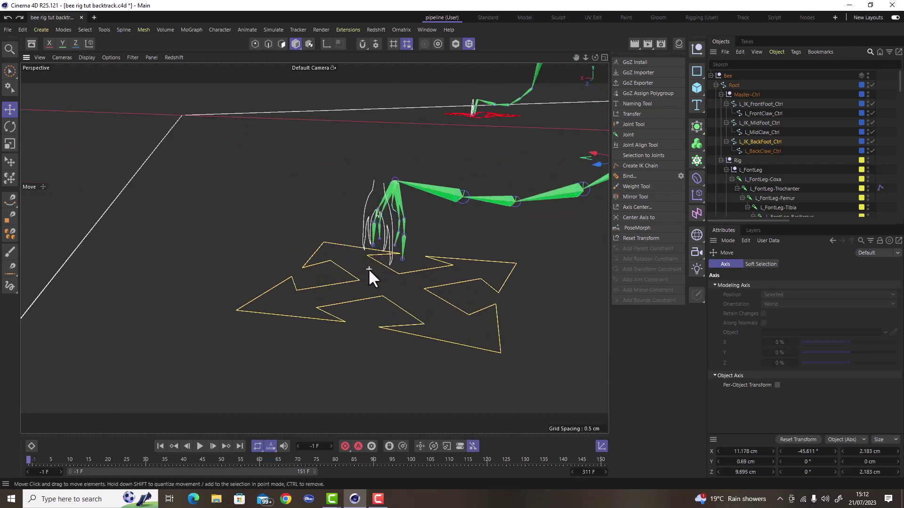
pyautogui.click(370, 189)
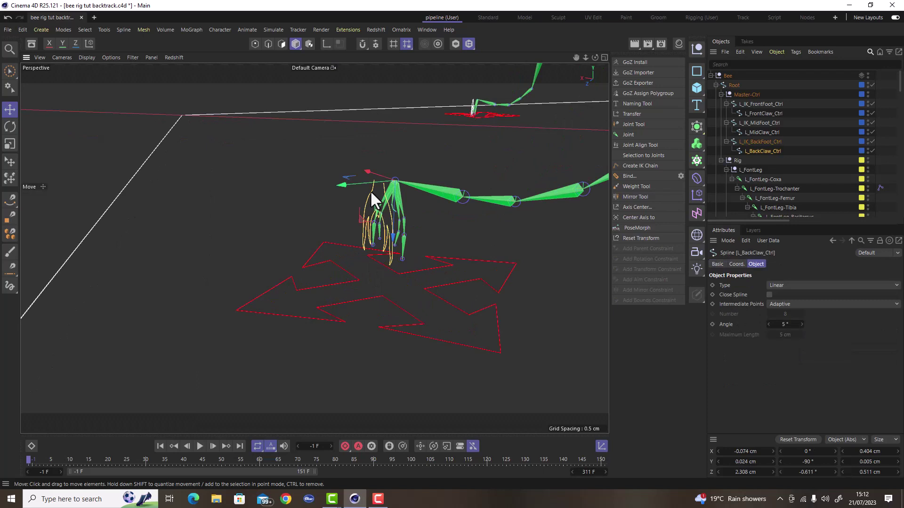
pyautogui.press('r')
pyautogui.moveTo(366, 162); pyautogui.dragTo(396, 155)
pyautogui.scroll(-5, 323, 210)
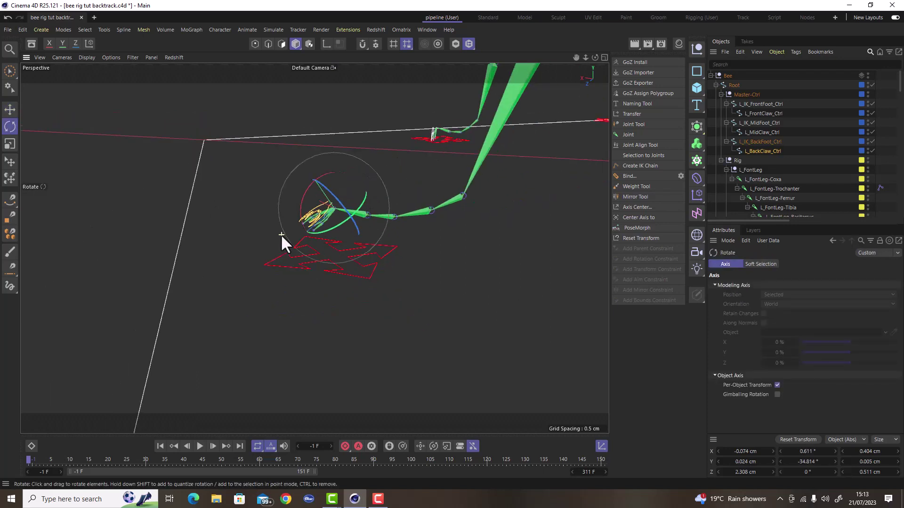
pyautogui.press('e')
pyautogui.moveTo(281, 238); pyautogui.dragTo(265, 214)
pyautogui.hotkey('ctrl', 'z')
pyautogui.hotkey('ctrl', 'z')
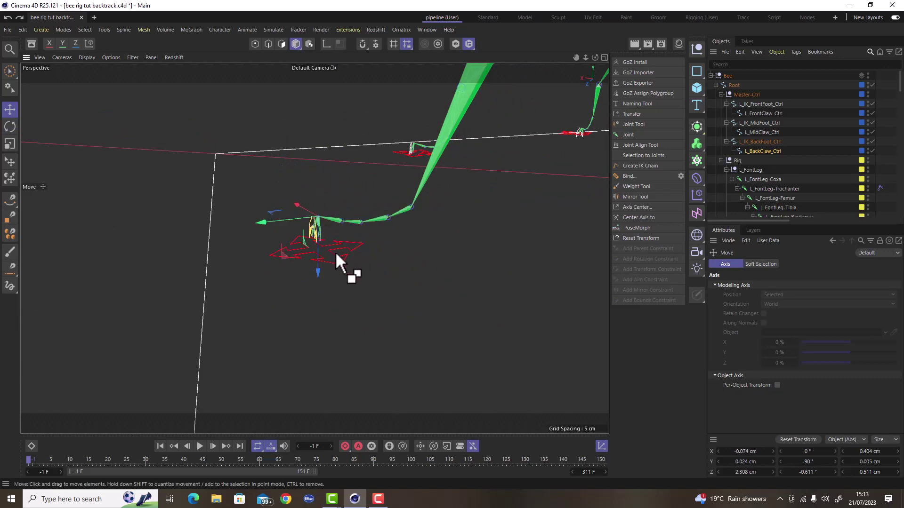
# - Examine the front, middle and back foot controllers and their nested claw controllers under Master-Ctrl
pyautogui.scroll(-5, 448, 257)
pyautogui.keyDown('alt'); pyautogui.moveTo(406, 263); pyautogui.dragTo(482, 273); pyautogui.keyUp('alt')
pyautogui.scroll(-3, 414, 256)
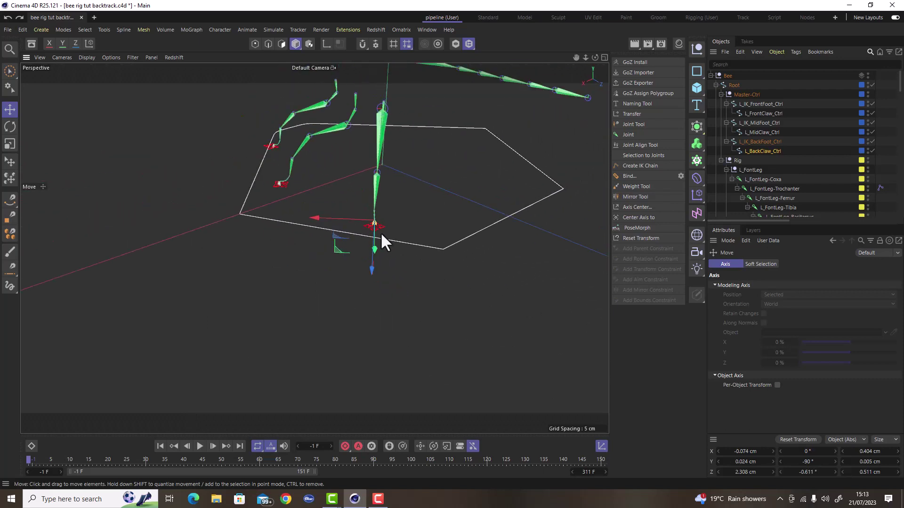
pyautogui.keyDown('alt'); pyautogui.moveTo(380, 232); pyautogui.dragTo(408, 309, button='middle'); pyautogui.keyUp('alt')
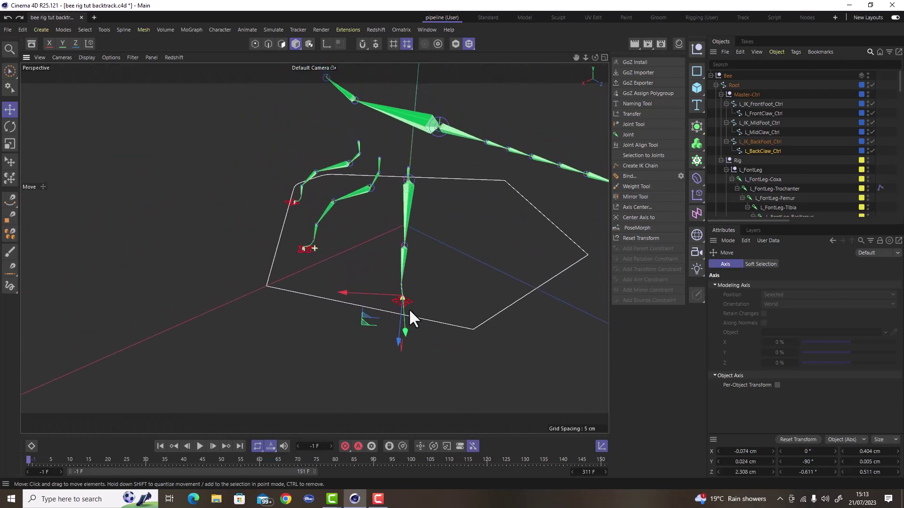
pyautogui.click(764, 103)
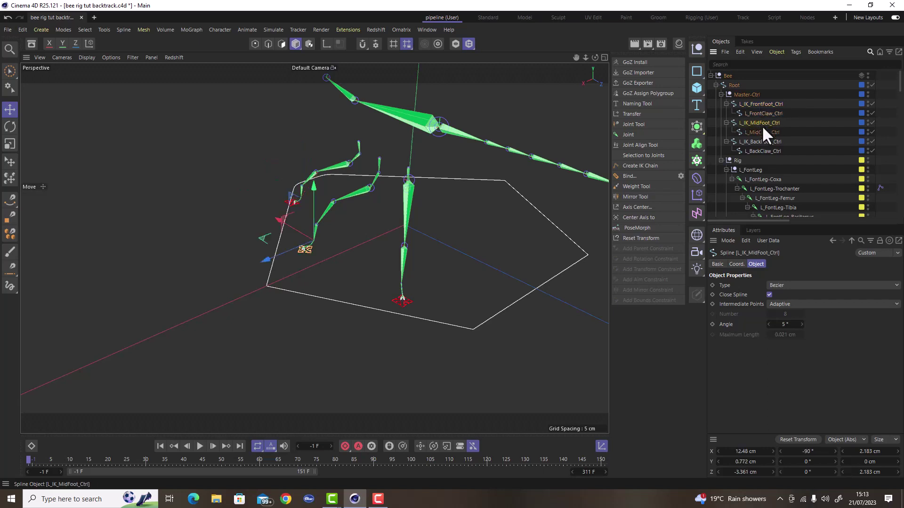
pyautogui.click(772, 133)
pyautogui.click(769, 150)
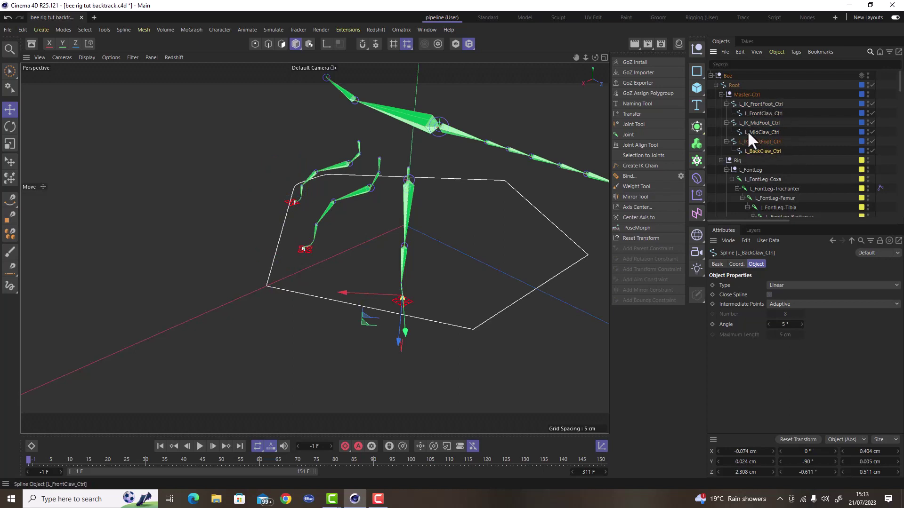
# - Freeze all transformations of Master-Ctrl and all its child foot and claw controllers, and deselect everything
pyautogui.middleClick(747, 94)
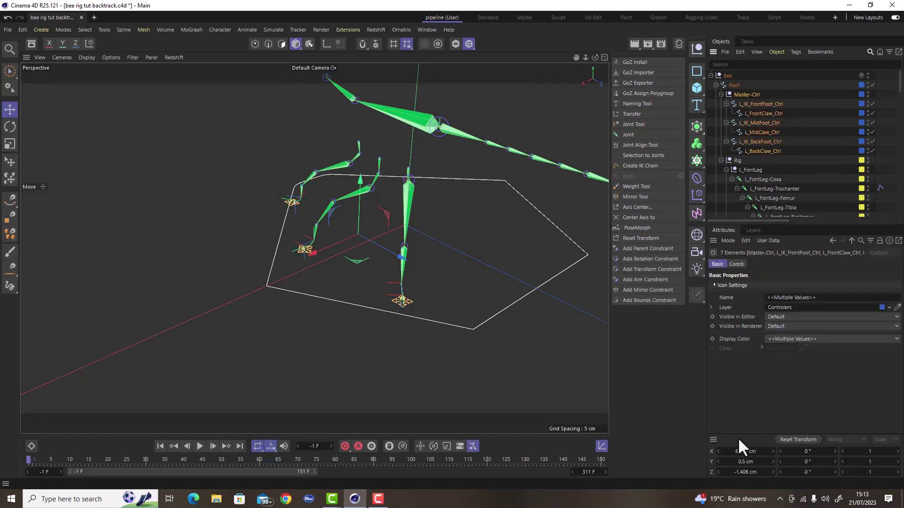
pyautogui.click(731, 263)
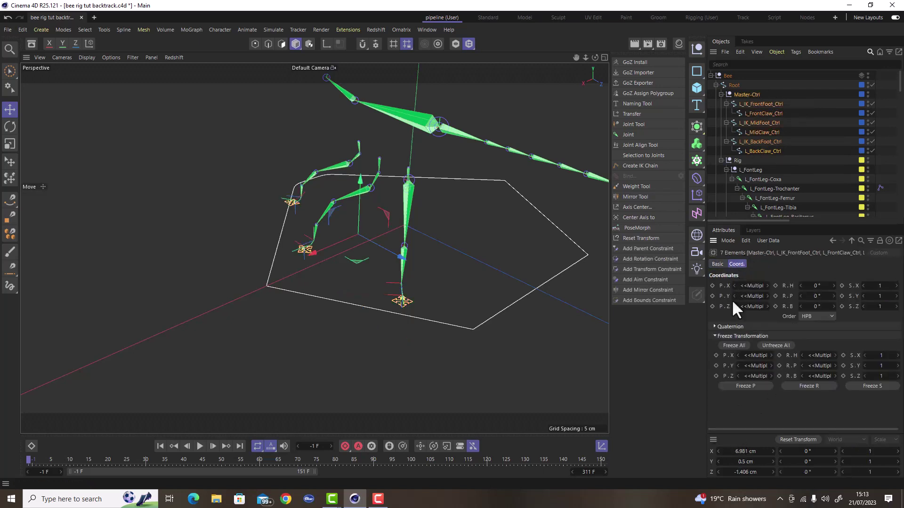
pyautogui.click(734, 345)
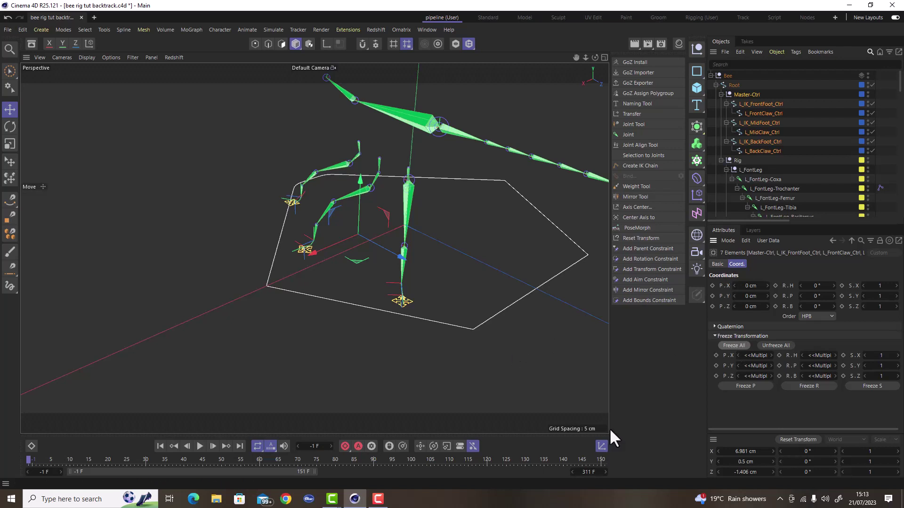
pyautogui.click(530, 378)
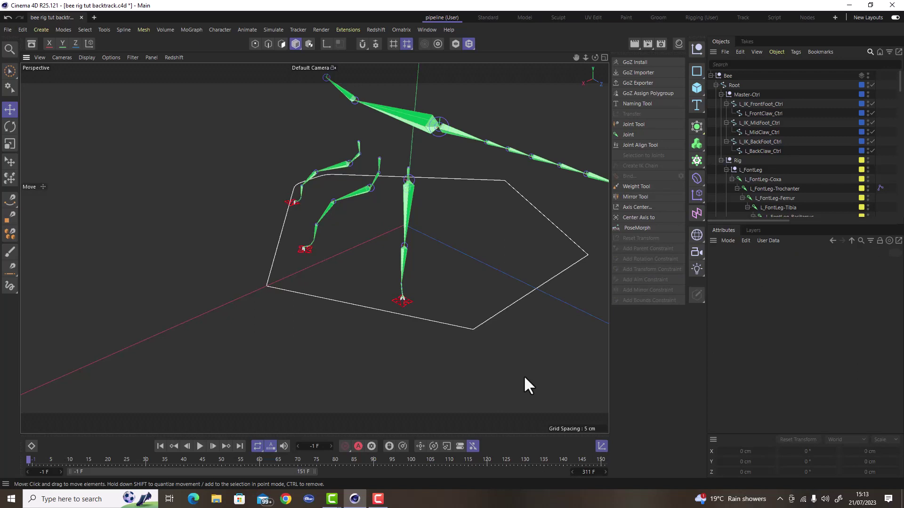
# - Hide the Meshes layer in the viewport so that only the joints and controllers are displayed
pyautogui.scroll(4, 418, 158)
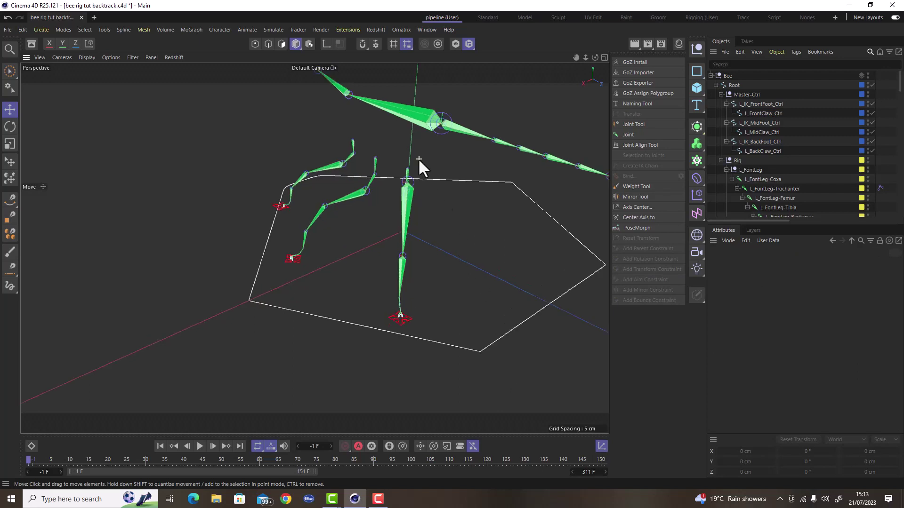
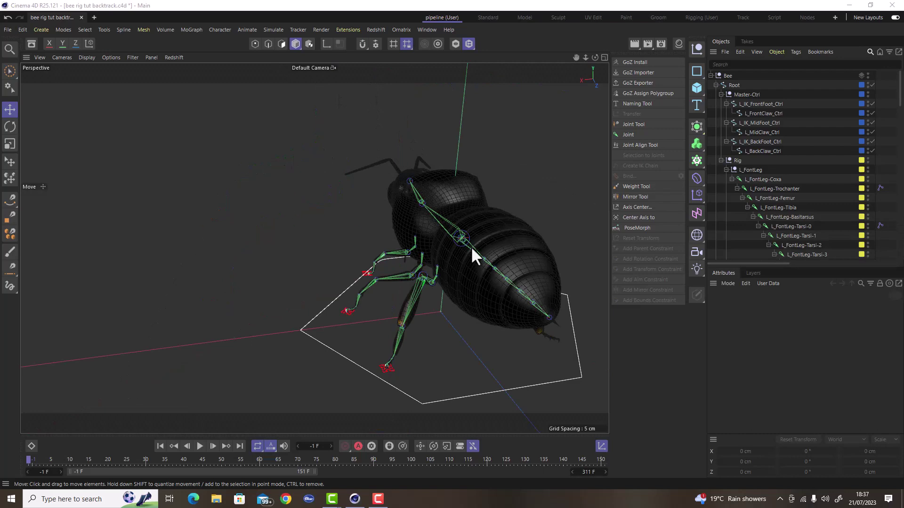
pyautogui.keyDown('alt'); pyautogui.moveTo(470, 246); pyautogui.dragTo(434, 288); pyautogui.keyUp('alt')
pyautogui.scroll(5, 397, 222)
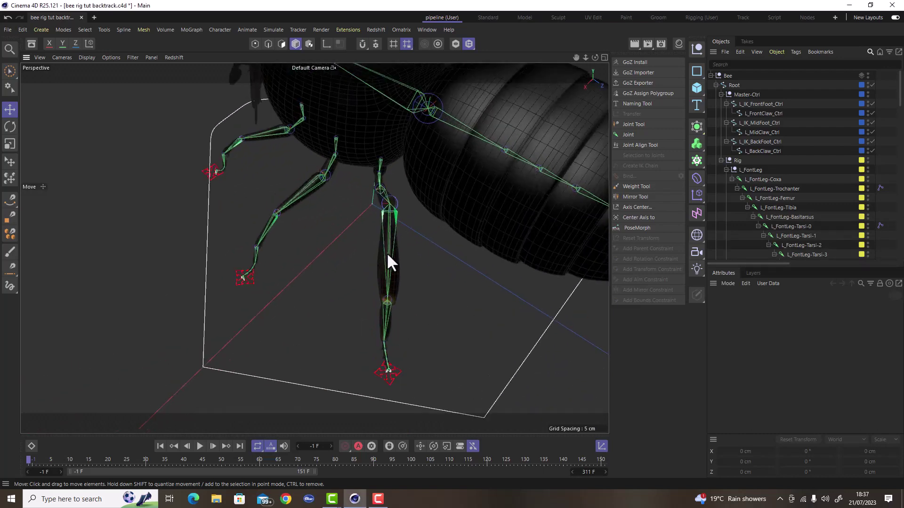
pyautogui.keyDown('alt'); pyautogui.moveTo(387, 255); pyautogui.dragTo(465, 212); pyautogui.keyUp('alt')
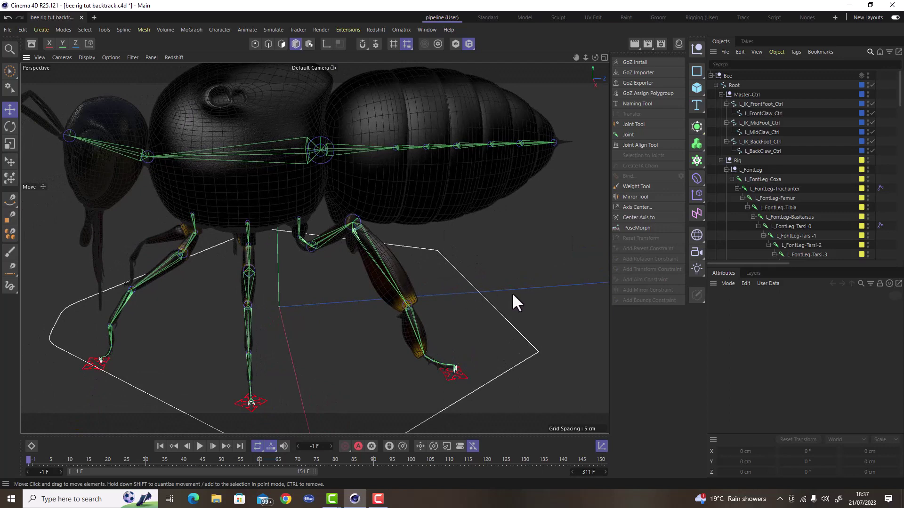
pyautogui.click(752, 274)
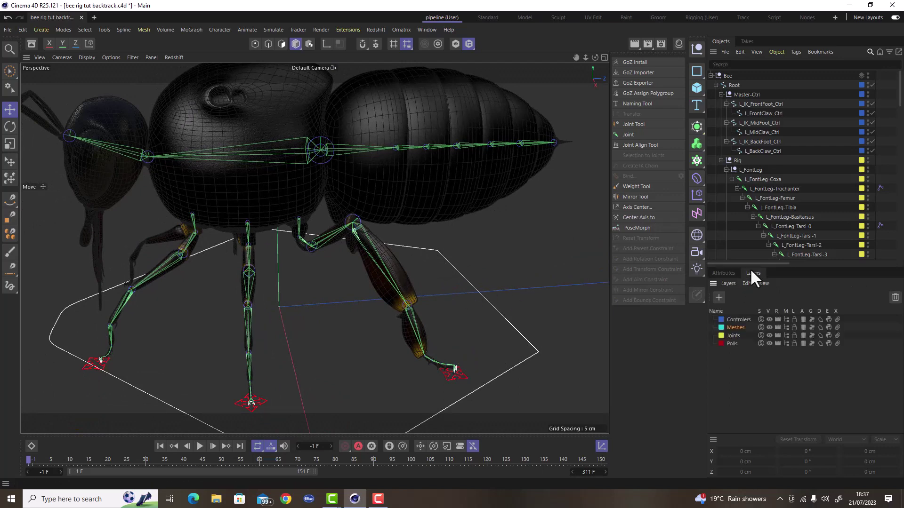
pyautogui.click(769, 327)
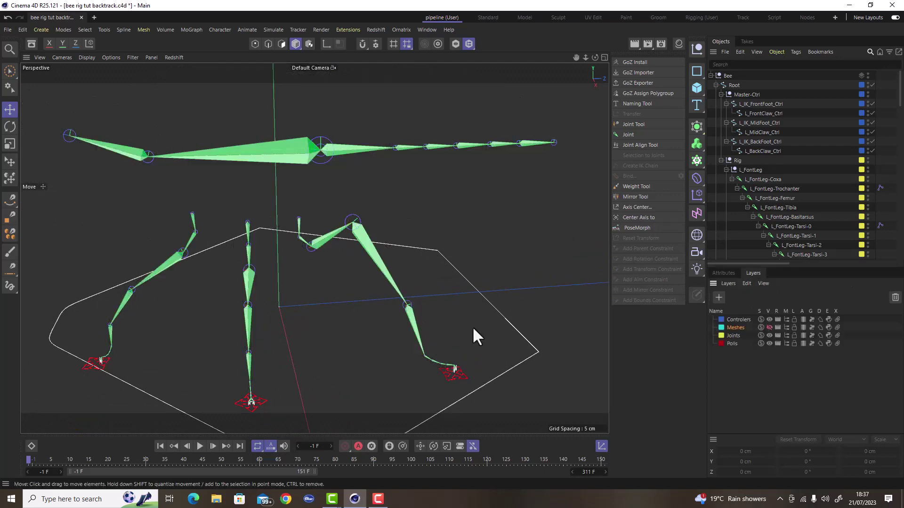
# - Add a pole vector object to the IK tag on L_BackLeg-Trochanter
pyautogui.click(366, 247)
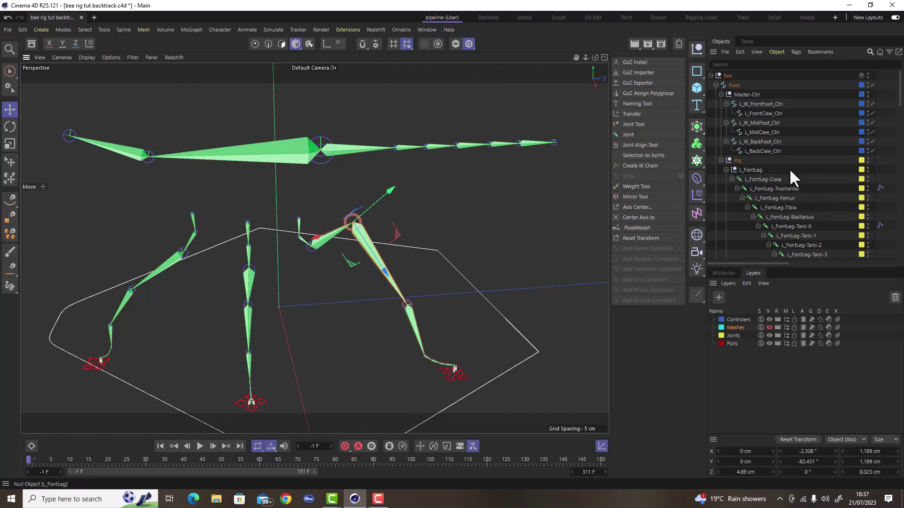
pyautogui.scroll(-10, 788, 168)
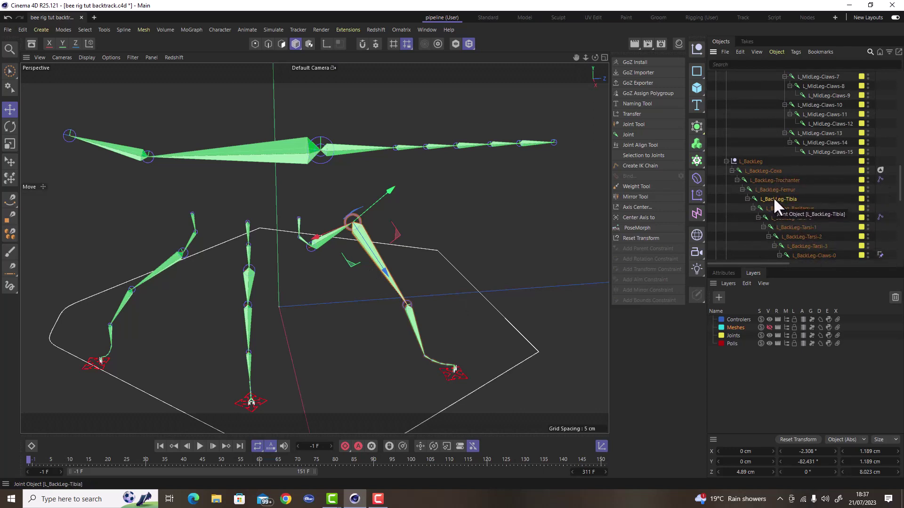
pyautogui.click(879, 181)
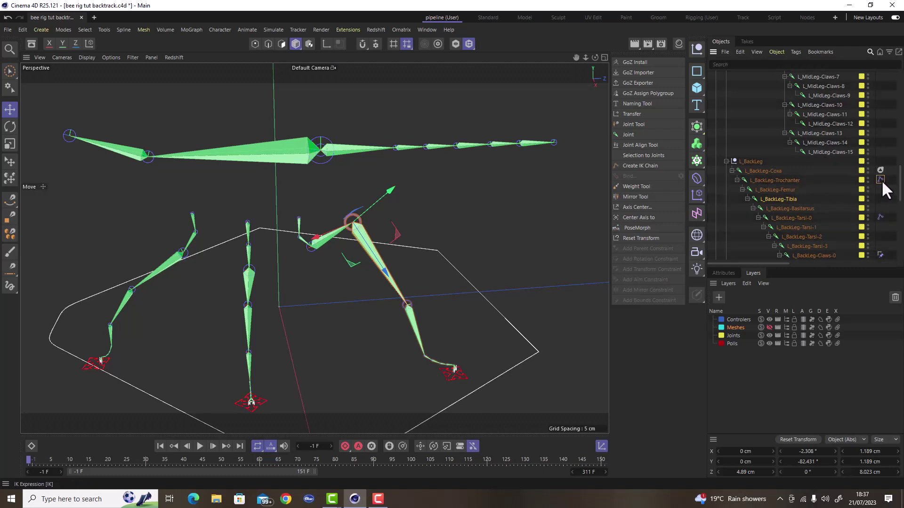
pyautogui.click(725, 273)
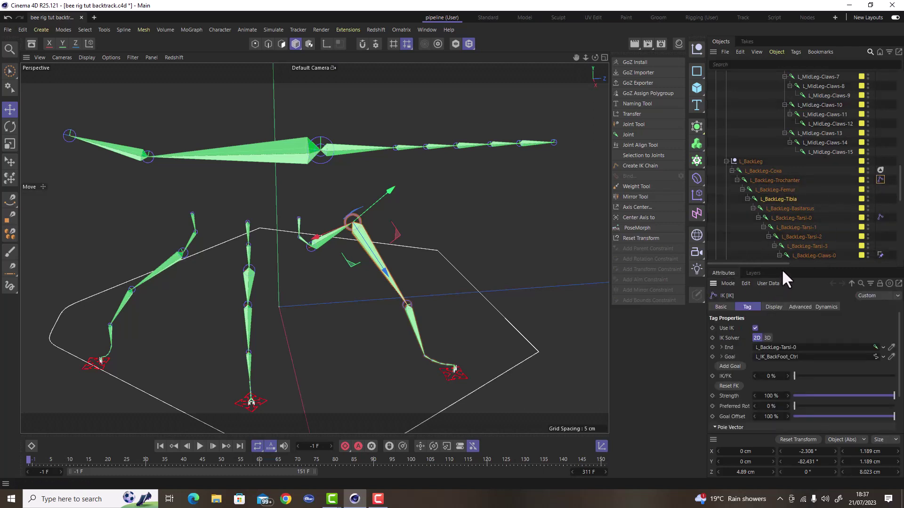
pyautogui.moveTo(781, 265); pyautogui.dragTo(790, 183)
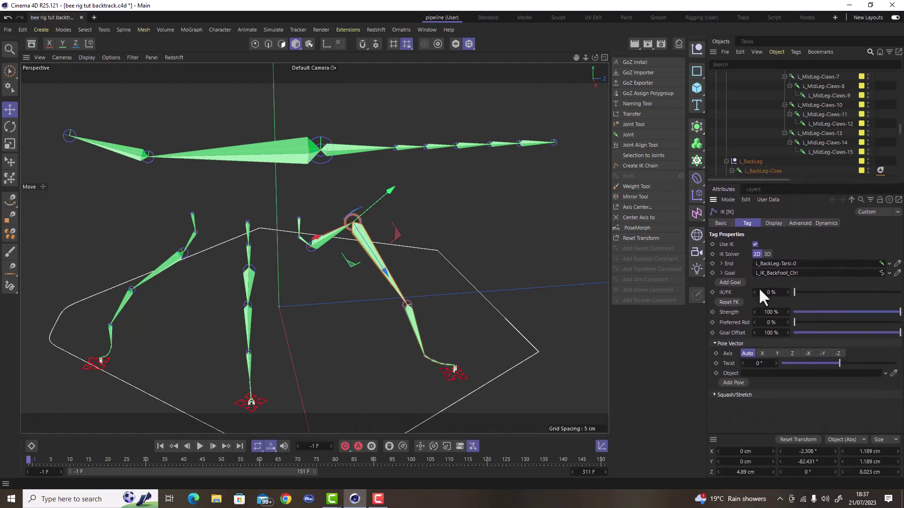
pyautogui.click(728, 383)
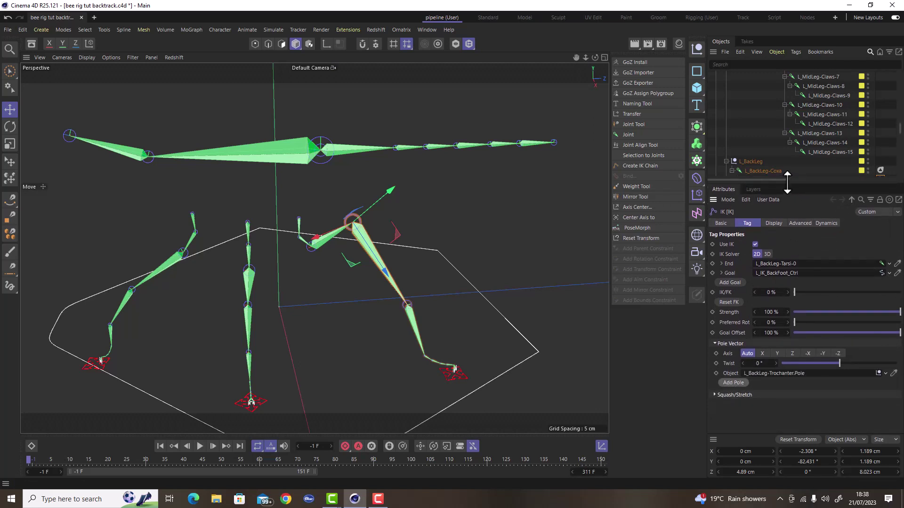
# - Nest the back leg's new pole null under L_IK_BackFoot_Ctrl in the object hierarchy
pyautogui.moveTo(787, 182); pyautogui.dragTo(787, 253)
pyautogui.scroll(-5, 799, 204)
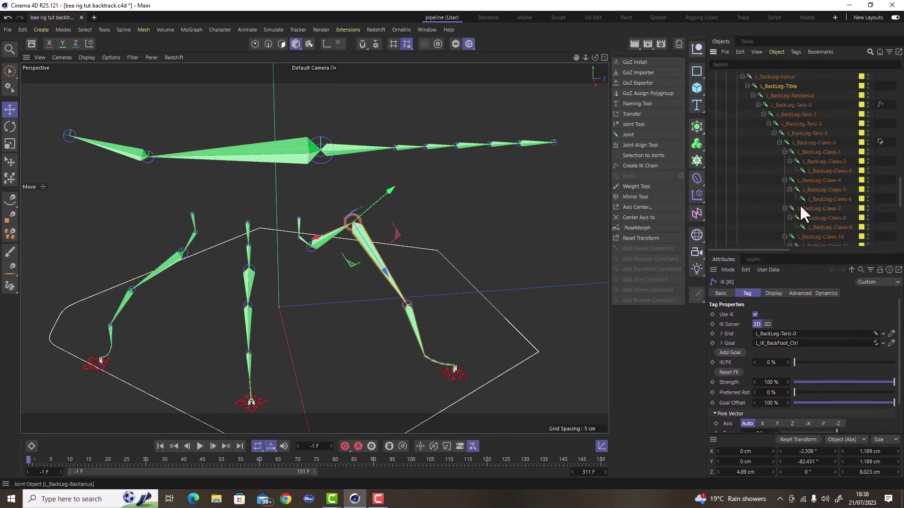
pyautogui.scroll(-3, 799, 204)
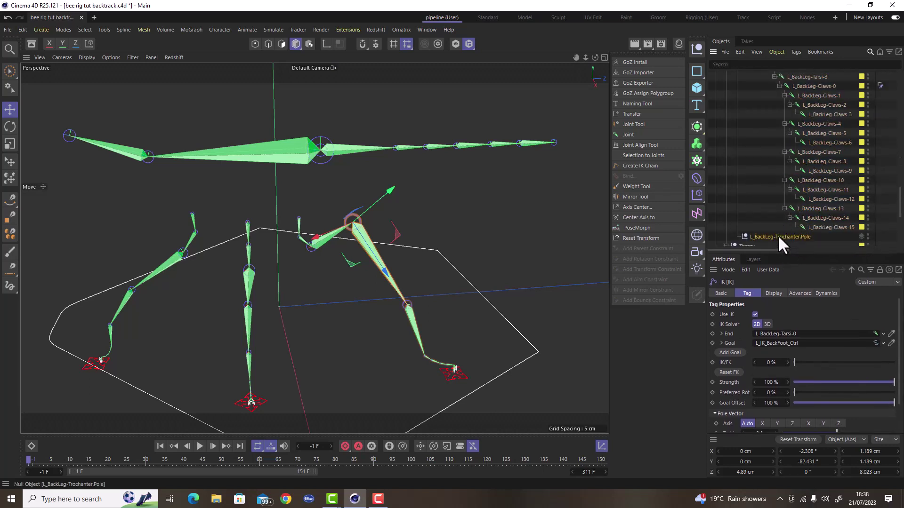
pyautogui.moveTo(779, 237); pyautogui.dragTo(785, 72)
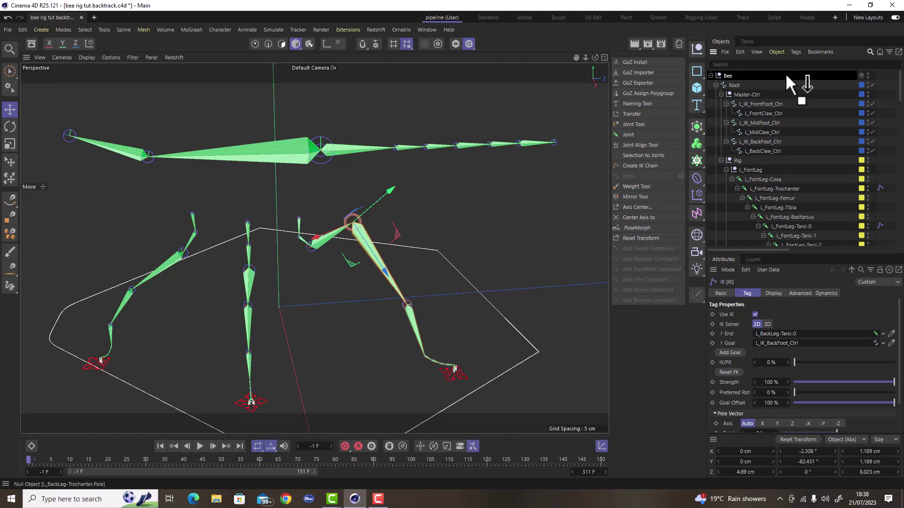
pyautogui.moveTo(785, 73); pyautogui.dragTo(785, 72)
pyautogui.moveTo(773, 99); pyautogui.dragTo(772, 141)
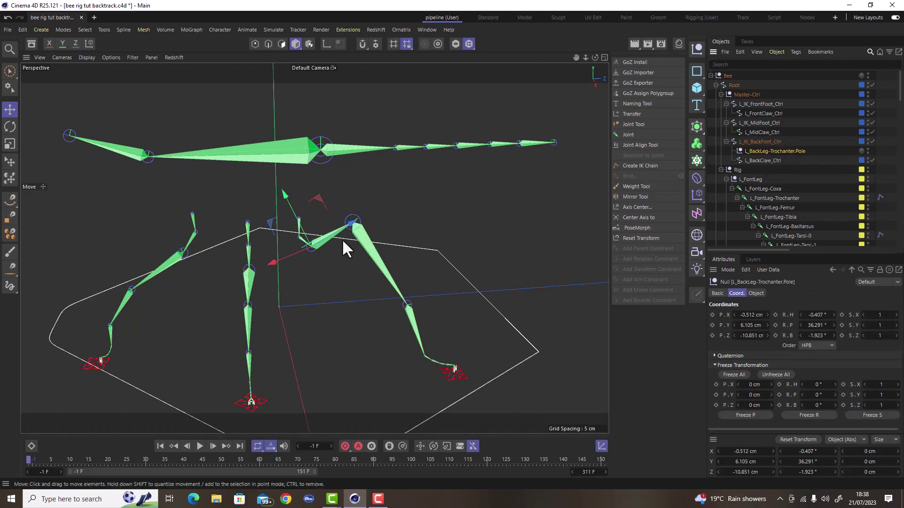
# - Move L_BackLeg-Trochanter.Pole about 5 cm along its Z axis, and raise it along Y to about Y 10.445 cm, Z -7.927 cm
pyautogui.moveTo(341, 239)
pyautogui.keyDown('alt'); pyautogui.mouseDown()
pyautogui.moveTo(265, 270)
pyautogui.moveTo(292, 264)
pyautogui.moveTo(230, 276)
pyautogui.moveTo(292, 270)
pyautogui.moveTo(247, 279)
pyautogui.moveTo(375, 216)
pyautogui.mouseUp(); pyautogui.keyUp('alt')
pyautogui.scroll(6, 225, 264)
pyautogui.hotkey('ctrl', 'z')
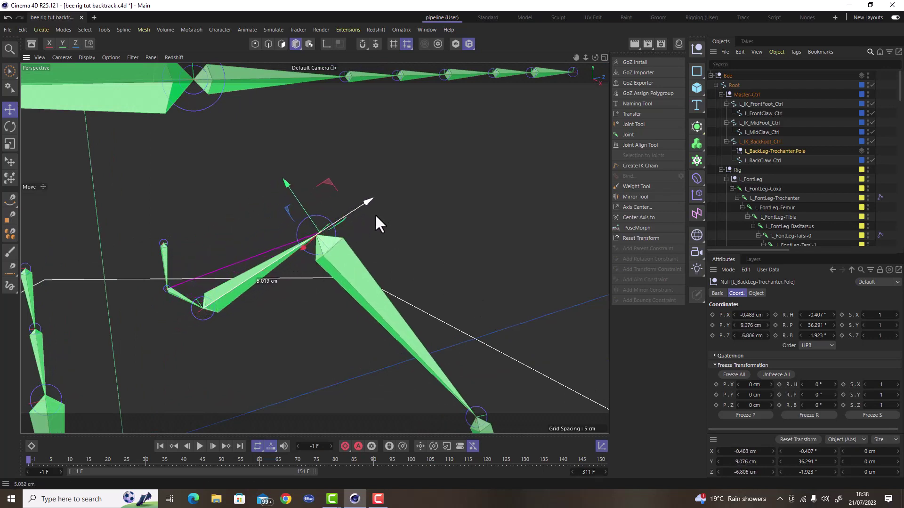
pyautogui.moveTo(285, 183); pyautogui.dragTo(253, 133)
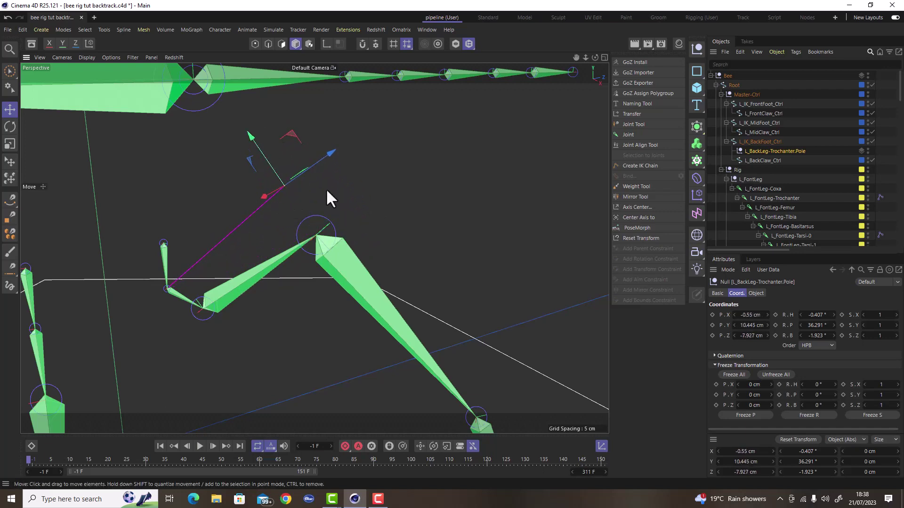
pyautogui.keyDown('alt'); pyautogui.moveTo(328, 198); pyautogui.dragTo(209, 266); pyautogui.keyUp('alt')
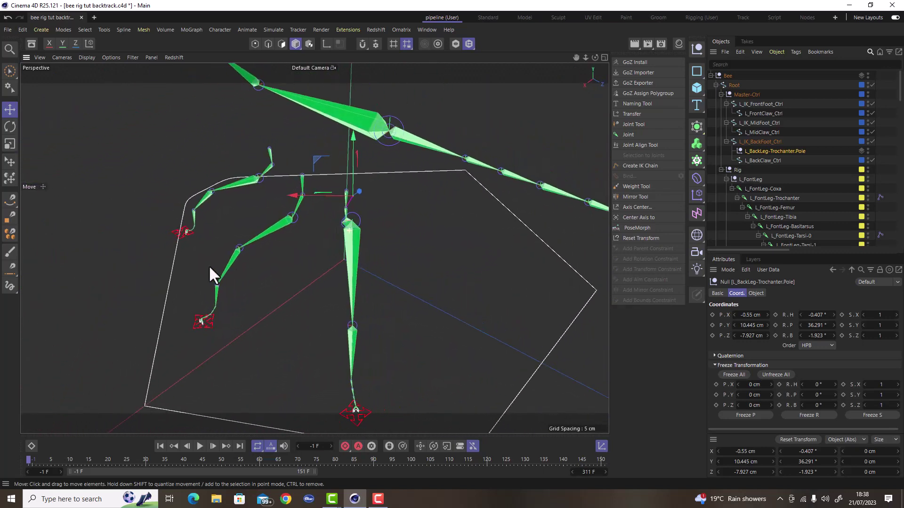
pyautogui.keyDown('alt'); pyautogui.moveTo(308, 190); pyautogui.dragTo(503, 232); pyautogui.keyUp('alt')
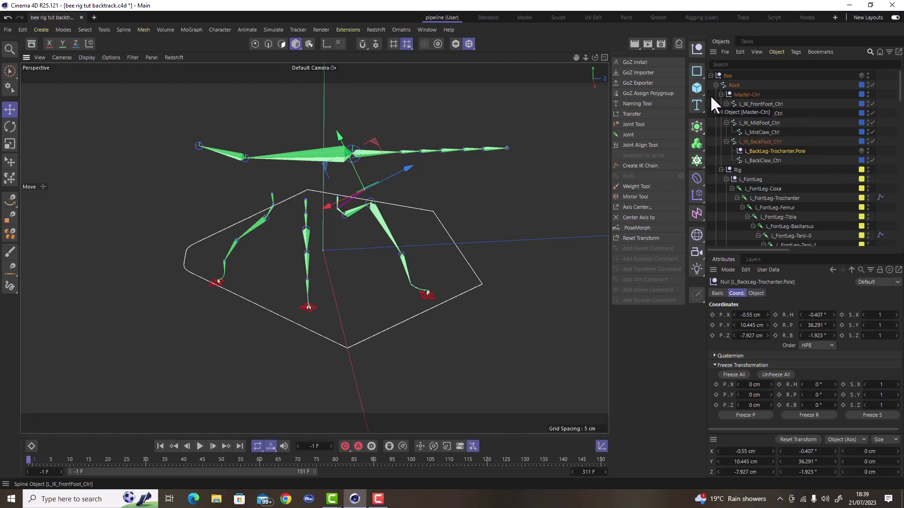
# - Create a Cissoid spline as a child of L_BackLeg-Trochanter.Pole with a width of 3 cm
pyautogui.click(699, 73)
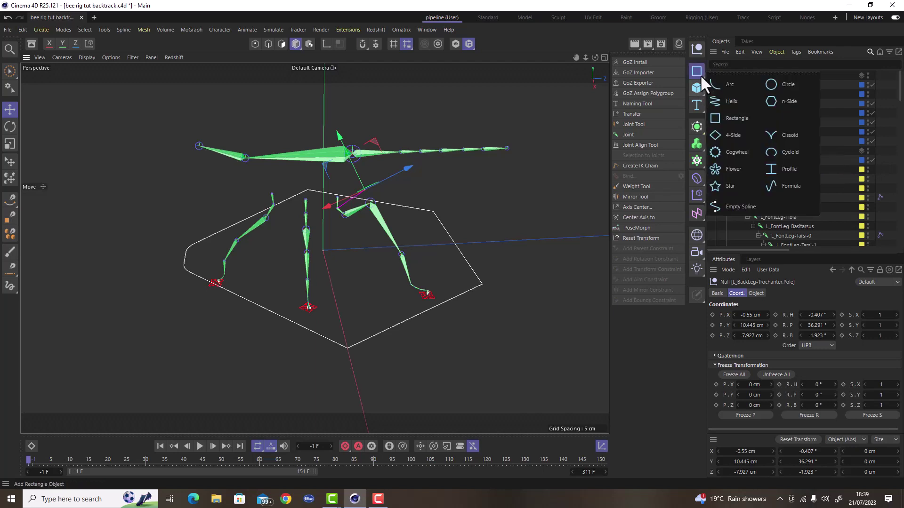
pyautogui.keyDown('shift'); pyautogui.click(787, 135); pyautogui.keyUp('shift')
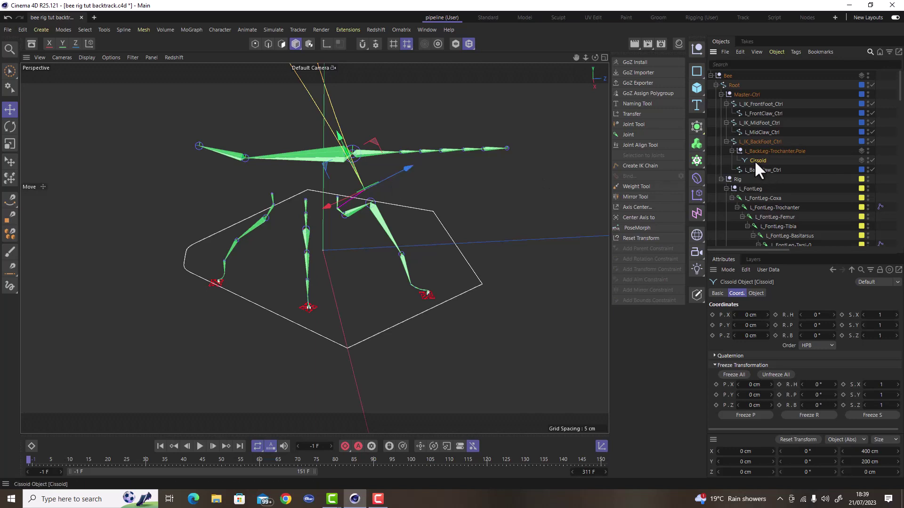
pyautogui.click(755, 293)
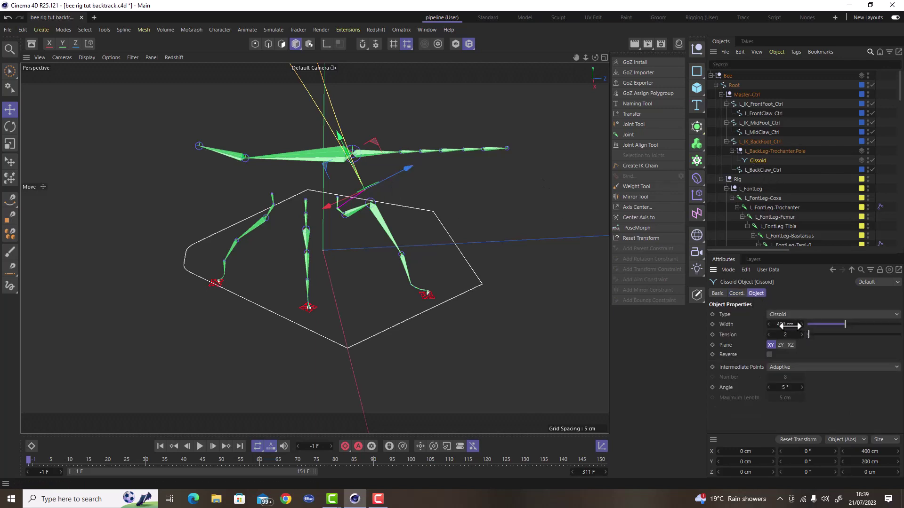
pyautogui.moveTo(786, 323); pyautogui.dragTo(748, 324)
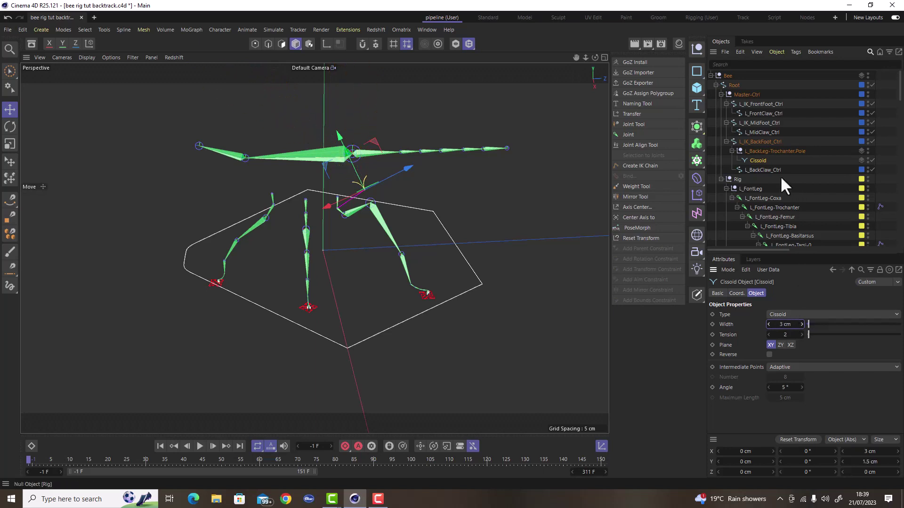
# - Duplicate the Cissoid spline in place and rotate the copy -90° in heading to form a crossed shape
pyautogui.click(758, 160)
pyautogui.scroll(5, 358, 181)
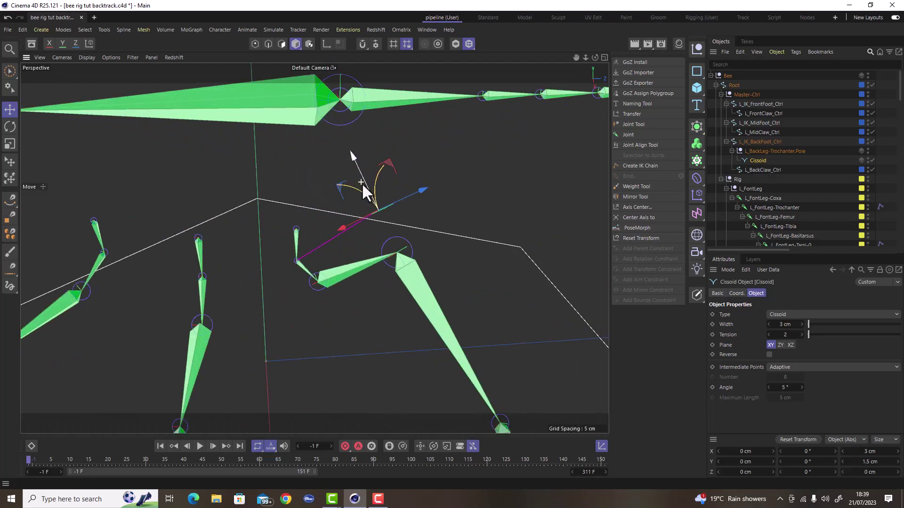
pyautogui.press('r')
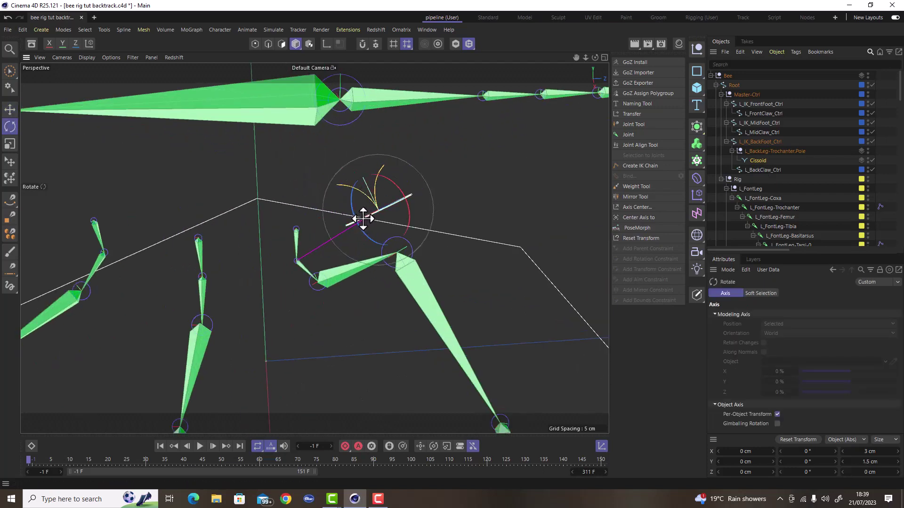
pyautogui.keyDown('alt'); pyautogui.moveTo(386, 211); pyautogui.dragTo(321, 236); pyautogui.keyUp('alt')
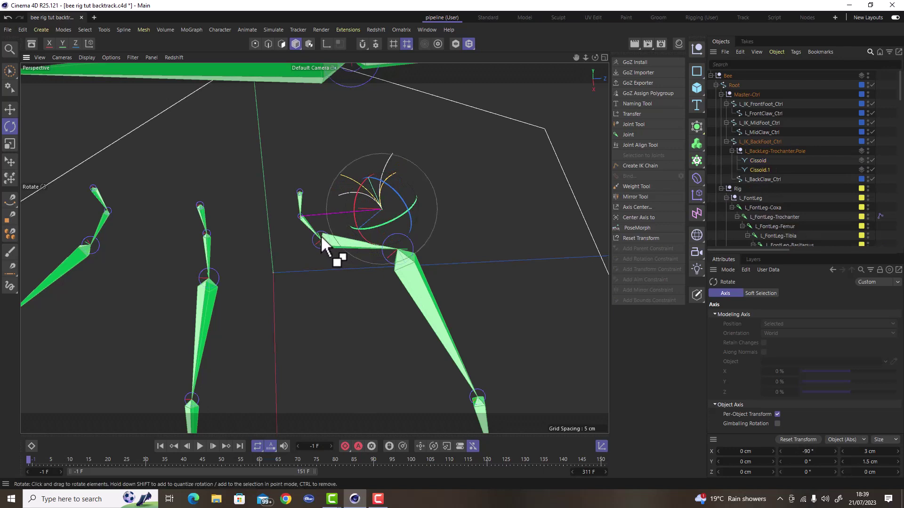
# - Merge the two cissoids into a single spline with Connect Objects + Delete
pyautogui.keyDown('ctrl'); pyautogui.click(758, 160); pyautogui.keyUp('ctrl')
pyautogui.rightClick(757, 161)
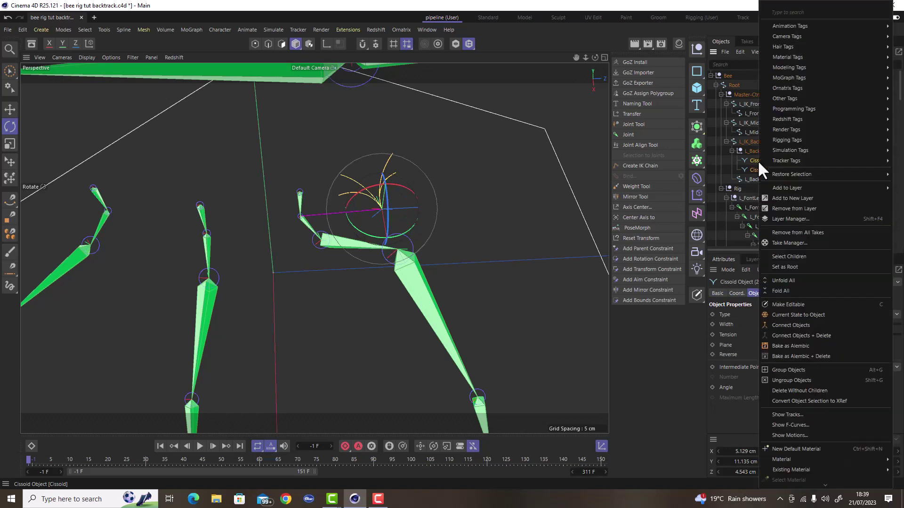
pyautogui.click(823, 335)
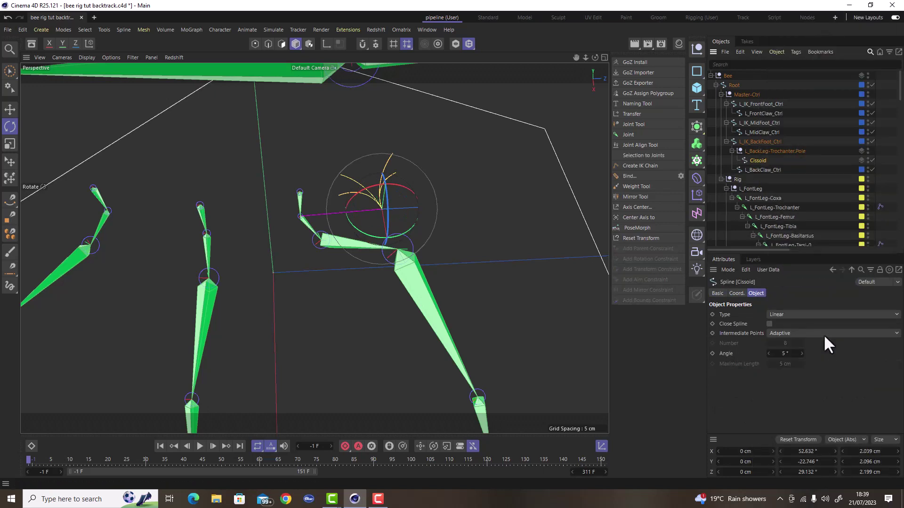
# - Compare the axis orientation of L_BackLeg-Trochanter.Pole with that of its merged Cissoid child spline
pyautogui.click(776, 151)
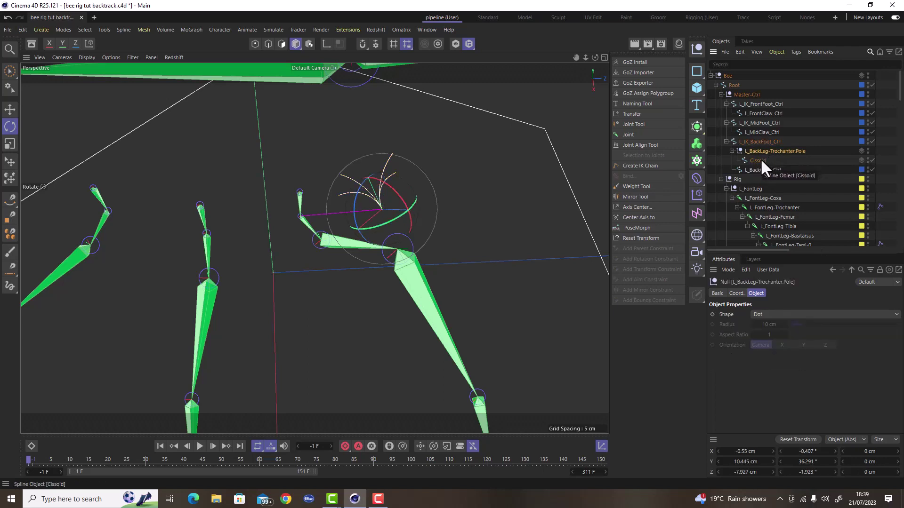
pyautogui.click(761, 159)
pyautogui.click(761, 151)
pyautogui.click(9, 109)
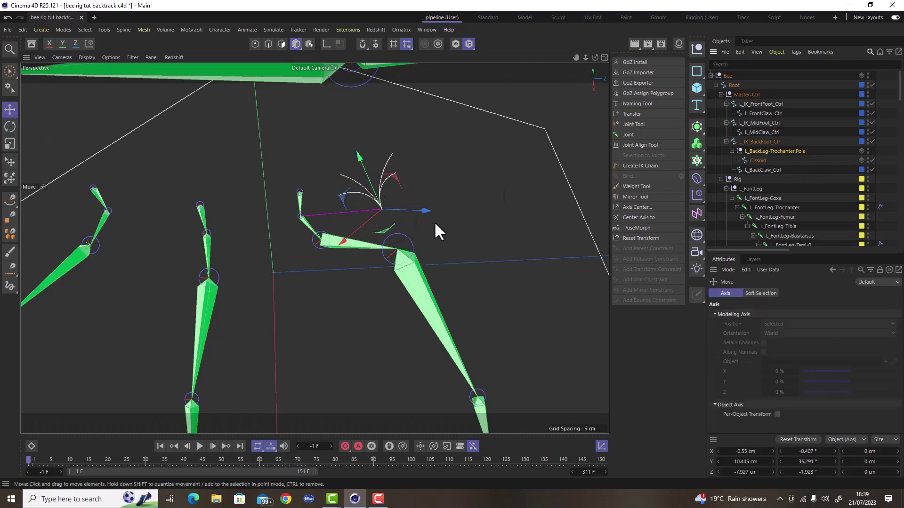
pyautogui.click(753, 161)
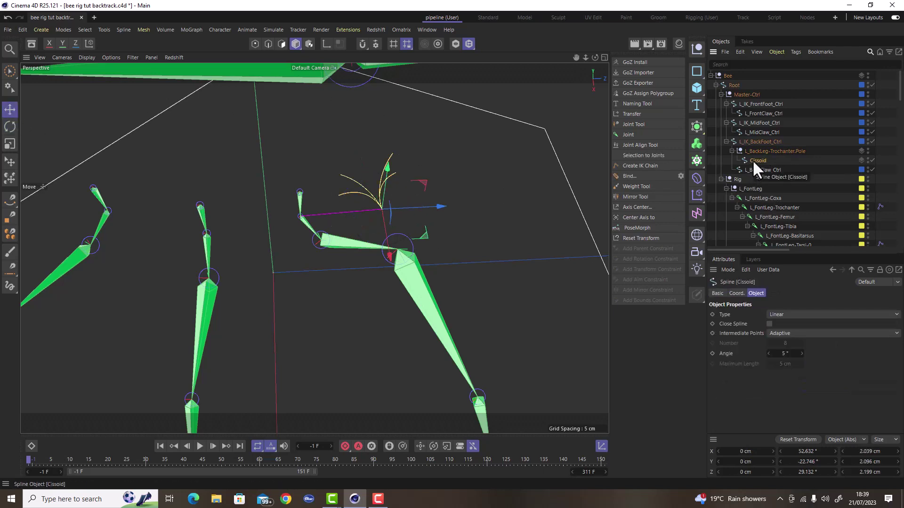
pyautogui.click(754, 151)
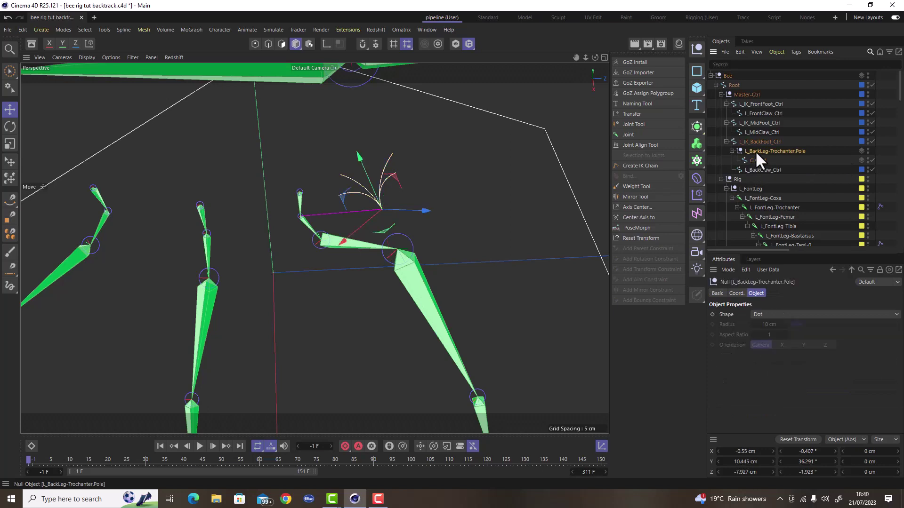
pyautogui.click(757, 160)
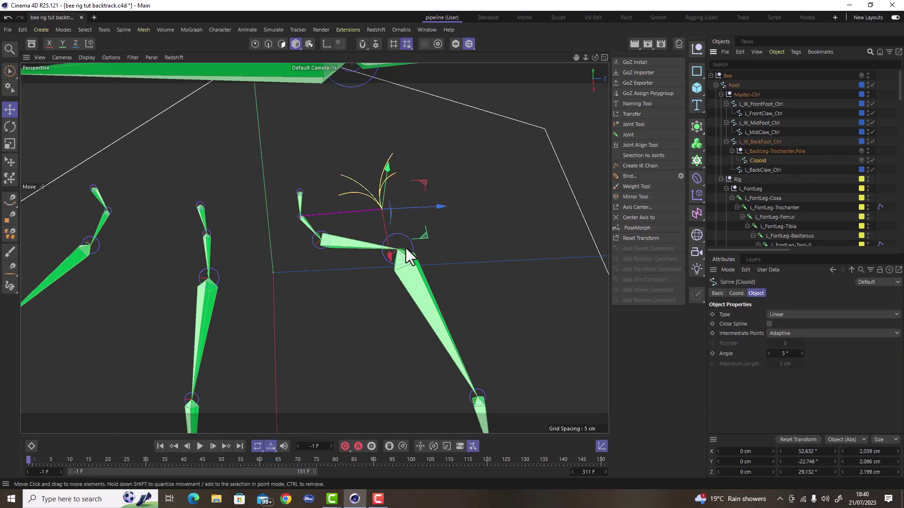
pyautogui.keyDown('alt'); pyautogui.moveTo(406, 247); pyautogui.dragTo(413, 160); pyautogui.keyUp('alt')
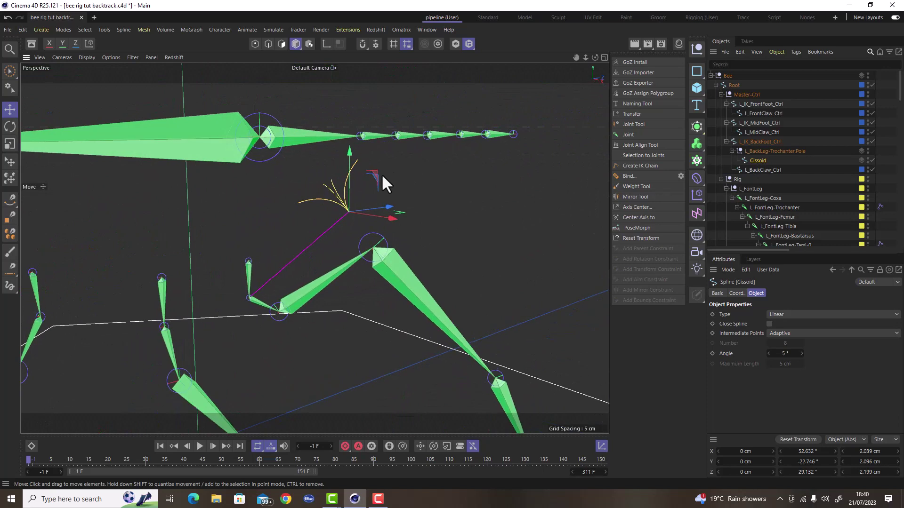
# - Try to rotate the whole merged Cissoid spline in heading around its base
pyautogui.scroll(2, 331, 206)
pyautogui.scroll(-1, 331, 206)
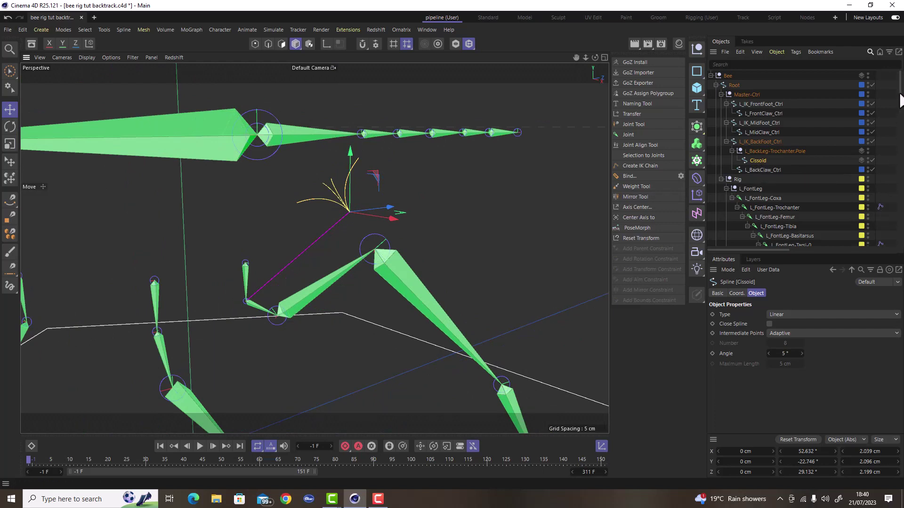
pyautogui.moveTo(900, 94)
pyautogui.mouseDown()
pyautogui.moveTo(900, 107)
pyautogui.moveTo(900, 99)
pyautogui.mouseUp()
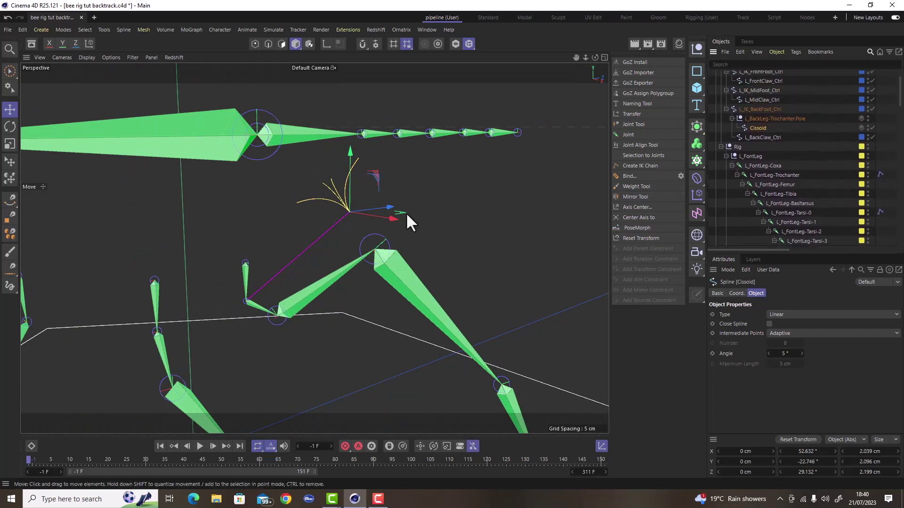
pyautogui.scroll(4, 342, 209)
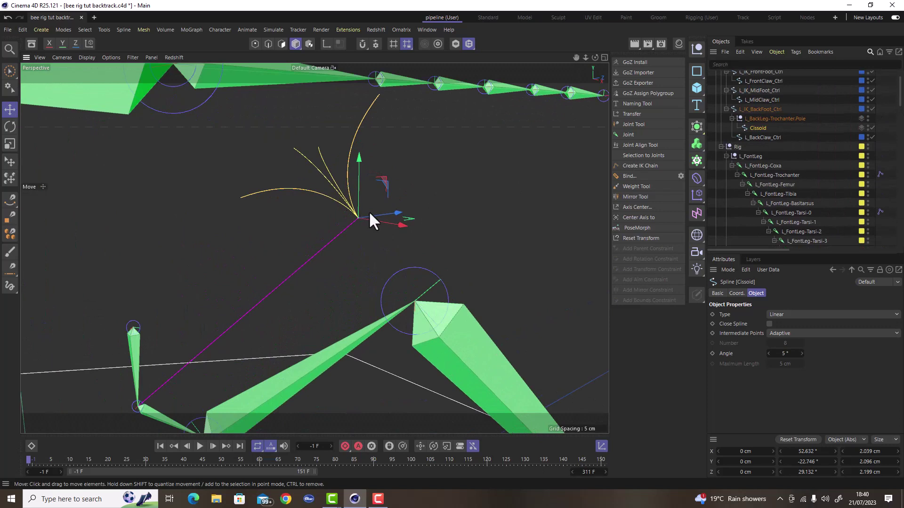
pyautogui.scroll(2, 372, 213)
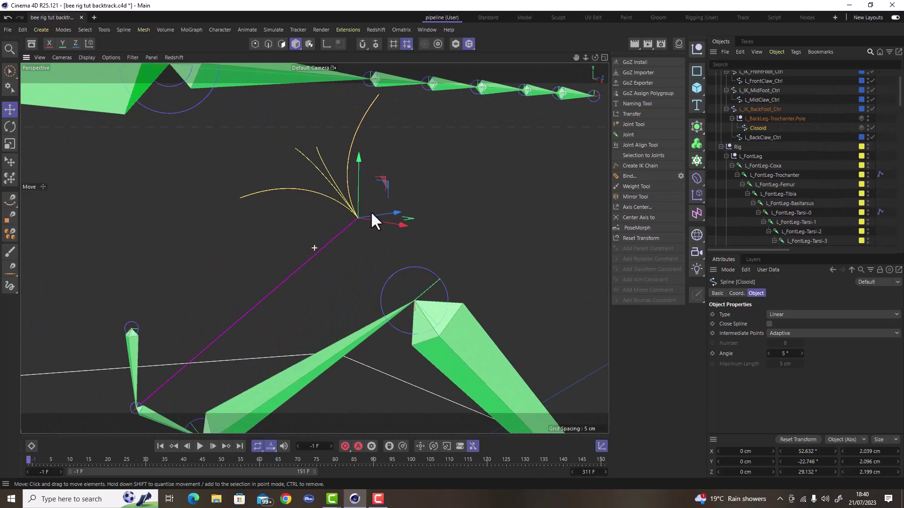
pyautogui.click(756, 118)
pyautogui.click(754, 130)
pyautogui.press('r')
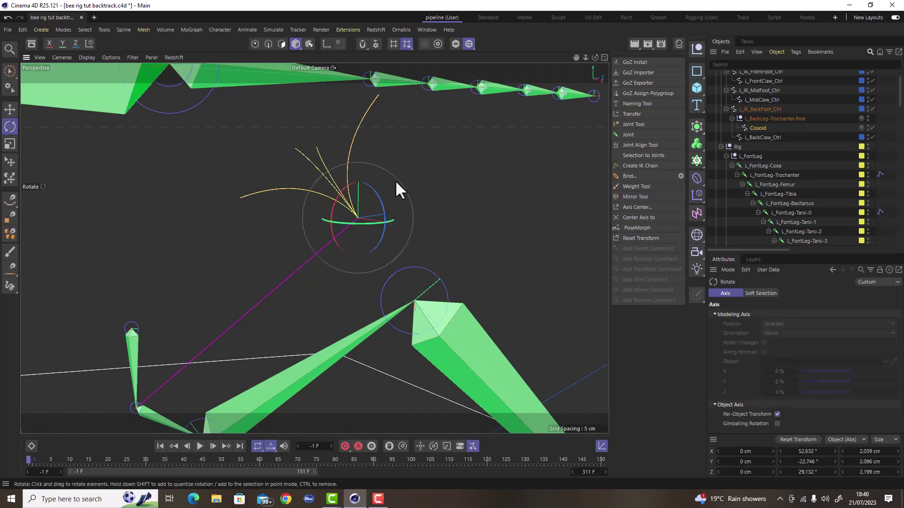
pyautogui.keyDown('alt'); pyautogui.moveTo(381, 188); pyautogui.dragTo(267, 249); pyautogui.keyUp('alt')
pyautogui.keyDown('alt'); pyautogui.moveTo(350, 275); pyautogui.dragTo(306, 309); pyautogui.keyUp('alt')
pyautogui.scroll(3, 335, 308)
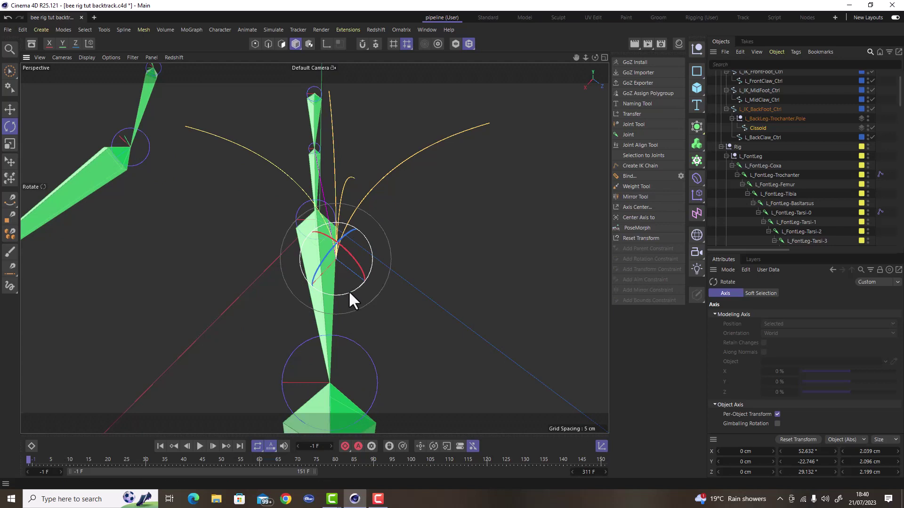
pyautogui.moveTo(348, 290); pyautogui.dragTo(458, 209)
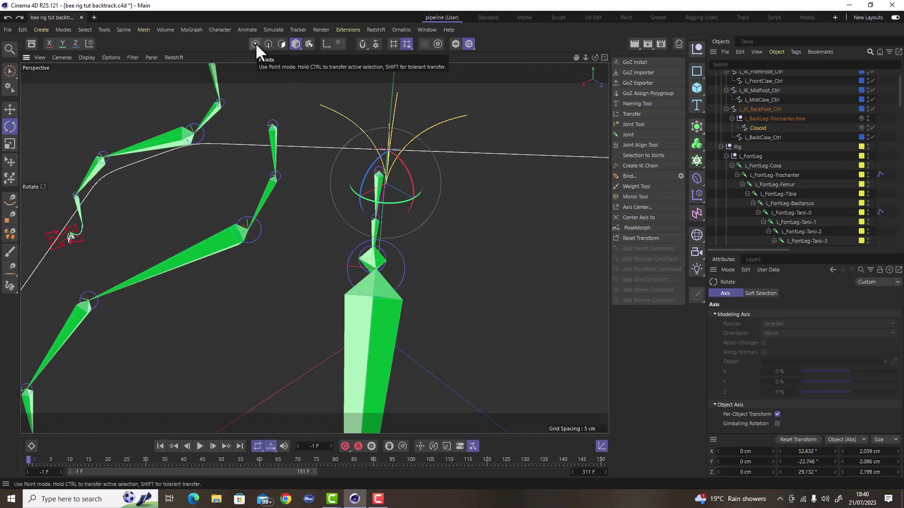
# - Rotate only the Cissoid's object axis about its Y axis, without the curves, until it lines up with the crossed shape
pyautogui.keyDown('alt'); pyautogui.moveTo(346, 146); pyautogui.dragTo(406, 220); pyautogui.keyUp('alt')
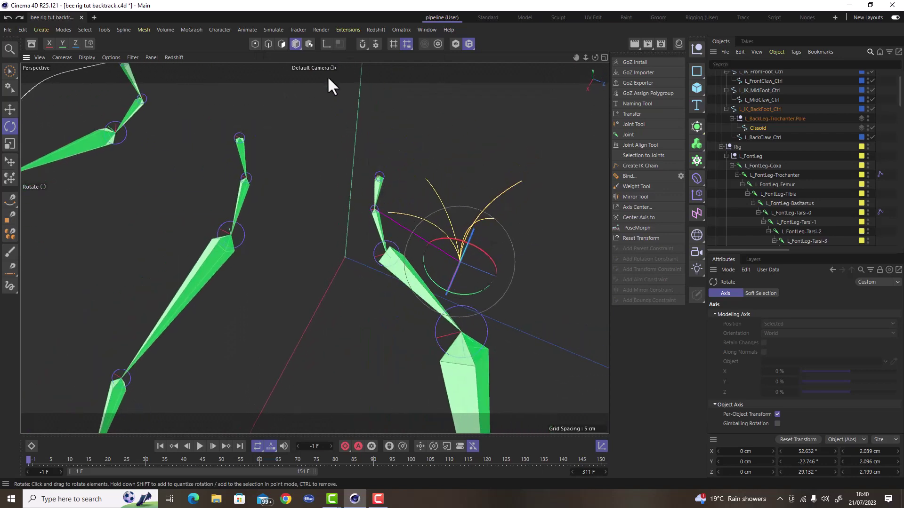
pyautogui.click(326, 44)
pyautogui.keyDown('alt'); pyautogui.moveTo(466, 282); pyautogui.dragTo(458, 277); pyautogui.keyUp('alt')
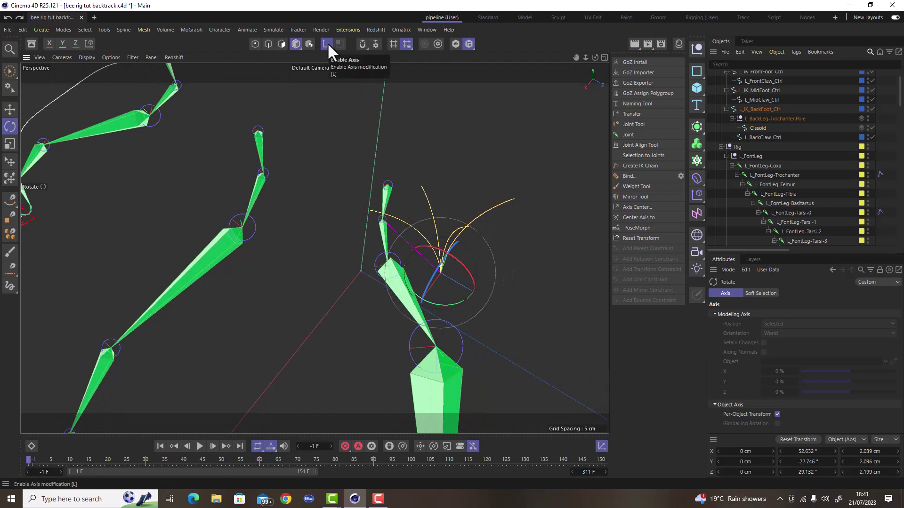
pyautogui.keyDown('alt'); pyautogui.moveTo(455, 309); pyautogui.dragTo(400, 334); pyautogui.keyUp('alt')
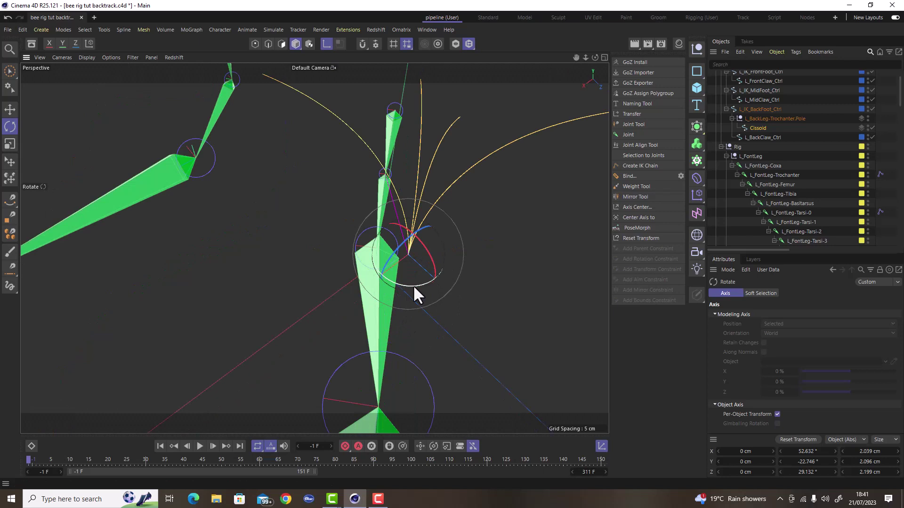
pyautogui.moveTo(414, 285); pyautogui.dragTo(442, 276)
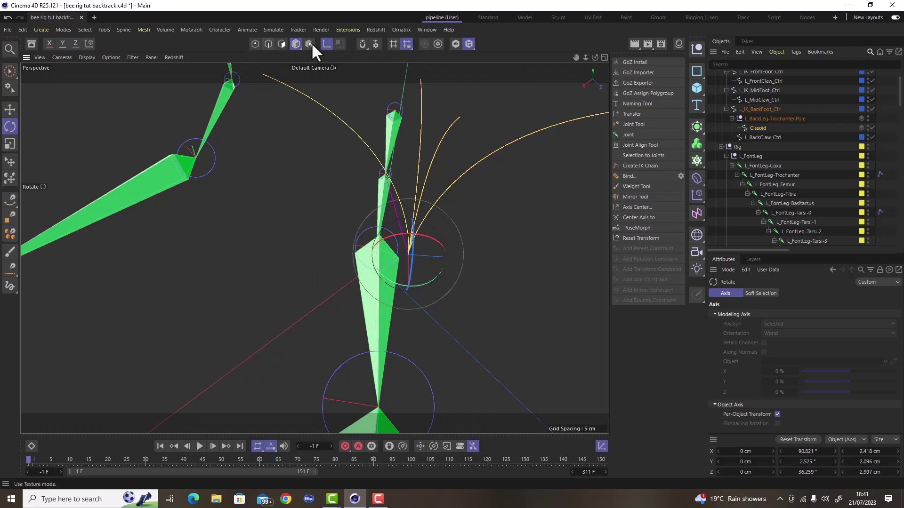
pyautogui.click(10, 109)
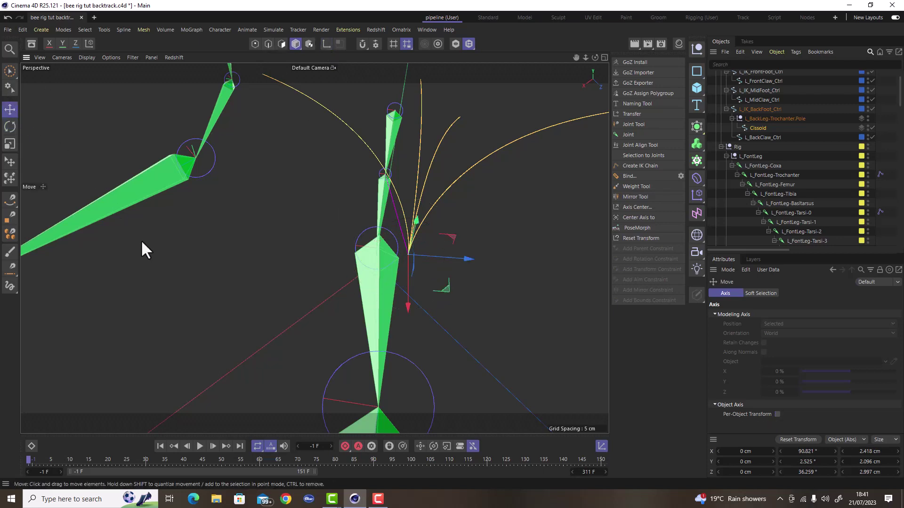
# - Turn the Cissoid's object axis about 90° around Y in the opposite direction, again without rotating the curves
pyautogui.click(423, 264)
pyautogui.click(409, 236)
pyautogui.keyDown('alt'); pyautogui.moveTo(409, 236); pyautogui.dragTo(423, 199); pyautogui.keyUp('alt')
pyautogui.scroll(2, 423, 199)
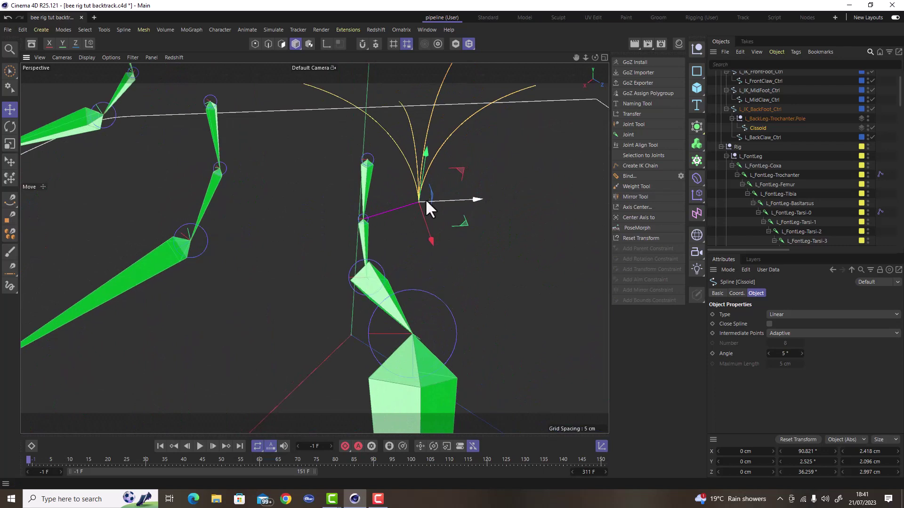
pyautogui.scroll(-2, 420, 197)
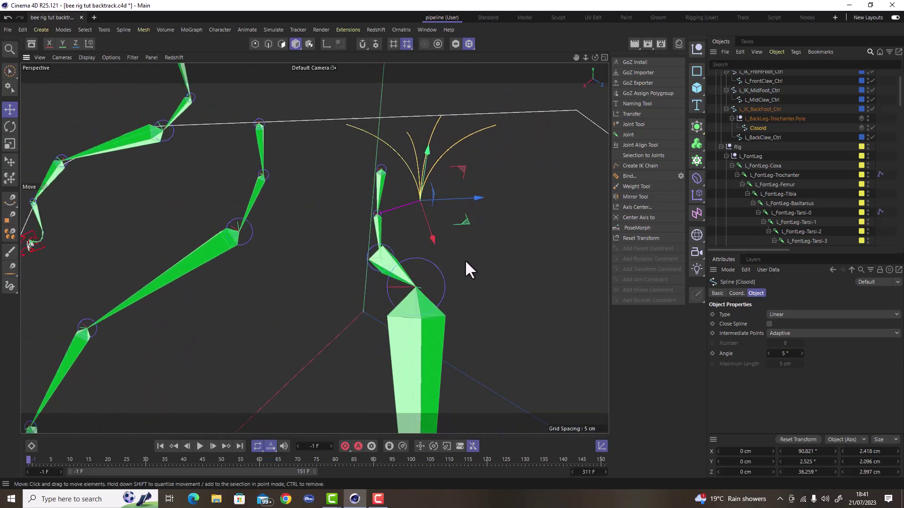
pyautogui.keyDown('alt'); pyautogui.moveTo(448, 215); pyautogui.dragTo(432, 212); pyautogui.keyUp('alt')
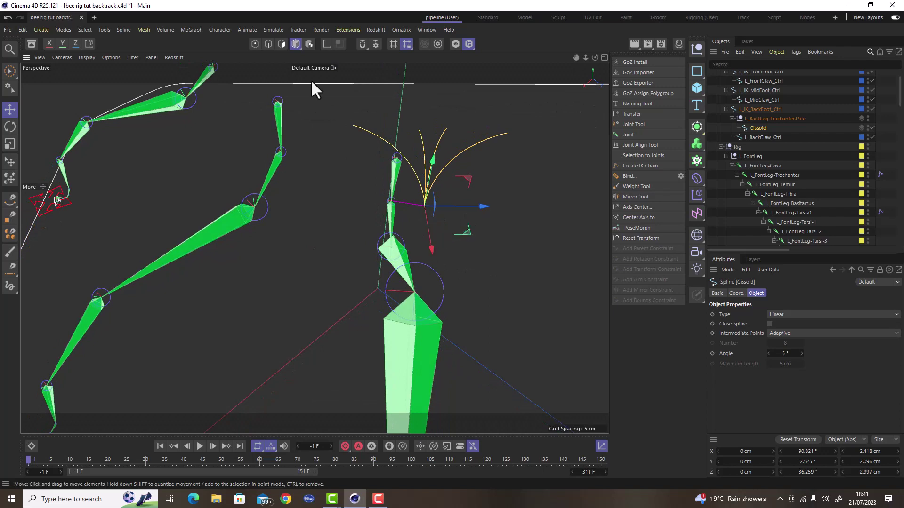
pyautogui.press('l')
pyautogui.press('r')
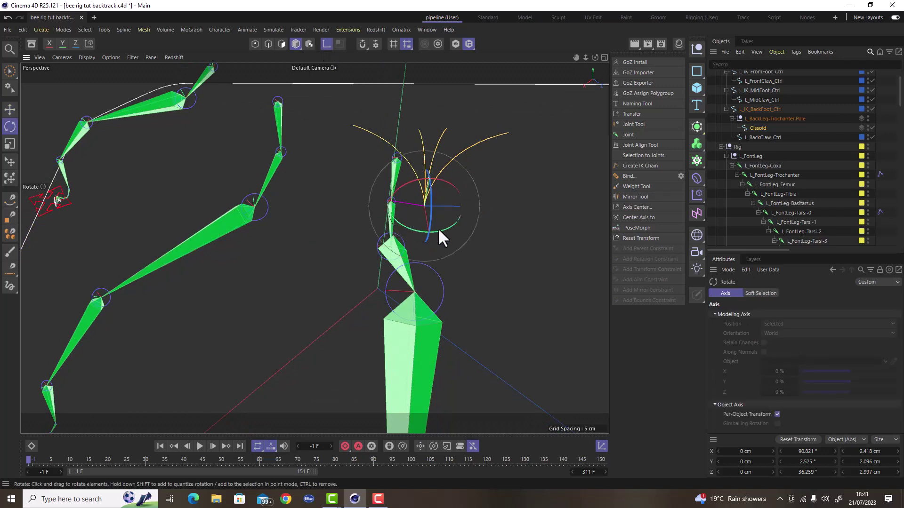
pyautogui.moveTo(441, 230); pyautogui.dragTo(343, 229)
pyautogui.click(9, 108)
# - Reselect the Cissoid spline and select all of its points in Points mode
pyautogui.click(458, 230)
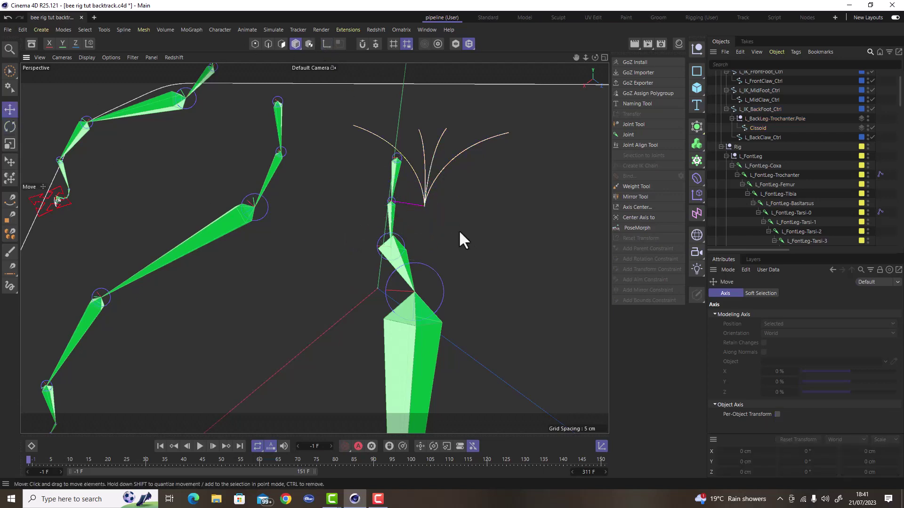
pyautogui.scroll(-3, 457, 230)
pyautogui.click(440, 207)
pyautogui.moveTo(439, 226)
pyautogui.keyDown('alt'); pyautogui.mouseDown()
pyautogui.moveTo(512, 194)
pyautogui.moveTo(355, 182)
pyautogui.moveTo(389, 244)
pyautogui.moveTo(276, 255)
pyautogui.moveTo(275, 264)
pyautogui.moveTo(465, 234)
pyautogui.moveTo(427, 228)
pyautogui.mouseUp(); pyautogui.keyUp('alt')
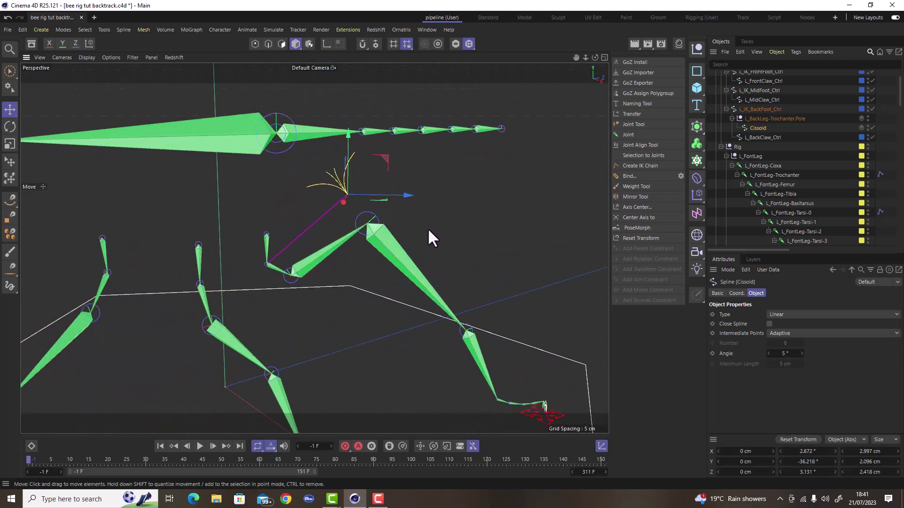
pyautogui.scroll(-2, 428, 228)
pyautogui.click(254, 44)
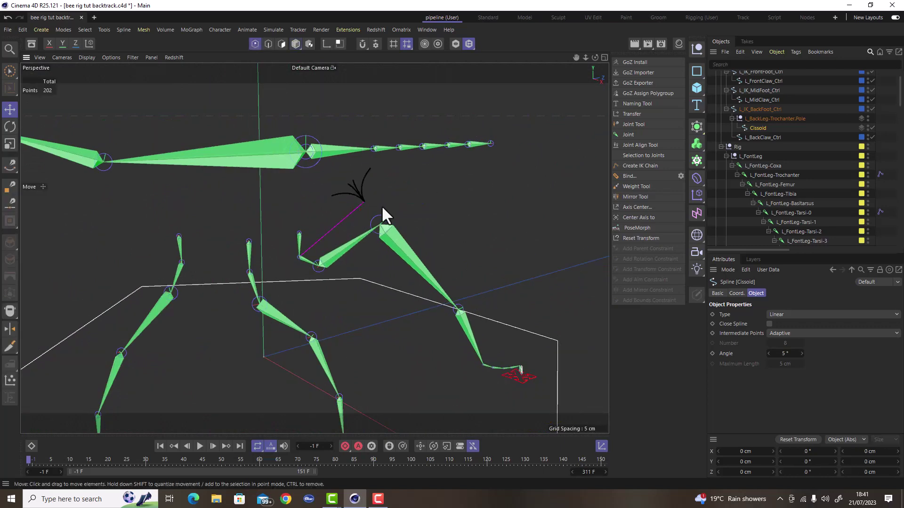
pyautogui.hotkey('ctrl', 'a')
# - Rotate the modeling axis of the selected Cissoid points to a 90° heading
pyautogui.scroll(3, 352, 188)
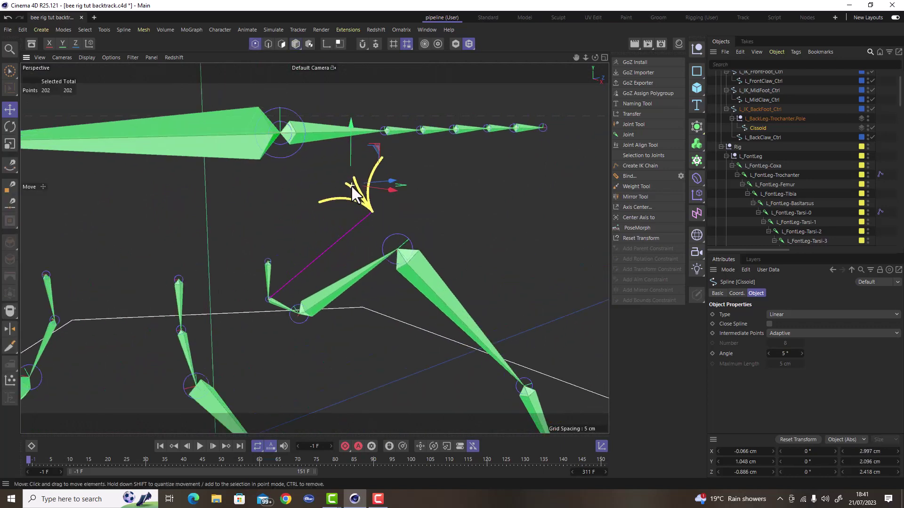
pyautogui.keyDown('alt'); pyautogui.moveTo(362, 195); pyautogui.dragTo(196, 278); pyautogui.keyUp('alt')
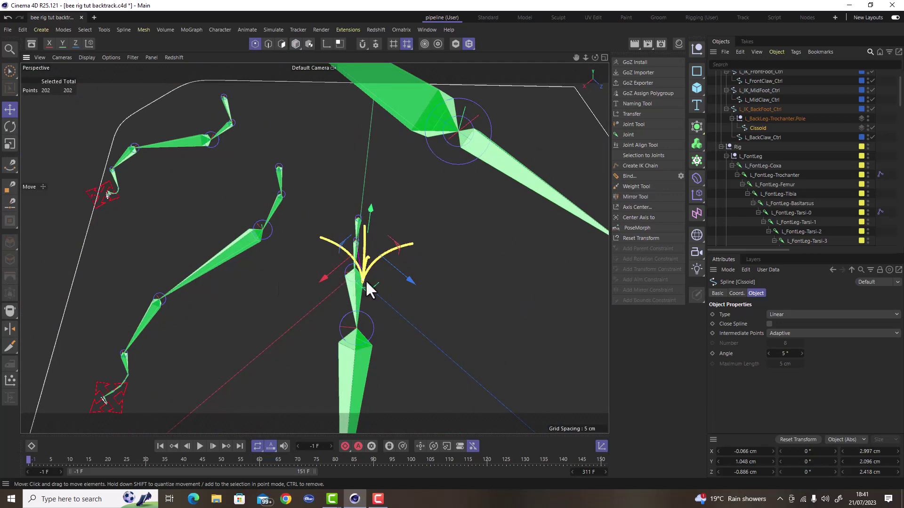
pyautogui.keyDown('alt'); pyautogui.moveTo(365, 279); pyautogui.dragTo(372, 200); pyautogui.keyUp('alt')
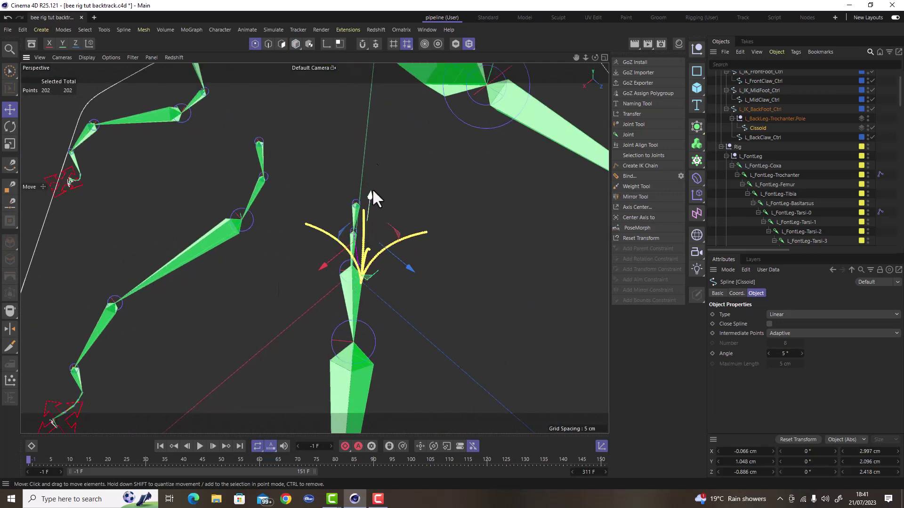
pyautogui.click(330, 44)
pyautogui.press('r')
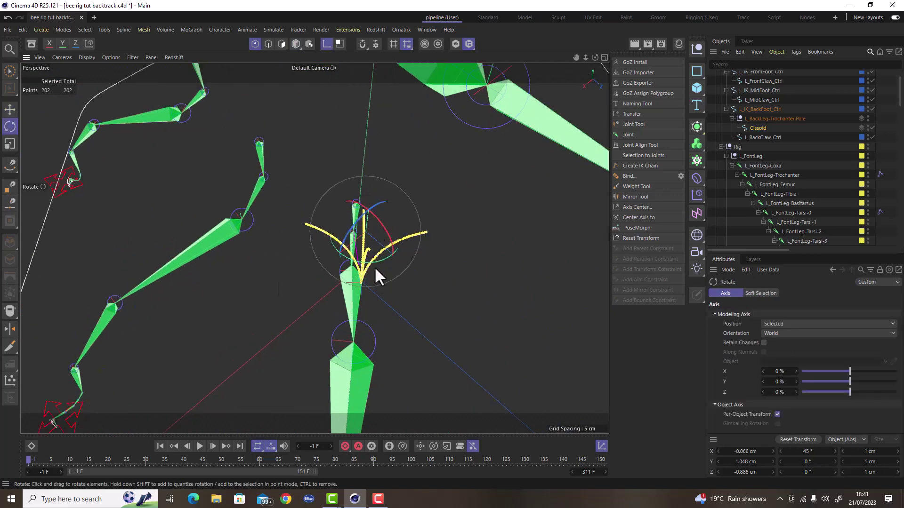
pyautogui.moveTo(362, 261); pyautogui.dragTo(388, 256)
pyautogui.click(326, 43)
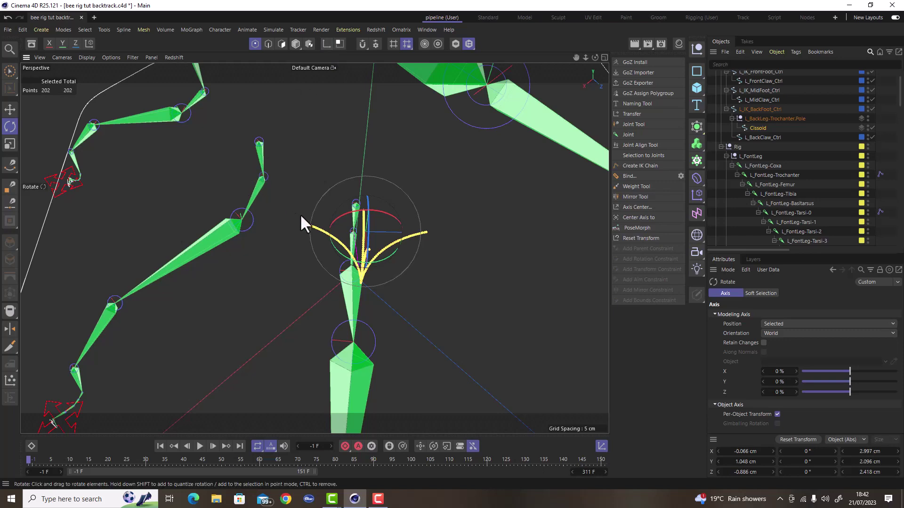
# - Place the modeling axis where the Cissoid curves meet and rotate it to a 90° heading
pyautogui.keyDown('alt'); pyautogui.moveTo(304, 217); pyautogui.dragTo(342, 227); pyautogui.keyUp('alt')
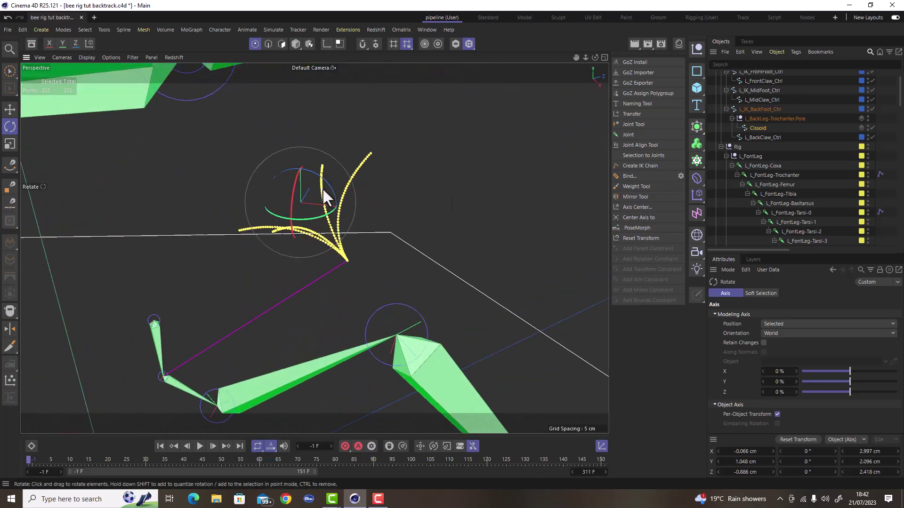
pyautogui.click(329, 43)
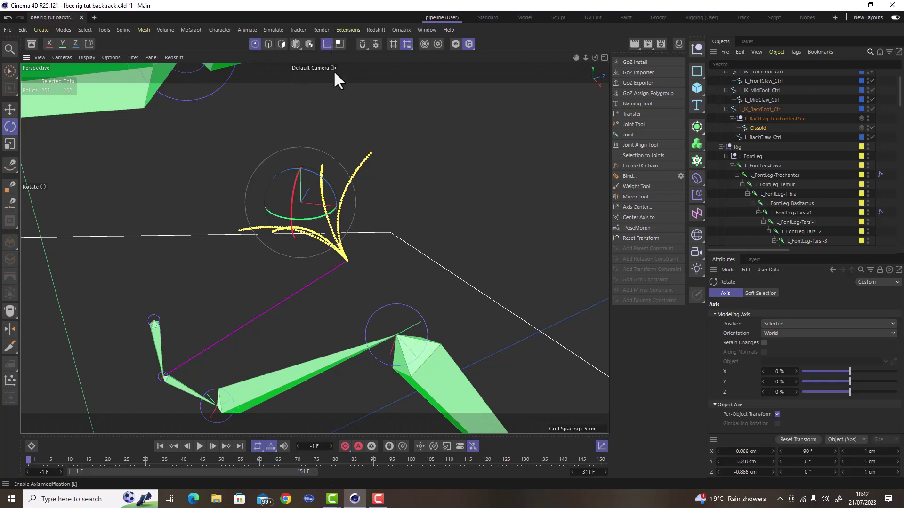
pyautogui.scroll(5, 352, 275)
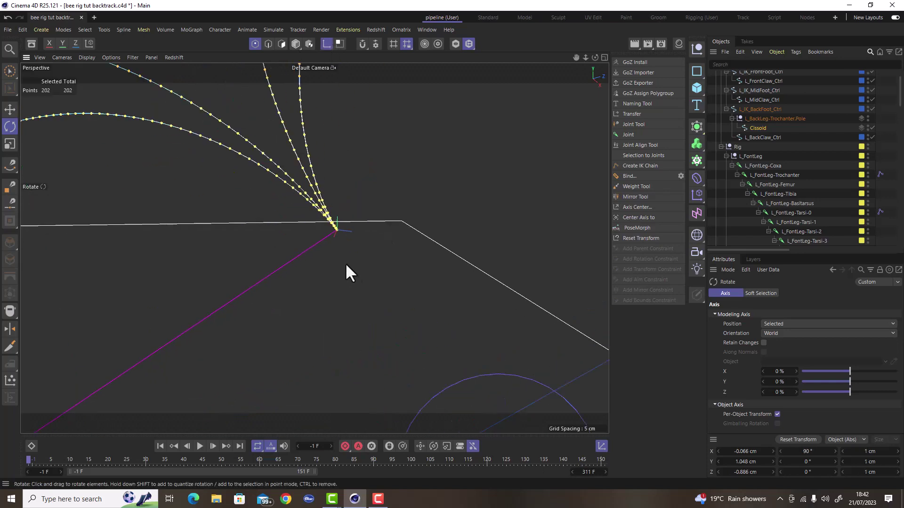
pyautogui.click(337, 229)
pyautogui.scroll(-6, 340, 252)
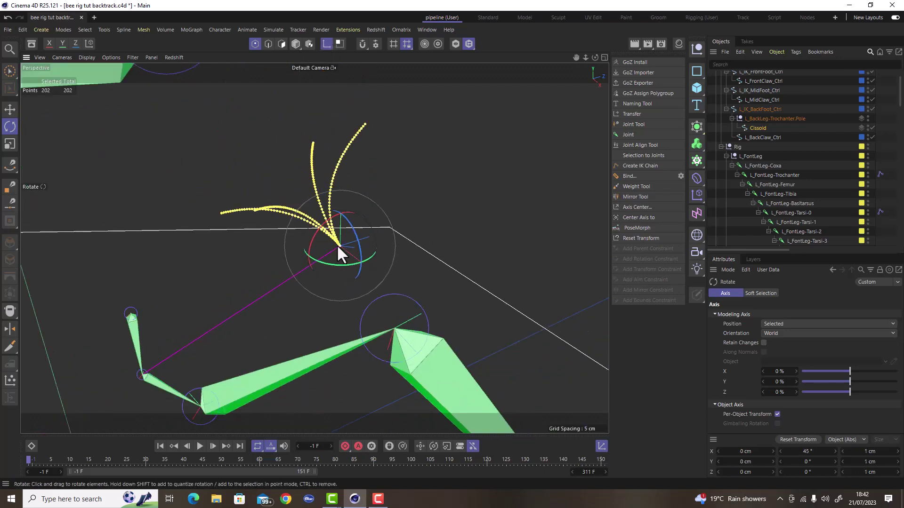
pyautogui.keyDown('alt'); pyautogui.moveTo(337, 244); pyautogui.dragTo(201, 295); pyautogui.keyUp('alt')
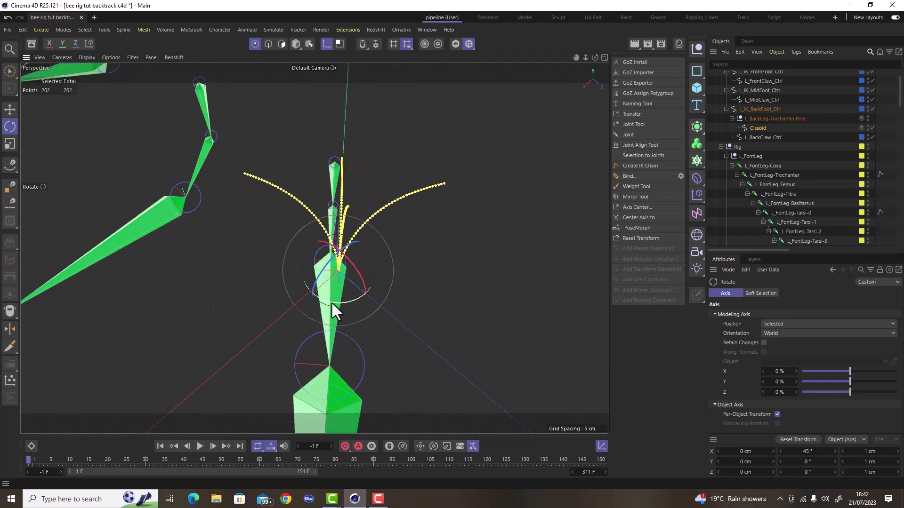
pyautogui.moveTo(333, 304); pyautogui.dragTo(358, 296)
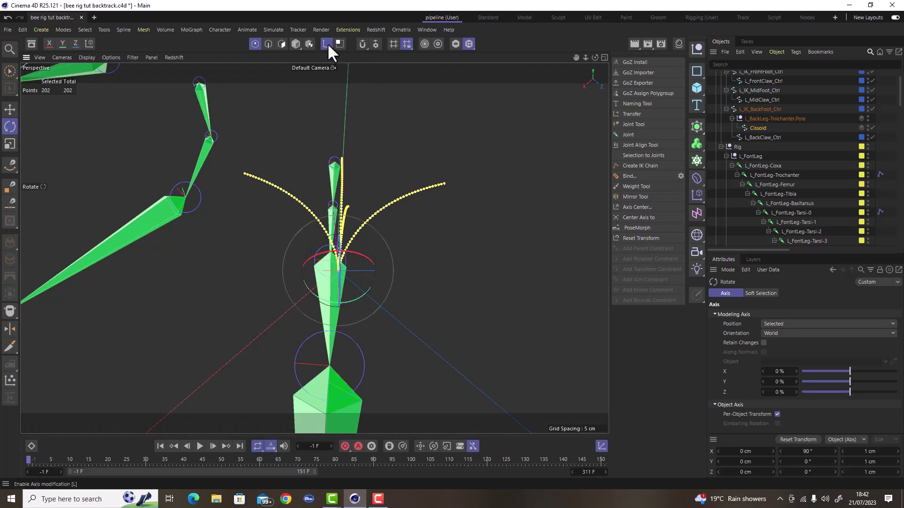
pyautogui.click(326, 44)
# - Rotate the selected Cissoid points around the curves' meeting point until the crossed shape stands upright
pyautogui.keyDown('alt'); pyautogui.moveTo(421, 290); pyautogui.dragTo(424, 125); pyautogui.keyUp('alt')
pyautogui.keyDown('alt'); pyautogui.moveTo(363, 233); pyautogui.dragTo(370, 184); pyautogui.keyUp('alt')
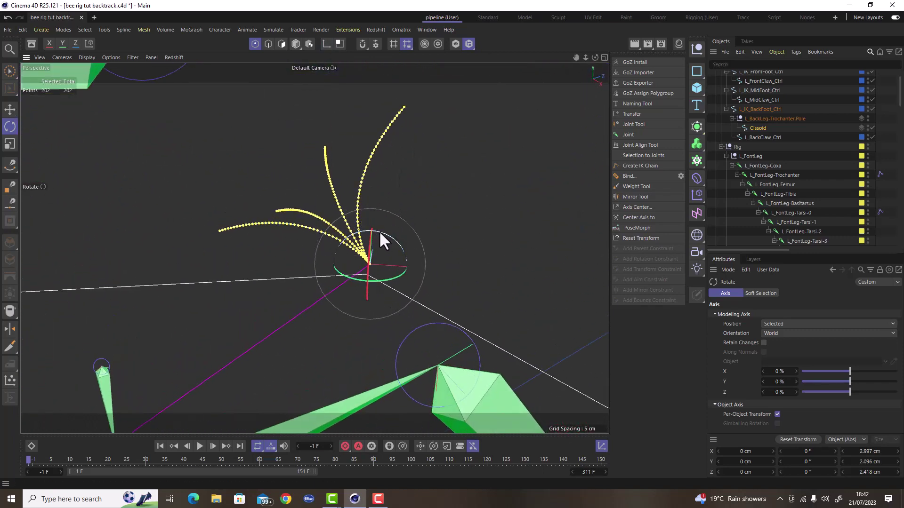
pyautogui.moveTo(380, 231); pyautogui.dragTo(413, 219)
pyautogui.scroll(-4, 412, 242)
pyautogui.scroll(-3, 411, 242)
pyautogui.scroll(5, 403, 228)
pyautogui.scroll(2, 405, 249)
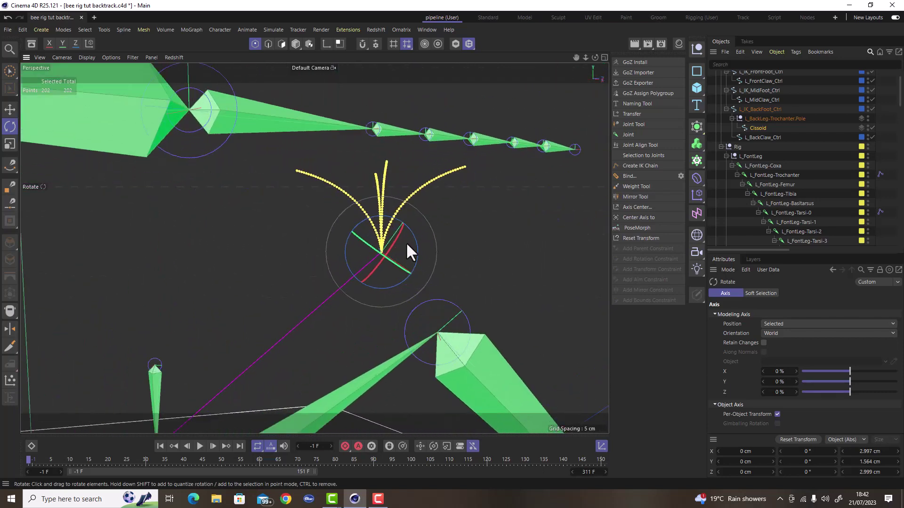
# - Try a slight further rotation of the selected Cissoid points and undo it
pyautogui.moveTo(411, 230); pyautogui.dragTo(415, 236)
pyautogui.scroll(-3, 414, 235)
pyautogui.hotkey('ctrl', 'z')
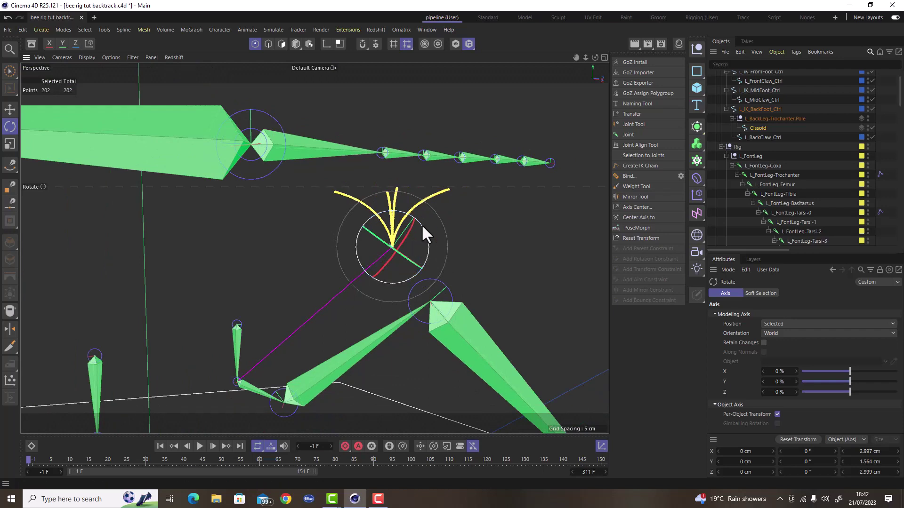
# - Fine-tune the tilt of the selected Cissoid points with a small rotation and check the shape against the whole rig
pyautogui.moveTo(421, 224); pyautogui.dragTo(284, 279)
pyautogui.scroll(-6, 407, 275)
pyautogui.keyDown('alt'); pyautogui.moveTo(408, 275); pyautogui.dragTo(500, 259); pyautogui.keyUp('alt')
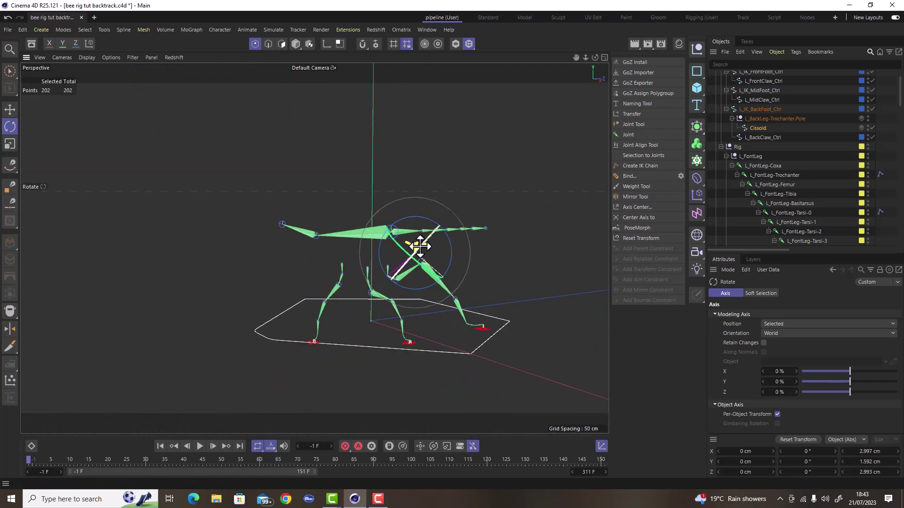
pyautogui.scroll(10, 407, 256)
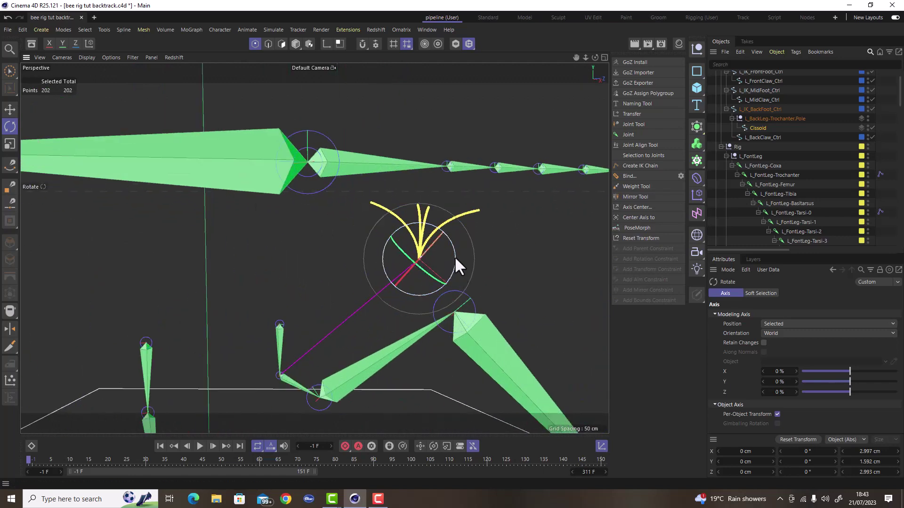
# - Give the selected Cissoid points one more small rotation, clear the point selection and check the shape beside the leg
pyautogui.moveTo(455, 259)
pyautogui.mouseDown()
pyautogui.moveTo(439, 246)
pyautogui.moveTo(566, 233)
pyautogui.moveTo(332, 262)
pyautogui.moveTo(263, 263)
pyautogui.moveTo(266, 252)
pyautogui.moveTo(258, 308)
pyautogui.moveTo(270, 290)
pyautogui.moveTo(446, 248)
pyautogui.mouseUp()
pyautogui.click(484, 245)
pyautogui.keyDown('alt'); pyautogui.moveTo(391, 262); pyautogui.dragTo(334, 70); pyautogui.keyUp('alt')
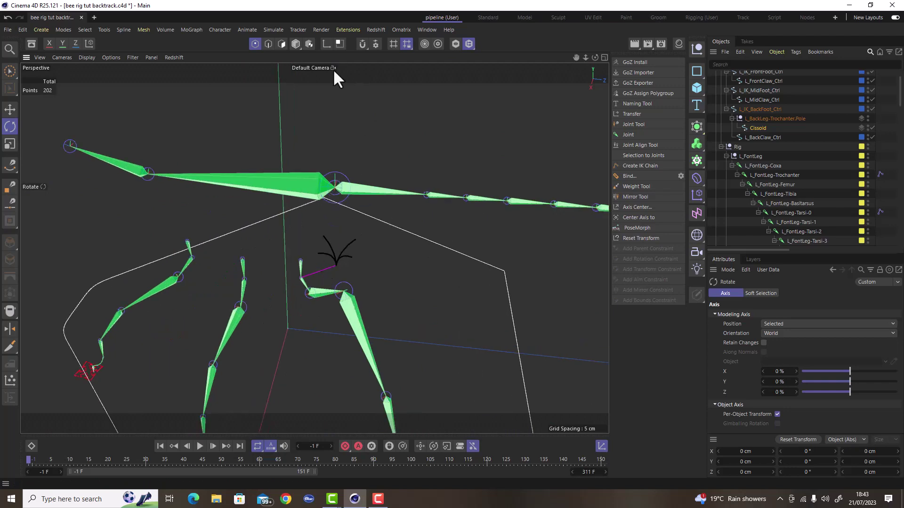
# - Switch to model mode with the Move tool, try moving the Cissoid away from the back leg and undo the move
pyautogui.click(297, 44)
pyautogui.click(9, 110)
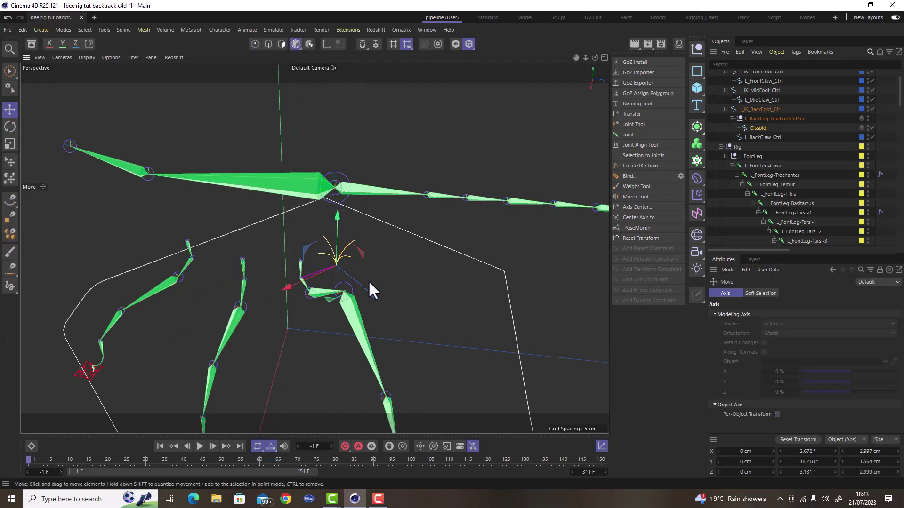
pyautogui.moveTo(368, 281)
pyautogui.keyDown('alt'); pyautogui.mouseDown()
pyautogui.moveTo(289, 309)
pyautogui.moveTo(258, 286)
pyautogui.moveTo(363, 278)
pyautogui.moveTo(238, 291)
pyautogui.moveTo(365, 279)
pyautogui.mouseUp(); pyautogui.keyUp('alt')
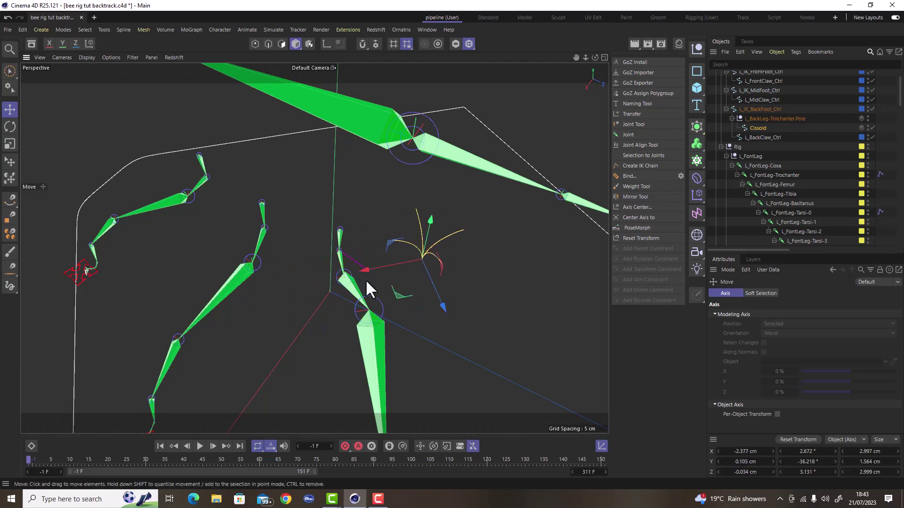
pyautogui.hotkey('ctrl', 'z')
pyautogui.scroll(-3, 382, 266)
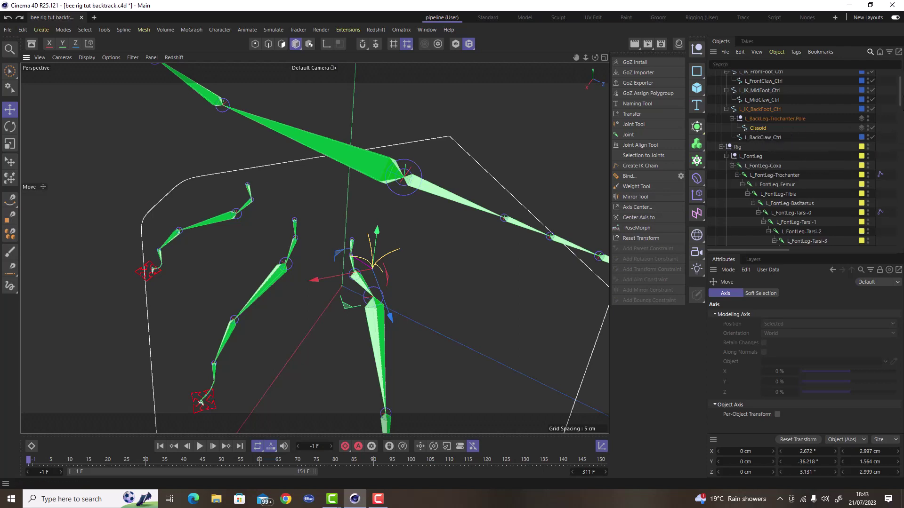
# - Assign the Cissoid as pole vector object in L_BackLeg-Trochanter's IK tag, test it with a short move and undo that move
pyautogui.moveTo(900, 101); pyautogui.dragTo(900, 197)
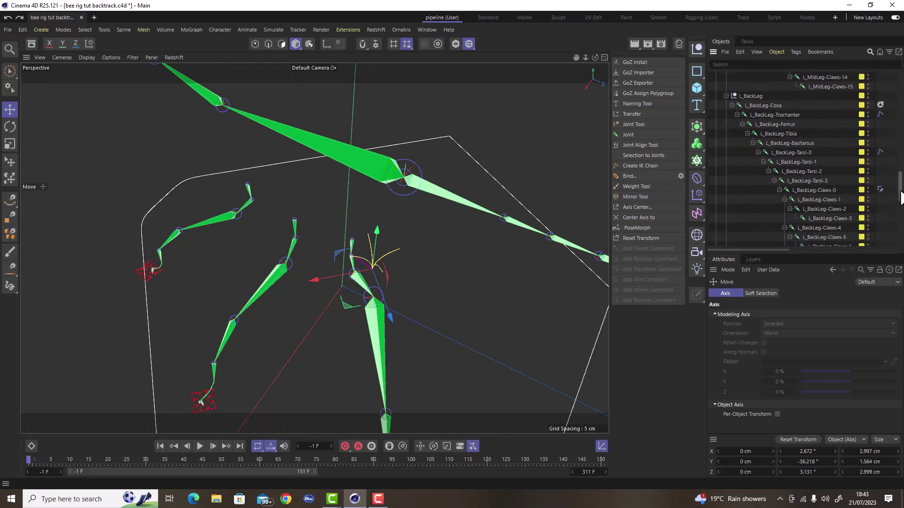
pyautogui.click(879, 114)
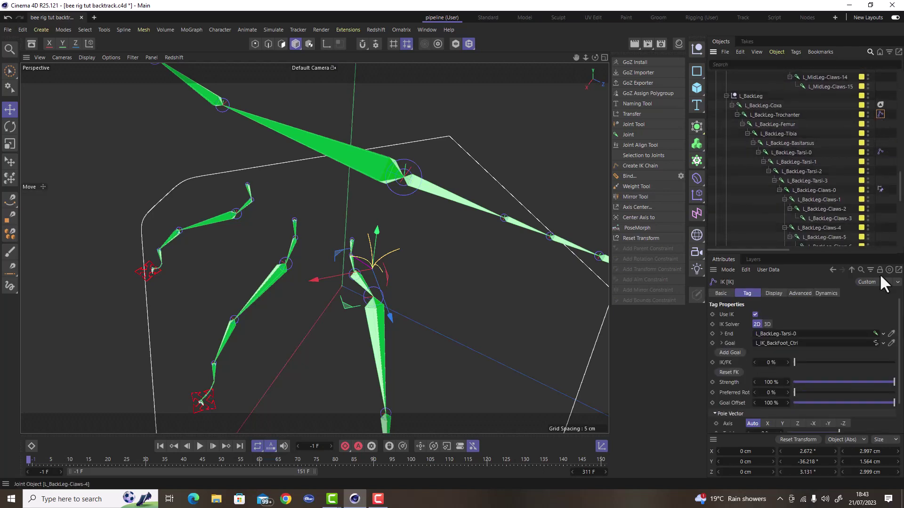
pyautogui.moveTo(900, 328); pyautogui.dragTo(901, 346)
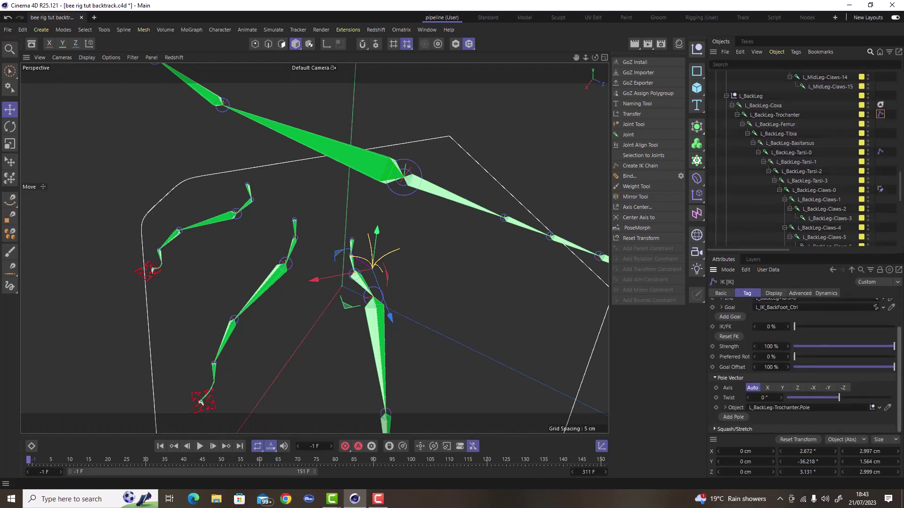
pyautogui.click(886, 407)
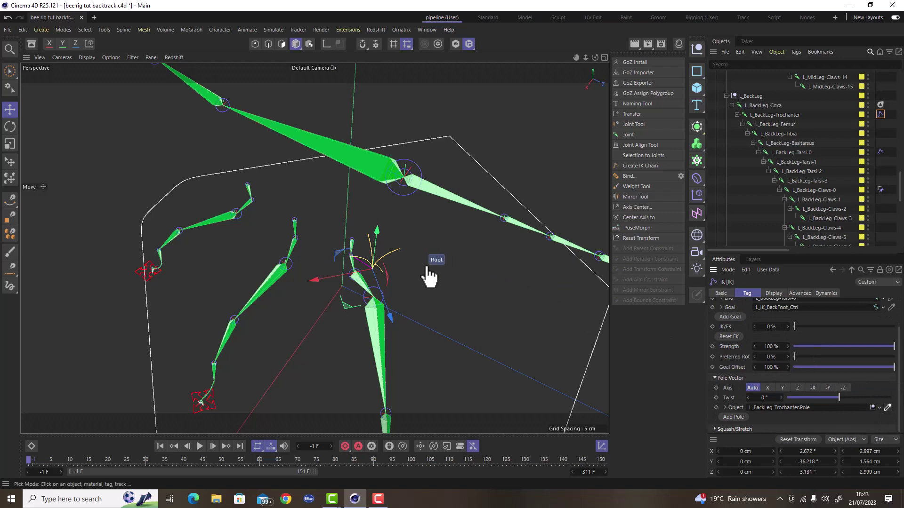
pyautogui.click(395, 253)
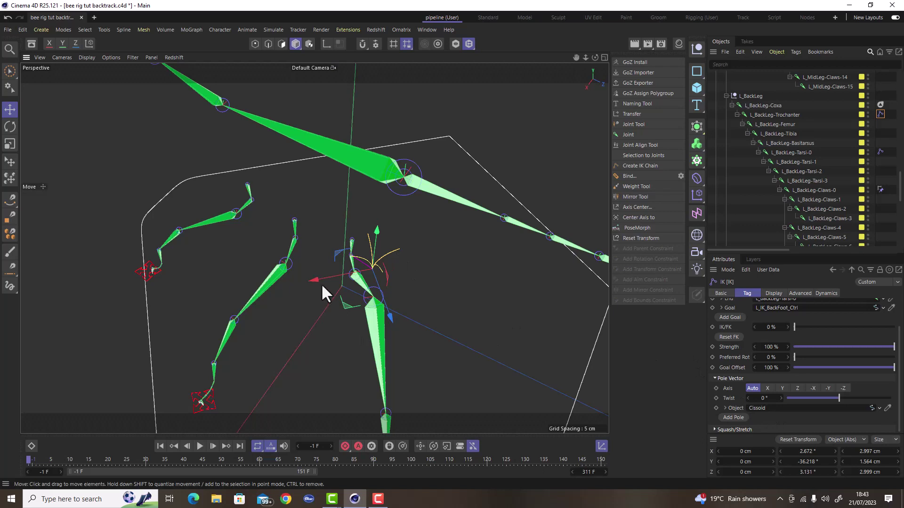
pyautogui.moveTo(322, 286); pyautogui.dragTo(345, 290)
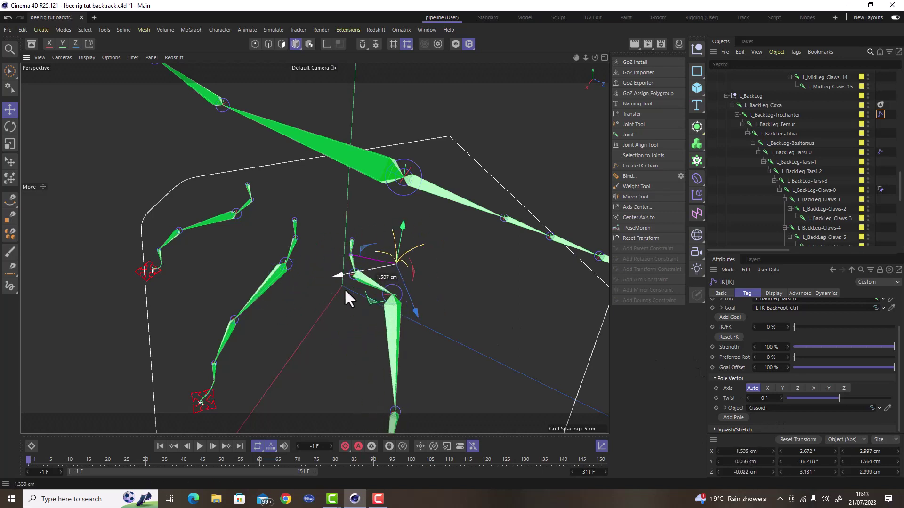
pyautogui.hotkey('ctrl', 'z')
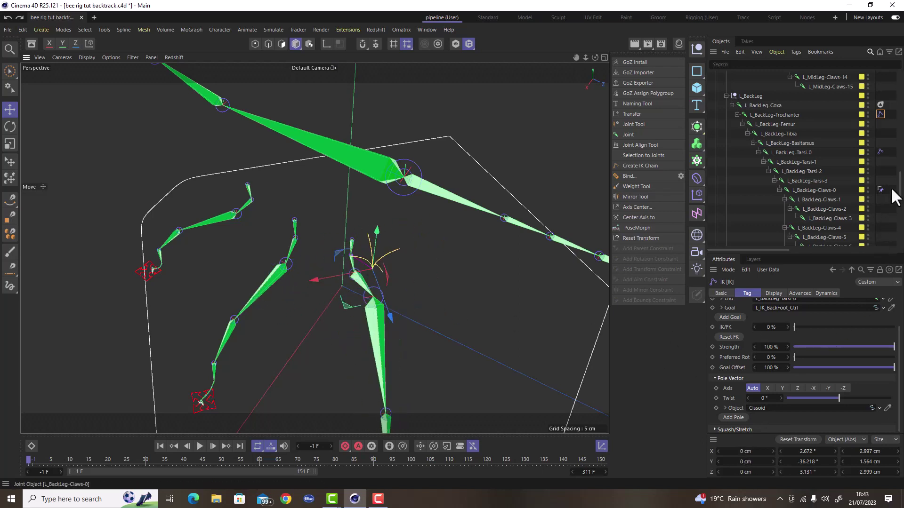
# - Rename the Cissoid spline to L_BackLeg-Trochanter.Pole, copying the name from its parent null
pyautogui.scroll(15, 847, 169)
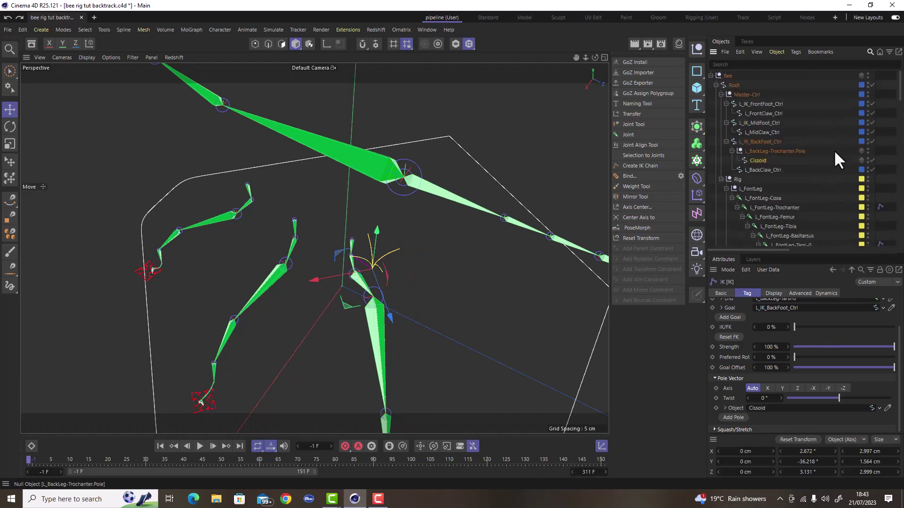
pyautogui.click(753, 159)
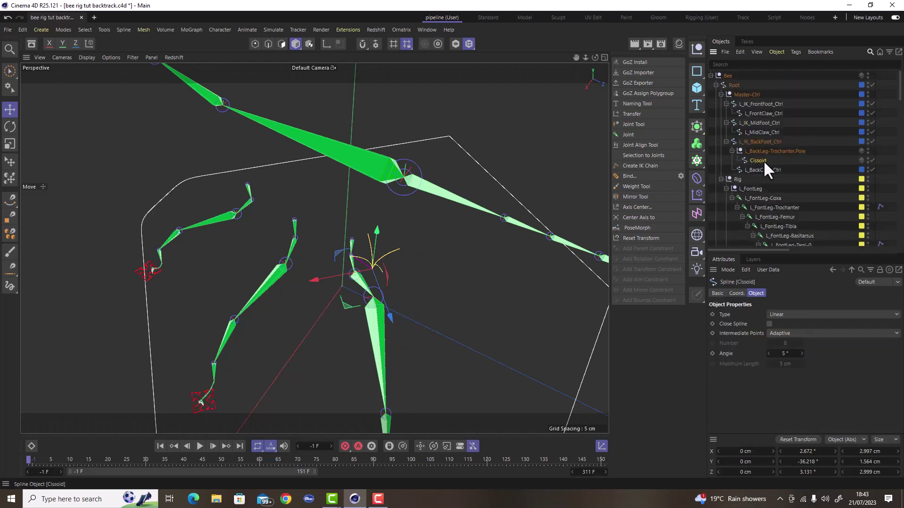
pyautogui.doubleClick(766, 151)
pyautogui.hotkey('ctrl', 'c')
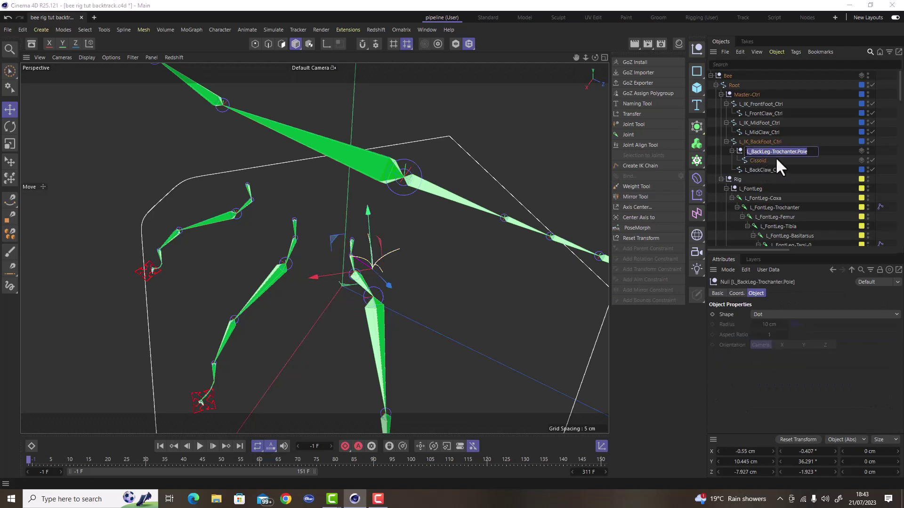
pyautogui.doubleClick(756, 160)
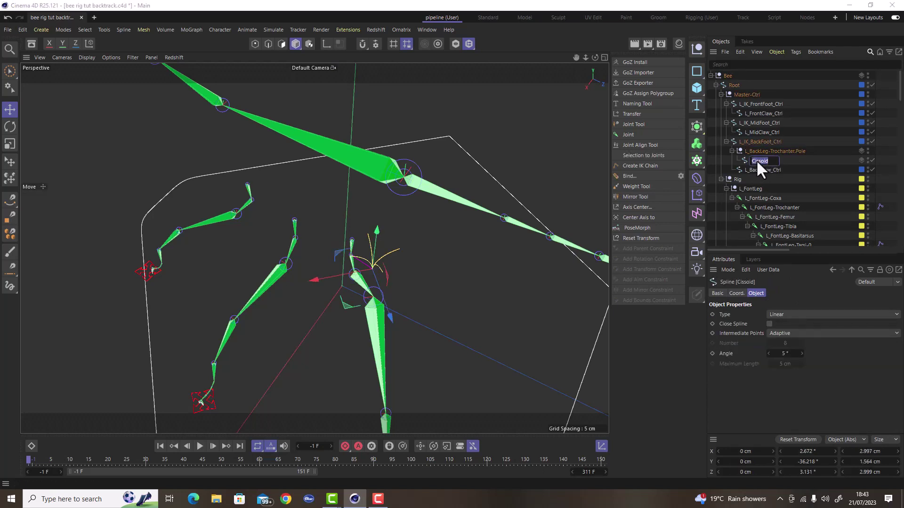
pyautogui.hotkey('ctrl', 'v')
pyautogui.press('Return')
# - Move the L_BackLeg-Trochanter.Pole spline directly under L_IK_BackFoot_Ctrl and delete the null of the same name
pyautogui.moveTo(767, 160); pyautogui.dragTo(776, 141)
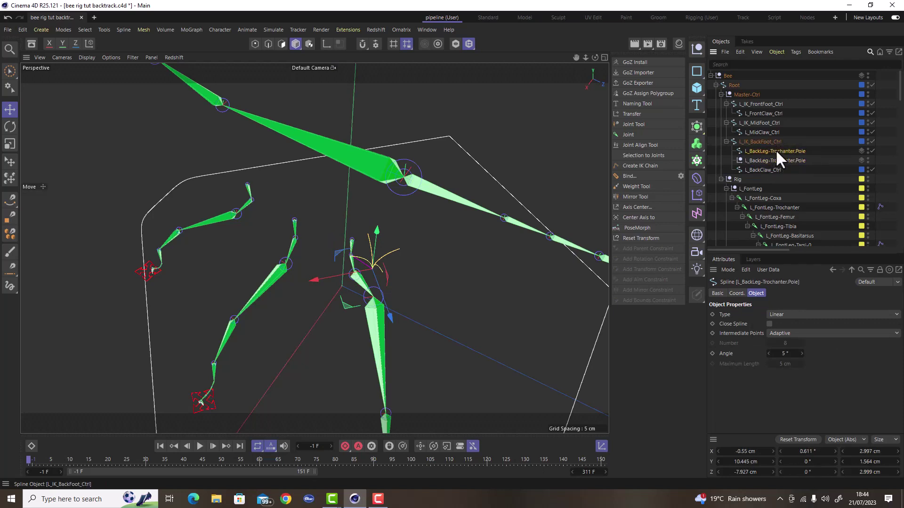
pyautogui.click(761, 160)
pyautogui.press('Delete')
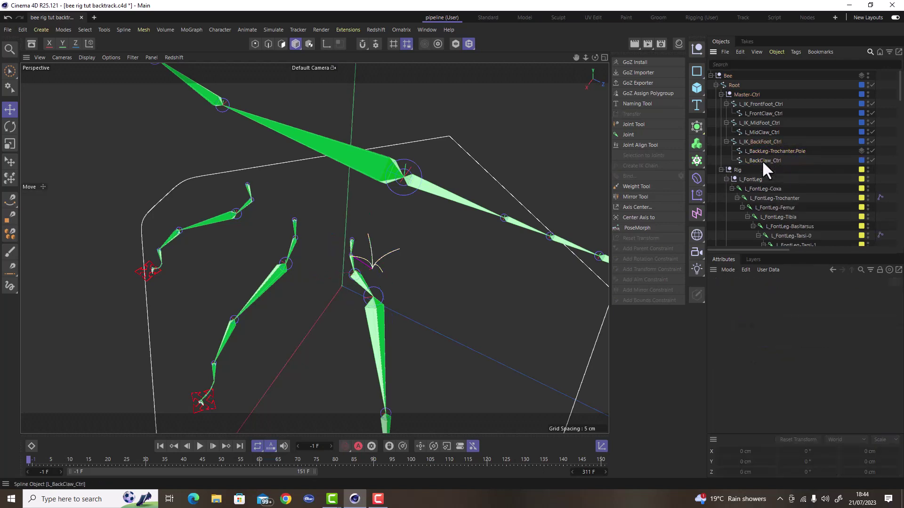
# - Select the L_BackLeg-Trochanter.Pole spline and examine its placement and orientation against the back leg from several angles
pyautogui.moveTo(414, 259)
pyautogui.keyDown('alt'); pyautogui.mouseDown()
pyautogui.moveTo(396, 257)
pyautogui.moveTo(462, 238)
pyautogui.moveTo(399, 259)
pyautogui.mouseUp(); pyautogui.keyUp('alt')
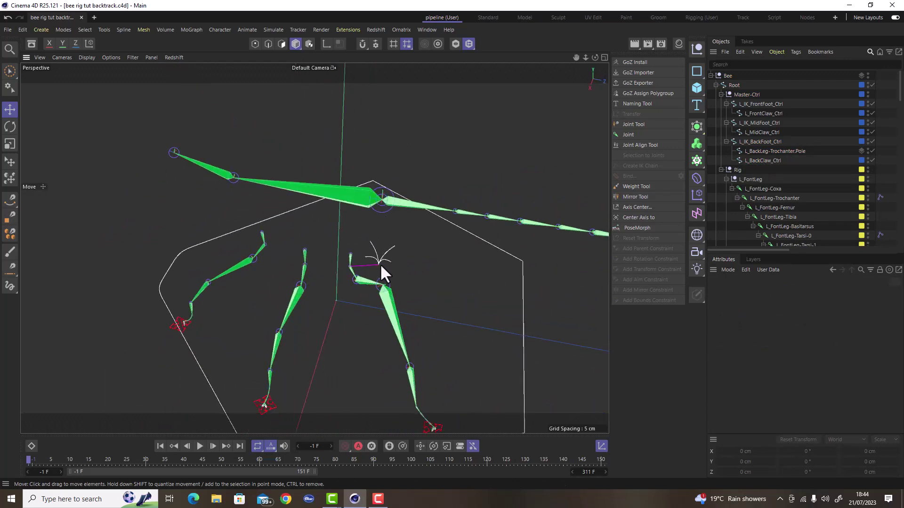
pyautogui.scroll(3, 380, 264)
pyautogui.click(378, 258)
pyautogui.keyDown('alt'); pyautogui.moveTo(405, 241); pyautogui.dragTo(445, 209); pyautogui.keyUp('alt')
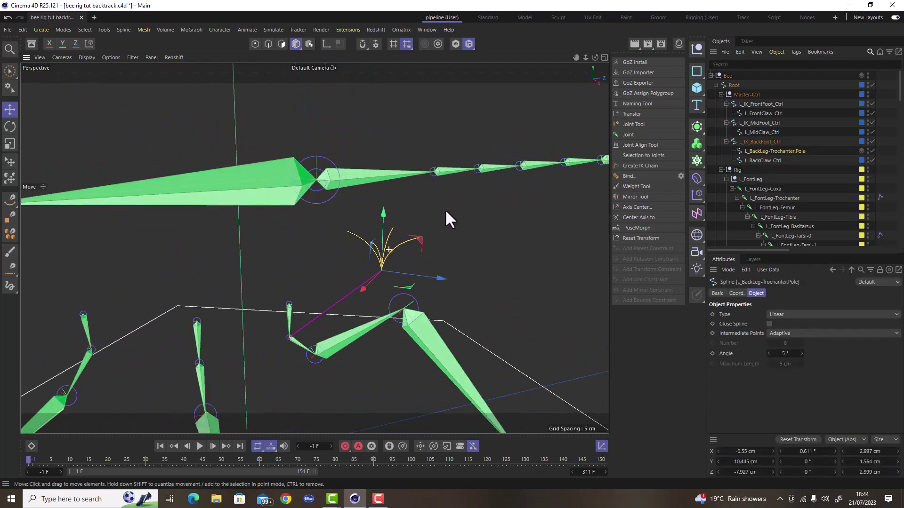
pyautogui.scroll(-8, 408, 231)
pyautogui.scroll(5, 405, 245)
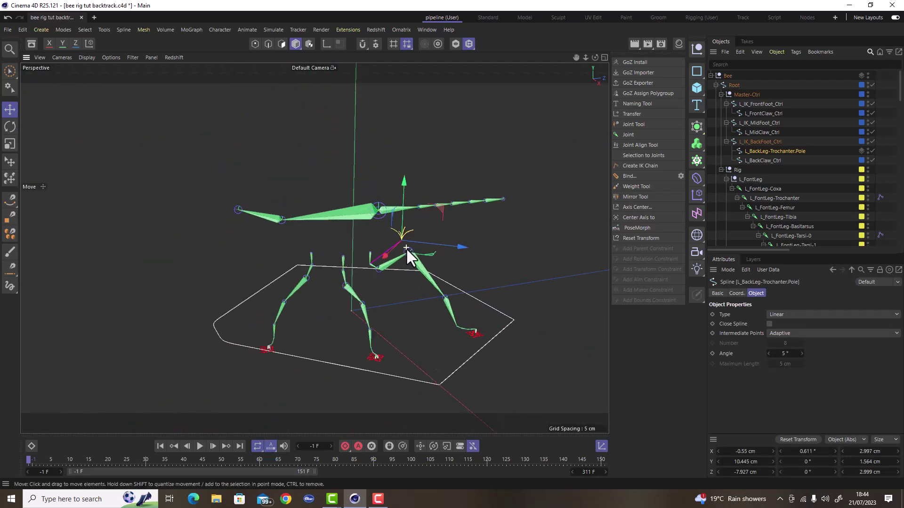
pyautogui.scroll(-2, 386, 256)
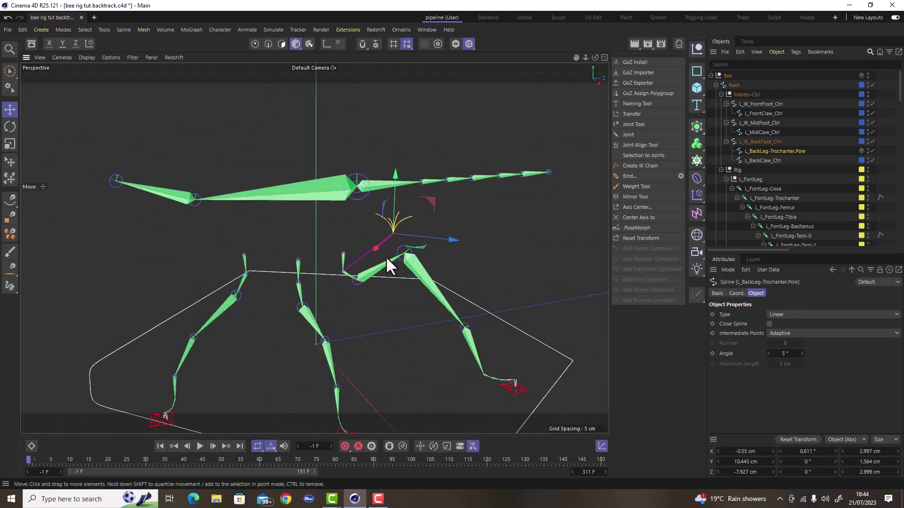
pyautogui.scroll(4, 386, 256)
pyautogui.moveTo(408, 245)
pyautogui.keyDown('alt'); pyautogui.mouseDown()
pyautogui.moveTo(354, 249)
pyautogui.moveTo(391, 243)
pyautogui.mouseUp(); pyautogui.keyUp('alt')
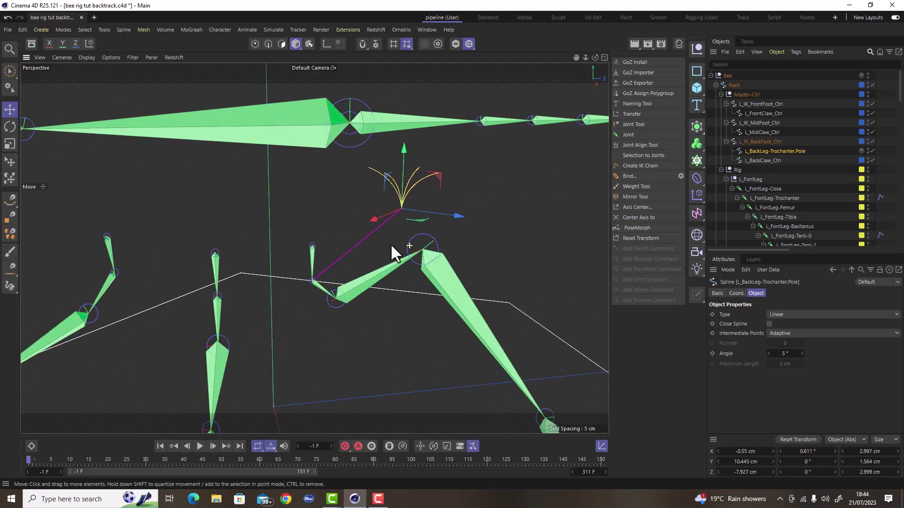
pyautogui.scroll(-4, 391, 244)
pyautogui.scroll(-3, 523, 377)
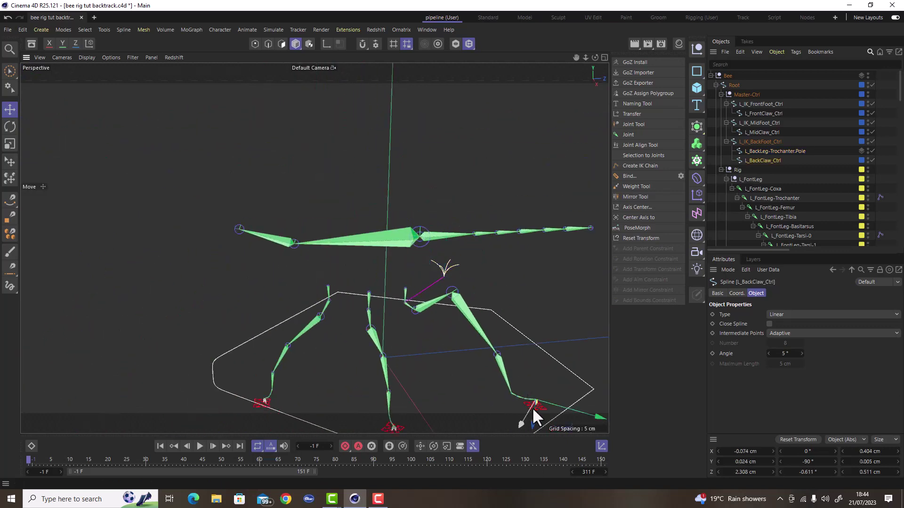
# - Try moving L_BackClaw_Ctrl and L_IK_BackFoot_Ctrl to test how the back leg and its pole controller follow
pyautogui.click(532, 408)
pyautogui.scroll(1, 519, 356)
pyautogui.keyDown('alt'); pyautogui.moveTo(519, 354); pyautogui.dragTo(518, 365); pyautogui.keyUp('alt')
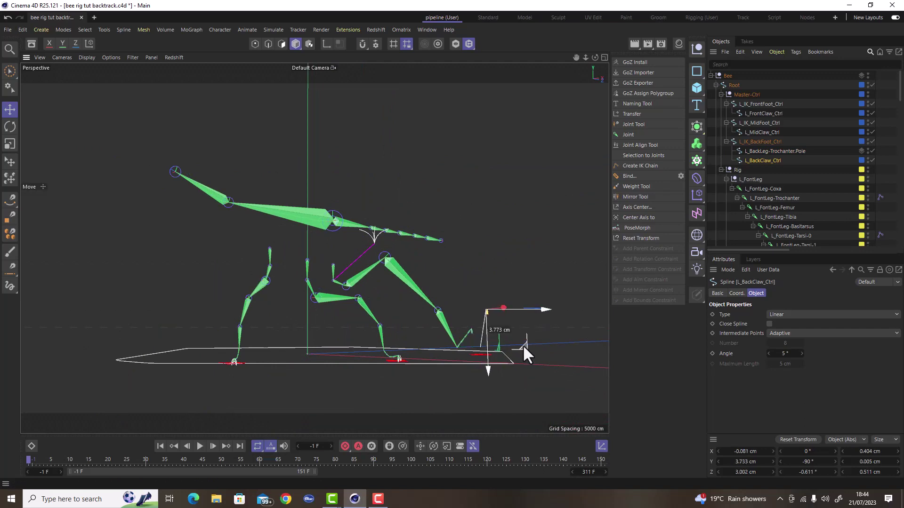
pyautogui.click(493, 363)
pyautogui.scroll(6, 492, 360)
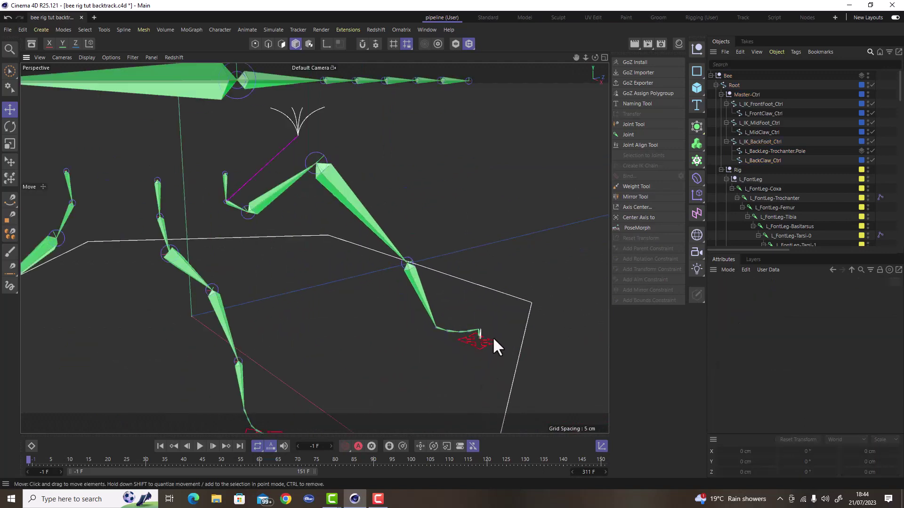
pyautogui.click(493, 337)
pyautogui.moveTo(477, 296); pyautogui.dragTo(487, 313)
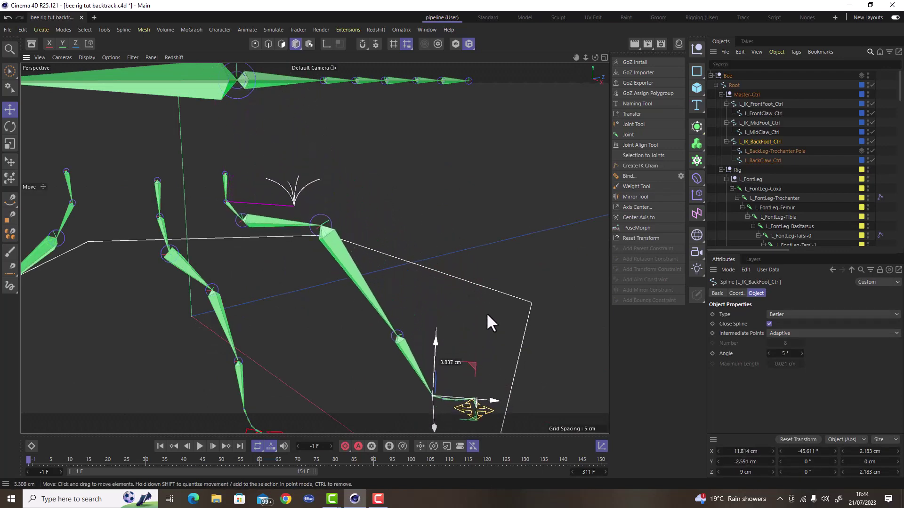
# - Add a pole vector object to the IK tag on the L_BackLeg-Tarsi-0 joint
pyautogui.scroll(10, 487, 295)
pyautogui.scroll(3, 487, 295)
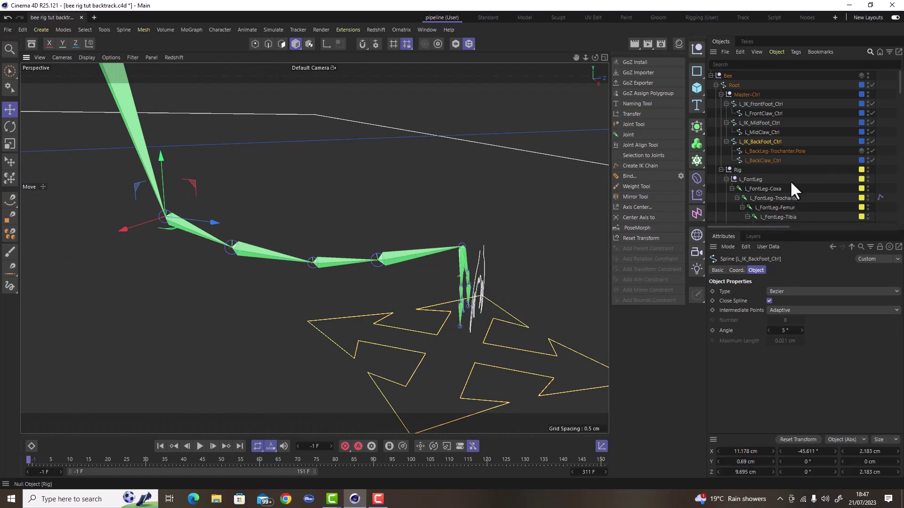
pyautogui.click(334, 259)
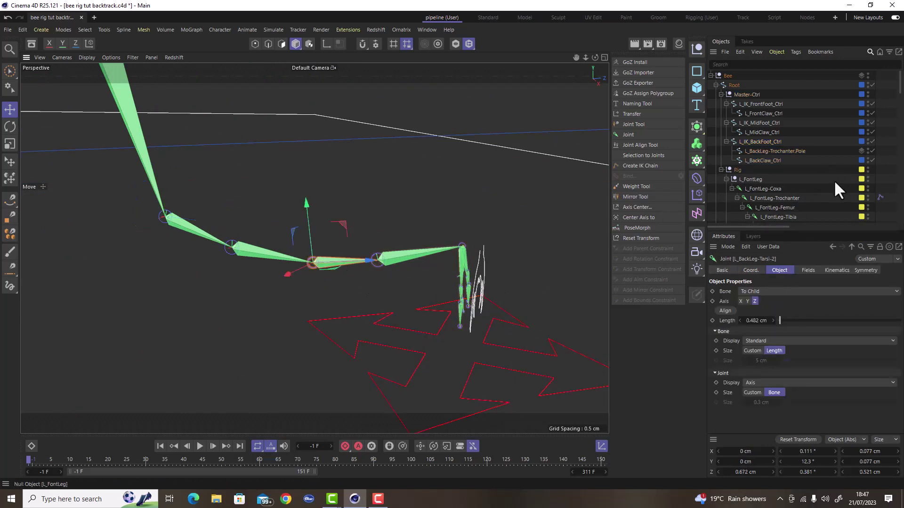
pyautogui.scroll(-5, 829, 182)
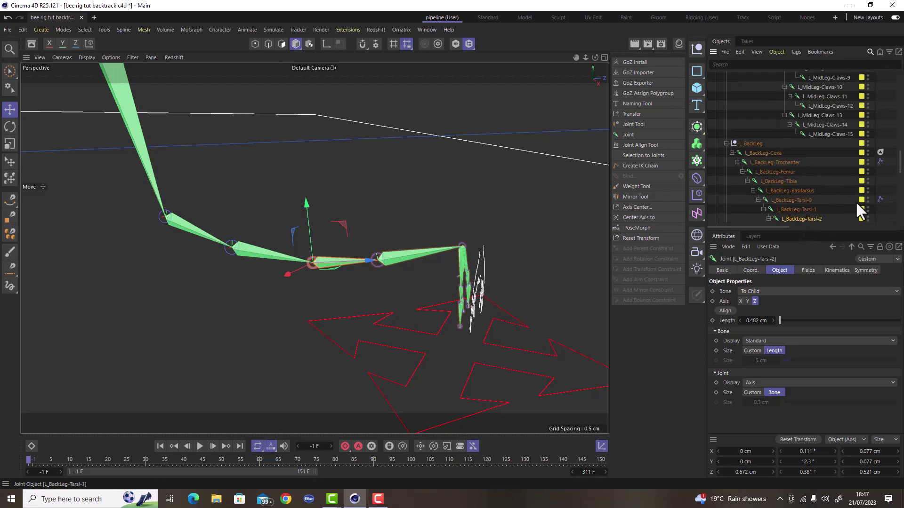
pyautogui.click(880, 199)
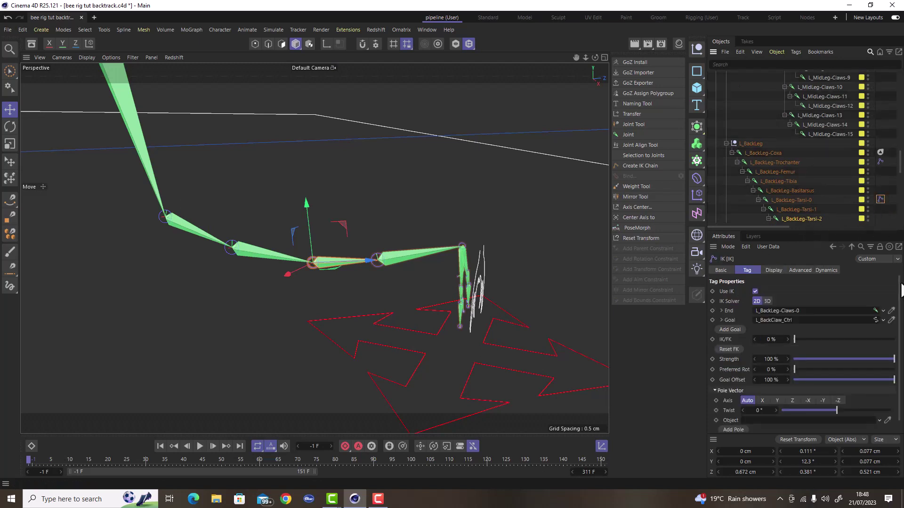
pyautogui.scroll(-1, 902, 290)
pyautogui.click(732, 417)
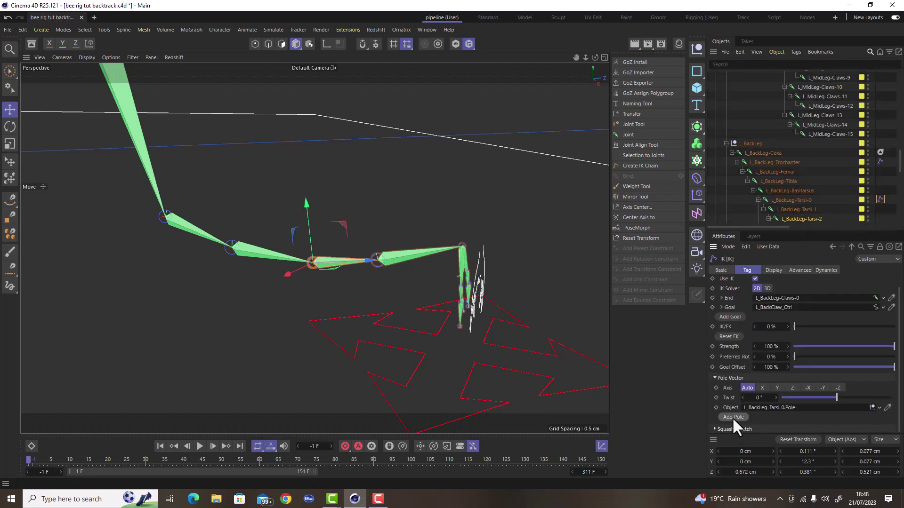
# - Try pulling the L_BackLeg-Tarsi-2 joint upward to test the foot chain, and undo the move
pyautogui.scroll(-5, 333, 269)
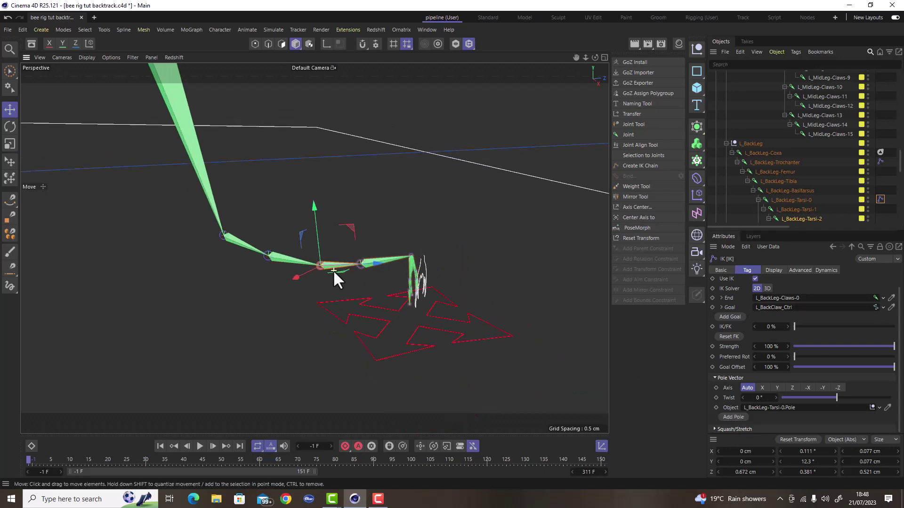
pyautogui.scroll(4, 334, 272)
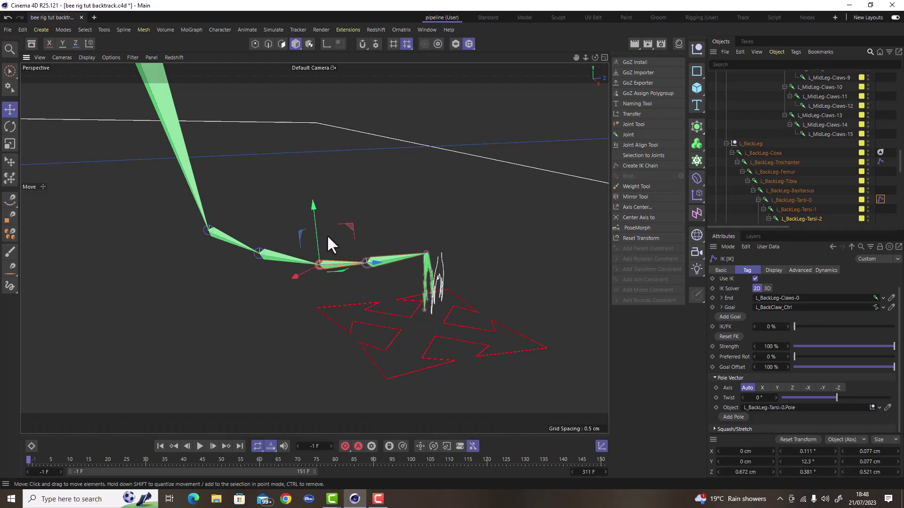
pyautogui.moveTo(327, 235); pyautogui.dragTo(316, 101)
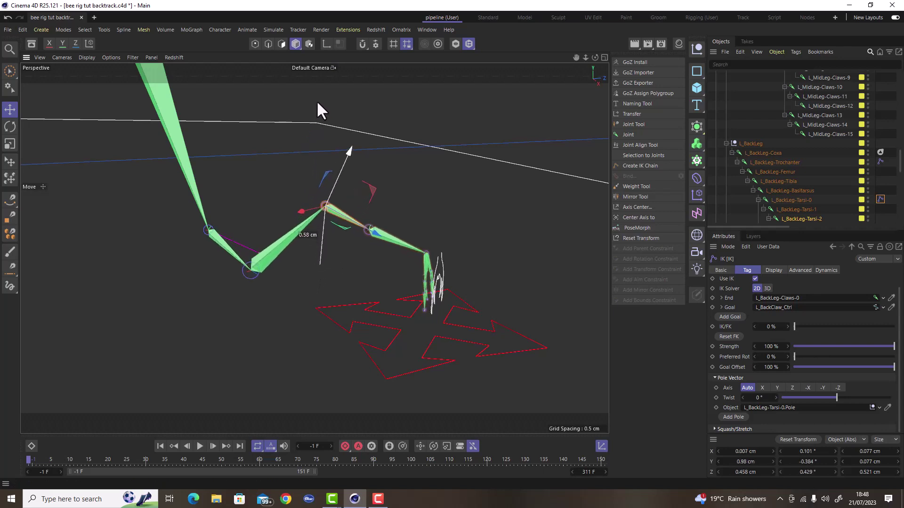
pyautogui.hotkey('ctrl', 'z')
pyautogui.scroll(-2, 776, 186)
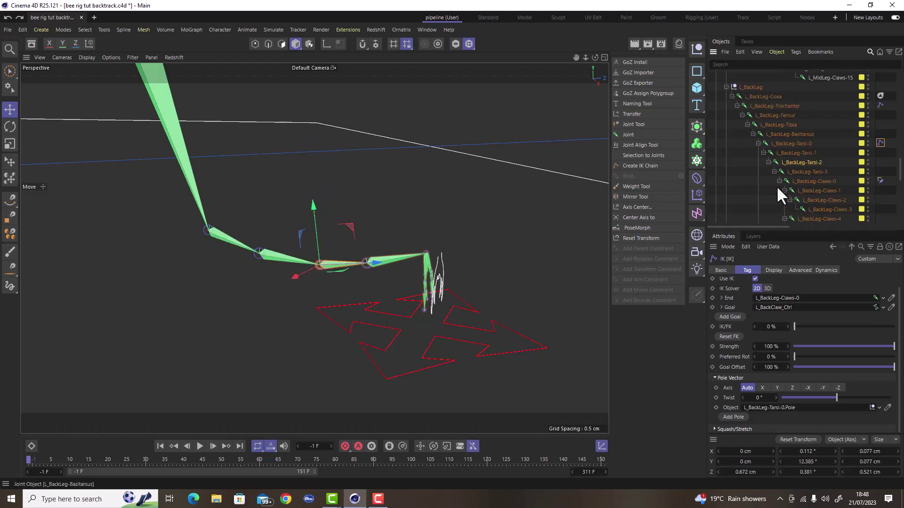
# - Try raising the L_BackLeg-Tarsi-0.Pole null and sliding it along the foot to test how the tarsal chain bends
pyautogui.scroll(-6, 775, 186)
pyautogui.click(782, 162)
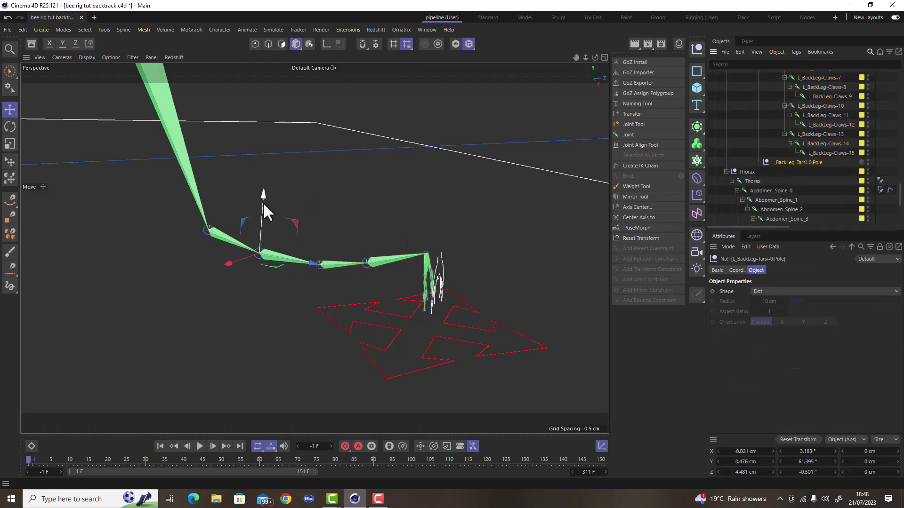
pyautogui.moveTo(262, 193); pyautogui.dragTo(269, 166)
pyautogui.moveTo(270, 157); pyautogui.dragTo(270, 151)
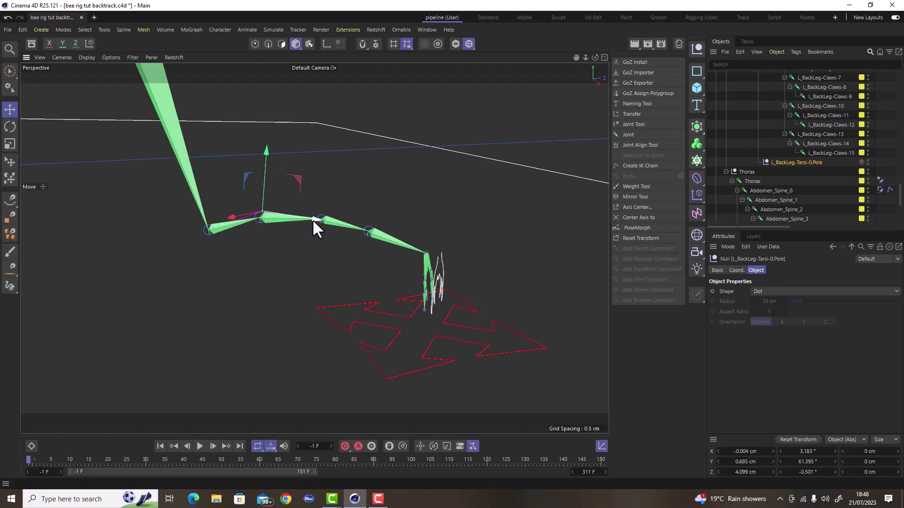
pyautogui.moveTo(312, 218); pyautogui.dragTo(375, 216)
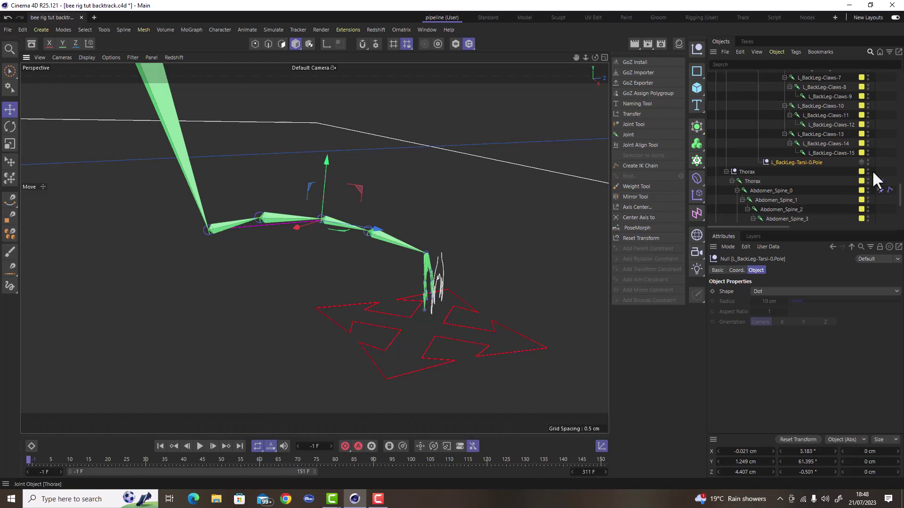
# - Try the X and Y pole vector axes on the L_BackLeg-Tarsi-0 IK tag, checking the foot chain from several angles
pyautogui.scroll(5, 878, 192)
pyautogui.scroll(1, 878, 148)
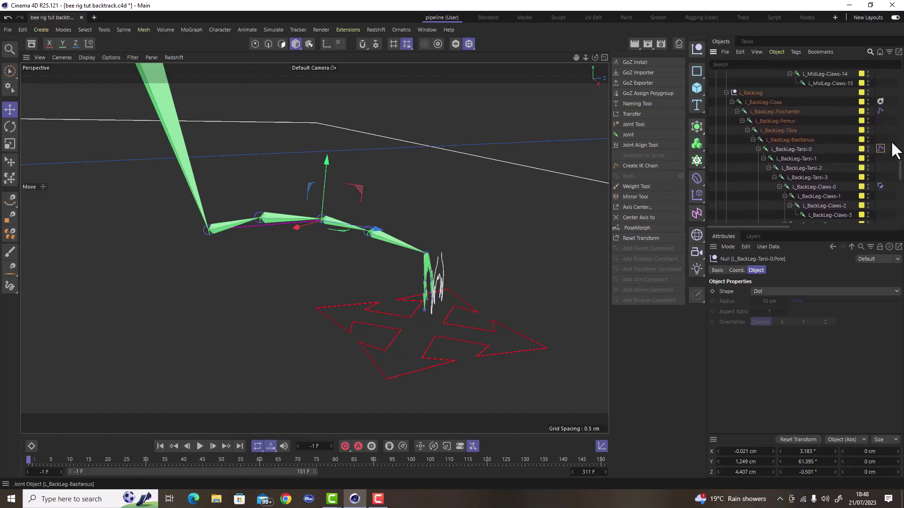
pyautogui.click(879, 148)
pyautogui.click(767, 401)
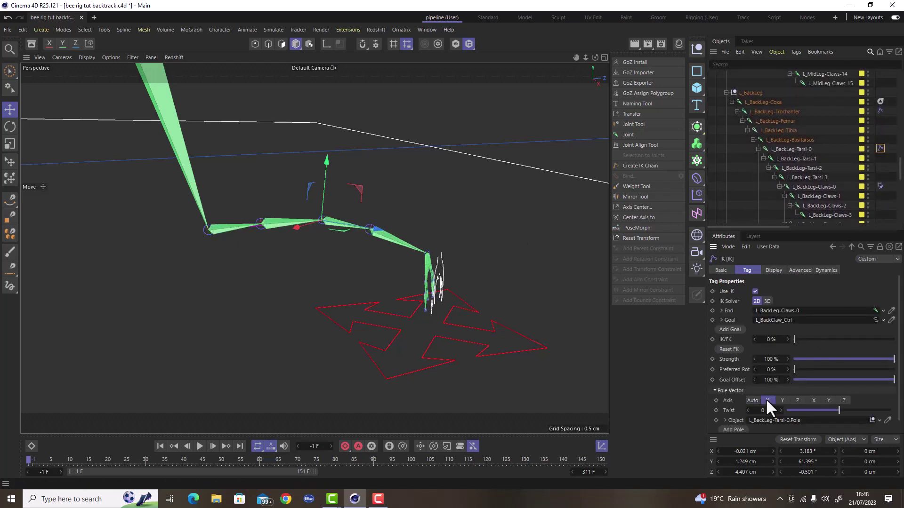
pyautogui.click(782, 401)
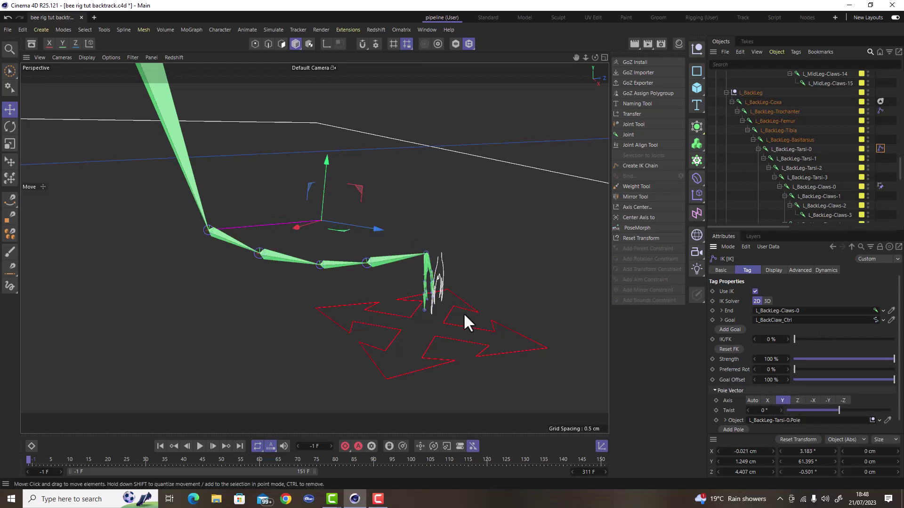
pyautogui.keyDown('alt'); pyautogui.moveTo(398, 265); pyautogui.dragTo(255, 281); pyautogui.keyUp('alt')
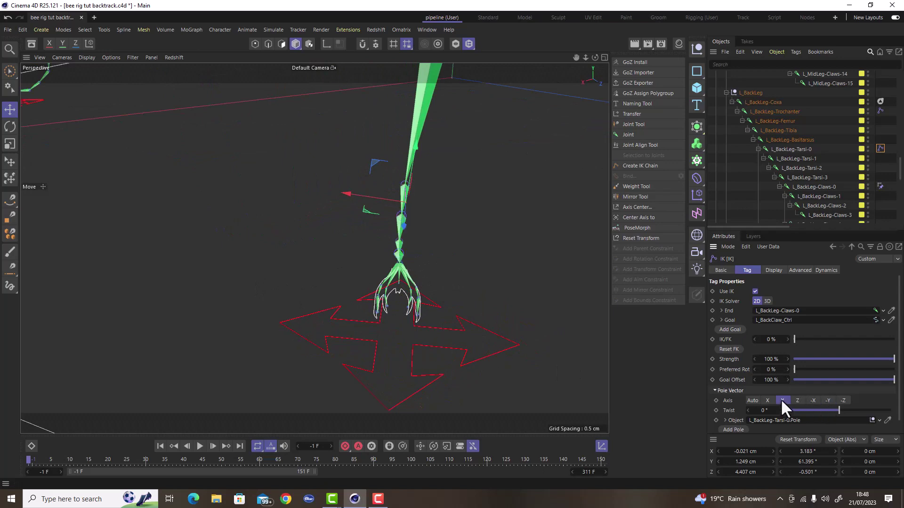
pyautogui.keyDown('alt'); pyautogui.moveTo(407, 289); pyautogui.dragTo(505, 259); pyautogui.keyUp('alt')
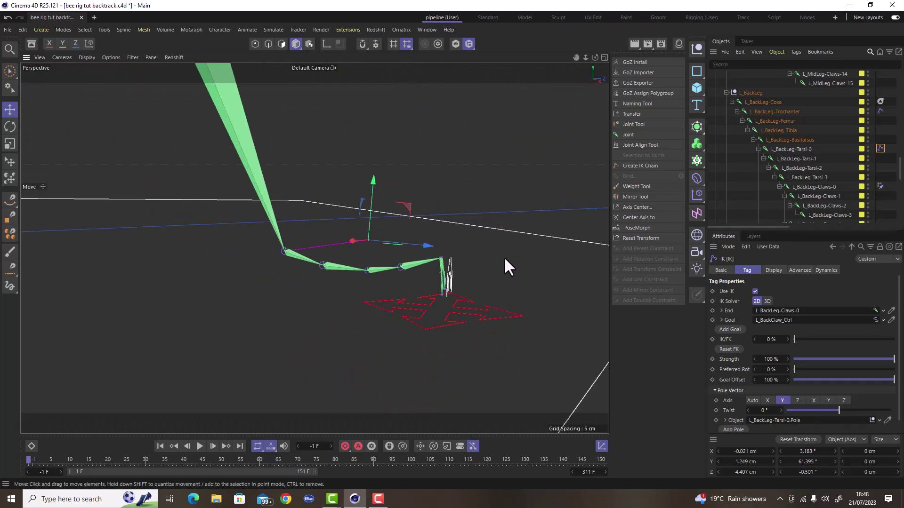
pyautogui.keyDown('alt'); pyautogui.moveTo(424, 262); pyautogui.dragTo(321, 326); pyautogui.keyUp('alt')
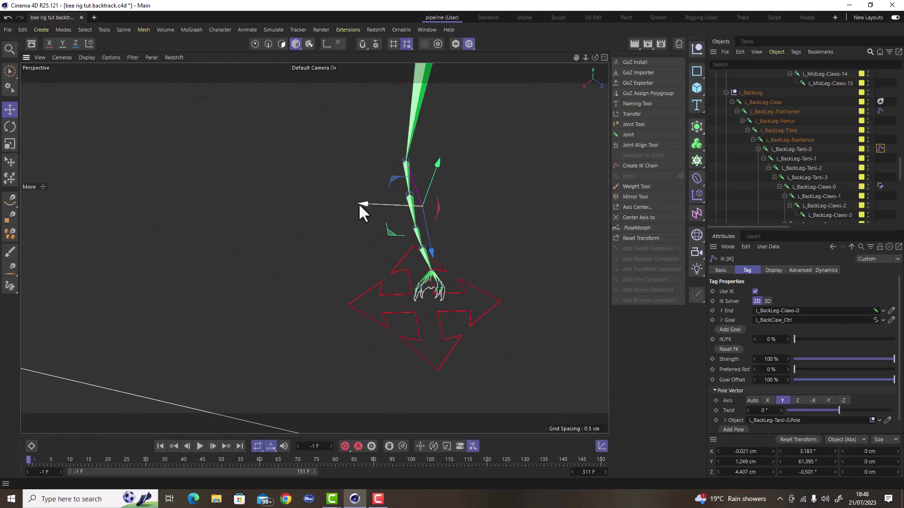
# - Try moving the L_BackLeg-Tarsi-0.Pole null sideways, undo the move, and check the foot chain from other angles
pyautogui.moveTo(361, 202)
pyautogui.mouseDown()
pyautogui.moveTo(349, 206)
pyautogui.moveTo(383, 207)
pyautogui.moveTo(356, 201)
pyautogui.moveTo(373, 199)
pyautogui.mouseUp()
pyautogui.hotkey('ctrl', 'z')
pyautogui.keyDown('alt'); pyautogui.moveTo(456, 216); pyautogui.dragTo(477, 217); pyautogui.keyUp('alt')
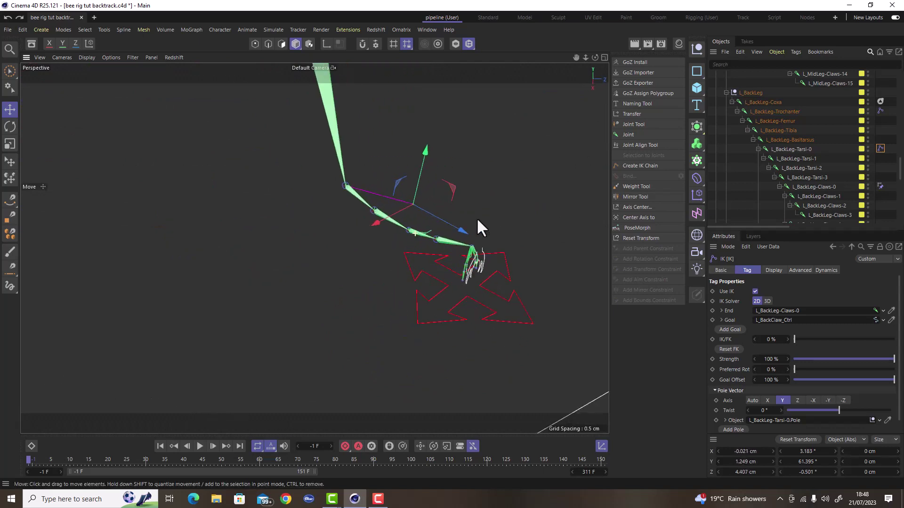
pyautogui.keyDown('alt'); pyautogui.moveTo(449, 188); pyautogui.dragTo(198, 301); pyautogui.keyUp('alt')
# - Set the pole vector axis back to Auto and place the L_BackLeg-Tarsi-0.Pole null just beneath the tarsal joints
pyautogui.click(752, 400)
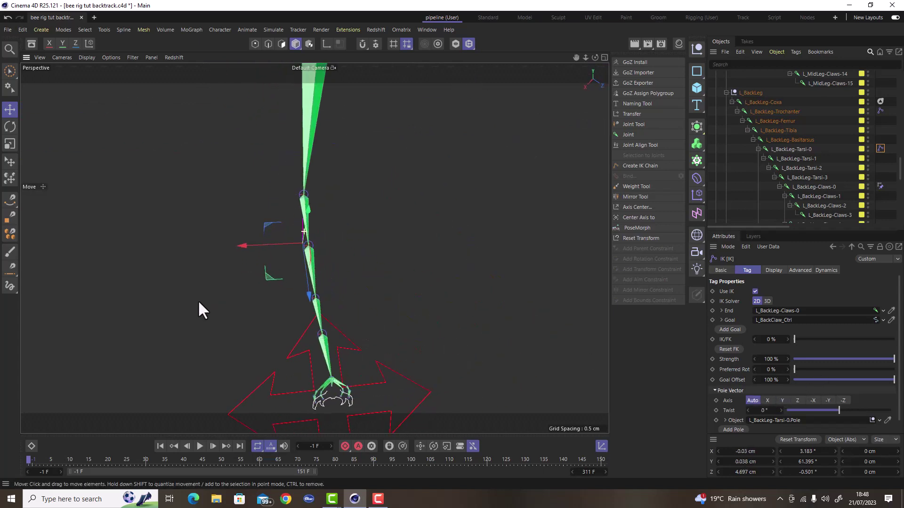
pyautogui.moveTo(235, 250); pyautogui.dragTo(376, 293)
pyautogui.moveTo(326, 215); pyautogui.dragTo(326, 218)
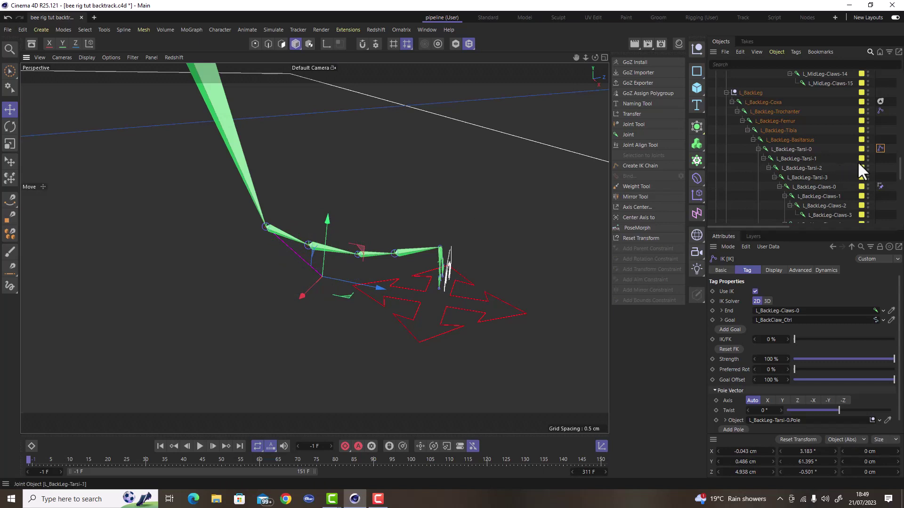
# - Add a Cissoid spline as a child of the L_BackLeg-Tarsi-0.Pole null and set its width to 0.6 cm
pyautogui.scroll(1, 900, 172)
pyautogui.moveTo(900, 172); pyautogui.dragTo(901, 196)
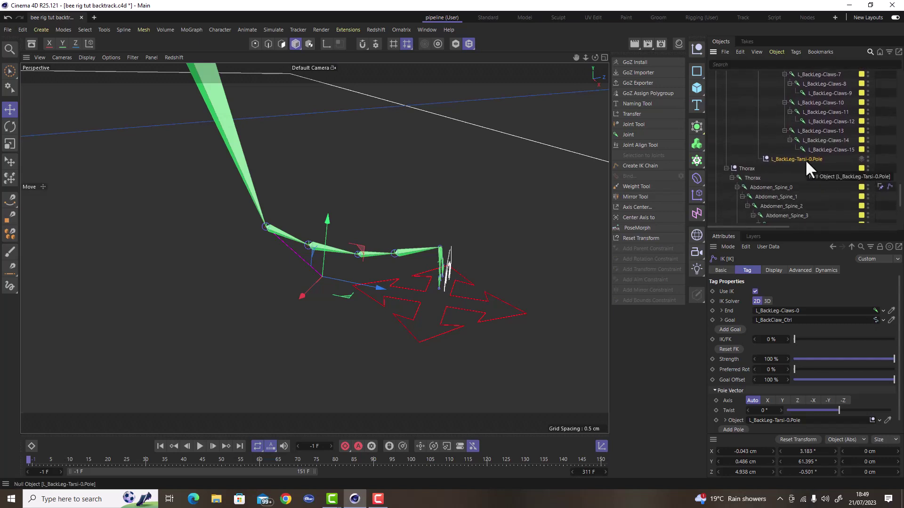
pyautogui.click(697, 71)
pyautogui.click(787, 137)
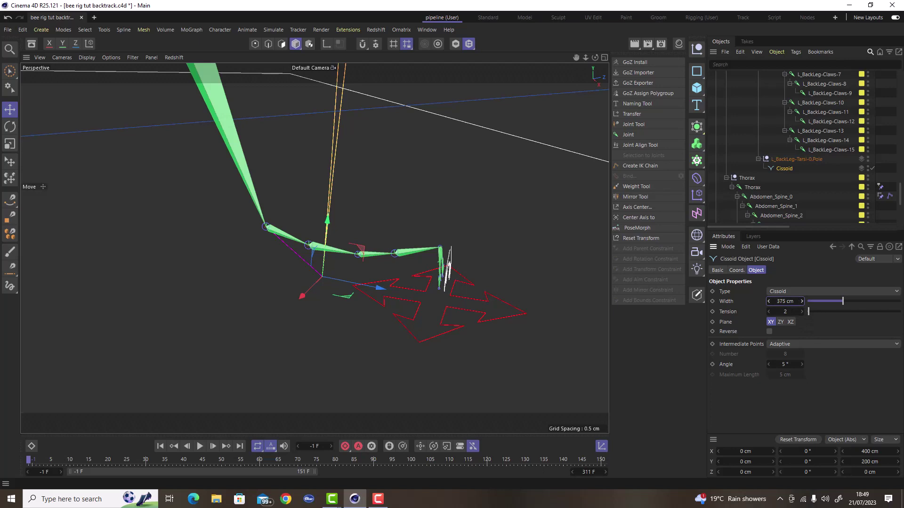
pyautogui.moveTo(802, 301); pyautogui.dragTo(801, 342)
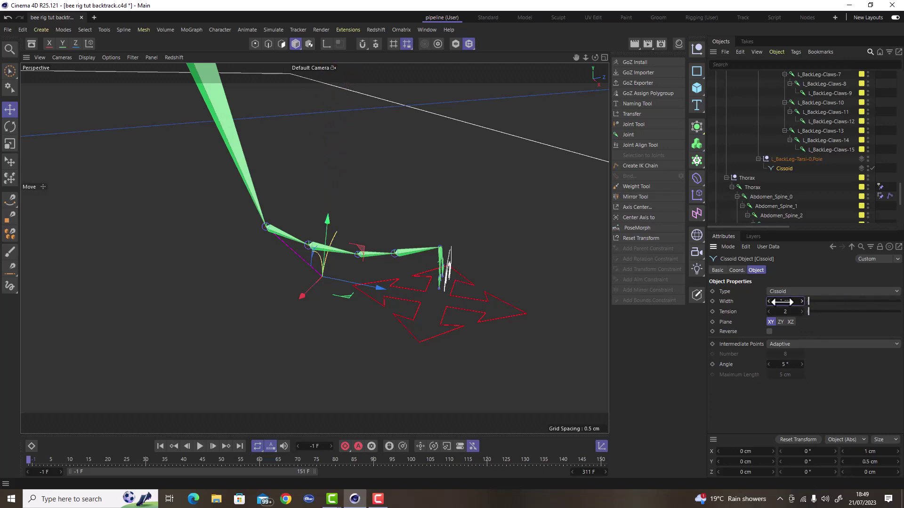
pyautogui.moveTo(785, 301); pyautogui.dragTo(787, 301)
# - Make a copy of the Cissoid spline rotated -90° about its vertical axis, and merge both splines with Connect Objects + Delete
pyautogui.scroll(3, 323, 260)
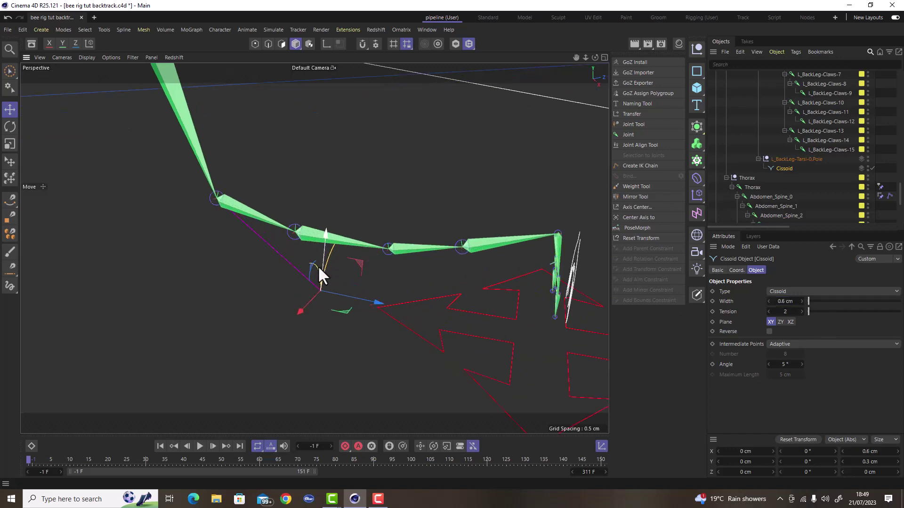
pyautogui.press('r')
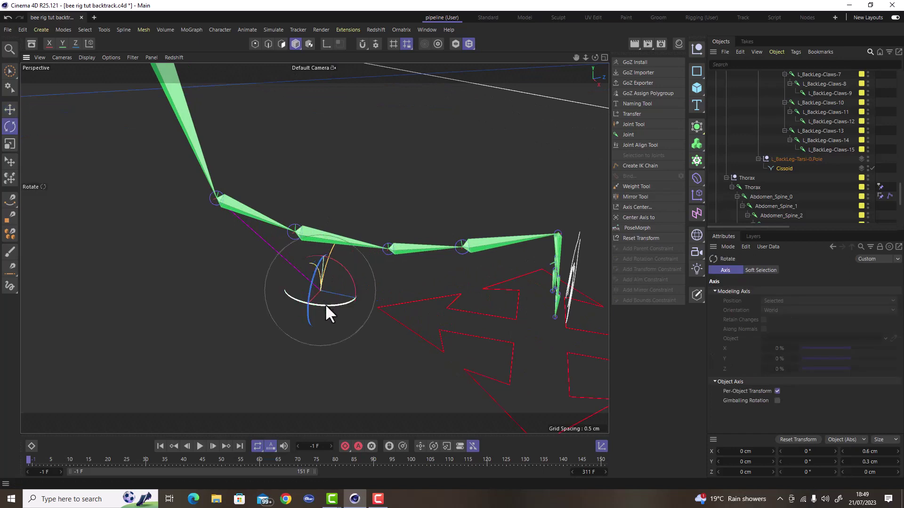
pyautogui.moveTo(325, 306); pyautogui.dragTo(284, 288)
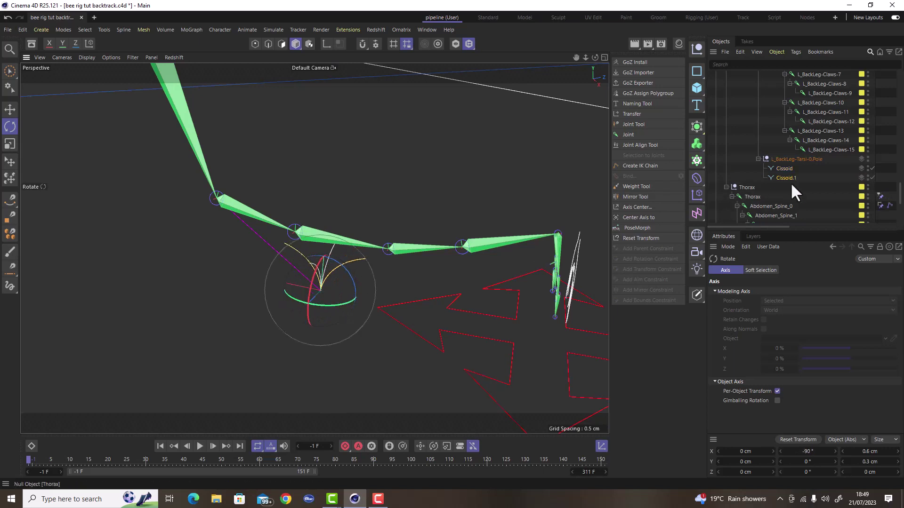
pyautogui.keyDown('ctrl'); pyautogui.click(776, 168); pyautogui.keyUp('ctrl')
pyautogui.rightClick(776, 168)
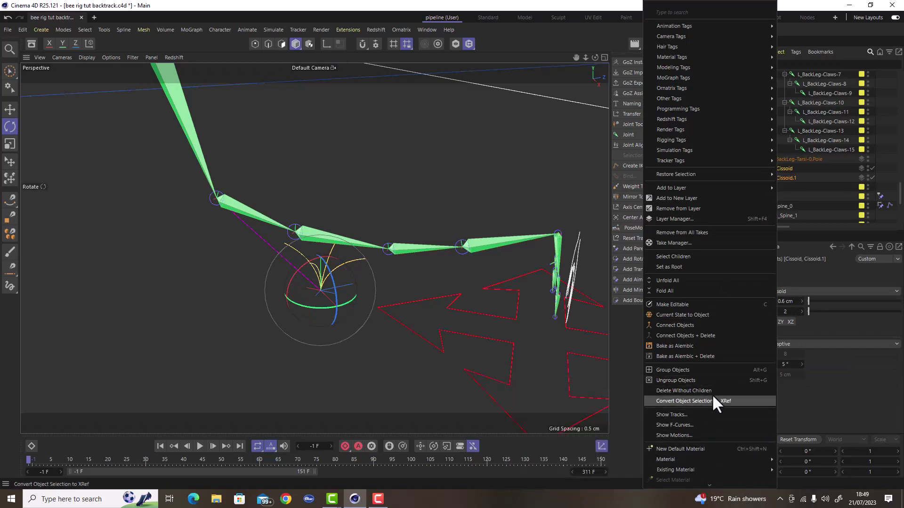
pyautogui.click(712, 337)
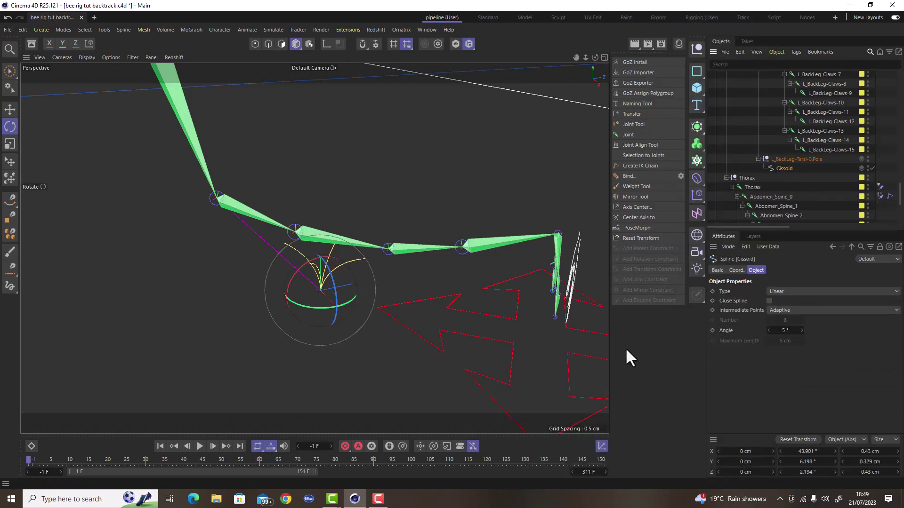
# - Enable axis editing and rotate only the merged Cissoid spline's axis by -45° about the vertical
pyautogui.keyDown('alt'); pyautogui.moveTo(427, 310); pyautogui.dragTo(259, 305); pyautogui.keyUp('alt')
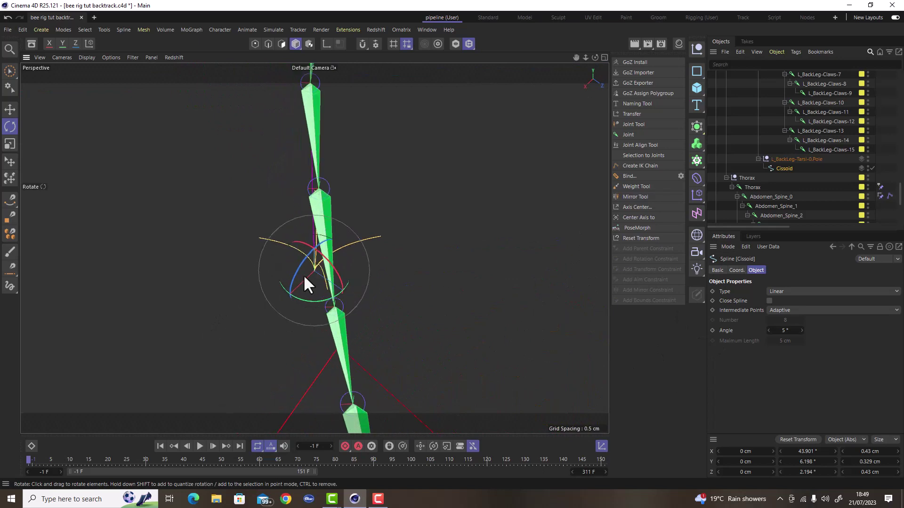
pyautogui.click(326, 44)
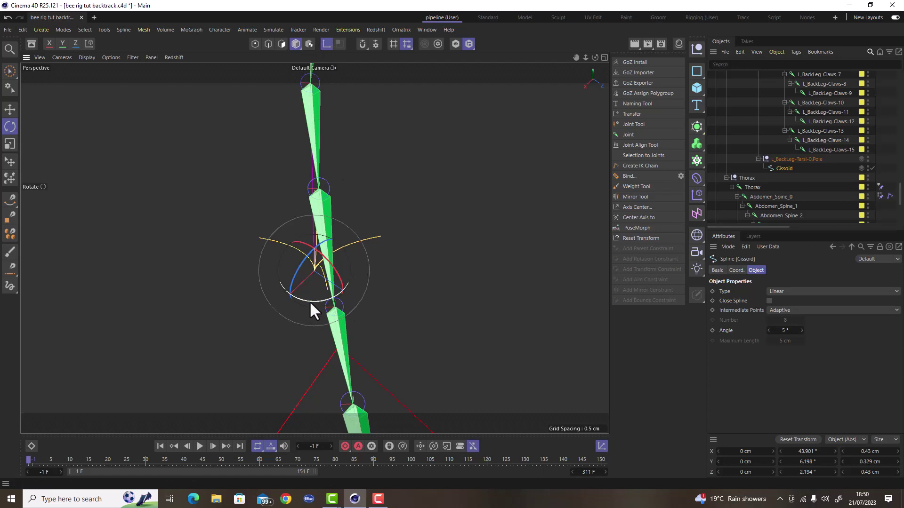
pyautogui.moveTo(309, 301)
pyautogui.keyDown('alt'); pyautogui.mouseDown()
pyautogui.moveTo(317, 307)
pyautogui.moveTo(308, 286)
pyautogui.moveTo(299, 297)
pyautogui.moveTo(304, 304)
pyautogui.mouseUp(); pyautogui.keyUp('alt')
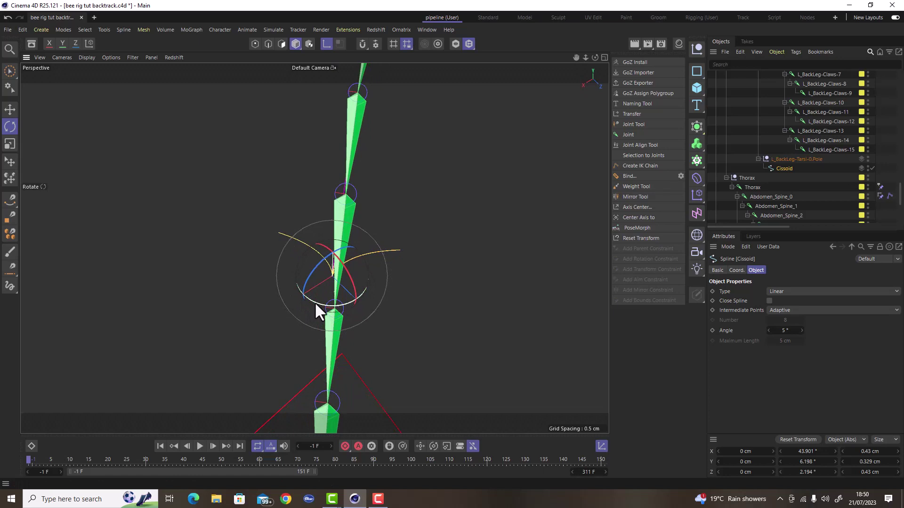
pyautogui.keyDown('alt'); pyautogui.moveTo(326, 309); pyautogui.dragTo(323, 305); pyautogui.keyUp('alt')
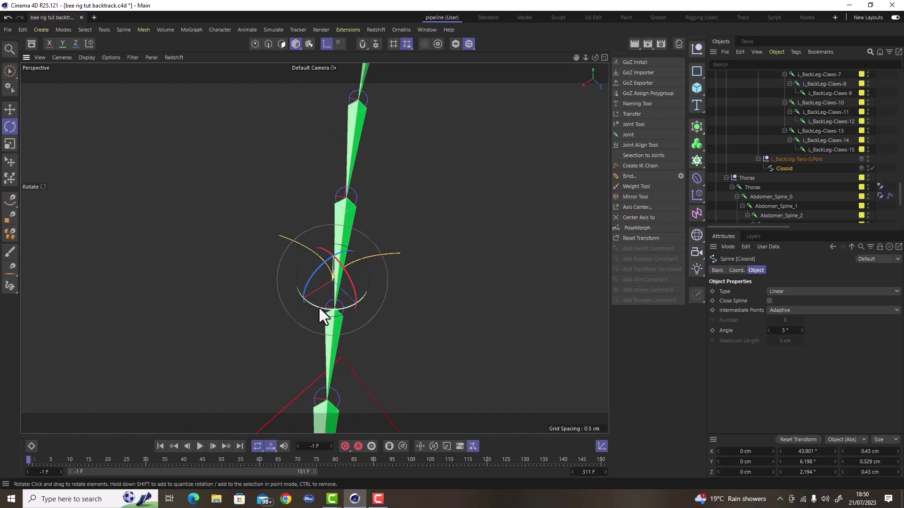
pyautogui.keyDown('alt'); pyautogui.moveTo(319, 306); pyautogui.dragTo(298, 288); pyautogui.keyUp('alt')
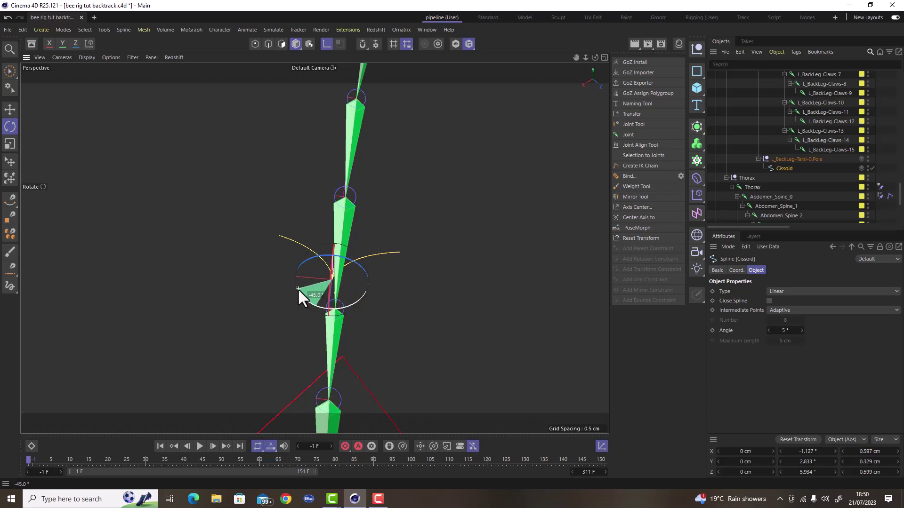
pyautogui.moveTo(298, 288); pyautogui.dragTo(443, 273)
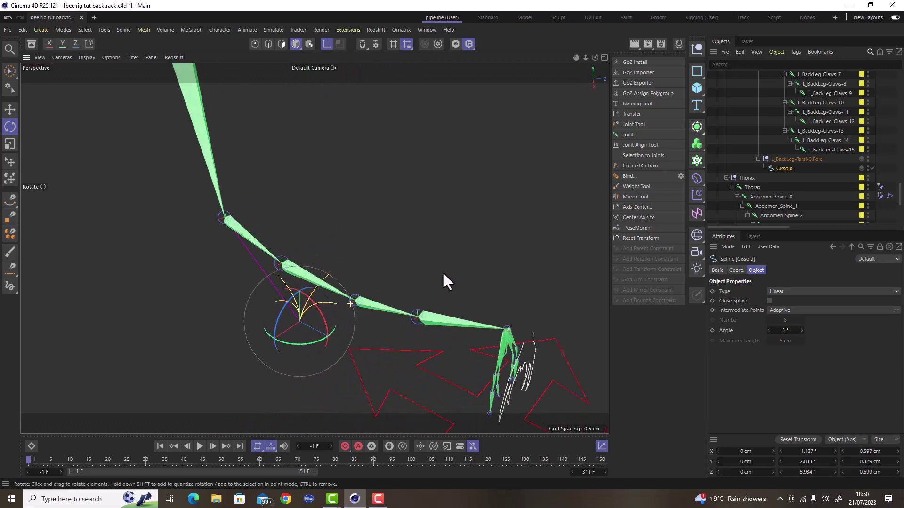
# - Assign the Cissoid spline as the pole vector object in the IK tag on L_BackLeg-Tarsi-0
pyautogui.click(10, 109)
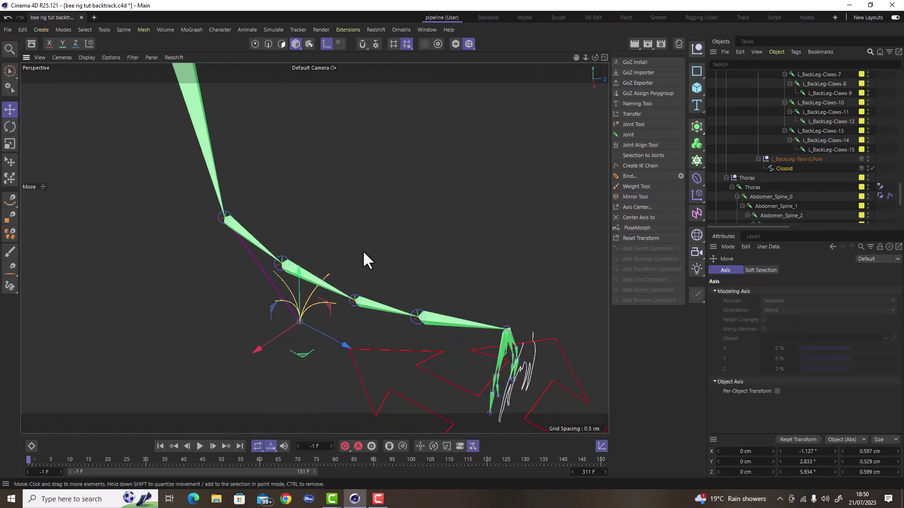
pyautogui.keyDown('alt'); pyautogui.moveTo(363, 252); pyautogui.dragTo(340, 265); pyautogui.keyUp('alt')
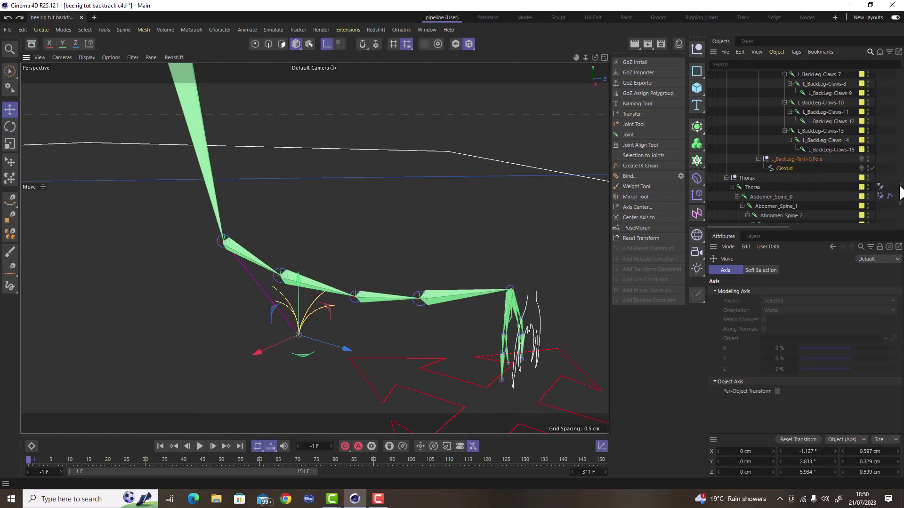
pyautogui.scroll(5, 900, 193)
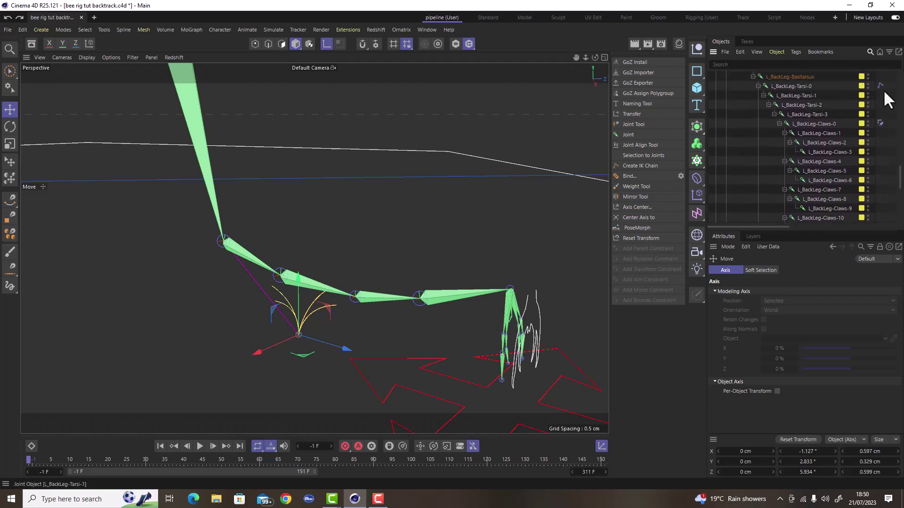
pyautogui.click(880, 85)
pyautogui.scroll(-5, 898, 179)
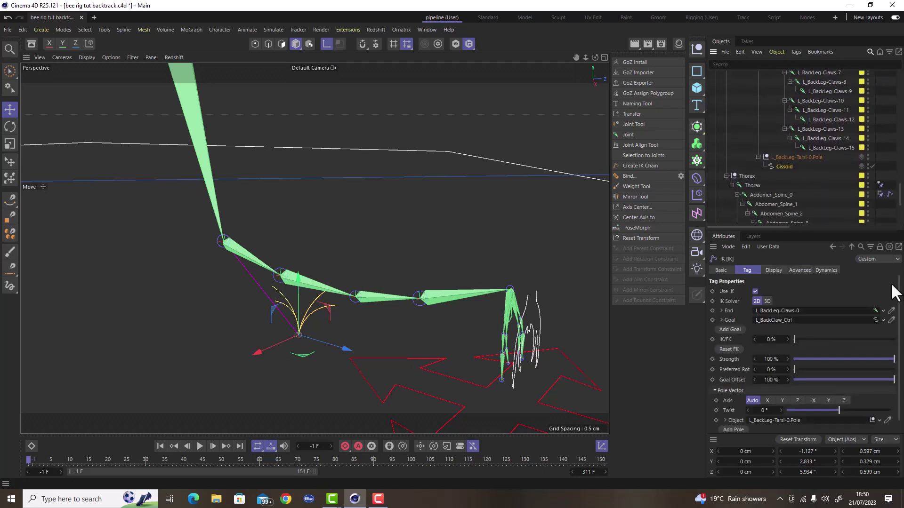
pyautogui.scroll(-1, 898, 330)
pyautogui.moveTo(796, 168); pyautogui.dragTo(800, 407)
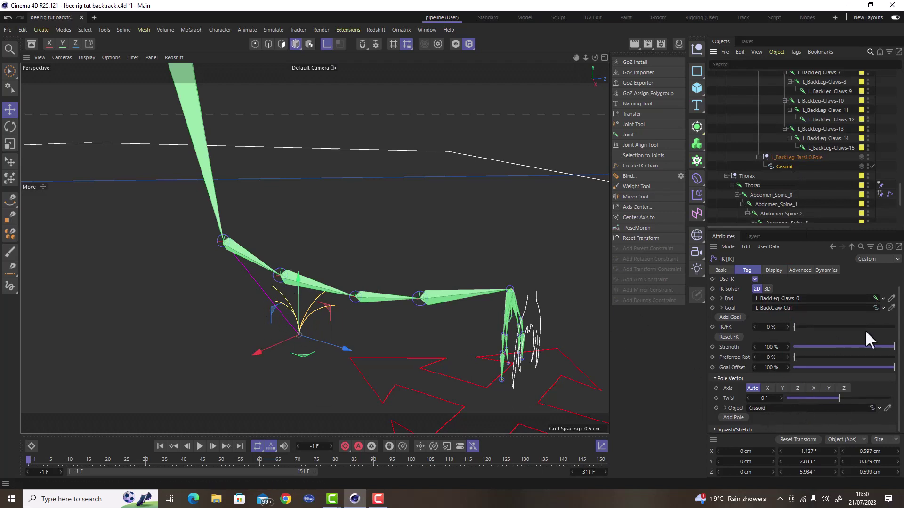
# - Rename the Cissoid spline as L_BackLeg-Tarsi-0.Pole, matching its parent null, and reparent it under L_BackClaw_Ctrl
pyautogui.doubleClick(783, 157)
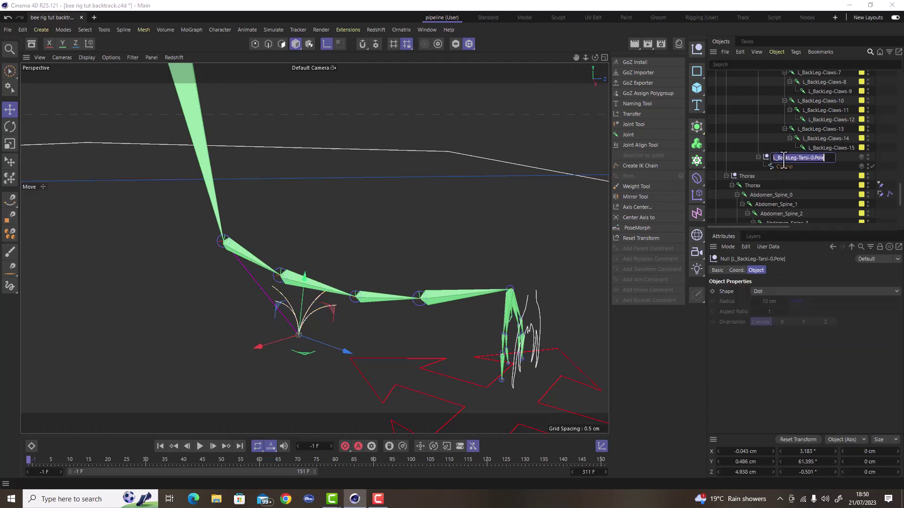
pyautogui.click(785, 168)
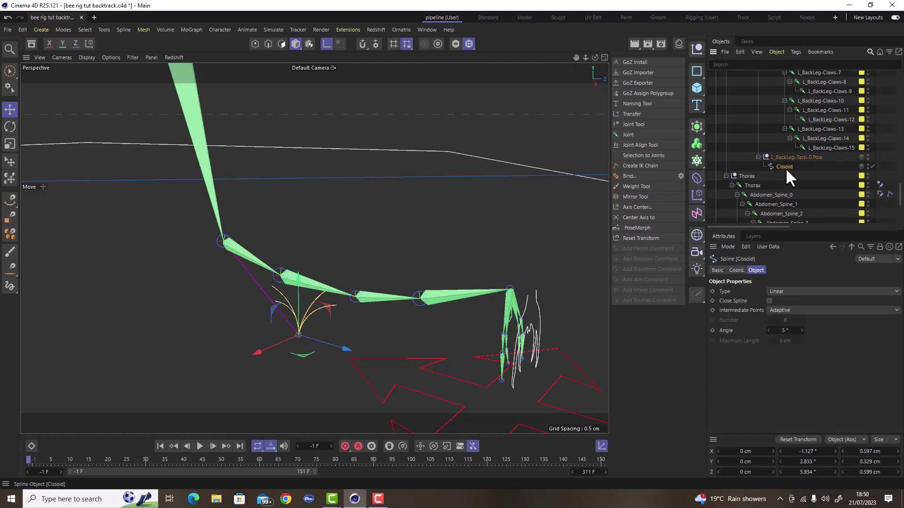
pyautogui.doubleClick(784, 167)
pyautogui.press('Return')
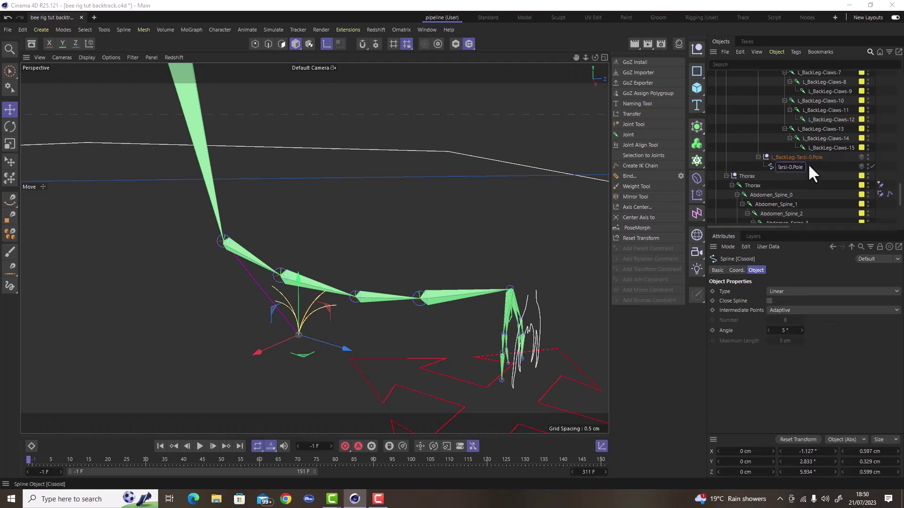
pyautogui.moveTo(793, 166)
pyautogui.mouseDown()
pyautogui.moveTo(777, 146)
pyautogui.moveTo(777, 73)
pyautogui.moveTo(764, 174)
pyautogui.moveTo(810, 157)
pyautogui.moveTo(809, 132)
pyautogui.moveTo(817, 137)
pyautogui.moveTo(786, 157)
pyautogui.mouseUp()
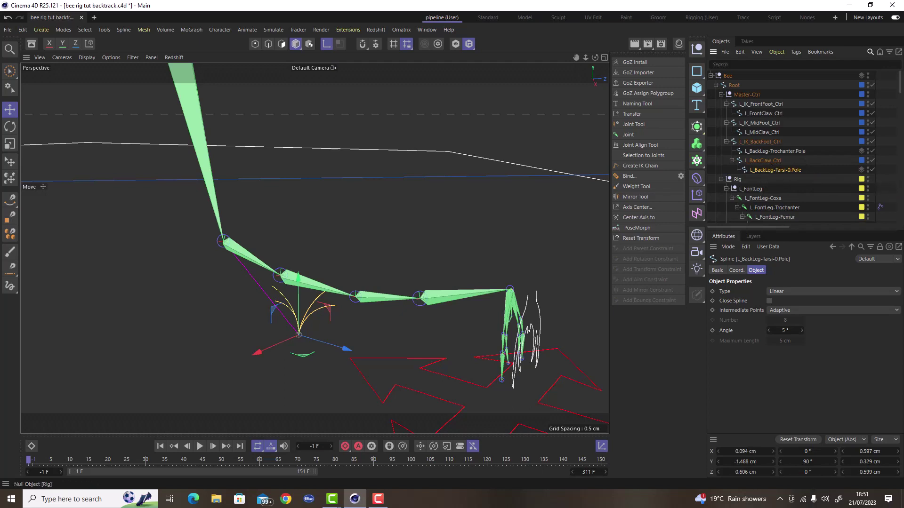
# - Delete the leftover L_BackLeg-Tarsi-0.Pole null from the end of the back leg's joint hierarchy
pyautogui.moveTo(900, 96); pyautogui.dragTo(895, 202)
pyautogui.press('Delete')
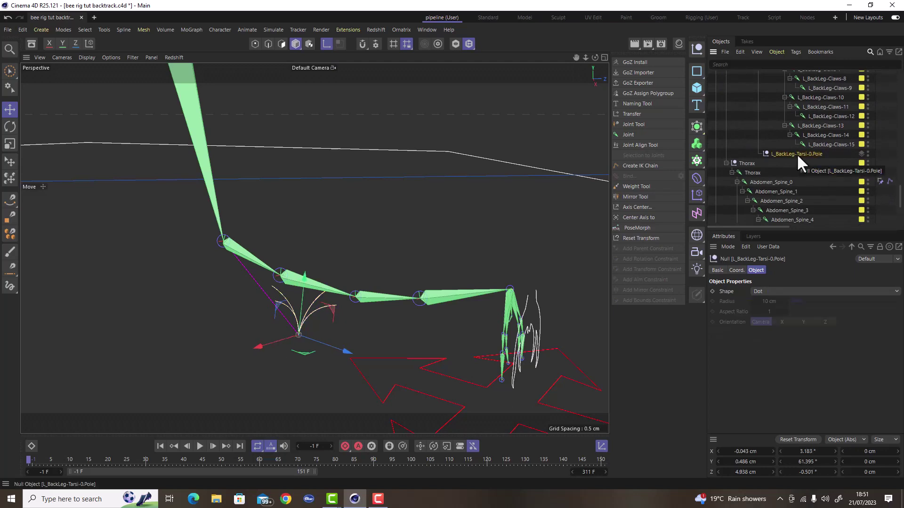
pyautogui.scroll(-10, 283, 297)
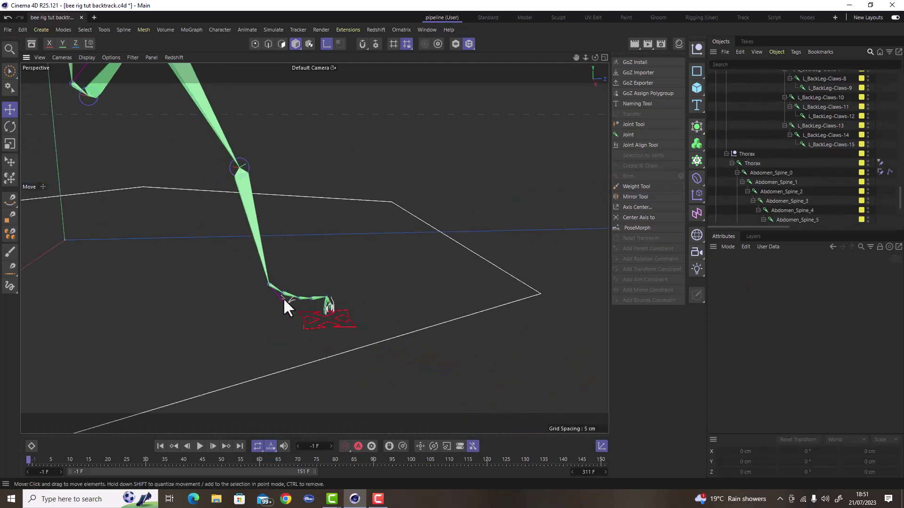
pyautogui.keyDown('alt'); pyautogui.moveTo(273, 294); pyautogui.dragTo(201, 302); pyautogui.keyUp('alt')
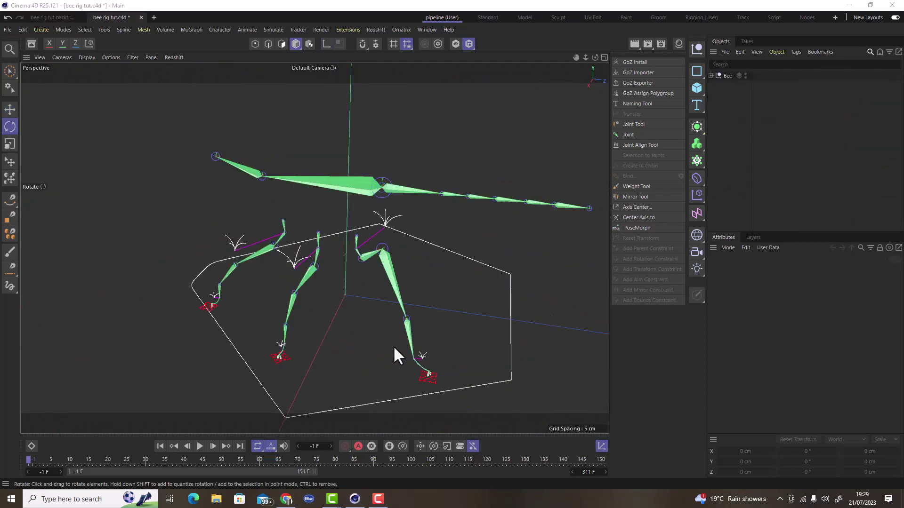
# - Test the back leg's IK by moving L_IK_BackFoot_Ctrl, and undo the move
pyautogui.keyDown('alt'); pyautogui.moveTo(394, 348); pyautogui.dragTo(290, 372); pyautogui.keyUp('alt')
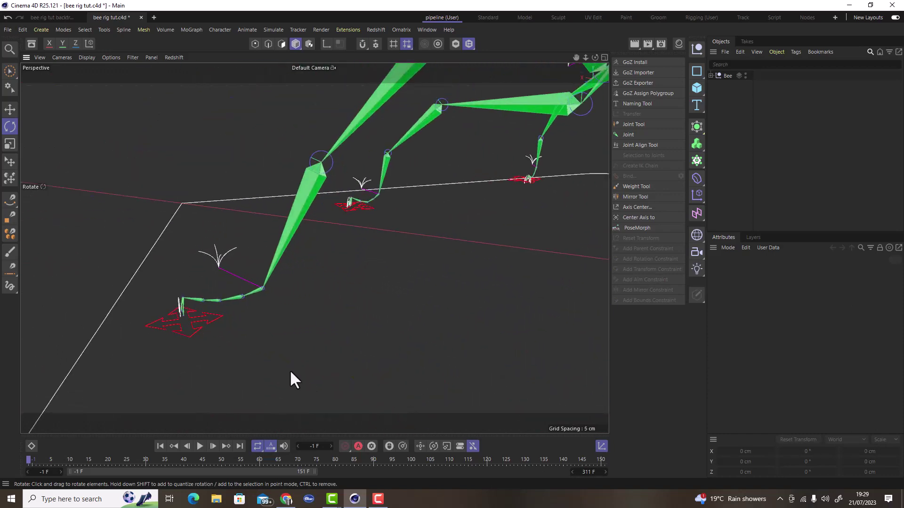
pyautogui.click(183, 335)
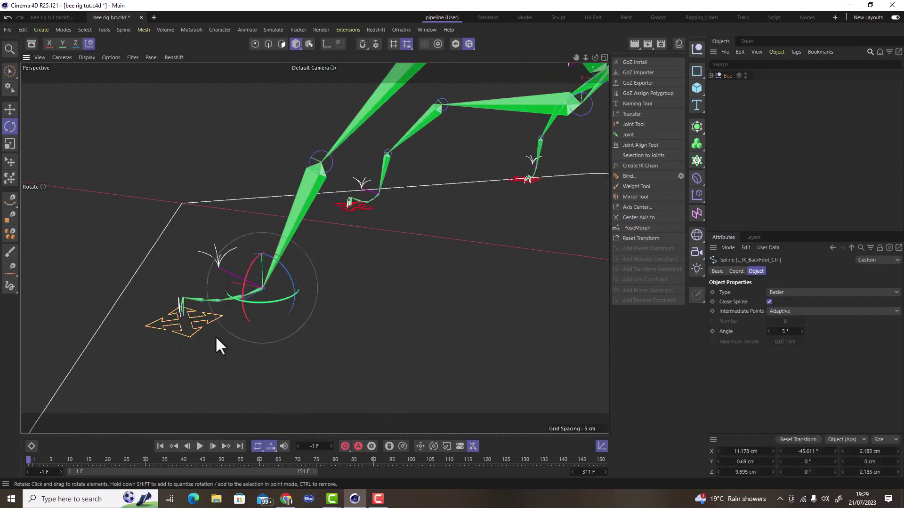
pyautogui.press('e')
pyautogui.moveTo(225, 255); pyautogui.dragTo(288, 180)
pyautogui.hotkey('ctrl', 'z')
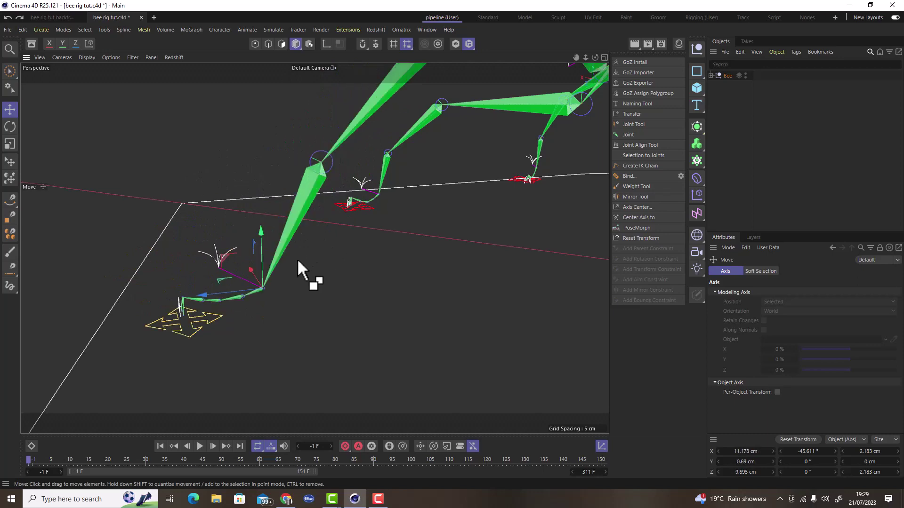
# - Test the back claws by moving and rotating L_BackClaw_Ctrl, and restore its original pose
pyautogui.scroll(8, 178, 314)
pyautogui.click(188, 264)
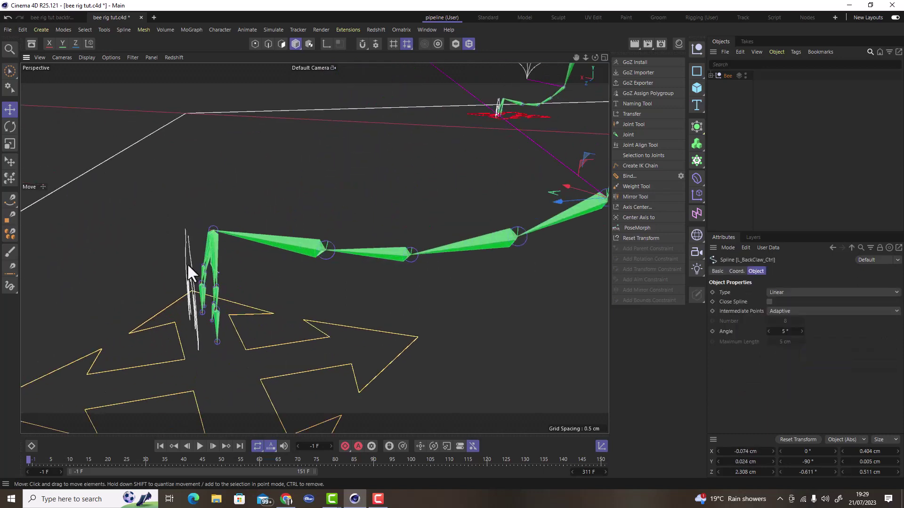
pyautogui.scroll(-5, 190, 271)
pyautogui.moveTo(172, 287); pyautogui.dragTo(210, 281)
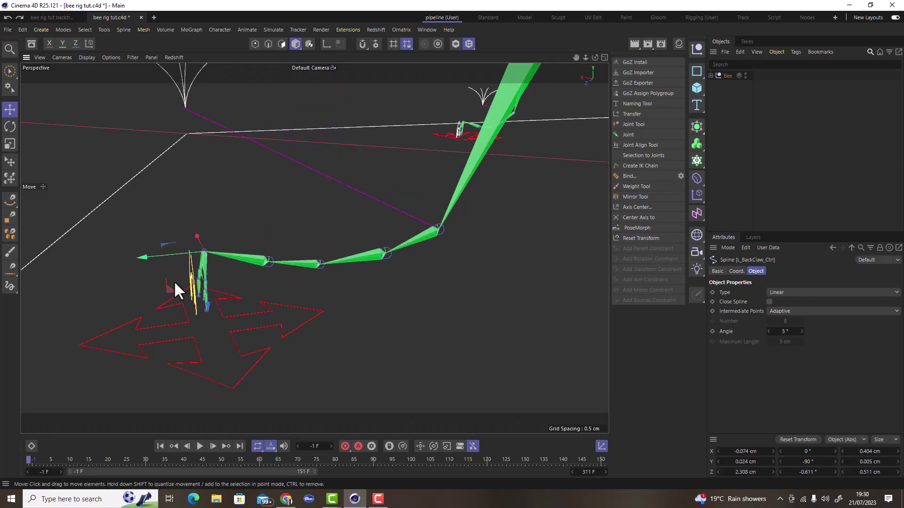
pyautogui.scroll(3, 184, 278)
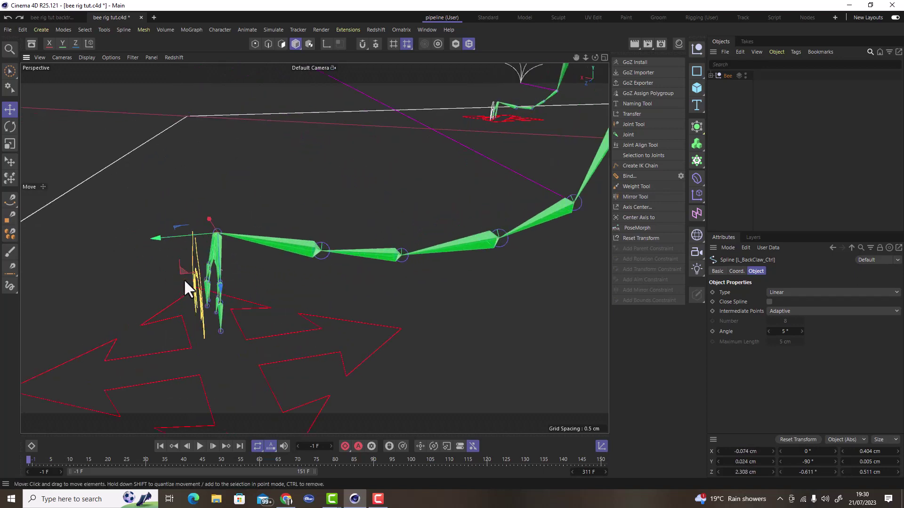
pyautogui.press('r')
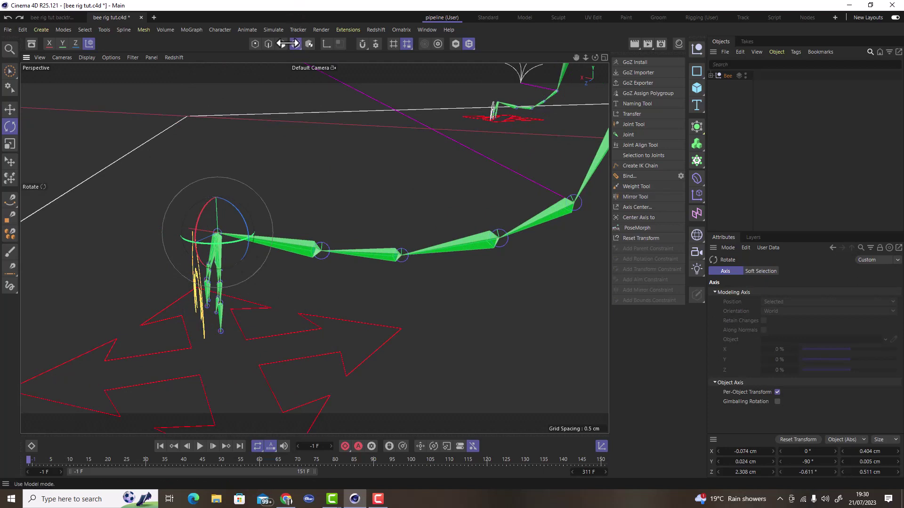
pyautogui.click(89, 43)
pyautogui.moveTo(198, 204); pyautogui.dragTo(281, 217)
pyautogui.hotkey('ctrl', 'z')
pyautogui.scroll(-9, 260, 226)
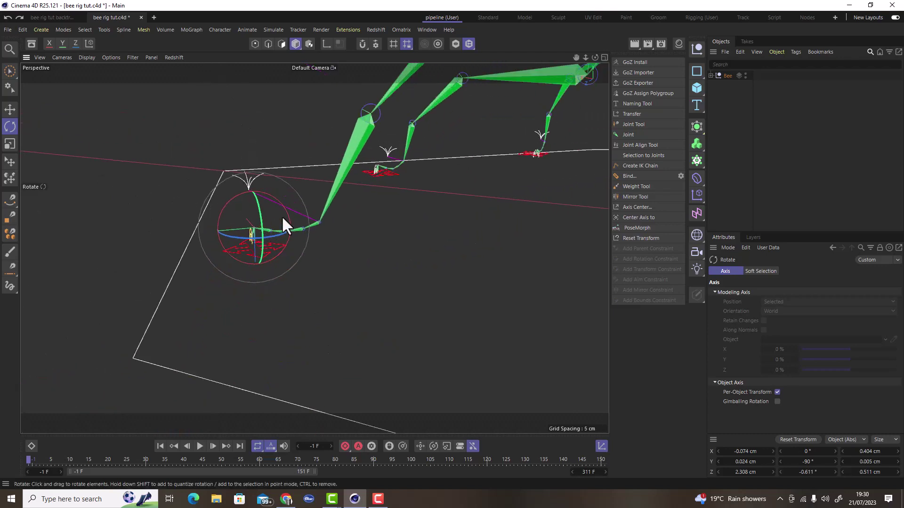
# - Test the upper back leg's pole vector by moving L_BackLeg-Trochanter.Pole, and undo the move
pyautogui.keyDown('alt'); pyautogui.moveTo(360, 176); pyautogui.dragTo(296, 285); pyautogui.keyUp('alt')
pyautogui.scroll(-2, 267, 333)
pyautogui.scroll(-3, 315, 363)
pyautogui.scroll(-6, 315, 362)
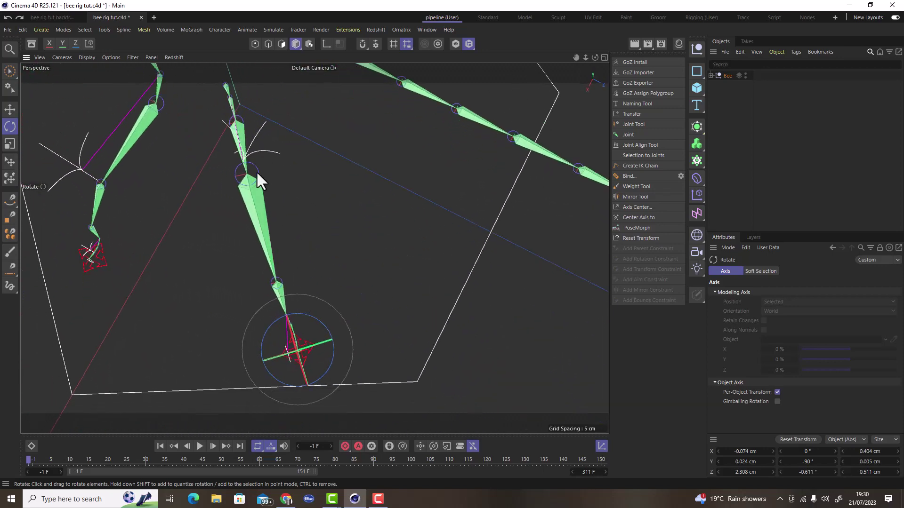
pyautogui.scroll(1, 257, 171)
pyautogui.click(257, 143)
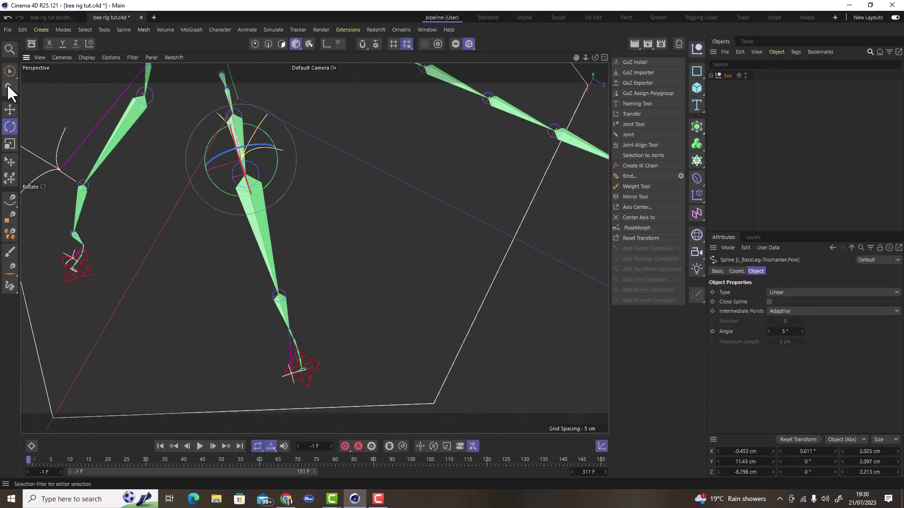
pyautogui.click(10, 109)
pyautogui.moveTo(208, 179)
pyautogui.mouseDown()
pyautogui.moveTo(227, 166)
pyautogui.moveTo(185, 179)
pyautogui.moveTo(223, 178)
pyautogui.mouseUp()
pyautogui.hotkey('ctrl', 'z')
pyautogui.scroll(-3, 366, 215)
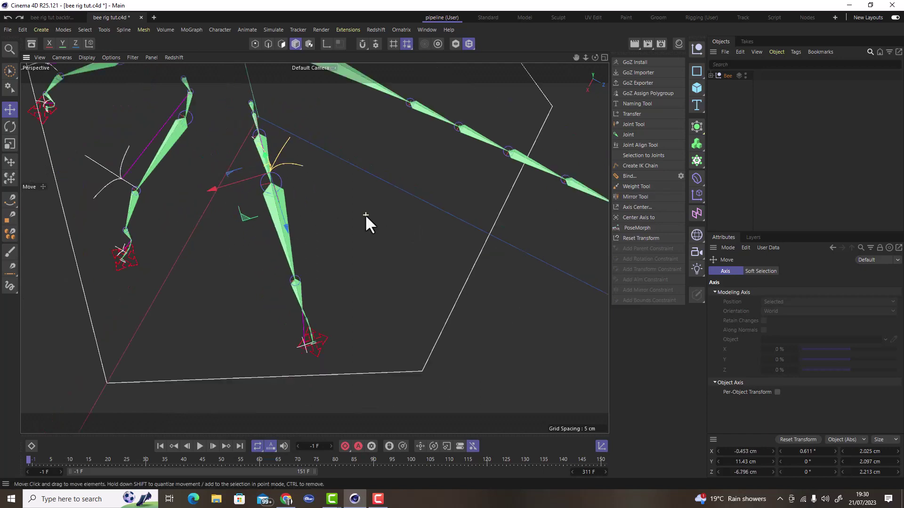
# - Test the tarsal pole vector by moving L_BackClaw_IK_Pole, and restore its original position
pyautogui.scroll(-2, 351, 353)
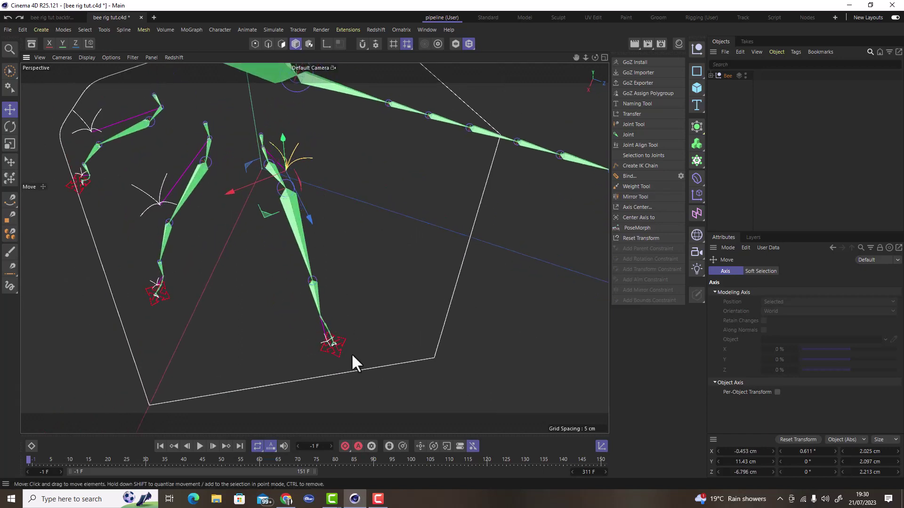
pyautogui.scroll(8, 316, 337)
pyautogui.click(279, 270)
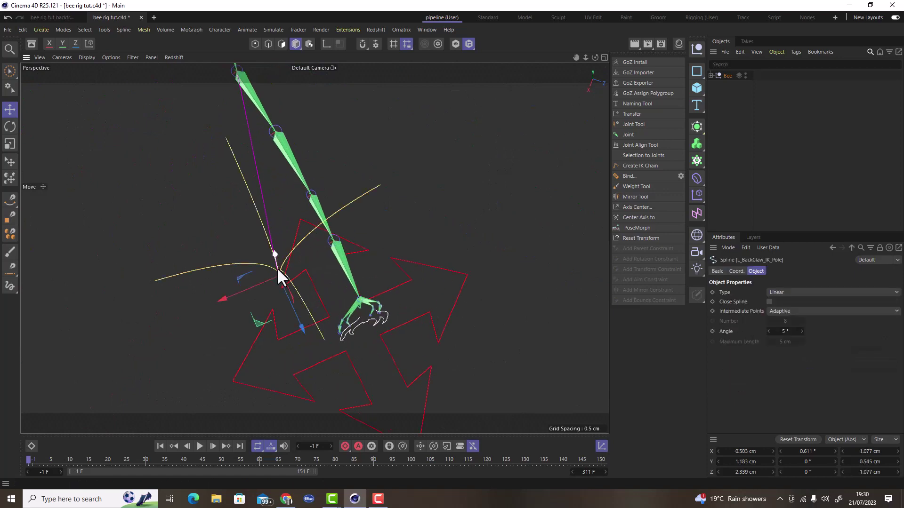
pyautogui.moveTo(233, 292); pyautogui.dragTo(377, 174)
pyautogui.scroll(-6, 333, 214)
pyautogui.scroll(-3, 332, 231)
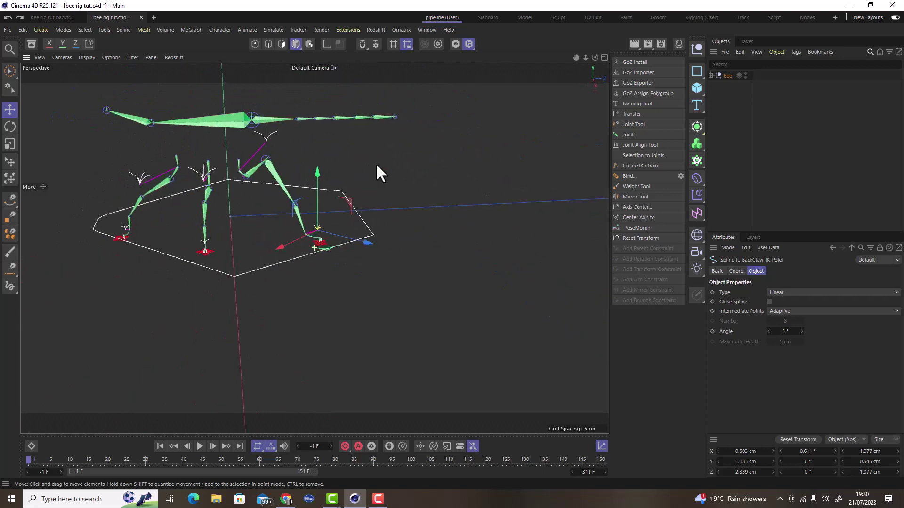
pyautogui.keyDown('alt'); pyautogui.moveTo(226, 228); pyautogui.dragTo(312, 276); pyautogui.keyUp('alt')
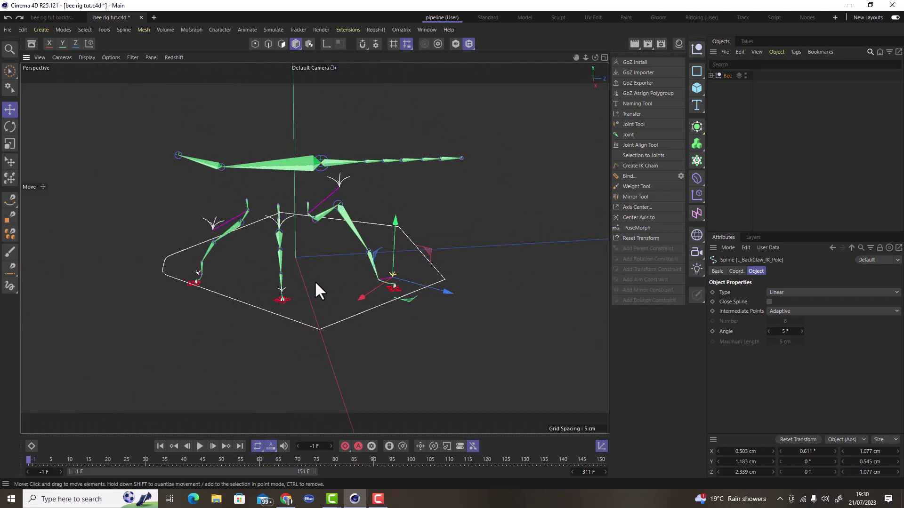
pyautogui.scroll(2, 341, 278)
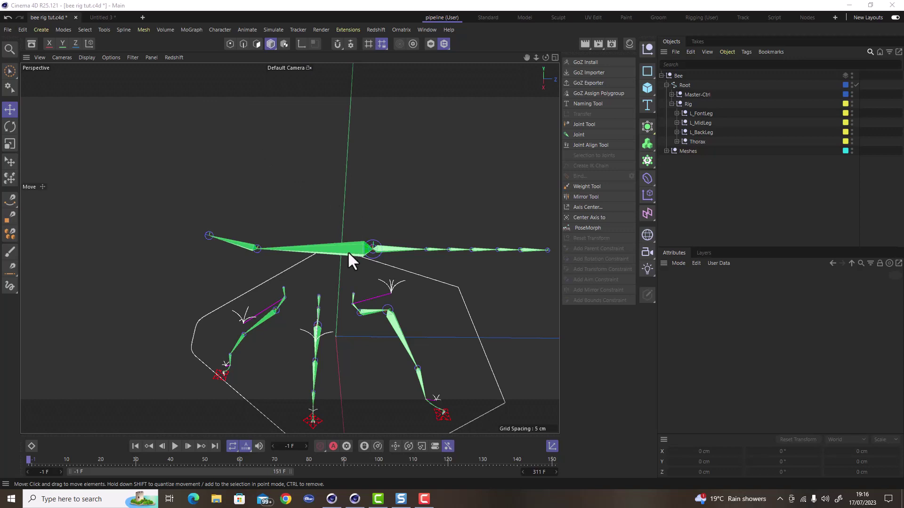
# - Select the Thorax joint and examine how the body joint chain sits above the rigged left legs
pyautogui.keyDown('alt'); pyautogui.moveTo(348, 250); pyautogui.dragTo(341, 227); pyautogui.keyUp('alt')
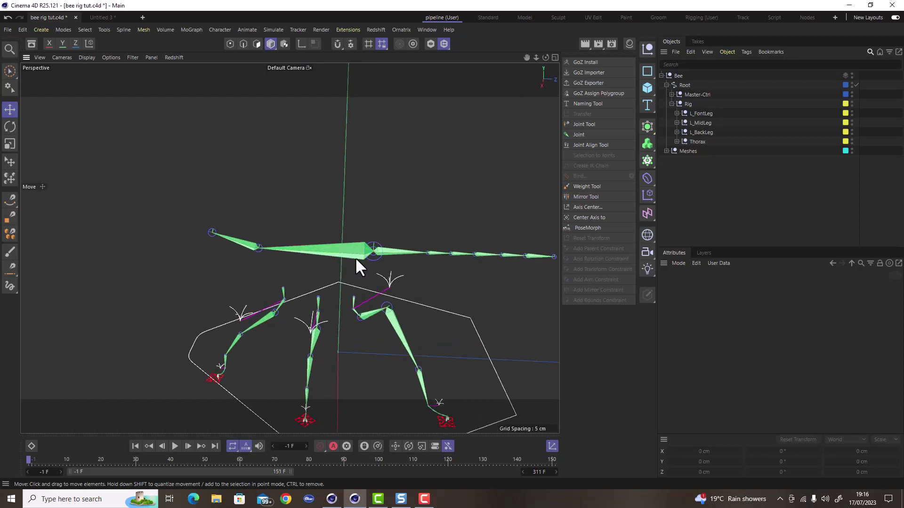
pyautogui.scroll(3, 355, 257)
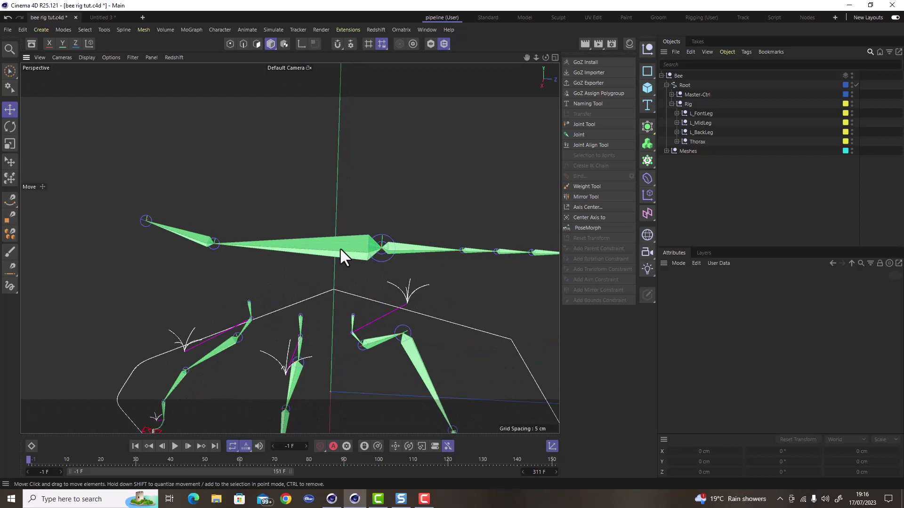
pyautogui.scroll(-1, 331, 244)
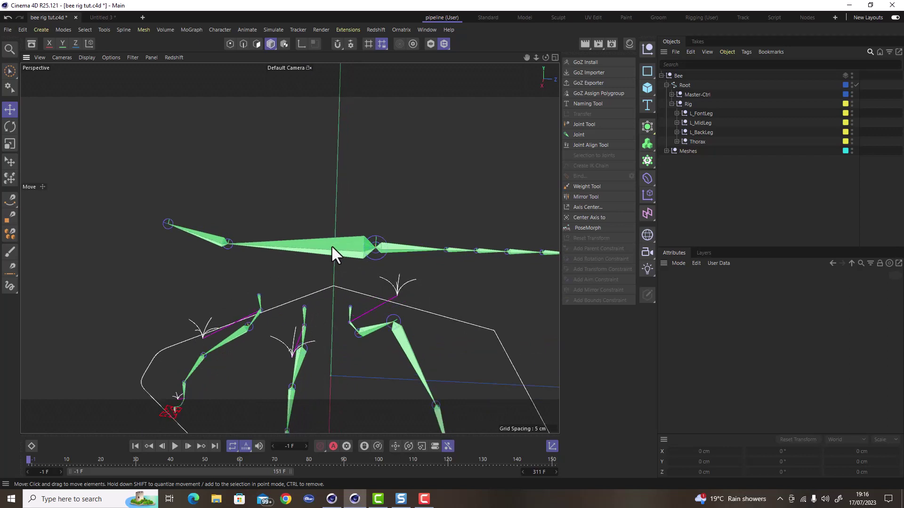
pyautogui.click(332, 245)
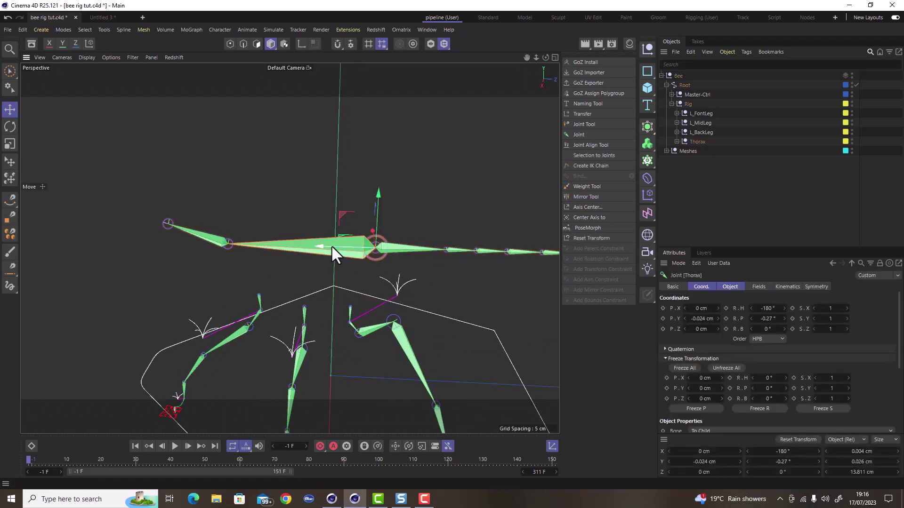
pyautogui.scroll(-2, 331, 245)
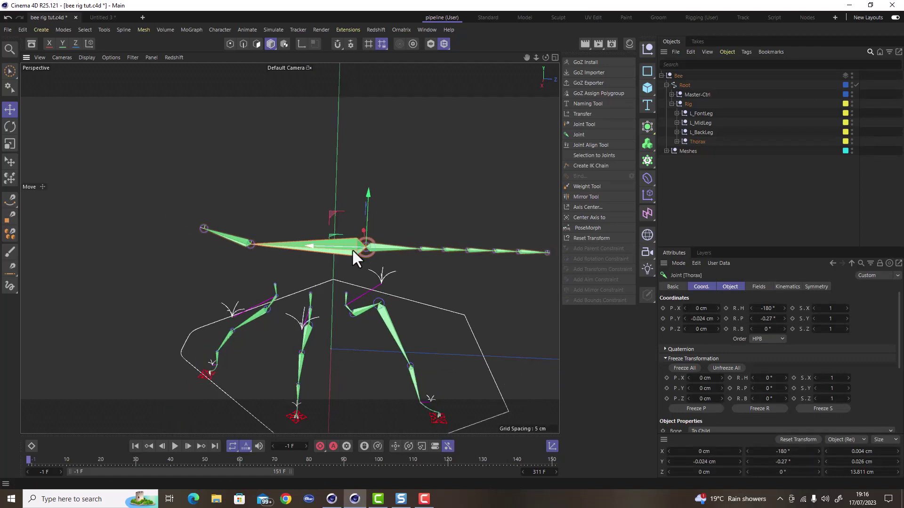
pyautogui.scroll(1, 353, 250)
pyautogui.moveTo(341, 248)
pyautogui.keyDown('alt'); pyautogui.mouseDown()
pyautogui.moveTo(438, 265)
pyautogui.moveTo(354, 250)
pyautogui.mouseUp(); pyautogui.keyUp('alt')
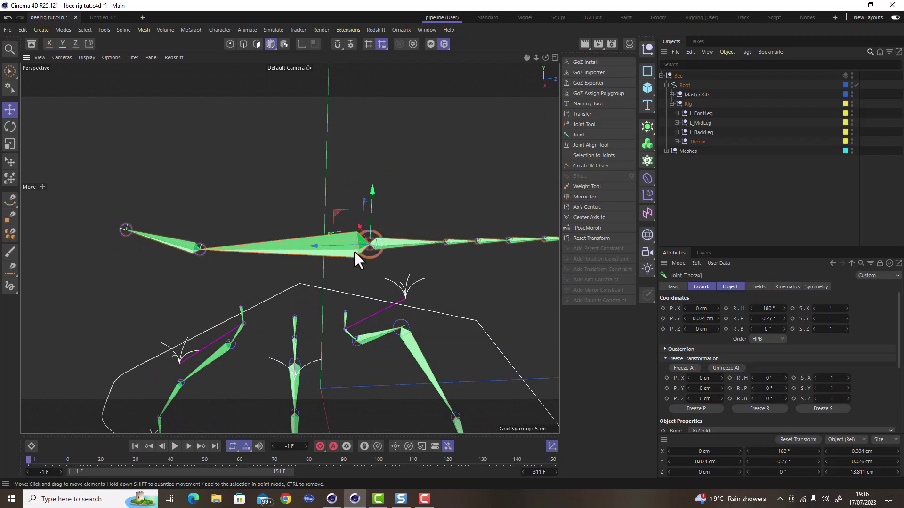
pyautogui.scroll(-3, 336, 242)
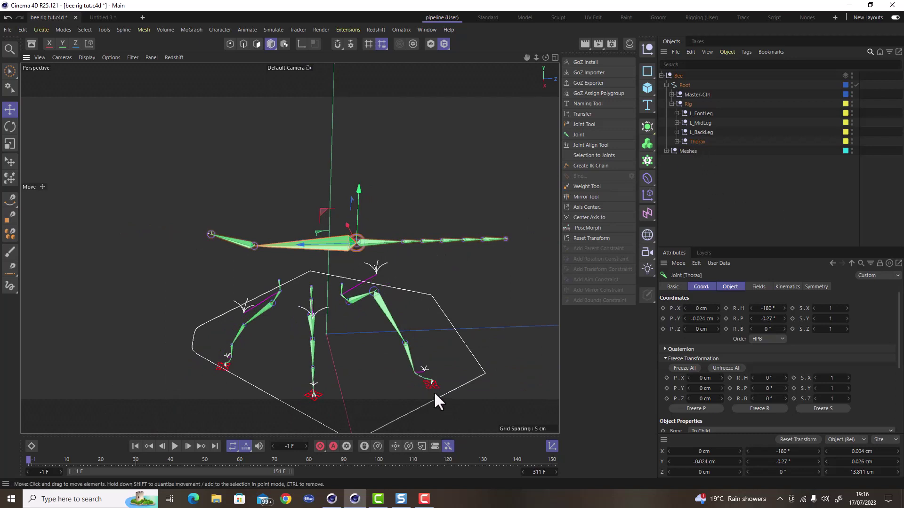
# - Switch to the Untitled 3 document that holds the IK_Foot_Ctrl four-way arrow spline
pyautogui.click(105, 17)
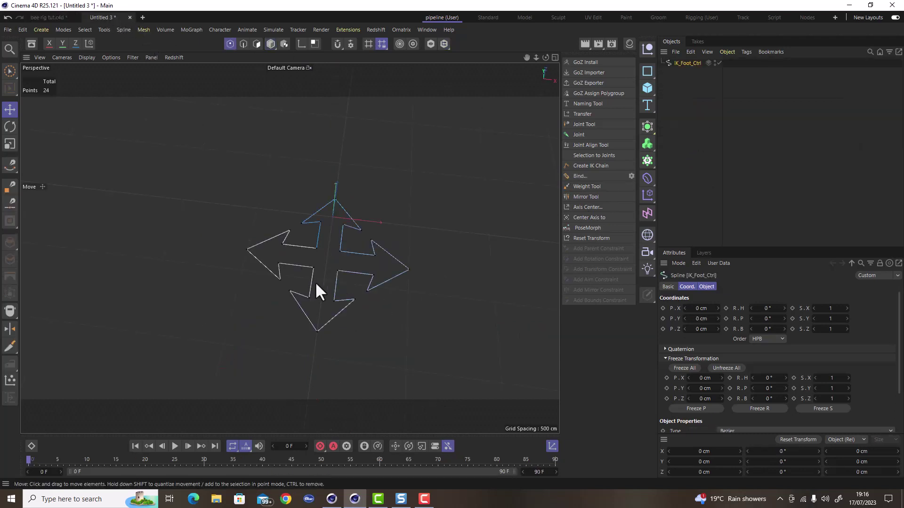
pyautogui.scroll(2, 347, 274)
pyautogui.scroll(3, 346, 274)
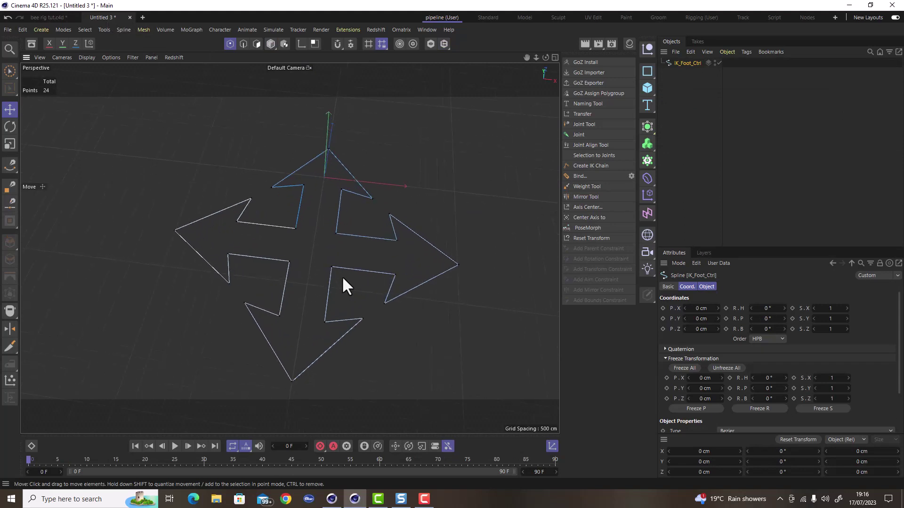
pyautogui.scroll(-1, 342, 279)
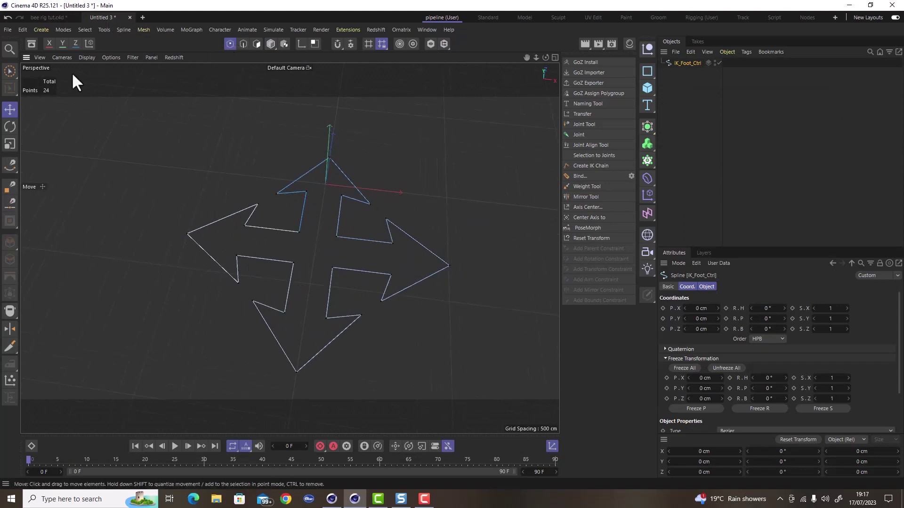
# - Using Live Selection with size 53, delete IK_Foot_Ctrl's points except the seven forming the arrow that points along positive X
pyautogui.click(9, 70)
pyautogui.click(296, 371)
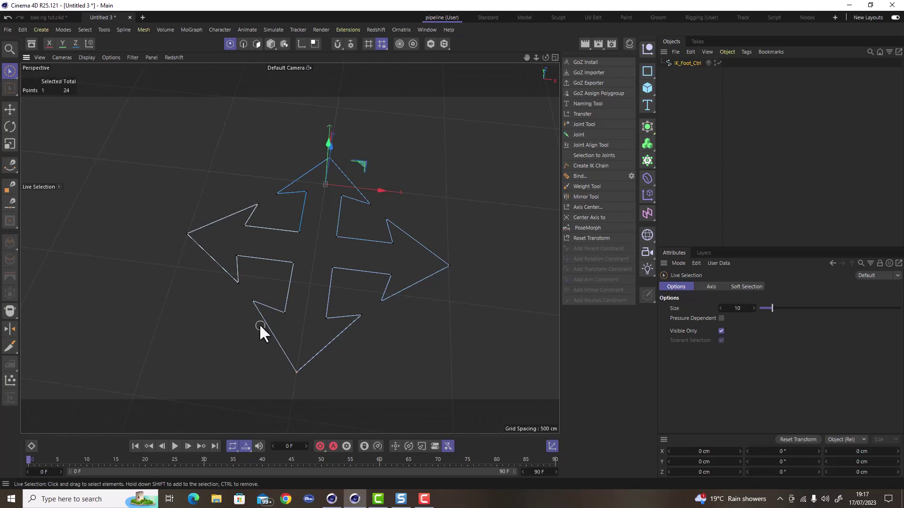
pyautogui.keyDown('shift'); pyautogui.click(256, 299); pyautogui.keyUp('shift')
pyautogui.moveTo(262, 294); pyautogui.dragTo(282, 293, button='middle')
pyautogui.moveTo(274, 316); pyautogui.dragTo(306, 368)
pyautogui.keyDown('shift'); pyautogui.click(328, 321); pyautogui.keyUp('shift')
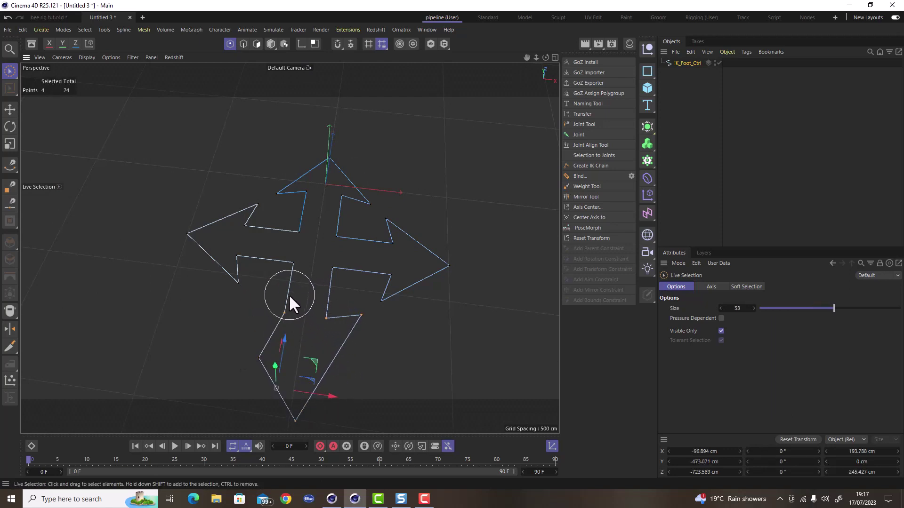
pyautogui.moveTo(289, 296)
pyautogui.keyDown('shift'); pyautogui.mouseDown()
pyautogui.moveTo(196, 246)
pyautogui.moveTo(264, 217)
pyautogui.moveTo(295, 189)
pyautogui.moveTo(347, 178)
pyautogui.moveTo(350, 199)
pyautogui.mouseUp(); pyautogui.keyUp('shift')
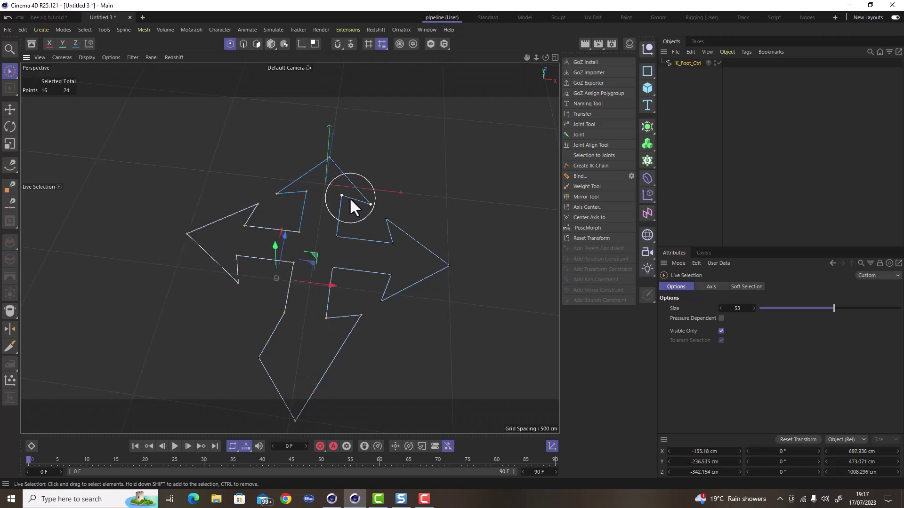
pyautogui.press('Delete')
pyautogui.click(255, 363)
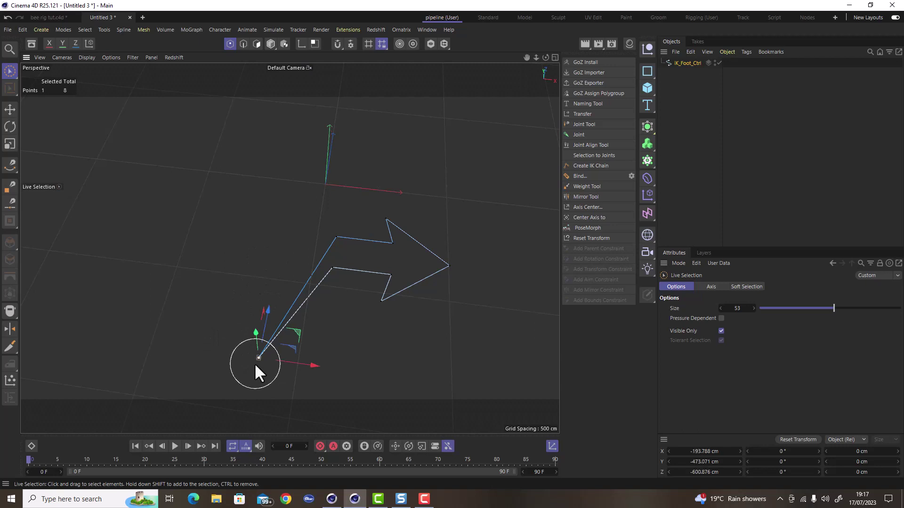
pyautogui.press('Delete')
# - Lengthen the arrow's shaft by moving its two tail points along X to about -164 cm
pyautogui.scroll(-2, 307, 321)
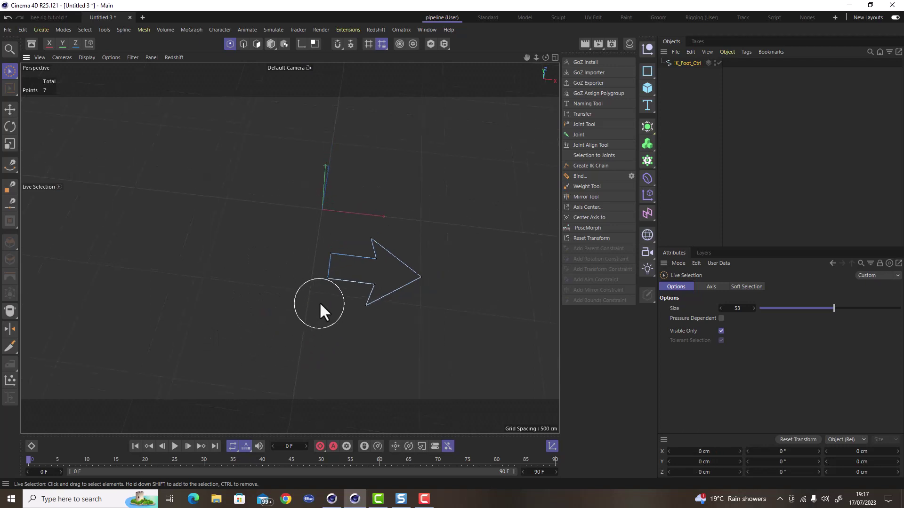
pyautogui.click(318, 252)
pyautogui.scroll(3, 325, 289)
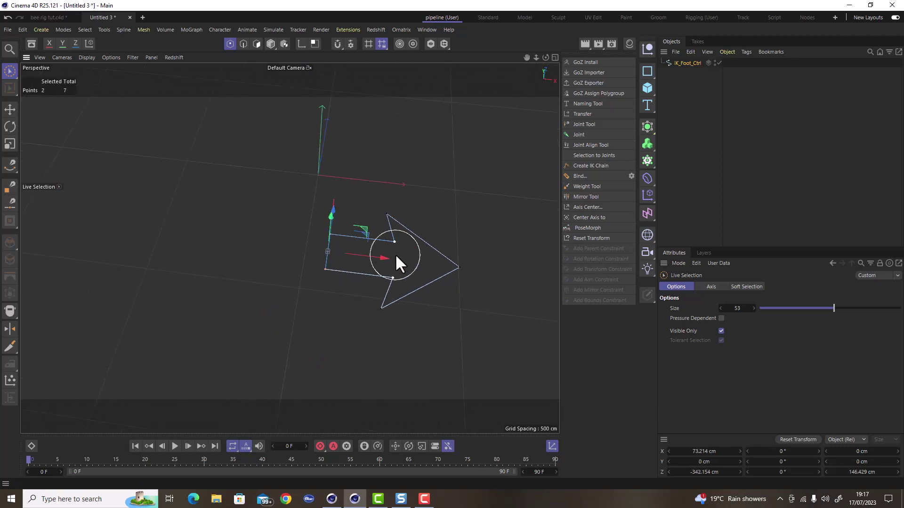
pyautogui.moveTo(391, 255); pyautogui.dragTo(310, 258)
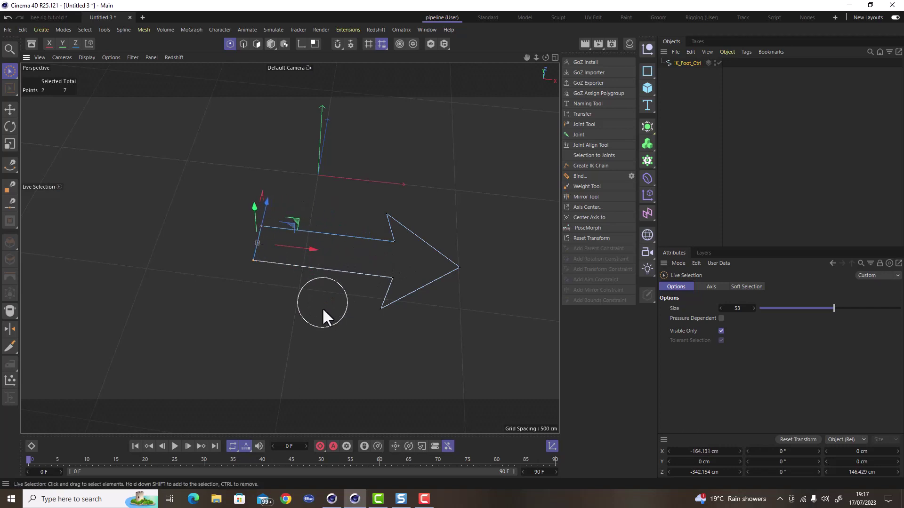
pyautogui.scroll(-1, 314, 323)
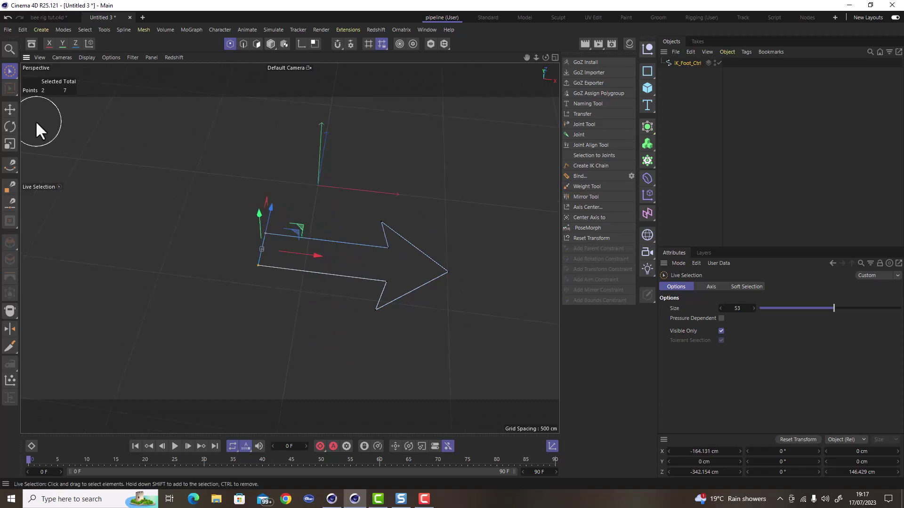
# - Center the arrow spline's axis on all its points in model mode with Axis Center
pyautogui.click(9, 110)
pyautogui.click(271, 43)
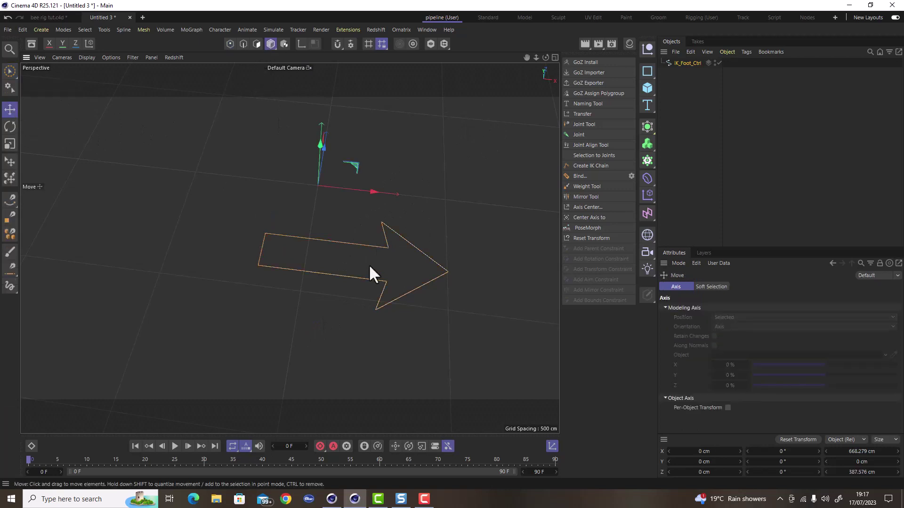
pyautogui.keyDown('alt'); pyautogui.moveTo(345, 226); pyautogui.dragTo(336, 257); pyautogui.keyUp('alt')
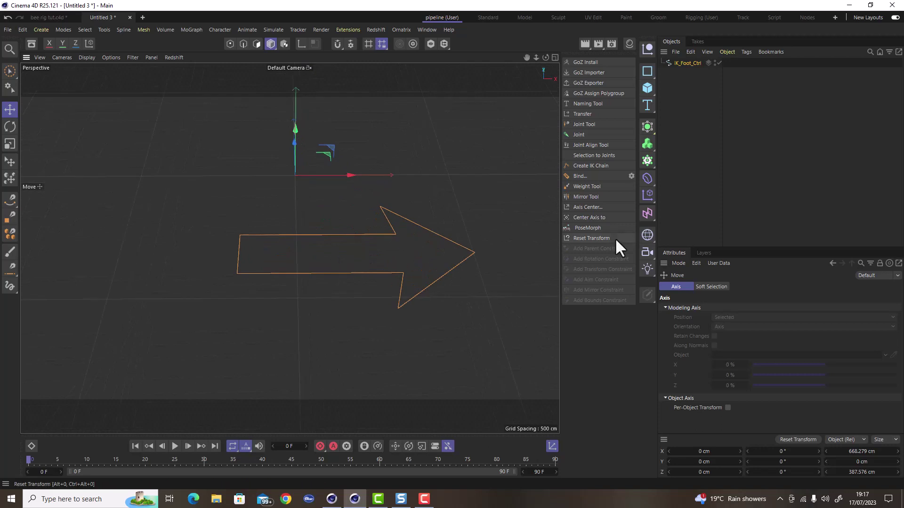
pyautogui.click(594, 207)
pyautogui.click(649, 333)
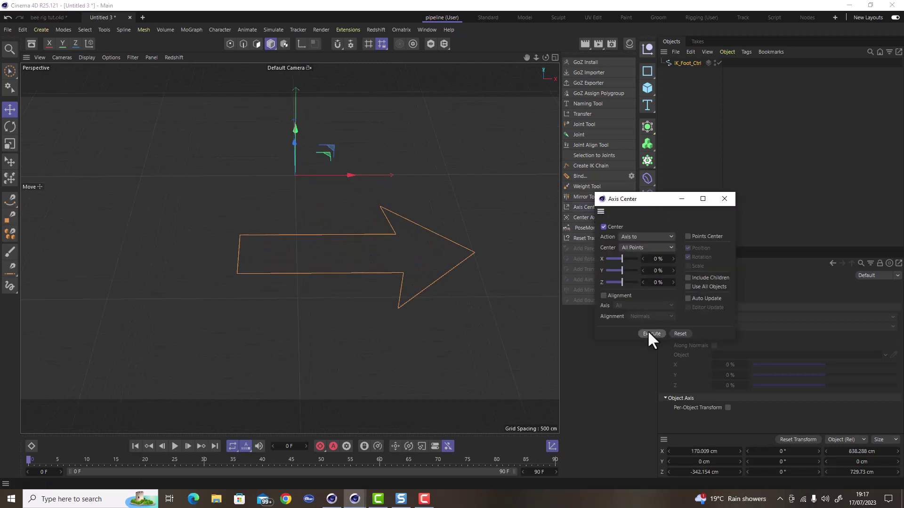
pyautogui.click(725, 200)
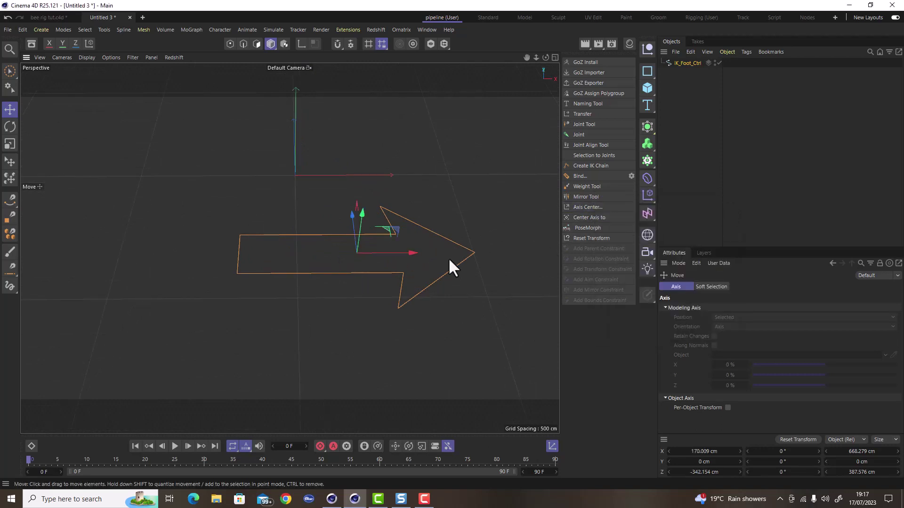
# - Create a copy of the arrow spline rotated 90° in pitch and merge both with Connect Objects + Delete
pyautogui.press('r')
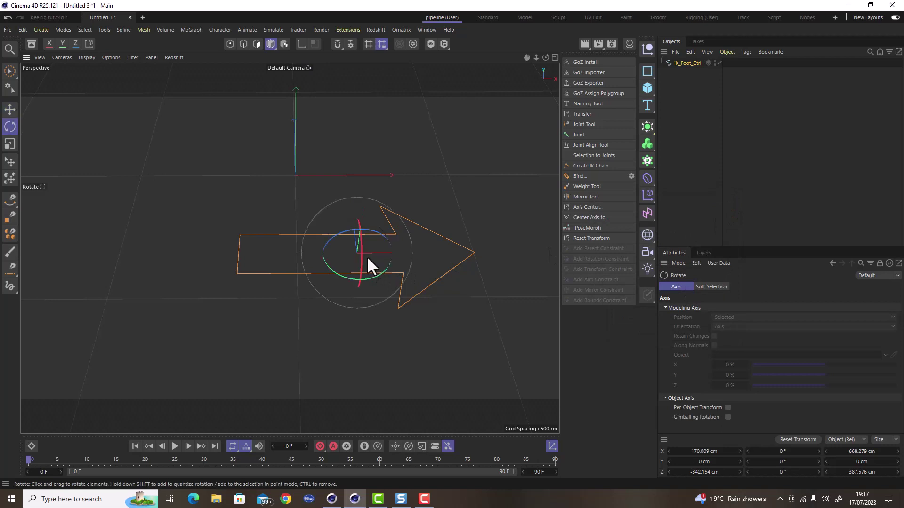
pyautogui.moveTo(362, 248); pyautogui.dragTo(323, 355)
pyautogui.keyDown('alt'); pyautogui.moveTo(375, 287); pyautogui.dragTo(366, 255); pyautogui.keyUp('alt')
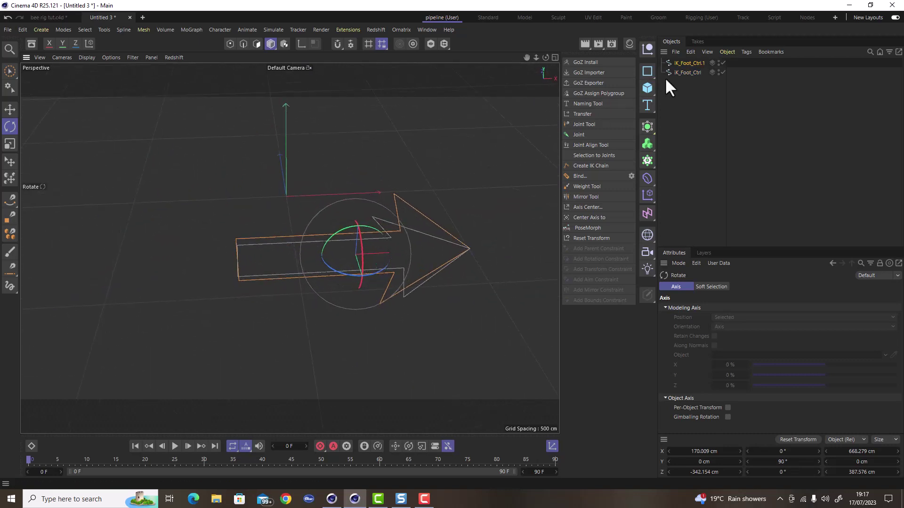
pyautogui.keyDown('ctrl'); pyautogui.click(687, 72); pyautogui.keyUp('ctrl')
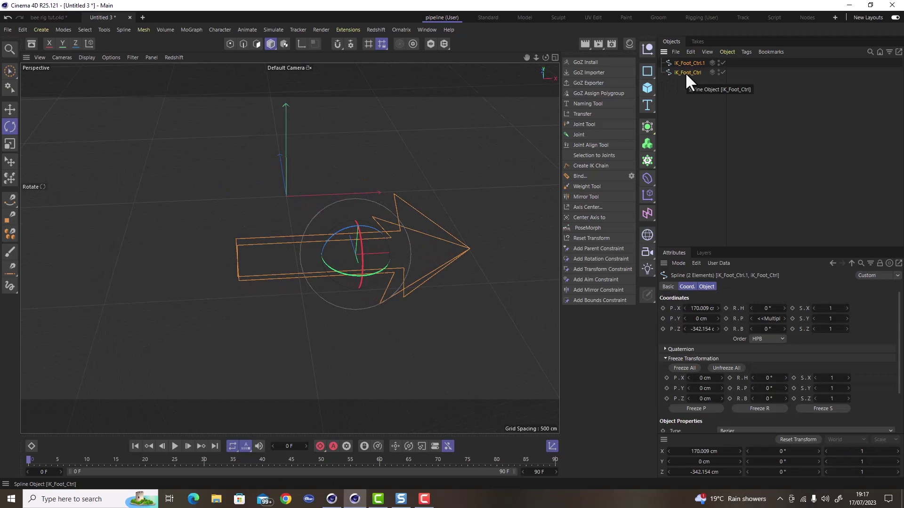
pyautogui.rightClick(685, 72)
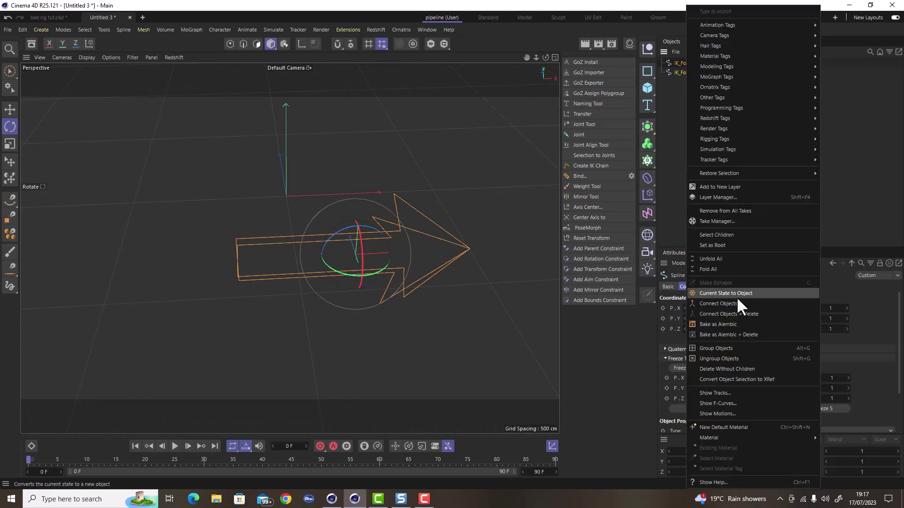
pyautogui.click(768, 314)
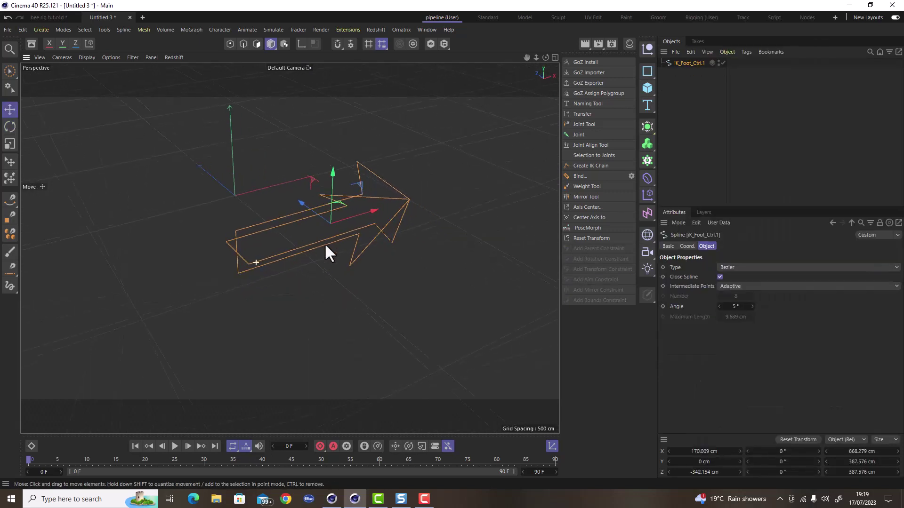
# - Move the merged spline's axis to the arrow's tail using Axis Center with X at -100%
pyautogui.keyDown('alt'); pyautogui.moveTo(324, 242); pyautogui.dragTo(317, 244); pyautogui.keyUp('alt')
pyautogui.scroll(5, 235, 264)
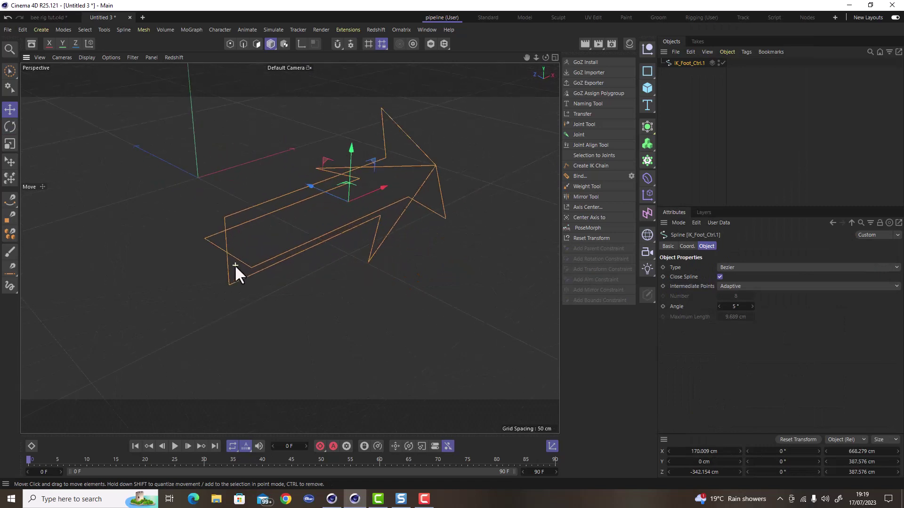
pyautogui.scroll(-5, 235, 264)
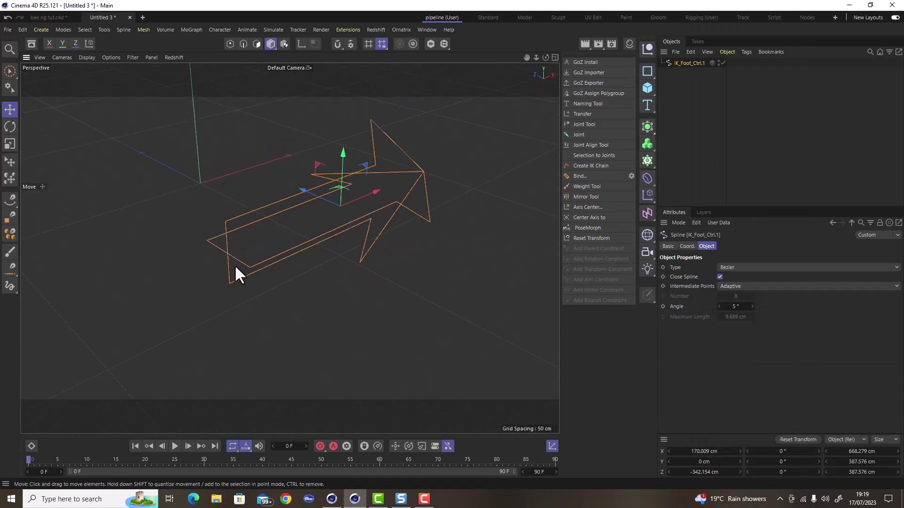
pyautogui.keyDown('alt'); pyautogui.moveTo(241, 272); pyautogui.dragTo(191, 290); pyautogui.keyUp('alt')
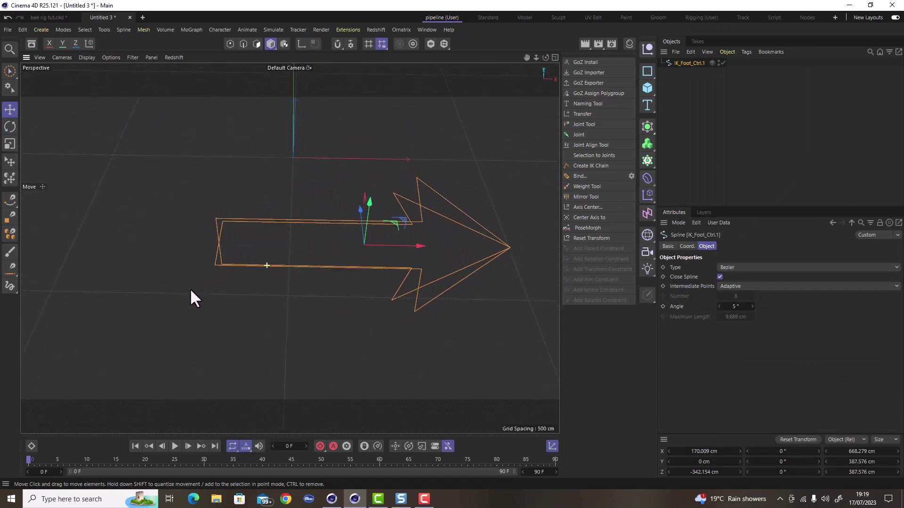
pyautogui.click(596, 215)
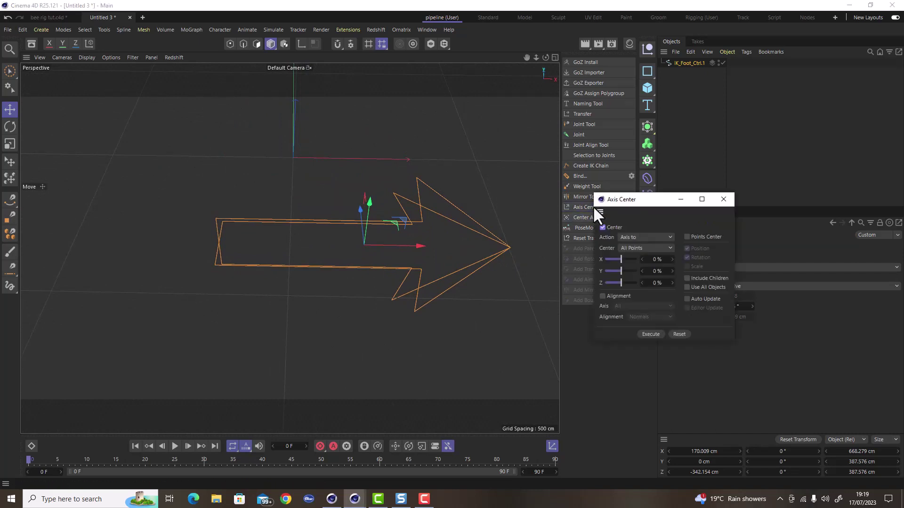
pyautogui.moveTo(653, 198); pyautogui.dragTo(674, 156)
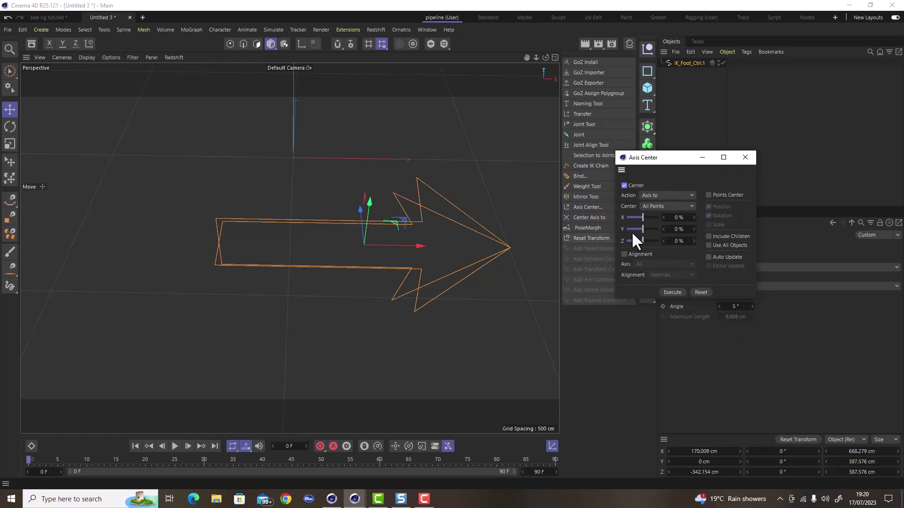
pyautogui.moveTo(641, 217); pyautogui.dragTo(600, 216)
pyautogui.click(672, 293)
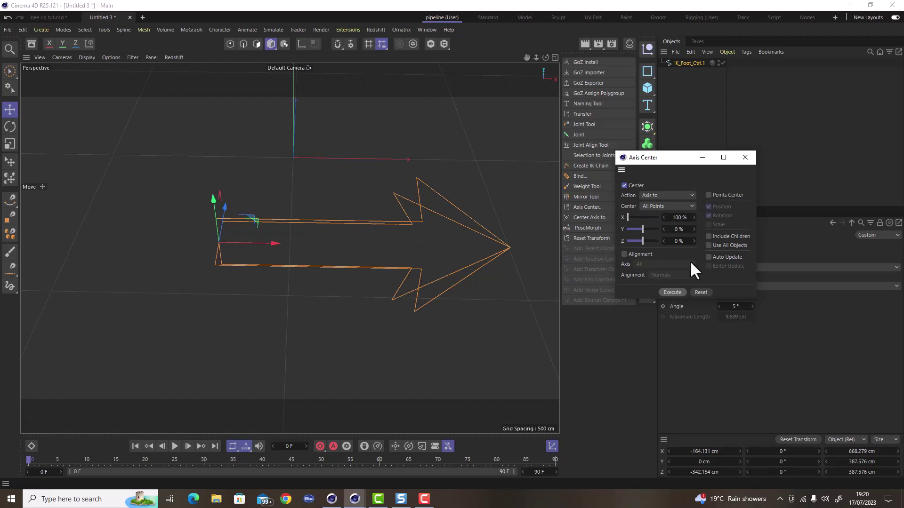
pyautogui.click(747, 157)
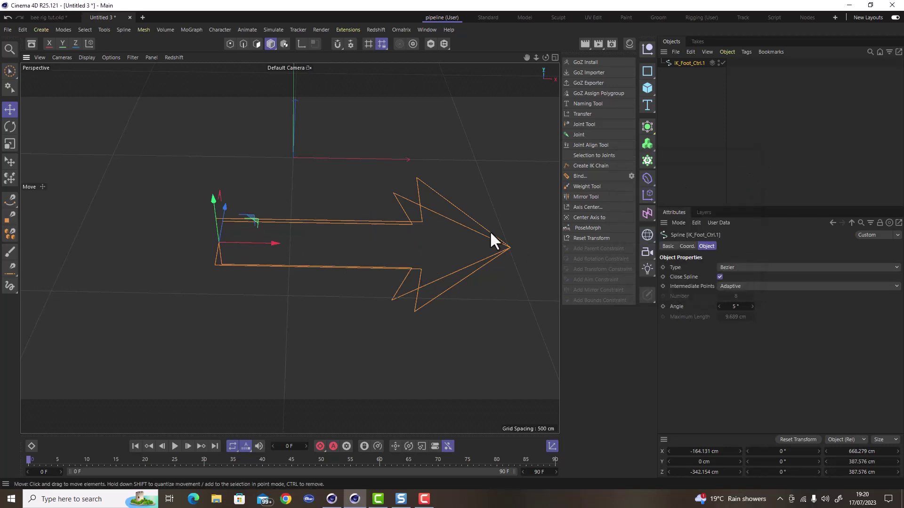
# - Add a Symmetry object and make the merged arrow spline its child to mirror it across the ZY plane
pyautogui.scroll(-3, 356, 262)
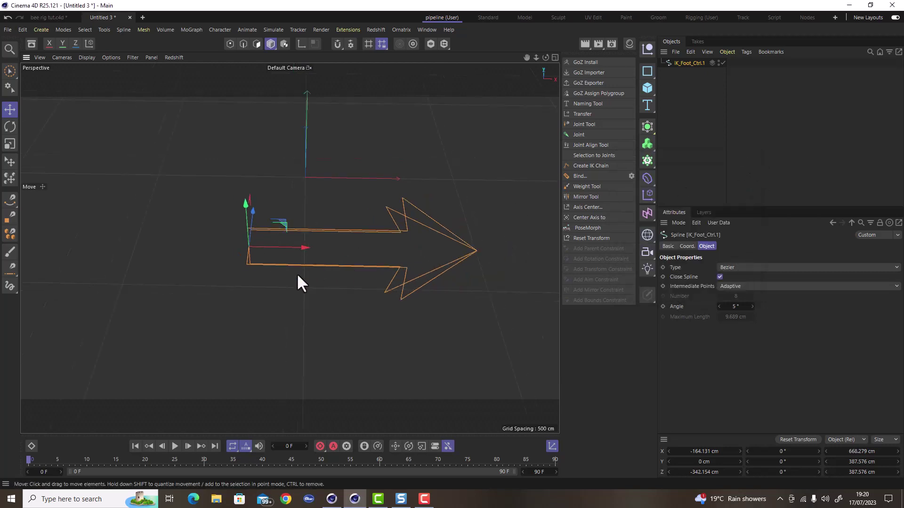
pyautogui.scroll(3, 273, 247)
pyautogui.moveTo(273, 247)
pyautogui.keyDown('alt'); pyautogui.mouseDown()
pyautogui.moveTo(242, 267)
pyautogui.moveTo(326, 250)
pyautogui.moveTo(304, 241)
pyautogui.moveTo(275, 260)
pyautogui.moveTo(282, 263)
pyautogui.mouseUp(); pyautogui.keyUp('alt')
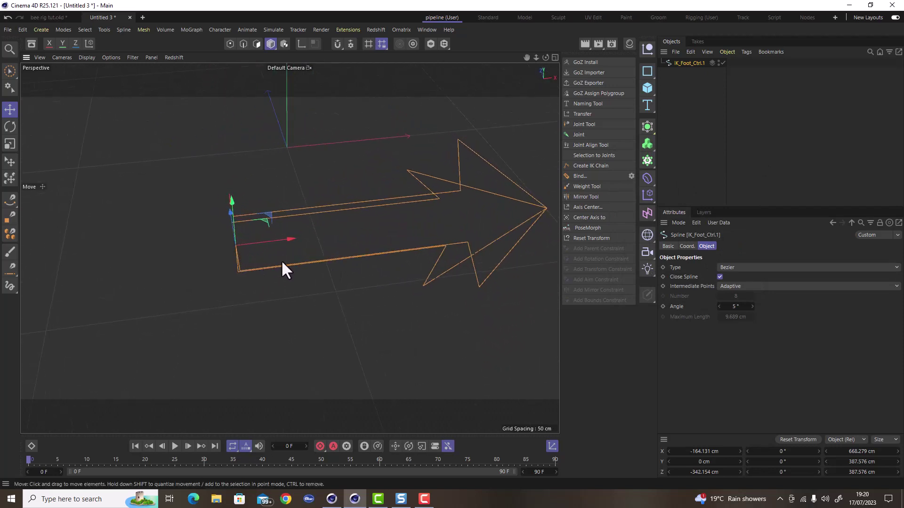
pyautogui.click(647, 124)
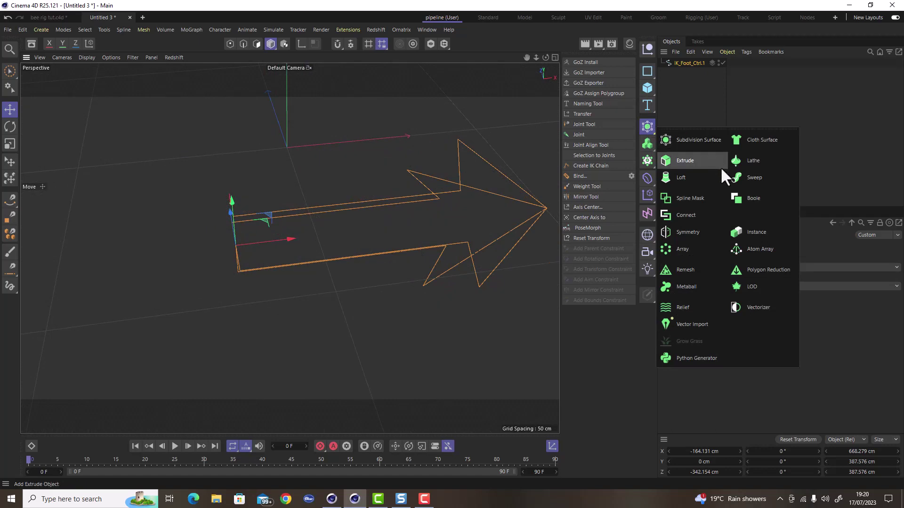
pyautogui.click(697, 233)
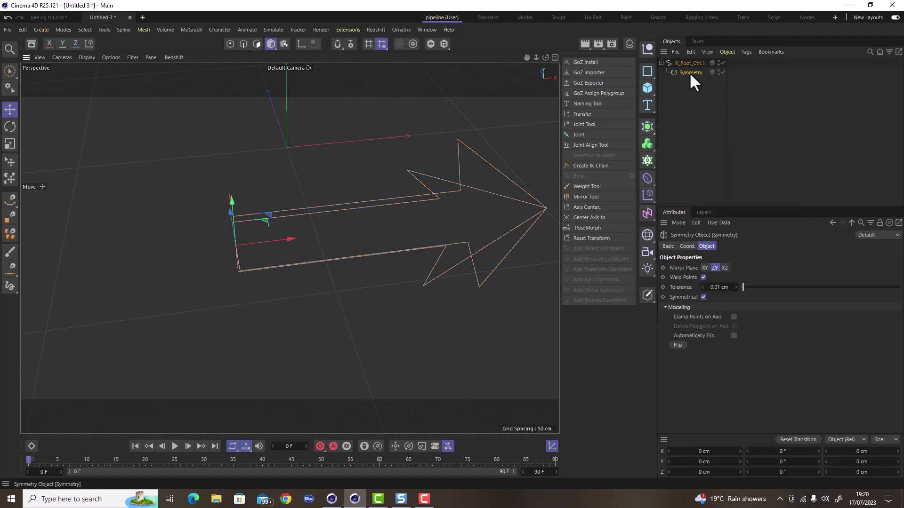
pyautogui.moveTo(689, 72)
pyautogui.mouseDown()
pyautogui.moveTo(699, 96)
pyautogui.moveTo(691, 71)
pyautogui.mouseUp()
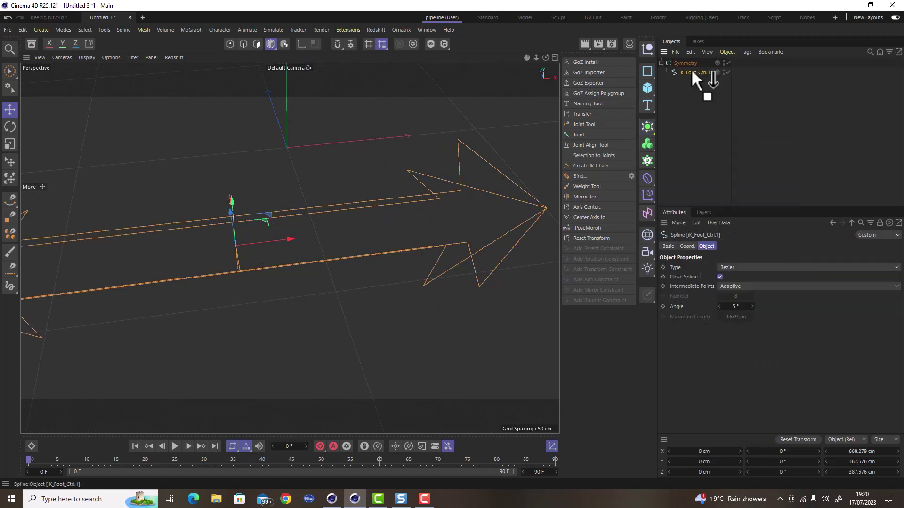
pyautogui.keyDown('alt'); pyautogui.moveTo(307, 247); pyautogui.dragTo(241, 261); pyautogui.keyUp('alt')
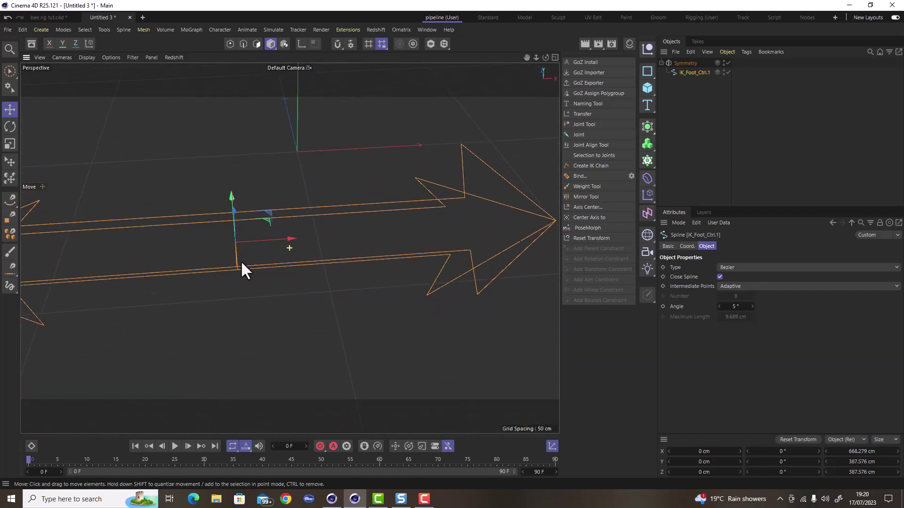
# - Enable Clamp Points on Axis and Delete Polygons on Axis, make the Symmetry editable, and keep only the mirrored spline without its parent null
pyautogui.click(684, 63)
pyautogui.click(734, 326)
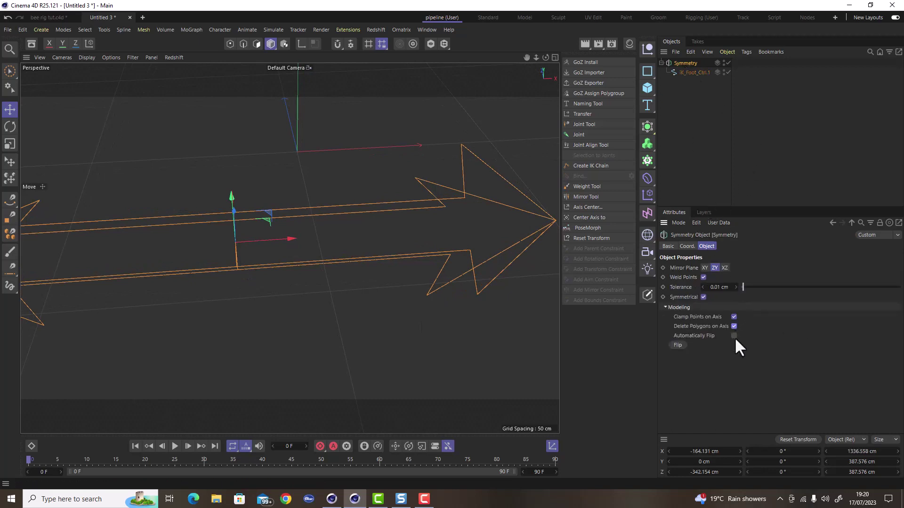
pyautogui.click(645, 296)
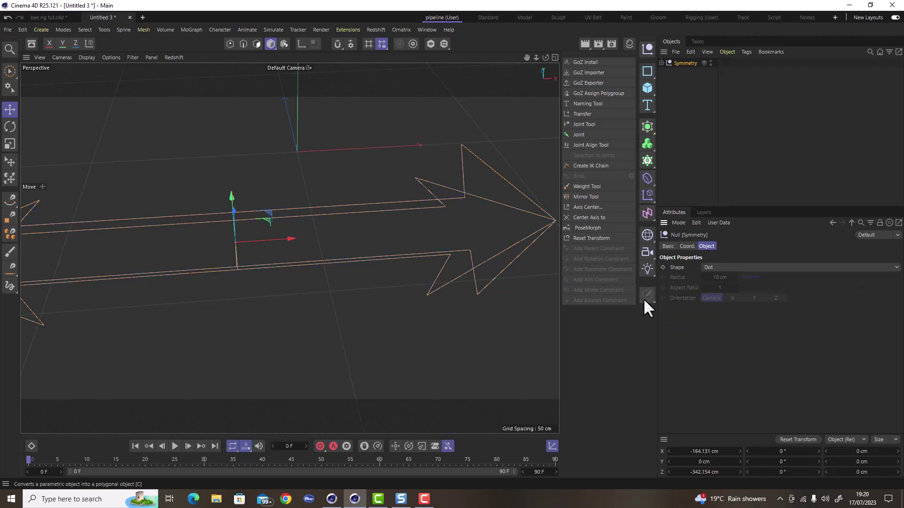
pyautogui.click(661, 63)
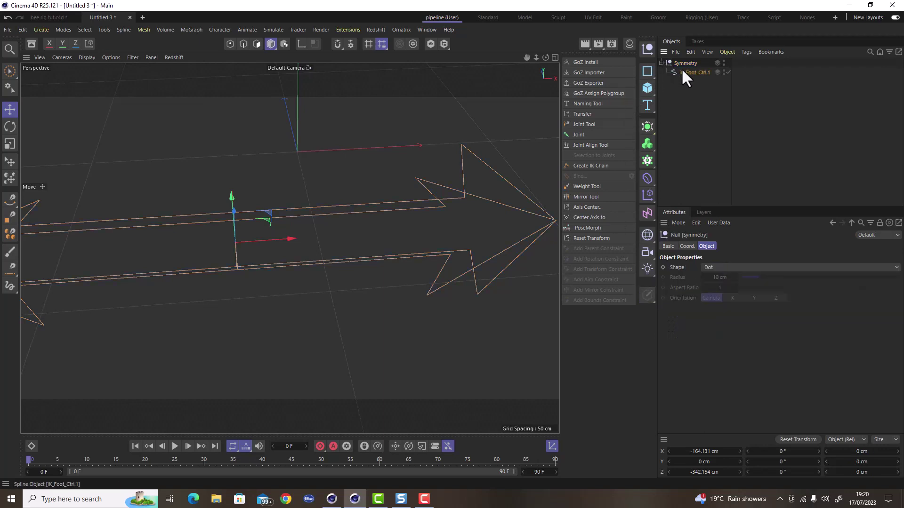
pyautogui.press('Delete')
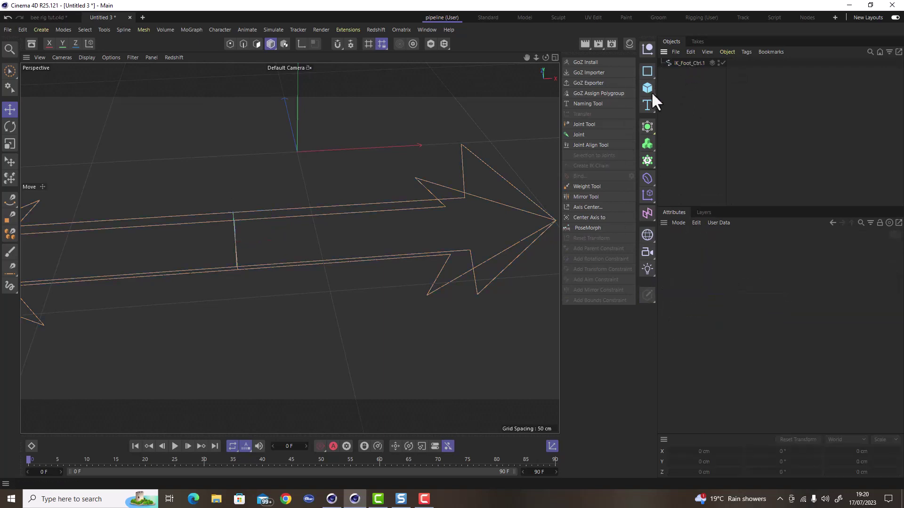
# - Try deleting the lower end point of the diagonal segment crossing the middle of the double-headed arrow spline, then undo the deletion
pyautogui.scroll(-5, 295, 232)
pyautogui.keyDown('alt'); pyautogui.moveTo(295, 233); pyautogui.dragTo(368, 239); pyautogui.keyUp('alt')
pyautogui.keyDown('alt'); pyautogui.moveTo(275, 264); pyautogui.dragTo(165, 264); pyautogui.keyUp('alt')
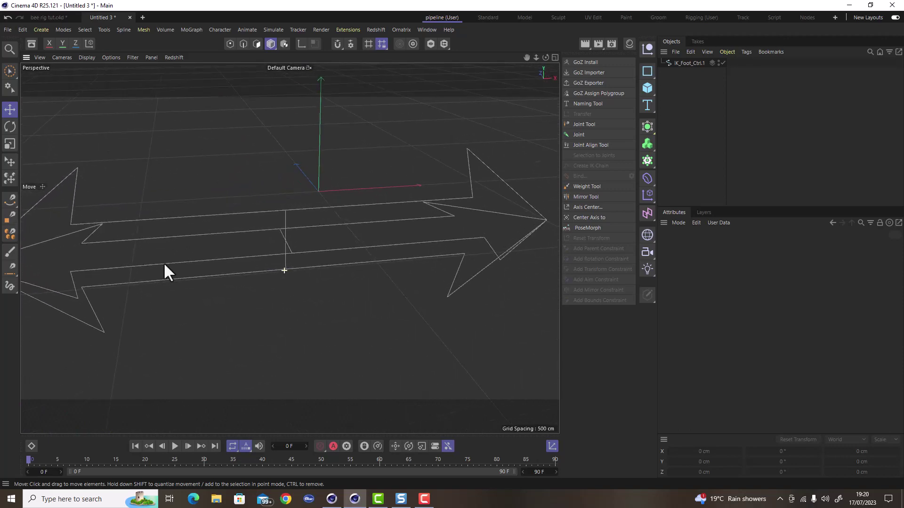
pyautogui.scroll(3, 289, 242)
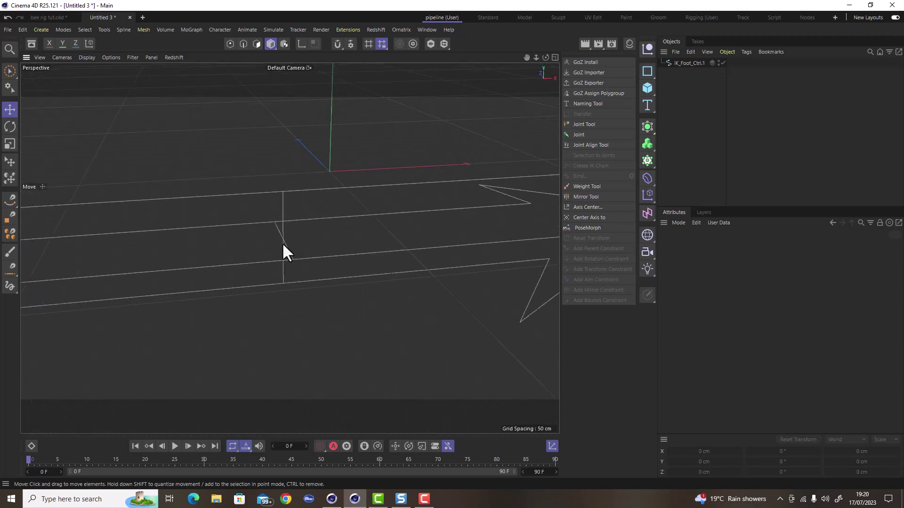
pyautogui.click(281, 242)
pyautogui.click(230, 43)
pyautogui.keyDown('alt'); pyautogui.moveTo(268, 196); pyautogui.dragTo(364, 246); pyautogui.keyUp('alt')
pyautogui.scroll(5, 280, 247)
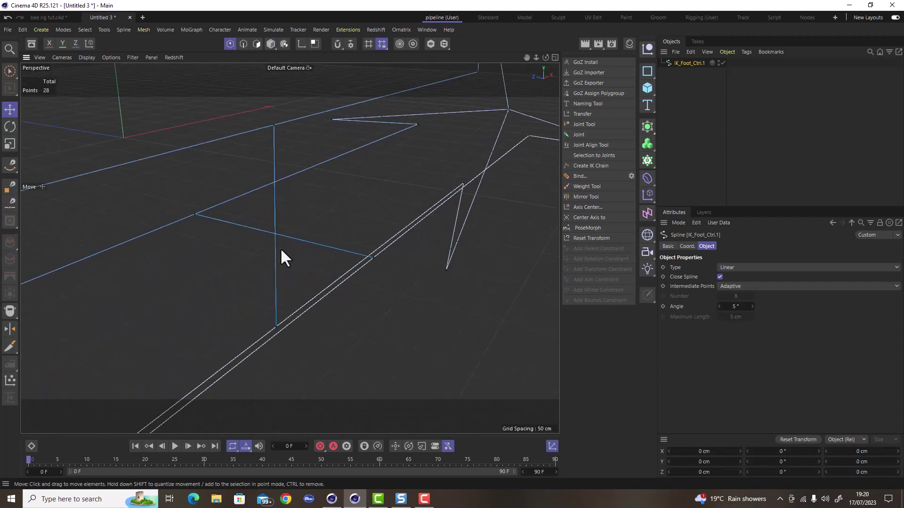
pyautogui.keyDown('alt'); pyautogui.moveTo(278, 243); pyautogui.dragTo(224, 242); pyautogui.keyUp('alt')
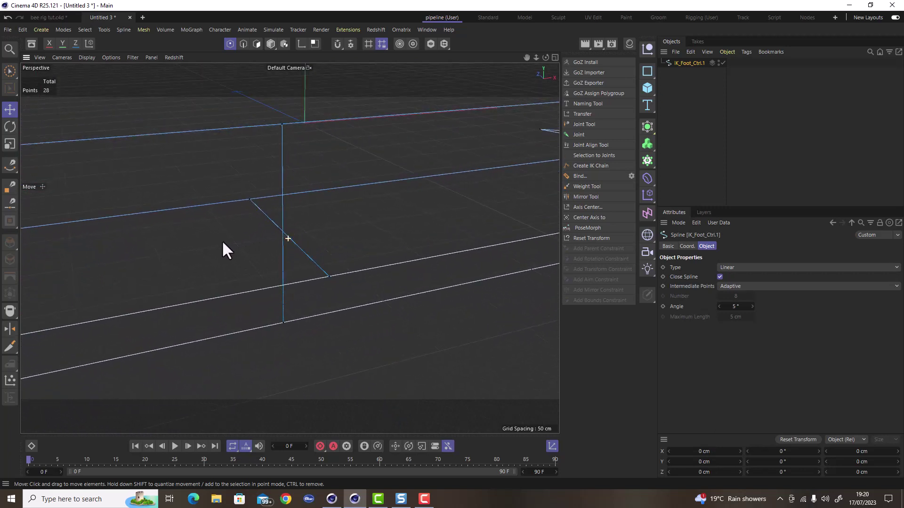
pyautogui.click(328, 276)
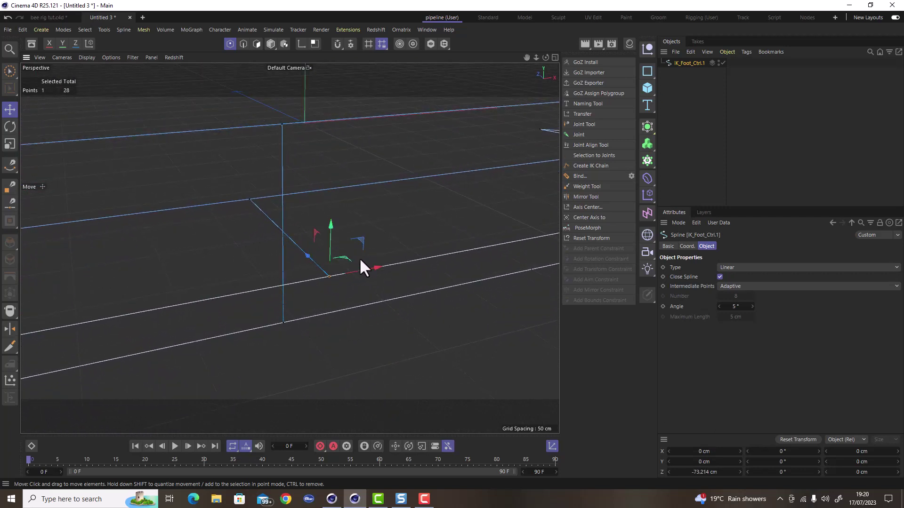
pyautogui.press('Delete')
pyautogui.hotkey('ctrl', 'z')
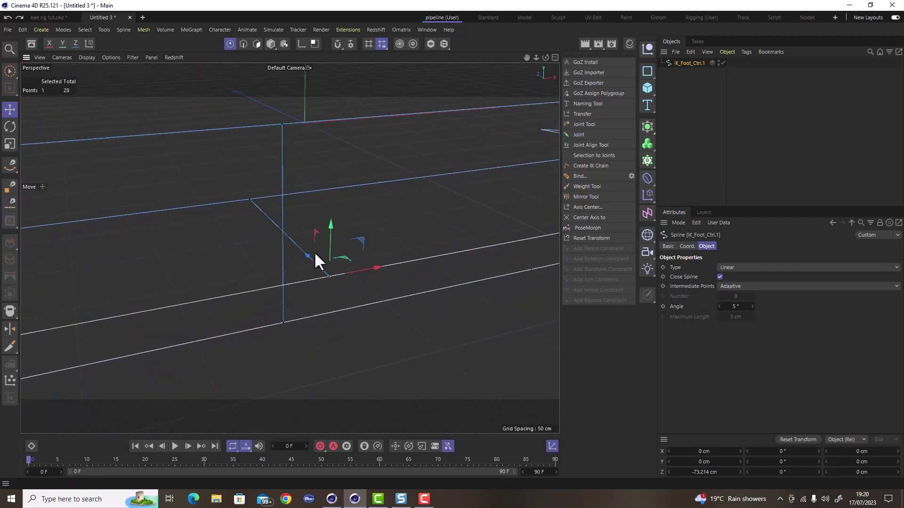
# - Clear the point selection and rotate the whole double-headed arrow spline to -90° in bank so it stands upright
pyautogui.moveTo(315, 251)
pyautogui.keyDown('alt'); pyautogui.mouseDown()
pyautogui.moveTo(287, 239)
pyautogui.moveTo(358, 241)
pyautogui.moveTo(328, 261)
pyautogui.mouseUp(); pyautogui.keyUp('alt')
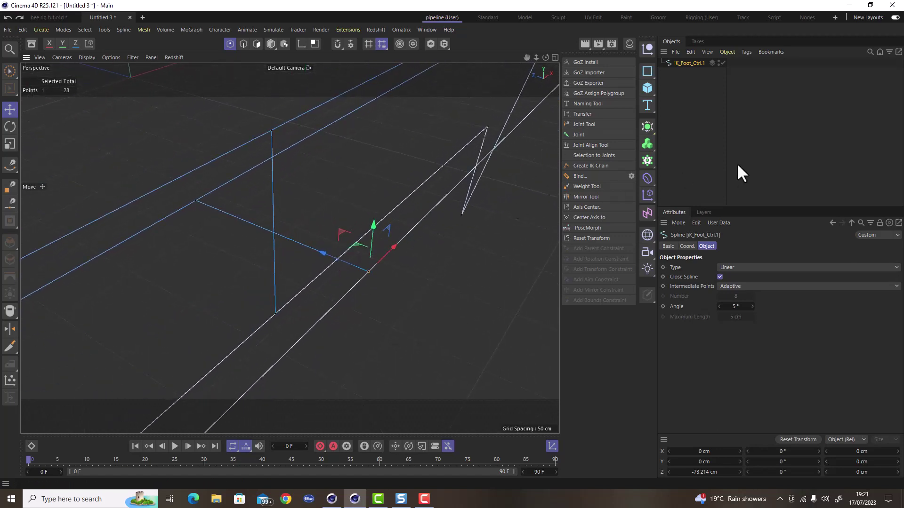
pyautogui.scroll(-10, 261, 216)
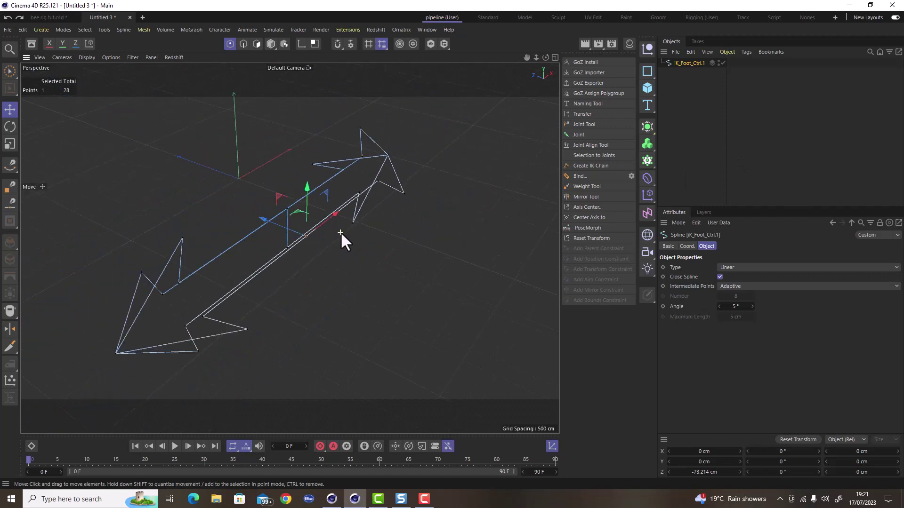
pyautogui.click(378, 242)
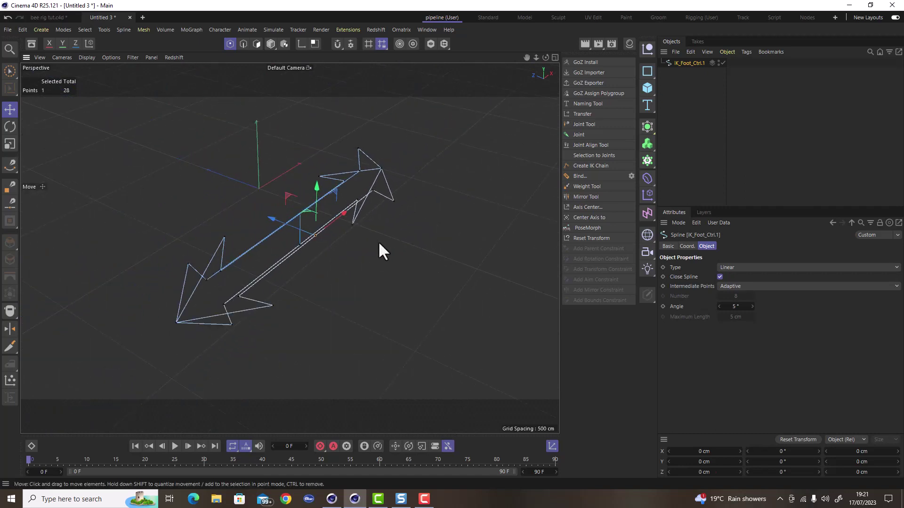
pyautogui.keyDown('alt'); pyautogui.moveTo(324, 244); pyautogui.dragTo(217, 252); pyautogui.keyUp('alt')
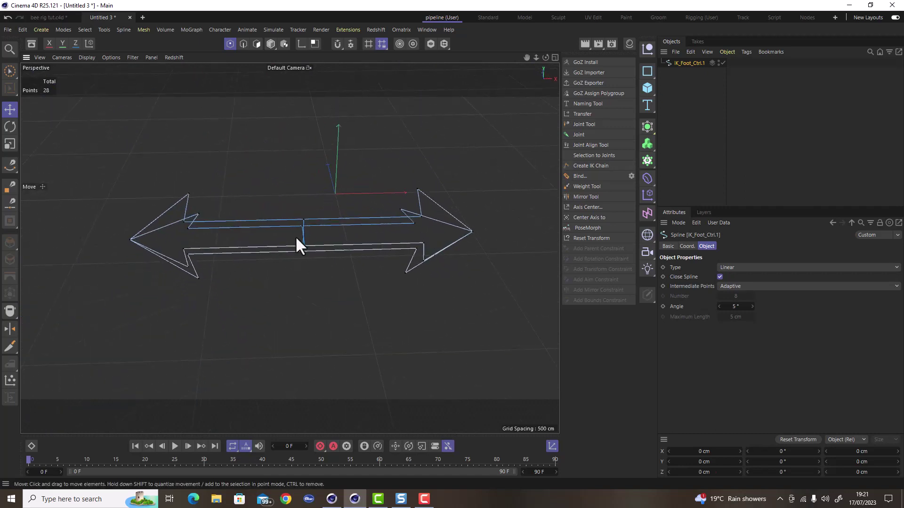
pyautogui.press('r')
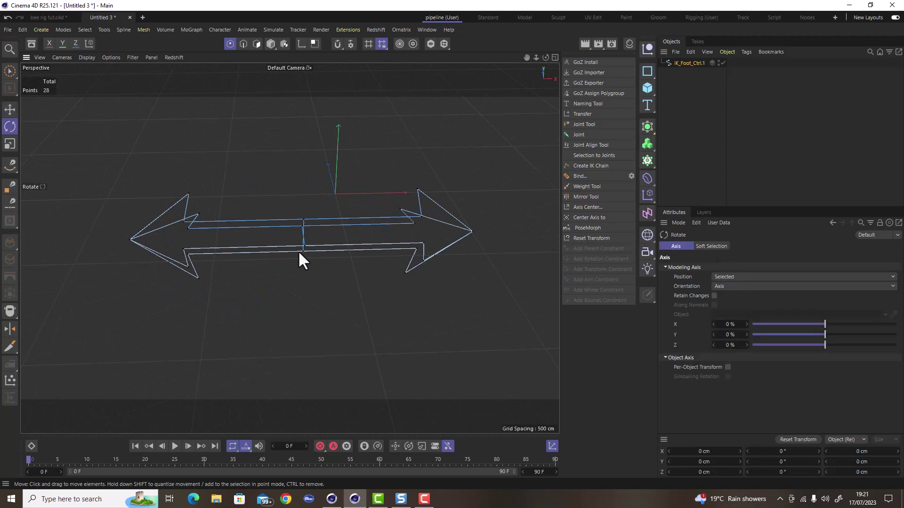
pyautogui.click(270, 44)
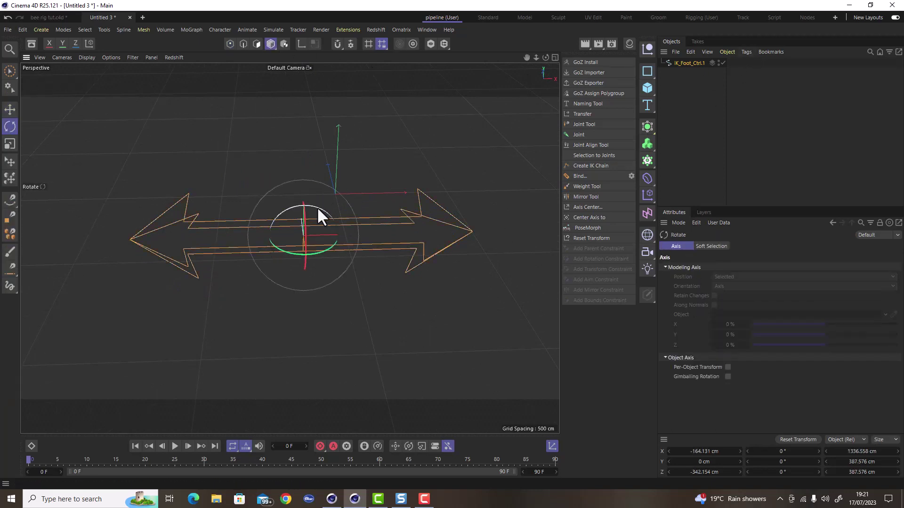
pyautogui.moveTo(318, 210); pyautogui.dragTo(250, 215)
# - Shorten the upright arrow spline along its own X axis to about 951 cm
pyautogui.press('t')
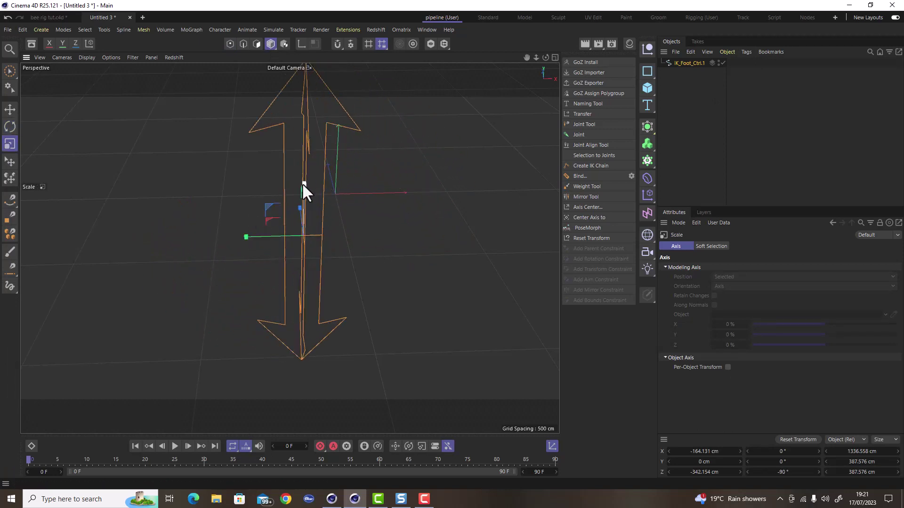
pyautogui.moveTo(302, 183); pyautogui.dragTo(378, 206)
pyautogui.scroll(-1, 303, 199)
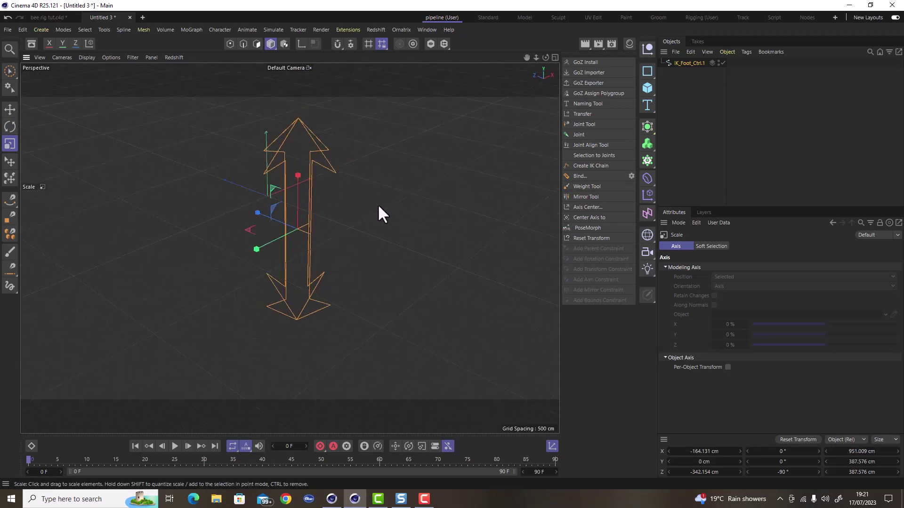
# - Give the arrow spline a custom display color of magenta, RGB 255, 7, 255
pyautogui.click(688, 63)
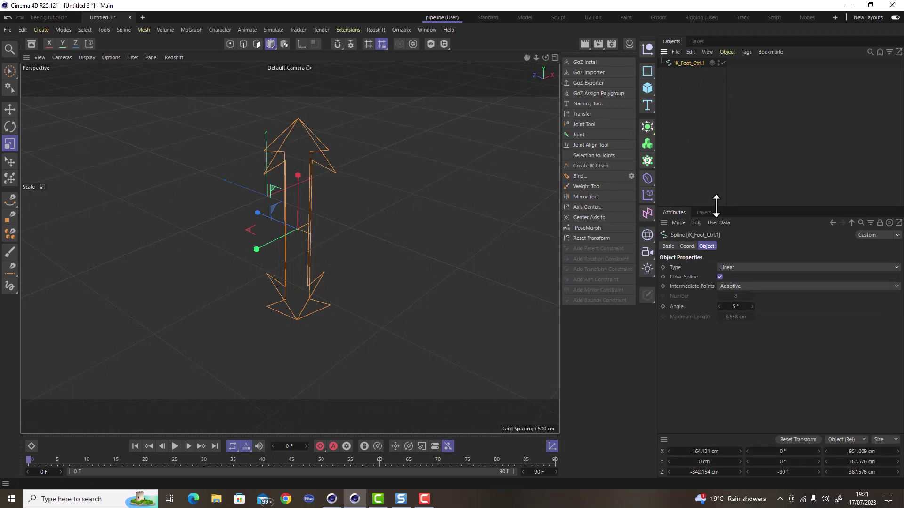
pyautogui.click(668, 246)
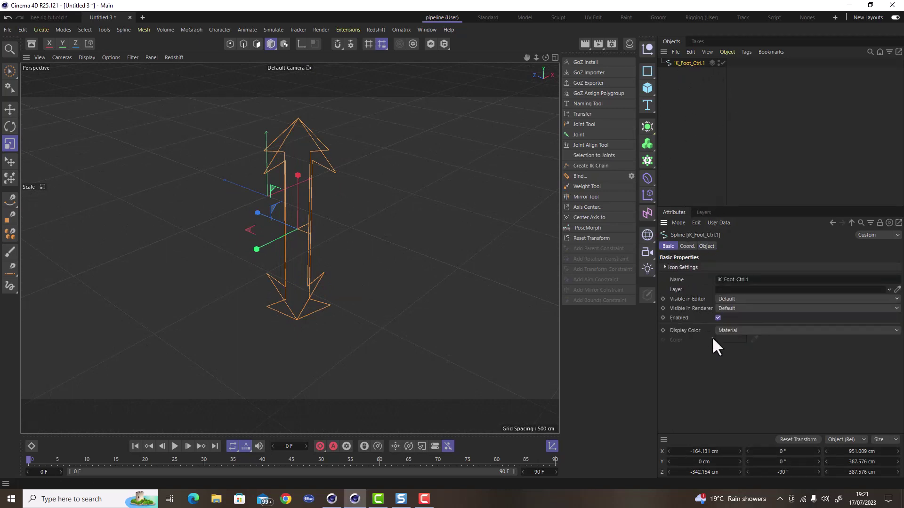
pyautogui.click(732, 331)
pyautogui.click(738, 371)
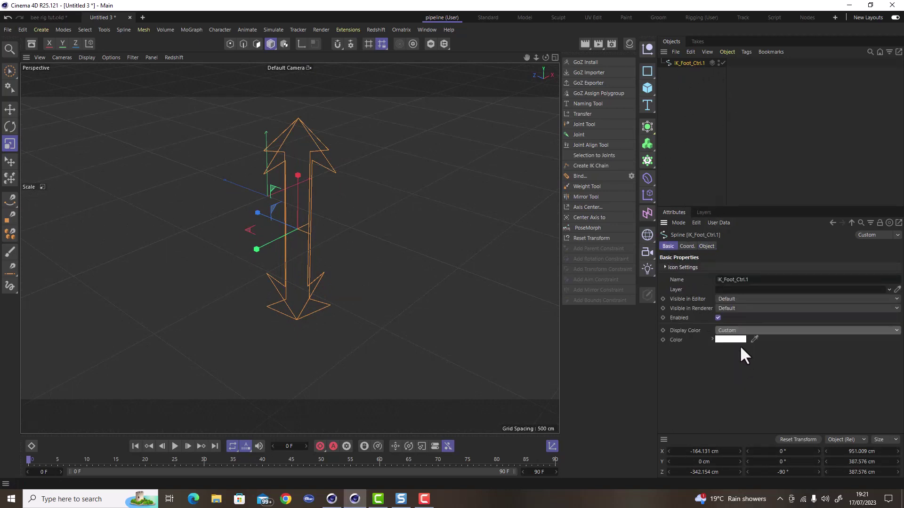
pyautogui.click(735, 340)
pyautogui.click(756, 405)
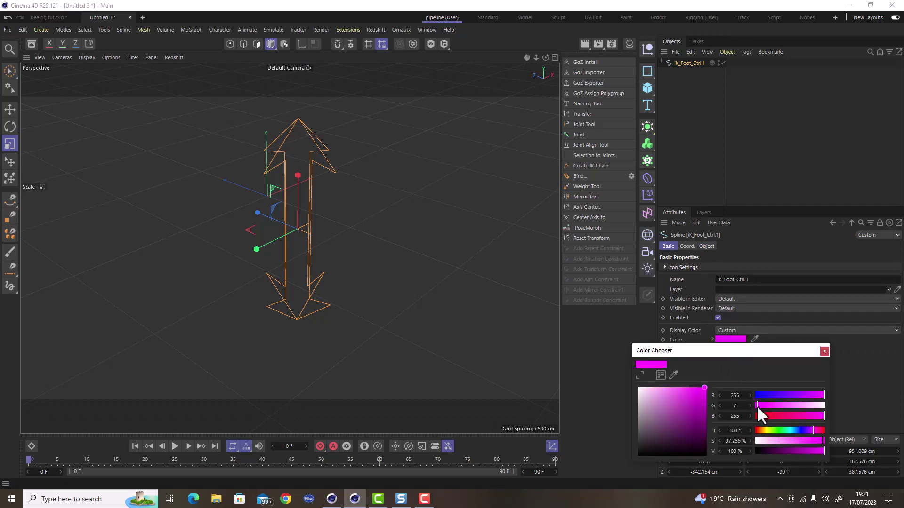
pyautogui.click(824, 351)
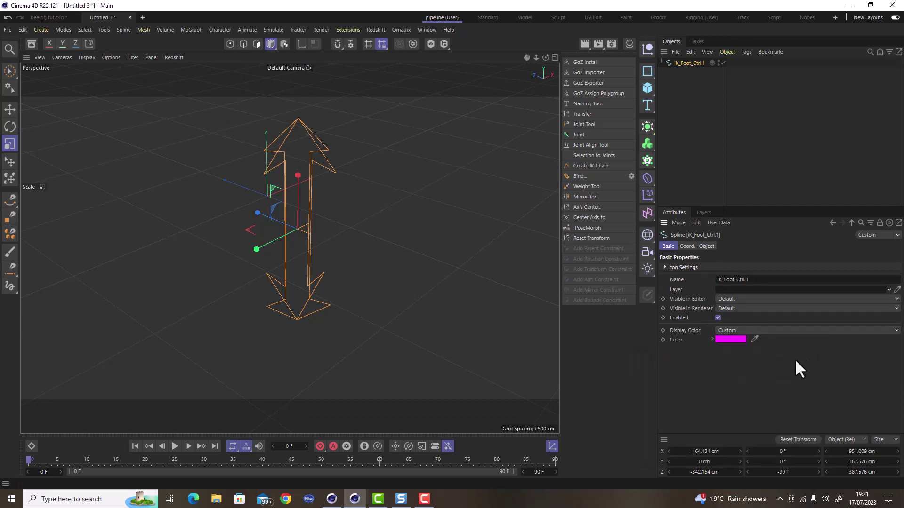
# - Copy the magenta arrow spline into the bee rig tut.c4d scene
pyautogui.click(358, 258)
pyautogui.click(681, 64)
pyautogui.click(51, 18)
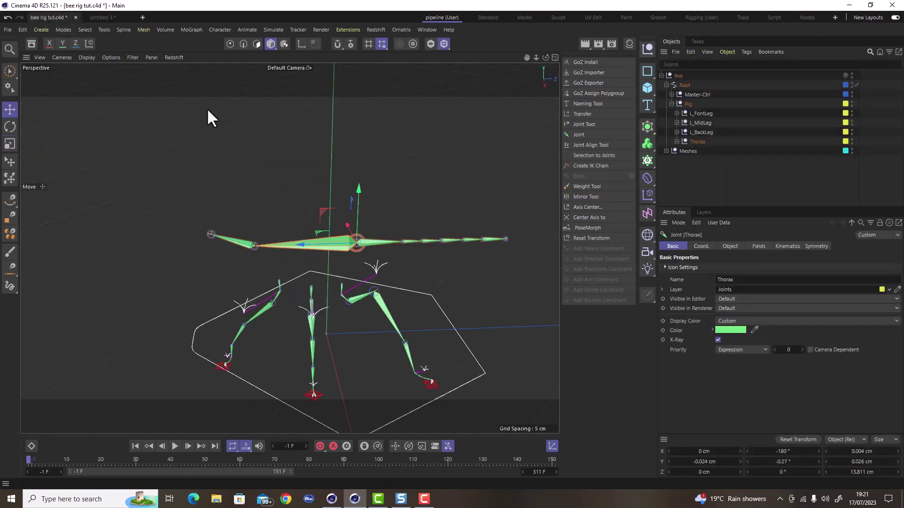
pyautogui.hotkey('ctrl', 'v')
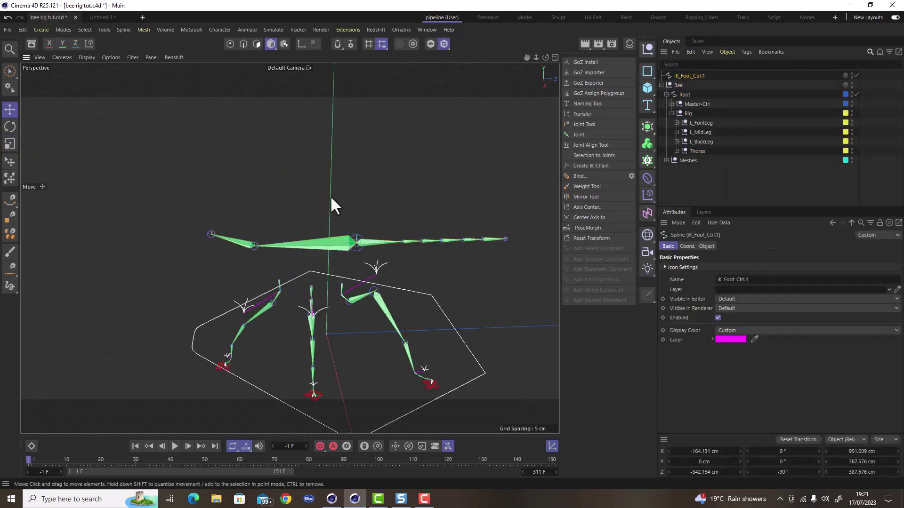
# - Scale the pasted arrow spline down uniformly to about 124 cm along X
pyautogui.scroll(-10, 270, 227)
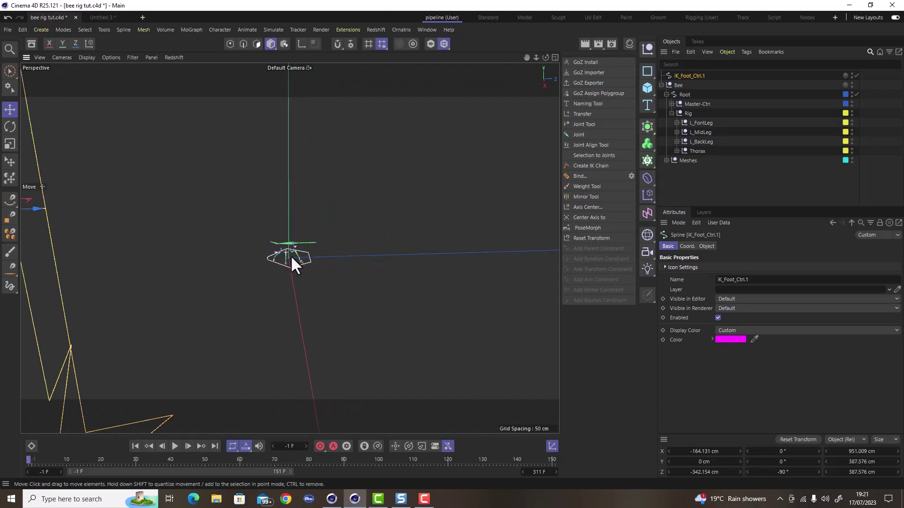
pyautogui.scroll(-3, 292, 256)
pyautogui.scroll(8, 289, 253)
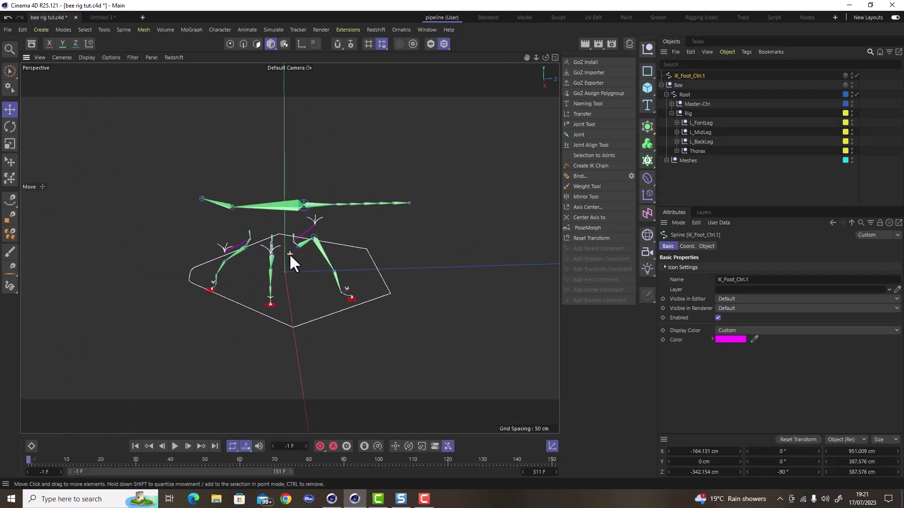
pyautogui.scroll(4, 289, 253)
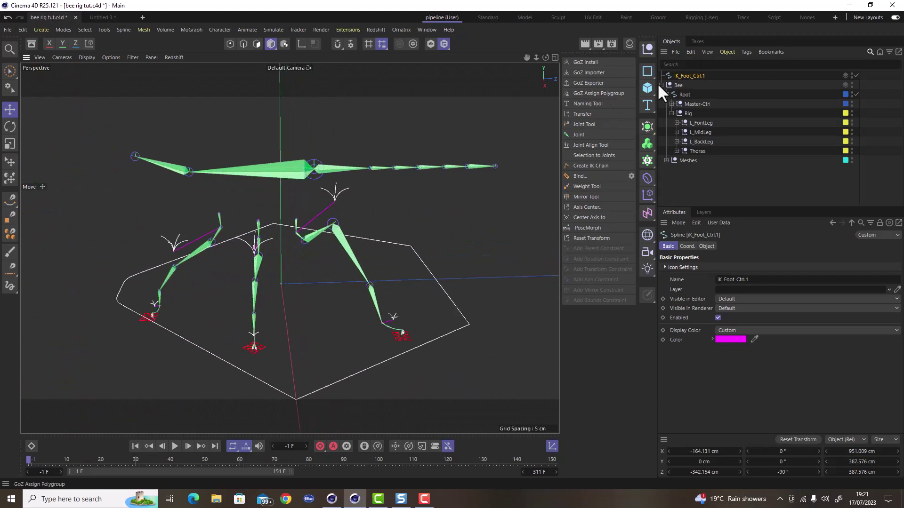
pyautogui.click(710, 247)
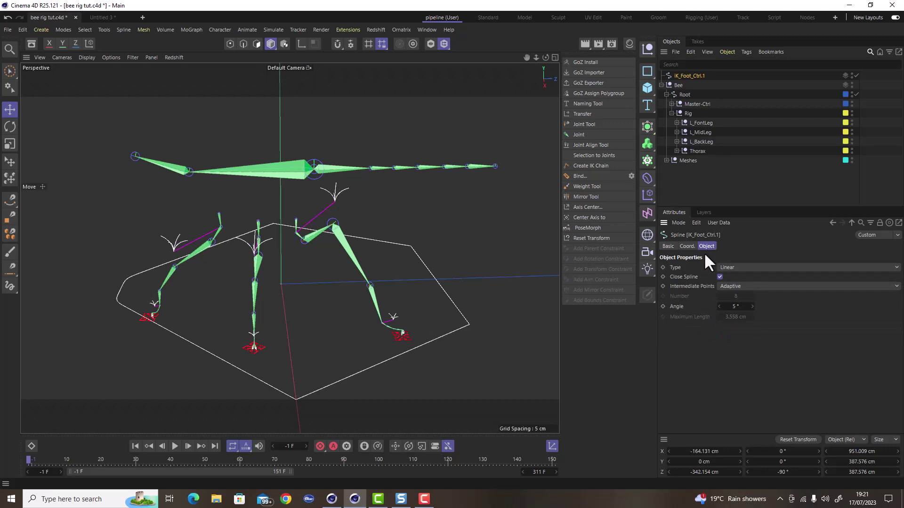
pyautogui.click(9, 143)
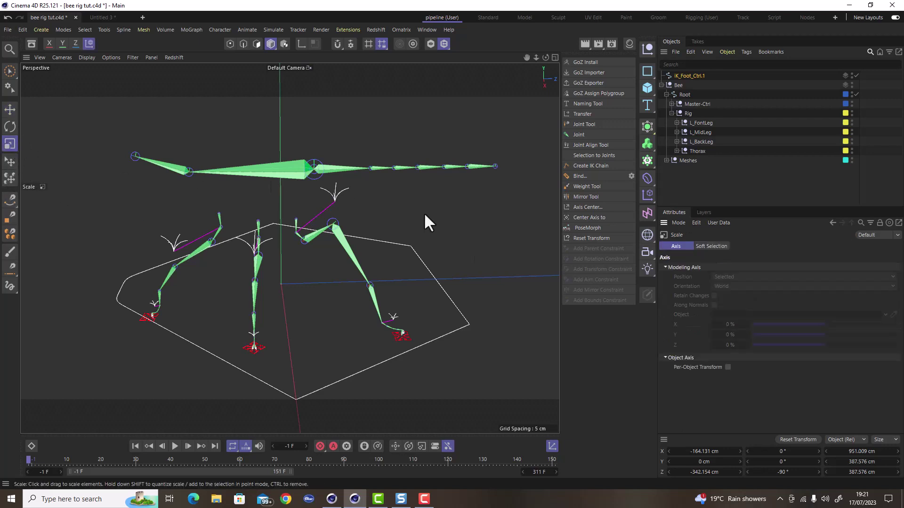
pyautogui.moveTo(459, 217); pyautogui.dragTo(176, 343)
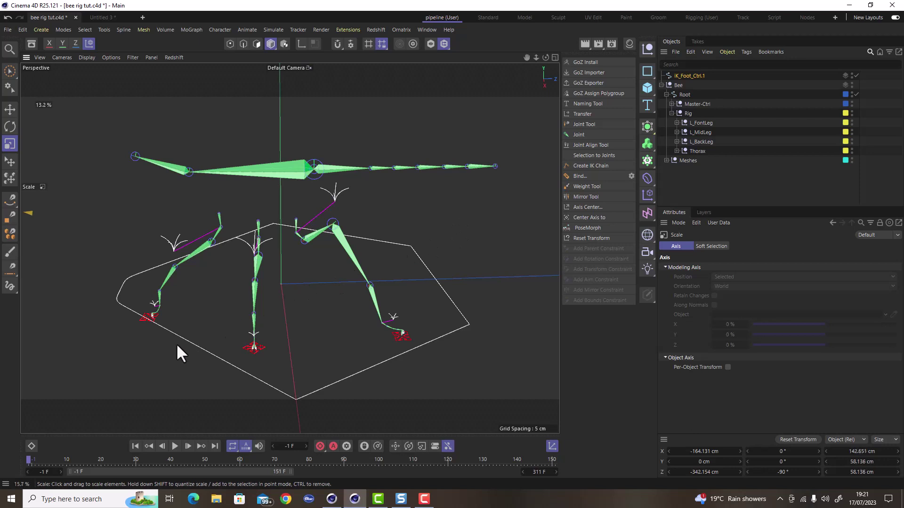
# - Set the arrow spline's X and Z positions to 0 cm to center it on the bee rig's origin
pyautogui.doubleClick(708, 452)
pyautogui.write('0')
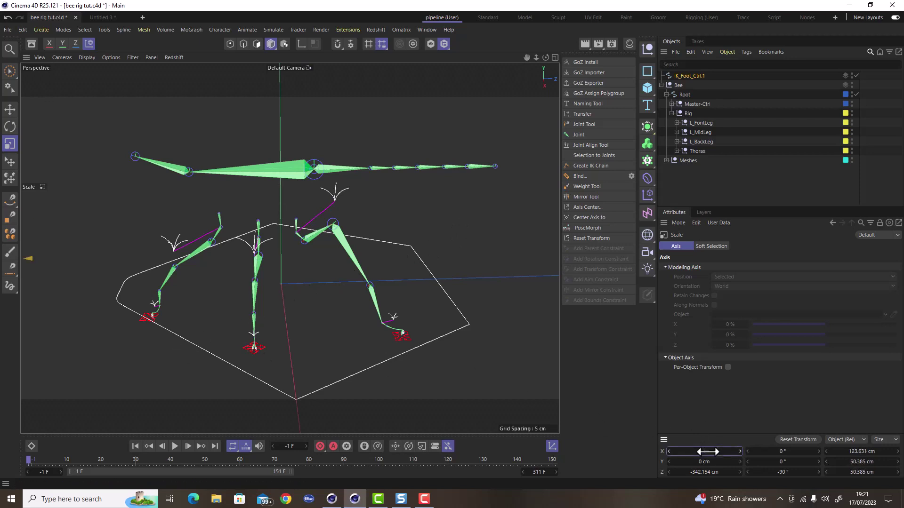
pyautogui.doubleClick(703, 472)
pyautogui.write('0')
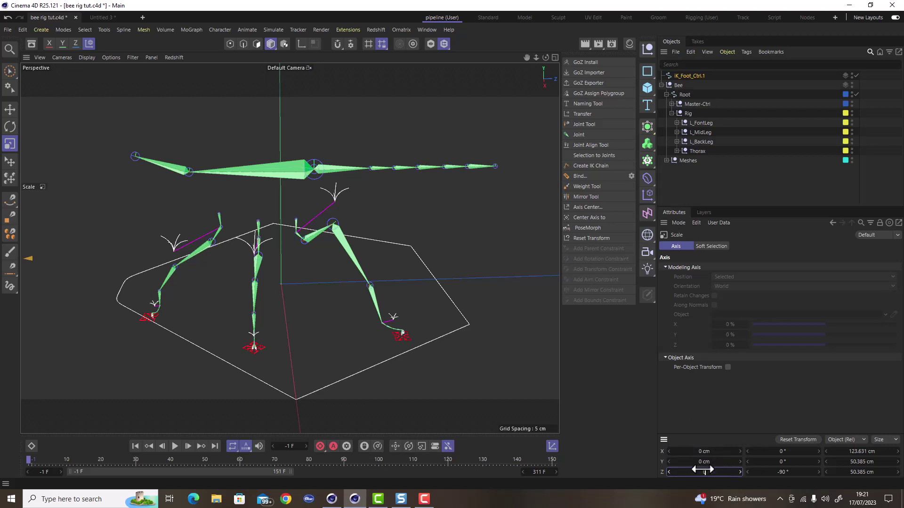
pyautogui.press('Return')
pyautogui.scroll(-10, 320, 269)
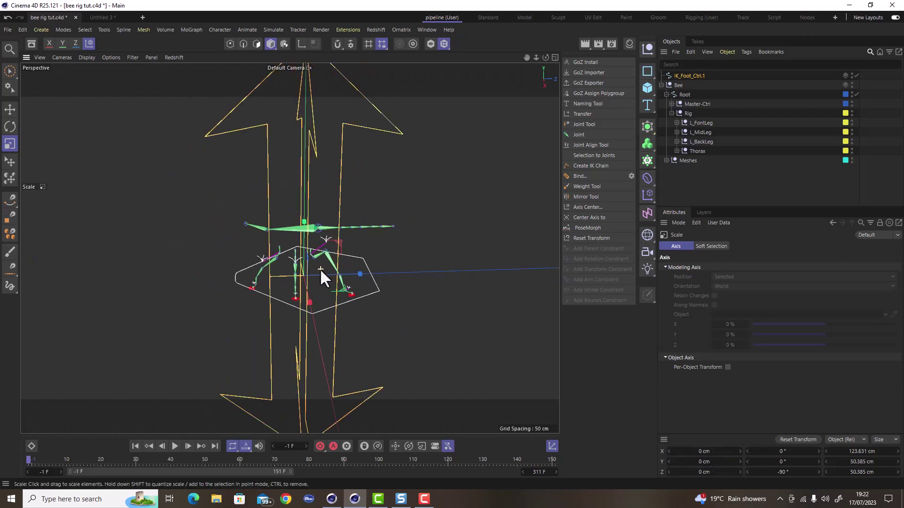
# - Scale the double-arrow control down to about 8.8 cm long and position it above the thorax joint, at about Y 25.3 cm, Z 3.6 cm
pyautogui.scroll(5, 320, 268)
pyautogui.moveTo(320, 268); pyautogui.dragTo(141, 381)
pyautogui.press('e')
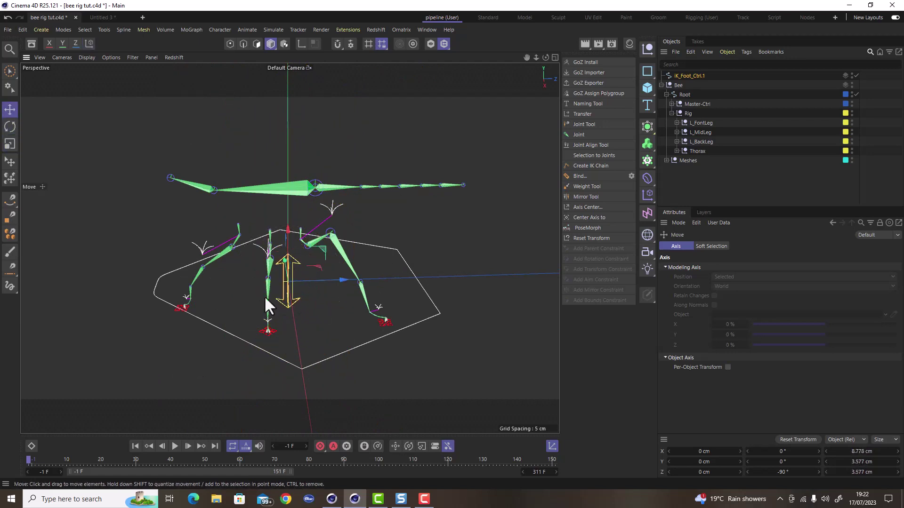
pyautogui.moveTo(286, 232); pyautogui.dragTo(311, 87)
pyautogui.moveTo(337, 136); pyautogui.dragTo(367, 134)
pyautogui.keyDown('alt'); pyautogui.moveTo(320, 151); pyautogui.dragTo(261, 153); pyautogui.keyUp('alt')
pyautogui.scroll(5, 338, 126)
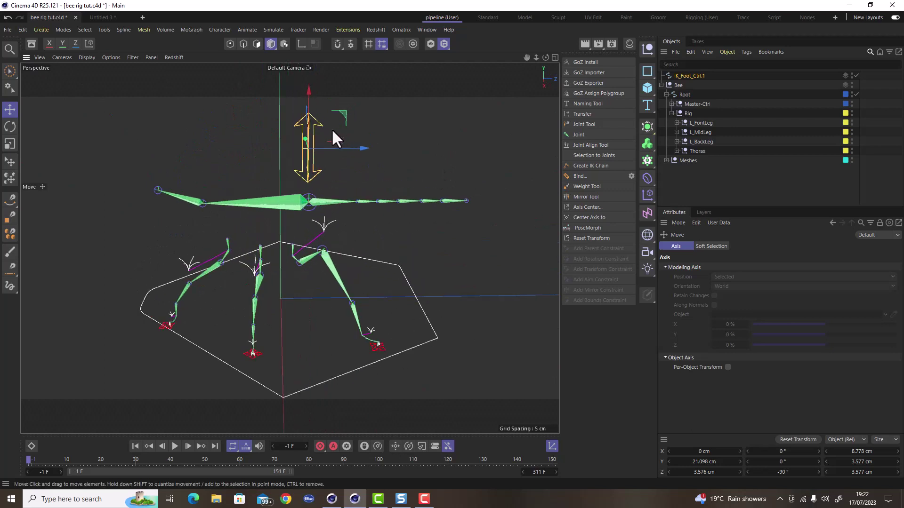
pyautogui.moveTo(299, 91); pyautogui.dragTo(302, 69)
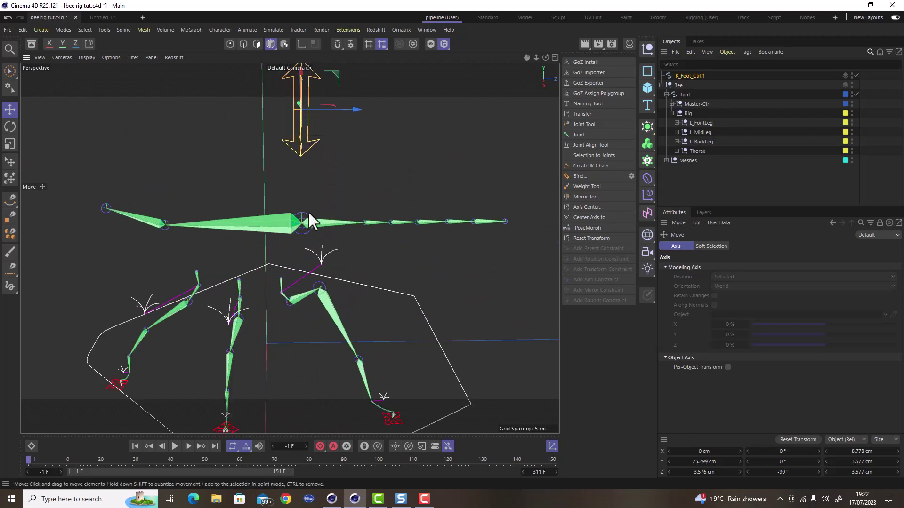
# - Show the Meshes layer, including the thorax mesh, and raise the double-arrow control to about Y 26.7 cm so it clears the body
pyautogui.scroll(-5, 308, 211)
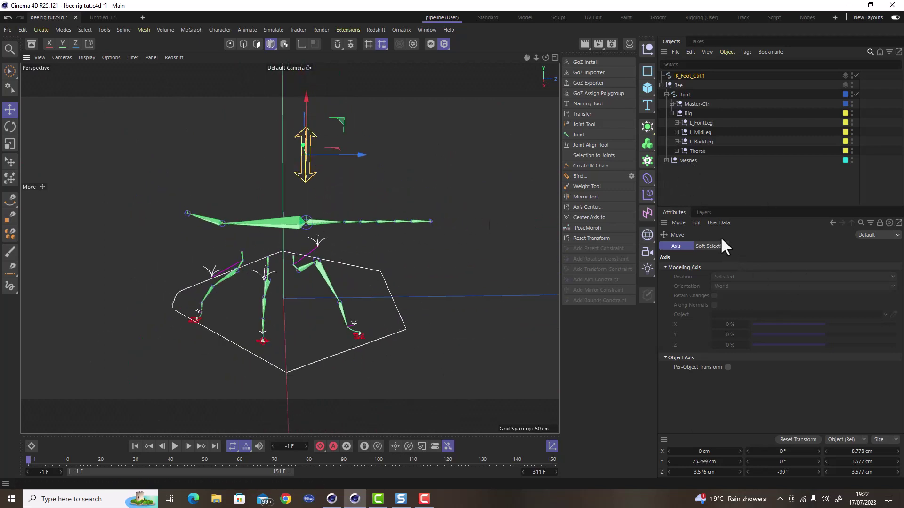
pyautogui.click(703, 212)
pyautogui.click(720, 267)
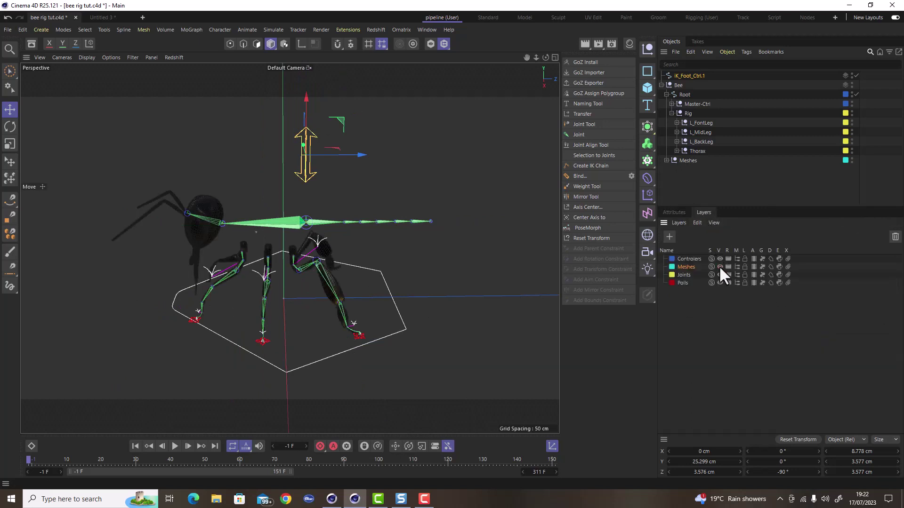
pyautogui.click(666, 160)
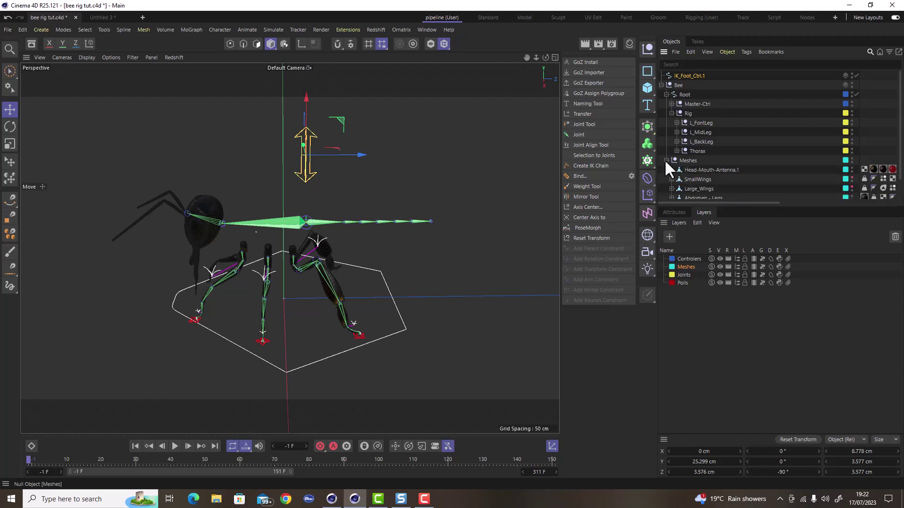
pyautogui.moveTo(709, 205); pyautogui.dragTo(709, 226)
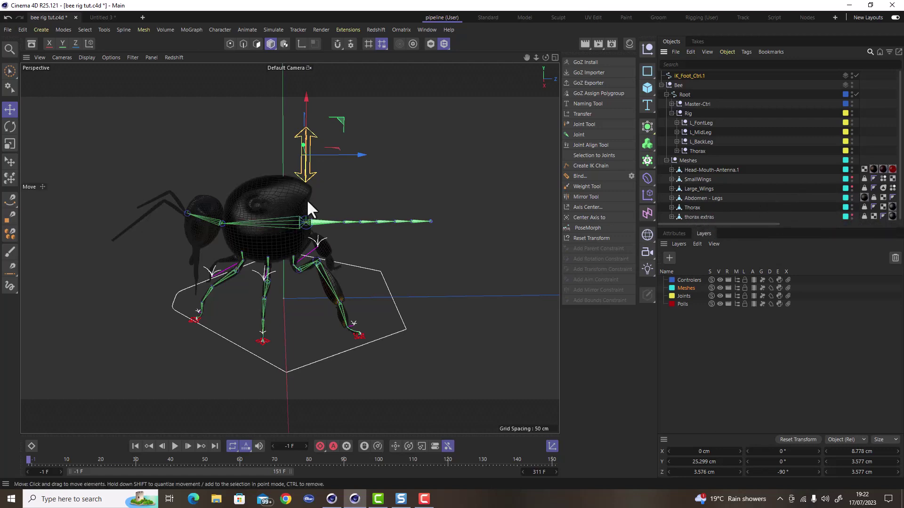
pyautogui.scroll(3, 304, 188)
pyautogui.scroll(3, 300, 177)
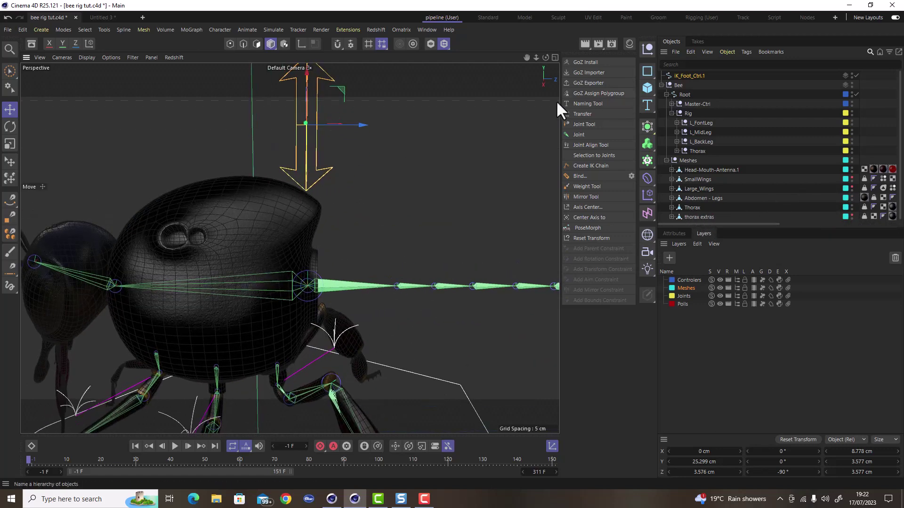
pyautogui.moveTo(313, 129); pyautogui.dragTo(296, 183)
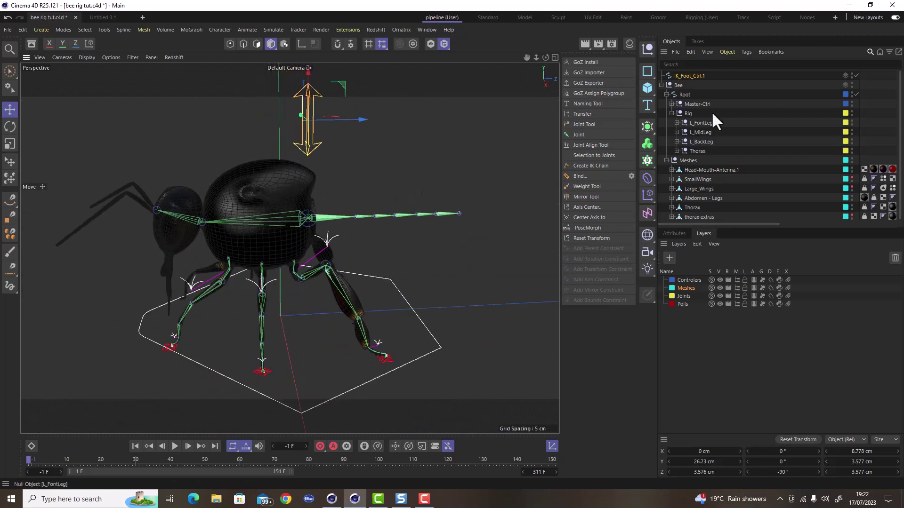
# - Hide the Meshes layer so only the rig and controls are displayed
pyautogui.click(719, 288)
pyautogui.scroll(-3, 359, 234)
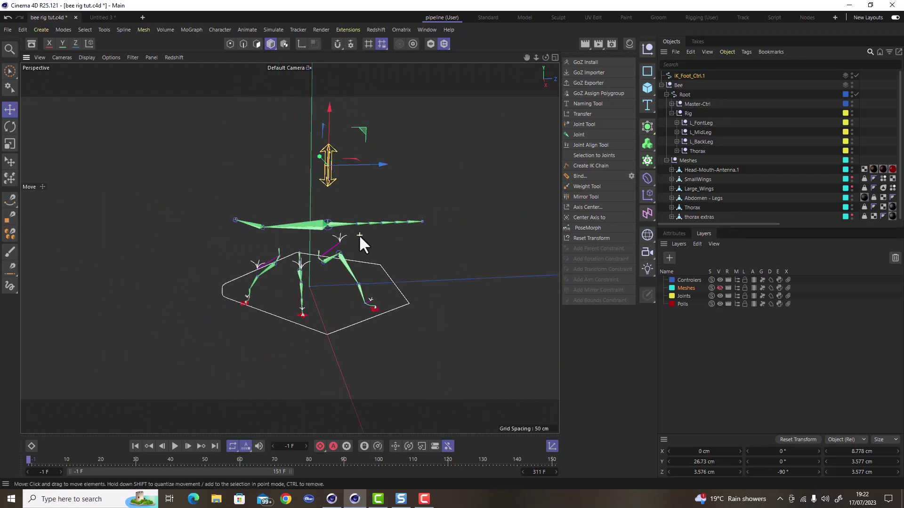
pyautogui.hotkey('ctrl', 's')
# - Enable axis editing and lower only the double-arrow control's axis to just above the thorax joint, at about Y 16.1 cm
pyautogui.scroll(5, 330, 179)
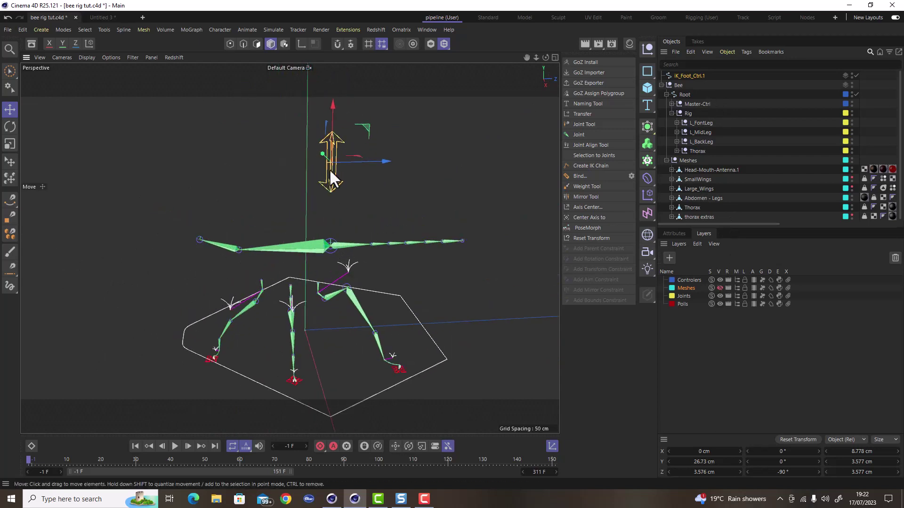
pyautogui.scroll(-2, 307, 182)
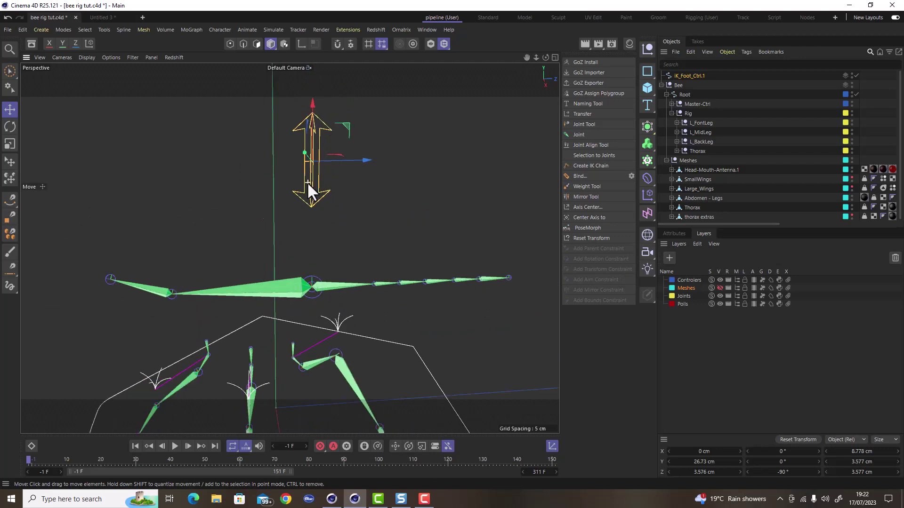
pyautogui.scroll(-1, 316, 218)
pyautogui.scroll(-2, 316, 218)
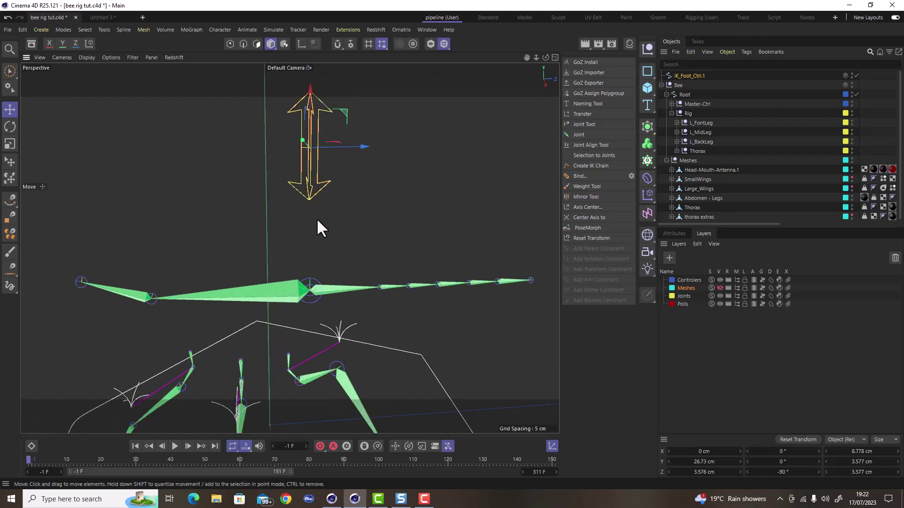
pyautogui.keyDown('alt'); pyautogui.moveTo(316, 219); pyautogui.dragTo(351, 212); pyautogui.keyUp('alt')
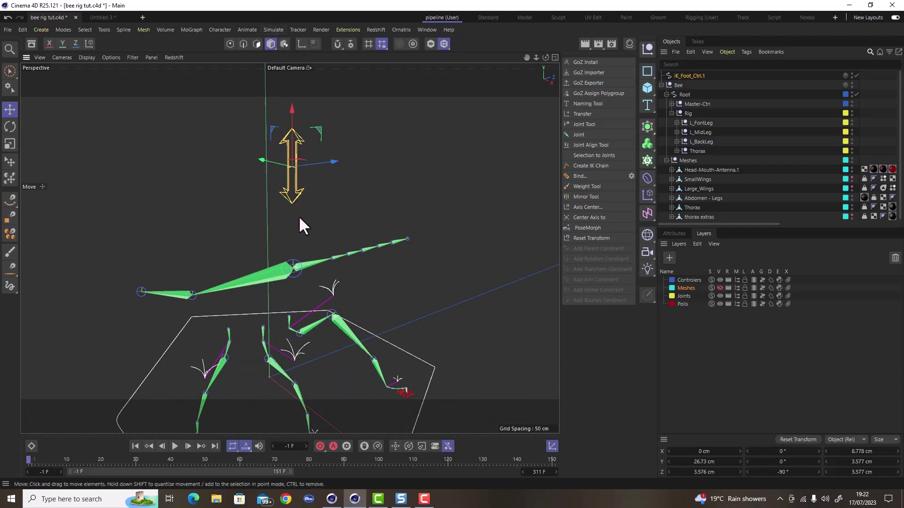
pyautogui.click(301, 43)
pyautogui.keyDown('alt'); pyautogui.moveTo(304, 185); pyautogui.dragTo(232, 197); pyautogui.keyUp('alt')
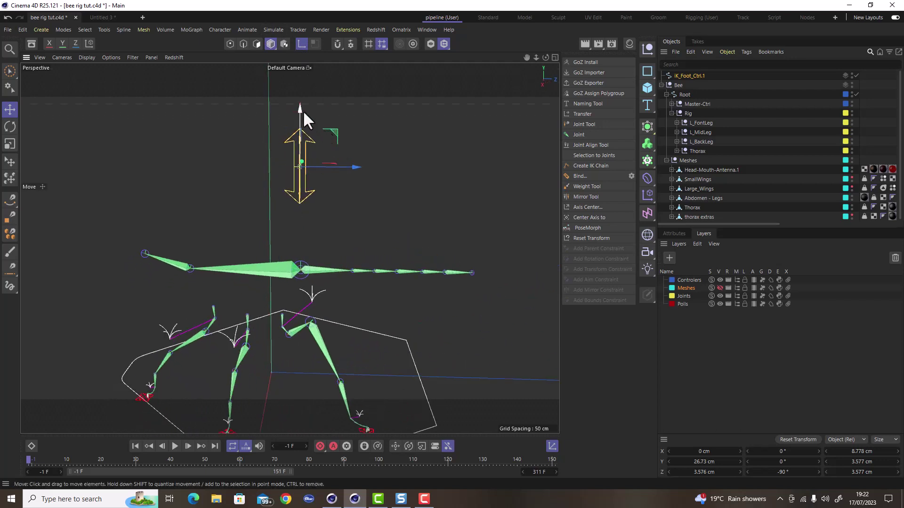
pyautogui.moveTo(303, 110)
pyautogui.mouseDown()
pyautogui.moveTo(300, 214)
pyautogui.moveTo(304, 194)
pyautogui.mouseUp()
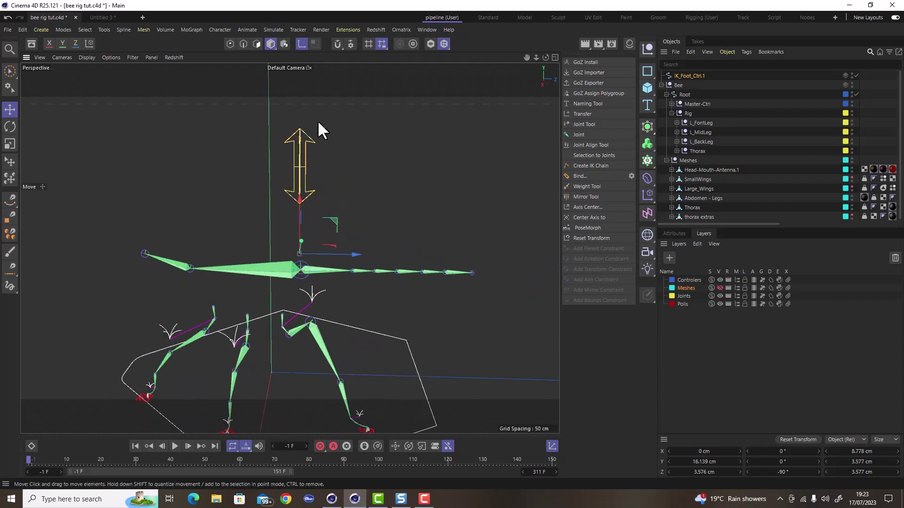
# - Turn on snapping and align the control's axis with the thorax joint, at about Y 14.1 cm, Z 3.7 cm
pyautogui.click(337, 44)
pyautogui.scroll(5, 301, 271)
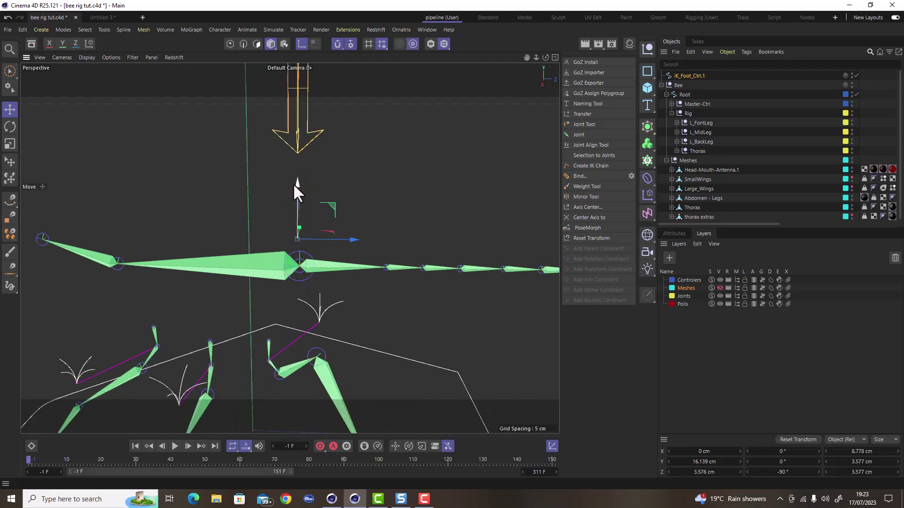
pyautogui.moveTo(299, 188); pyautogui.dragTo(306, 208)
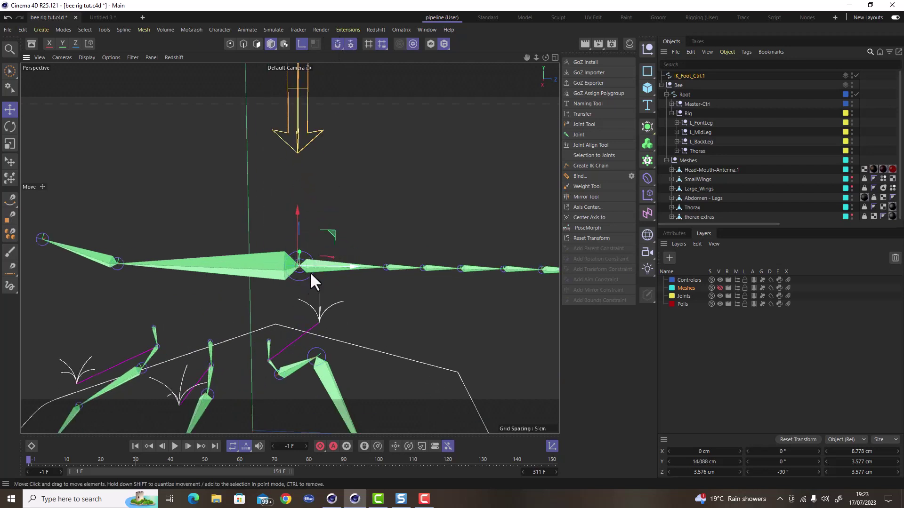
pyautogui.scroll(8, 297, 263)
pyautogui.moveTo(347, 267); pyautogui.dragTo(427, 330)
pyautogui.scroll(3, 312, 266)
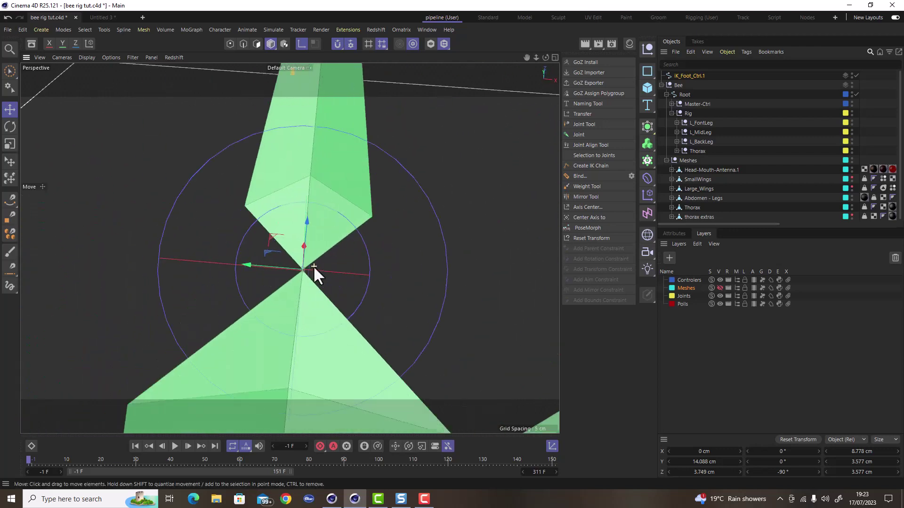
# - Refine the control's axis height to Y 14.067 cm at the joint origin and turn off axis editing
pyautogui.scroll(3, 312, 265)
pyautogui.keyDown('alt'); pyautogui.moveTo(289, 277); pyautogui.dragTo(292, 211); pyautogui.keyUp('alt')
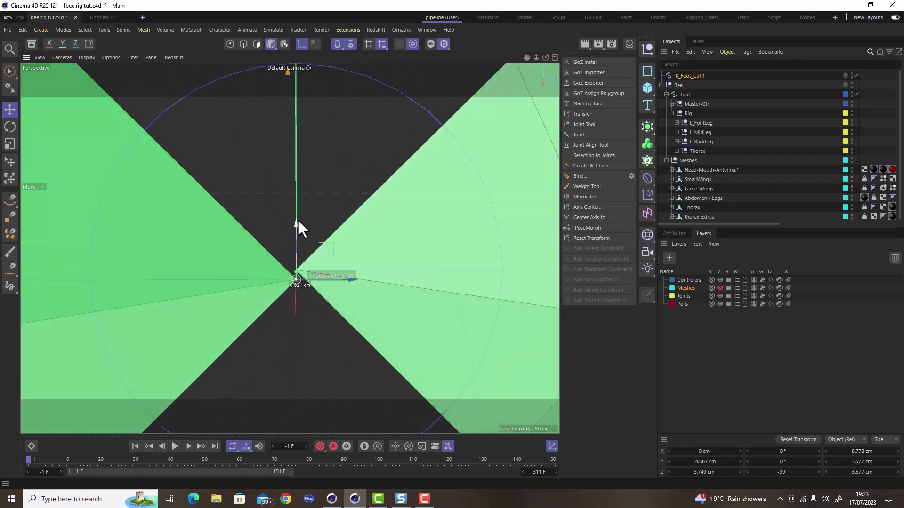
pyautogui.scroll(-5, 297, 219)
pyautogui.scroll(-3, 297, 219)
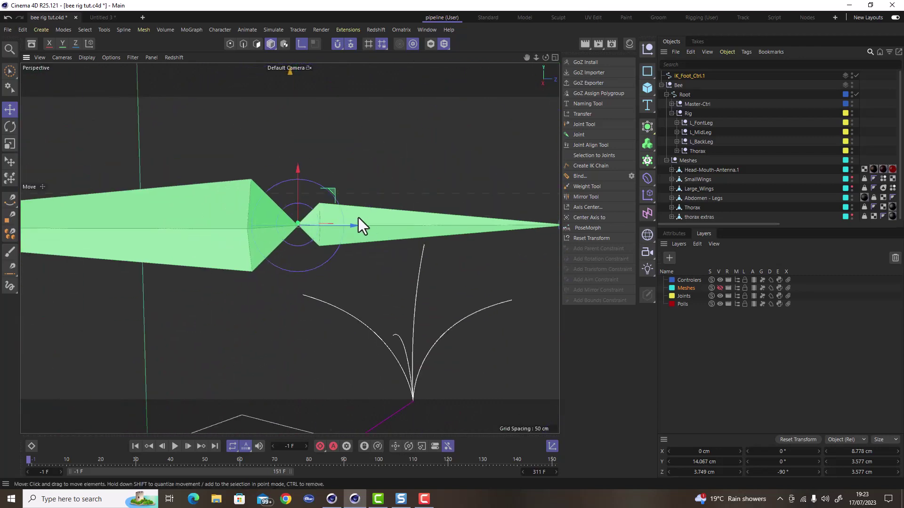
pyautogui.scroll(-4, 400, 220)
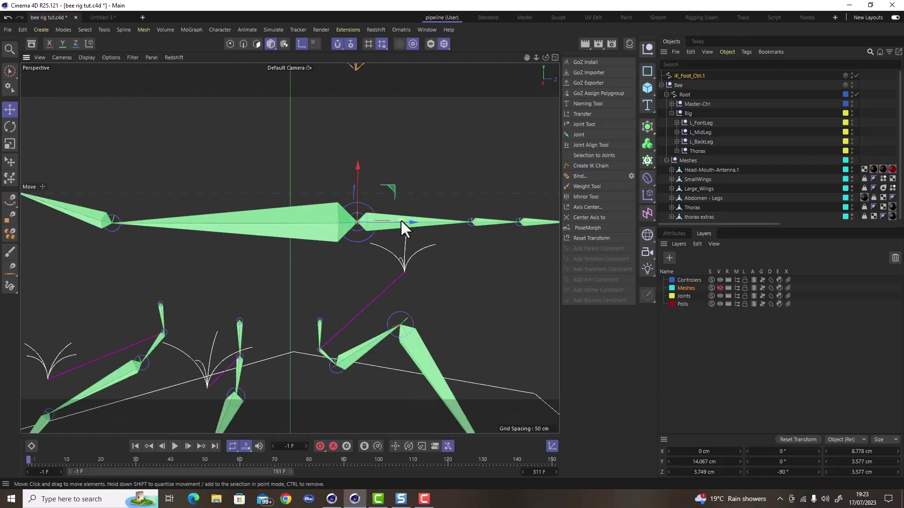
pyautogui.scroll(2, 411, 219)
pyautogui.click(301, 44)
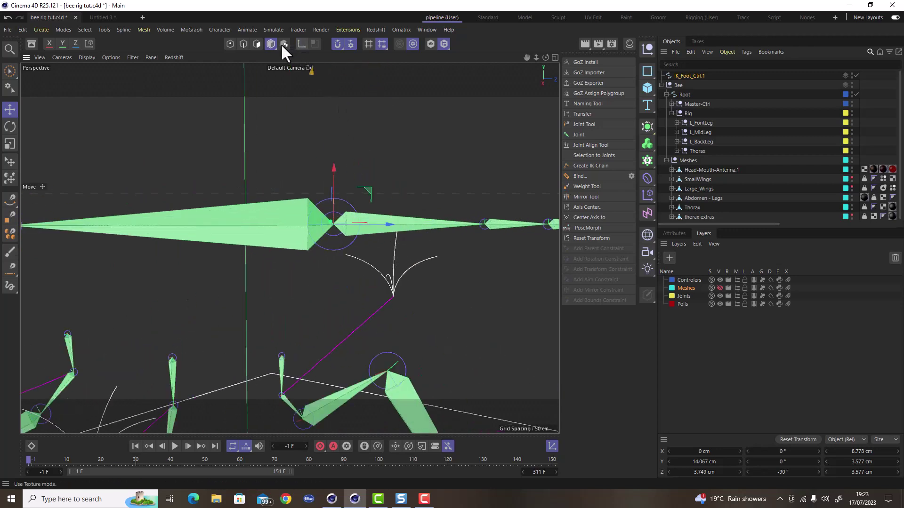
# - Select the thorax joint where it meets the abdomen chain and reveal it in the object hierarchy
pyautogui.click(416, 255)
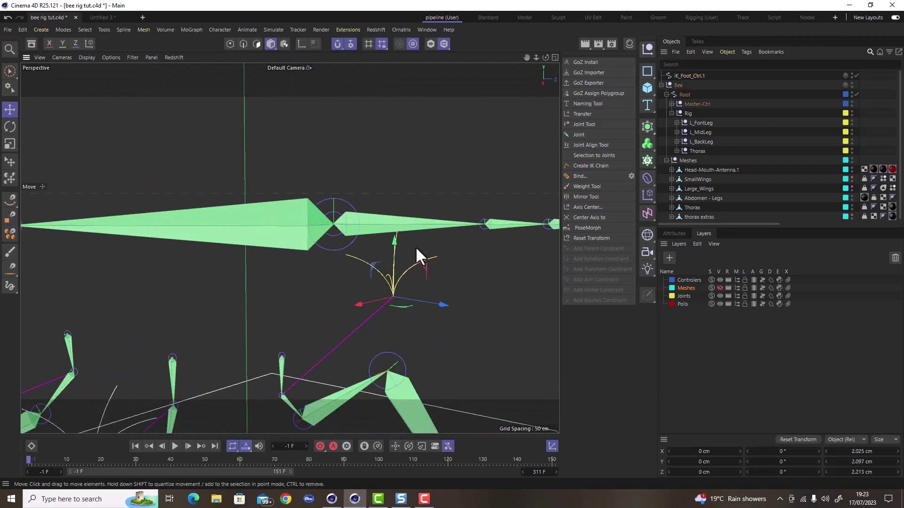
pyautogui.click(408, 221)
pyautogui.scroll(5, 311, 231)
pyautogui.scroll(4, 307, 231)
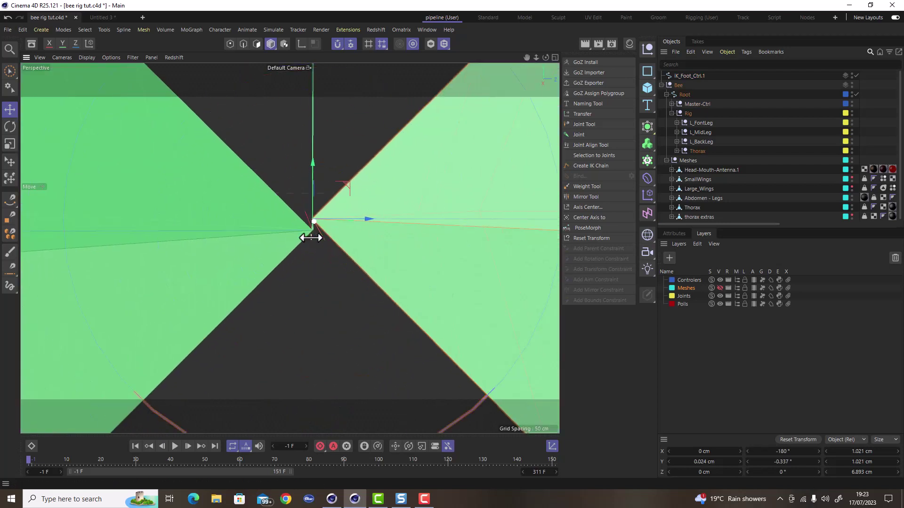
pyautogui.scroll(2, 318, 163)
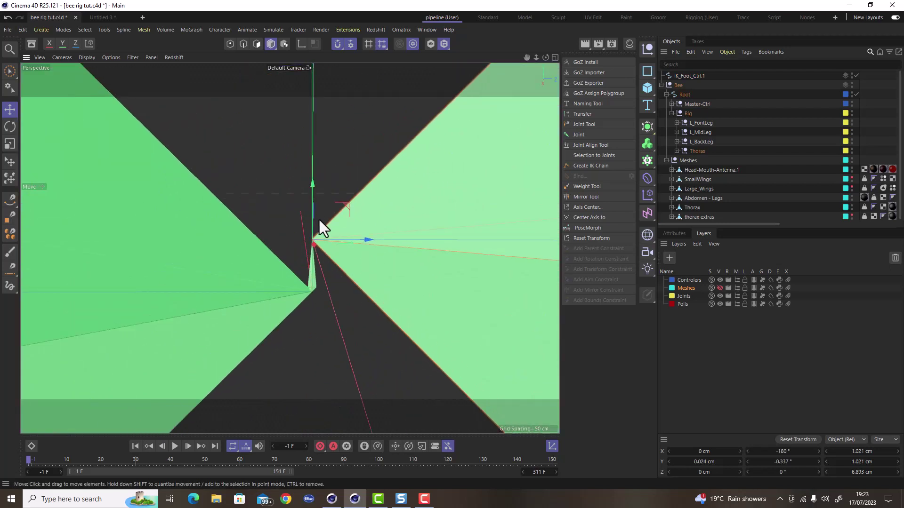
pyautogui.click(311, 280)
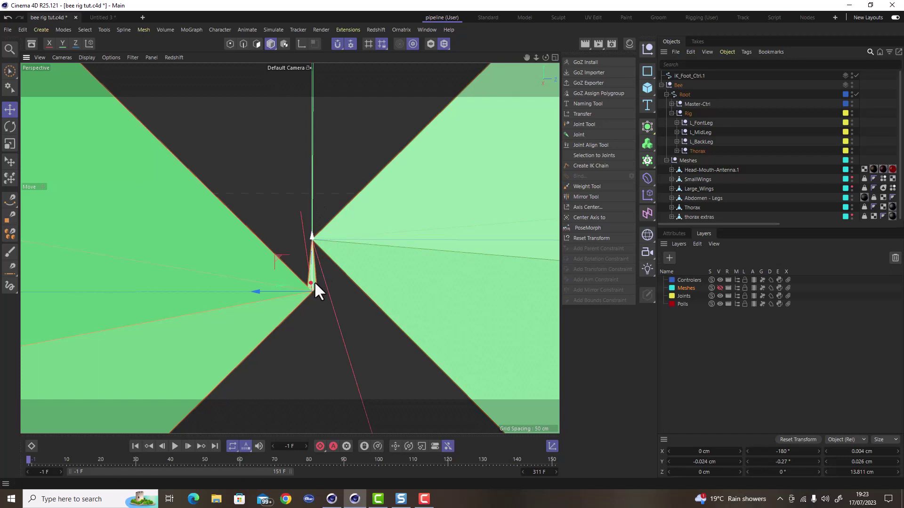
pyautogui.press('s')
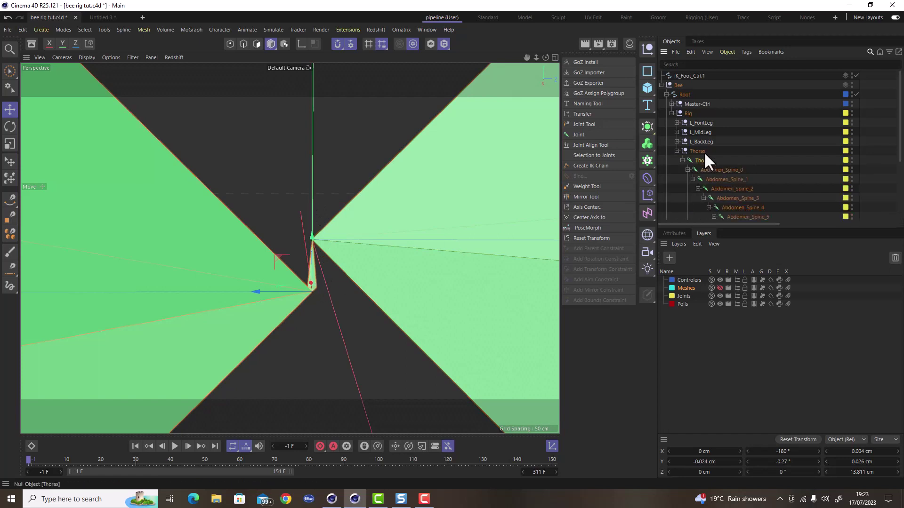
pyautogui.scroll(-2, 704, 151)
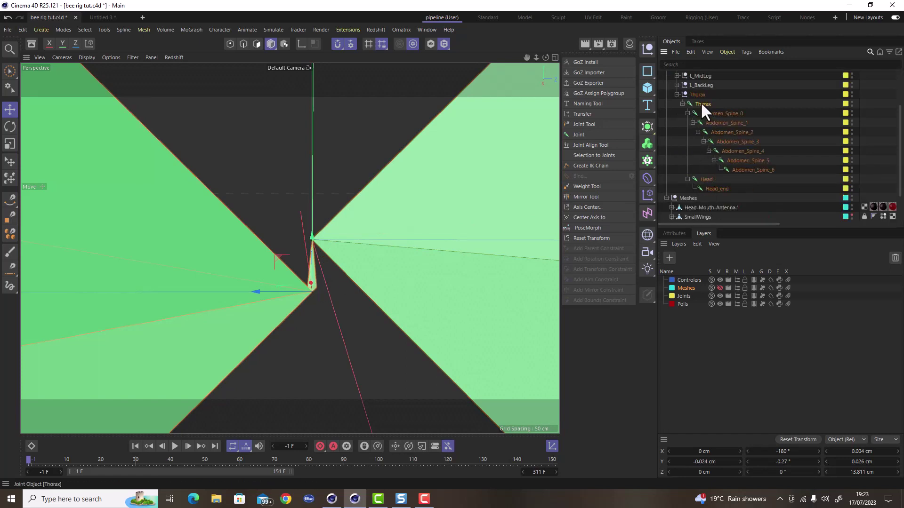
# - Move the Abdomen_Spine_0 joint down to coincide with the origin of the Thorax joint, closing the small gap between them
pyautogui.click(708, 113)
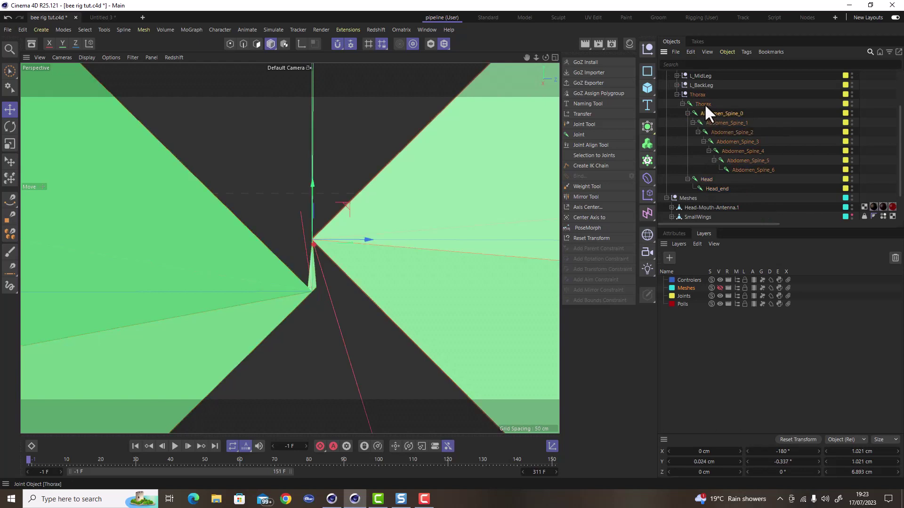
pyautogui.click(704, 104)
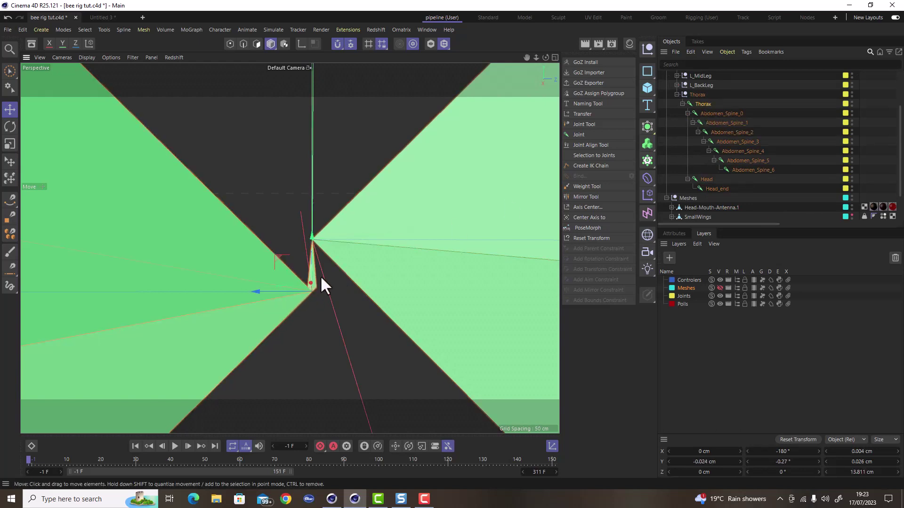
pyautogui.scroll(5, 320, 275)
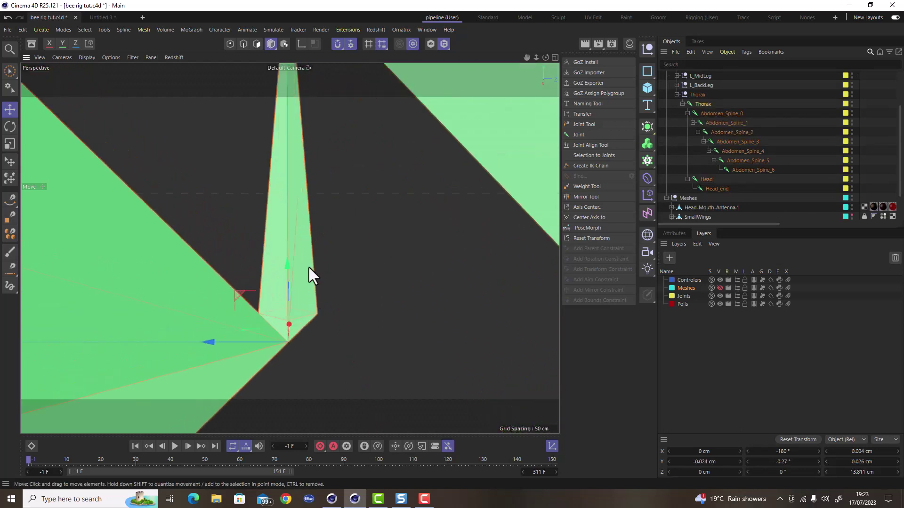
pyautogui.scroll(-4, 309, 267)
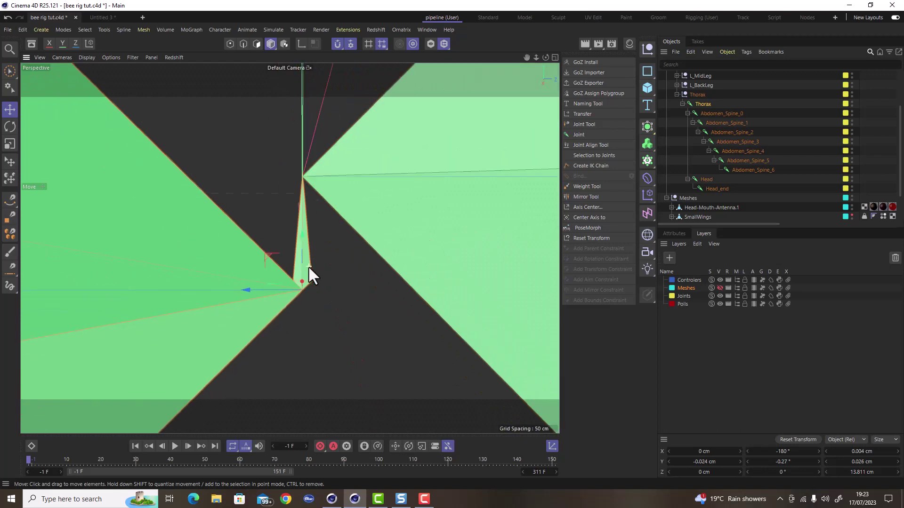
pyautogui.click(711, 113)
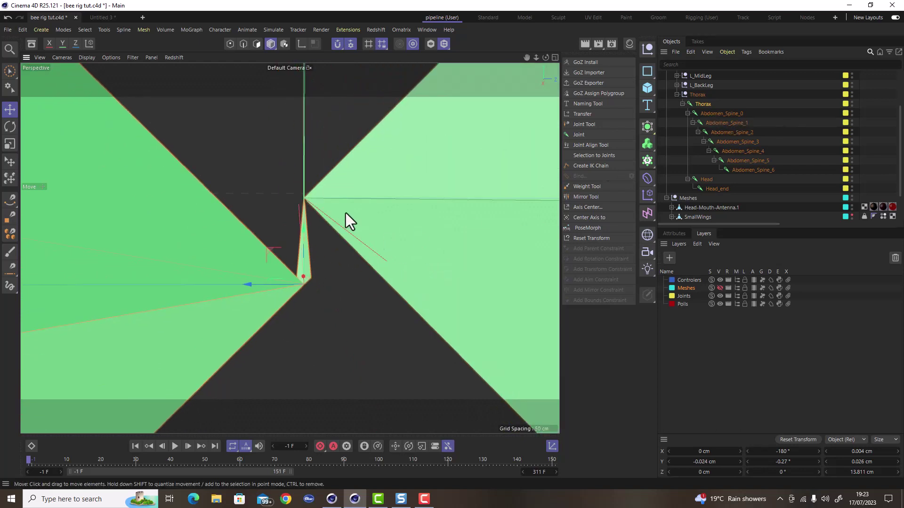
pyautogui.moveTo(304, 139); pyautogui.dragTo(296, 226)
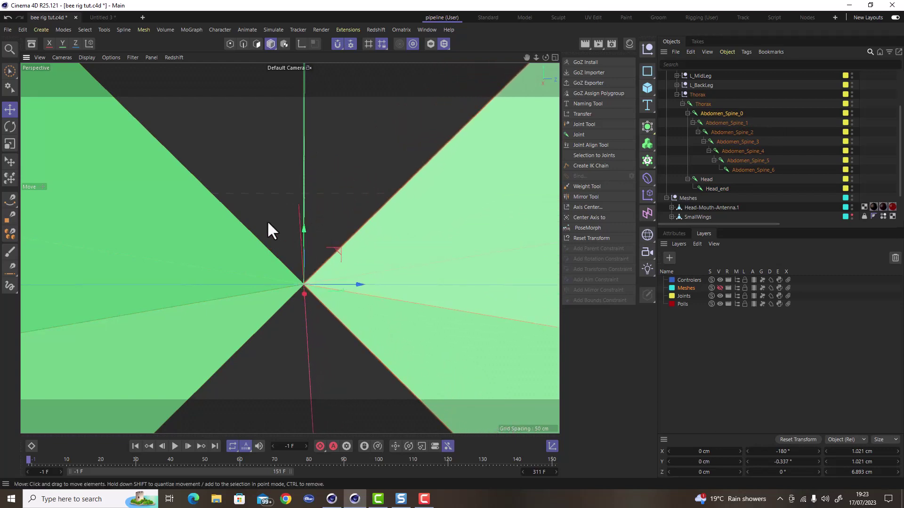
# - Inspect the junction between the Thorax and Abdomen_Spine_0 joints from close up and from farther away
pyautogui.scroll(-10, 269, 223)
pyautogui.scroll(-10, 287, 241)
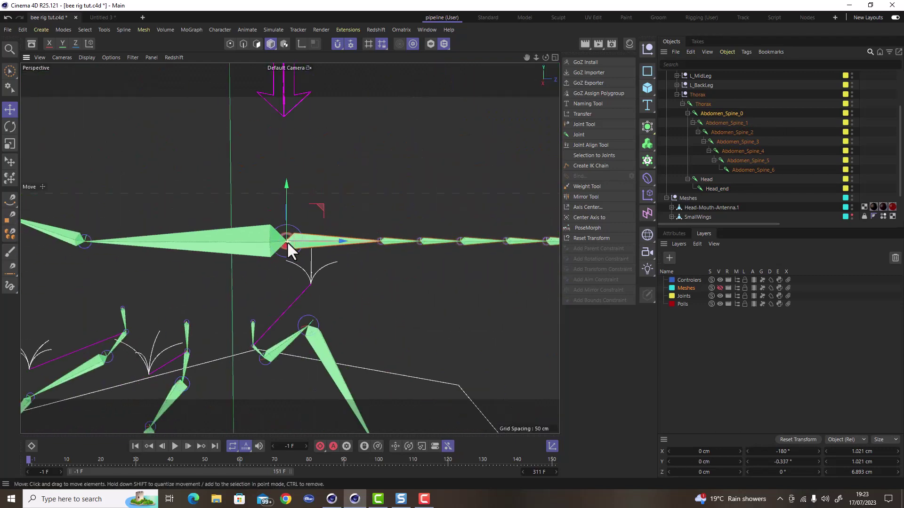
pyautogui.scroll(10, 287, 241)
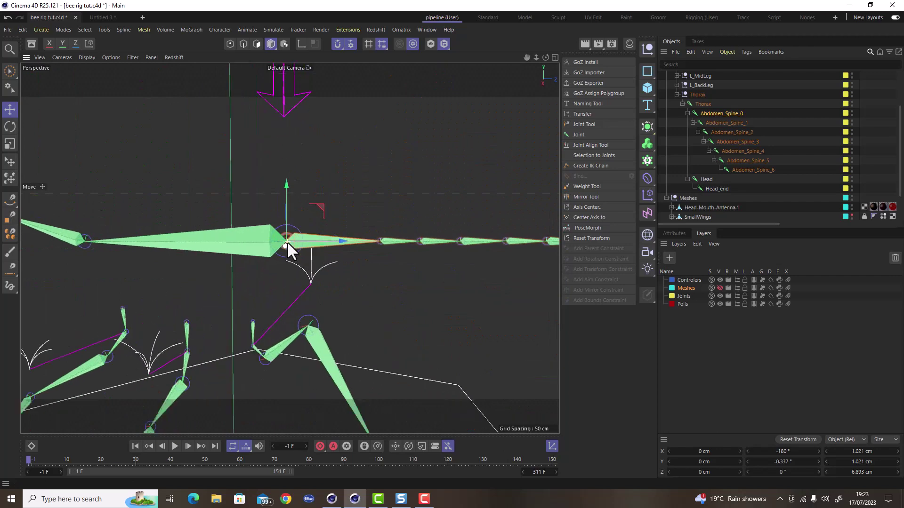
pyautogui.scroll(6, 287, 241)
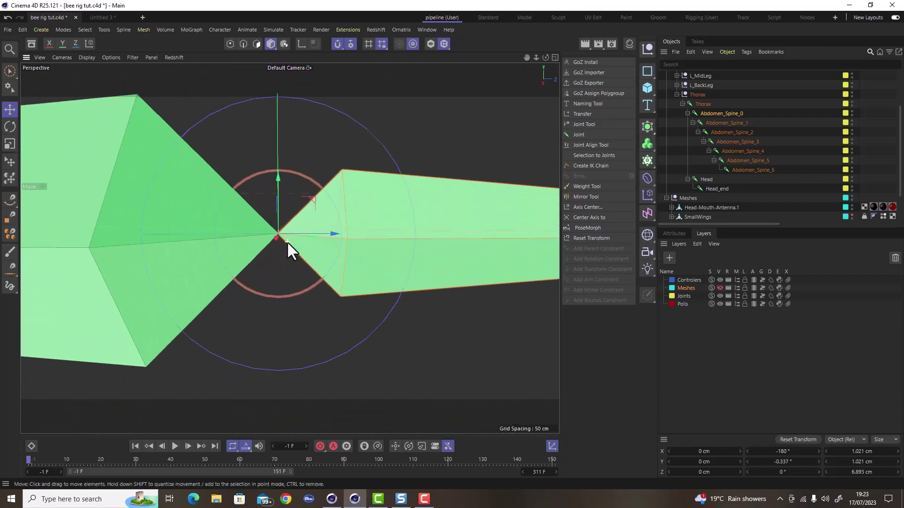
pyautogui.scroll(-7, 286, 241)
pyautogui.scroll(-2, 287, 241)
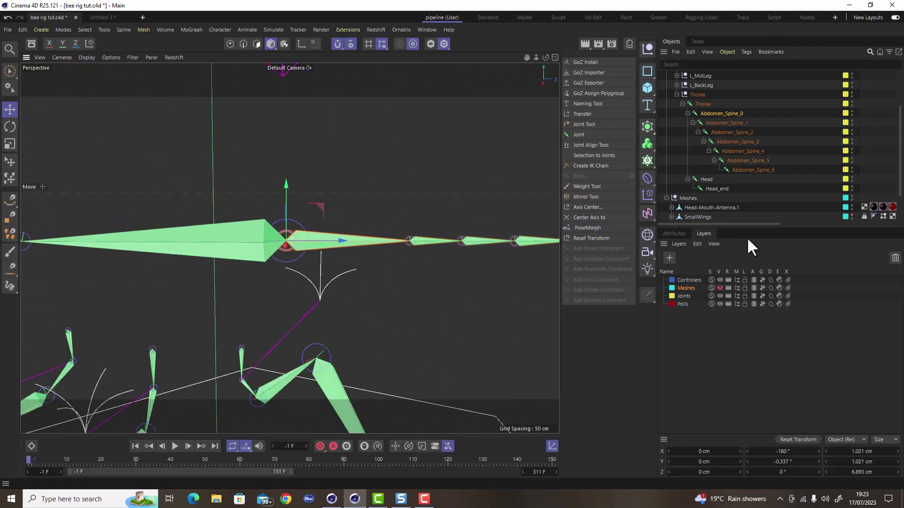
# - Show the Meshes layer in the viewport and unhide all polygons of the Abdomen - Legs mesh
pyautogui.click(720, 288)
pyautogui.scroll(-2, 314, 243)
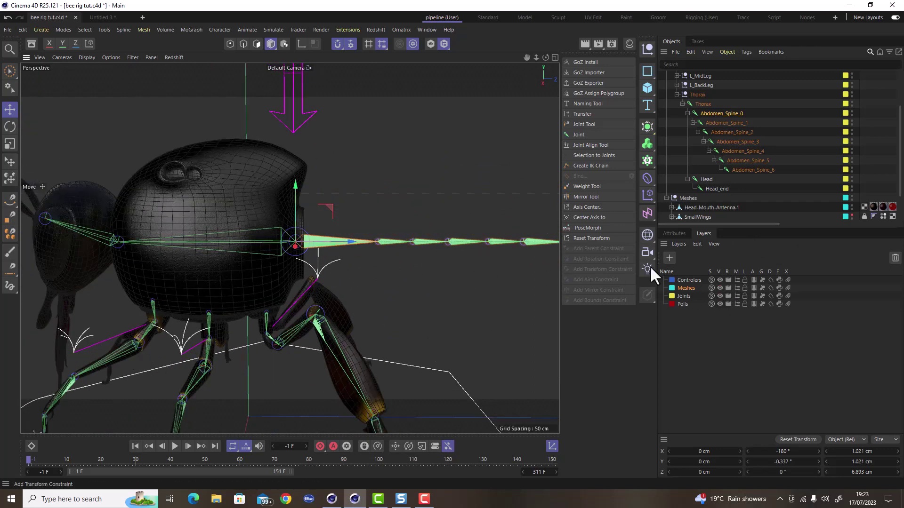
pyautogui.scroll(-2, 739, 197)
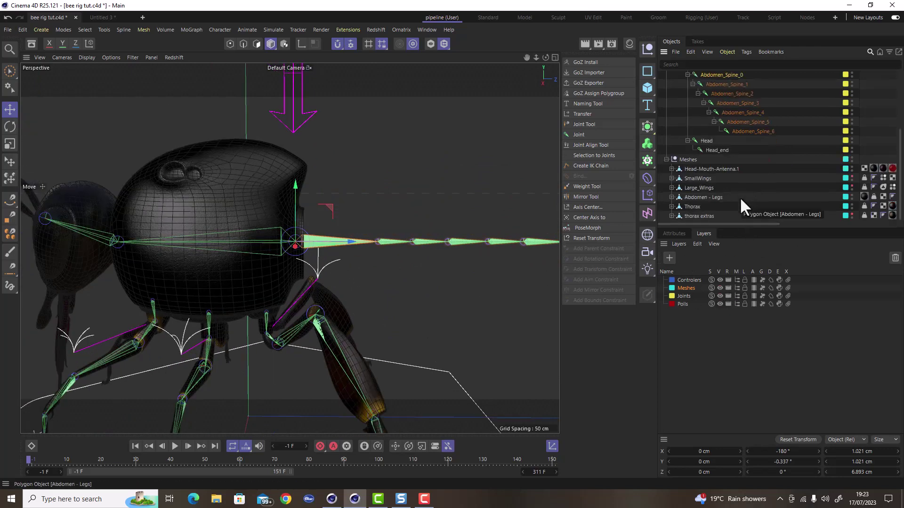
pyautogui.click(691, 196)
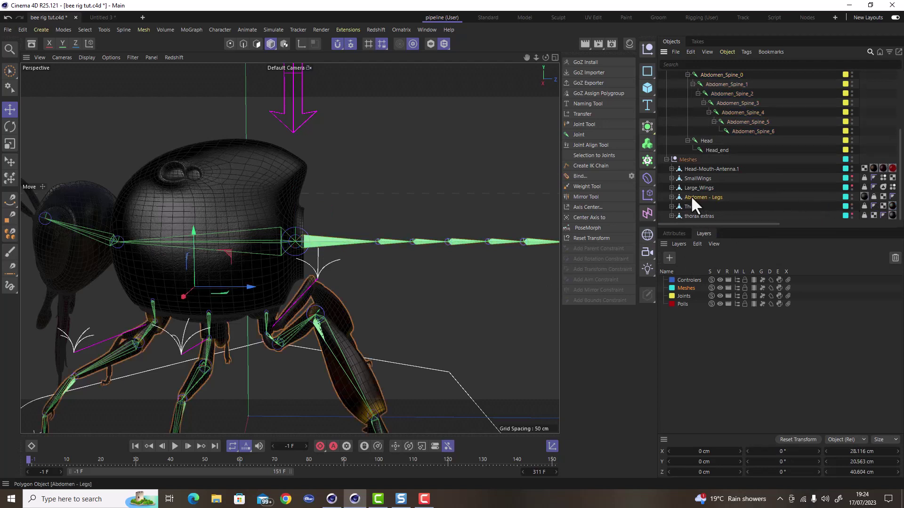
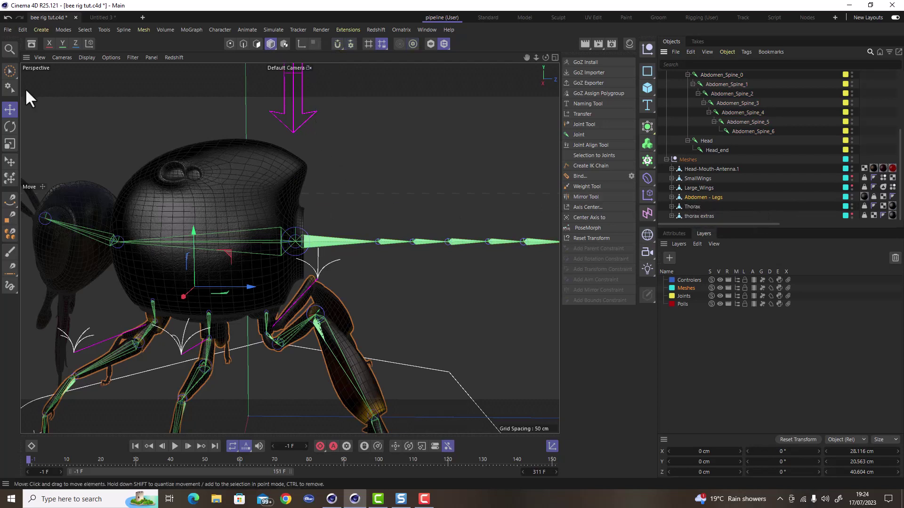
pyautogui.click(256, 44)
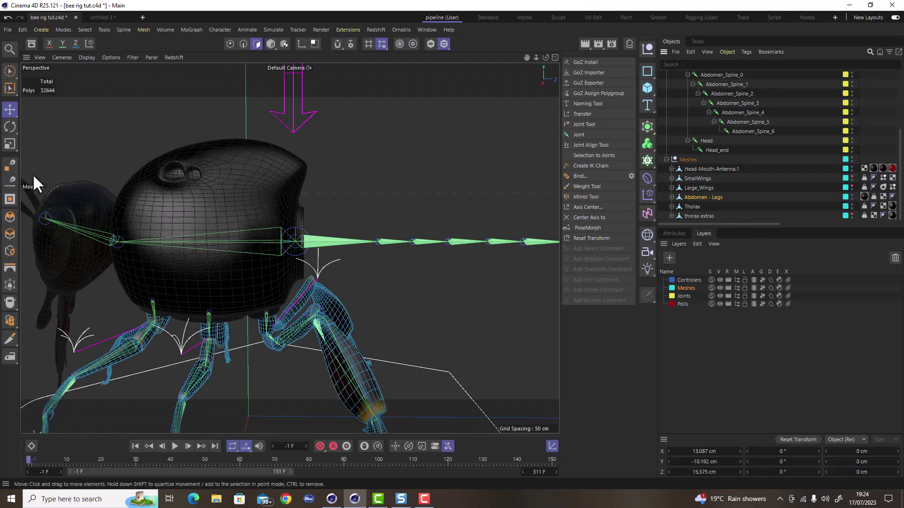
pyautogui.click(82, 29)
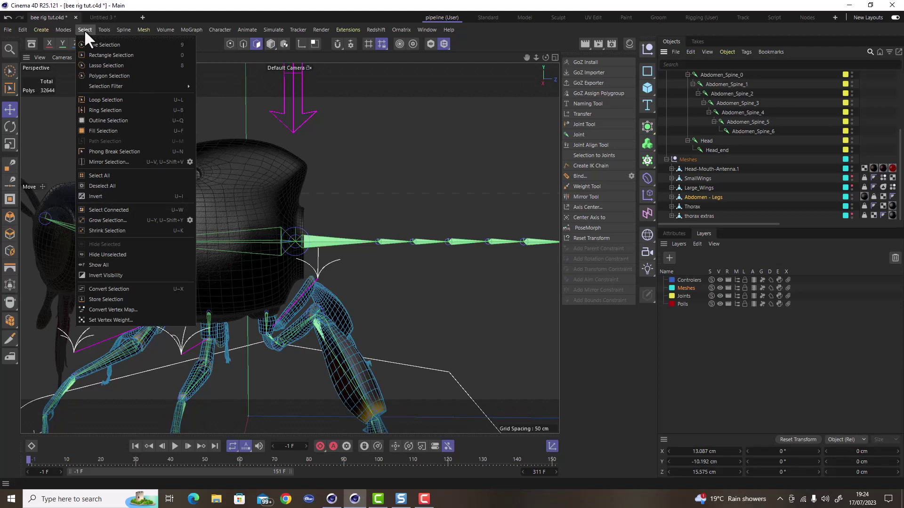
pyautogui.click(132, 266)
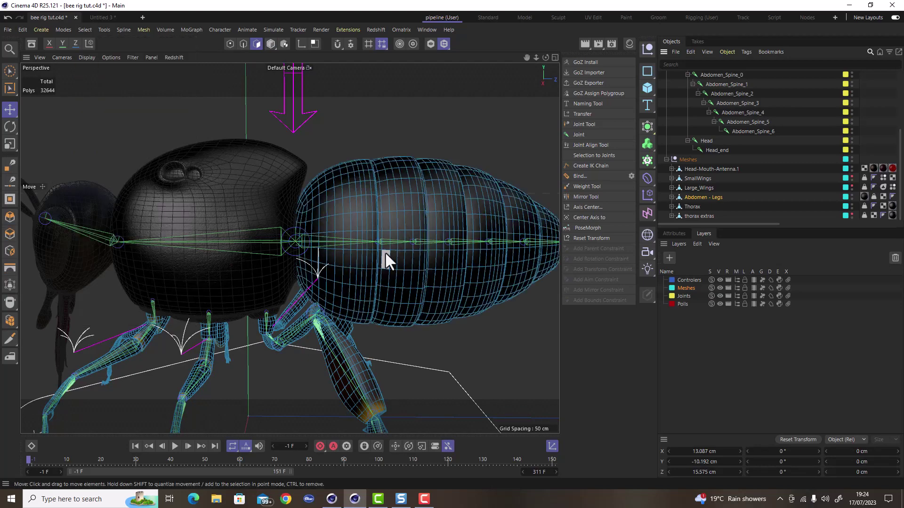
# - Examine how the abdomen mesh sits around the spine joint chain in the perspective and left views
pyautogui.keyDown('alt'); pyautogui.moveTo(385, 252); pyautogui.dragTo(401, 262, button='right'); pyautogui.keyUp('alt')
pyautogui.keyDown('alt'); pyautogui.moveTo(387, 259); pyautogui.dragTo(374, 238); pyautogui.keyUp('alt')
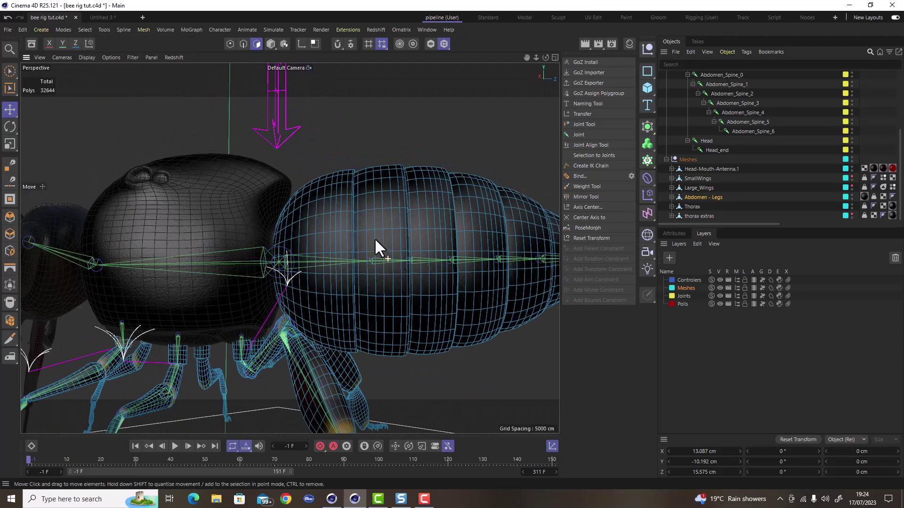
pyautogui.scroll(-5, 374, 238)
pyautogui.click(555, 58)
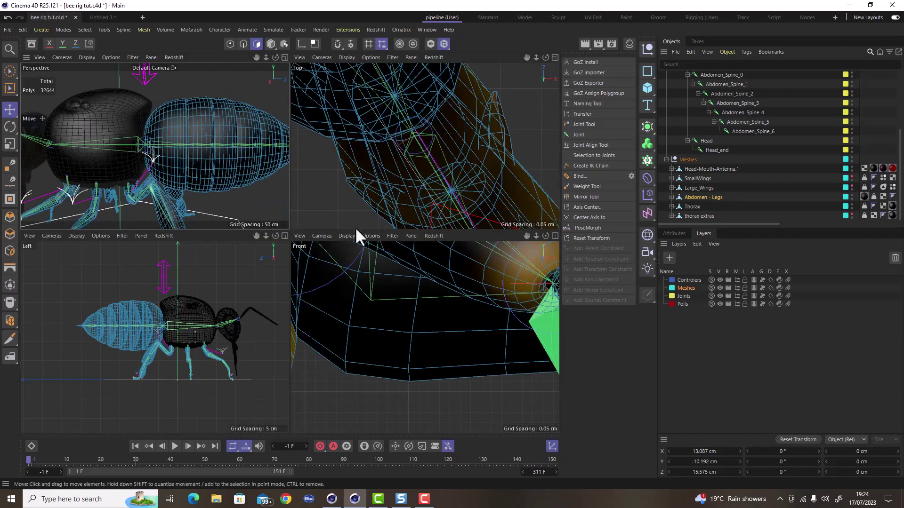
pyautogui.scroll(10, 97, 317)
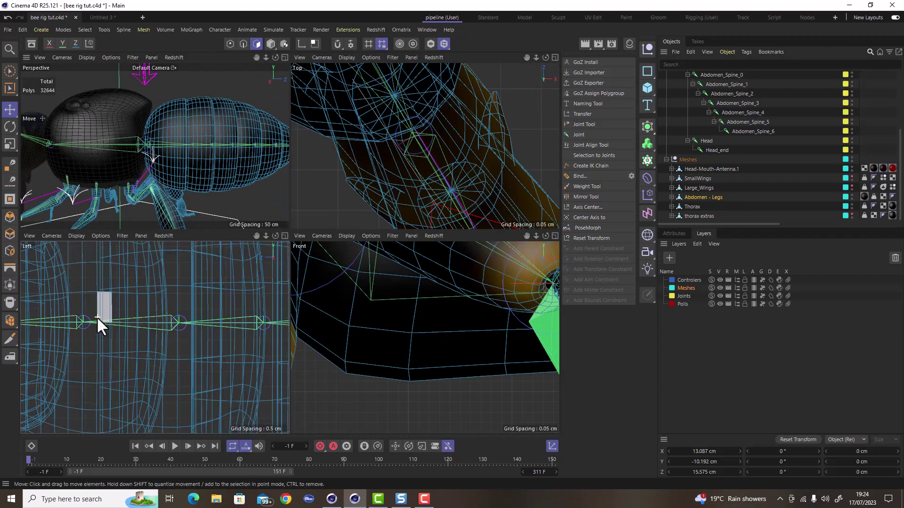
pyautogui.scroll(-10, 97, 316)
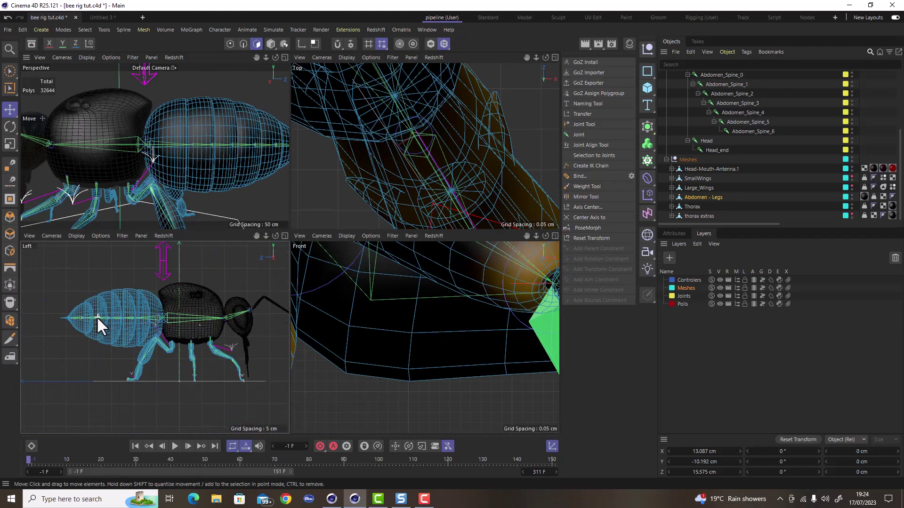
pyautogui.click(284, 57)
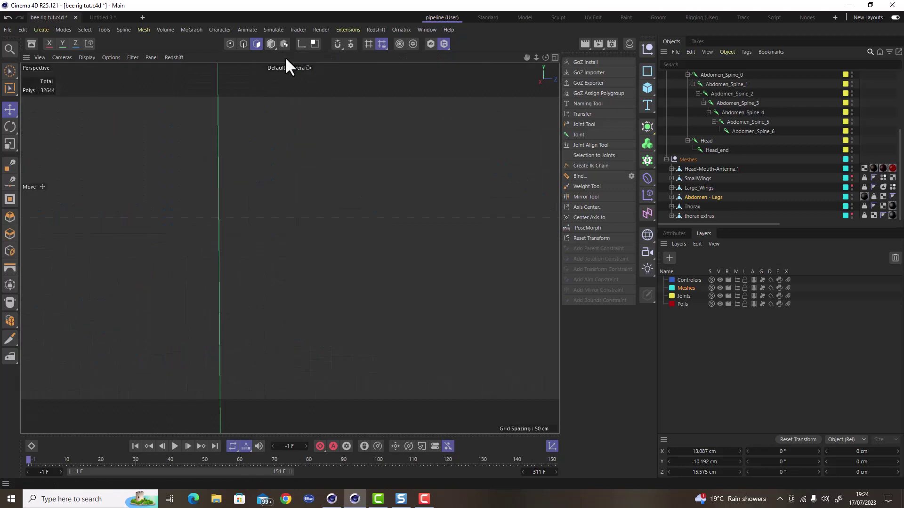
# - Hide the Meshes layer again and switch from polygon editing back to model mode
pyautogui.click(720, 287)
pyautogui.scroll(10, 349, 261)
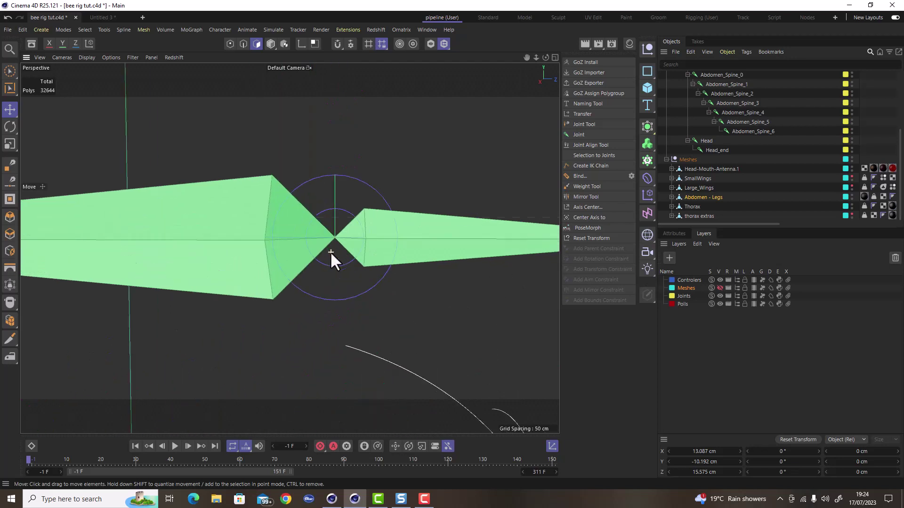
pyautogui.scroll(4, 359, 240)
pyautogui.scroll(5, 699, 156)
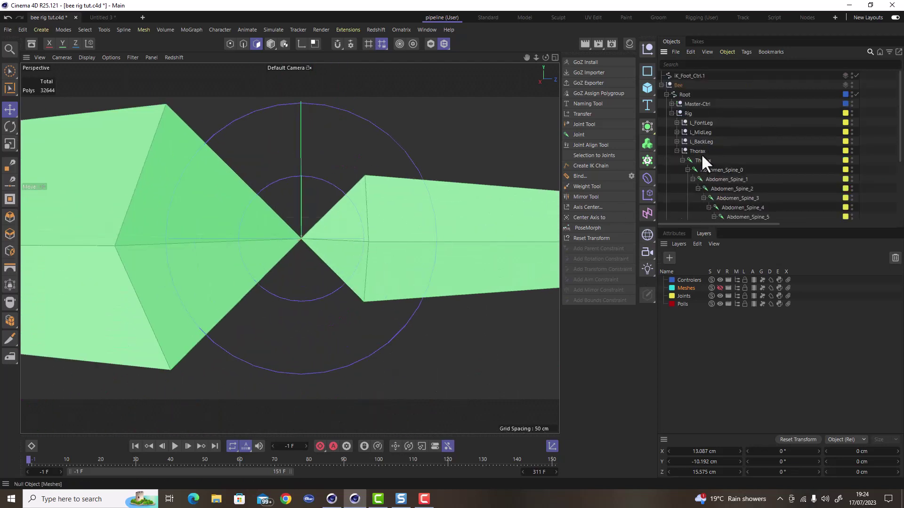
pyautogui.click(271, 43)
# - Try moving the Abdomen_Spine_0 joint up from the Thorax joint's origin, and undo the move
pyautogui.click(195, 192)
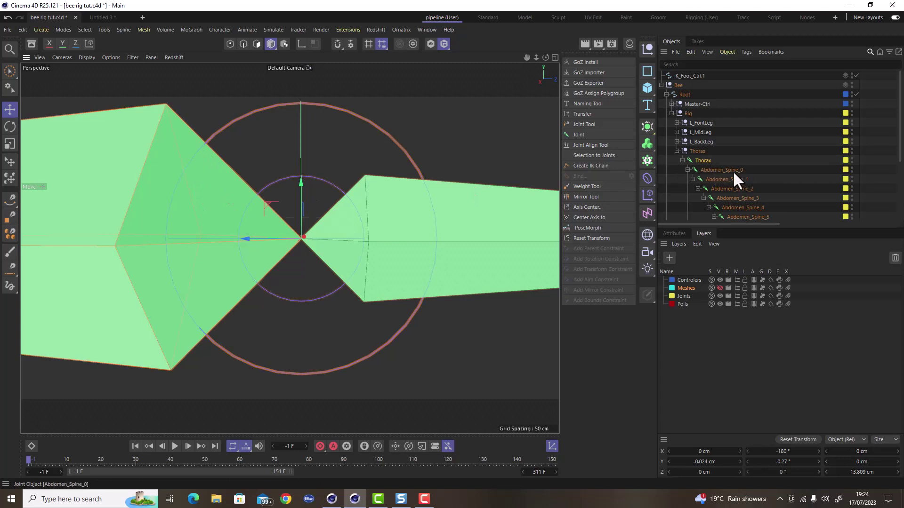
pyautogui.click(713, 170)
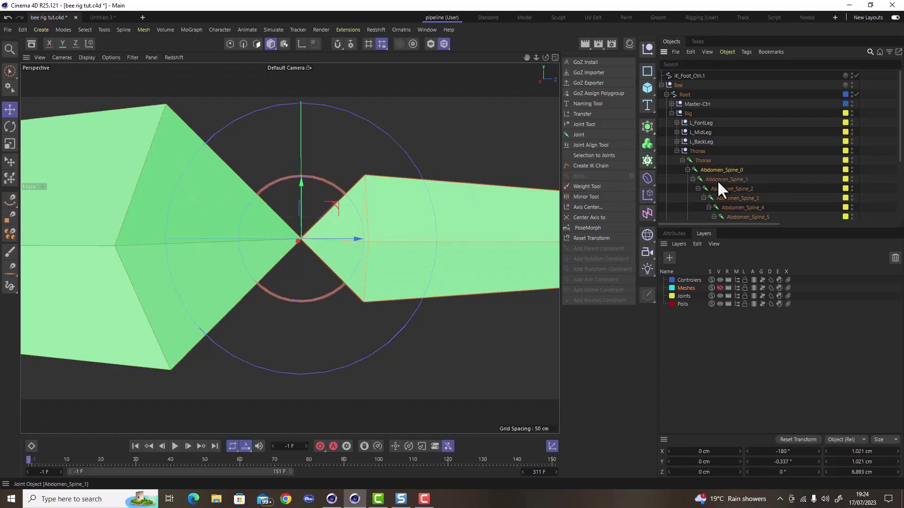
pyautogui.scroll(-4, 311, 219)
pyautogui.scroll(-2, 312, 219)
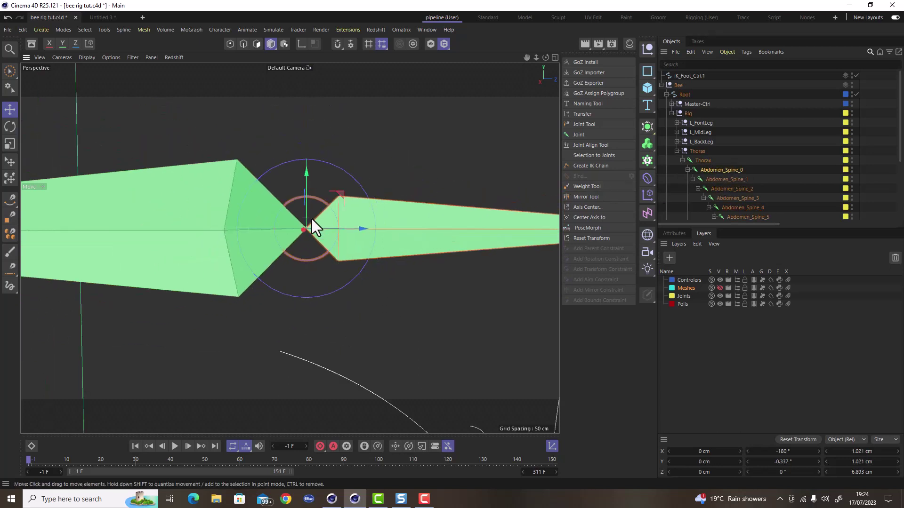
pyautogui.moveTo(311, 219); pyautogui.dragTo(318, 103)
pyautogui.hotkey('ctrl', 'z')
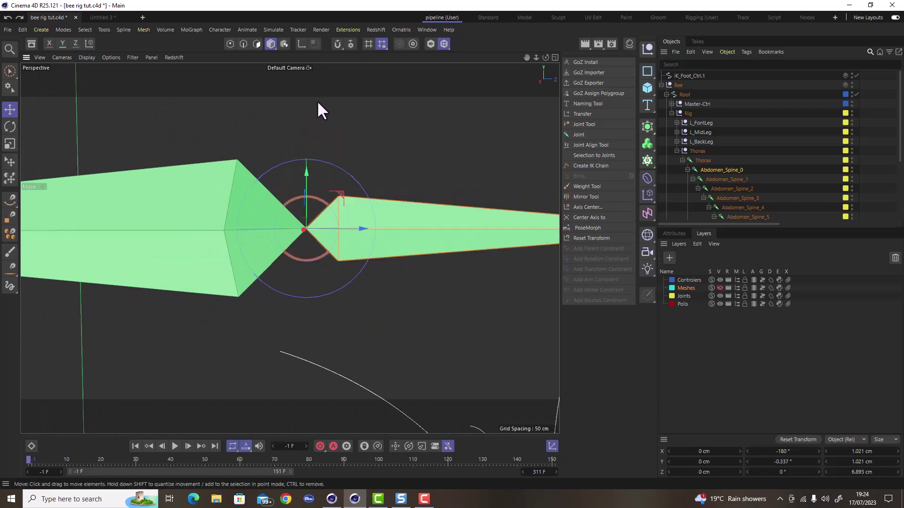
# - Select the Thorax joint and examine its origin where the abdomen chain begins
pyautogui.click(719, 179)
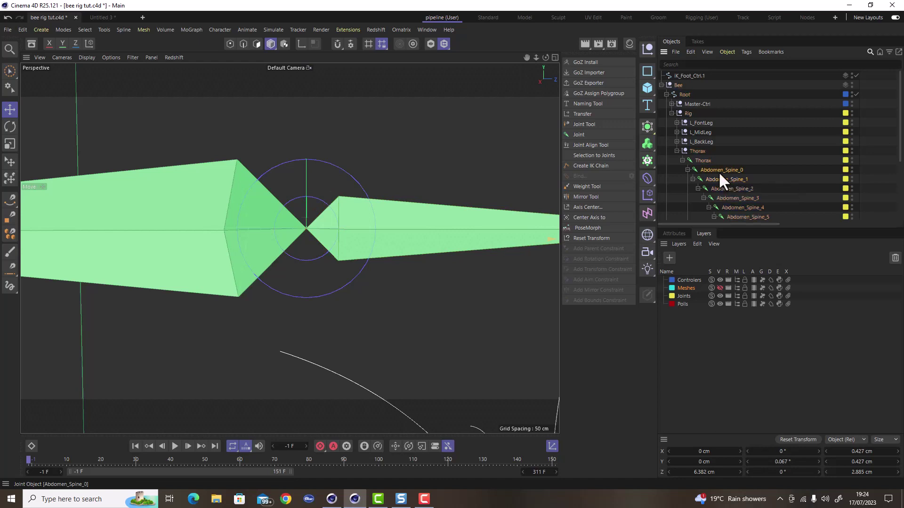
pyautogui.click(701, 160)
pyautogui.scroll(-4, 301, 281)
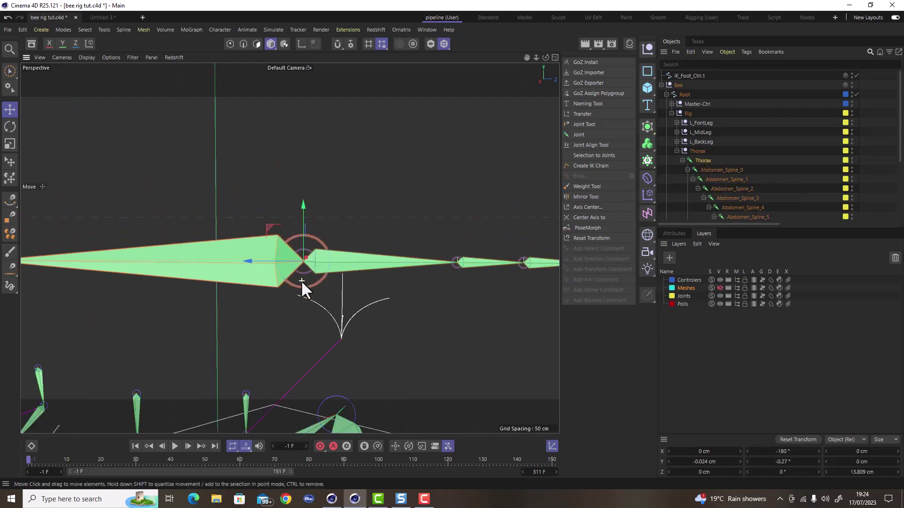
pyautogui.scroll(5, 301, 280)
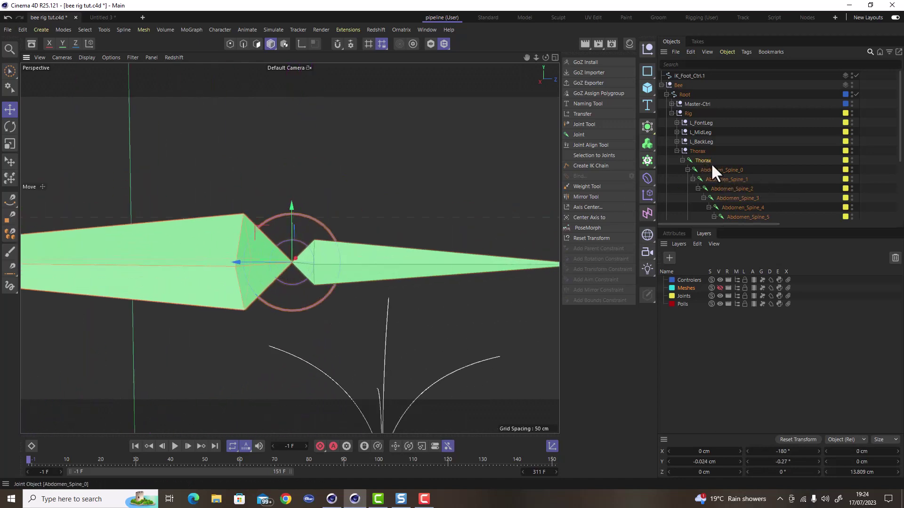
pyautogui.scroll(-5, 339, 289)
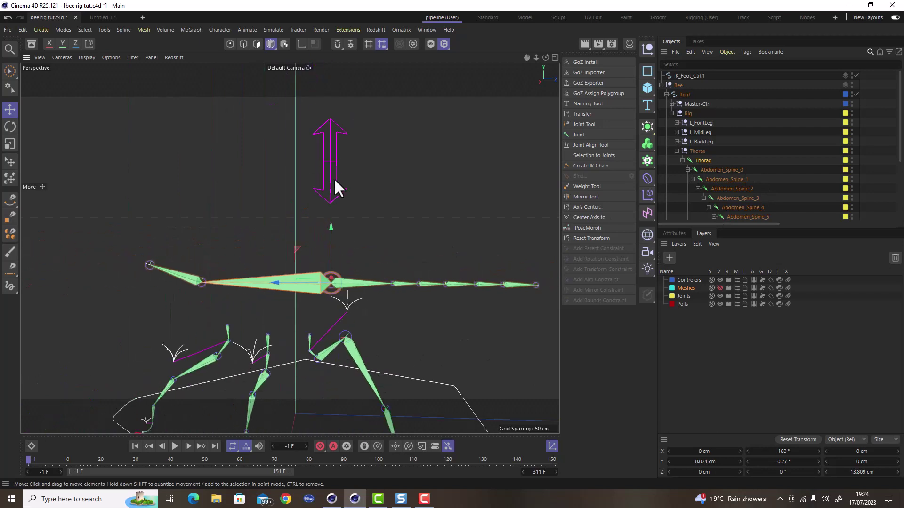
# - Compare the axis position and orientation of the double-arrow control with those of the Thorax joint
pyautogui.click(338, 188)
pyautogui.scroll(3, 333, 279)
pyautogui.scroll(-2, 333, 278)
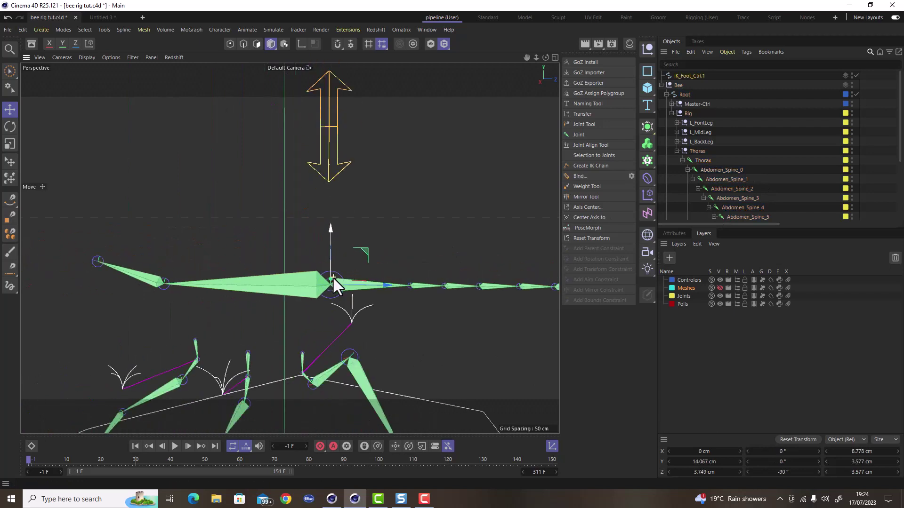
pyautogui.click(306, 272)
pyautogui.click(339, 160)
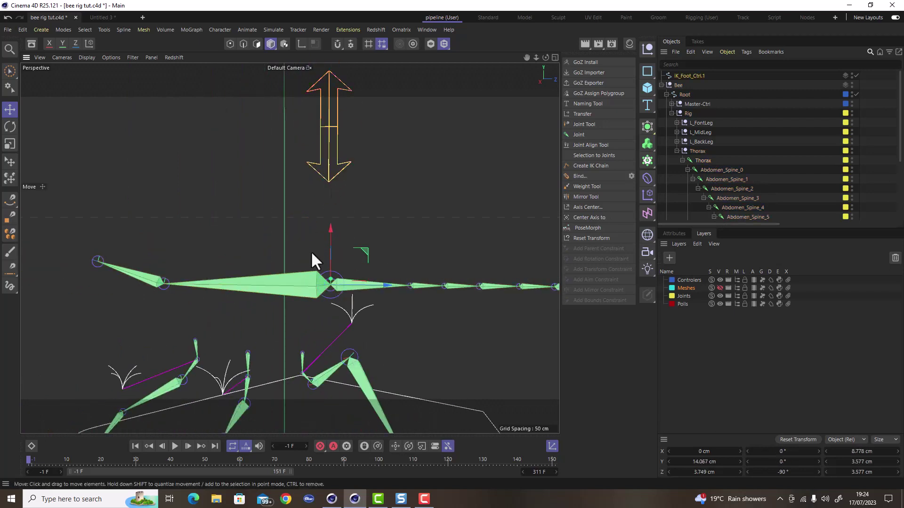
pyautogui.click(301, 290)
pyautogui.click(335, 180)
pyautogui.click(292, 285)
pyautogui.click(329, 175)
# - Rotate the double-arrow control about the vertical axis to a heading of -180°
pyautogui.keyDown('alt'); pyautogui.moveTo(329, 177); pyautogui.dragTo(343, 221); pyautogui.keyUp('alt')
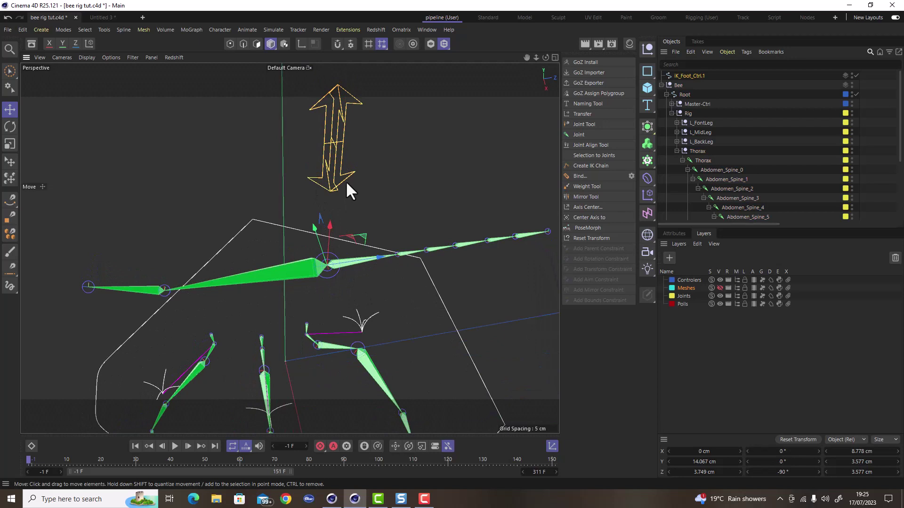
pyautogui.press('r')
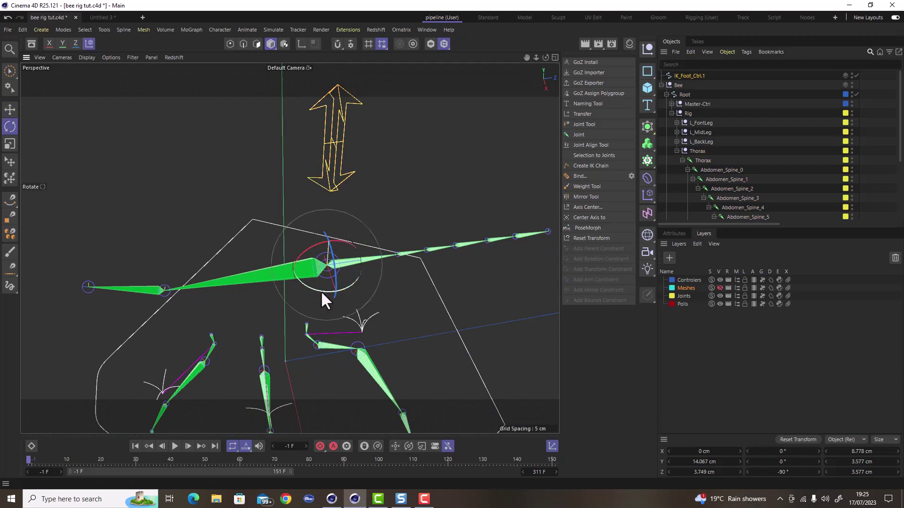
pyautogui.moveTo(321, 290); pyautogui.dragTo(332, 232)
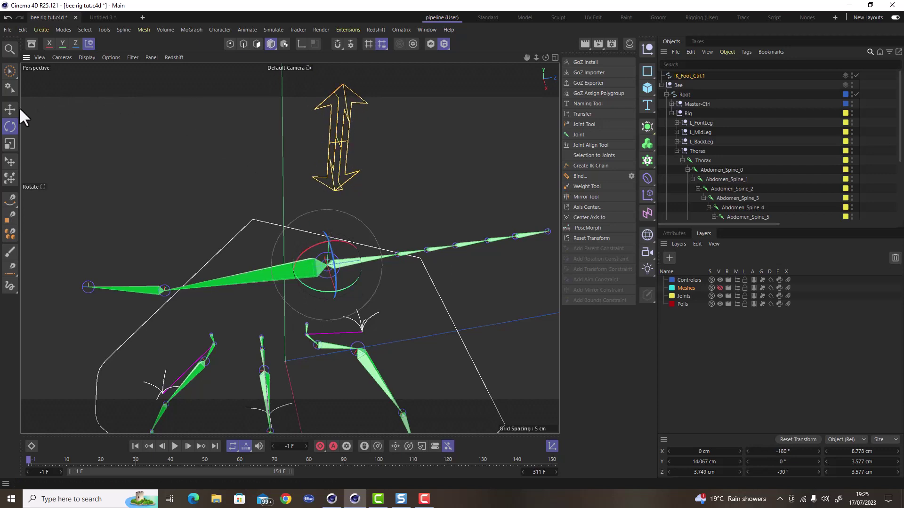
pyautogui.click(192, 130)
pyautogui.click(342, 143)
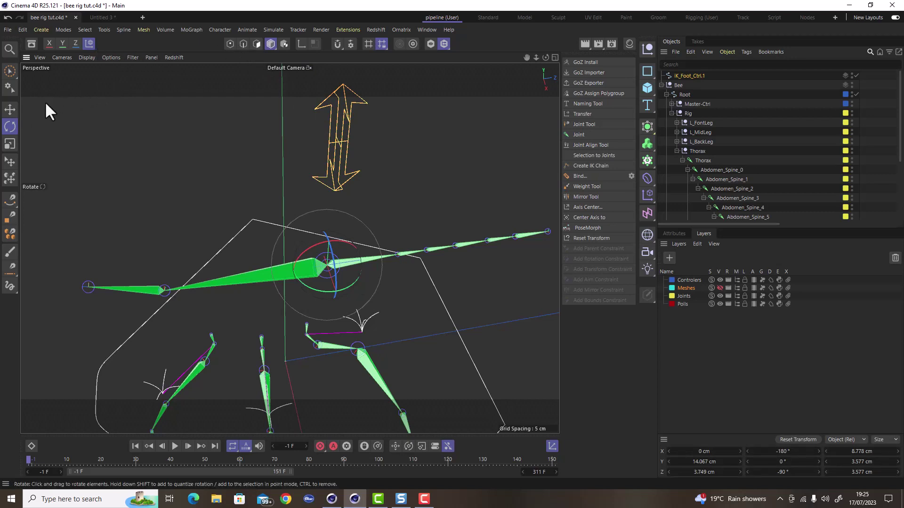
# - Check the axis directions of the rotated double-arrow control against the Thorax joint with the Move tool
pyautogui.click(9, 109)
pyautogui.keyDown('alt'); pyautogui.moveTo(314, 225); pyautogui.dragTo(335, 165); pyautogui.keyUp('alt')
pyautogui.click(256, 282)
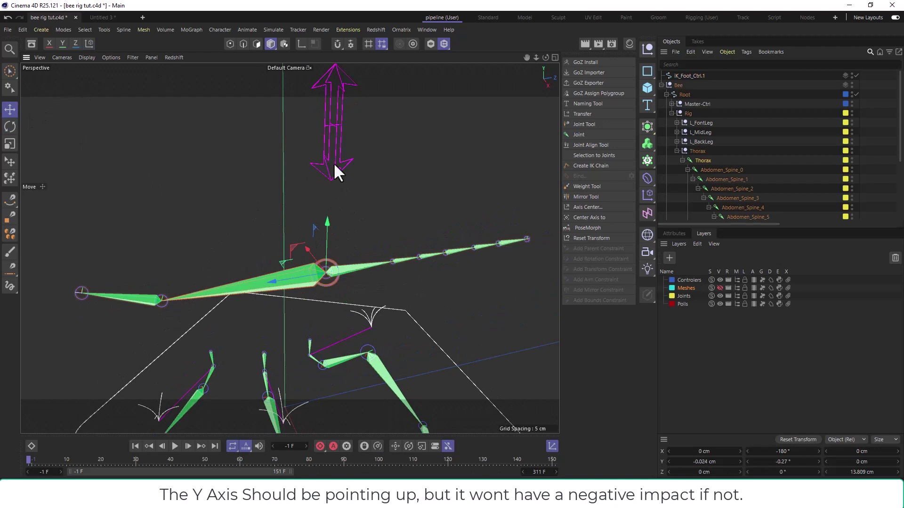
pyautogui.click(344, 149)
pyautogui.scroll(-3, 331, 180)
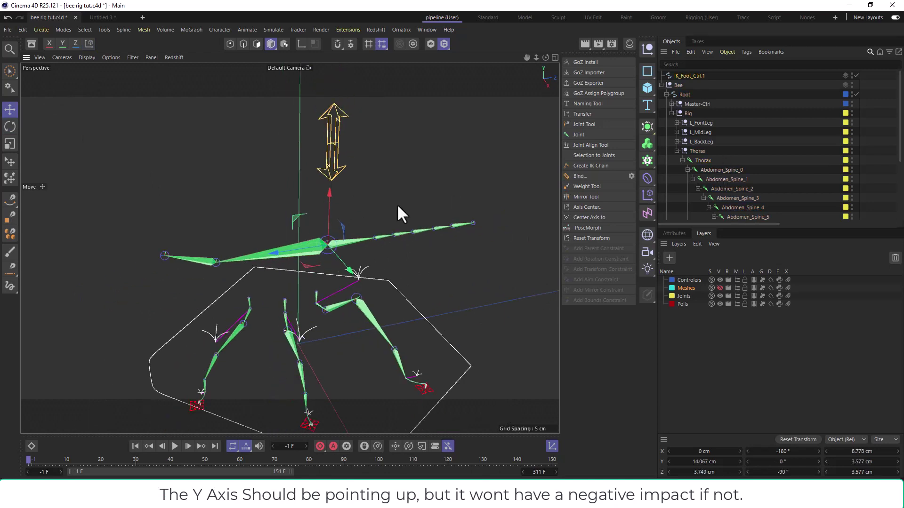
pyautogui.click(313, 243)
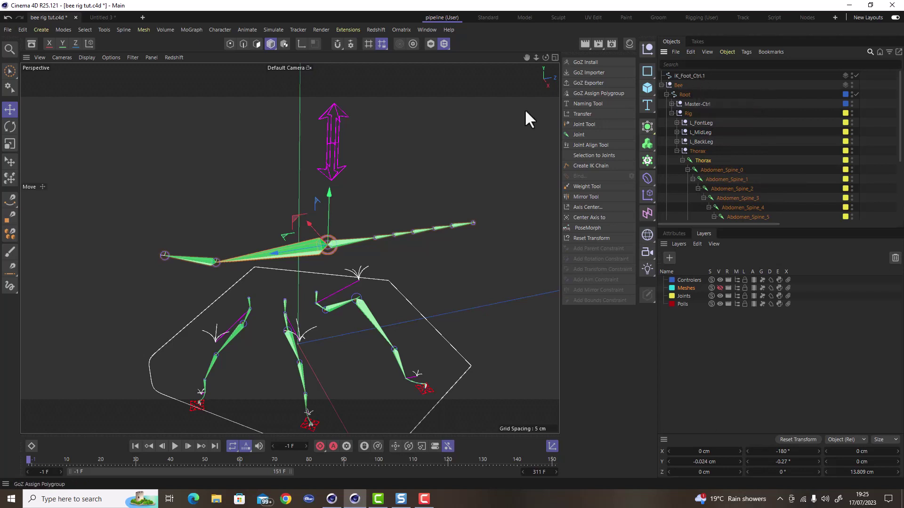
# - Rename the double-arrow control spline IK_Foot_Ctrl.1 as Body_Ctrl
pyautogui.click(330, 121)
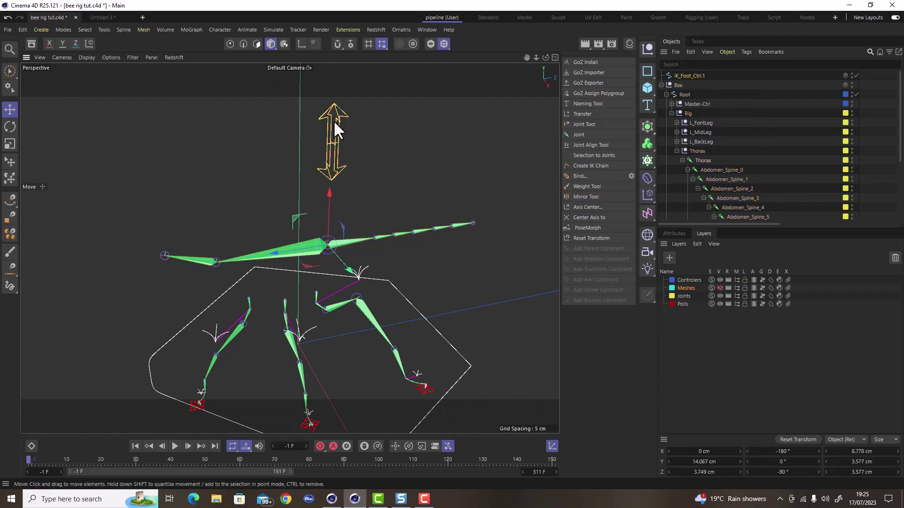
pyautogui.doubleClick(697, 76)
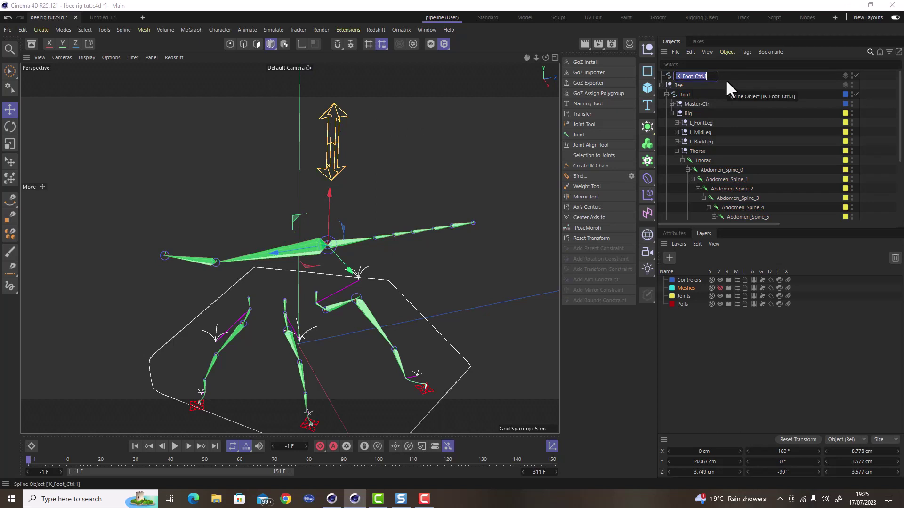
pyautogui.write('Thor')
pyautogui.press('BackSpace')
pyautogui.press('BackSpace')
pyautogui.press('BackSpace')
pyautogui.press('BackSpace')
pyautogui.press('BackSpace')
pyautogui.write('Body_')
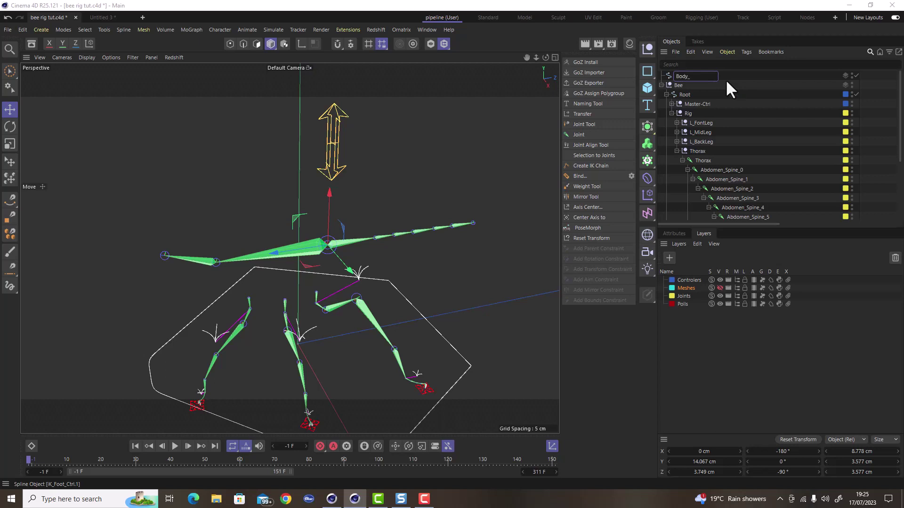
pyautogui.write('Ctrl')
pyautogui.press('Return')
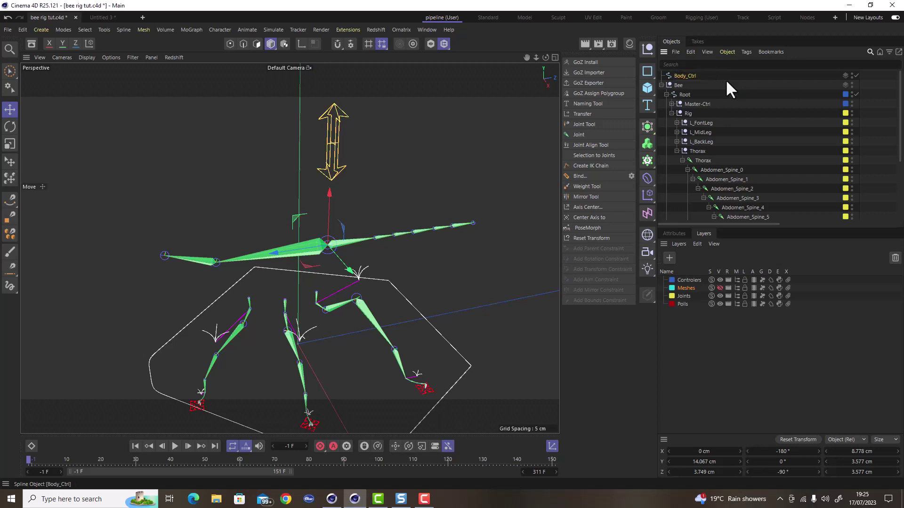
# - Add a parent constraint to the Thorax joint with Body_Ctrl as its target
pyautogui.click(699, 152)
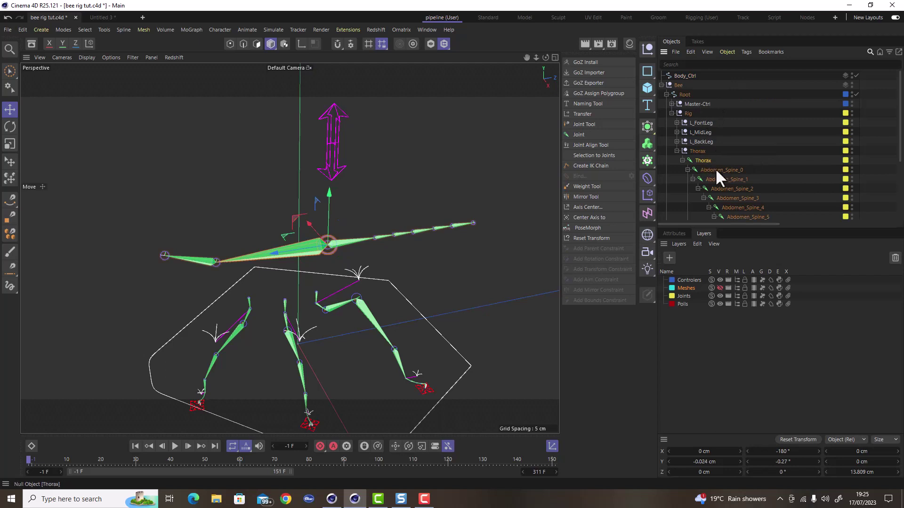
pyautogui.keyDown('ctrl'); pyautogui.click(683, 74); pyautogui.keyUp('ctrl')
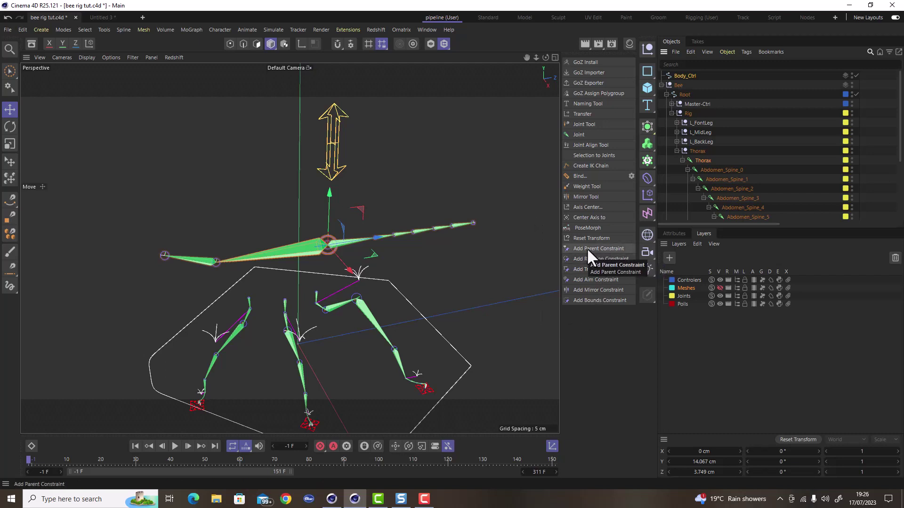
pyautogui.click(218, 29)
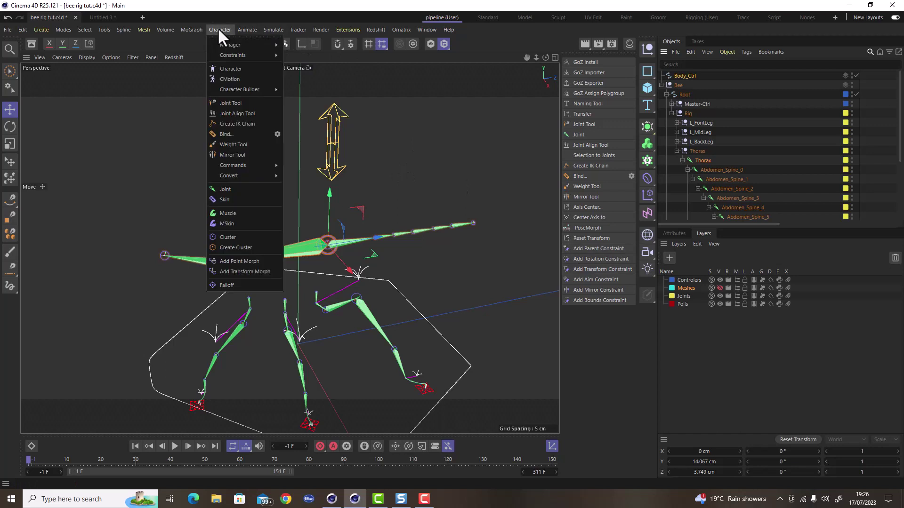
pyautogui.moveTo(243, 55)
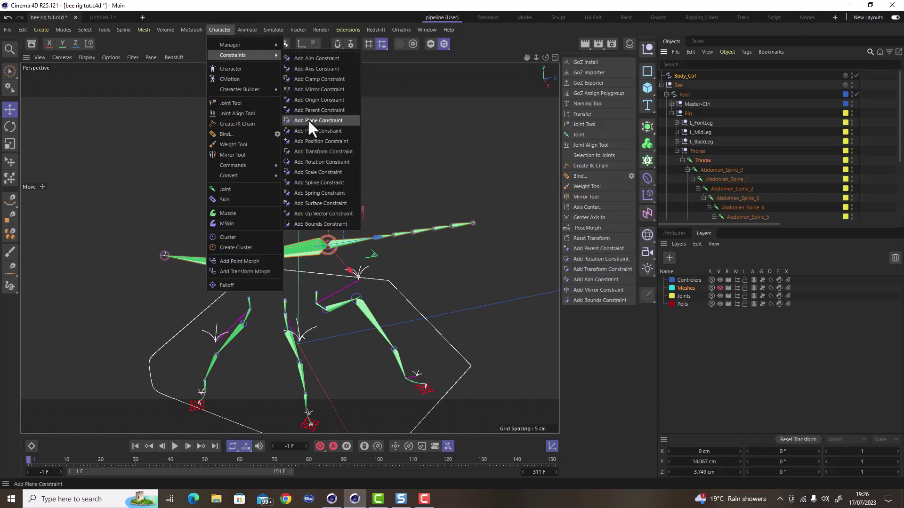
pyautogui.click(340, 109)
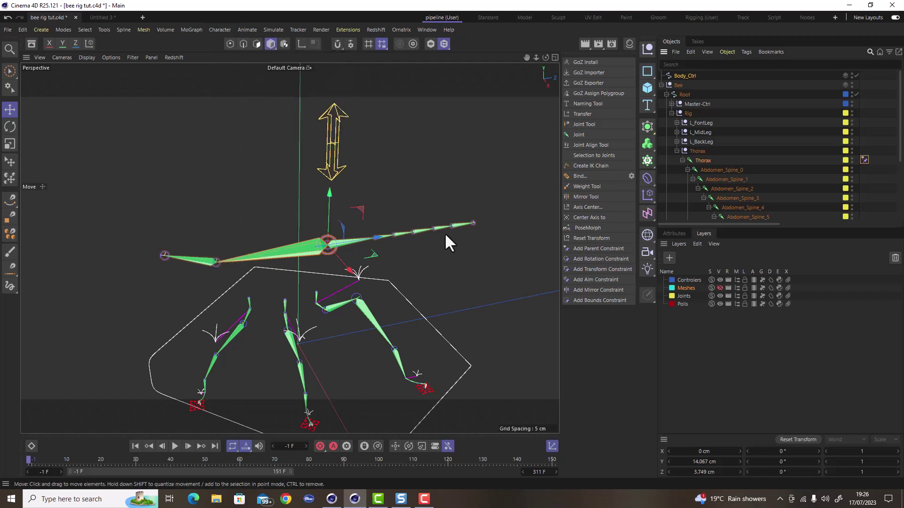
# - Test the parent constraint by moving Body_Ctrl up about 6.8 cm, and undo the move
pyautogui.click(419, 197)
pyautogui.click(334, 151)
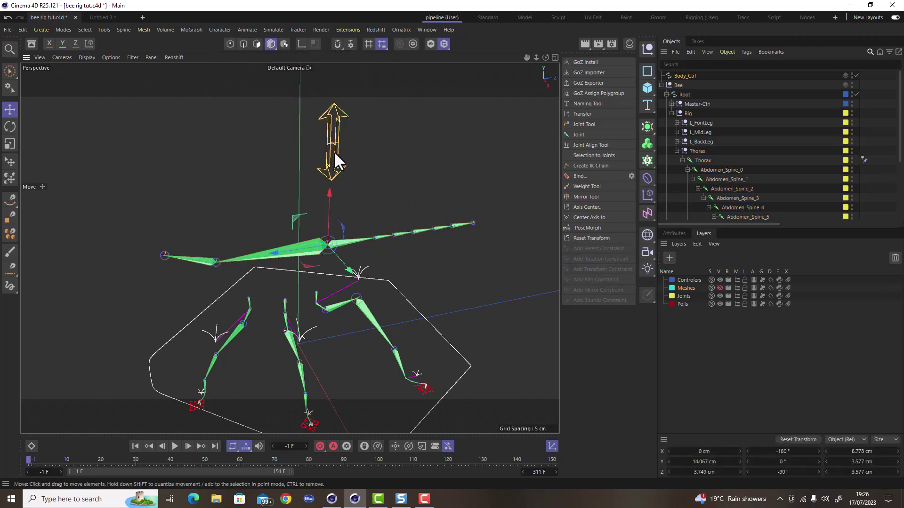
pyautogui.moveTo(327, 187); pyautogui.dragTo(332, 136)
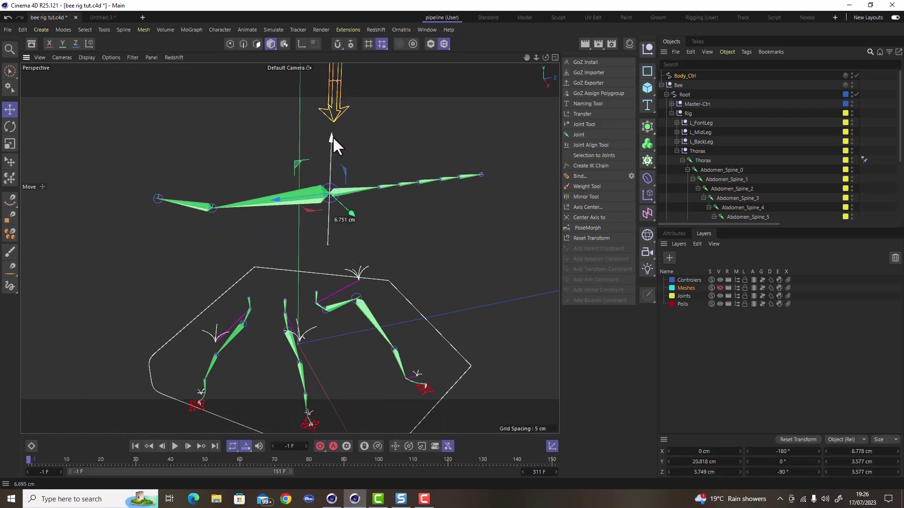
pyautogui.hotkey('ctrl', 'z')
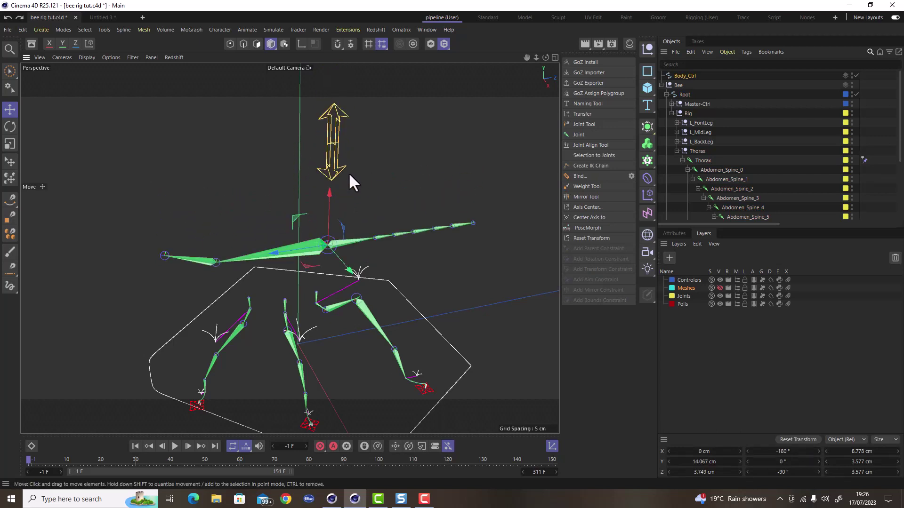
# - Create an IK chain from the Abdomen_Spine_0 joint to the Abdomen_Spine_6 joint
pyautogui.scroll(-1, 348, 172)
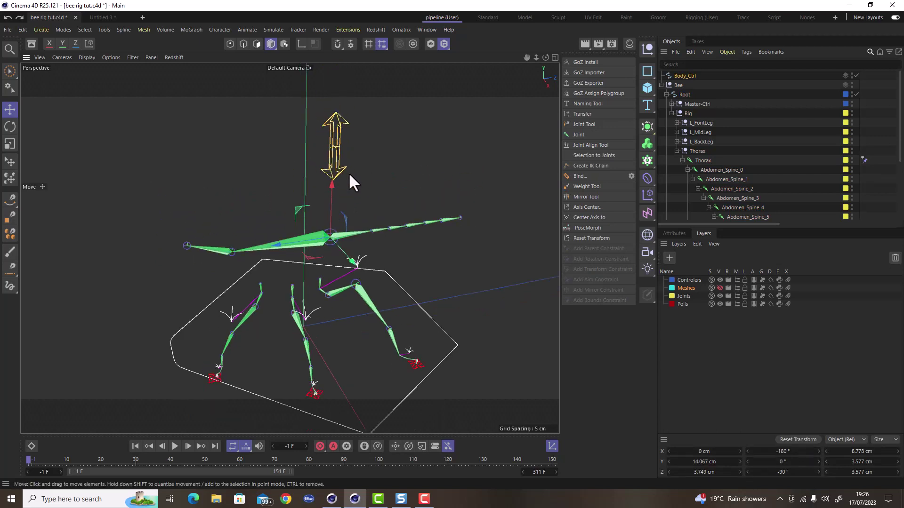
pyautogui.scroll(2, 350, 233)
pyautogui.click(347, 232)
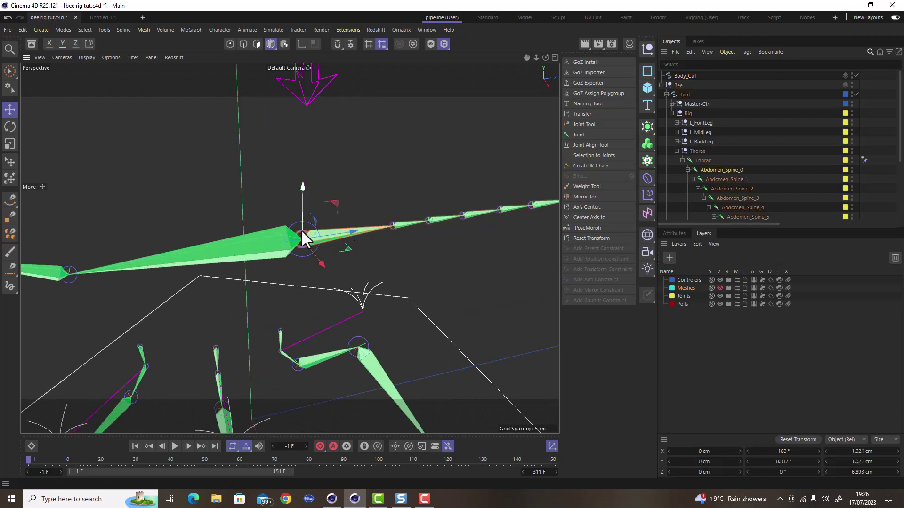
pyautogui.scroll(-3, 302, 231)
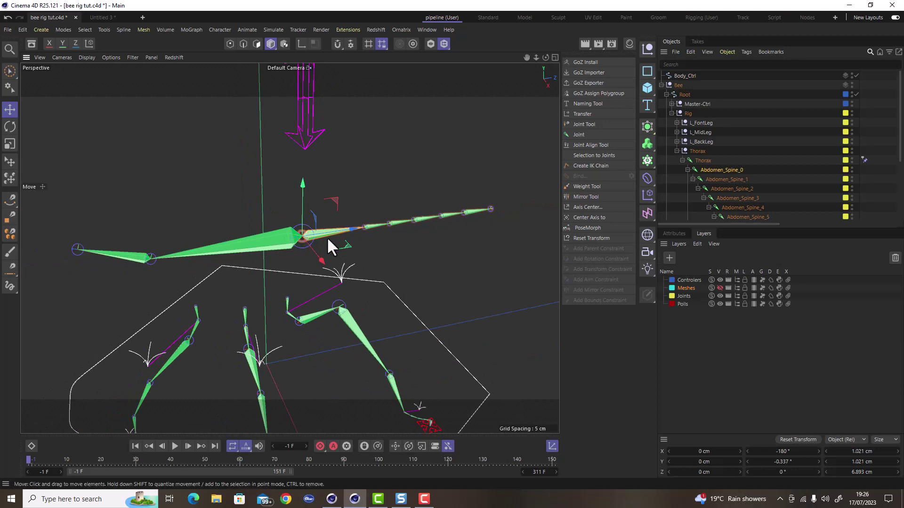
pyautogui.keyDown('alt'); pyautogui.moveTo(327, 236); pyautogui.dragTo(307, 234); pyautogui.keyUp('alt')
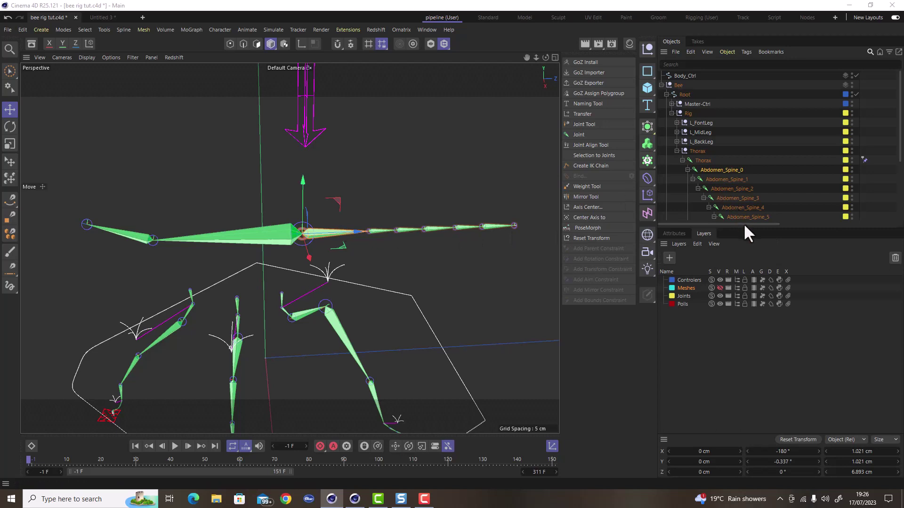
pyautogui.moveTo(745, 227); pyautogui.dragTo(745, 278)
pyautogui.click(760, 226)
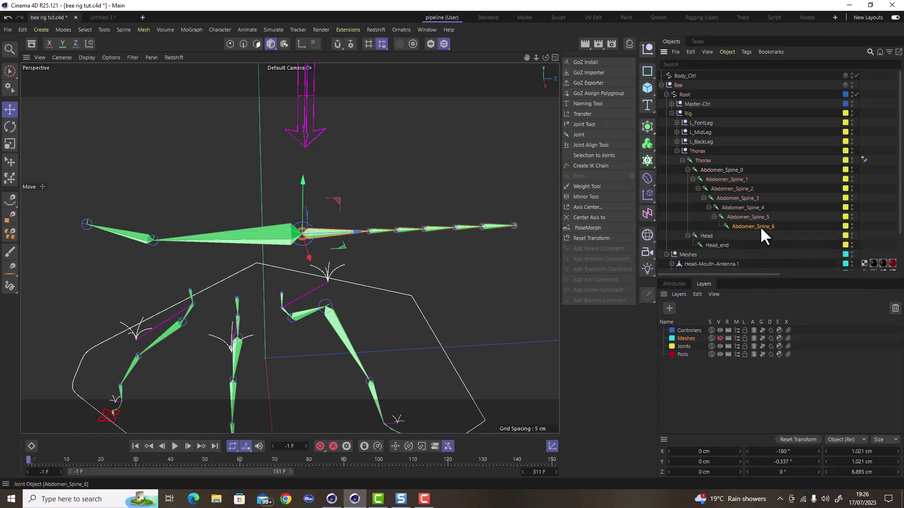
pyautogui.click(723, 170)
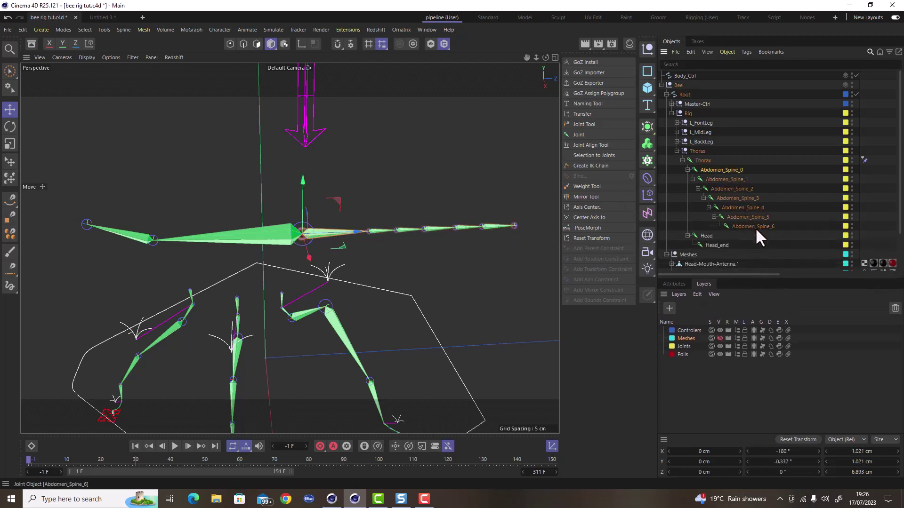
pyautogui.keyDown('ctrl'); pyautogui.click(753, 227); pyautogui.keyUp('ctrl')
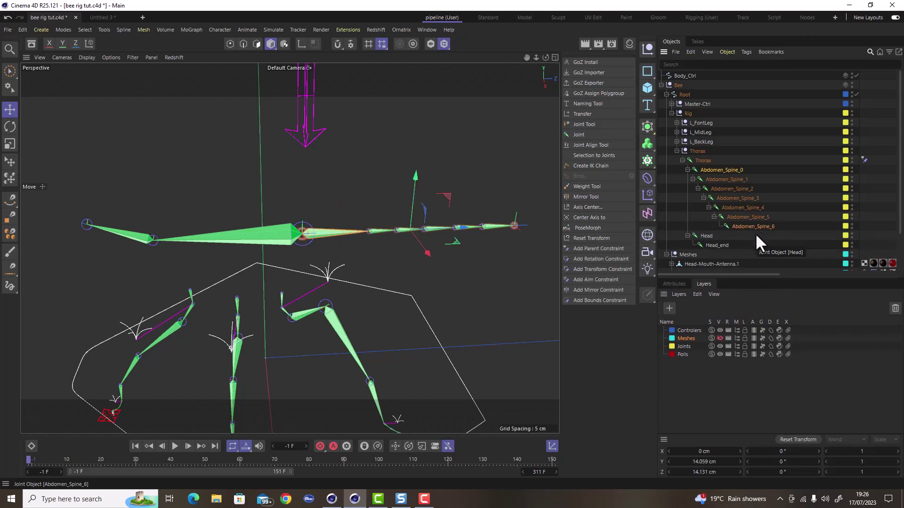
pyautogui.click(602, 166)
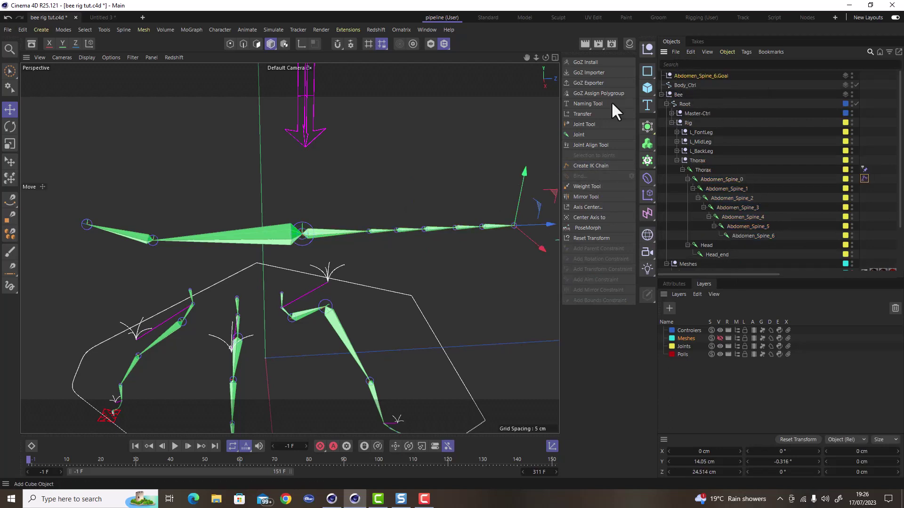
# - Test the abdomen IK chain by moving its goal up and toward the thorax about 4.9 cm, and undo the move
pyautogui.scroll(-4, 338, 218)
pyautogui.keyDown('alt'); pyautogui.moveTo(338, 219); pyautogui.dragTo(444, 225); pyautogui.keyUp('alt')
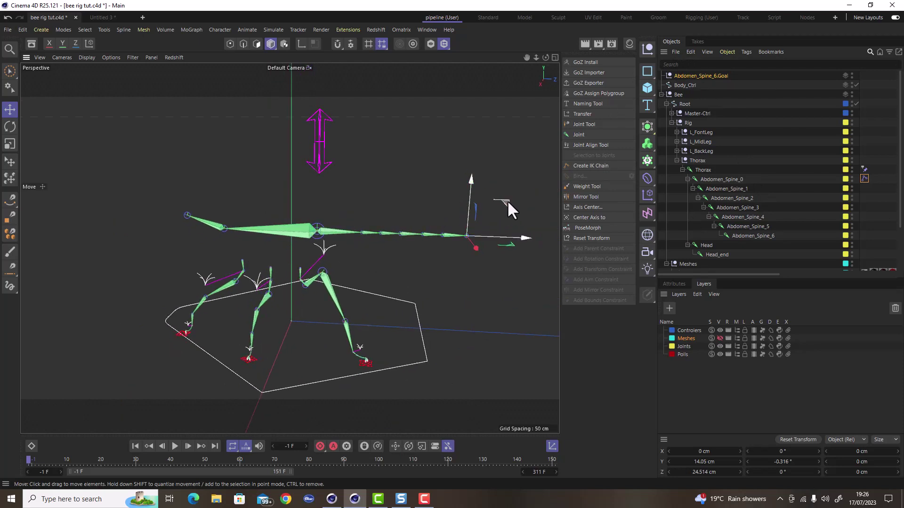
pyautogui.moveTo(507, 199); pyautogui.dragTo(478, 179)
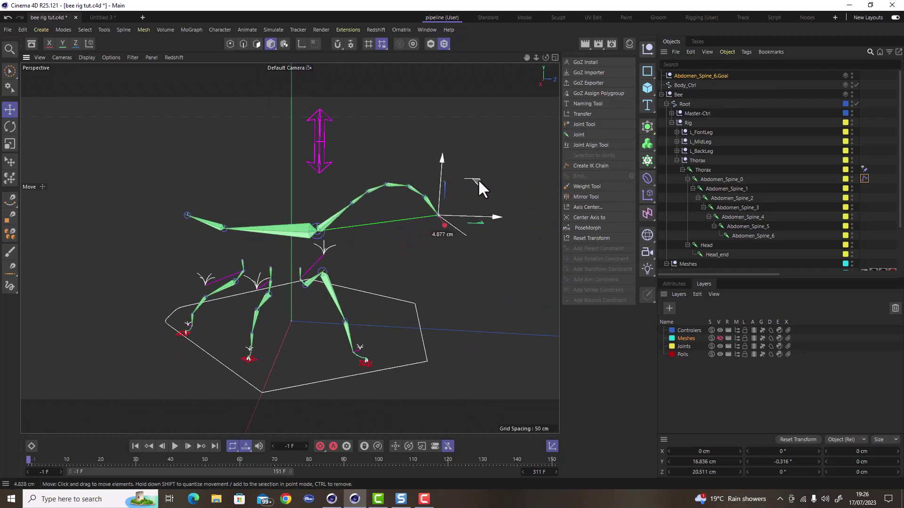
pyautogui.hotkey('ctrl', 'z')
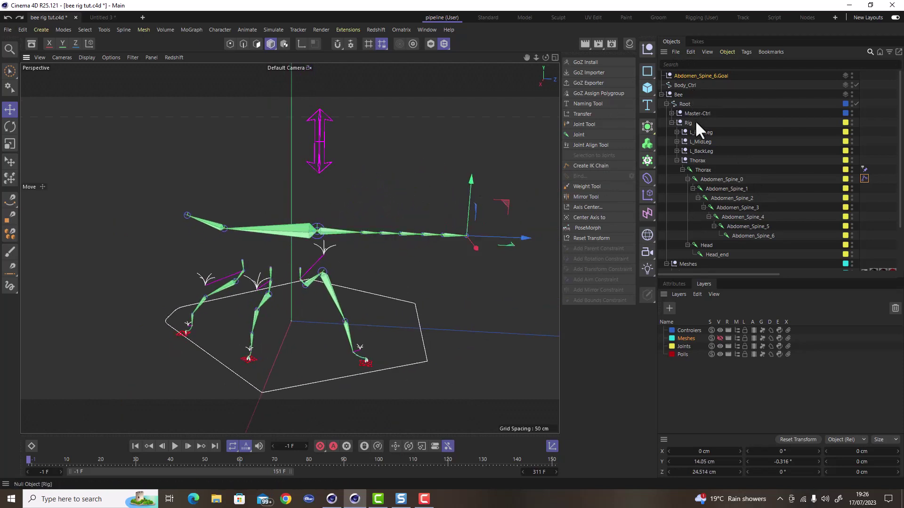
# - Examine the object properties of the Abdomen_Spine_6.Goal null and its place at the abdomen tip
pyautogui.click(674, 285)
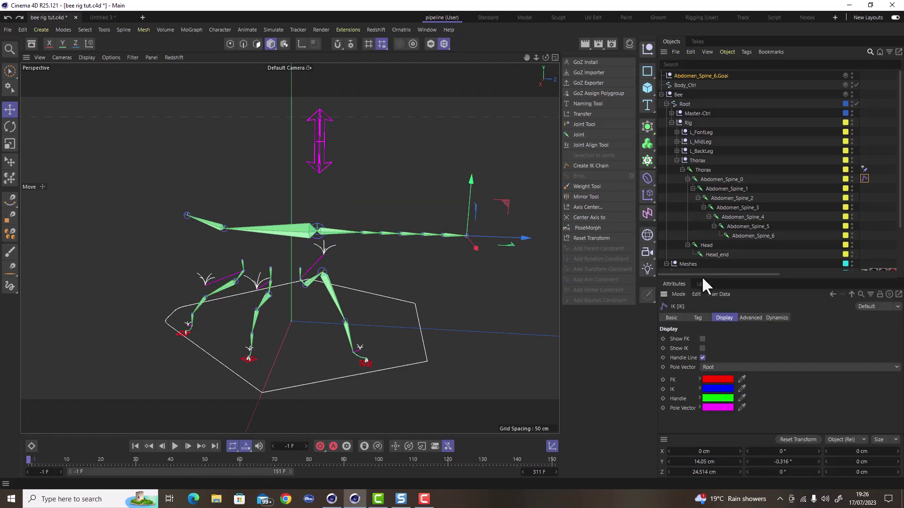
pyautogui.click(701, 75)
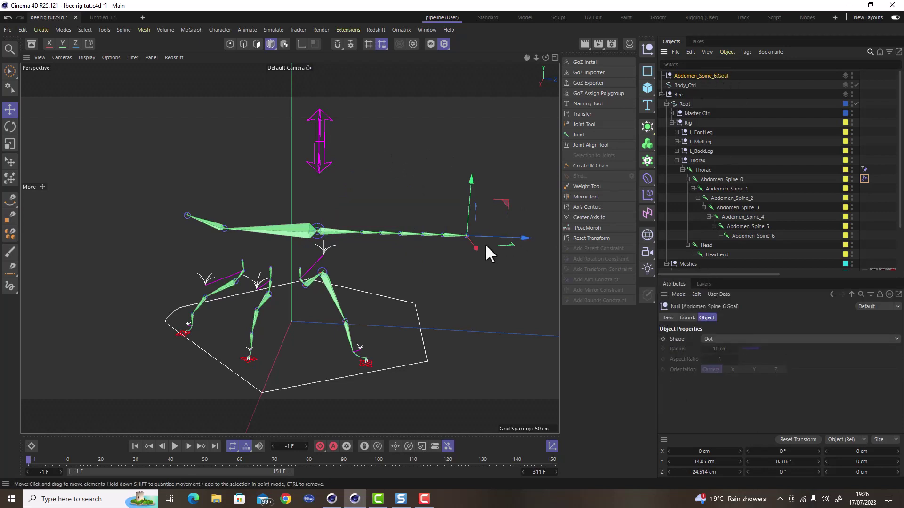
pyautogui.scroll(8, 457, 233)
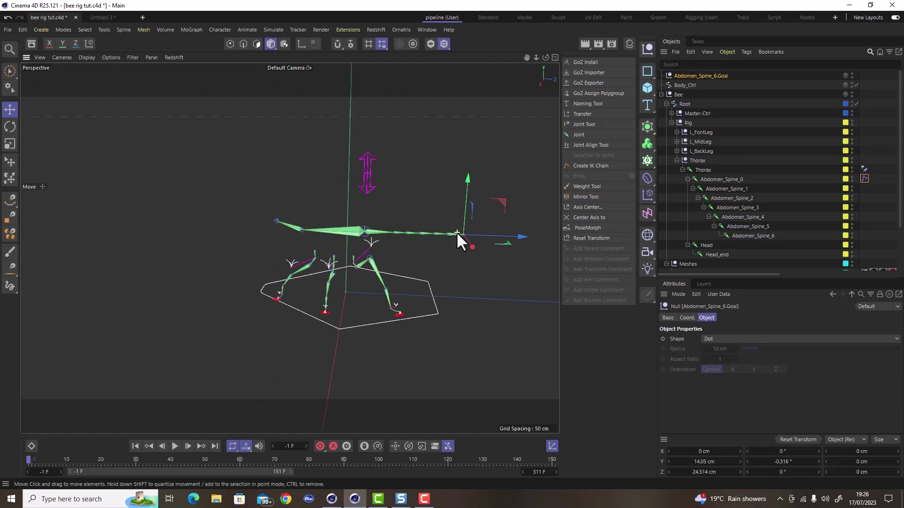
pyautogui.scroll(-6, 461, 241)
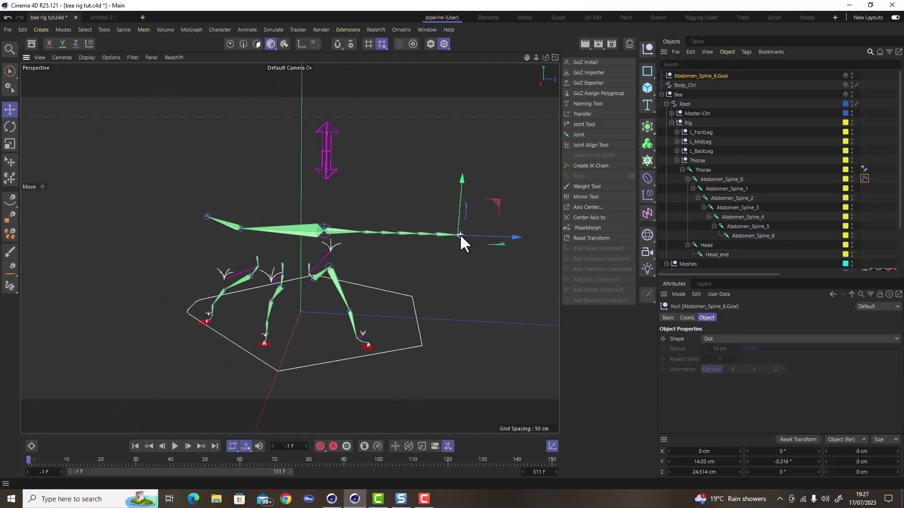
pyautogui.scroll(4, 461, 235)
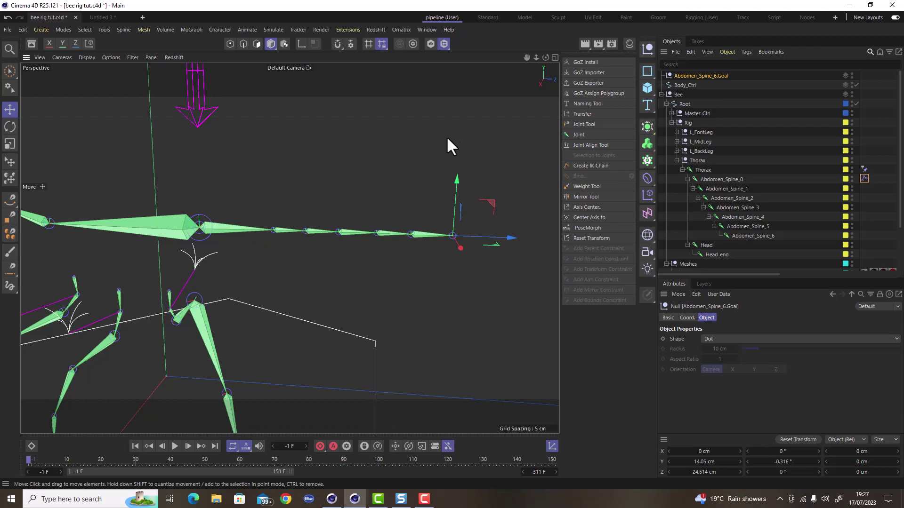
# - Add a text spline to the scene and set its plane to ZY
pyautogui.click(646, 104)
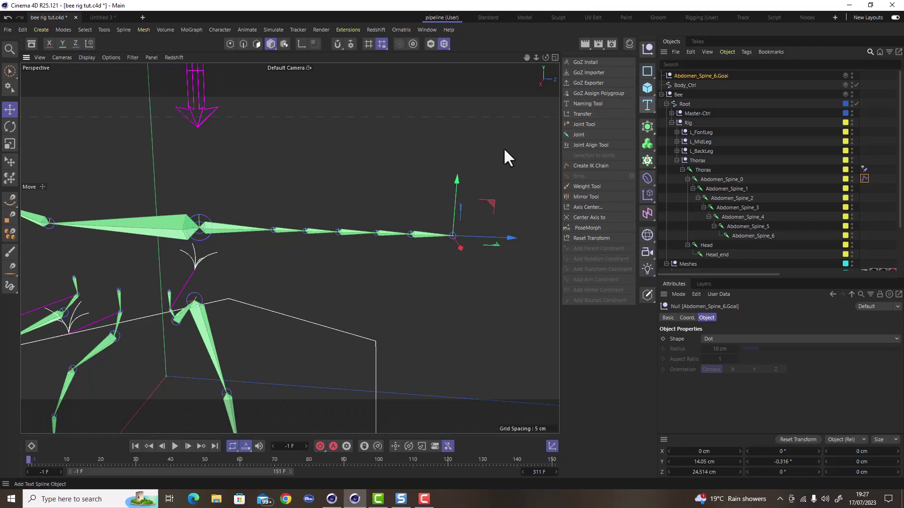
pyautogui.scroll(-10, 381, 177)
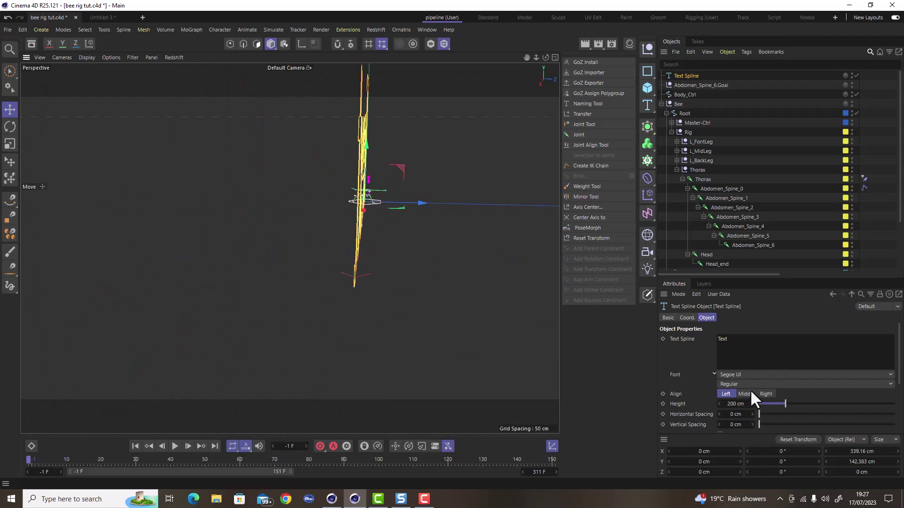
pyautogui.moveTo(781, 280); pyautogui.dragTo(781, 184)
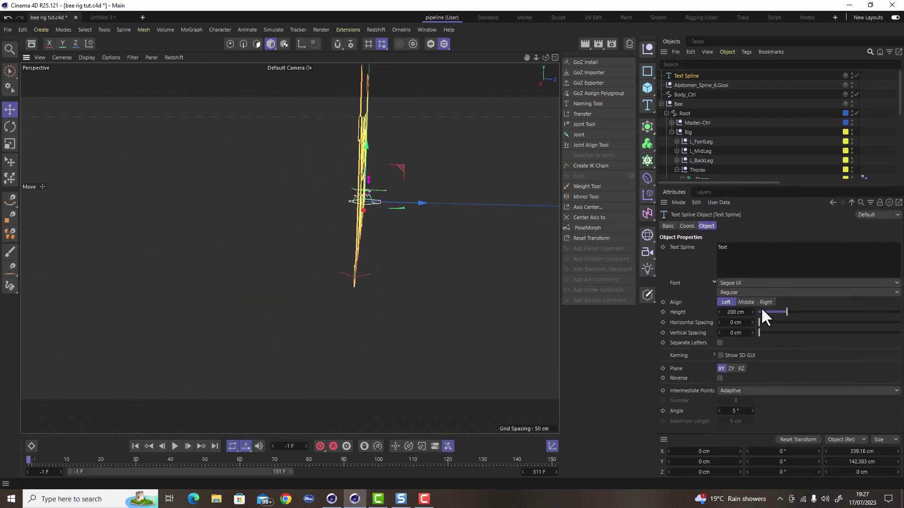
pyautogui.click(732, 369)
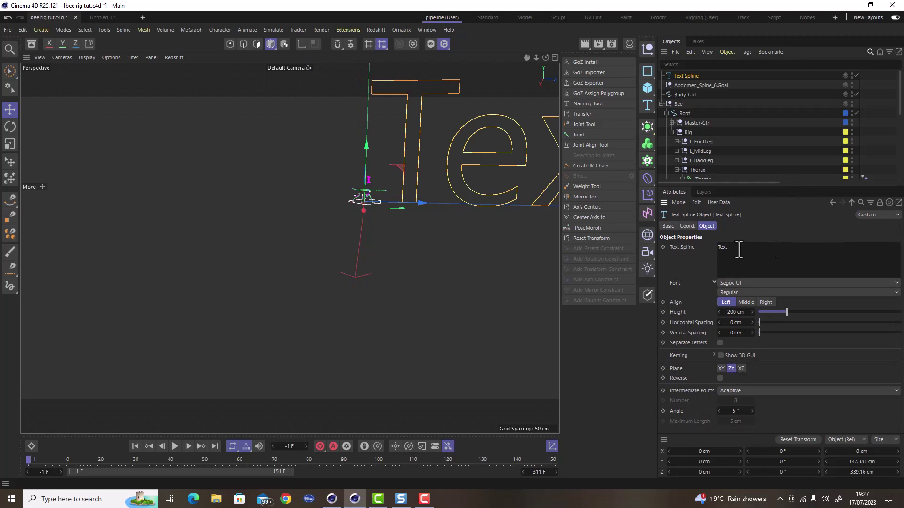
# - Set the text spline's text to AB-IK and its height to 6 cm
pyautogui.moveTo(737, 249); pyautogui.dragTo(714, 247)
pyautogui.write('AB-IK')
pyautogui.click(681, 267)
pyautogui.scroll(-7, 407, 228)
pyautogui.scroll(4, 427, 193)
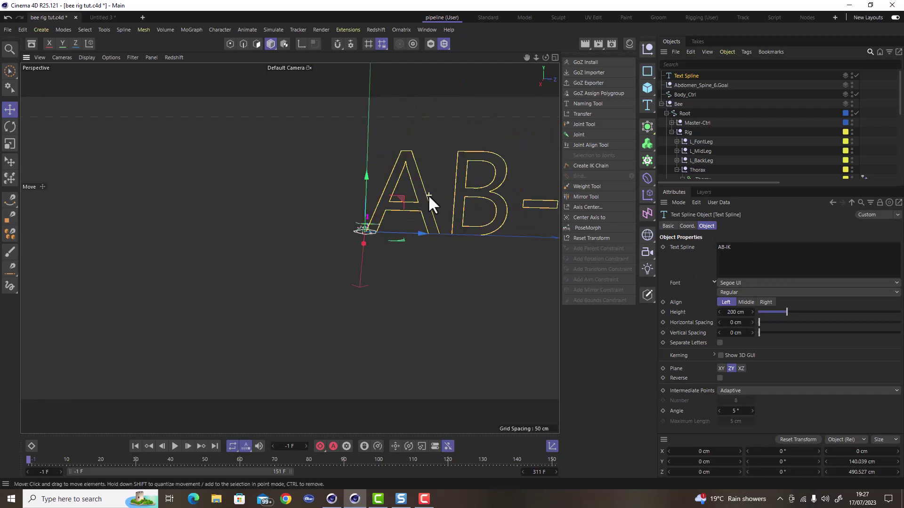
pyautogui.scroll(6, 411, 216)
pyautogui.moveTo(735, 312); pyautogui.dragTo(641, 312)
pyautogui.scroll(6, 316, 247)
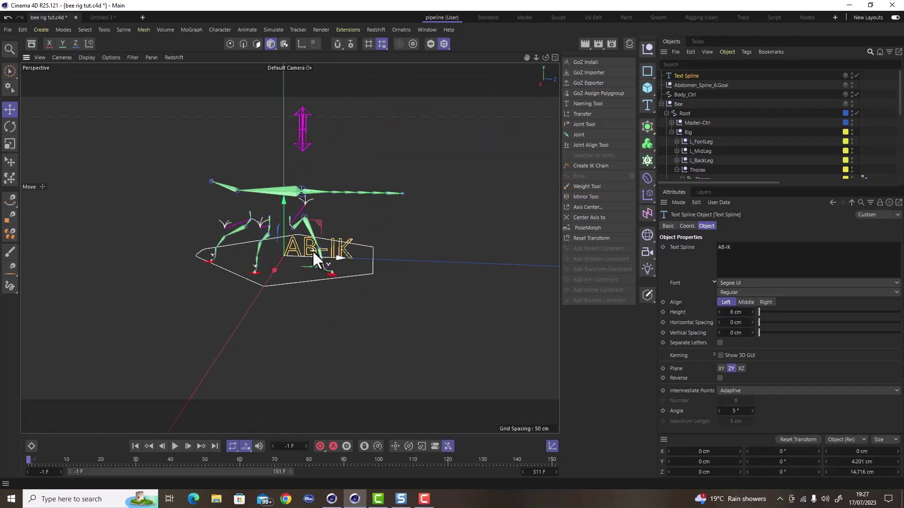
# - Move the AB-IK text spline to the abdomen tip, at about Y 13.8 cm and Z 25.4 cm
pyautogui.scroll(3, 312, 250)
pyautogui.moveTo(290, 226); pyautogui.dragTo(527, 108)
pyautogui.scroll(-4, 370, 182)
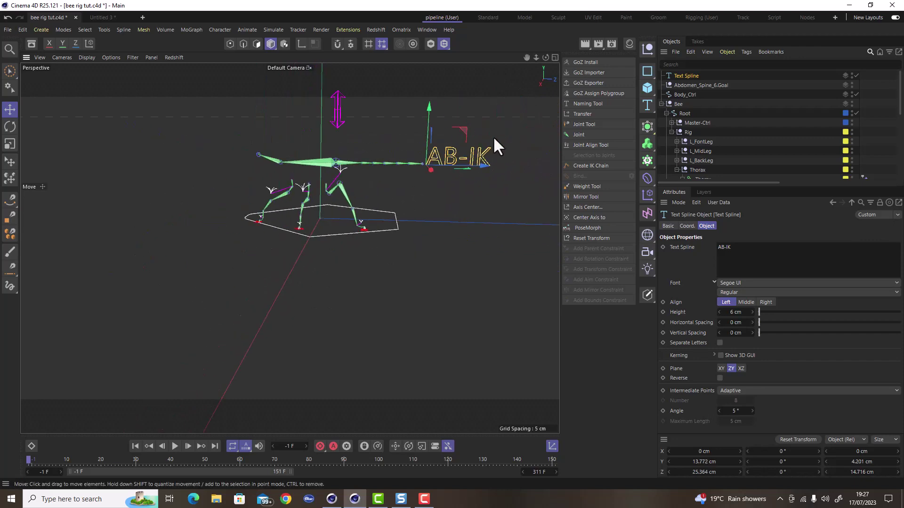
# - Scale the AB-IK text spline down uniformly to about 1.4 cm high and 5 cm long
pyautogui.scroll(6, 470, 153)
pyautogui.press('t')
pyautogui.moveTo(460, 205); pyautogui.dragTo(197, 254)
pyautogui.scroll(-3, 361, 221)
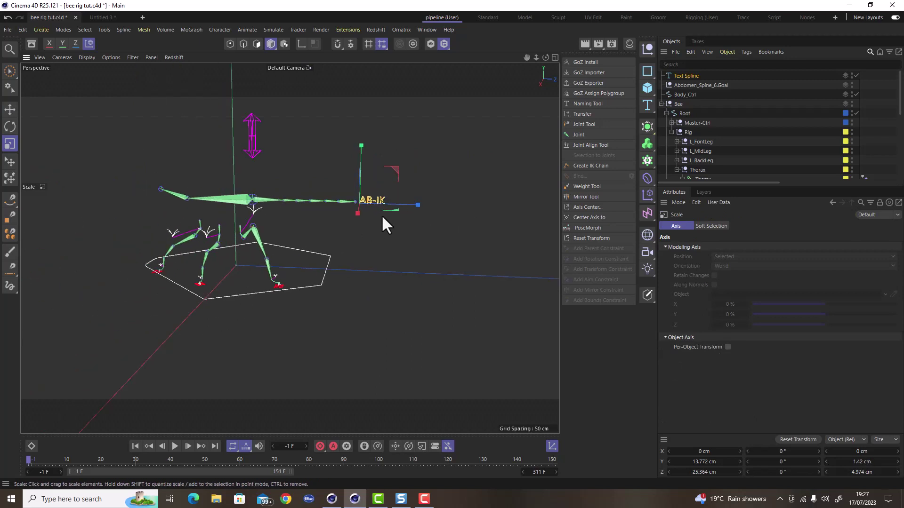
# - Show the Meshes layer and move the AB-IK text spline clear of the abdomen, to about Y 16.7 cm and Z 25.8 cm
pyautogui.scroll(3, 383, 217)
pyautogui.click(703, 192)
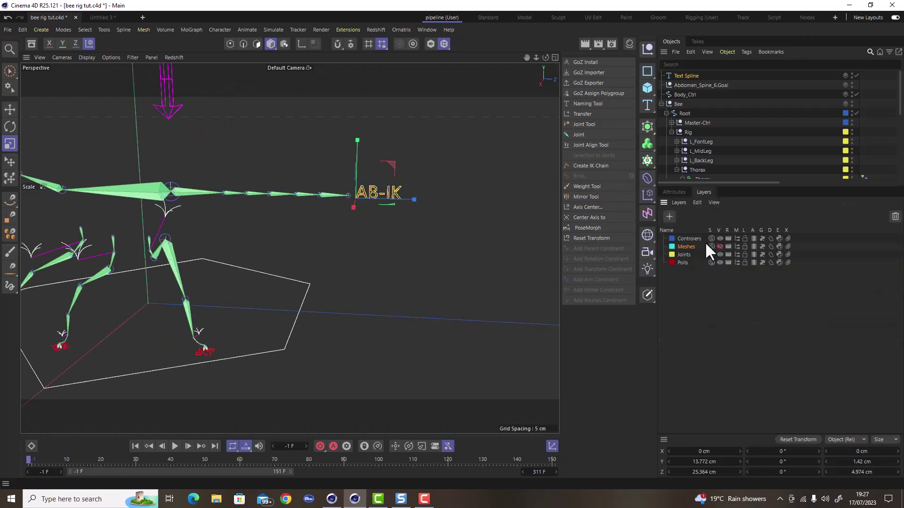
pyautogui.click(720, 246)
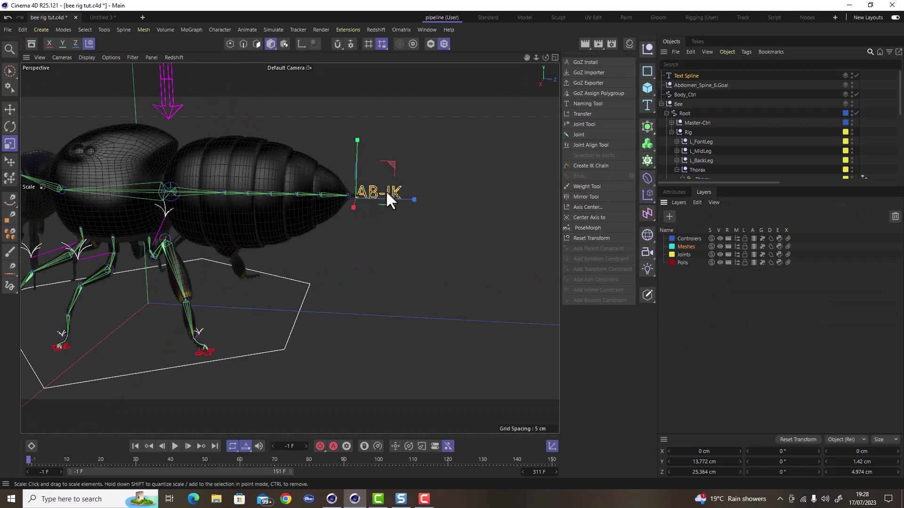
pyautogui.click(6, 111)
pyautogui.moveTo(355, 138); pyautogui.dragTo(362, 114)
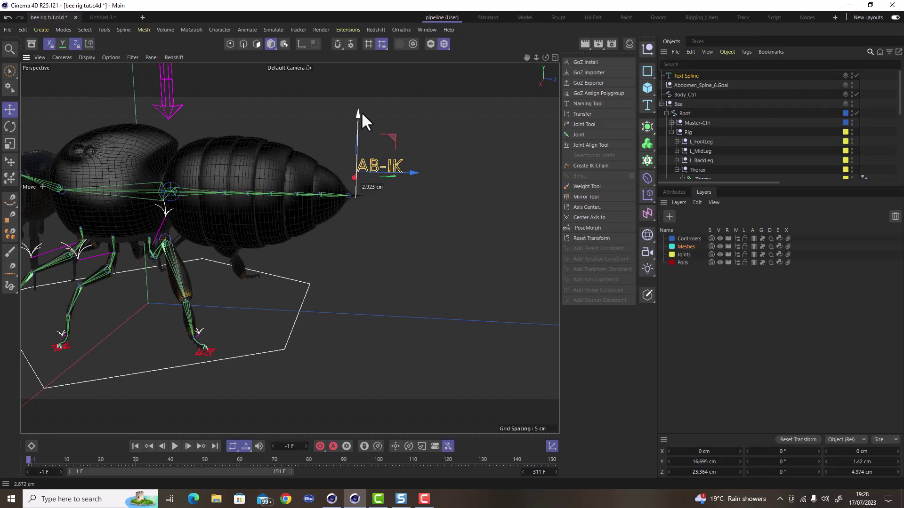
pyautogui.moveTo(409, 172); pyautogui.dragTo(413, 210)
pyautogui.click(445, 186)
pyautogui.scroll(-4, 444, 190)
pyautogui.click(405, 166)
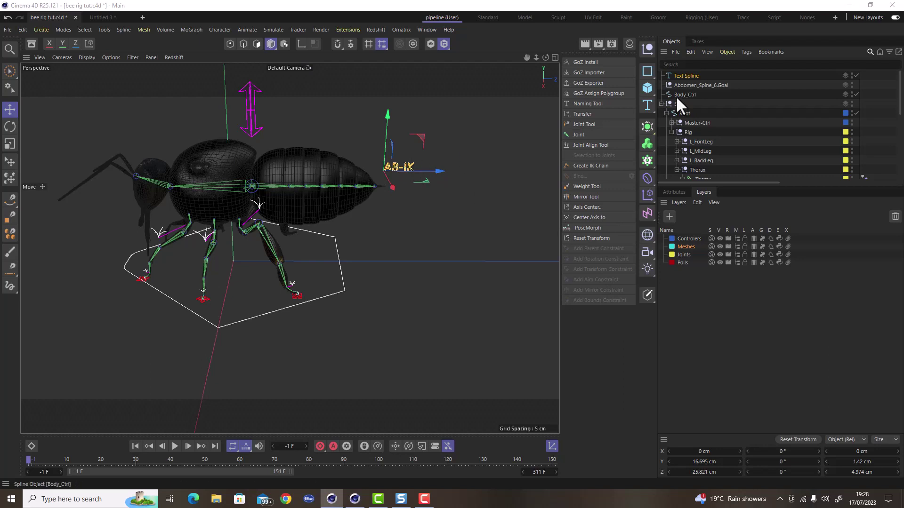
# - Convert the AB-IK text spline into an editable spline
pyautogui.doubleClick(686, 76)
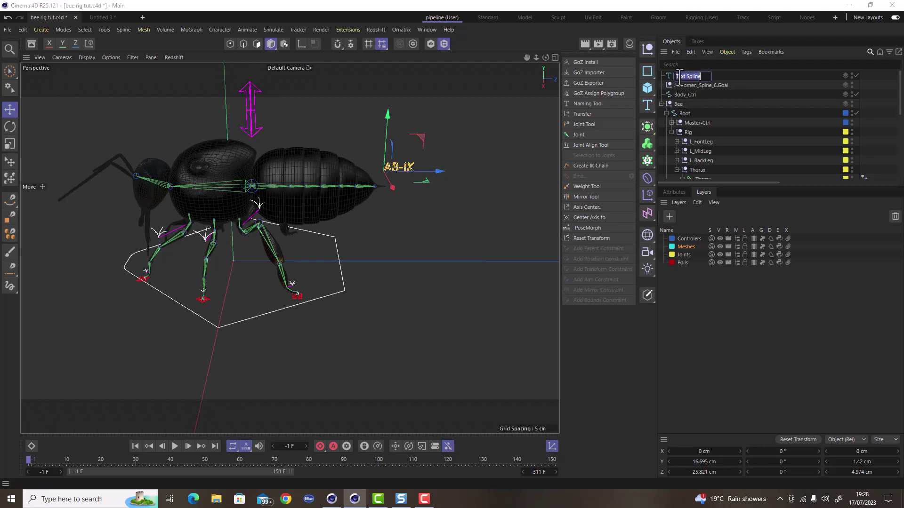
pyautogui.click(671, 81)
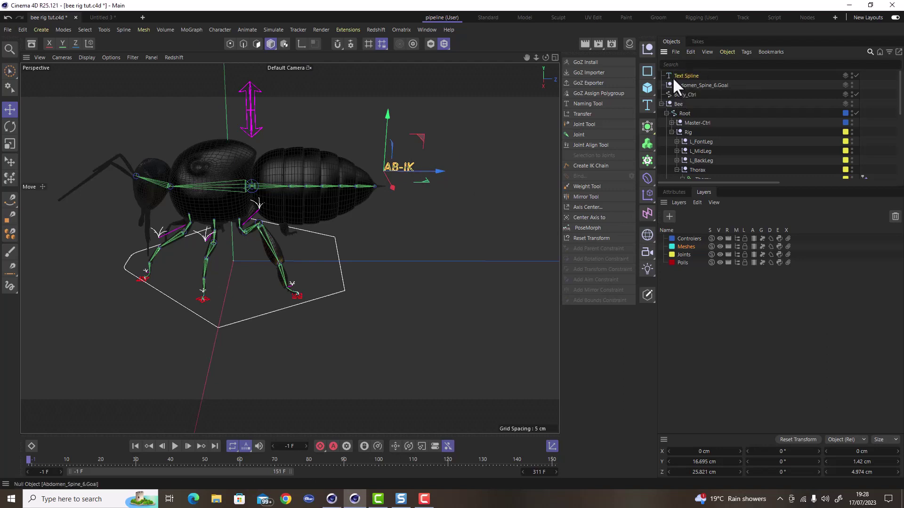
pyautogui.click(647, 296)
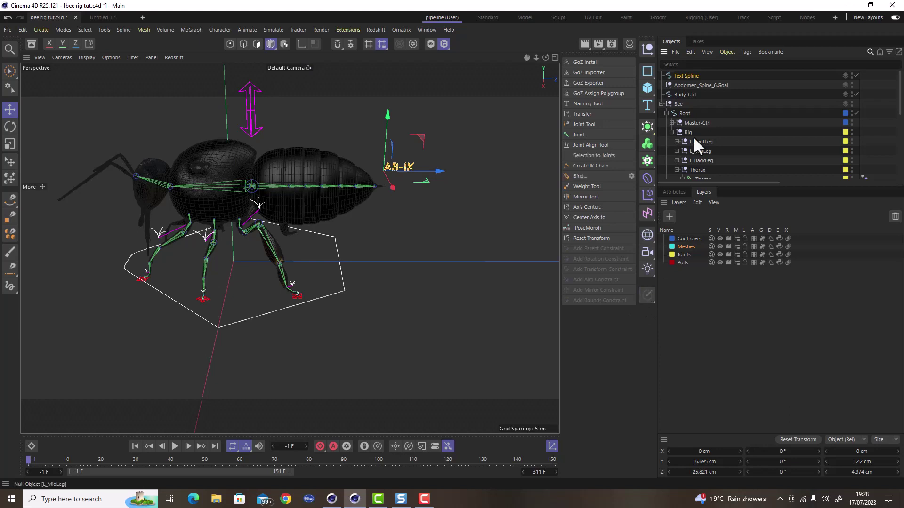
# - Rename the editable AB-IK text spline as Abdomen_Ik
pyautogui.doubleClick(685, 75)
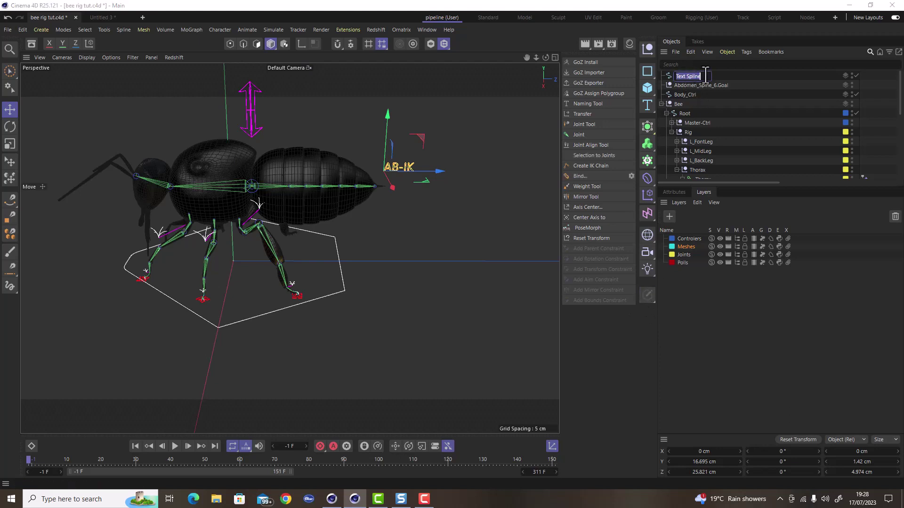
pyautogui.write('aBDOME')
pyautogui.press('BackSpace')
pyautogui.press('BackSpace')
pyautogui.press('BackSpace')
pyautogui.press('BackSpace')
pyautogui.press('BackSpace')
pyautogui.press('BackSpace')
pyautogui.write('Abeomen')
pyautogui.press('BackSpace')
pyautogui.press('BackSpace')
pyautogui.press('BackSpace')
pyautogui.press('BackSpace')
pyautogui.press('BackSpace')
pyautogui.press('BackSpace')
pyautogui.press('BackSpace')
pyautogui.write('Abdomen_Ik')
pyautogui.press('Return')
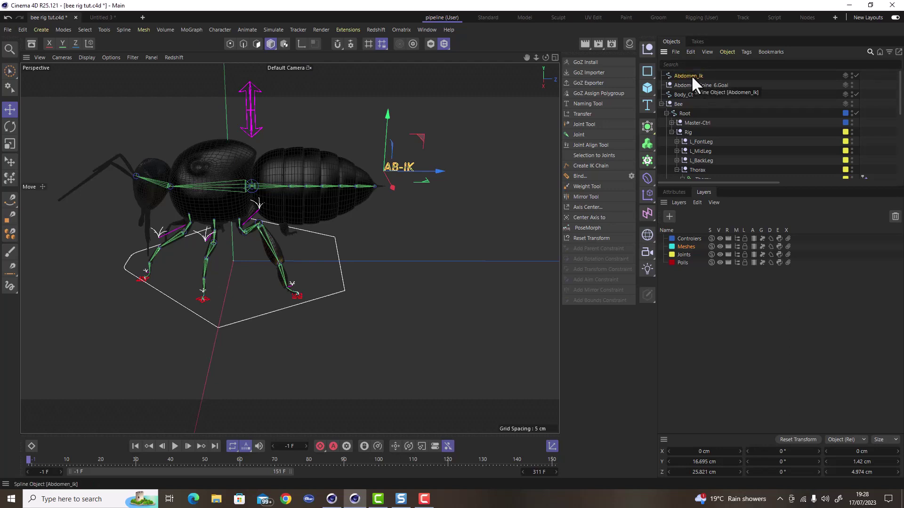
# - Snap only the axis of the Abdomen_Ik spline to the last abdomen joint, at Y 14.05 cm and Z 24.514 cm
pyautogui.scroll(5, 371, 176)
pyautogui.scroll(3, 382, 190)
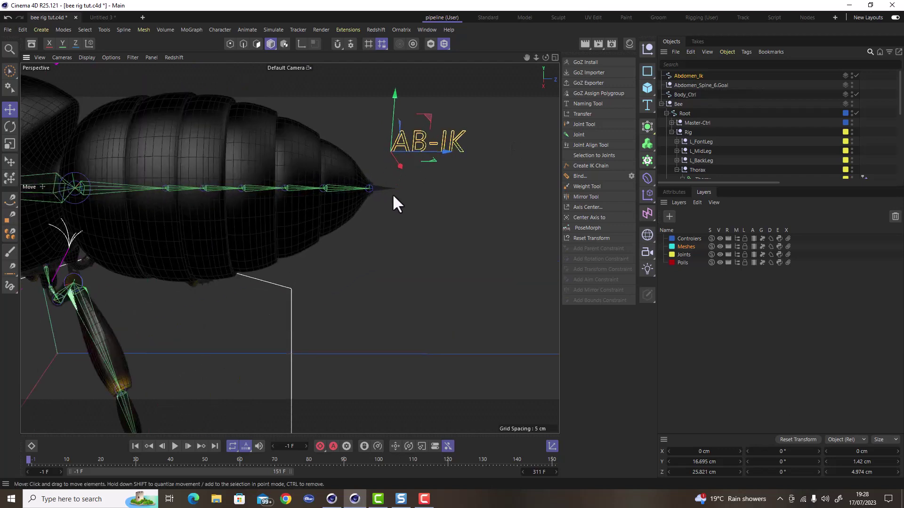
pyautogui.scroll(-6, 373, 197)
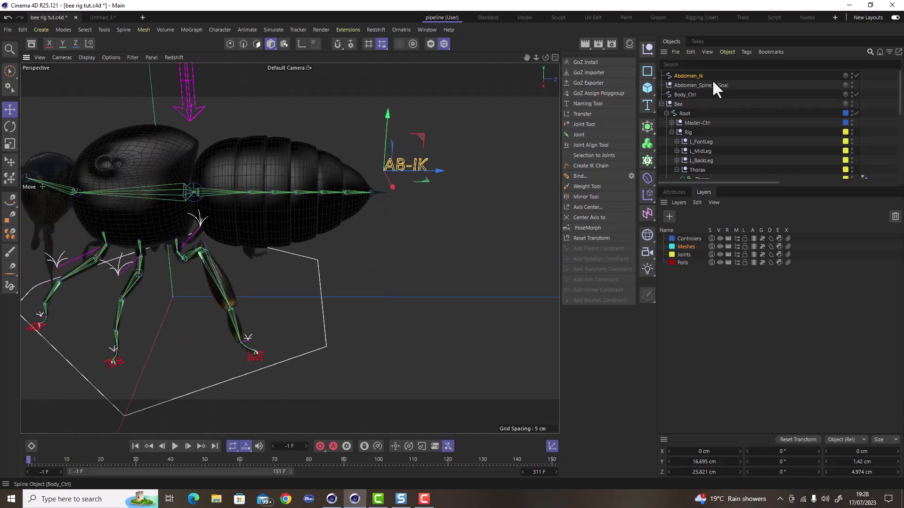
pyautogui.click(712, 85)
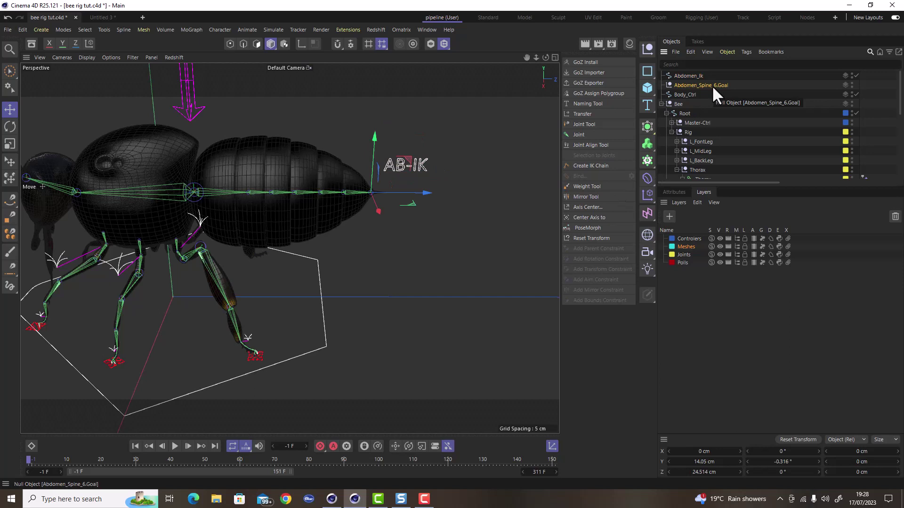
pyautogui.click(683, 76)
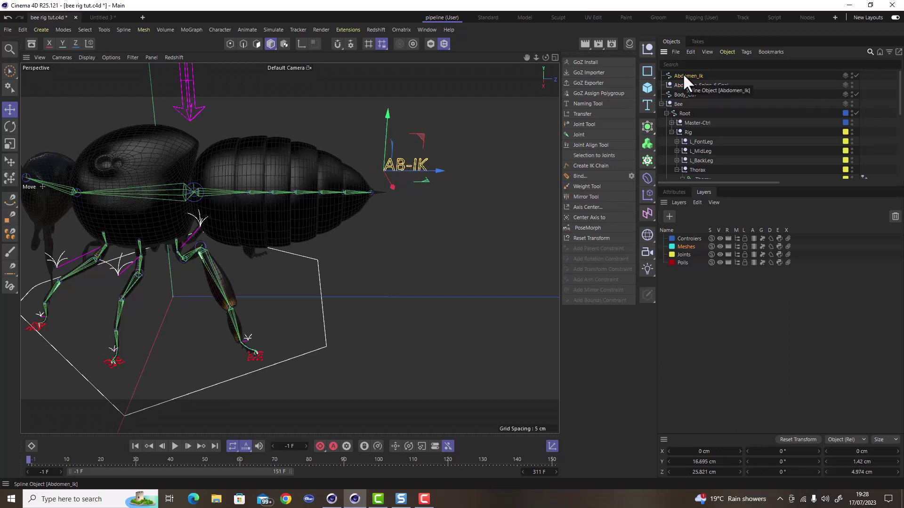
pyautogui.click(299, 42)
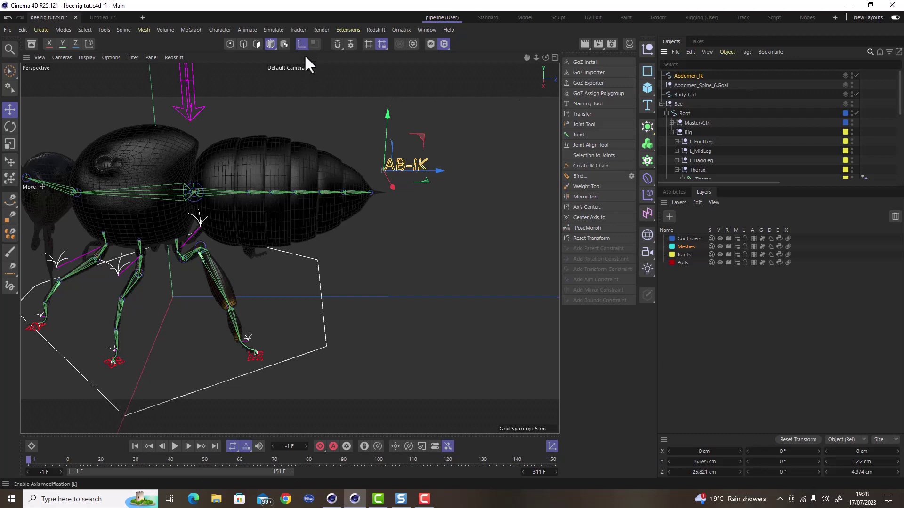
pyautogui.scroll(5, 381, 177)
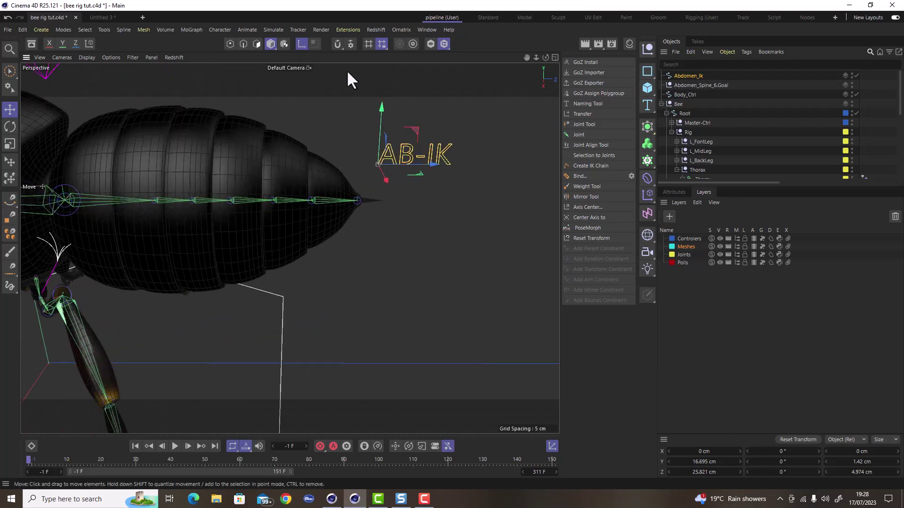
pyautogui.click(337, 43)
pyautogui.moveTo(414, 128); pyautogui.dragTo(332, 231)
pyautogui.scroll(3, 359, 203)
pyautogui.scroll(2, 359, 202)
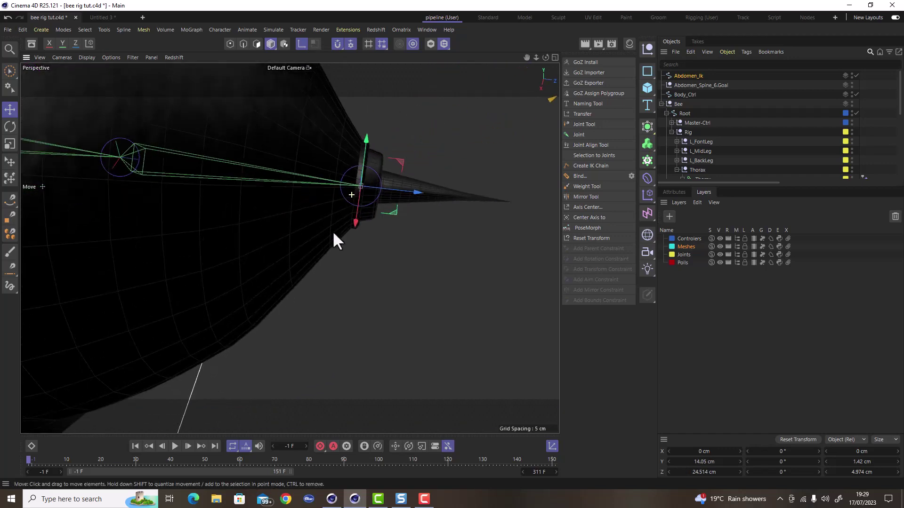
# - Hide the Meshes layer and inspect the Abdomen_Ik axis at the last abdomen joint from several angles
pyautogui.click(720, 246)
pyautogui.keyDown('alt'); pyautogui.moveTo(360, 192); pyautogui.dragTo(488, 221); pyautogui.keyUp('alt')
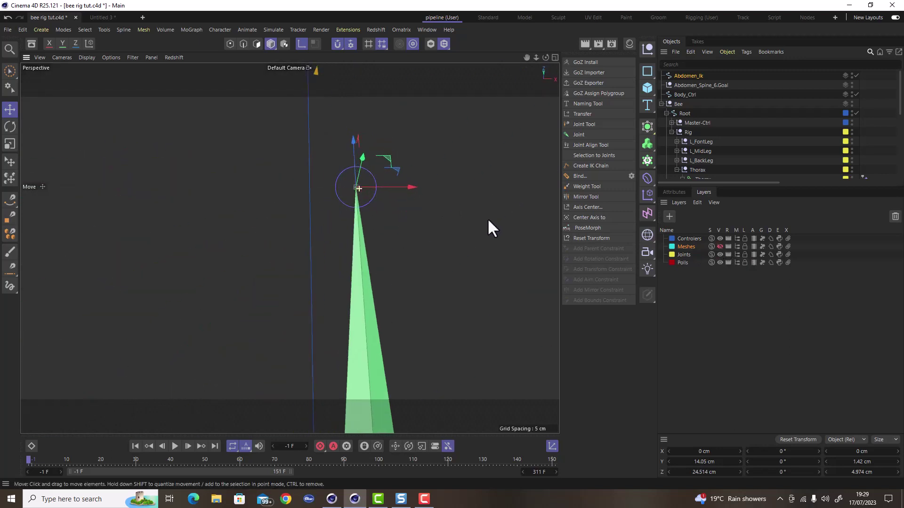
pyautogui.keyDown('alt'); pyautogui.moveTo(351, 196); pyautogui.dragTo(301, 193); pyautogui.keyUp('alt')
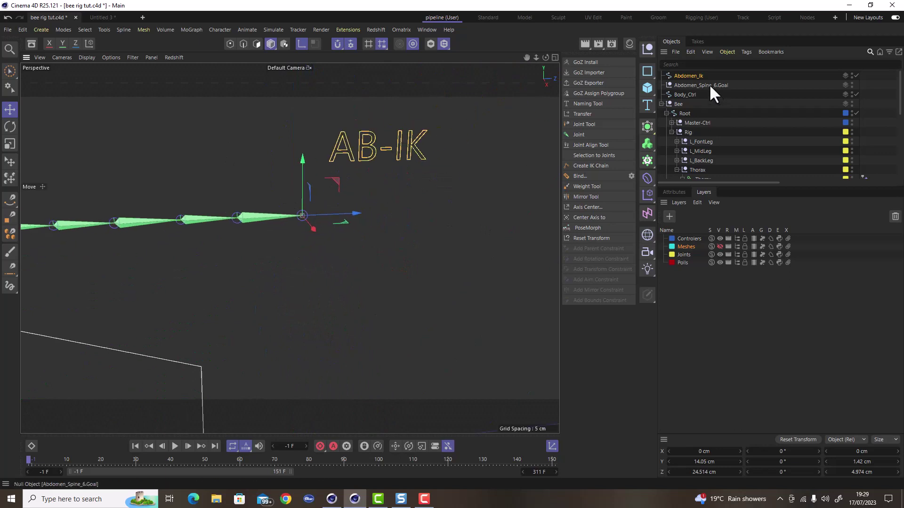
# - Compare the axis positions of the Abdomen_Ik spline and the Abdomen_Spine_6.Goal null at the abdomen tip
pyautogui.click(692, 83)
pyautogui.click(688, 76)
pyautogui.click(693, 83)
pyautogui.click(689, 77)
pyautogui.click(691, 81)
pyautogui.click(687, 75)
pyautogui.click(690, 81)
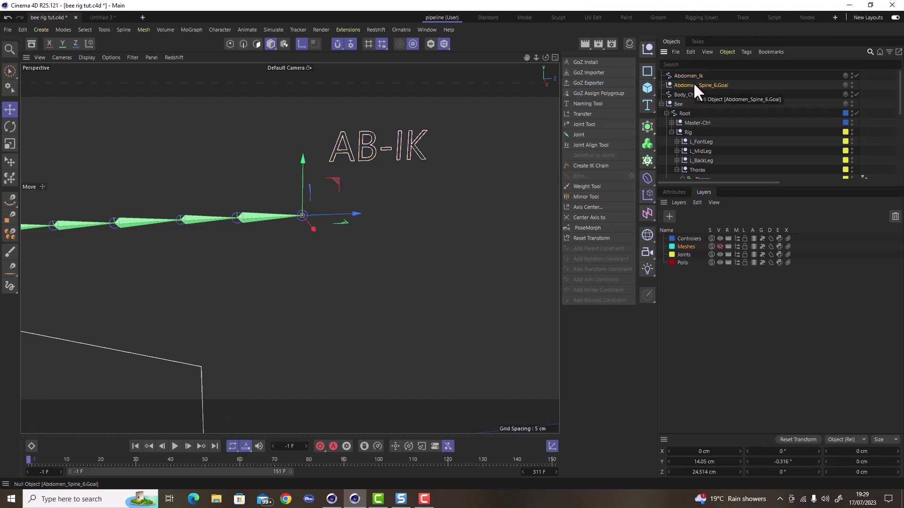
pyautogui.scroll(-3, 323, 220)
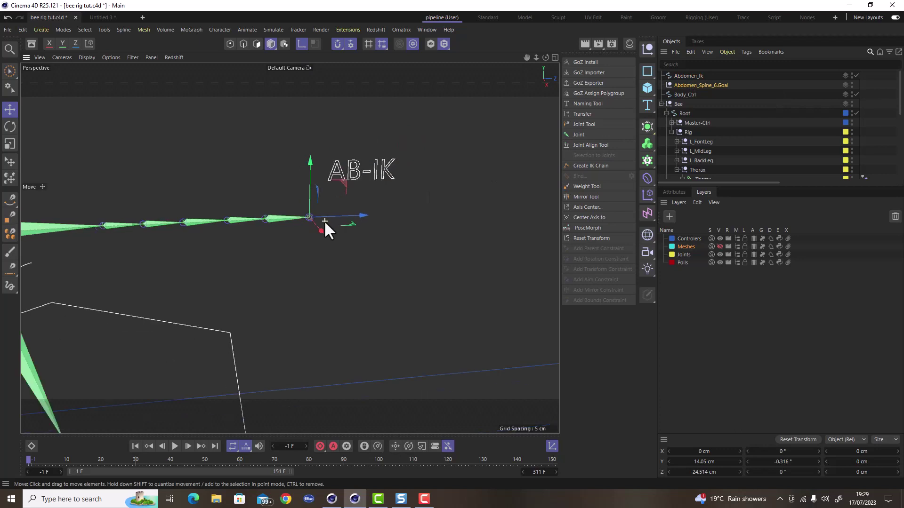
pyautogui.click(698, 73)
pyautogui.click(699, 86)
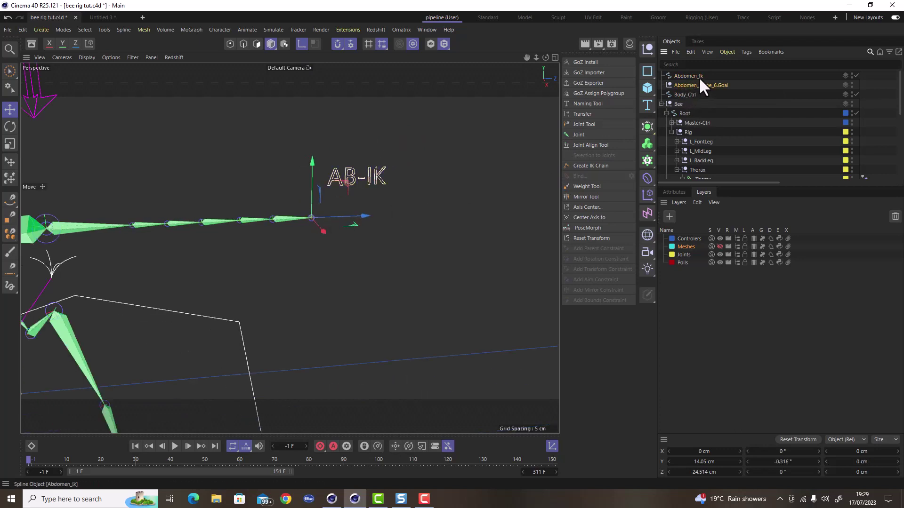
pyautogui.click(690, 75)
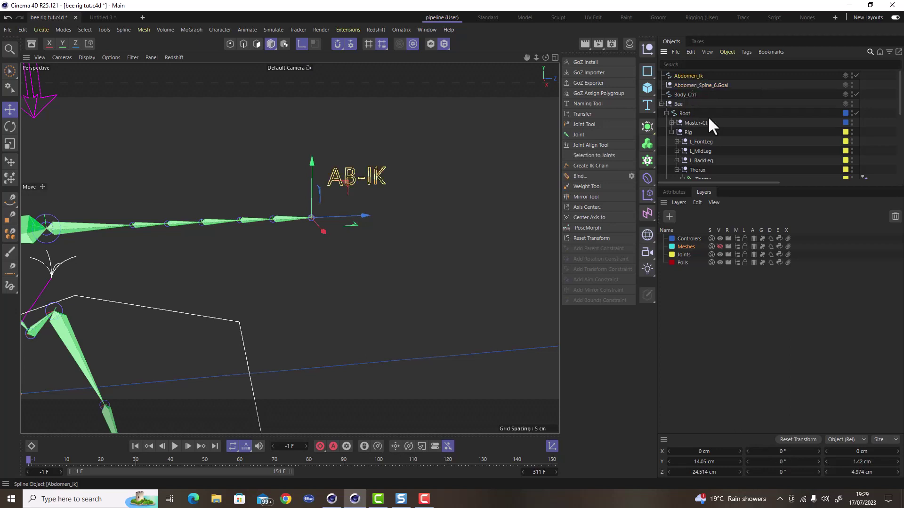
# - Assign Abdomen_Ik as the goal of the IK tag on Abdomen_Spine_0 and delete the Abdomen_Spine_6.Goal null
pyautogui.moveTo(741, 184); pyautogui.dragTo(746, 268)
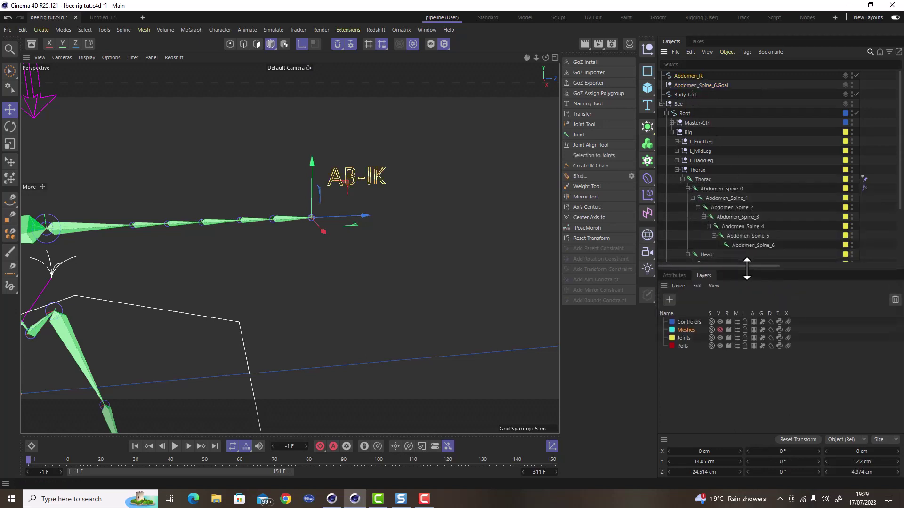
pyautogui.click(864, 187)
pyautogui.click(679, 275)
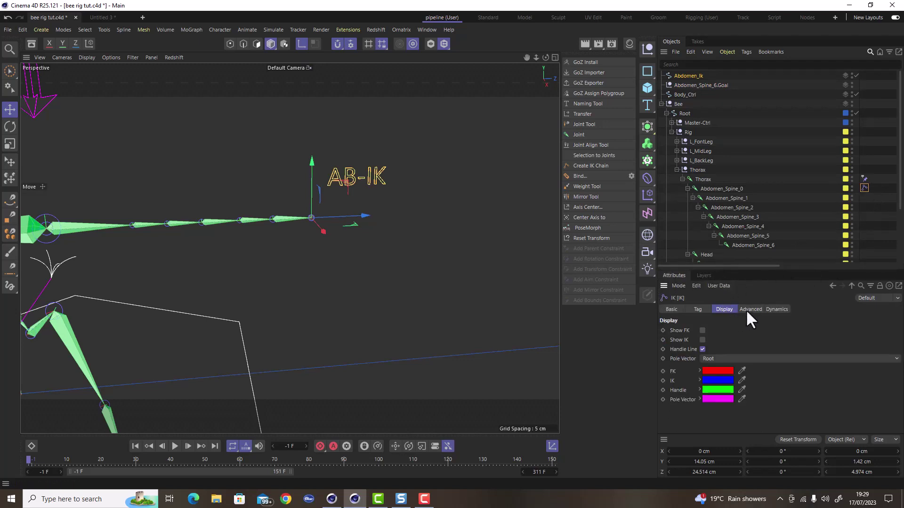
pyautogui.click(700, 309)
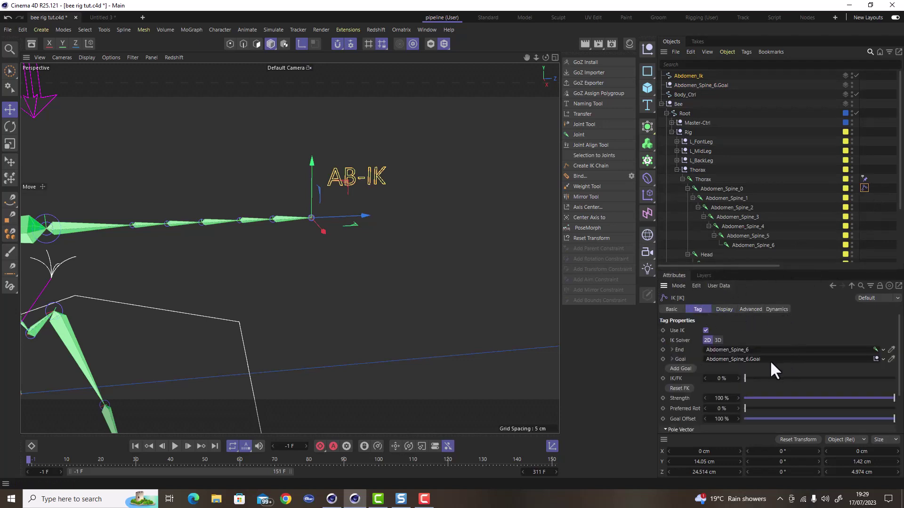
pyautogui.moveTo(683, 75); pyautogui.dragTo(786, 362)
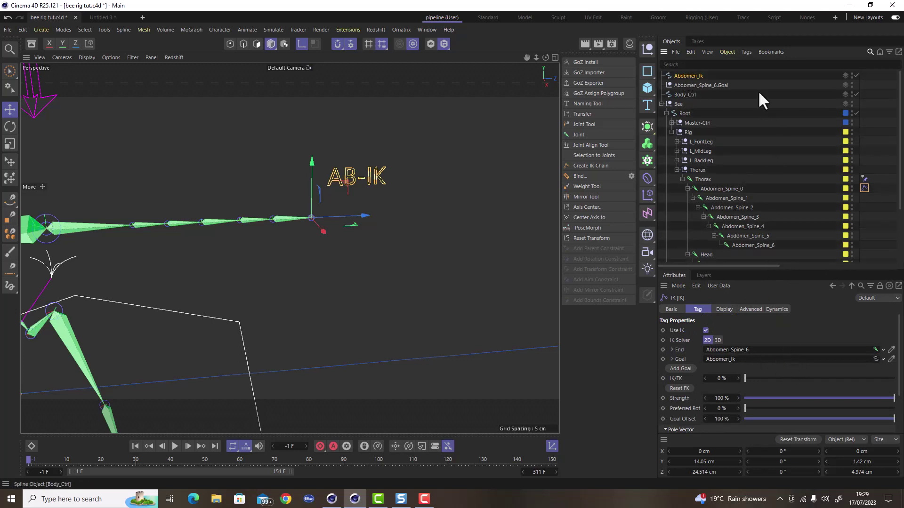
pyautogui.click(710, 85)
pyautogui.press('Delete')
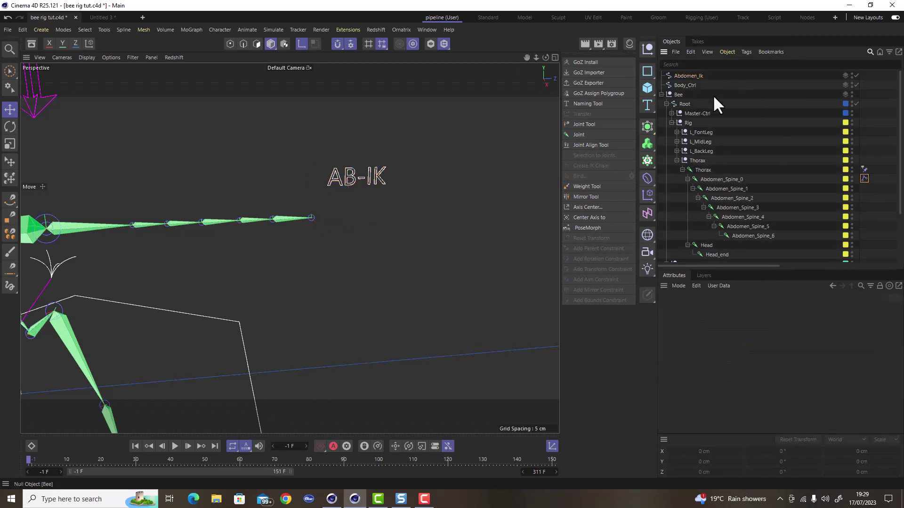
# - Turn off axis modification and snapping, test the abdomen chain by moving the Abdomen_Ik control, and undo the move
pyautogui.click(691, 75)
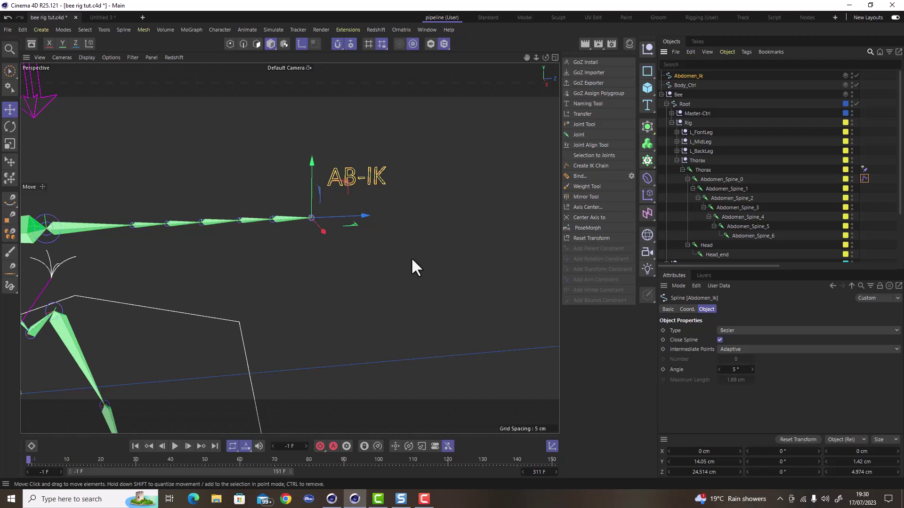
pyautogui.scroll(-5, 396, 264)
pyautogui.scroll(4, 366, 220)
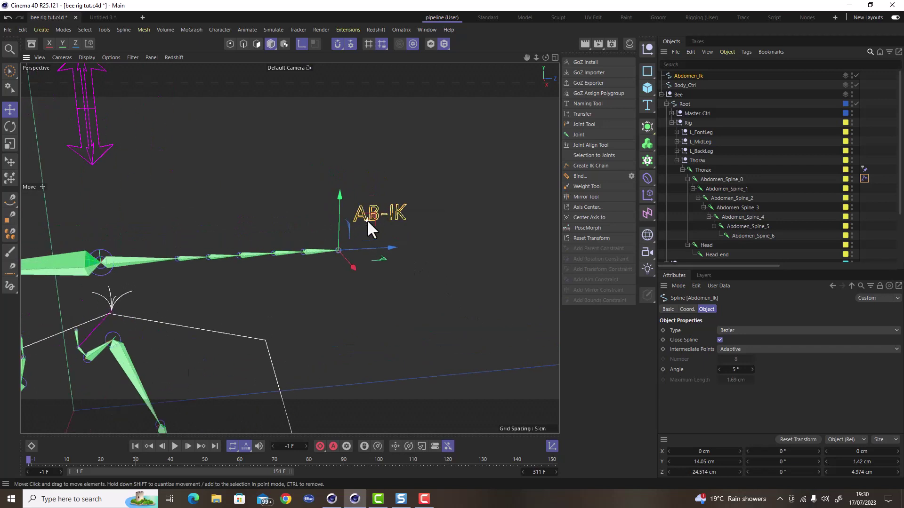
pyautogui.scroll(2, 368, 220)
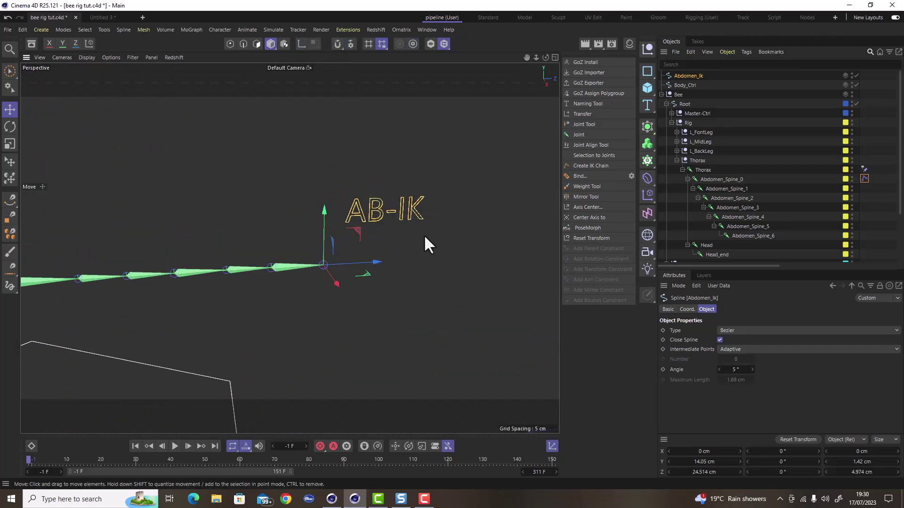
pyautogui.keyDown('alt'); pyautogui.moveTo(351, 258); pyautogui.dragTo(315, 174); pyautogui.keyUp('alt')
pyautogui.hotkey('ctrl', 'z')
pyautogui.click(462, 256)
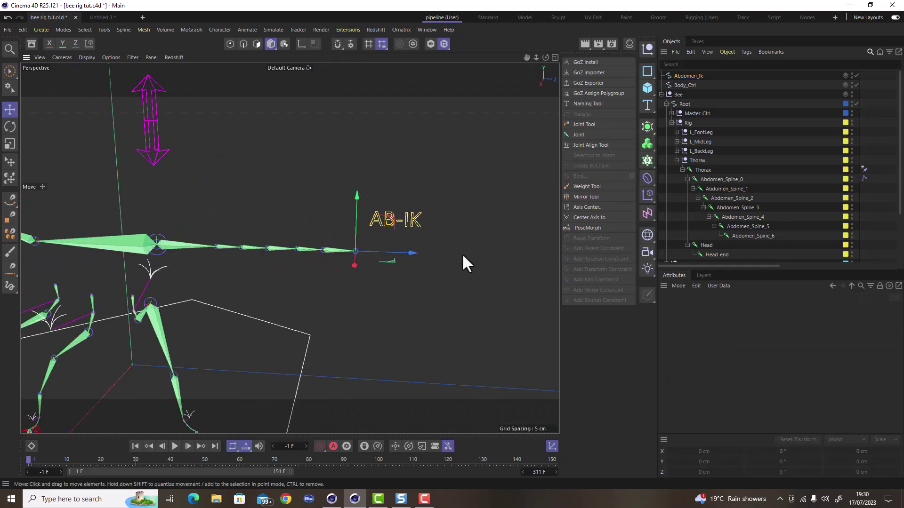
# - Examine the abdomen joint chain and its root joint Abdomen_Spine_0 near the thorax to see where another control is needed
pyautogui.scroll(-5, 462, 253)
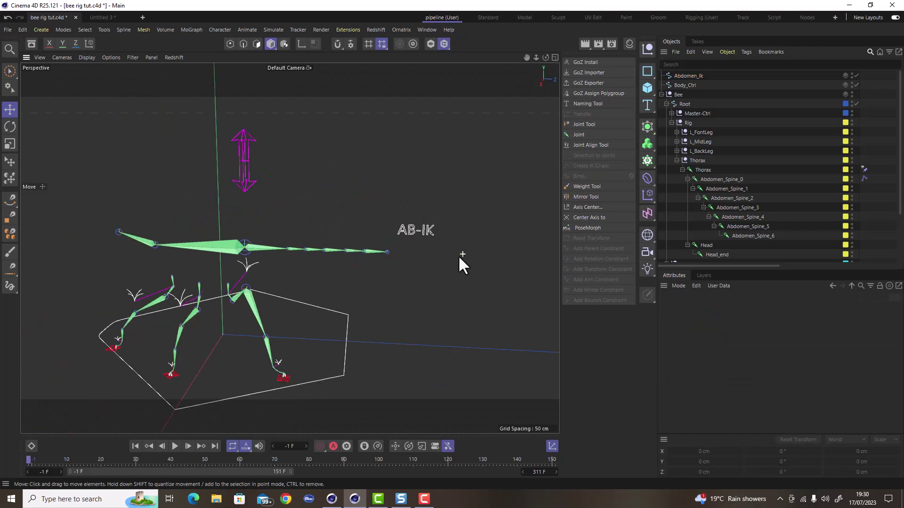
pyautogui.scroll(6, 289, 249)
pyautogui.scroll(2, 292, 250)
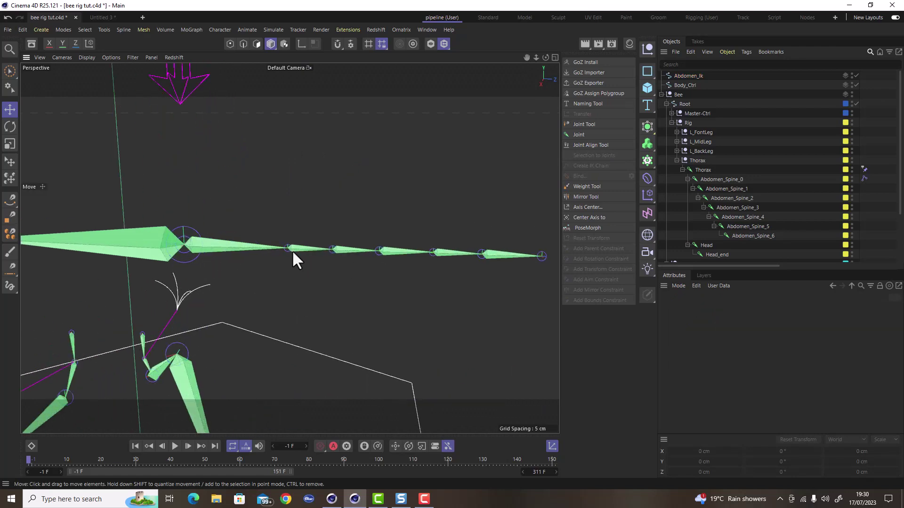
pyautogui.click(240, 250)
pyautogui.scroll(-1, 411, 283)
pyautogui.scroll(-2, 412, 291)
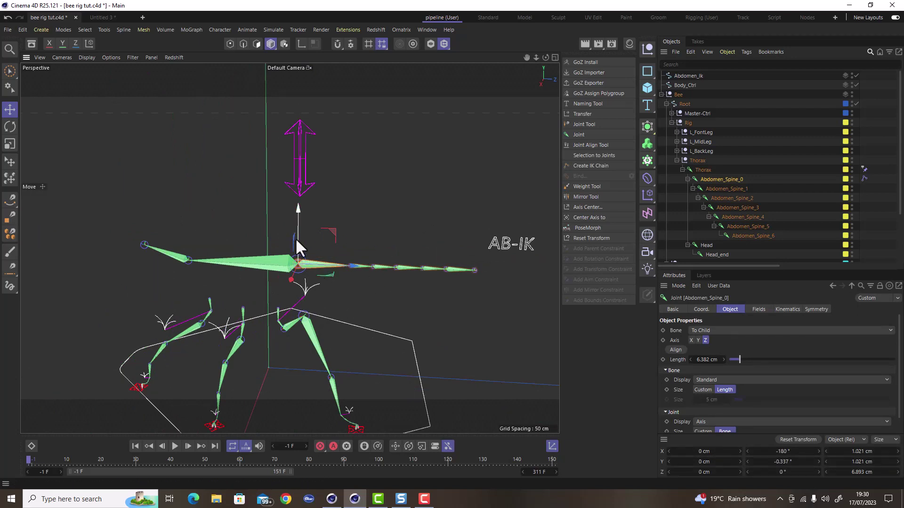
pyautogui.scroll(-2, 300, 231)
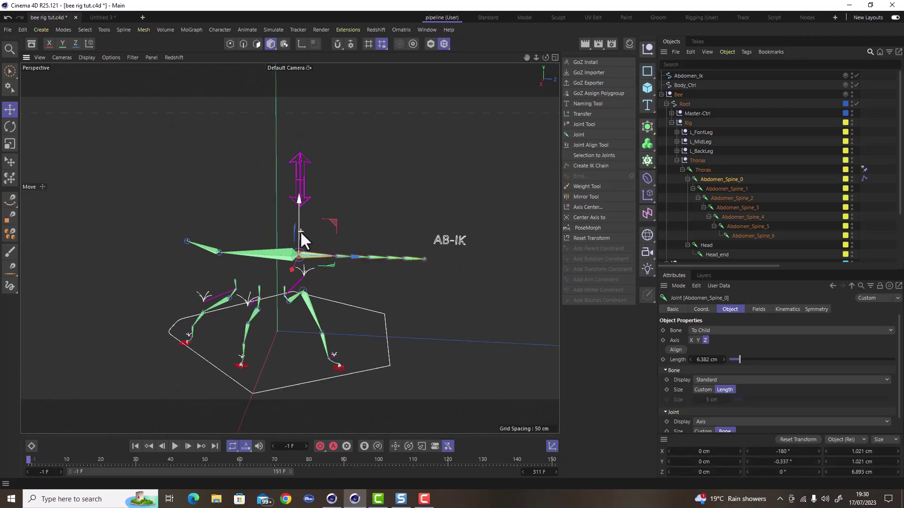
# - Switch to the Untitled 3 document and undo the double-arrow edits back to the single flat IK_Foot_Ctrl arrow spline
pyautogui.click(110, 18)
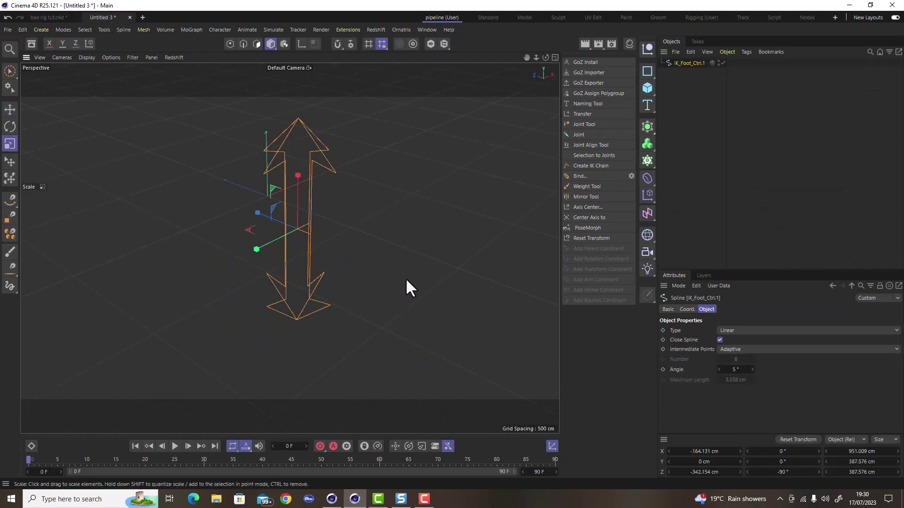
pyautogui.hotkey('ctrl', 'z')
pyautogui.hotkey('ctrl', 'z')
pyautogui.hotkey('ctrl', 'z')
pyautogui.hotkey('ctrl', 'z')
pyautogui.hotkey('ctrl', 'z')
pyautogui.hotkey('ctrl', 'z')
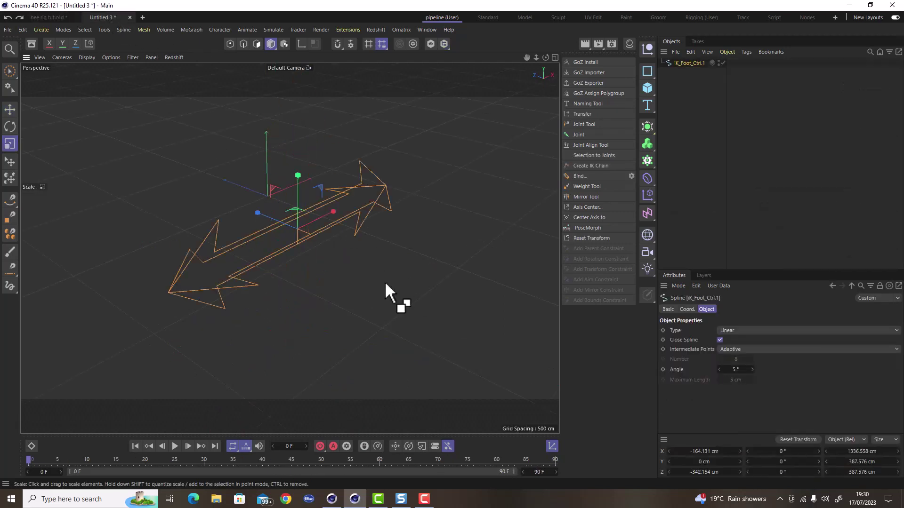
pyautogui.hotkey('ctrl', 'z')
pyautogui.hotkey('ctrl', 'z')
pyautogui.hotkey('ctrl', 'z')
pyautogui.hotkey('ctrl', 'z')
pyautogui.hotkey('ctrl', 'z')
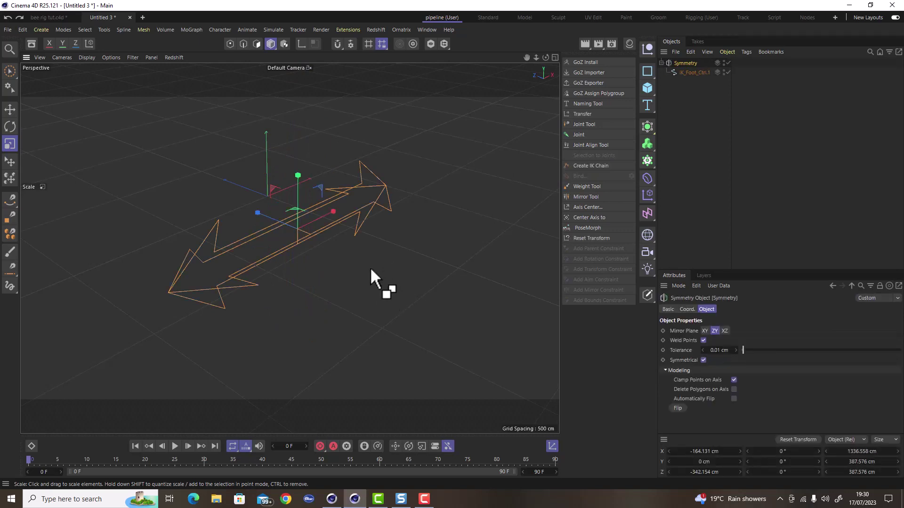
pyautogui.hotkey('ctrl', 'z')
pyautogui.hotkey('ctrl', 'z')
pyautogui.hotkey('ctrl', 'z')
pyautogui.hotkey('ctrl', 'z')
pyautogui.hotkey('ctrl', 'z')
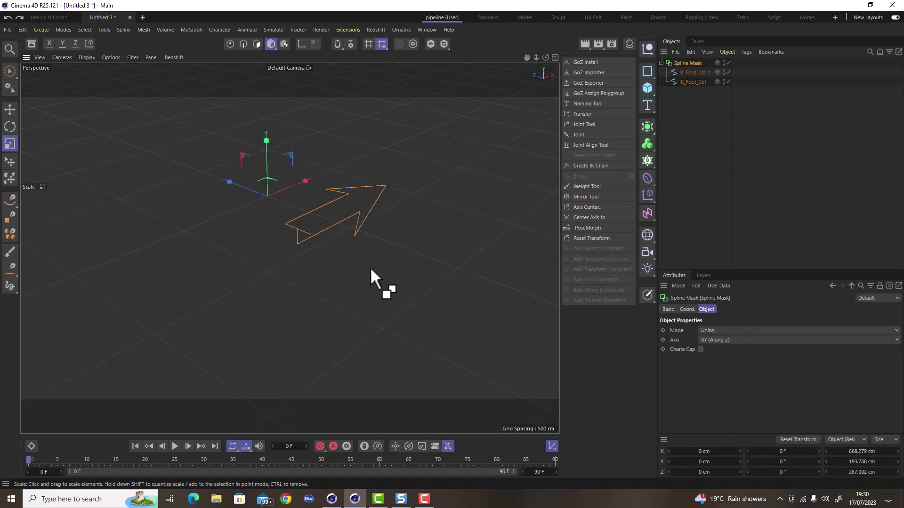
pyautogui.hotkey('ctrl', 'z')
pyautogui.hotkey('ctrl', 'z')
pyautogui.hotkey('ctrl', 'z')
pyautogui.hotkey('ctrl', 'z')
pyautogui.hotkey('ctrl', 'z')
pyautogui.hotkey('ctrl', 'z')
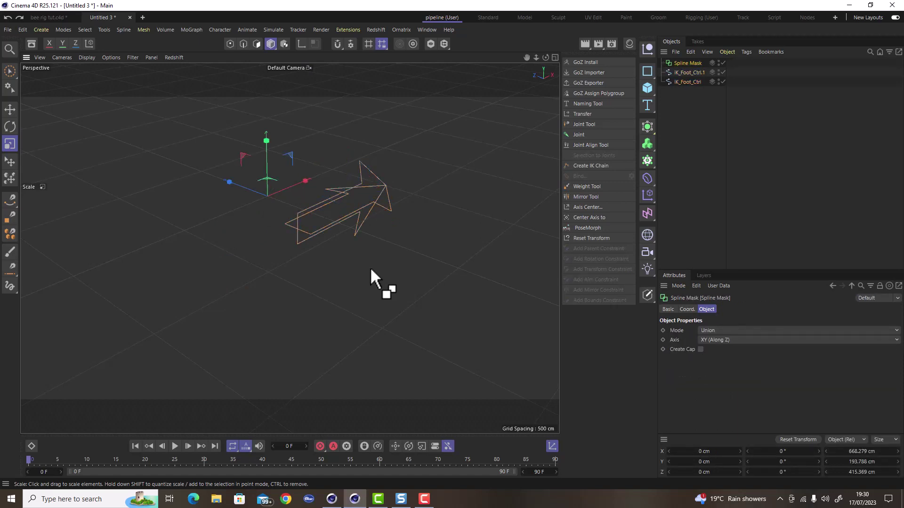
pyautogui.hotkey('ctrl', 'z')
pyautogui.hotkey('ctrl', 'z')
pyautogui.hotkey('ctrl', 'z')
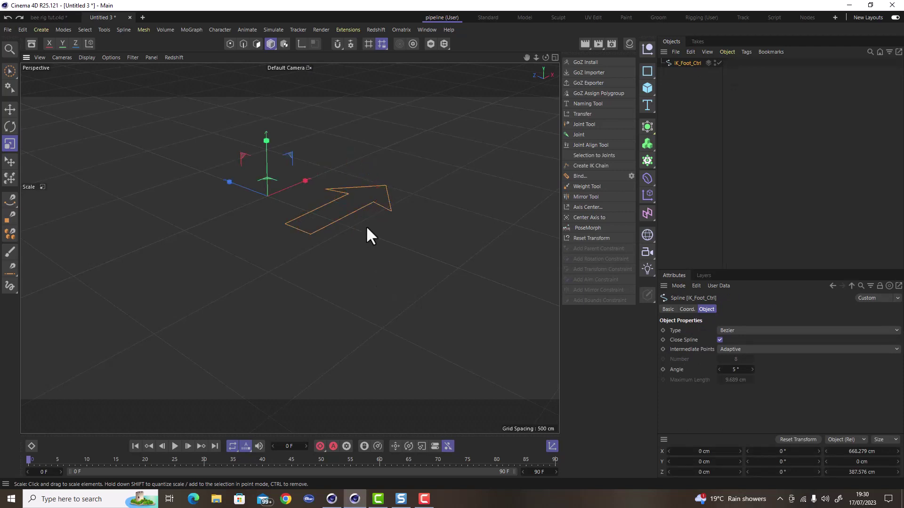
# - In point mode in the top view, clear the point selection and subdivide the IK_Foot_Ctrl arrow spline twice
pyautogui.scroll(3, 302, 224)
pyautogui.scroll(4, 414, 219)
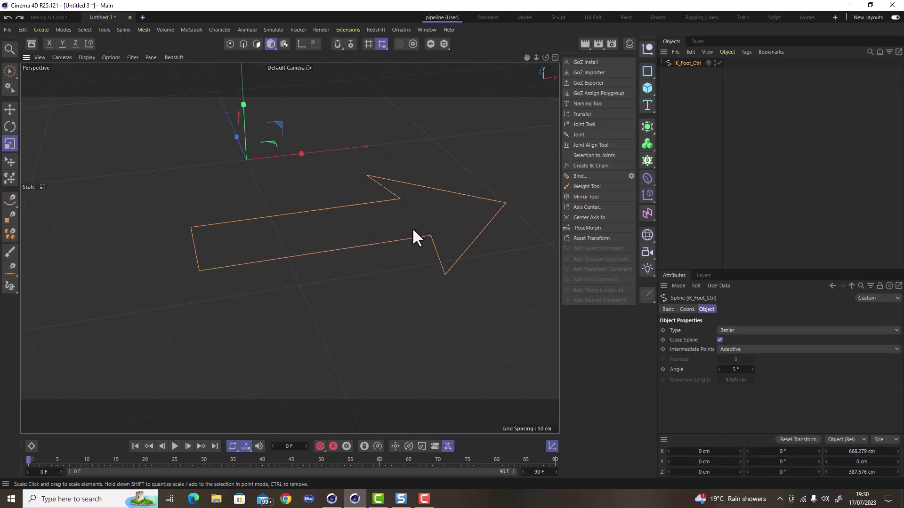
pyautogui.keyDown('alt'); pyautogui.moveTo(413, 229); pyautogui.dragTo(355, 247, button='middle'); pyautogui.keyUp('alt')
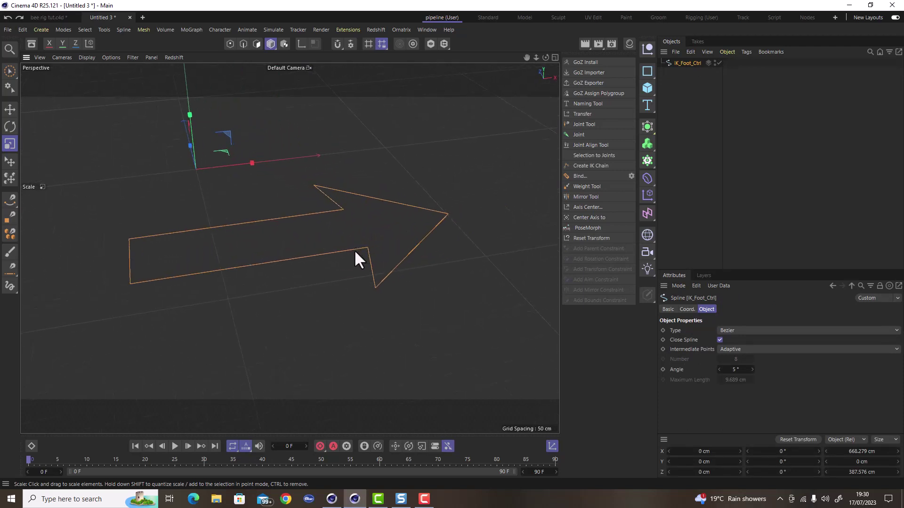
pyautogui.scroll(-4, 464, 167)
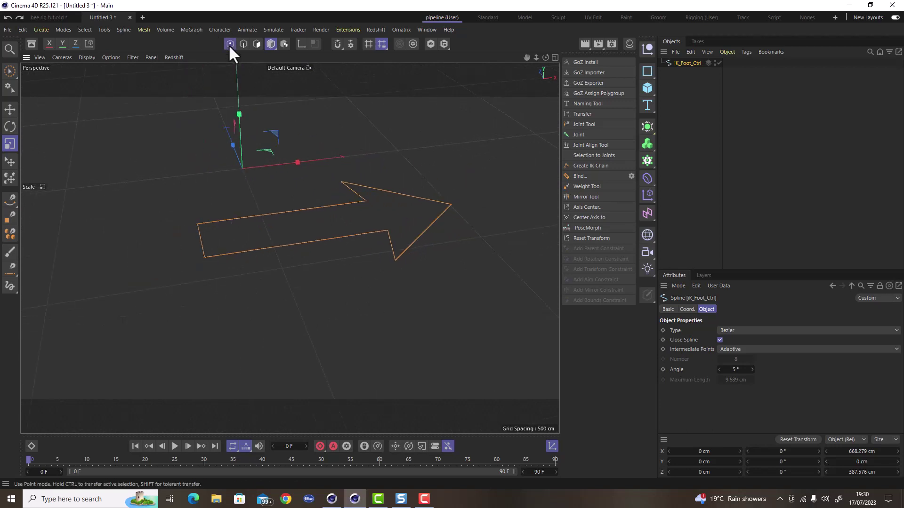
pyautogui.click(230, 45)
pyautogui.keyDown('alt'); pyautogui.moveTo(302, 211); pyautogui.dragTo(311, 315); pyautogui.keyUp('alt')
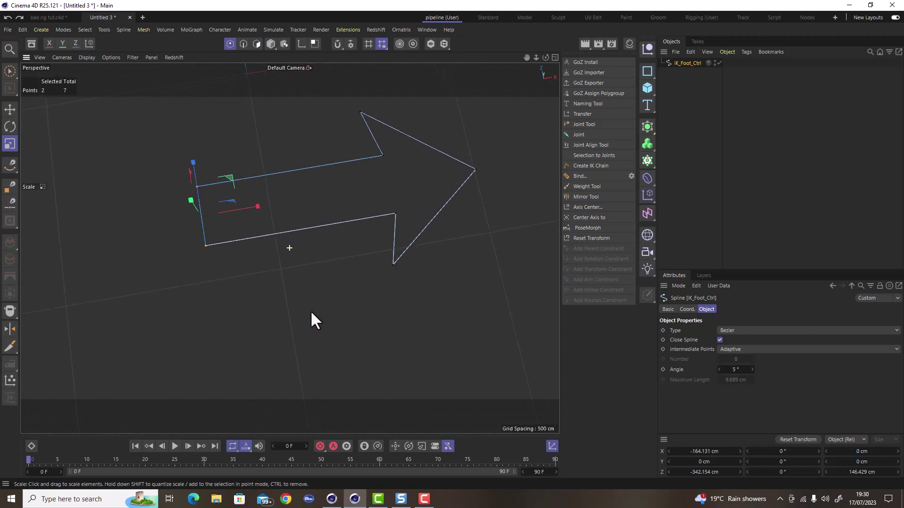
pyautogui.click(555, 57)
pyautogui.click(555, 57)
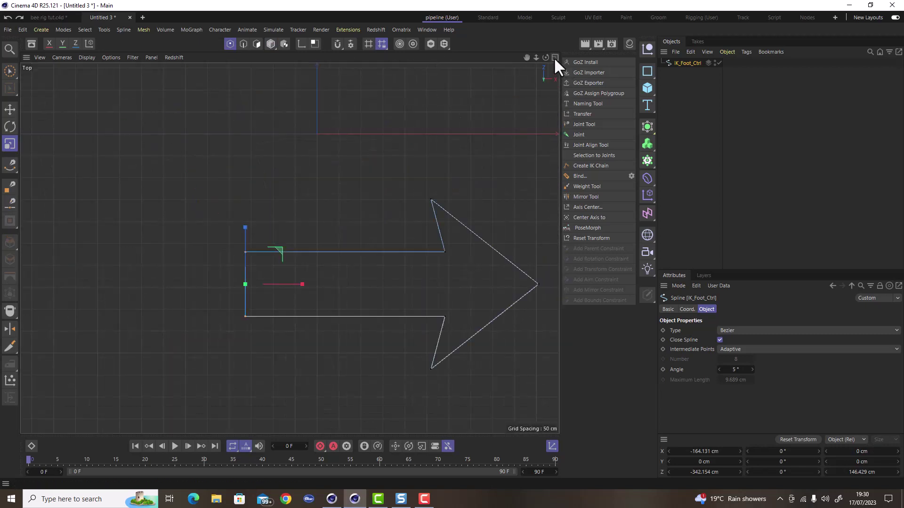
pyautogui.scroll(-2, 315, 213)
pyautogui.click(333, 306)
pyautogui.scroll(2, 332, 306)
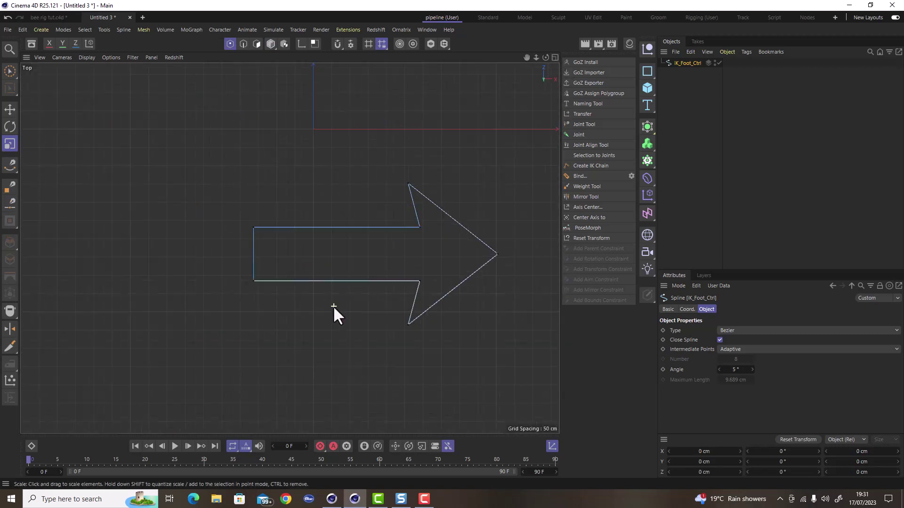
pyautogui.rightClick(298, 156)
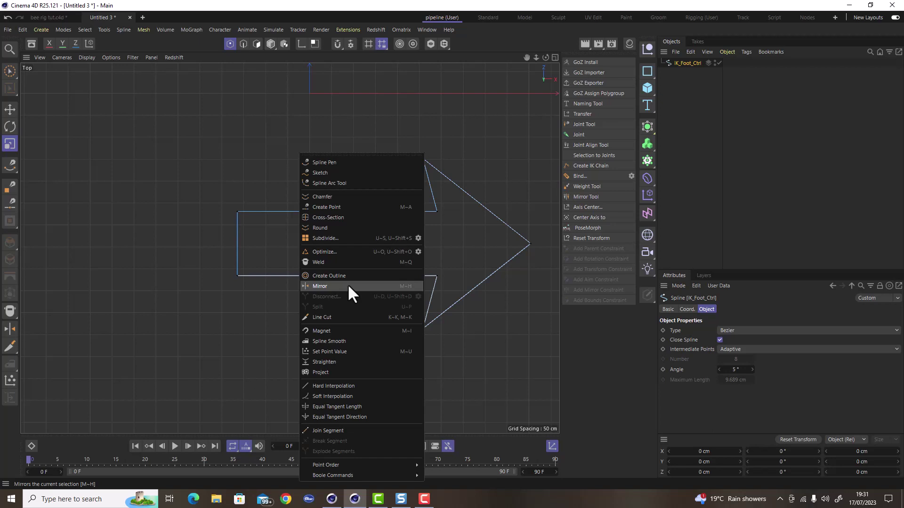
pyautogui.click(334, 238)
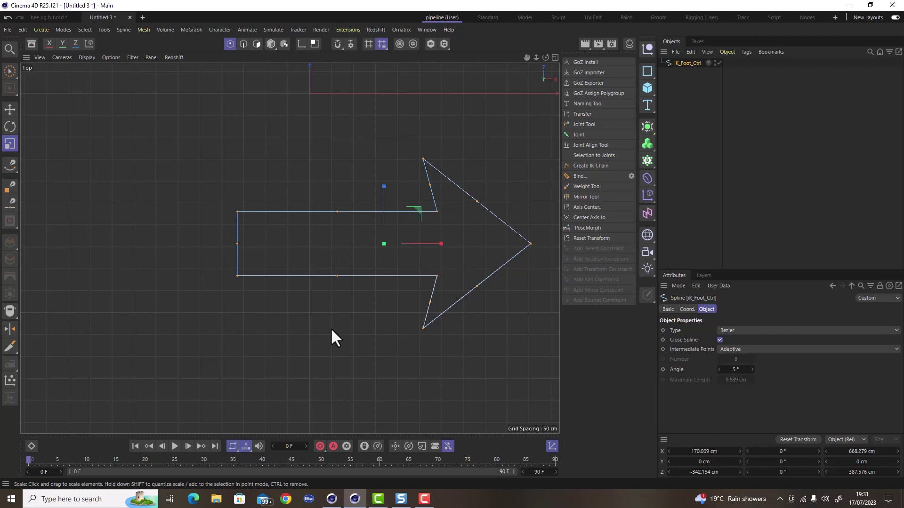
pyautogui.rightClick(283, 125)
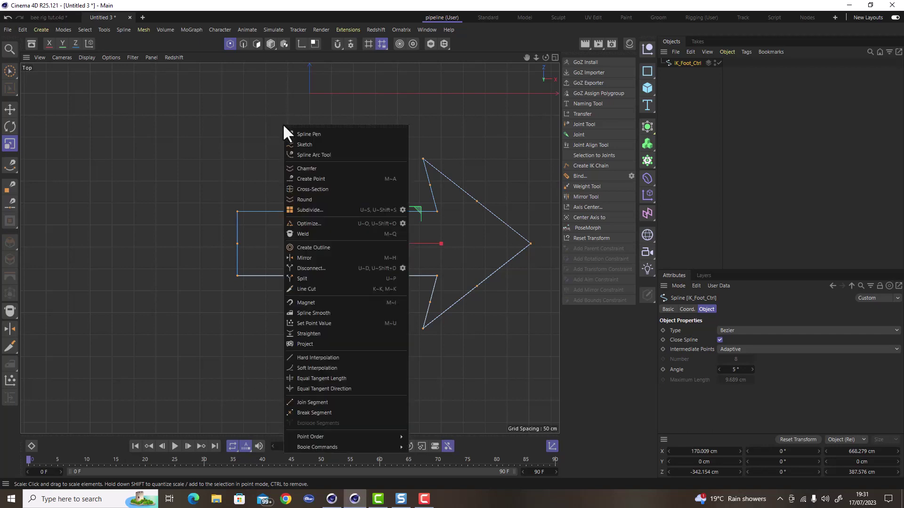
pyautogui.click(327, 209)
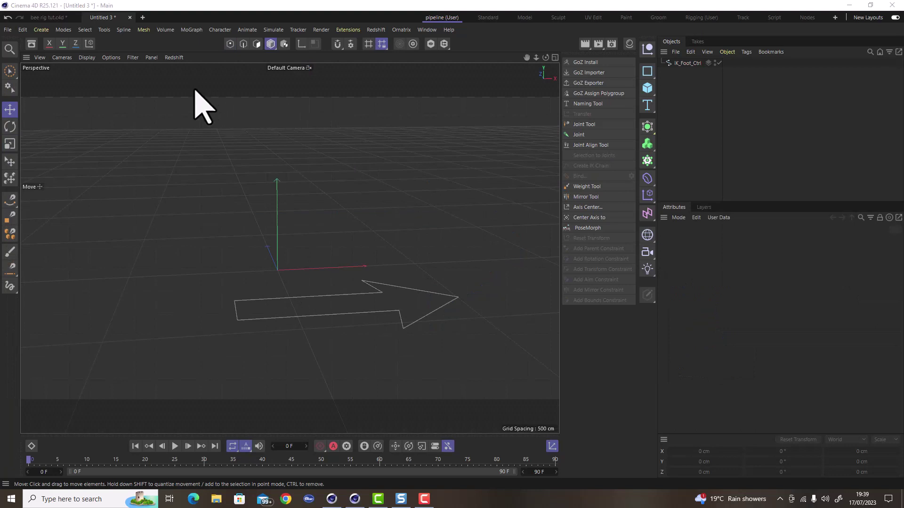
# - Rename the arrow spline as Abdomen_Rot and copy it into the bee rig tut.c4d document
pyautogui.click(687, 63)
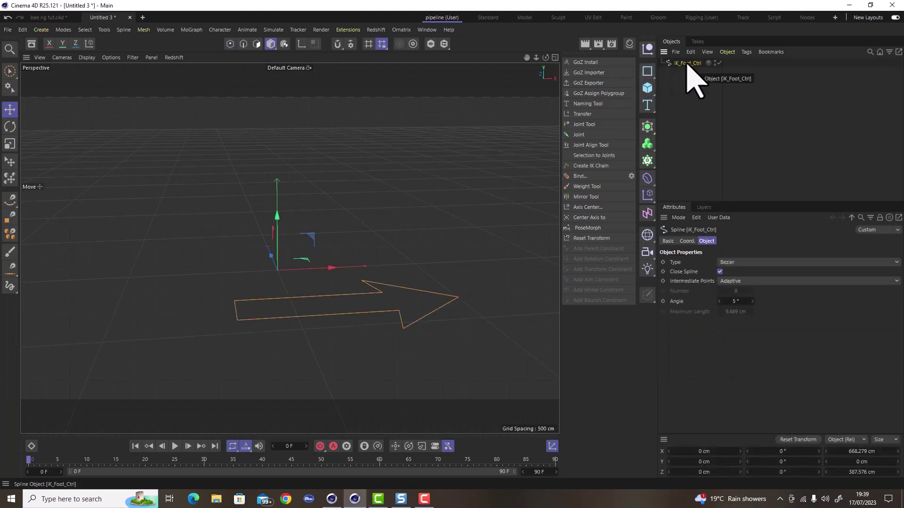
pyautogui.doubleClick(687, 63)
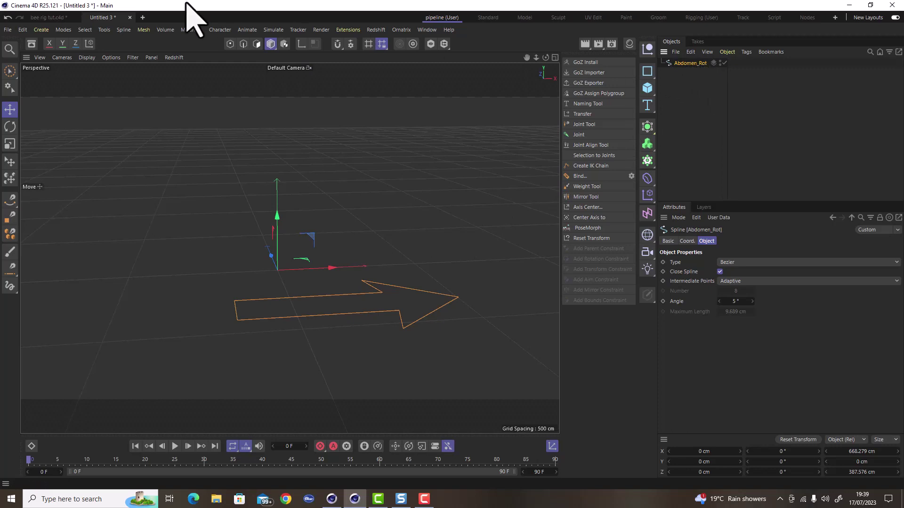
pyautogui.click(50, 17)
pyautogui.hotkey('ctrl', 'v')
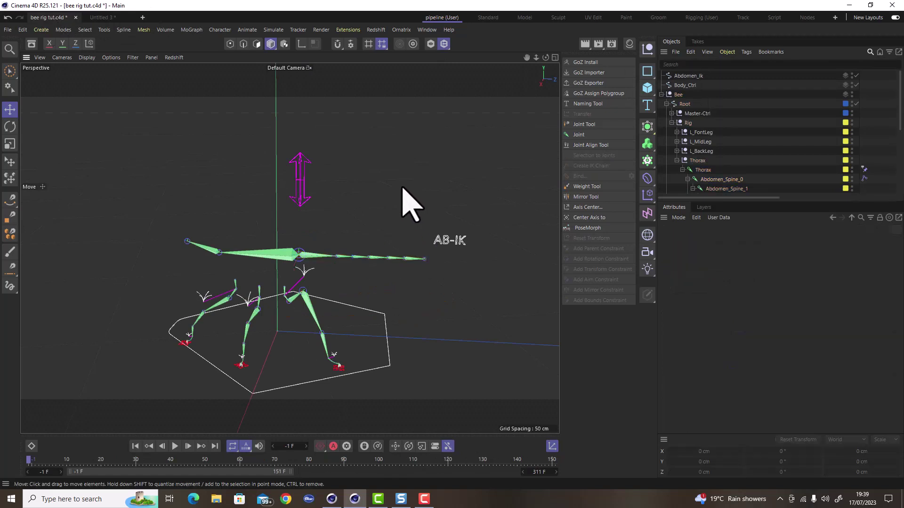
# - Set Abdomen_Rot's Y position to 0 cm and scale it down uniformly to about 14 by 8 cm
pyautogui.moveTo(277, 282); pyautogui.dragTo(278, 182)
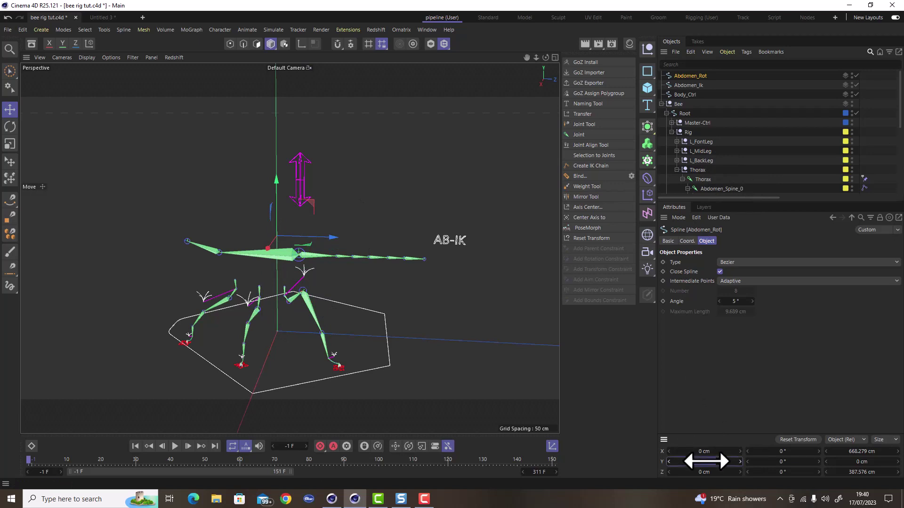
pyautogui.press('Return')
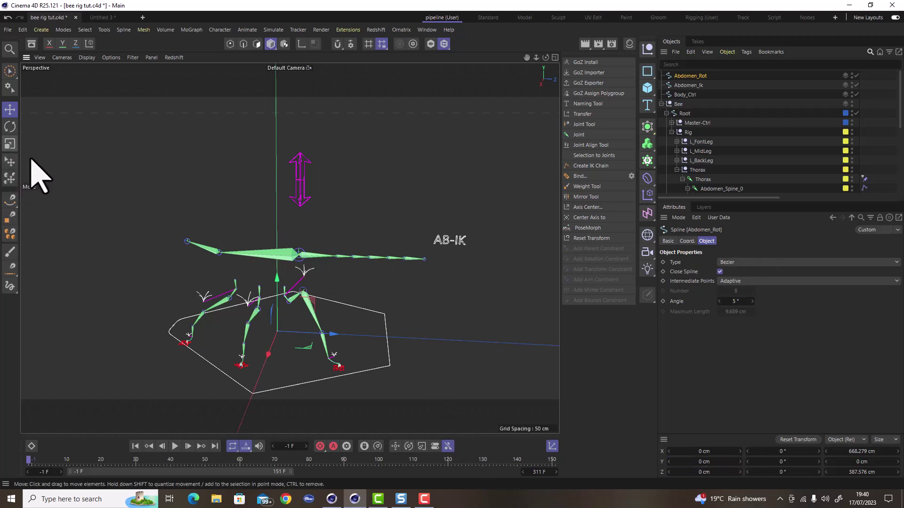
pyautogui.click(10, 144)
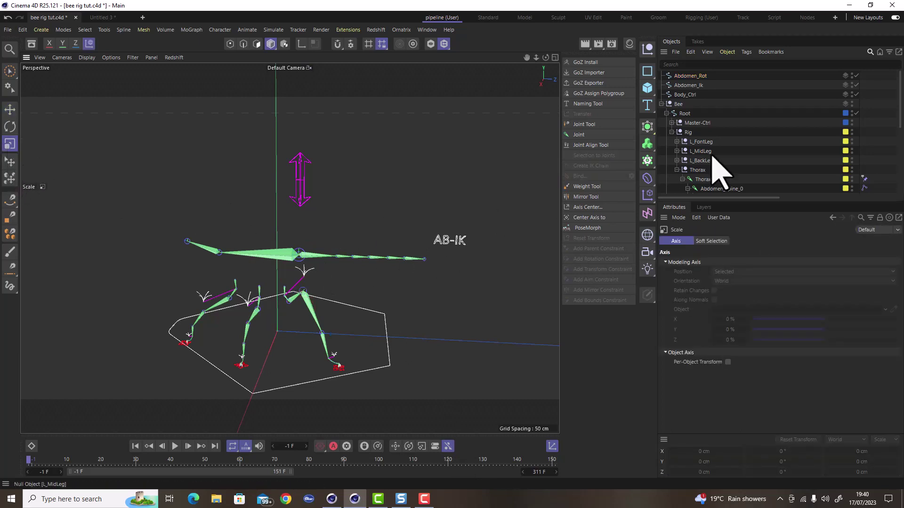
pyautogui.click(710, 77)
pyautogui.moveTo(409, 173); pyautogui.dragTo(104, 325)
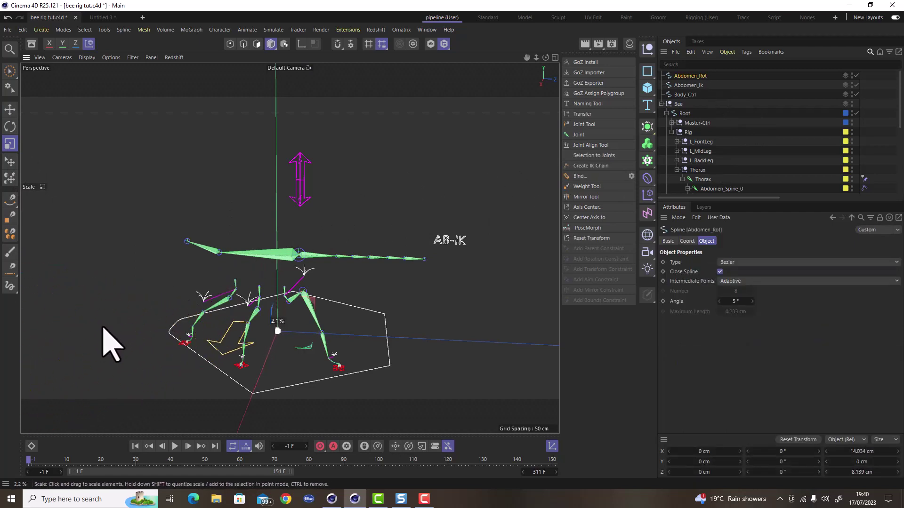
# - Center Abdomen_Rot's axis on its arrow shape and move it up to the abdomen root, at about Y 16.2 cm and Z 3.2 cm
pyautogui.click(601, 218)
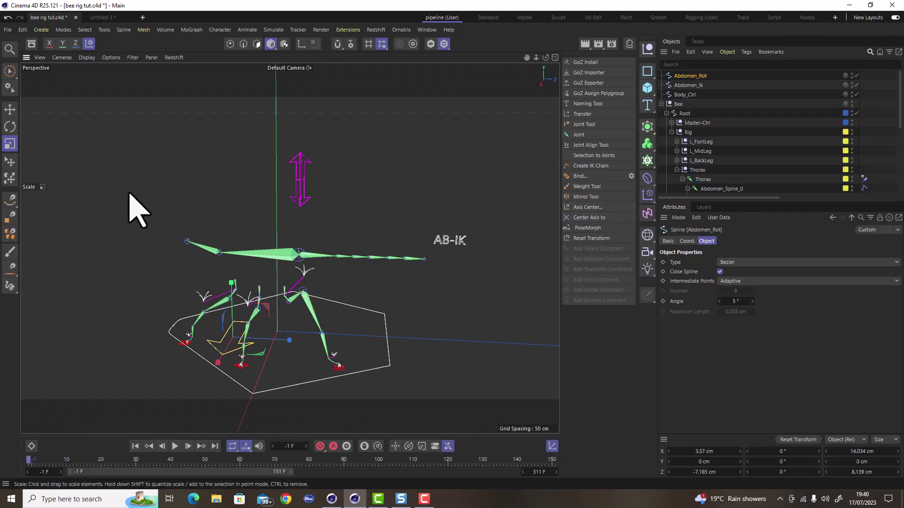
pyautogui.click(10, 109)
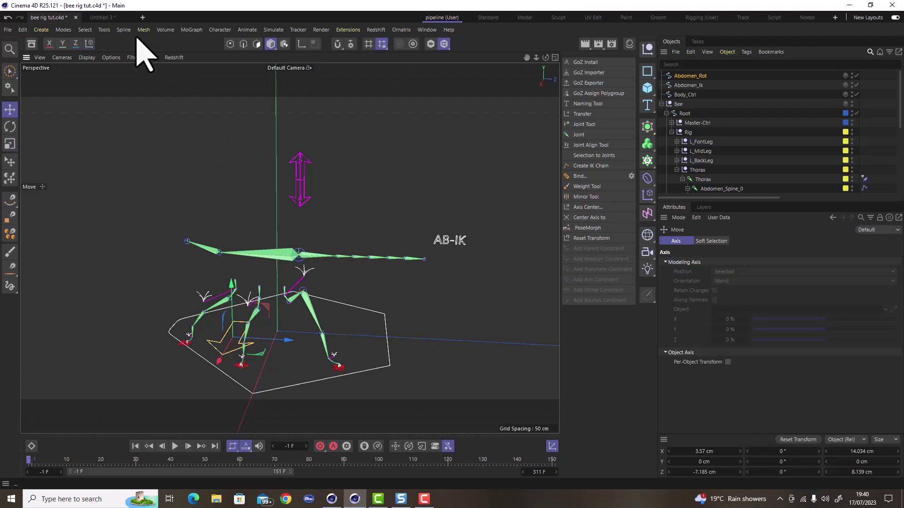
pyautogui.click(104, 30)
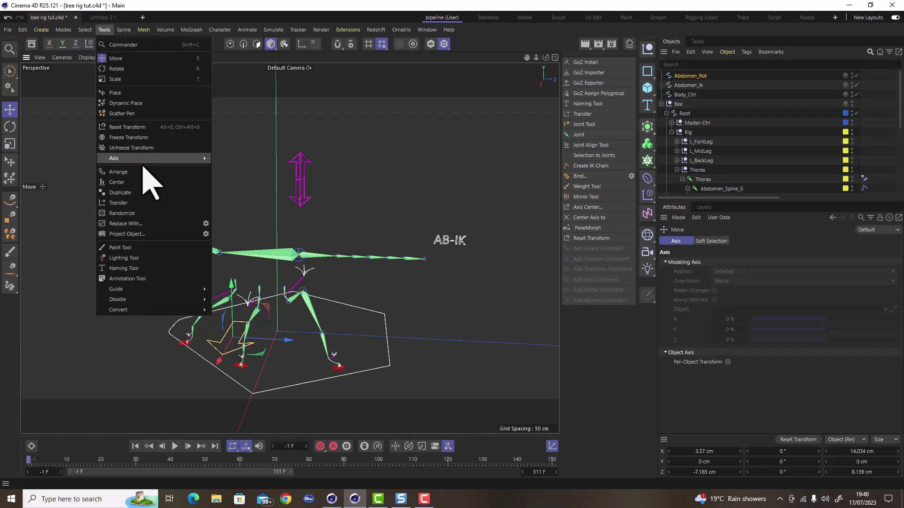
pyautogui.moveTo(141, 161)
pyautogui.click(216, 2)
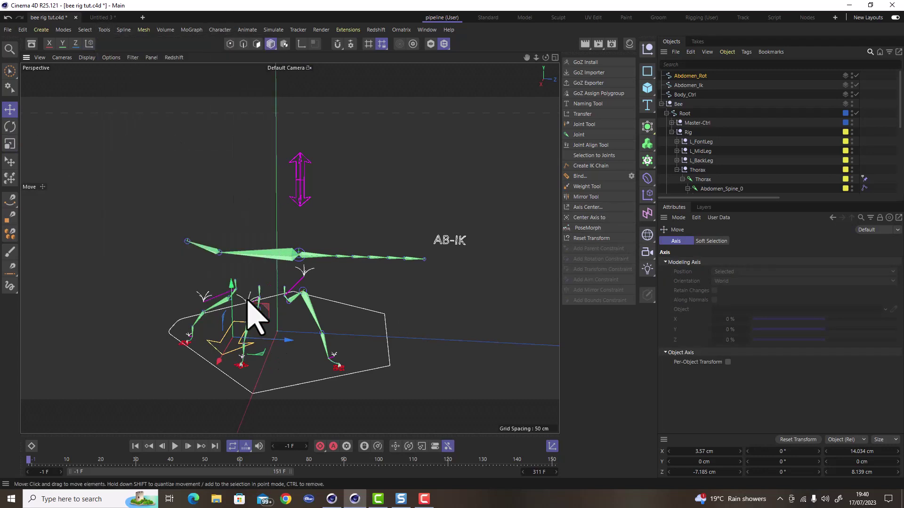
pyautogui.moveTo(288, 340); pyautogui.dragTo(345, 340)
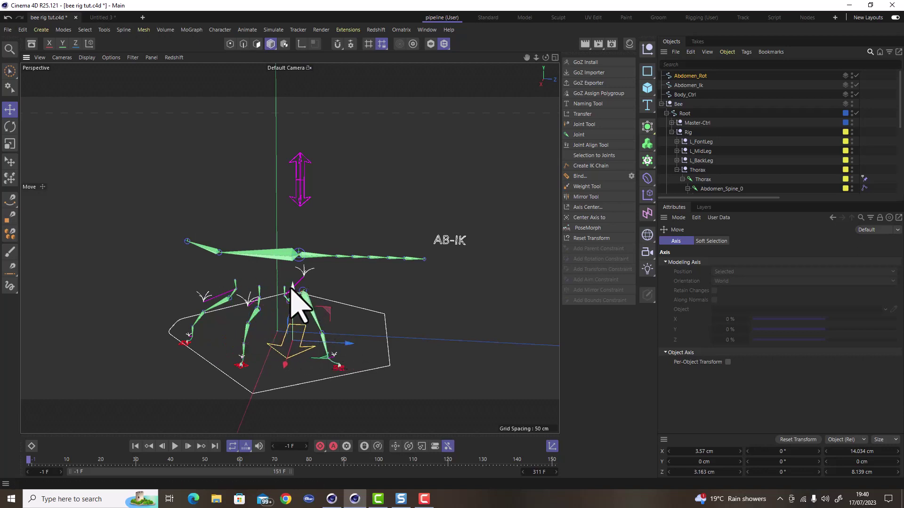
pyautogui.moveTo(291, 286); pyautogui.dragTo(311, 192)
# - Rotate Abdomen_Rot 90° around its vertical axis so the arrow points backward along the abdomen
pyautogui.scroll(5, 304, 250)
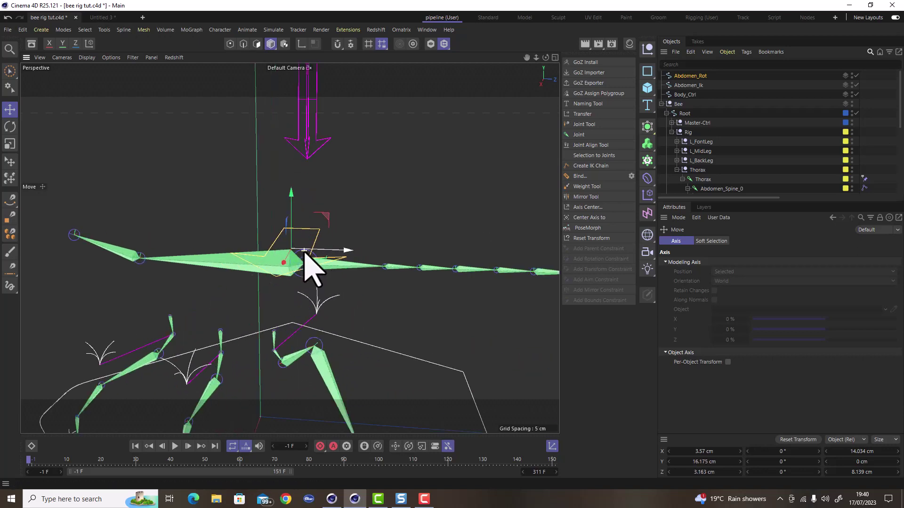
pyautogui.press('r')
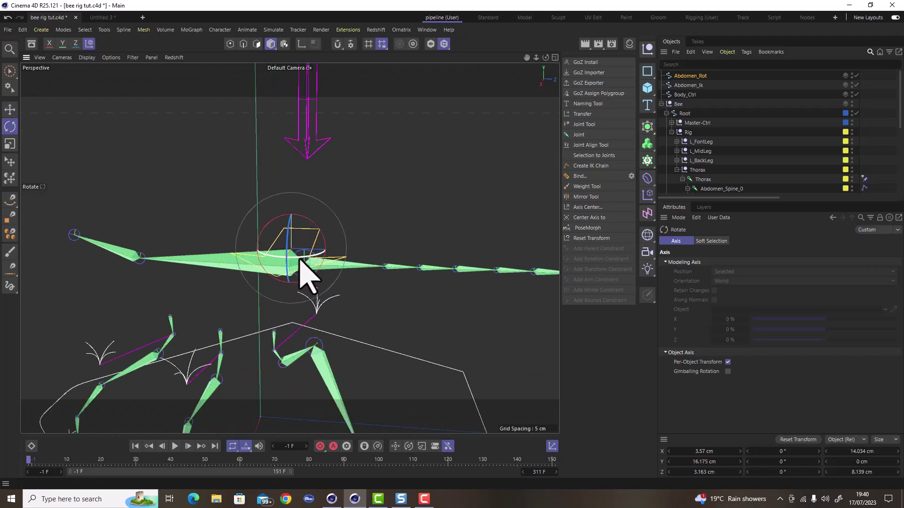
pyautogui.moveTo(300, 258); pyautogui.dragTo(436, 389)
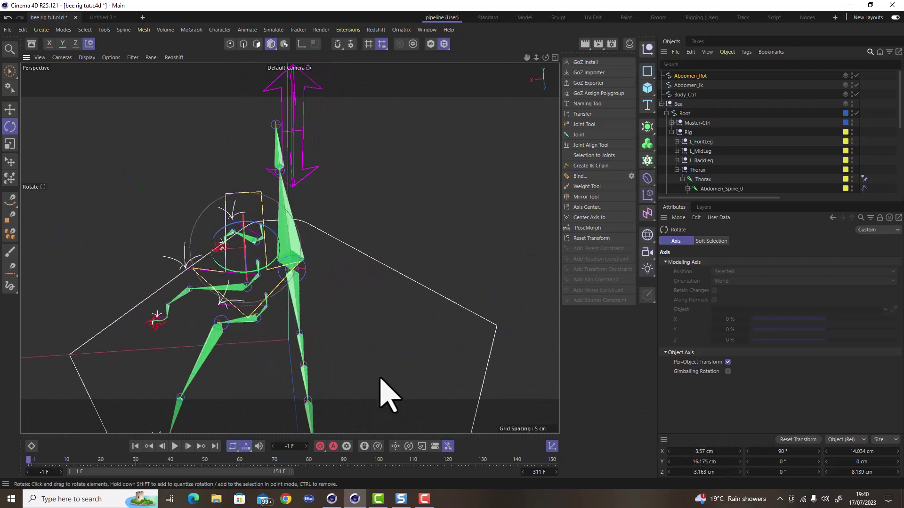
# - Reset Abdomen_Rot's position to 0 cm on X, Y and Z
pyautogui.click(10, 109)
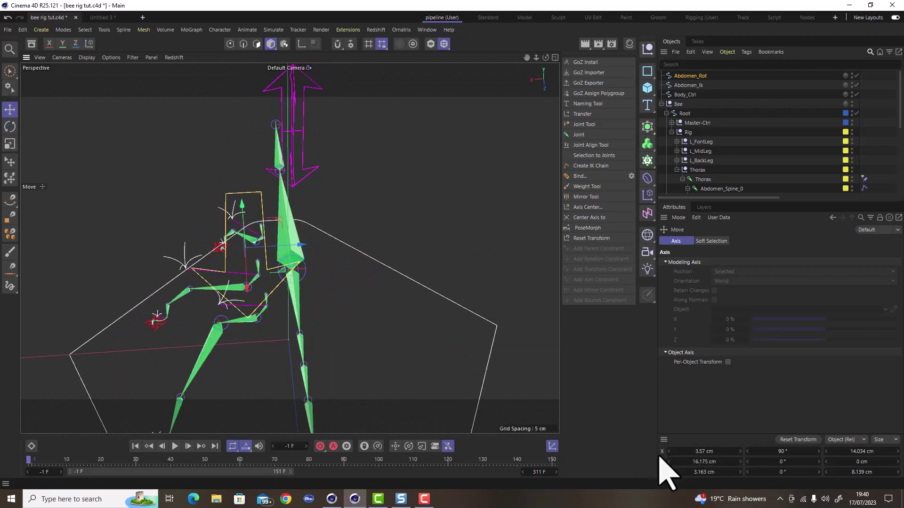
pyautogui.click(705, 472)
pyautogui.write('0')
pyautogui.press('Return')
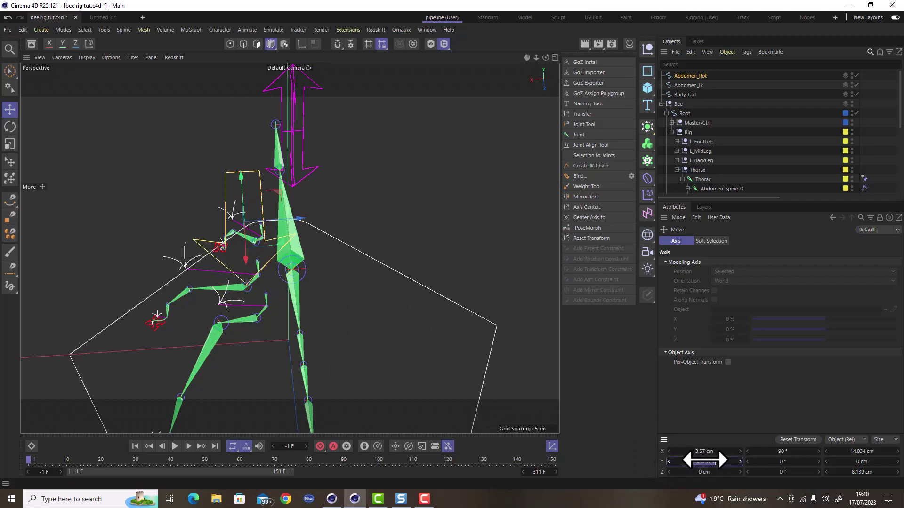
pyautogui.write('0')
pyautogui.press('Return')
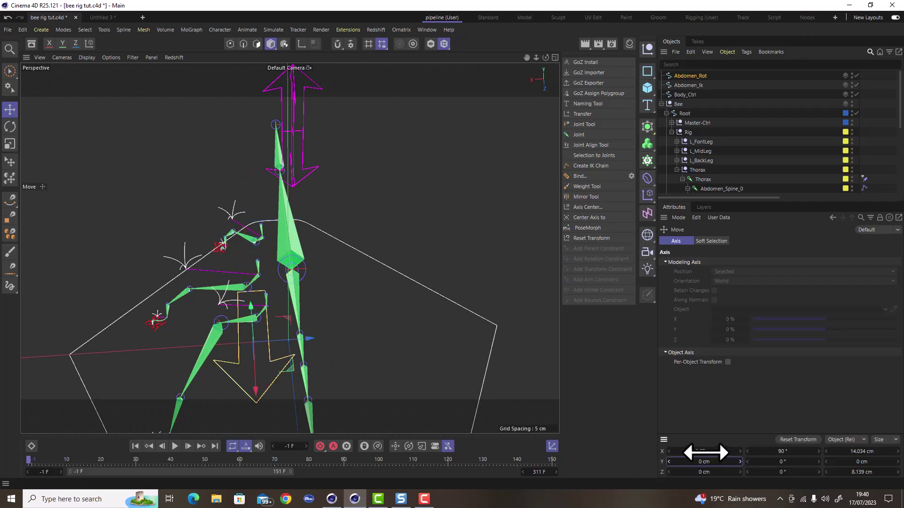
pyautogui.click(716, 450)
pyautogui.write('0')
pyautogui.press('Return')
# - Move Abdomen_Rot above the front of the abdomen, at about Y 18.1 cm and Z 9.2 cm, and scale it to about 7.6 by 4.4 cm
pyautogui.scroll(-3, 363, 333)
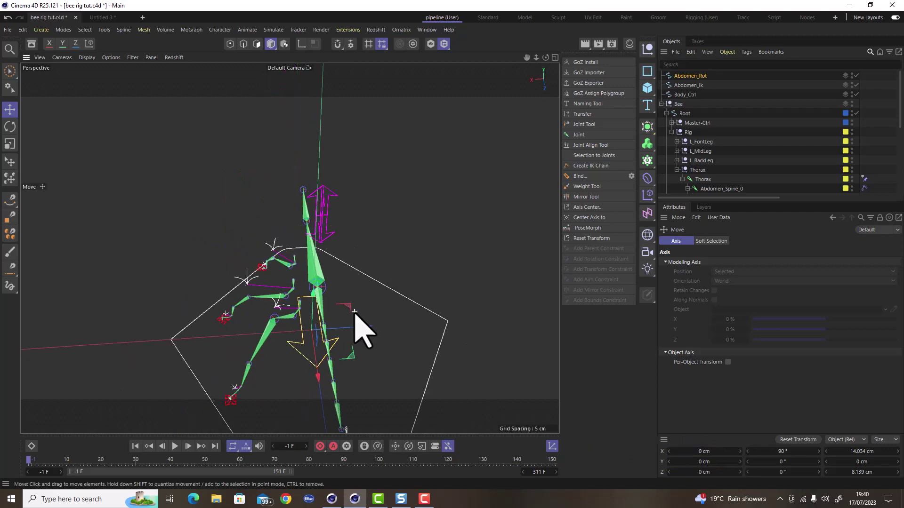
pyautogui.scroll(-5, 316, 340)
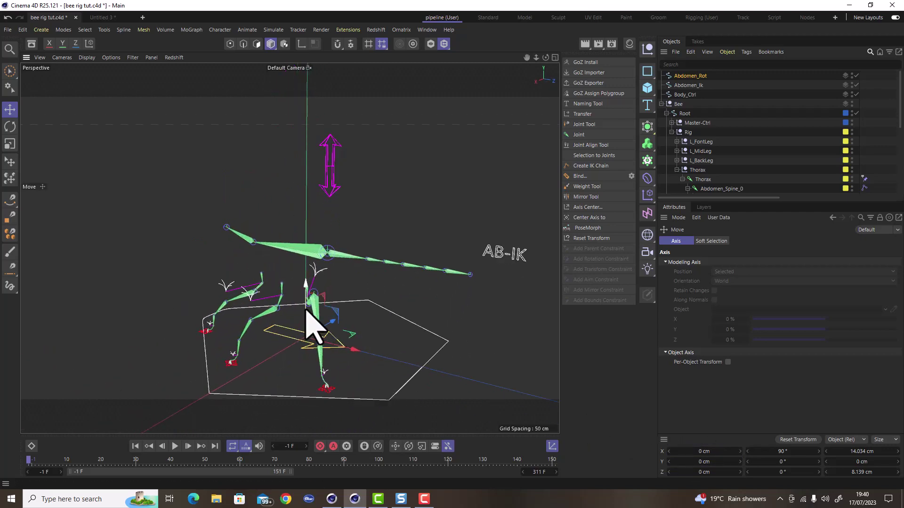
pyautogui.moveTo(304, 291); pyautogui.dragTo(410, 230)
pyautogui.keyDown('alt'); pyautogui.moveTo(354, 249); pyautogui.dragTo(400, 264); pyautogui.keyUp('alt')
pyautogui.press('t')
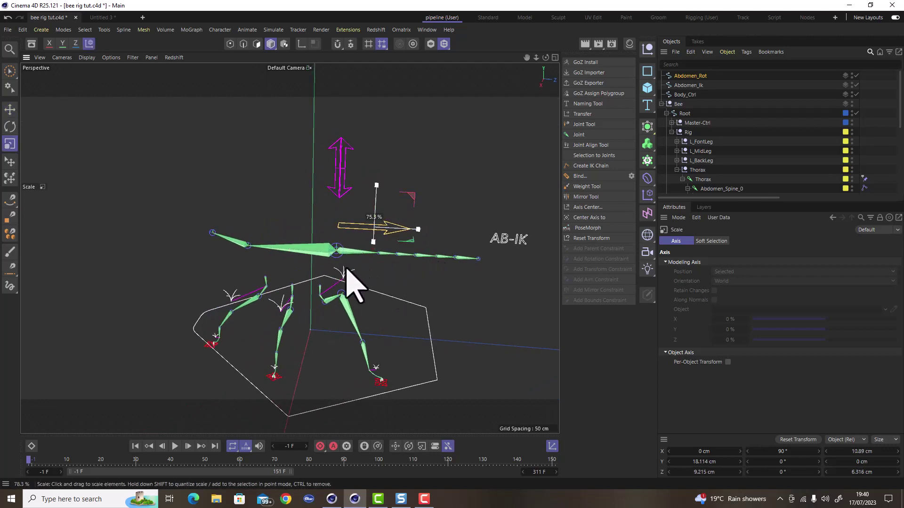
pyautogui.moveTo(353, 282); pyautogui.dragTo(285, 296)
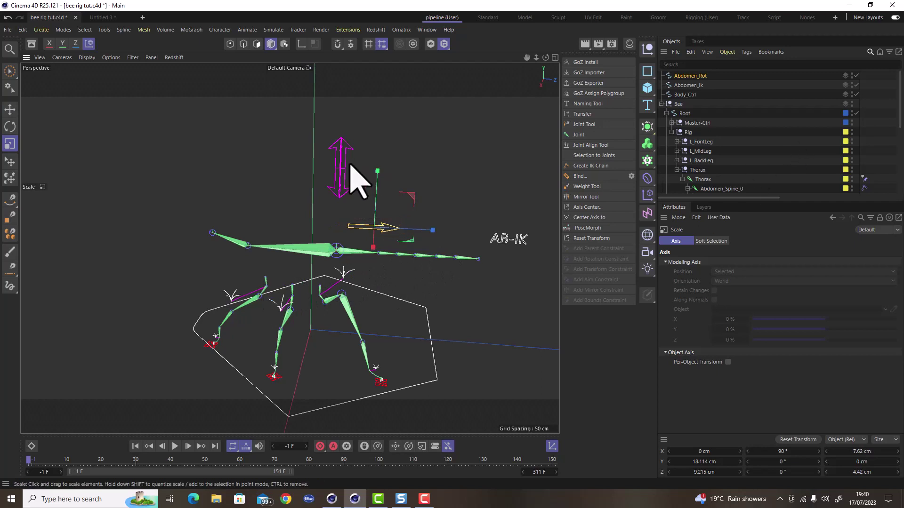
# - Raise Abdomen_Rot vertically to about Y 21.5 cm
pyautogui.click(10, 109)
pyautogui.scroll(3, 395, 204)
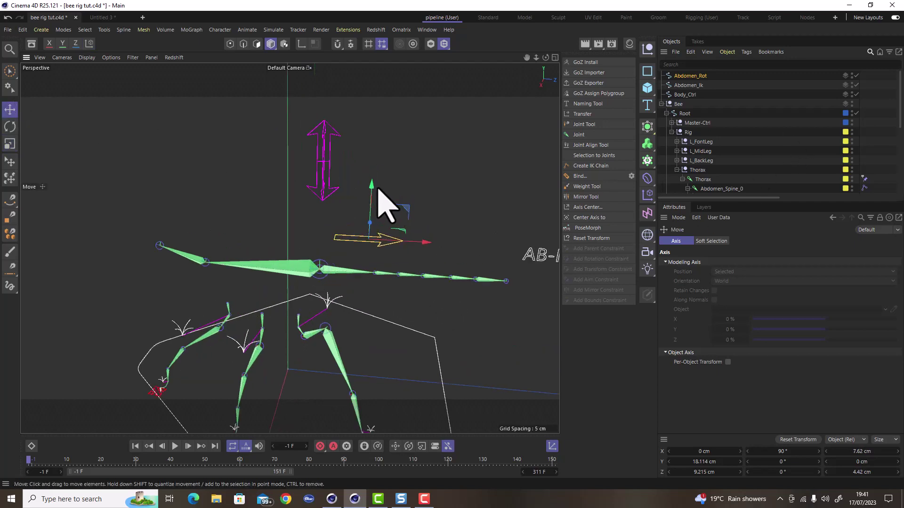
pyautogui.moveTo(372, 181); pyautogui.dragTo(373, 151)
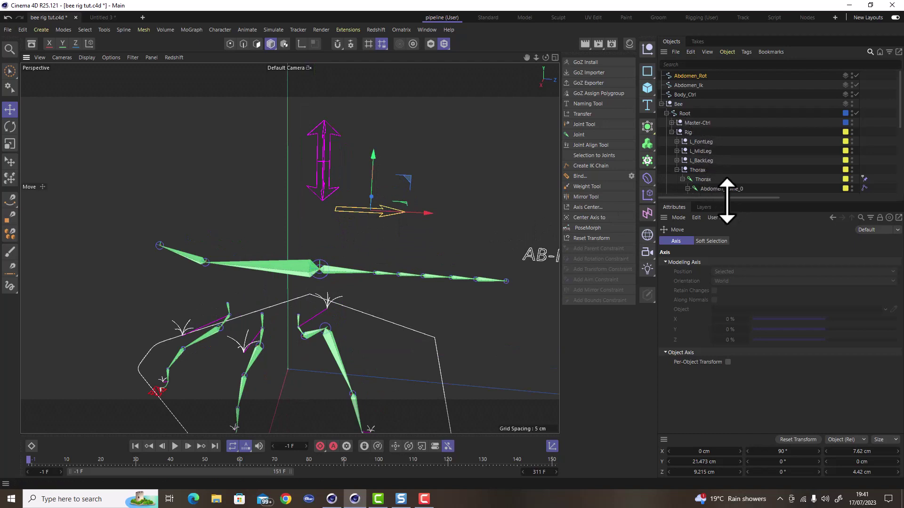
# - Collapse the Thorax hierarchy and make the Meshes layer visible in the viewport
pyautogui.moveTo(727, 200); pyautogui.dragTo(728, 275)
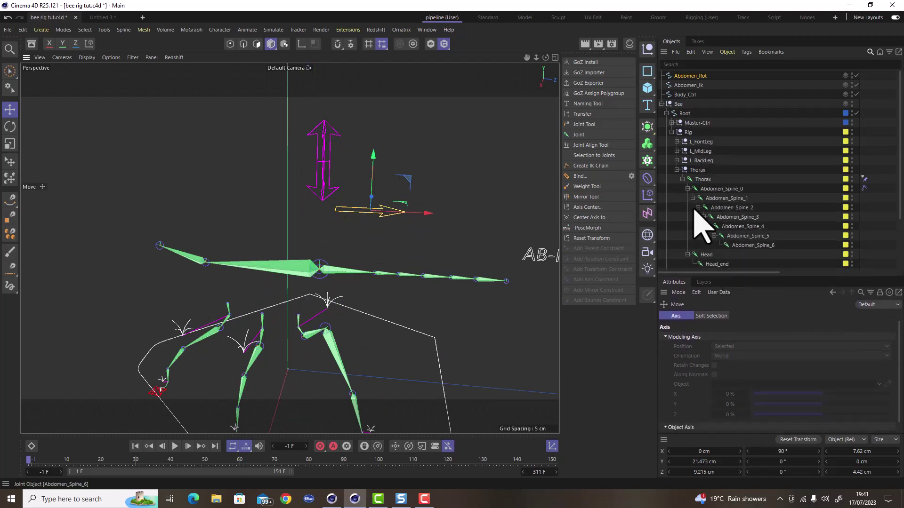
pyautogui.click(676, 170)
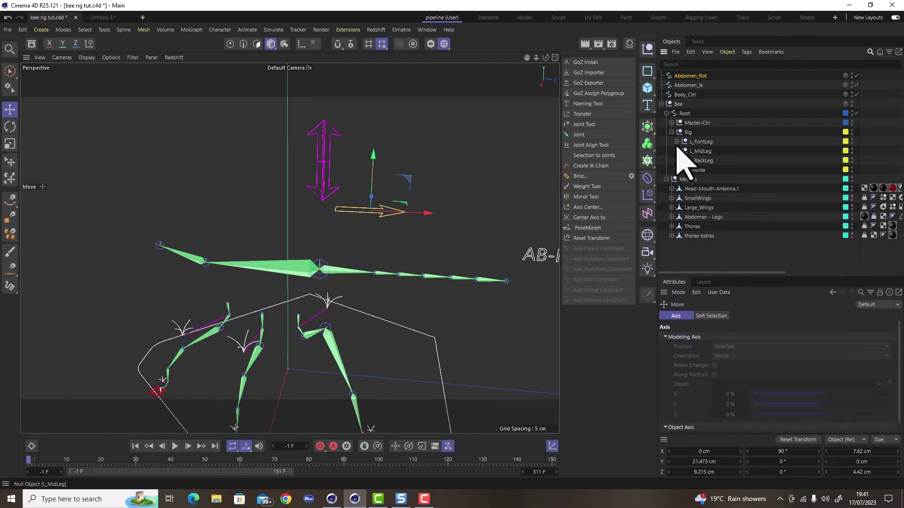
pyautogui.click(701, 283)
pyautogui.click(720, 337)
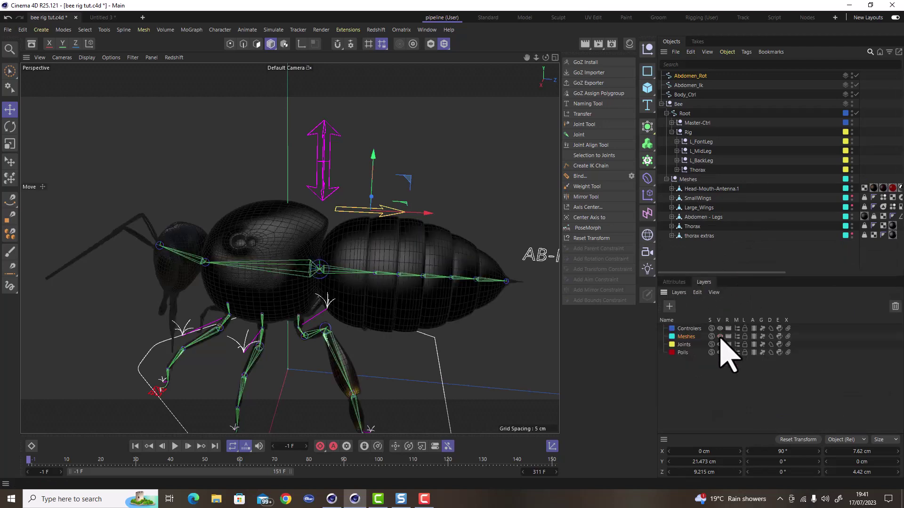
# - Move Abdomen_Rot backward along the abdomen to about Z 11 cm
pyautogui.scroll(5, 377, 232)
pyautogui.keyDown('alt'); pyautogui.moveTo(396, 251); pyautogui.dragTo(402, 220); pyautogui.keyUp('alt')
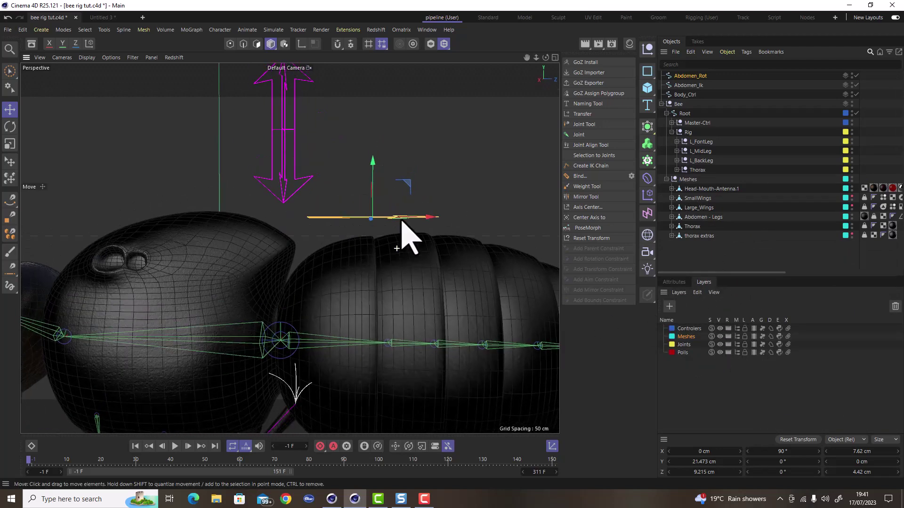
pyautogui.scroll(-3, 401, 220)
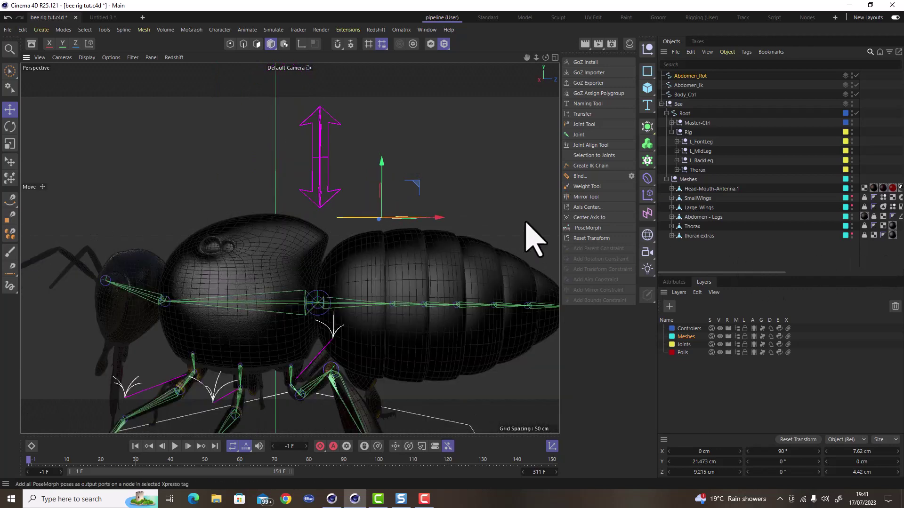
pyautogui.moveTo(440, 218); pyautogui.dragTo(461, 218)
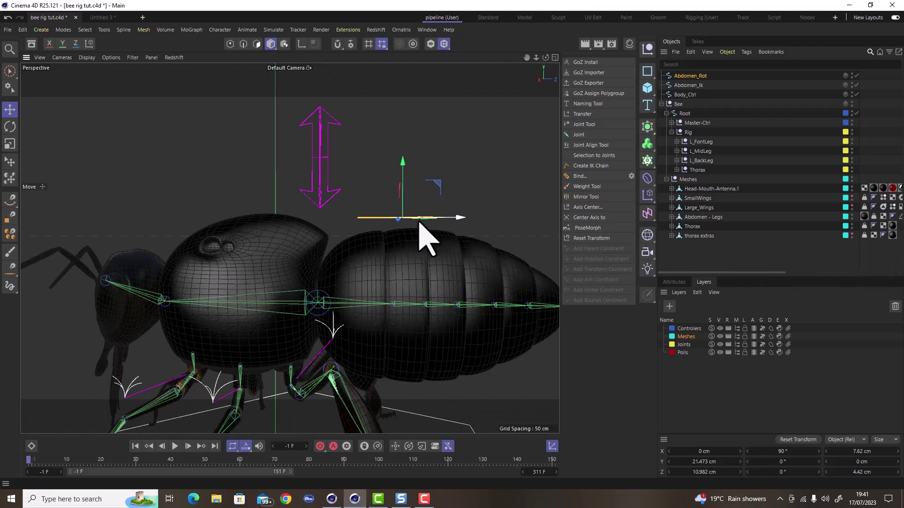
# - Raise Abdomen_Rot to about Y 23.2 cm for more clearance above the abdomen mesh
pyautogui.scroll(-4, 416, 221)
pyautogui.keyDown('alt'); pyautogui.moveTo(408, 226); pyautogui.dragTo(405, 265); pyautogui.keyUp('alt')
pyautogui.scroll(4, 372, 196)
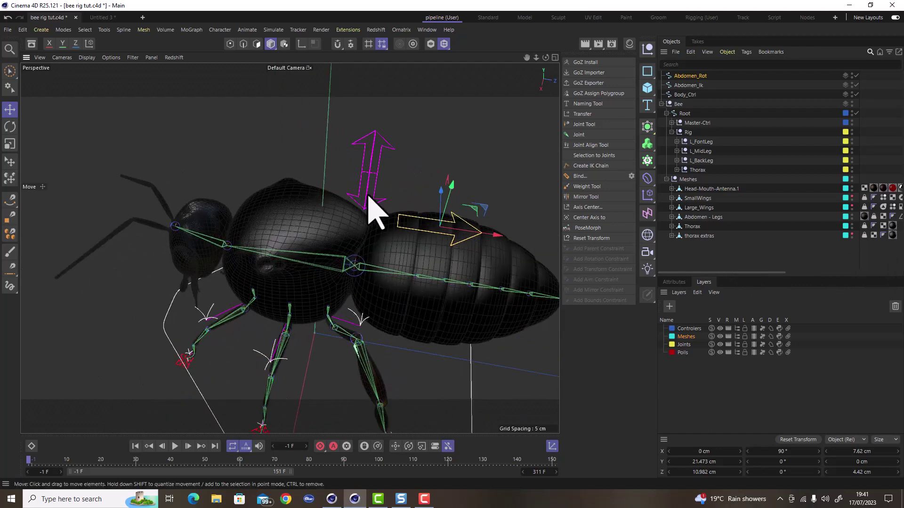
pyautogui.scroll(-4, 372, 202)
pyautogui.scroll(2, 423, 206)
pyautogui.scroll(-2, 438, 207)
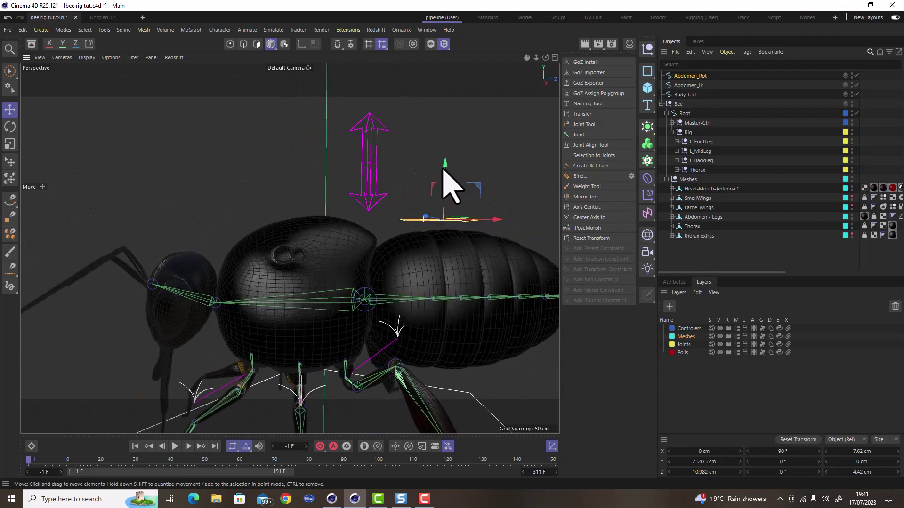
pyautogui.moveTo(443, 177)
pyautogui.keyDown('alt'); pyautogui.mouseDown()
pyautogui.moveTo(351, 197)
pyautogui.moveTo(427, 187)
pyautogui.moveTo(435, 173)
pyautogui.moveTo(419, 202)
pyautogui.moveTo(431, 174)
pyautogui.mouseUp(); pyautogui.keyUp('alt')
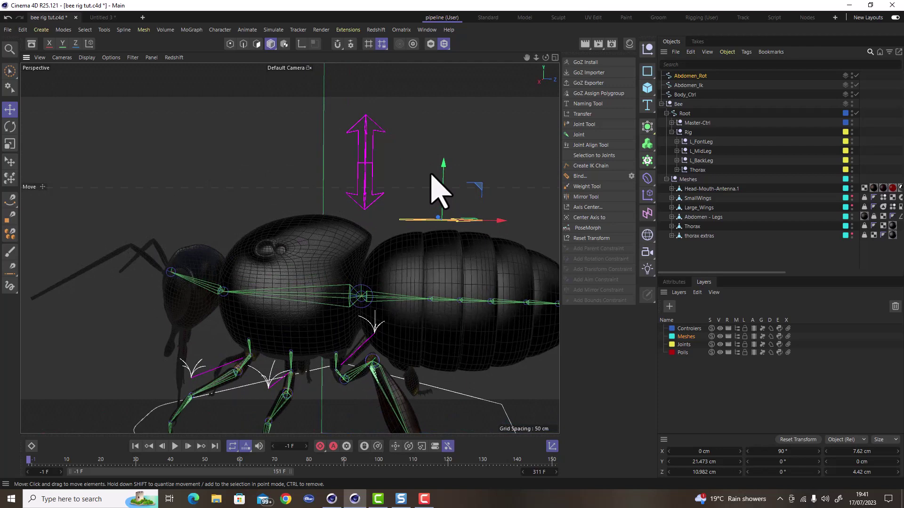
pyautogui.moveTo(443, 162); pyautogui.dragTo(406, 214)
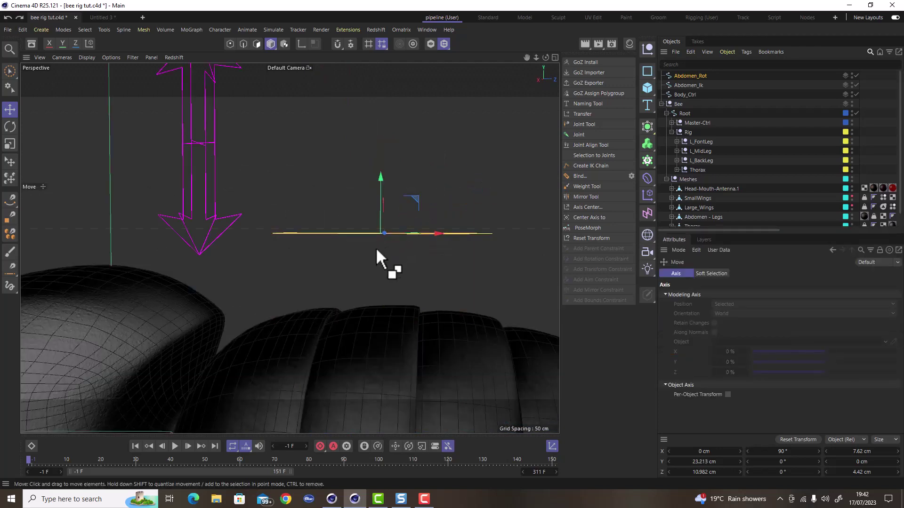
# - Add a sphere with a 10 cm radius and 40 segments
pyautogui.scroll(-8, 370, 229)
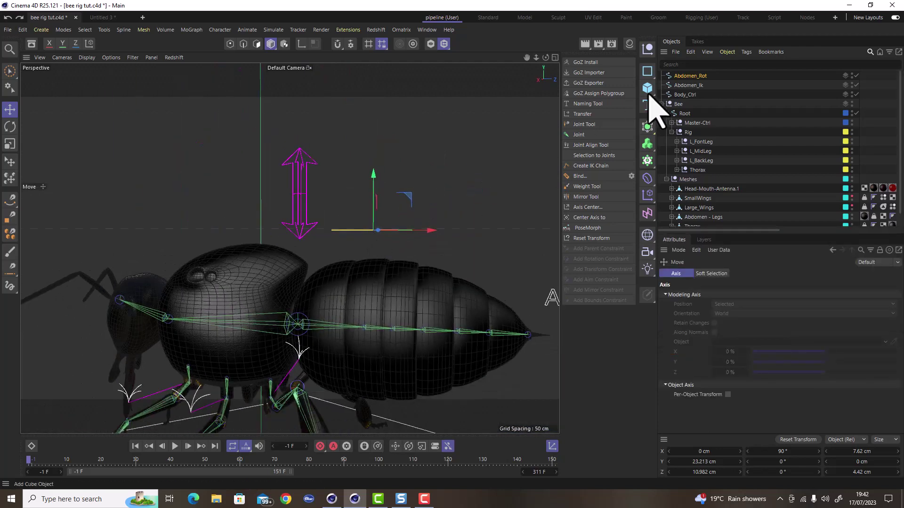
pyautogui.moveTo(656, 104); pyautogui.dragTo(738, 142)
pyautogui.moveTo(762, 295); pyautogui.dragTo(748, 295)
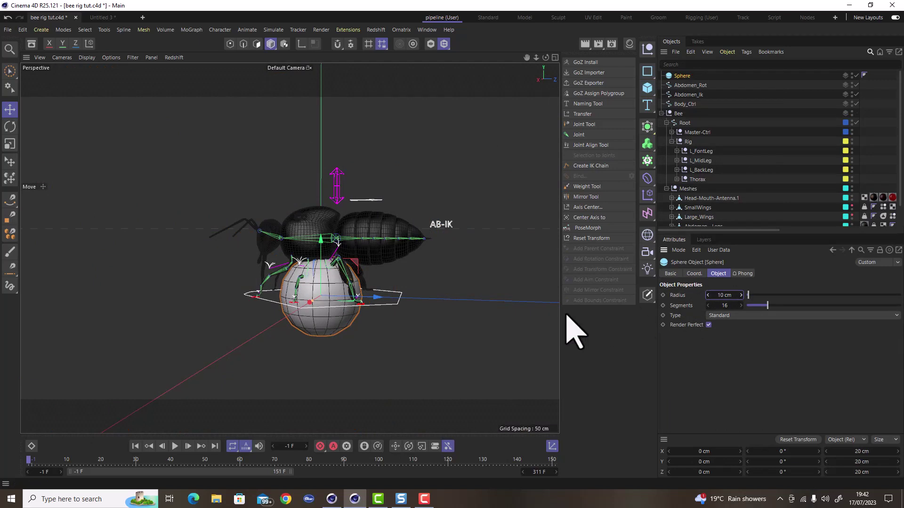
pyautogui.scroll(3, 382, 299)
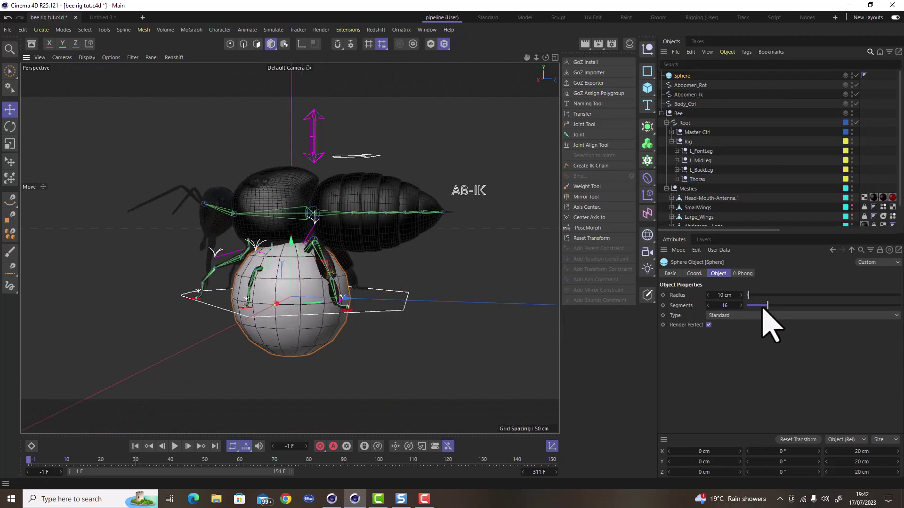
pyautogui.moveTo(767, 305); pyautogui.dragTo(806, 306)
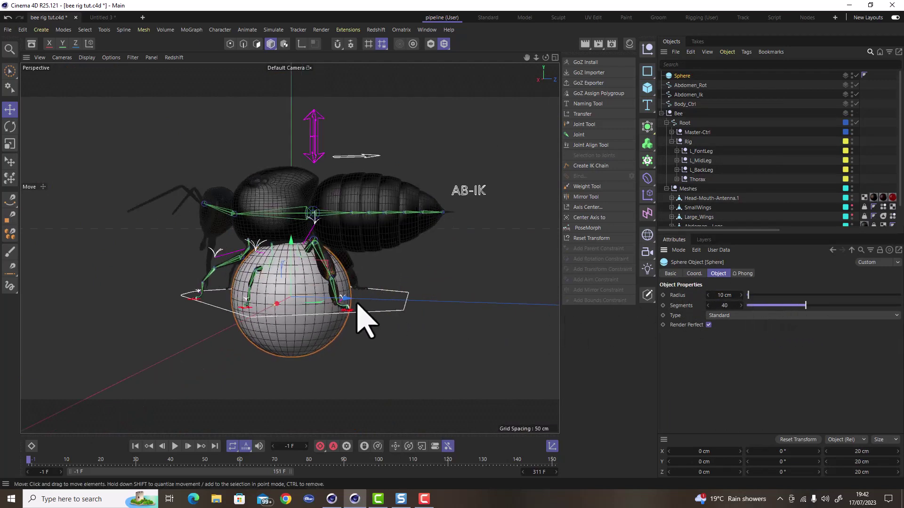
# - Pitch the sphere -90° and place it over the abdomen below the arrow, at about Y 10.8 cm and Z 11.7 cm
pyautogui.press('r')
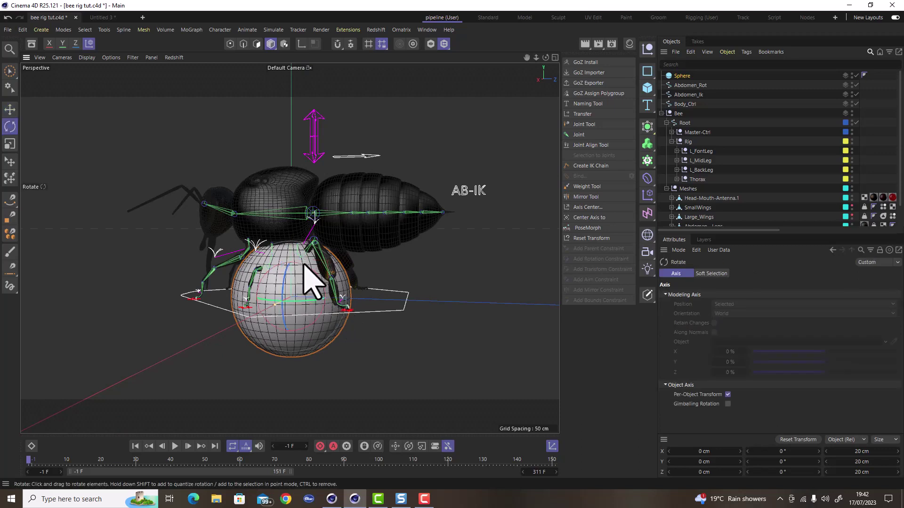
pyautogui.moveTo(307, 269); pyautogui.dragTo(331, 328)
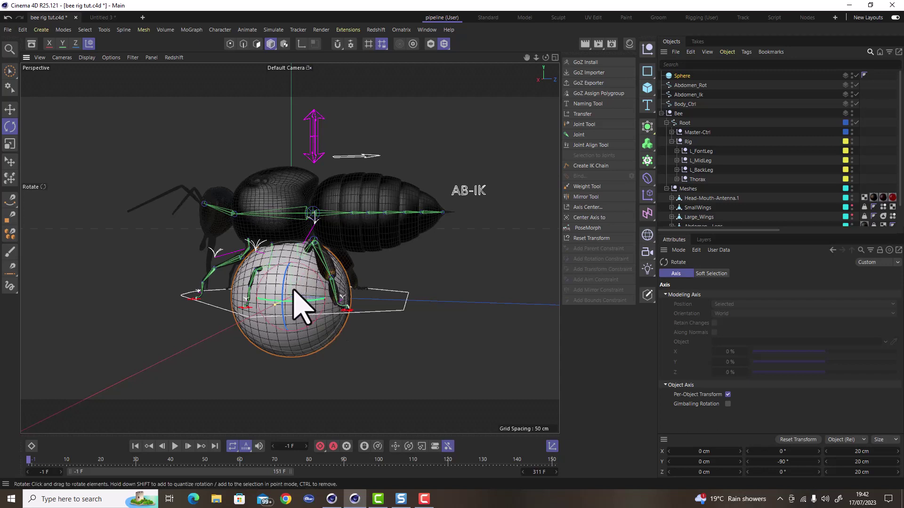
pyautogui.press('e')
pyautogui.moveTo(303, 263); pyautogui.dragTo(360, 179)
pyautogui.scroll(2, 406, 233)
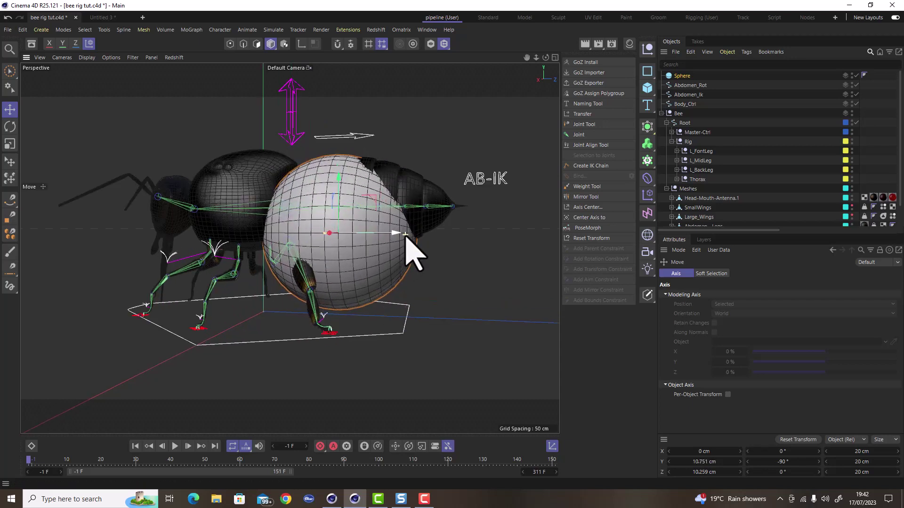
pyautogui.moveTo(390, 235)
pyautogui.mouseDown()
pyautogui.moveTo(420, 233)
pyautogui.moveTo(404, 235)
pyautogui.mouseUp()
# - Make the sphere editable and stretch it lengthwise along the abdomen to about 24.7 cm, with its height at about Y 10.7 cm
pyautogui.press('t')
pyautogui.click(648, 295)
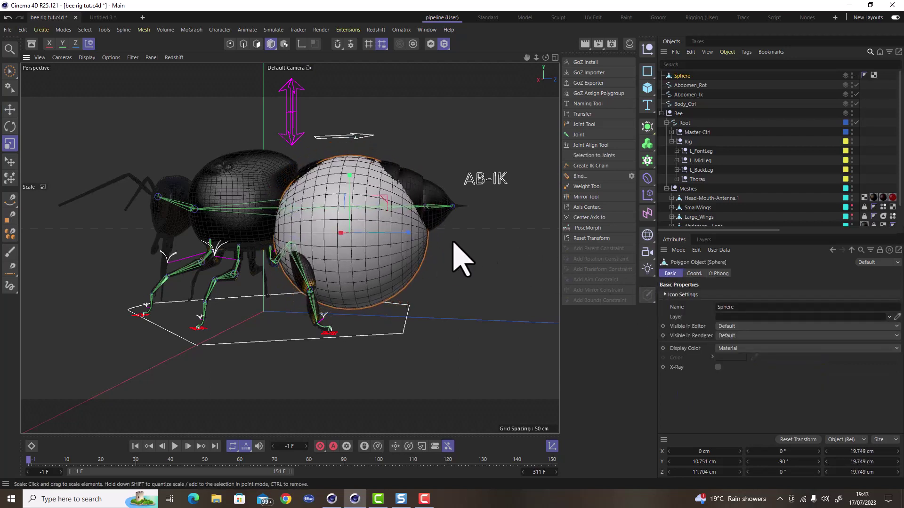
pyautogui.moveTo(409, 232); pyautogui.dragTo(423, 233)
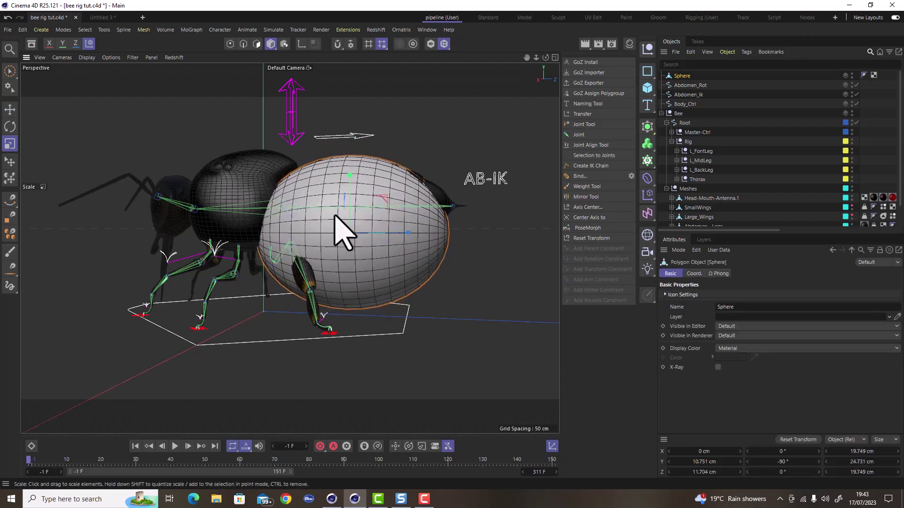
pyautogui.press('e')
pyautogui.moveTo(350, 177); pyautogui.dragTo(351, 176)
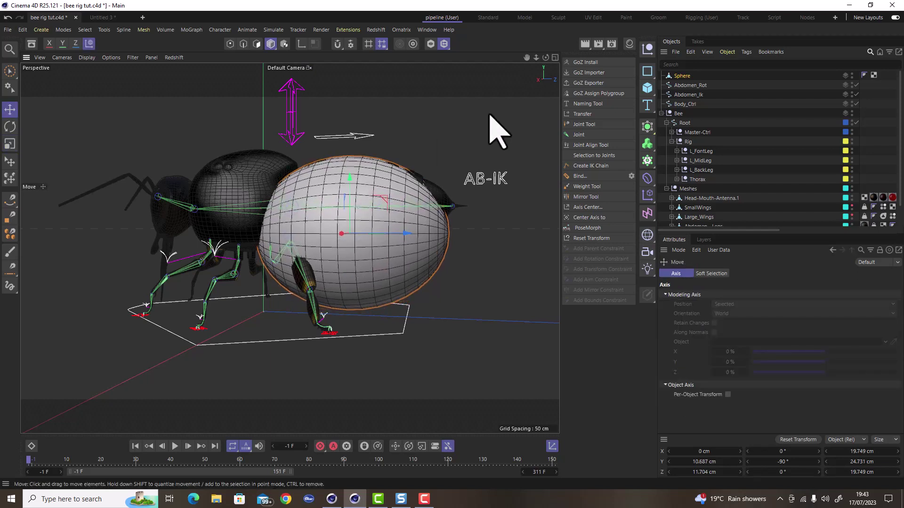
# - Project the Abdomen_Rot spline onto the stretched sphere from the Top view using View mode, and delete the sphere
pyautogui.click(555, 57)
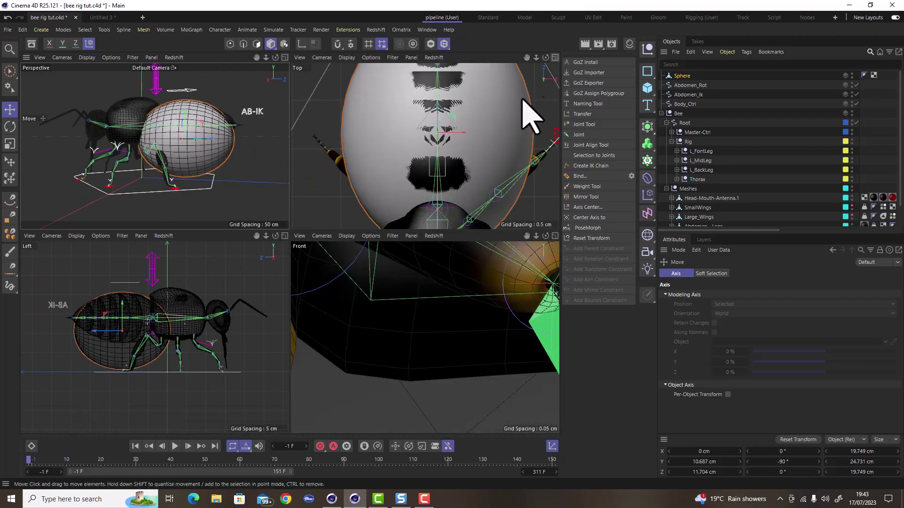
pyautogui.click(690, 85)
pyautogui.middleClick(494, 121)
pyautogui.rightClick(474, 117)
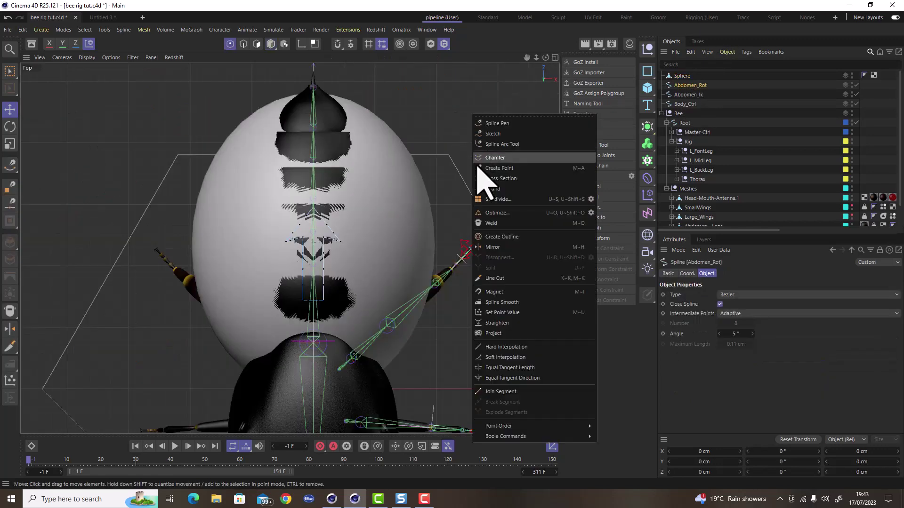
pyautogui.click(495, 332)
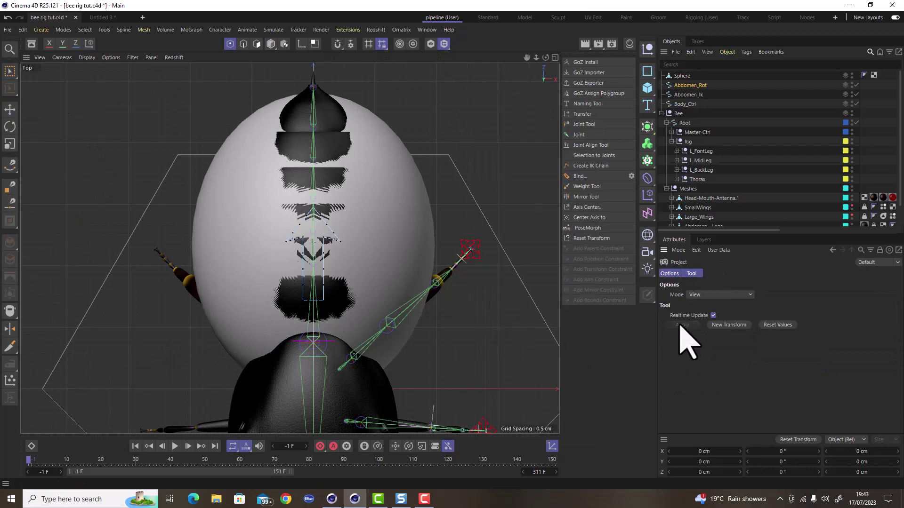
pyautogui.click(679, 325)
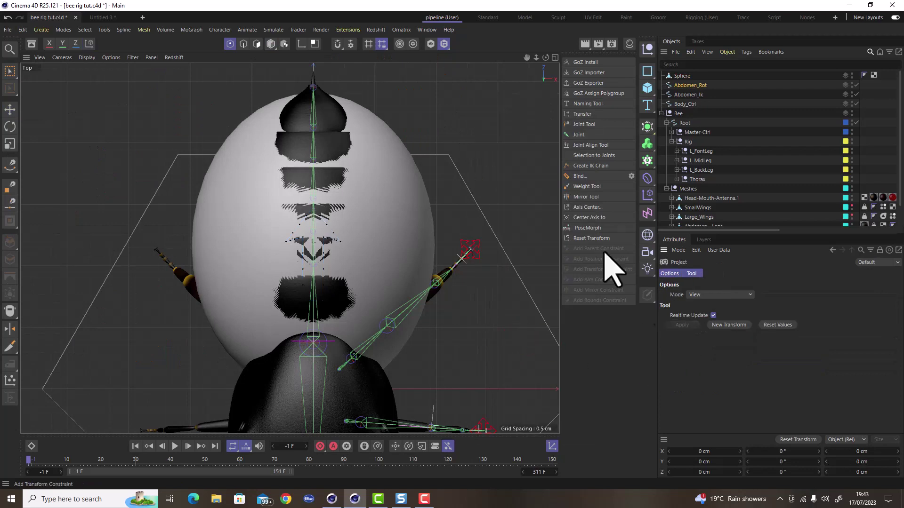
pyautogui.click(680, 93)
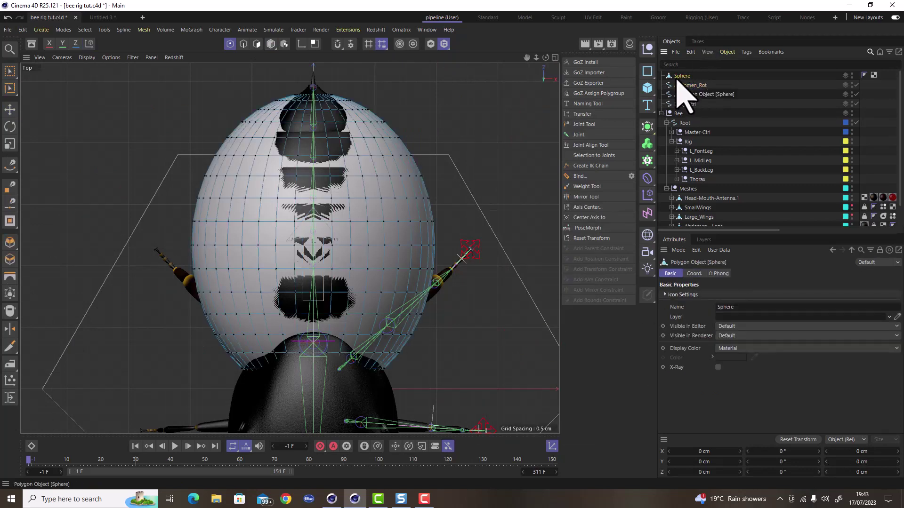
pyautogui.press('Delete')
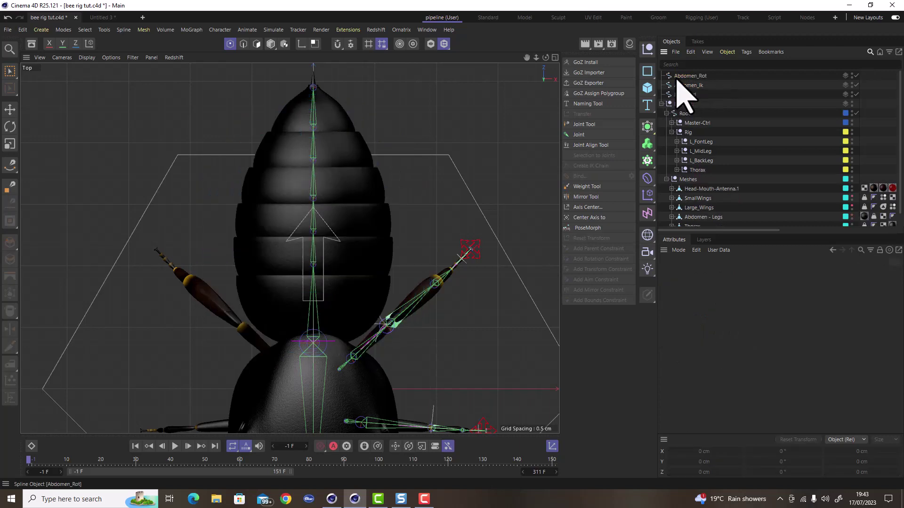
# - Raise the Abdomen_Rot arrow spline in the perspective view so it floats above the abdomen at about Y 25 cm
pyautogui.click(555, 57)
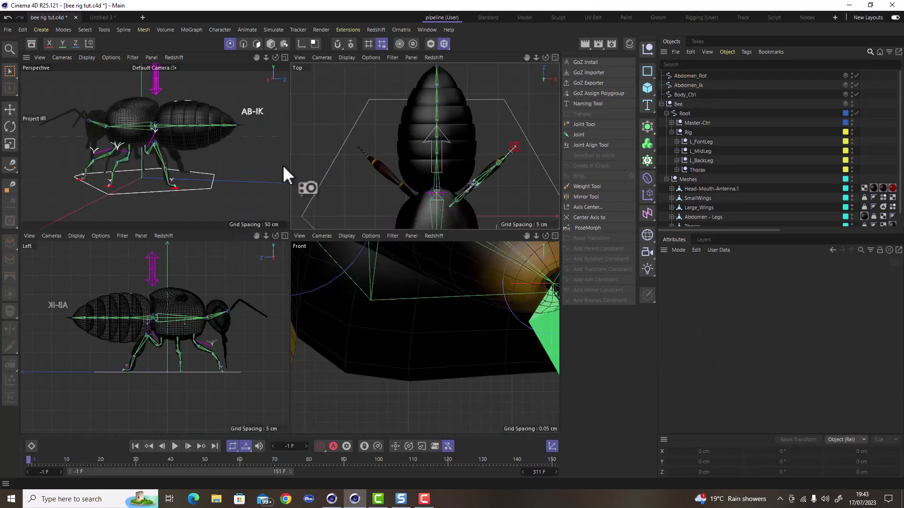
pyautogui.click(284, 58)
pyautogui.click(10, 110)
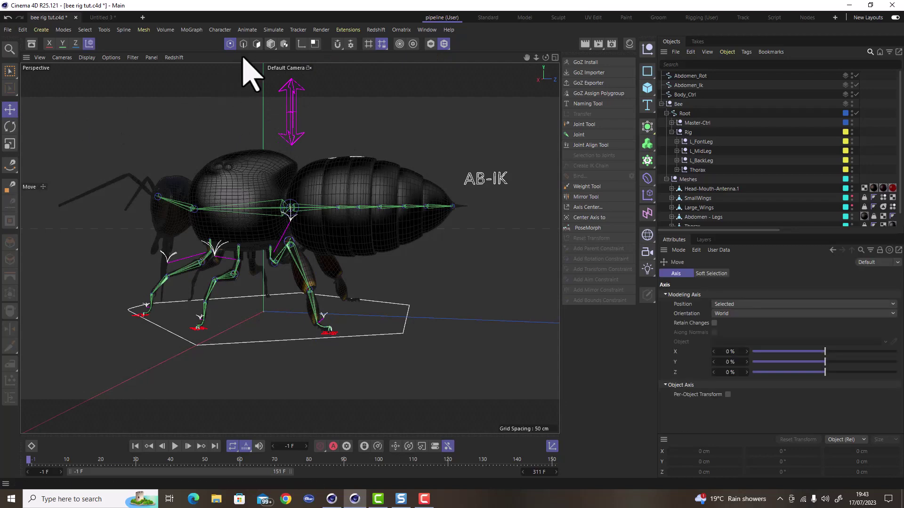
pyautogui.click(272, 44)
pyautogui.scroll(5, 363, 166)
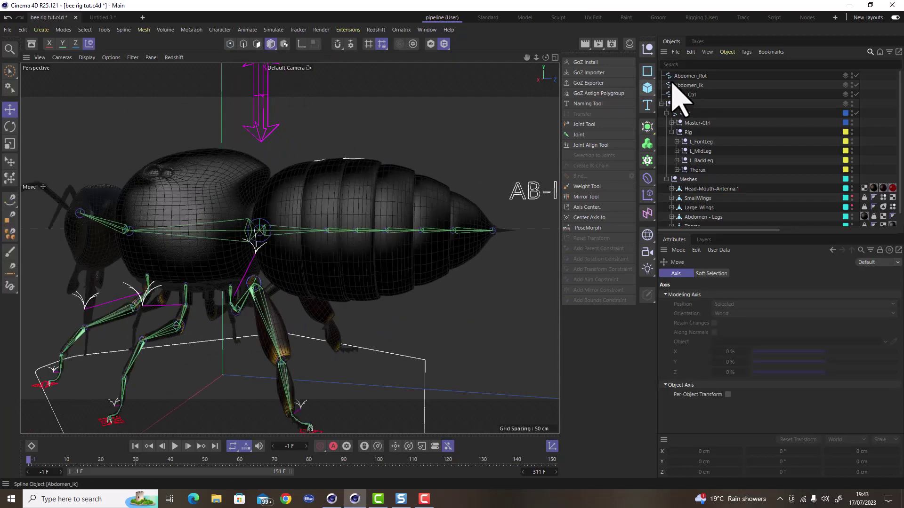
pyautogui.click(688, 76)
pyautogui.moveTo(336, 100); pyautogui.dragTo(339, 82)
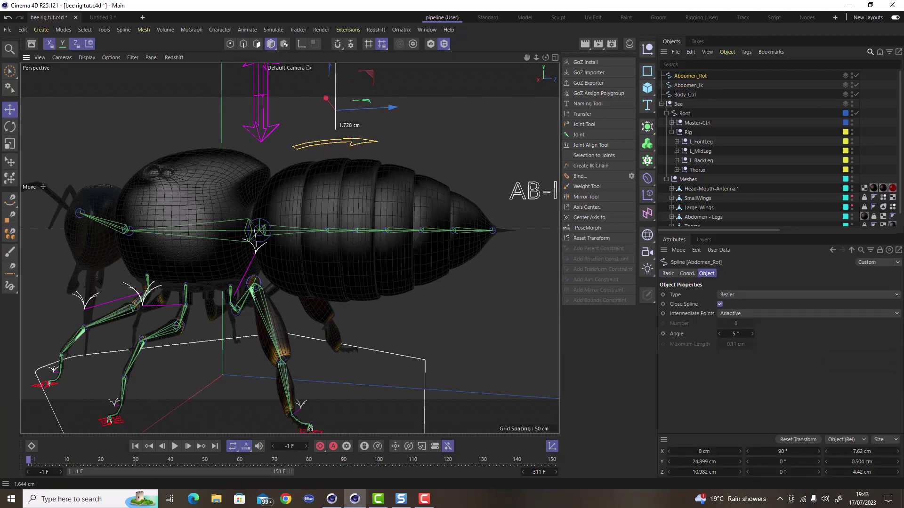
pyautogui.keyDown('alt'); pyautogui.moveTo(381, 174); pyautogui.dragTo(353, 186); pyautogui.keyUp('alt')
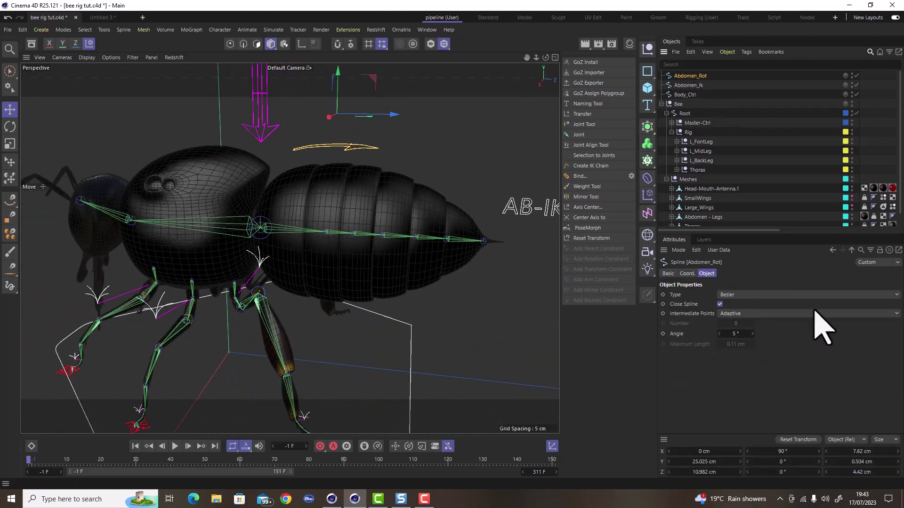
# - Change the Abdomen_Rot spline type to B-Spline
pyautogui.click(746, 296)
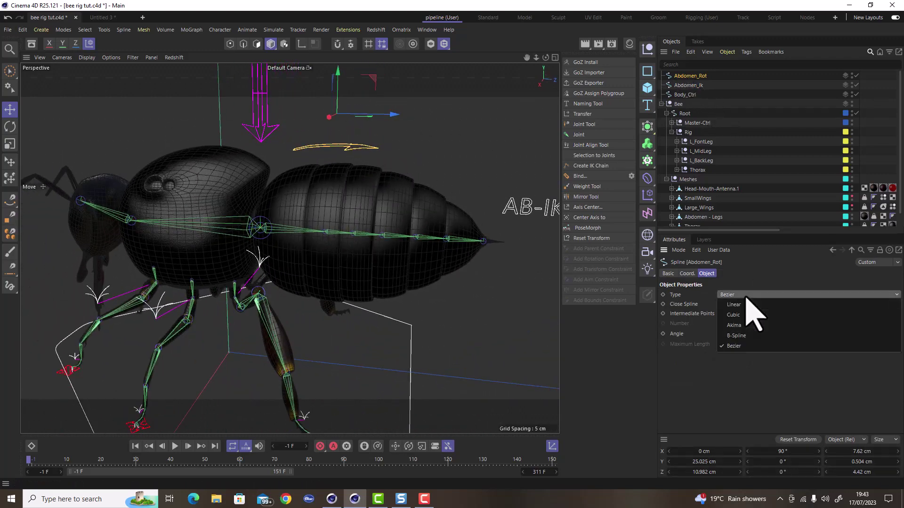
pyautogui.click(758, 344)
pyautogui.keyDown('alt'); pyautogui.moveTo(374, 178); pyautogui.dragTo(314, 166); pyautogui.keyUp('alt')
pyautogui.scroll(5, 349, 160)
pyautogui.scroll(-5, 338, 173)
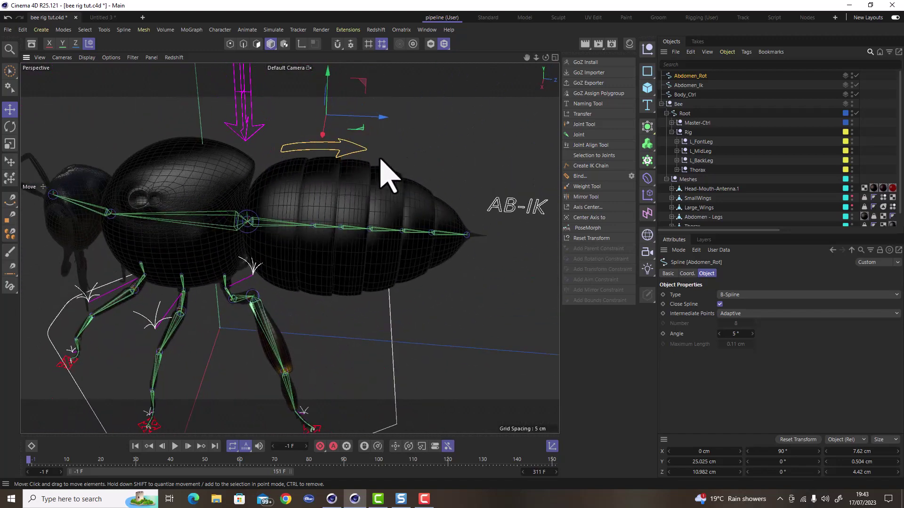
# - Try to reshape the Abdomen_Rot arrowhead by moving the single point at its tip
pyautogui.scroll(4, 381, 161)
pyautogui.click(230, 44)
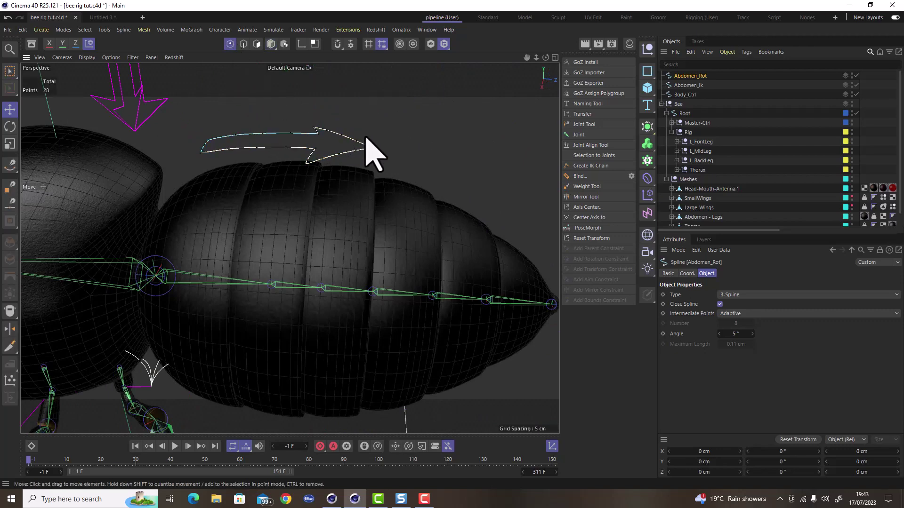
pyautogui.moveTo(371, 147); pyautogui.dragTo(351, 206)
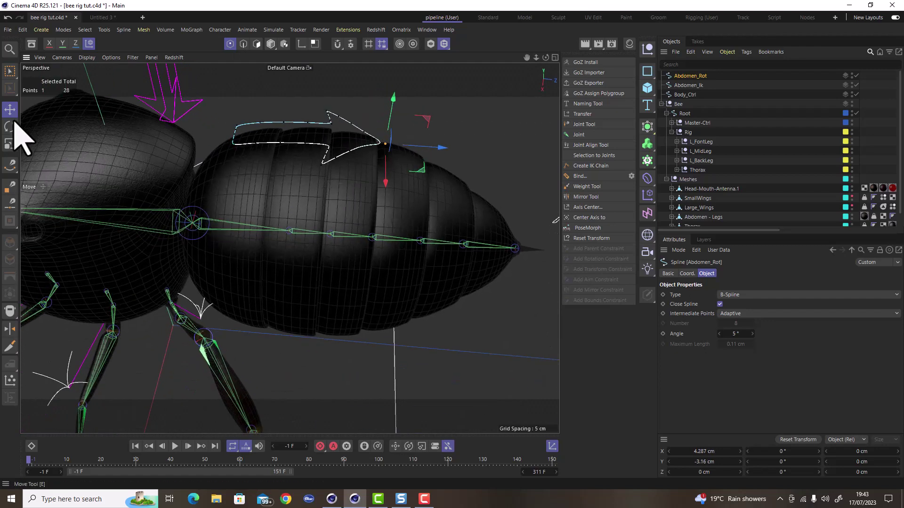
pyautogui.click(270, 44)
pyautogui.keyDown('alt'); pyautogui.moveTo(440, 157); pyautogui.dragTo(377, 136); pyautogui.keyUp('alt')
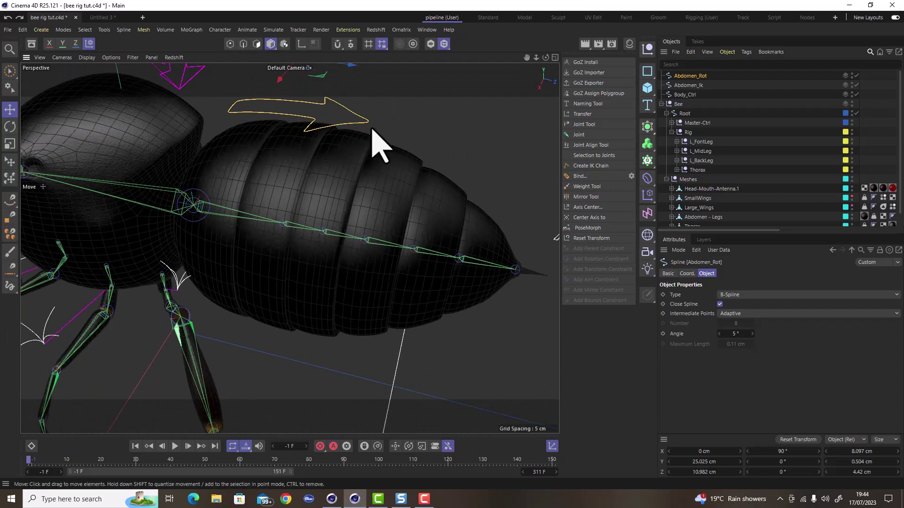
pyautogui.keyDown('alt'); pyautogui.moveTo(372, 128); pyautogui.dragTo(413, 196); pyautogui.keyUp('alt')
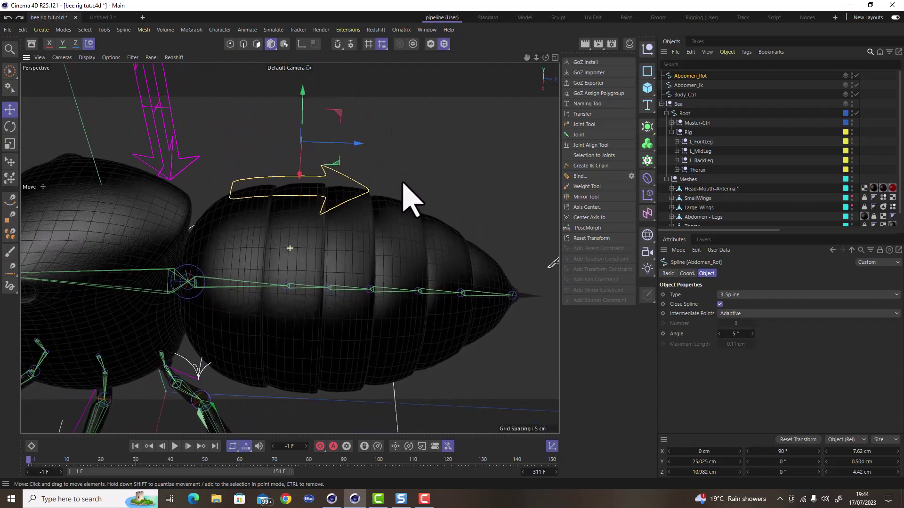
# - Duplicate the Abdomen_Rot spline and rename the copy Wings_CTRL
pyautogui.click(9, 111)
pyautogui.scroll(-3, 426, 207)
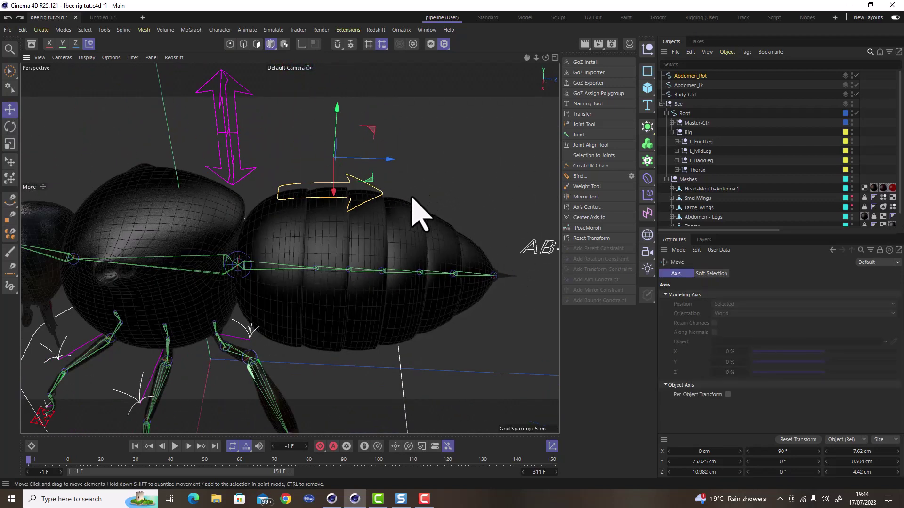
pyautogui.scroll(-3, 338, 219)
pyautogui.keyDown('alt'); pyautogui.moveTo(339, 218); pyautogui.dragTo(315, 223); pyautogui.keyUp('alt')
pyautogui.moveTo(682, 76); pyautogui.dragTo(719, 86)
pyautogui.doubleClick(706, 76)
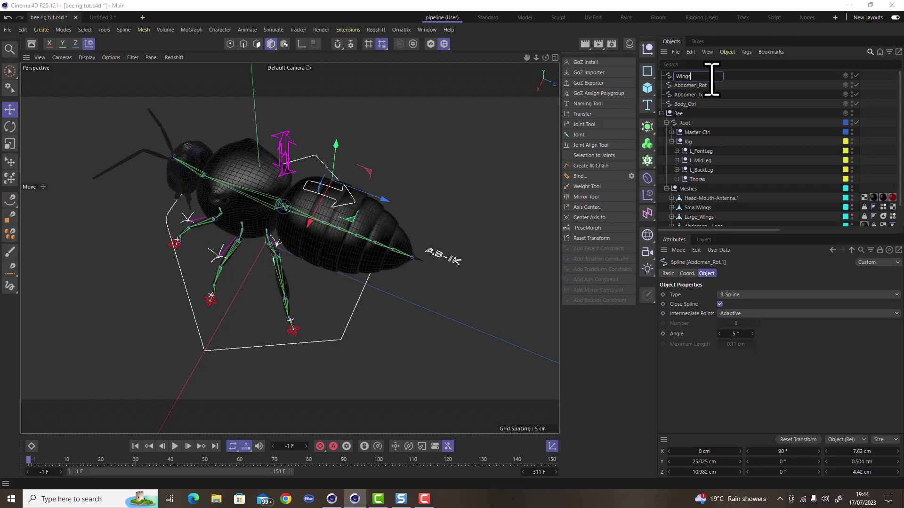
pyautogui.press('Return')
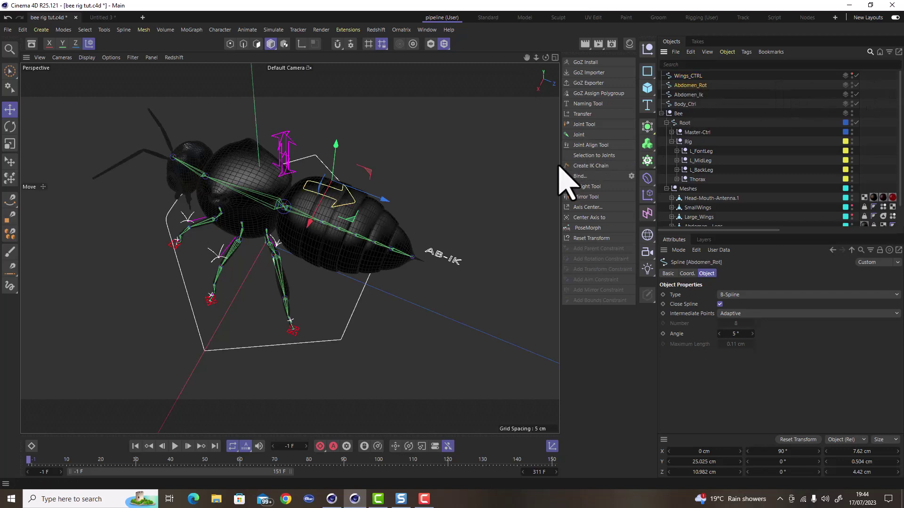
# - Hide the Meshes layer in the viewport so only the joints and control splines show
pyautogui.keyDown('alt'); pyautogui.moveTo(306, 203); pyautogui.dragTo(343, 155); pyautogui.keyUp('alt')
pyautogui.click(702, 239)
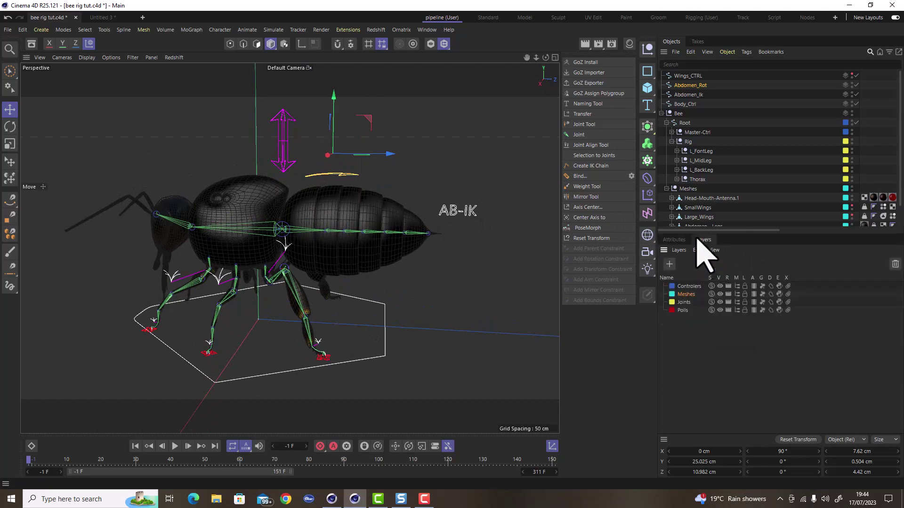
pyautogui.click(719, 294)
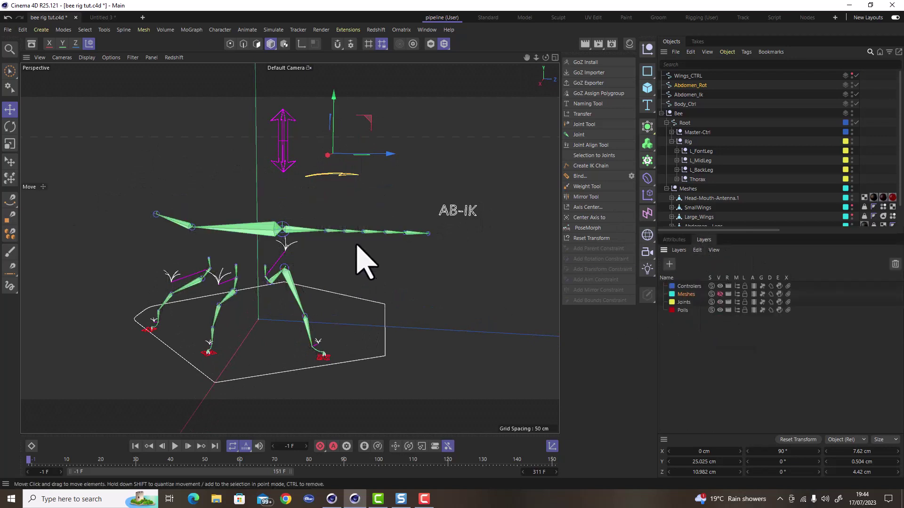
pyautogui.scroll(3, 288, 212)
pyautogui.scroll(-1, 287, 202)
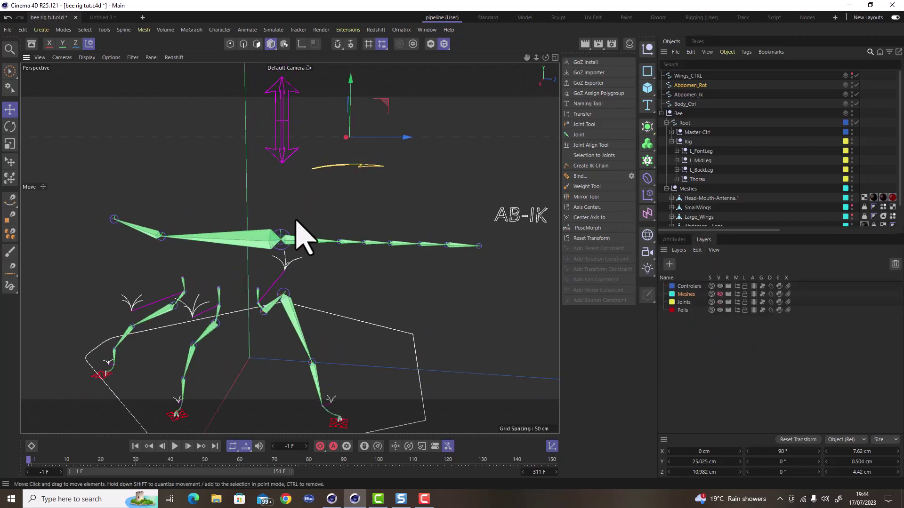
# - Snap the axis of Abdomen_Rot onto the first abdomen joint, at about Y 14.07 cm and Z 3.75 cm
pyautogui.click(305, 242)
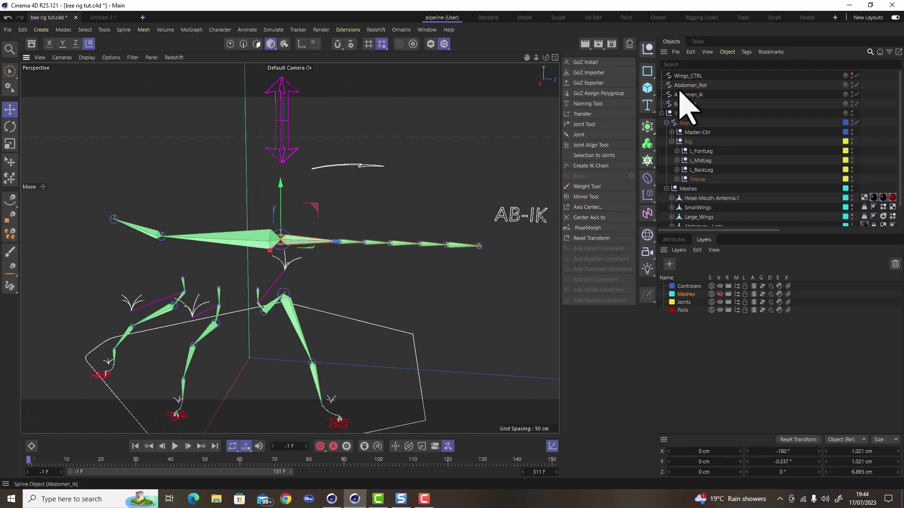
pyautogui.click(356, 164)
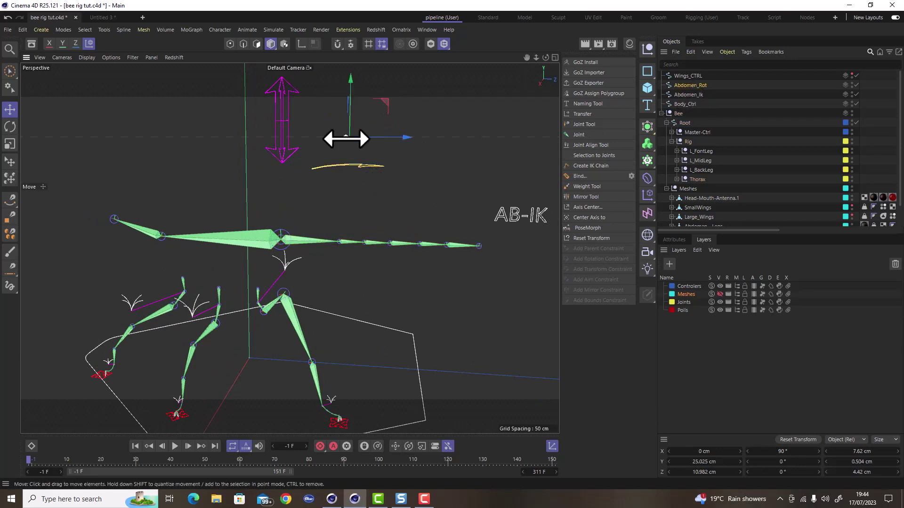
pyautogui.click(90, 44)
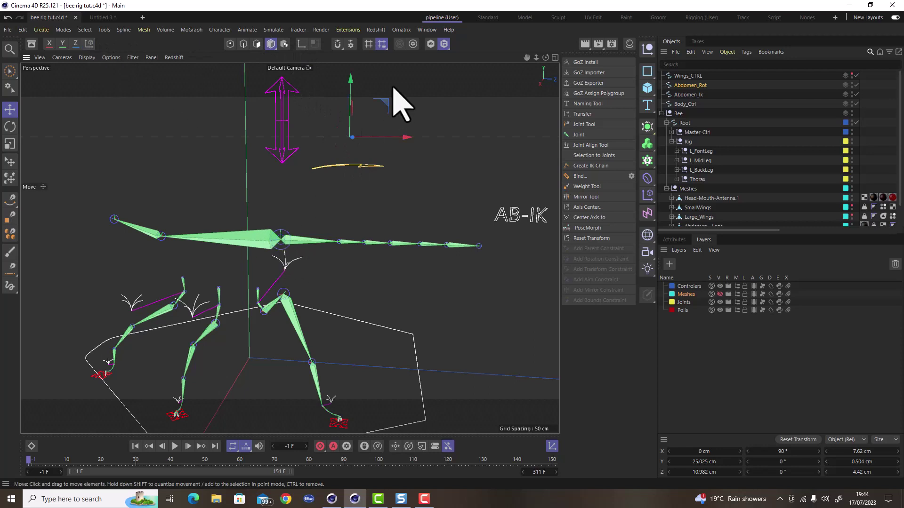
pyautogui.click(302, 44)
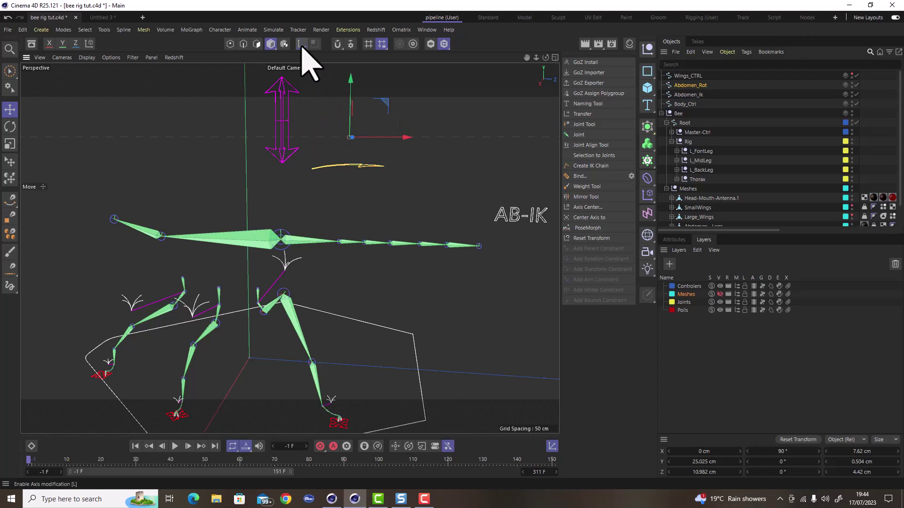
pyautogui.click(337, 46)
pyautogui.moveTo(387, 101); pyautogui.dragTo(318, 209)
pyautogui.scroll(10, 288, 252)
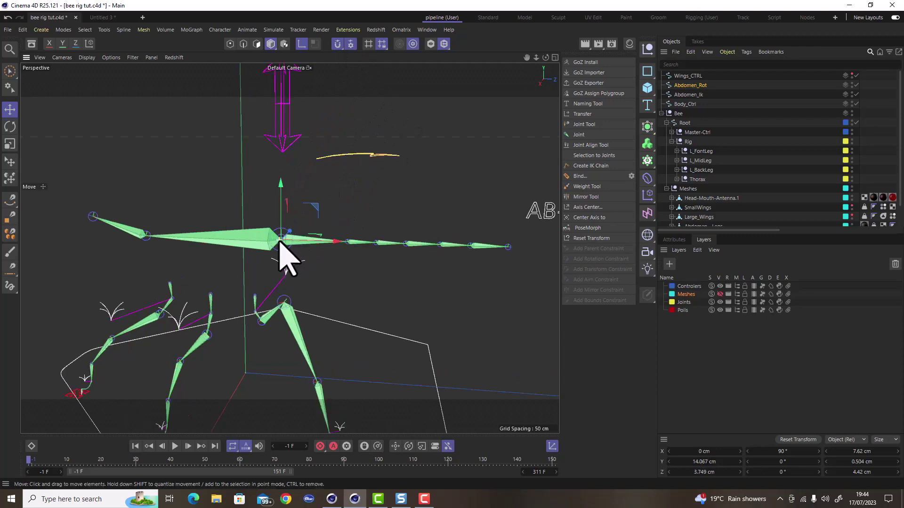
# - Check the snapped axis position of Abdomen_Rot and compare its orientation with that of the first abdomen joint
pyautogui.keyDown('alt'); pyautogui.moveTo(302, 268); pyautogui.dragTo(283, 256); pyautogui.keyUp('alt')
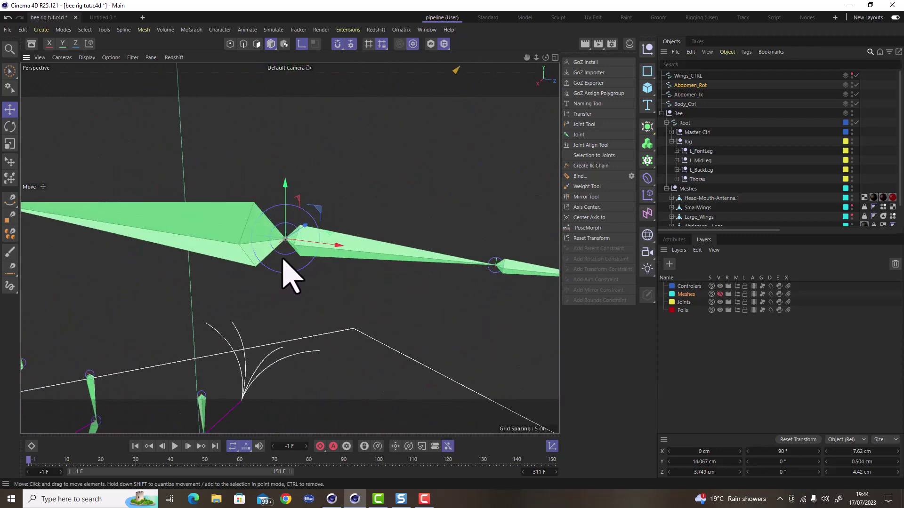
pyautogui.scroll(-8, 282, 257)
pyautogui.keyDown('alt'); pyautogui.moveTo(347, 251); pyautogui.dragTo(350, 236); pyautogui.keyUp('alt')
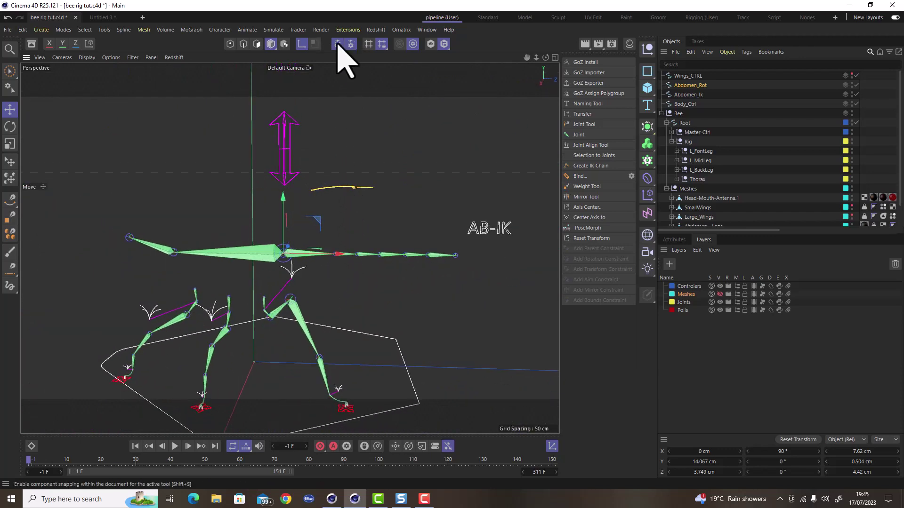
pyautogui.keyDown('alt'); pyautogui.moveTo(306, 256); pyautogui.dragTo(325, 295); pyautogui.keyUp('alt')
pyautogui.scroll(4, 301, 240)
pyautogui.keyDown('alt'); pyautogui.moveTo(286, 250); pyautogui.dragTo(265, 218); pyautogui.keyUp('alt')
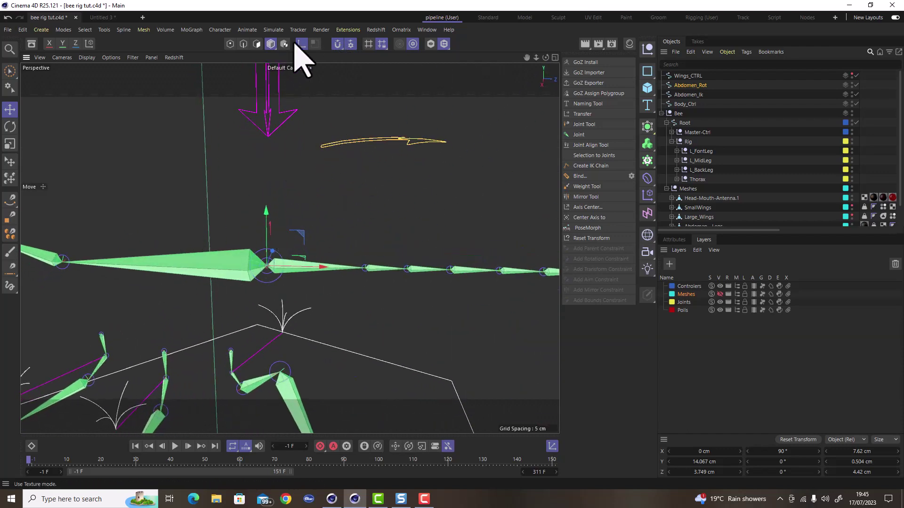
pyautogui.click(150, 182)
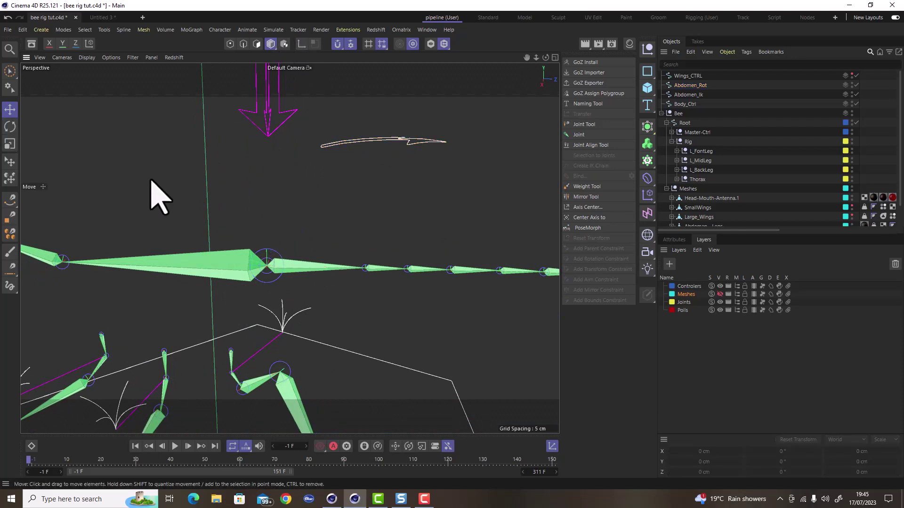
pyautogui.click(301, 269)
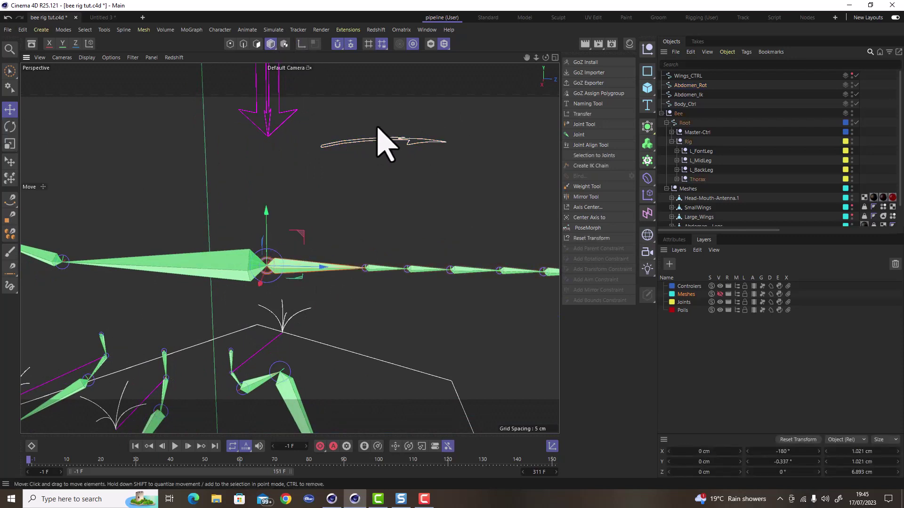
pyautogui.click(346, 147)
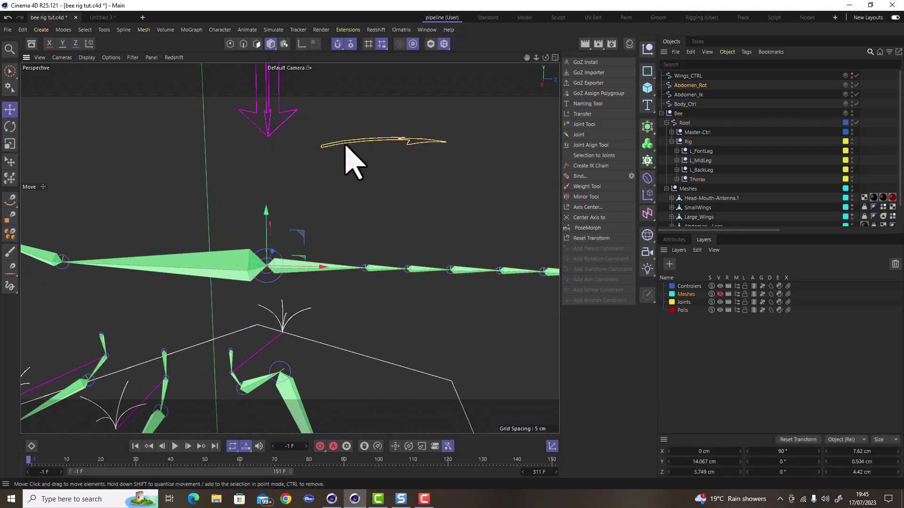
# - Rotate only the axis of Abdomen_Rot to a heading of 50°, leaving the arrow shape in place
pyautogui.keyDown('alt'); pyautogui.moveTo(312, 298); pyautogui.dragTo(294, 275); pyautogui.keyUp('alt')
pyautogui.scroll(2, 286, 258)
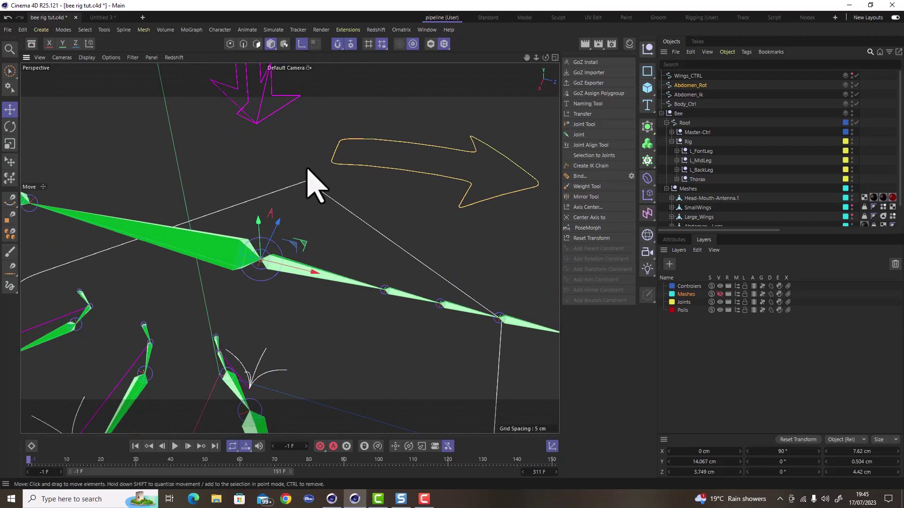
pyautogui.press('r')
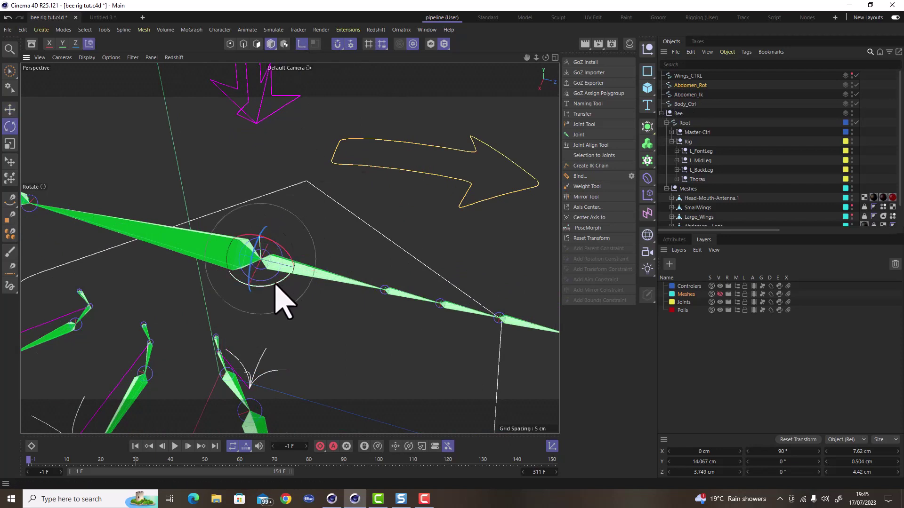
pyautogui.moveTo(275, 285); pyautogui.dragTo(253, 287)
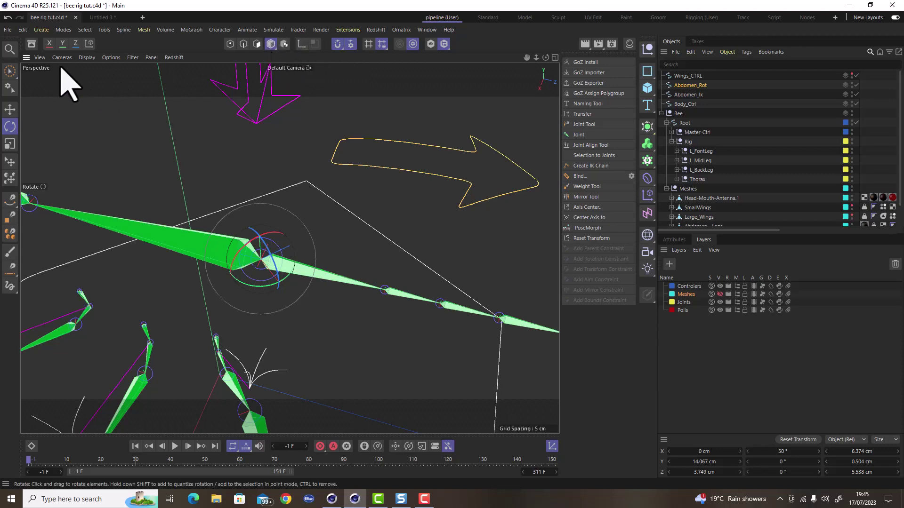
# - Rotate only the axis of Abdomen_Rot to a heading of 5°, closer to the first abdomen joint's direction
pyautogui.click(11, 110)
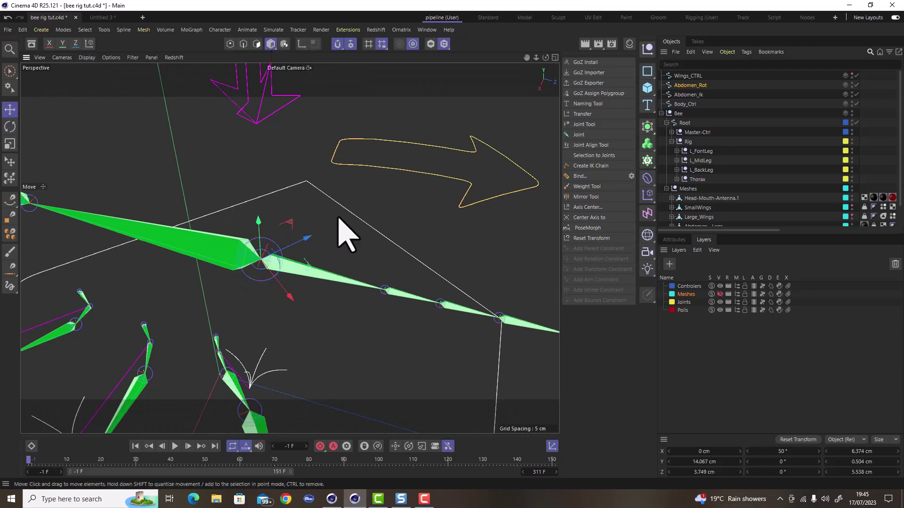
pyautogui.keyDown('alt'); pyautogui.moveTo(374, 223); pyautogui.dragTo(205, 272); pyautogui.keyUp('alt')
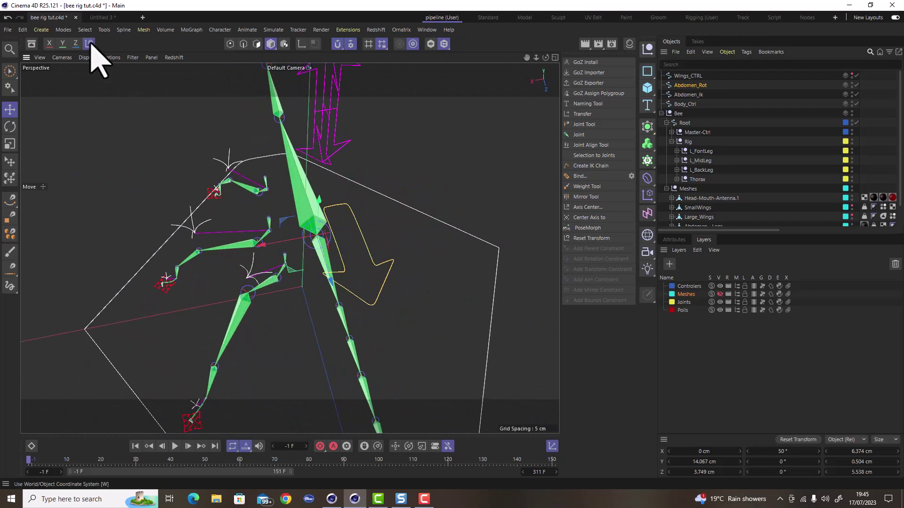
pyautogui.keyDown('alt'); pyautogui.moveTo(312, 262); pyautogui.dragTo(347, 252); pyautogui.keyUp('alt')
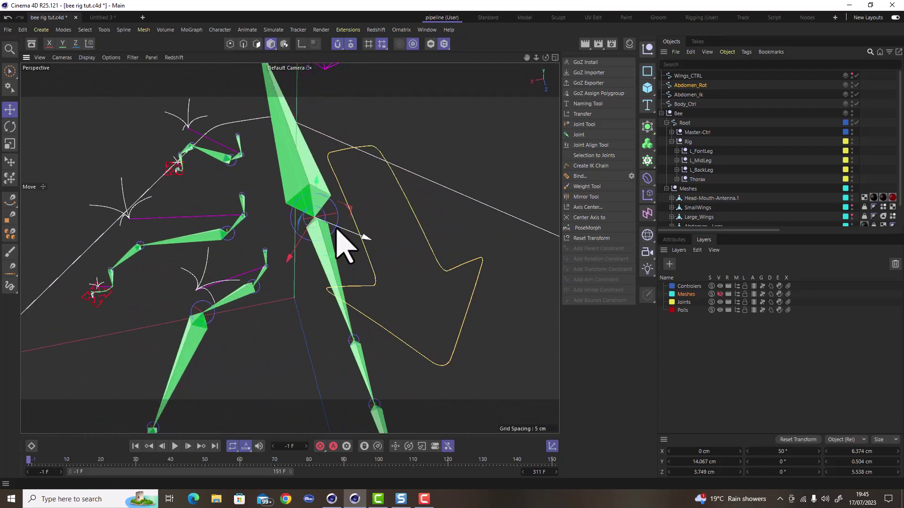
pyautogui.press('r')
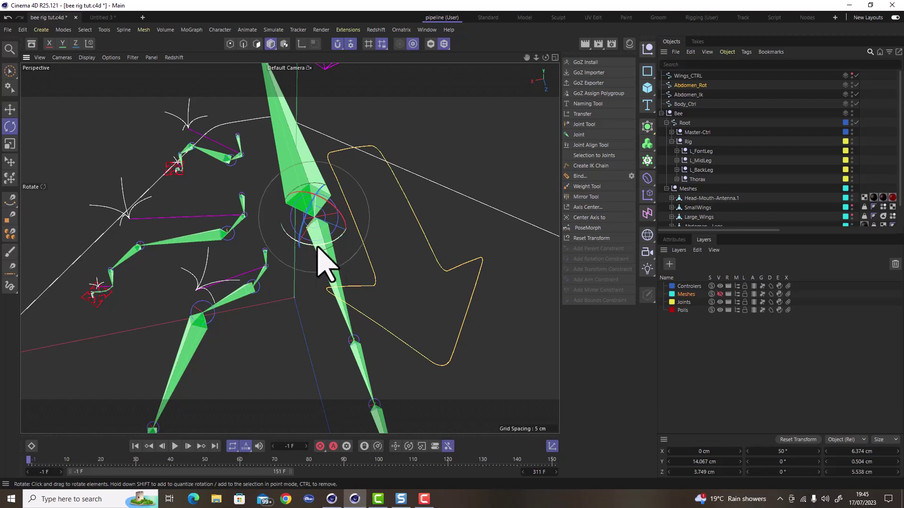
pyautogui.click(301, 44)
pyautogui.moveTo(317, 248); pyautogui.dragTo(284, 254)
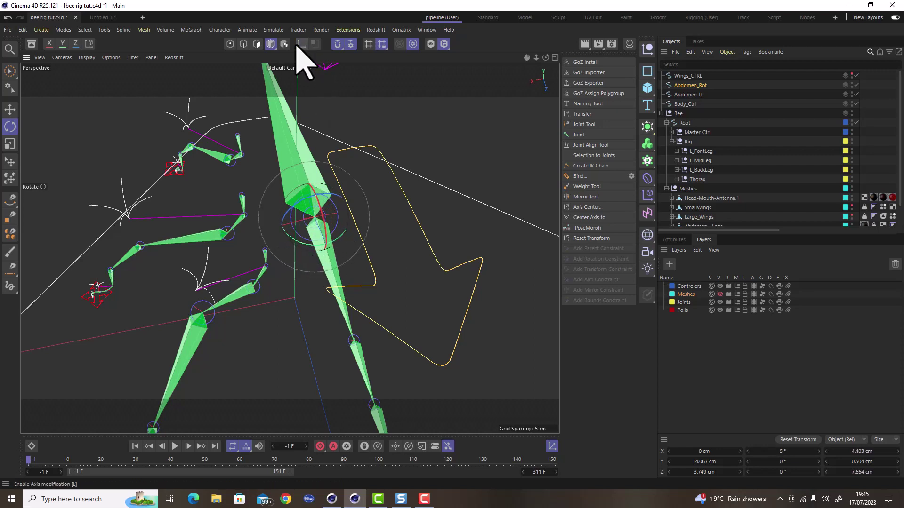
# - Rotate only the axis of Abdomen_Rot to a heading of 0° so it runs straight along the abdomen joints
pyautogui.click(9, 110)
pyautogui.keyDown('alt'); pyautogui.moveTo(343, 247); pyautogui.dragTo(313, 292); pyautogui.keyUp('alt')
pyautogui.scroll(3, 337, 260)
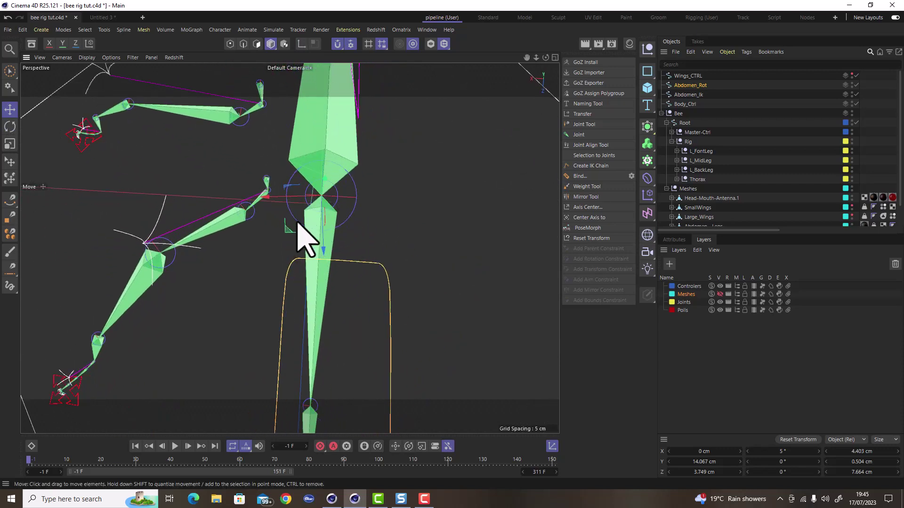
pyautogui.click(10, 126)
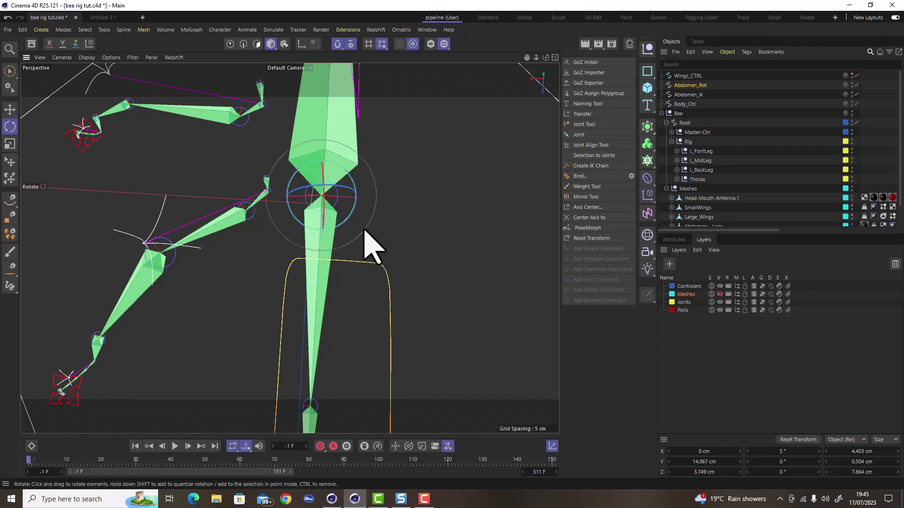
pyautogui.moveTo(346, 224)
pyautogui.keyDown('alt'); pyautogui.mouseDown()
pyautogui.moveTo(343, 202)
pyautogui.moveTo(341, 216)
pyautogui.moveTo(355, 182)
pyautogui.moveTo(352, 272)
pyautogui.moveTo(334, 221)
pyautogui.mouseUp(); pyautogui.keyUp('alt')
pyautogui.hotkey('ctrl', 'z')
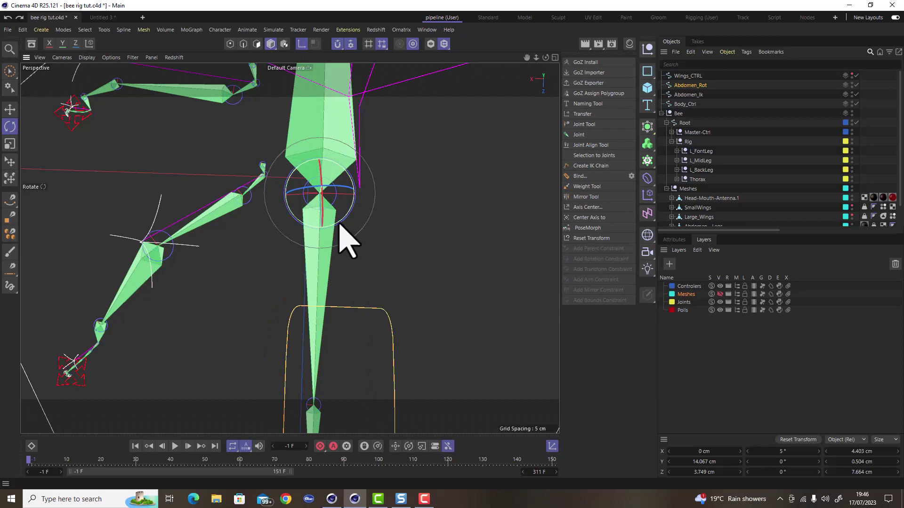
pyautogui.moveTo(338, 223); pyautogui.dragTo(335, 222)
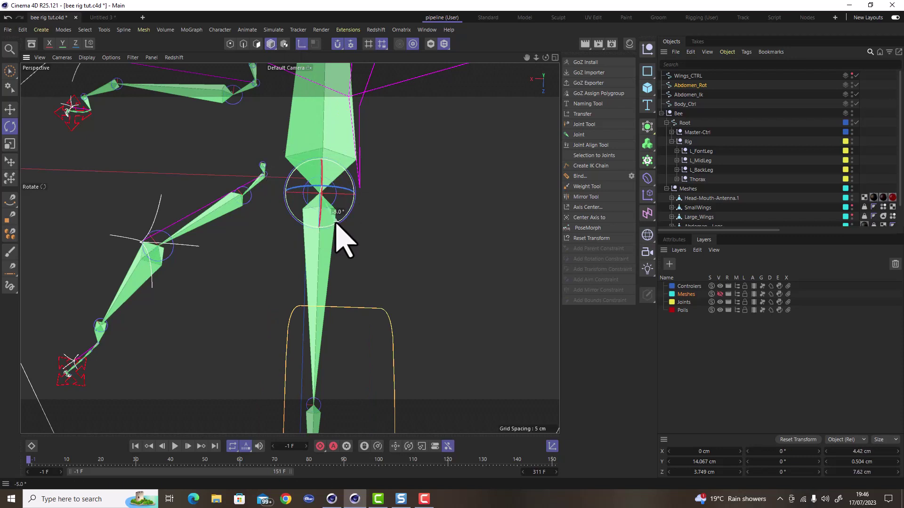
# - Compare the axis orientation of Abdomen_Rot with that of the first abdomen joint from the side
pyautogui.keyDown('alt'); pyautogui.moveTo(309, 230); pyautogui.dragTo(330, 57); pyautogui.keyUp('alt')
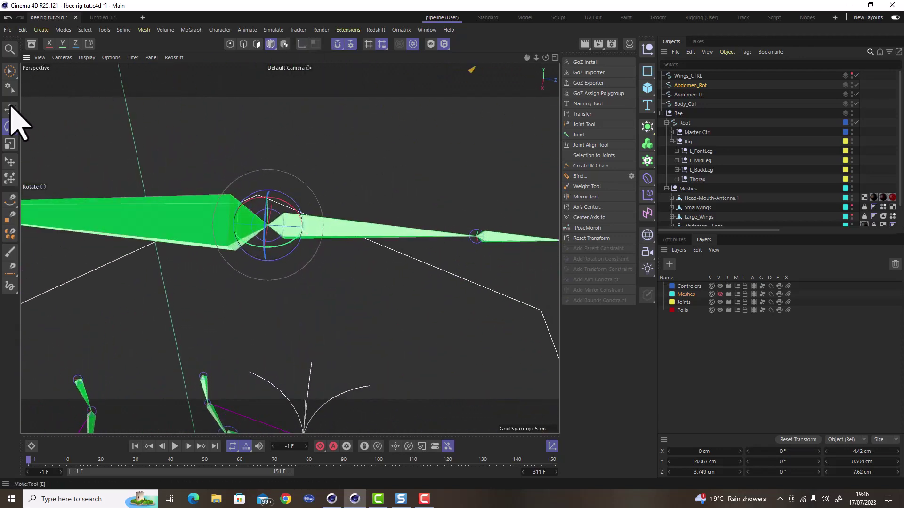
pyautogui.click(9, 110)
pyautogui.click(325, 160)
pyautogui.keyDown('alt'); pyautogui.moveTo(313, 218); pyautogui.dragTo(294, 178); pyautogui.keyUp('alt')
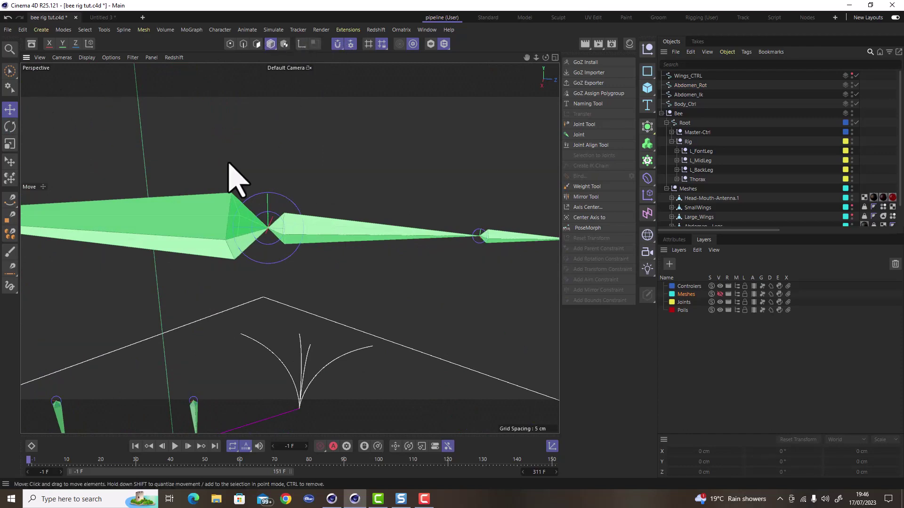
pyautogui.scroll(-5, 303, 213)
pyautogui.click(365, 142)
pyautogui.keyDown('alt'); pyautogui.moveTo(326, 177); pyautogui.dragTo(188, 267); pyautogui.keyUp('alt')
pyautogui.keyDown('alt'); pyautogui.moveTo(334, 221); pyautogui.dragTo(348, 217); pyautogui.keyUp('alt')
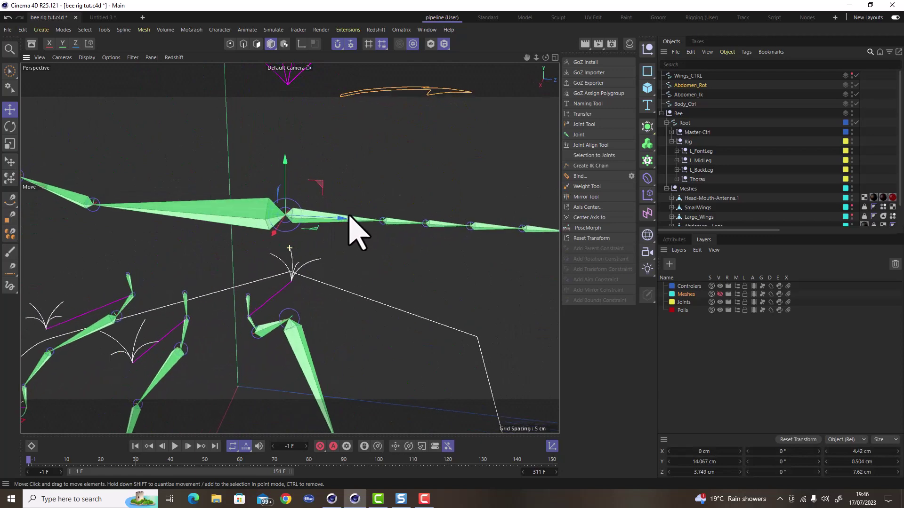
pyautogui.click(359, 220)
pyautogui.click(406, 93)
pyautogui.scroll(-5, 329, 195)
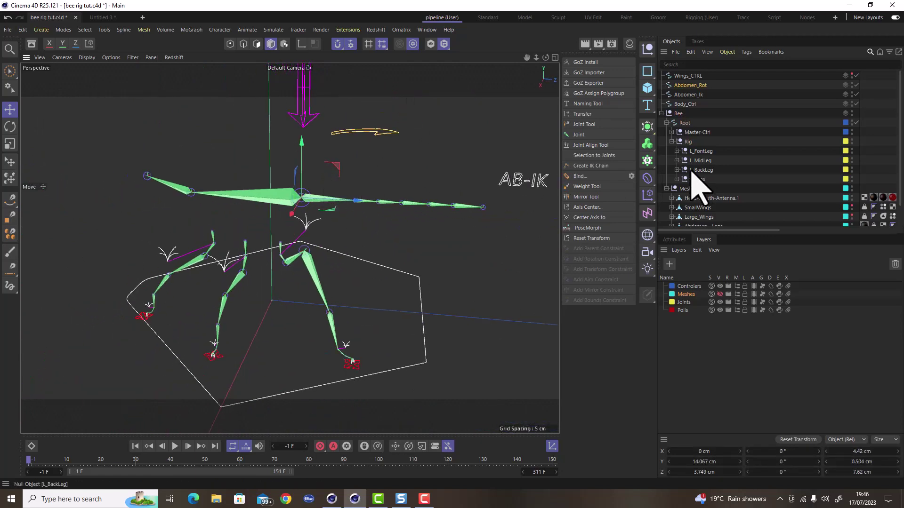
# - Add a Rotation Constraint to the Abdomen_Spine_0 joint with Abdomen_Rot as its target, and show the constraint's attributes
pyautogui.scroll(5, 349, 195)
pyautogui.click(329, 196)
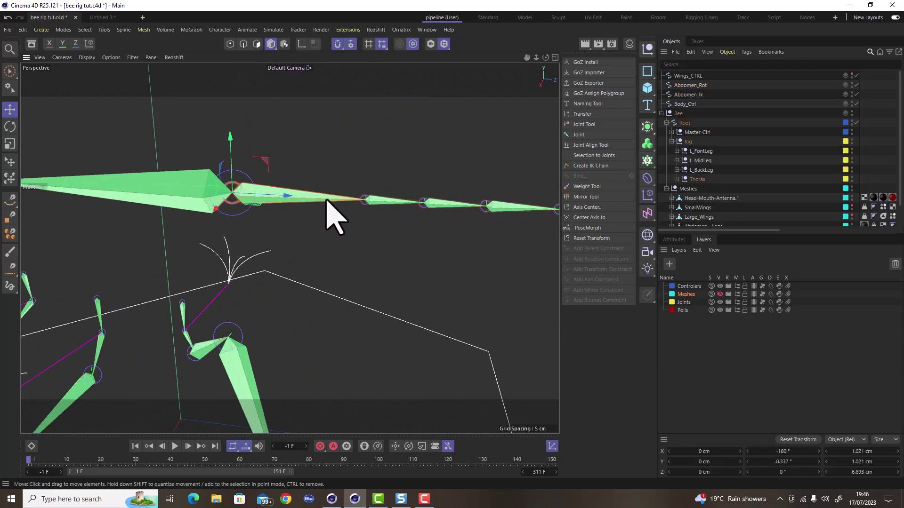
pyautogui.press('s')
pyautogui.scroll(-2, 739, 160)
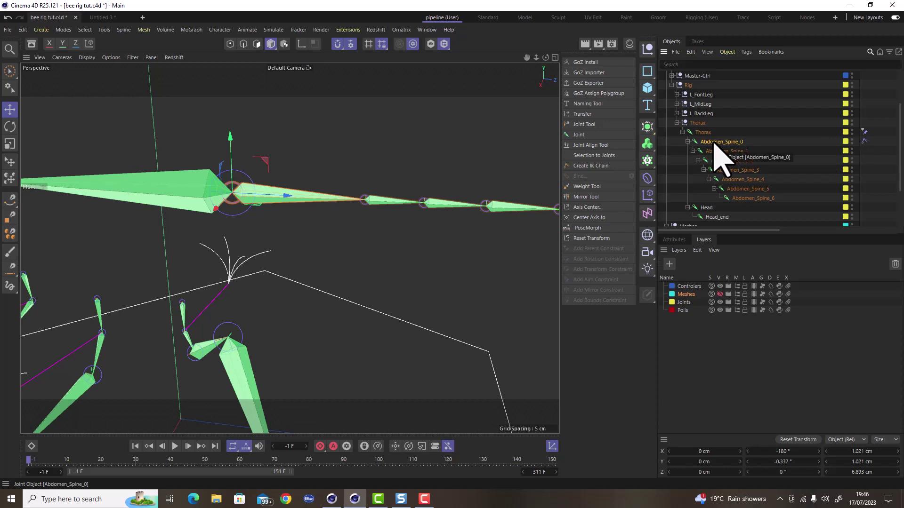
pyautogui.scroll(-6, 353, 288)
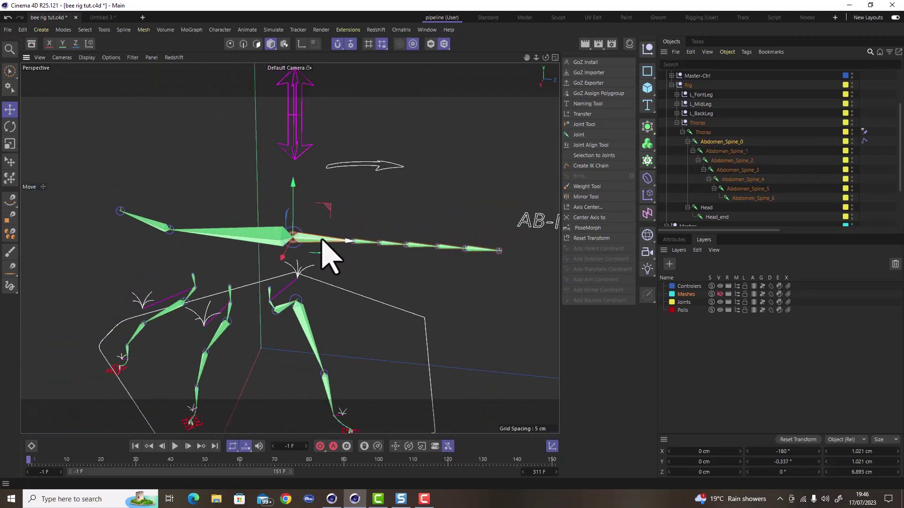
pyautogui.click(384, 169)
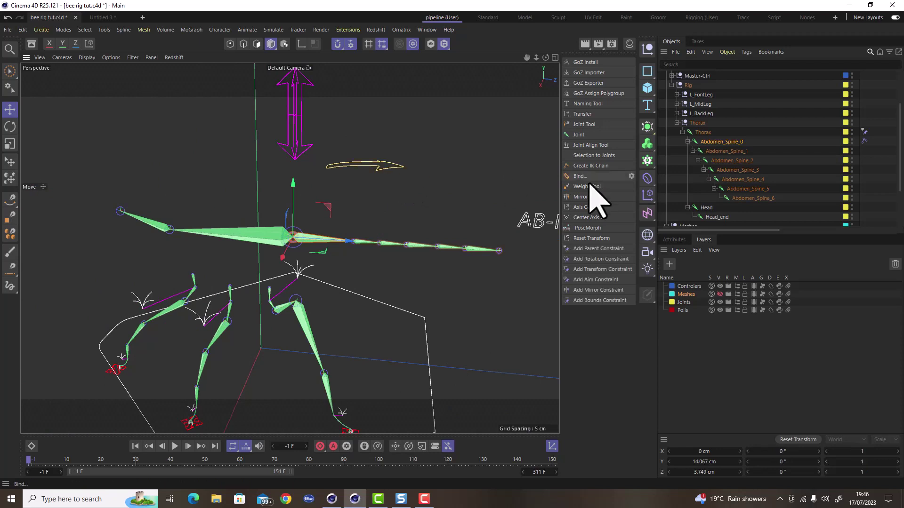
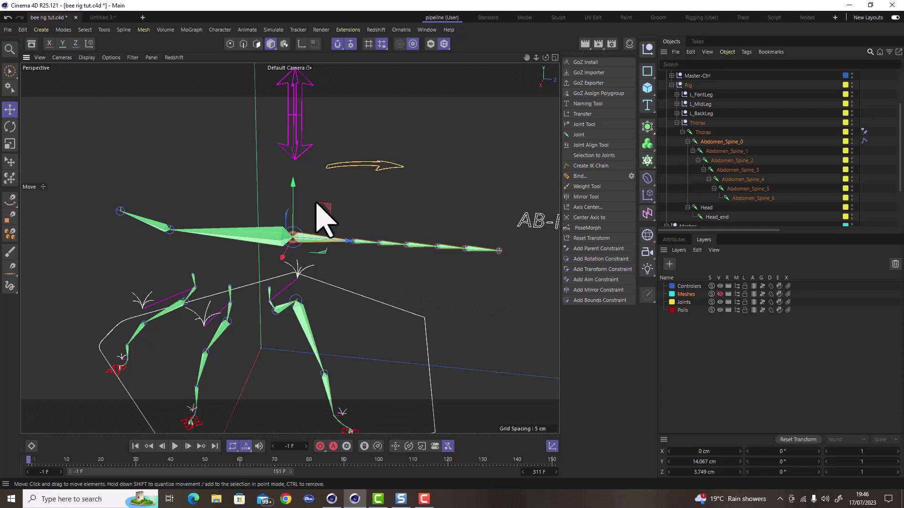
pyautogui.click(591, 259)
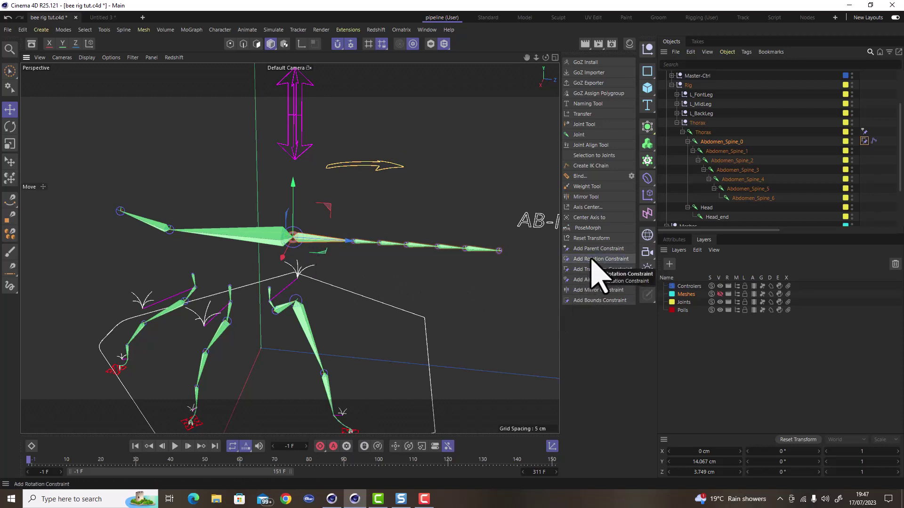
pyautogui.click(682, 240)
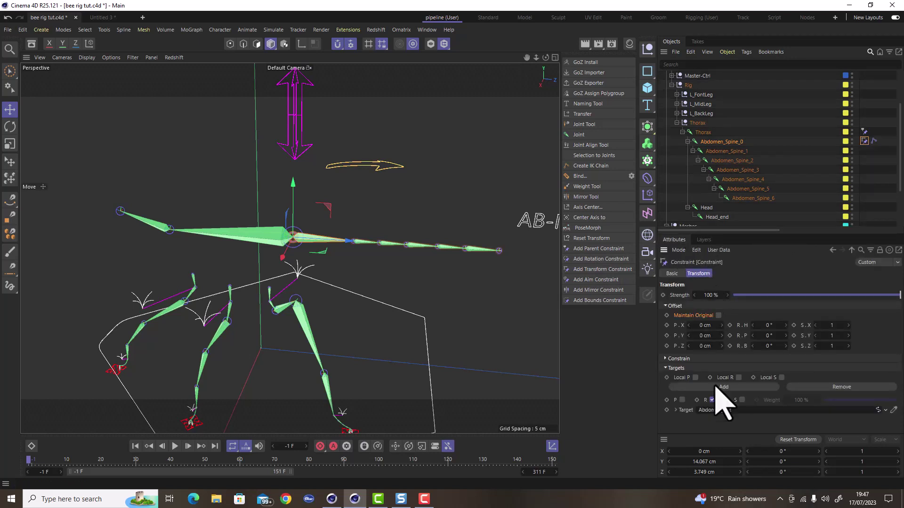
# - Try rotating Abdomen_Rot to test how the constrained abdomen joints respond, and undo the test rotation
pyautogui.click(391, 169)
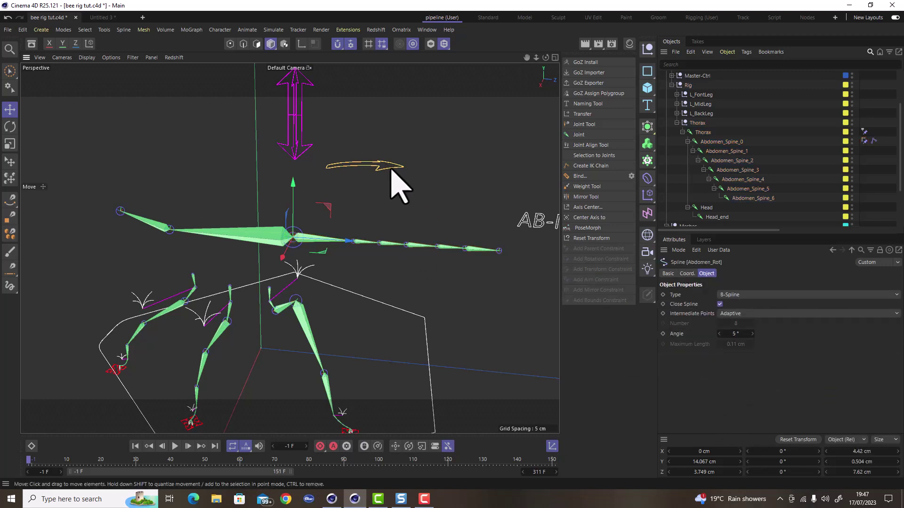
pyautogui.press('r')
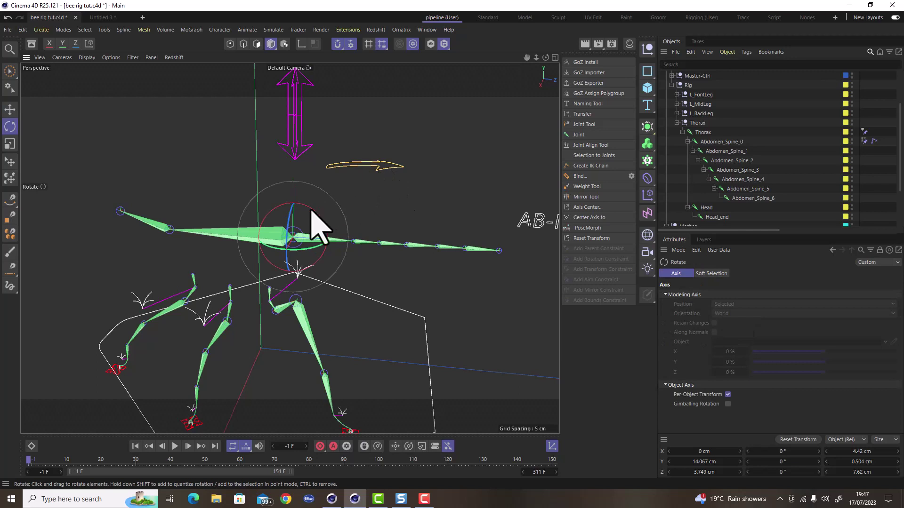
pyautogui.moveTo(319, 226)
pyautogui.mouseDown()
pyautogui.moveTo(301, 199)
pyautogui.moveTo(325, 231)
pyautogui.mouseUp()
pyautogui.hotkey('ctrl', 'z')
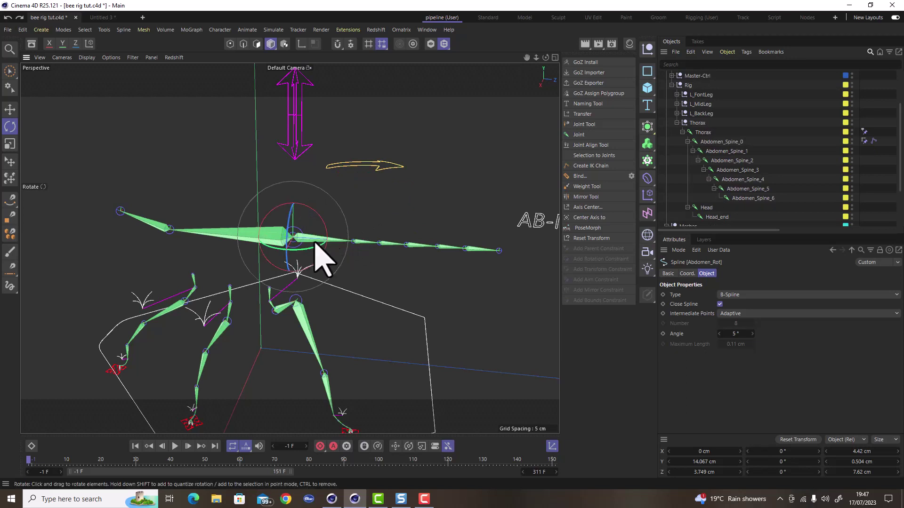
# - Make Abdomen_Ik a child of Abdomen_Rot in the object hierarchy and select Abdomen_Rot
pyautogui.scroll(-4, 291, 227)
pyautogui.scroll(3, 381, 239)
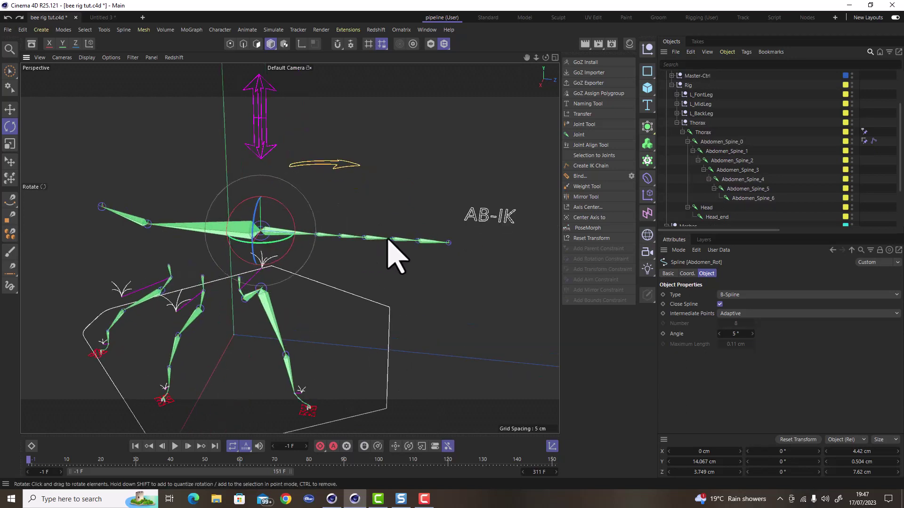
pyautogui.click(498, 225)
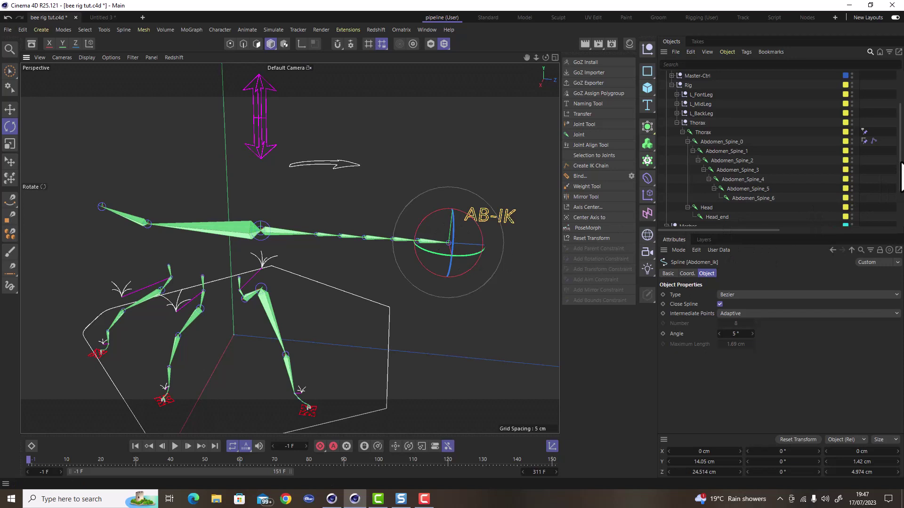
pyautogui.scroll(5, 682, 137)
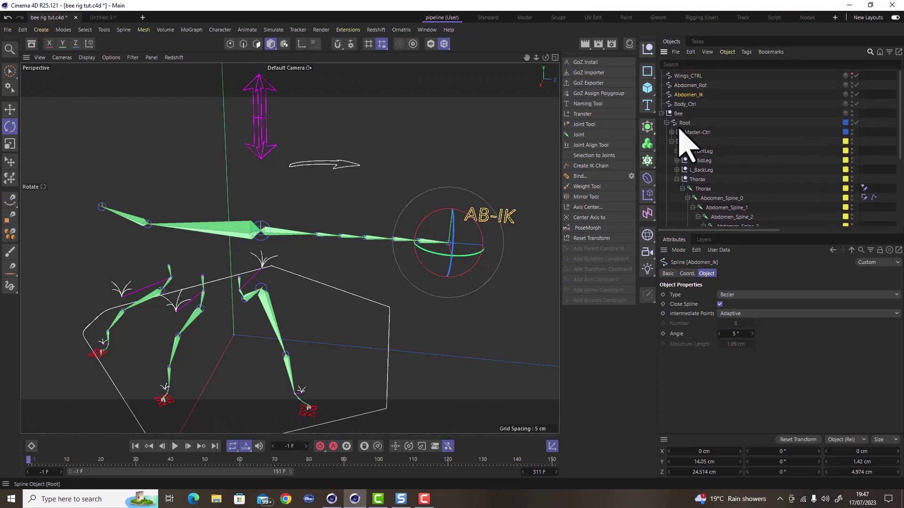
pyautogui.moveTo(691, 96); pyautogui.dragTo(694, 87)
pyautogui.click(695, 86)
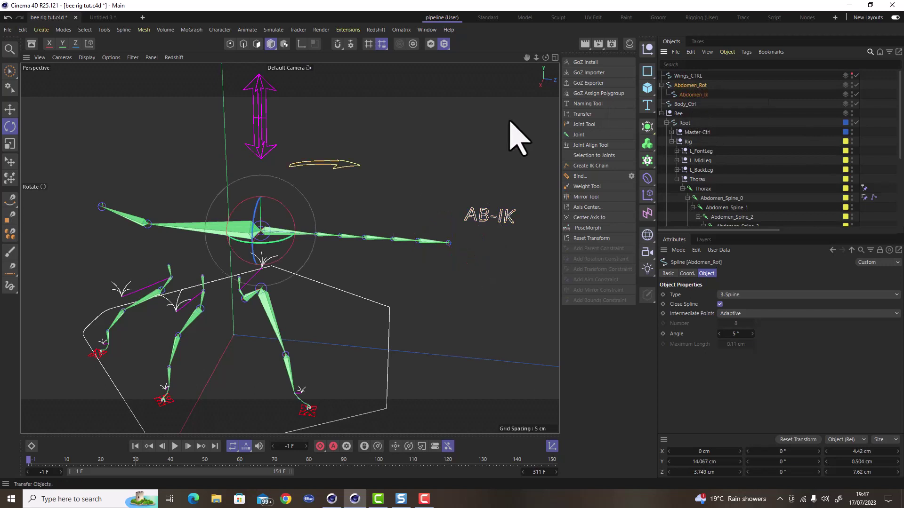
# - Try rotating Abdomen_Rot to test how the parented Abdomen_Ik control and the abdomen joints move together
pyautogui.click(397, 162)
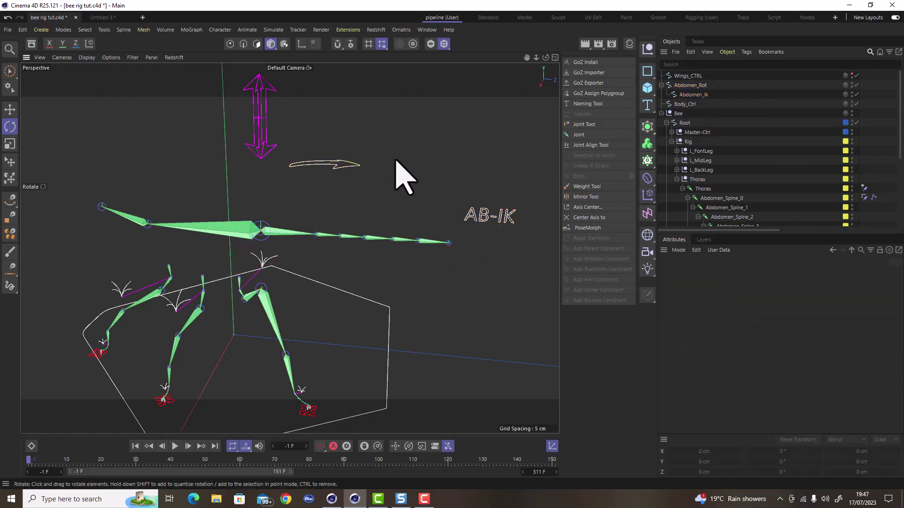
pyautogui.click(354, 165)
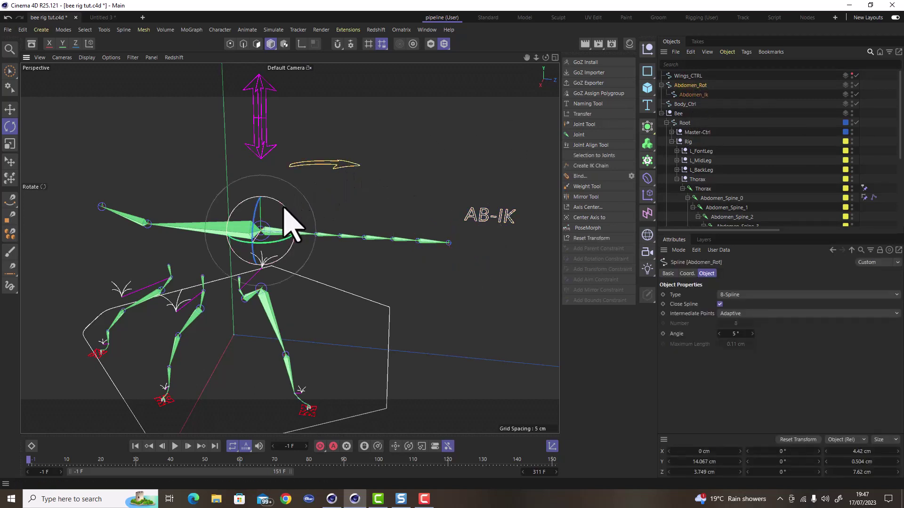
pyautogui.moveTo(284, 207); pyautogui.dragTo(309, 207)
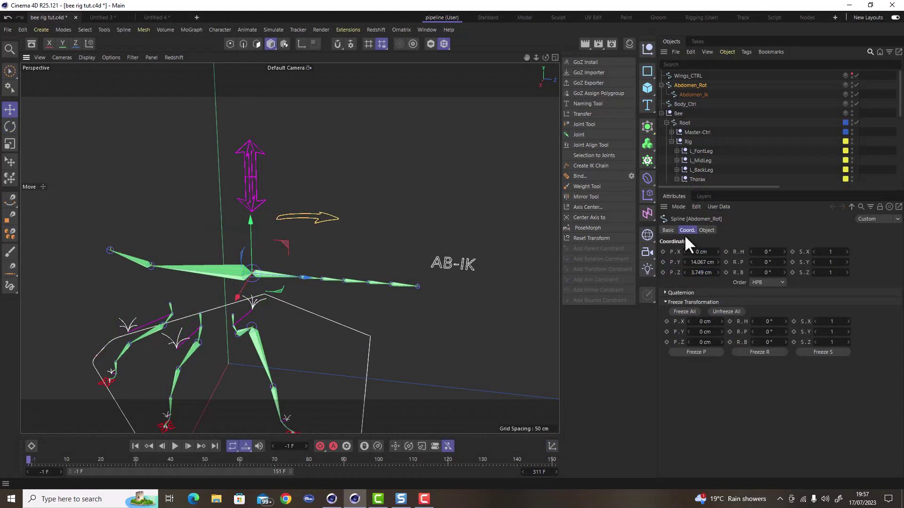
# - Set the Display Color of Abdomen_Rot to Custom with a magenta color, and deselect it to check the arrow
pyautogui.click(666, 230)
pyautogui.click(741, 313)
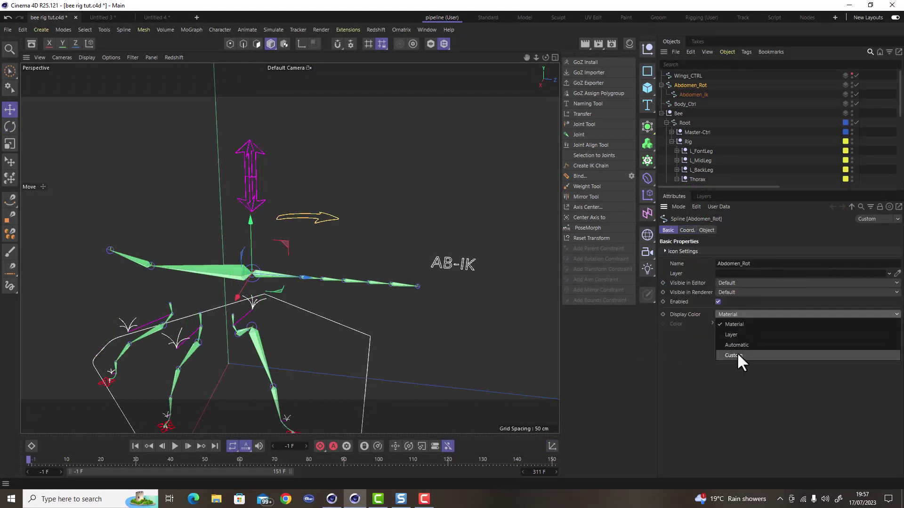
pyautogui.click(736, 354)
pyautogui.click(735, 322)
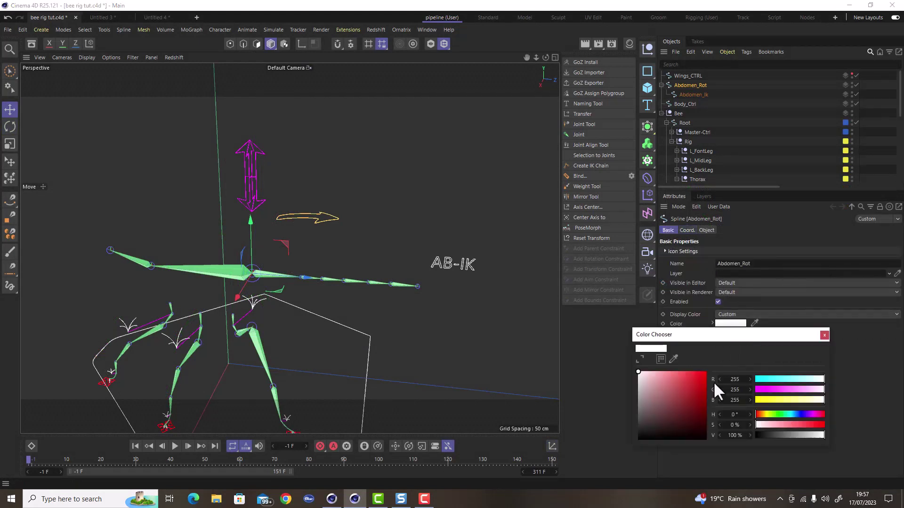
pyautogui.click(764, 394)
pyautogui.click(824, 335)
pyautogui.click(436, 286)
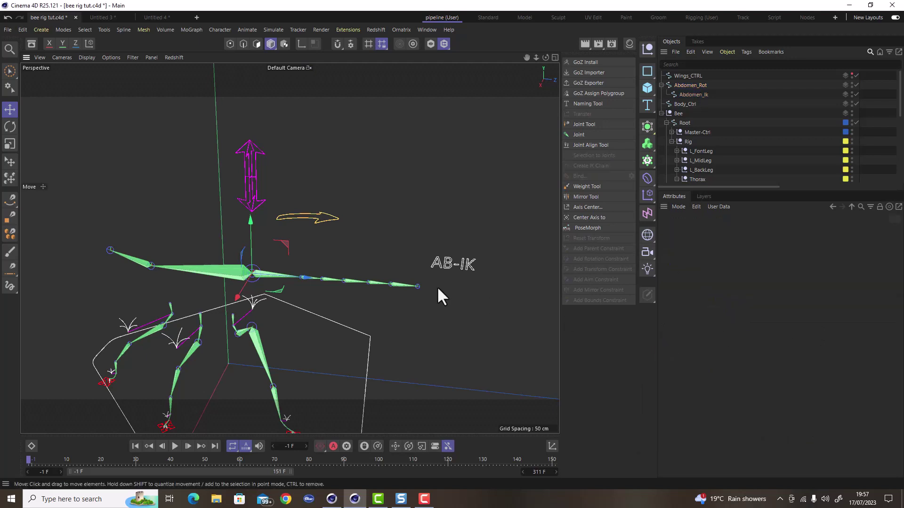
pyautogui.scroll(-4, 321, 219)
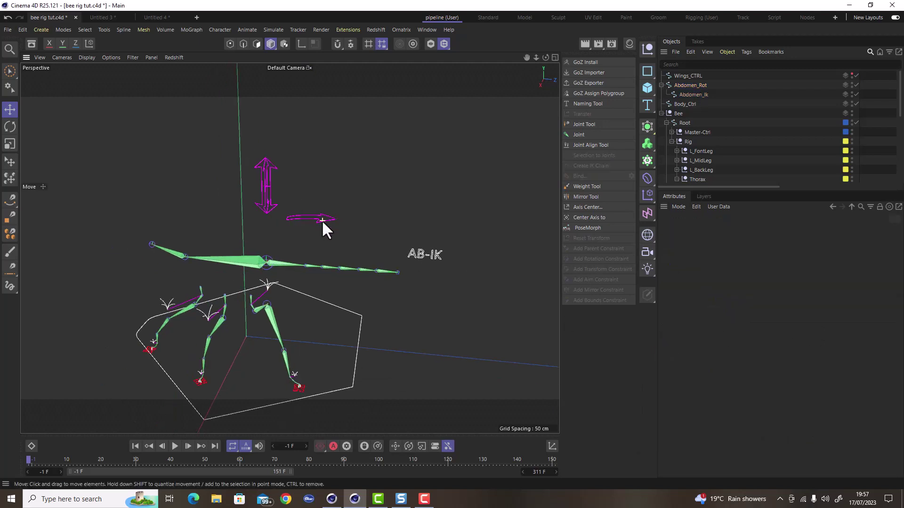
pyautogui.scroll(2, 342, 234)
pyautogui.scroll(-1, 342, 234)
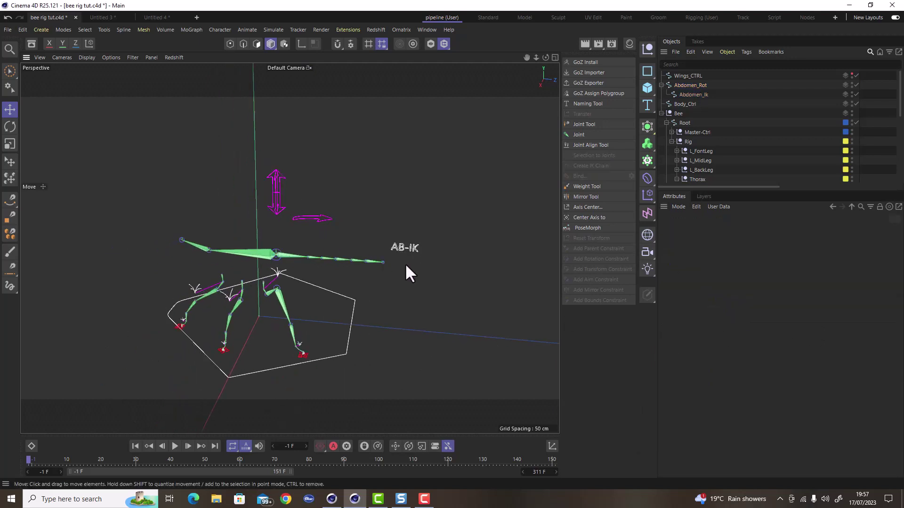
# - Set the Display Color of Abdomen_Ik to Custom with a cyan color of RGB 59, 255, 255, and deselect it
pyautogui.click(414, 248)
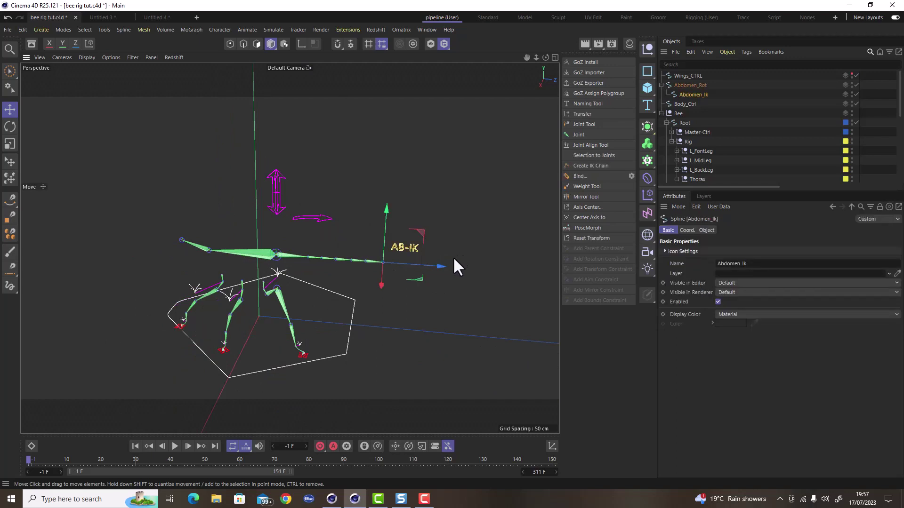
pyautogui.click(454, 257)
pyautogui.click(414, 247)
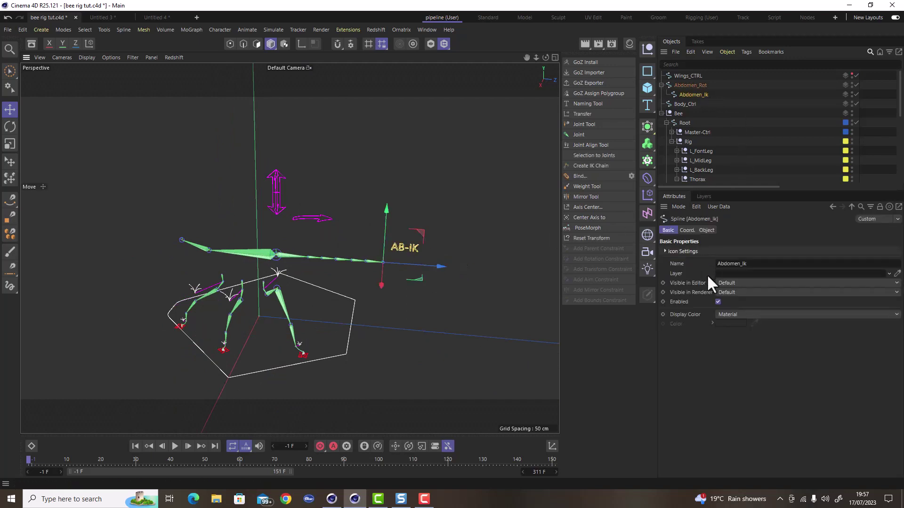
pyautogui.click(729, 314)
pyautogui.click(737, 351)
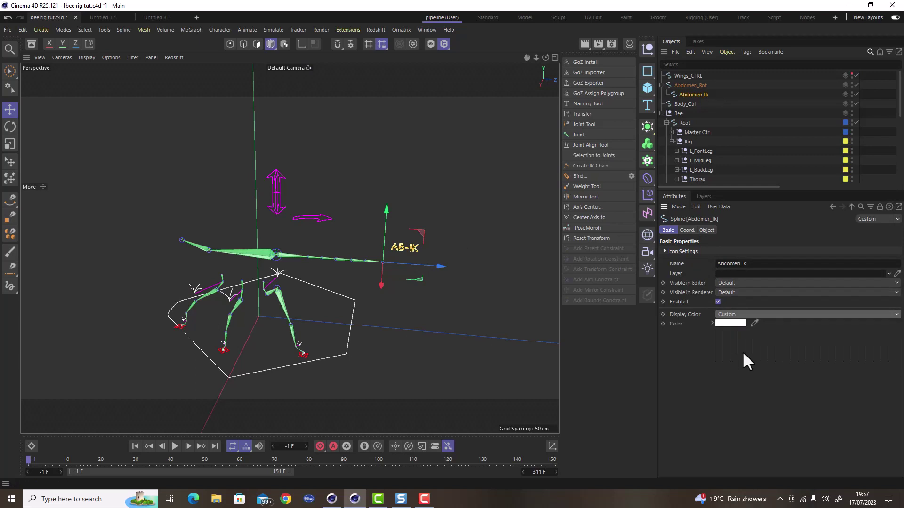
pyautogui.click(730, 323)
pyautogui.click(771, 378)
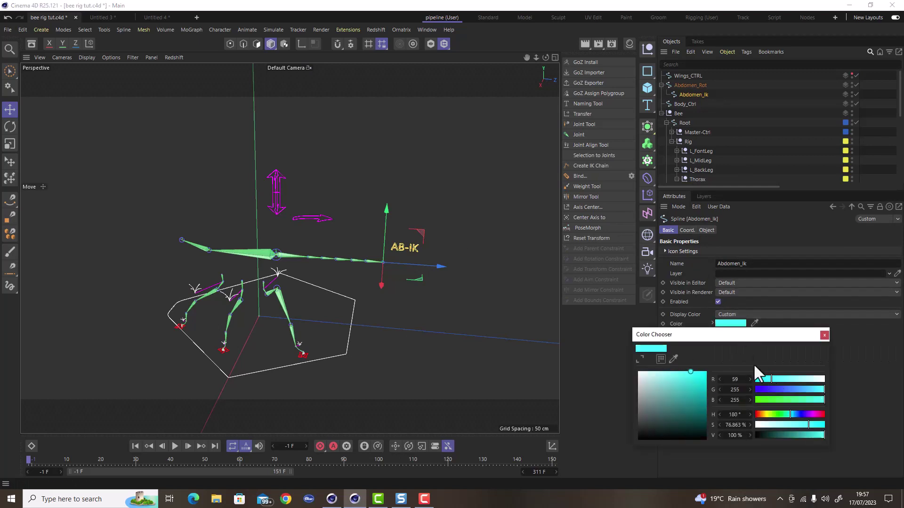
pyautogui.click(824, 336)
pyautogui.click(475, 311)
# - Add an n-Side spline to the scene as the base shape for the head control
pyautogui.scroll(3, 338, 234)
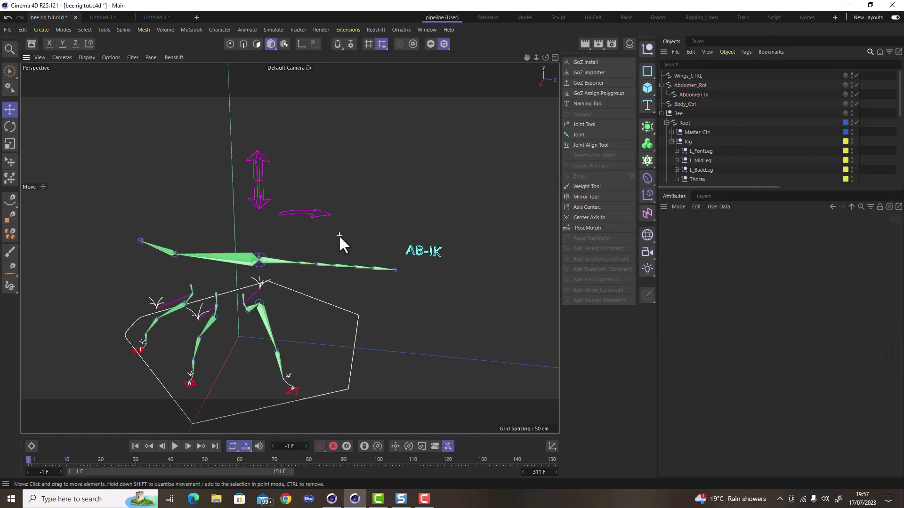
pyautogui.keyDown('alt'); pyautogui.moveTo(362, 270); pyautogui.dragTo(348, 288); pyautogui.keyUp('alt')
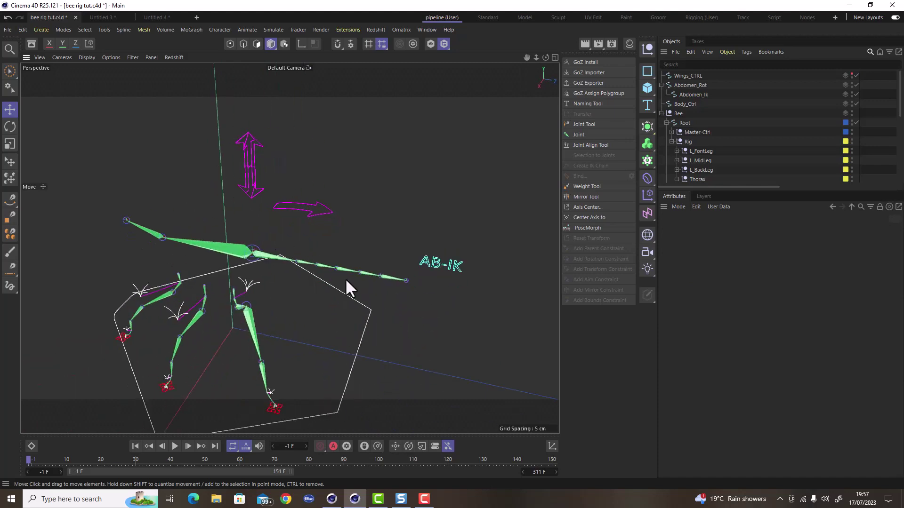
pyautogui.scroll(-5, 347, 278)
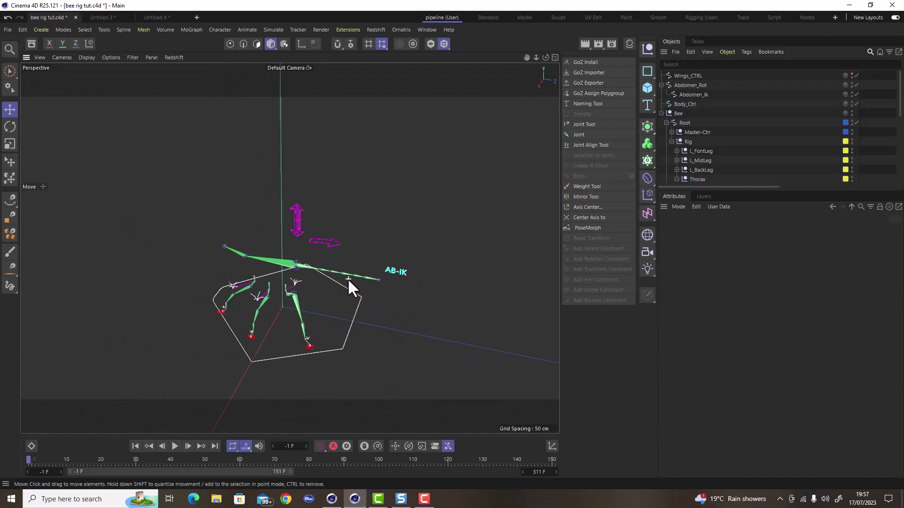
pyautogui.scroll(5, 223, 256)
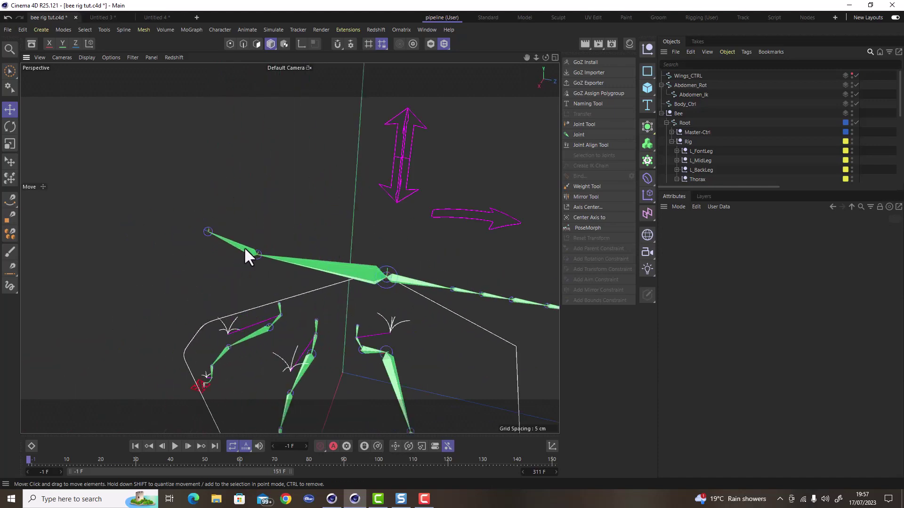
pyautogui.click(245, 250)
pyautogui.moveTo(244, 247)
pyautogui.keyDown('alt'); pyautogui.mouseDown()
pyautogui.moveTo(276, 254)
pyautogui.moveTo(252, 237)
pyautogui.mouseUp(); pyautogui.keyUp('alt')
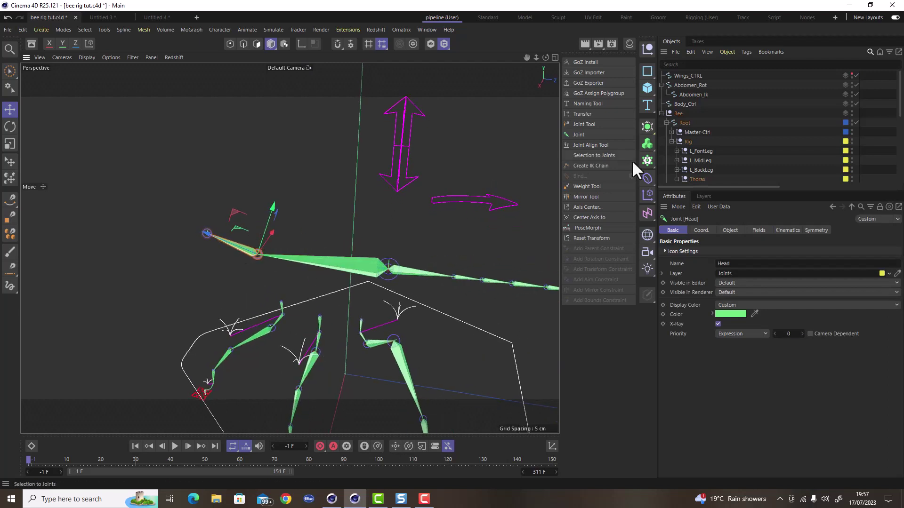
pyautogui.click(648, 70)
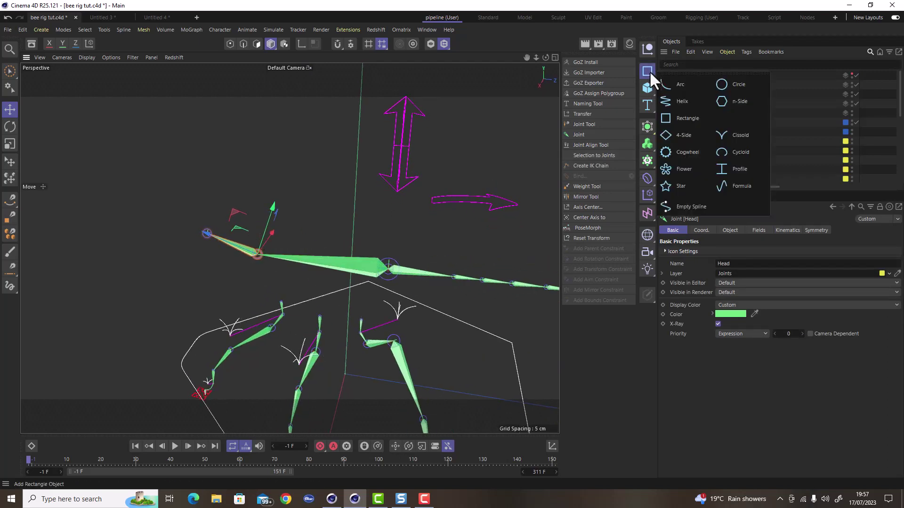
pyautogui.click(724, 101)
pyautogui.keyDown('alt'); pyautogui.moveTo(348, 189); pyautogui.dragTo(397, 214); pyautogui.keyUp('alt')
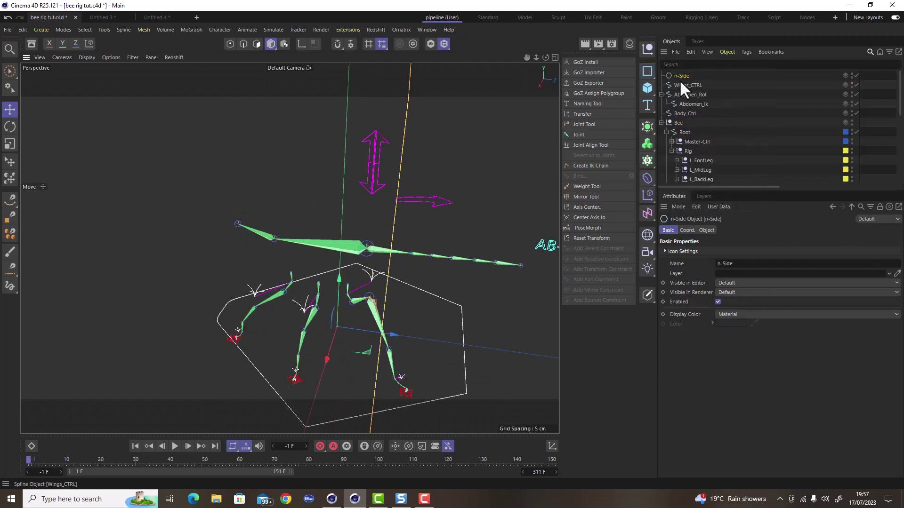
# - Orient the n-Side spline in the XZ plane with a 5 cm radius, and position it above the head joint
pyautogui.click(705, 230)
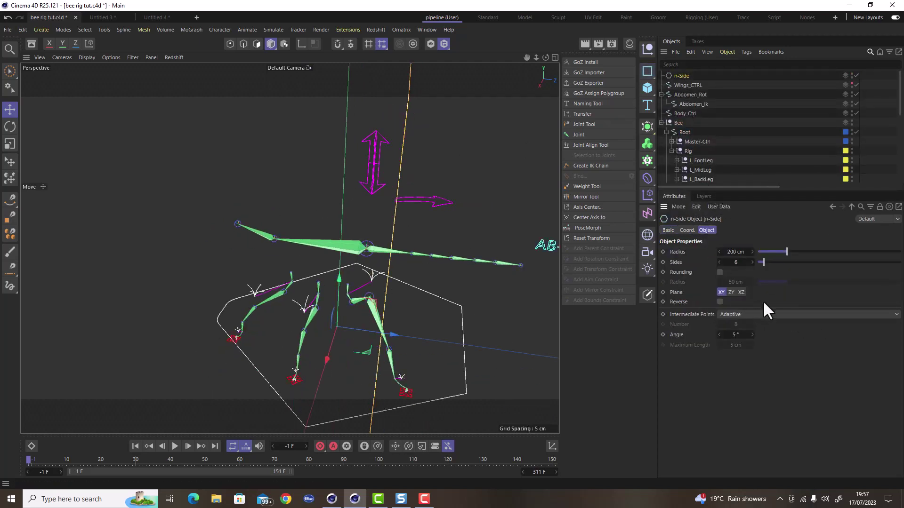
pyautogui.click(740, 293)
pyautogui.moveTo(735, 252); pyautogui.dragTo(644, 252)
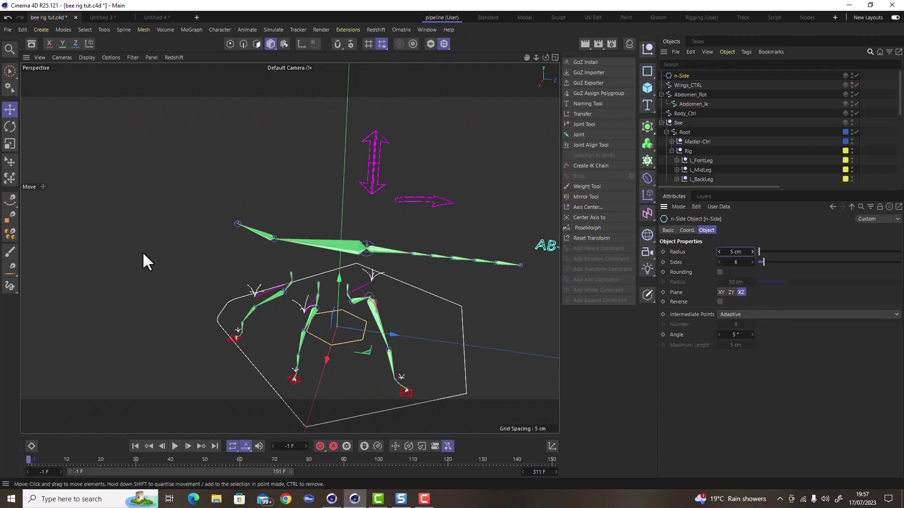
pyautogui.moveTo(372, 289); pyautogui.dragTo(306, 168)
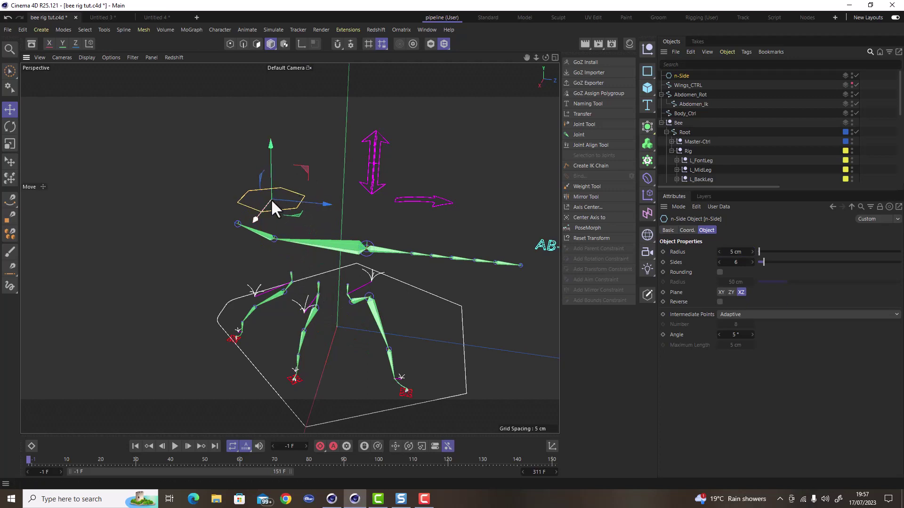
# - Convert the n-Side to an editable spline and lower its two front points to bend the hexagon down over the head
pyautogui.scroll(5, 270, 199)
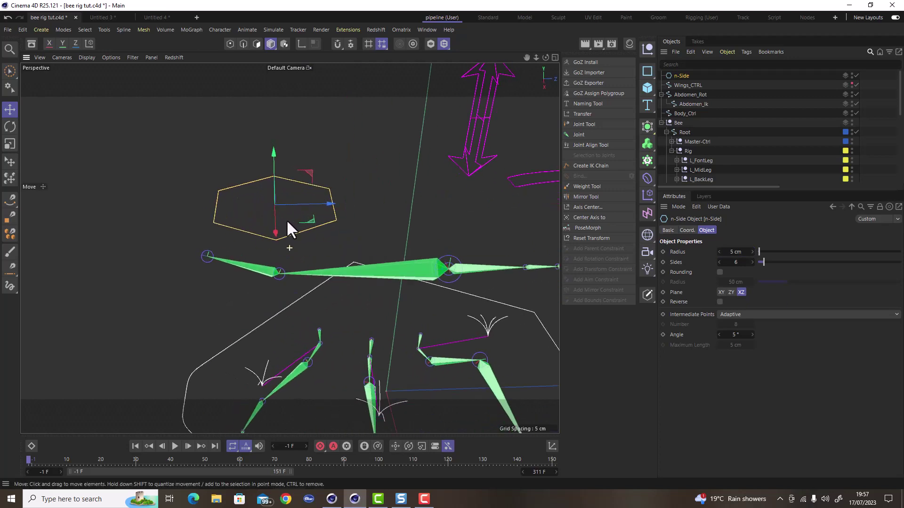
pyautogui.keyDown('alt'); pyautogui.moveTo(287, 222); pyautogui.dragTo(294, 225); pyautogui.keyUp('alt')
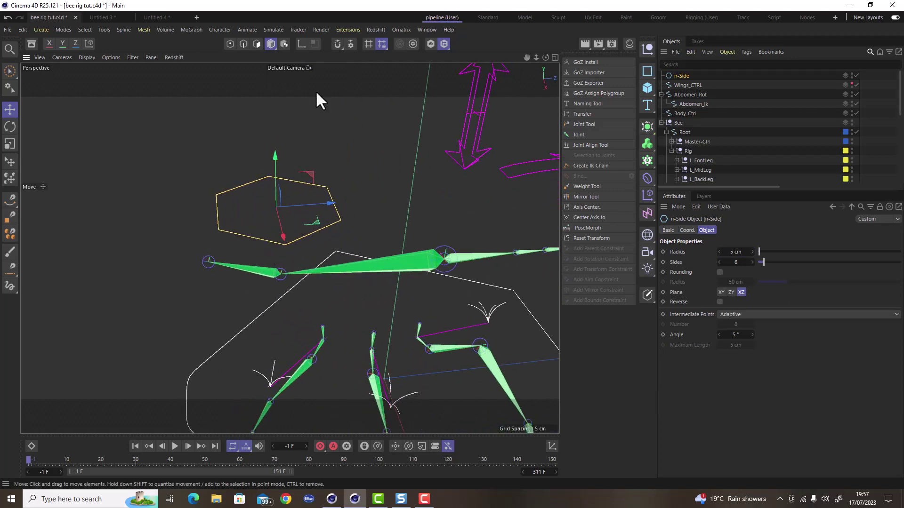
pyautogui.click(648, 294)
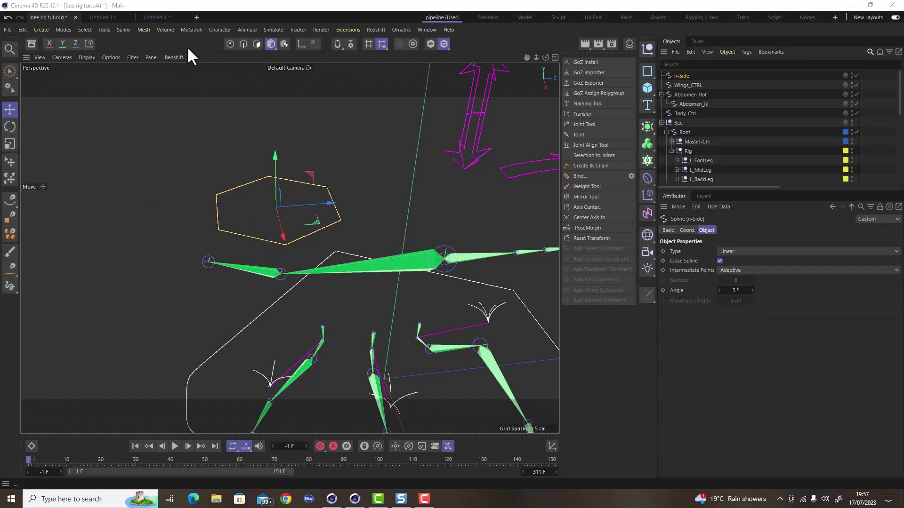
pyautogui.click(230, 44)
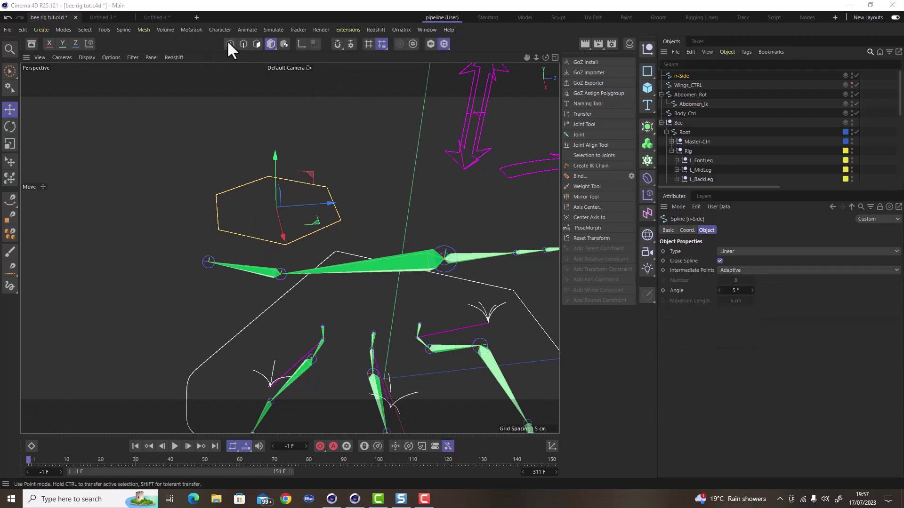
pyautogui.click(217, 194)
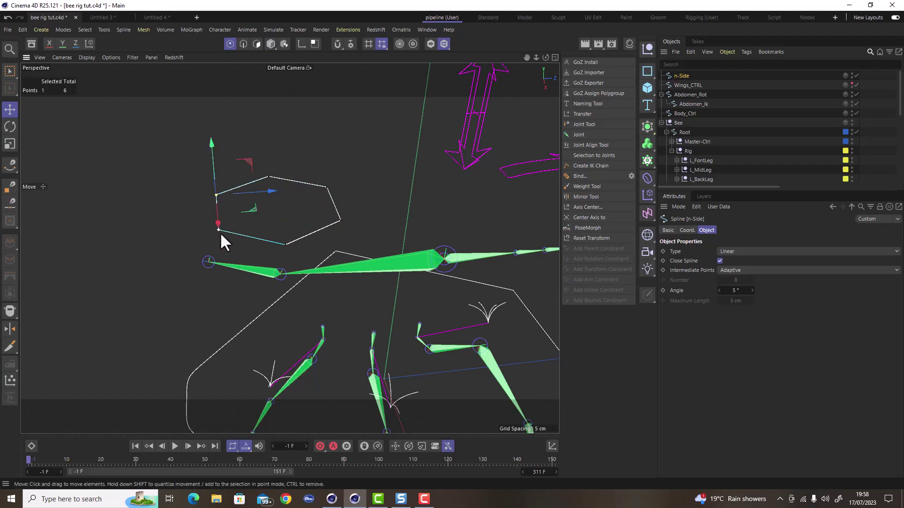
pyautogui.keyDown('shift'); pyautogui.click(218, 230); pyautogui.keyUp('shift')
pyautogui.moveTo(209, 165); pyautogui.dragTo(217, 171)
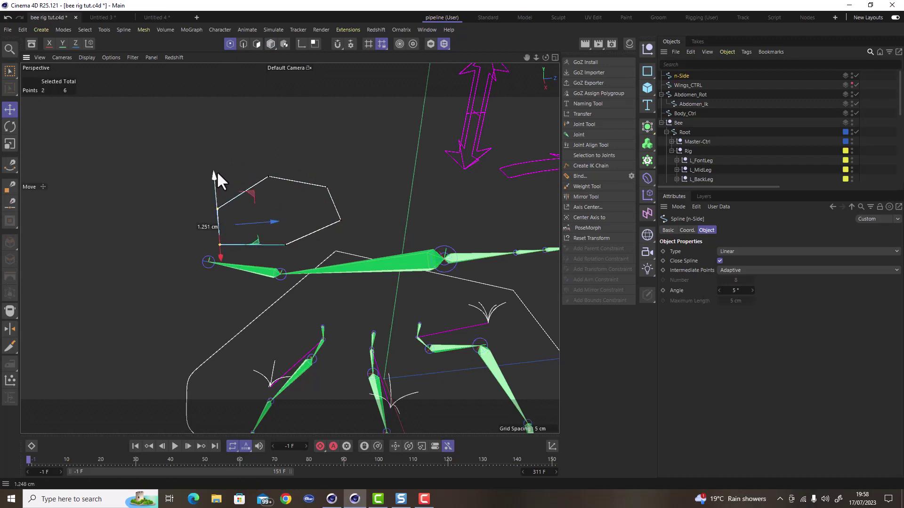
# - Make the Meshes layer visible again to check the bent spline against the bee's head
pyautogui.scroll(-3, 232, 160)
pyautogui.keyDown('alt'); pyautogui.moveTo(260, 198); pyautogui.dragTo(226, 144); pyautogui.keyUp('alt')
pyautogui.scroll(3, 303, 199)
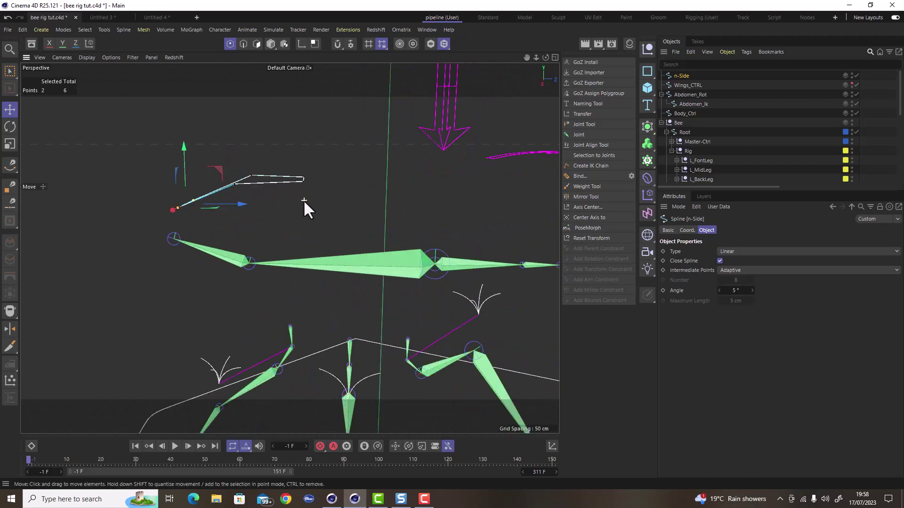
pyautogui.keyDown('alt'); pyautogui.moveTo(303, 200); pyautogui.dragTo(372, 222); pyautogui.keyUp('alt')
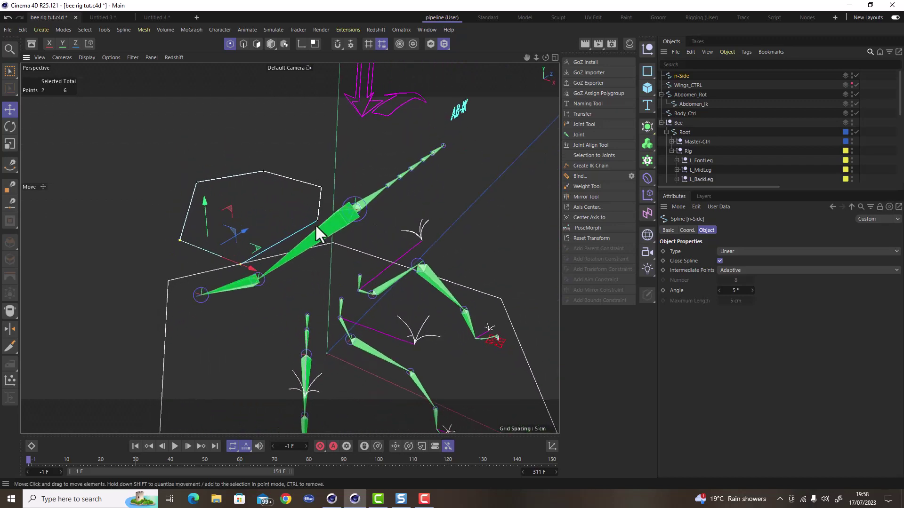
pyautogui.keyDown('alt'); pyautogui.moveTo(255, 225); pyautogui.dragTo(259, 238); pyautogui.keyUp('alt')
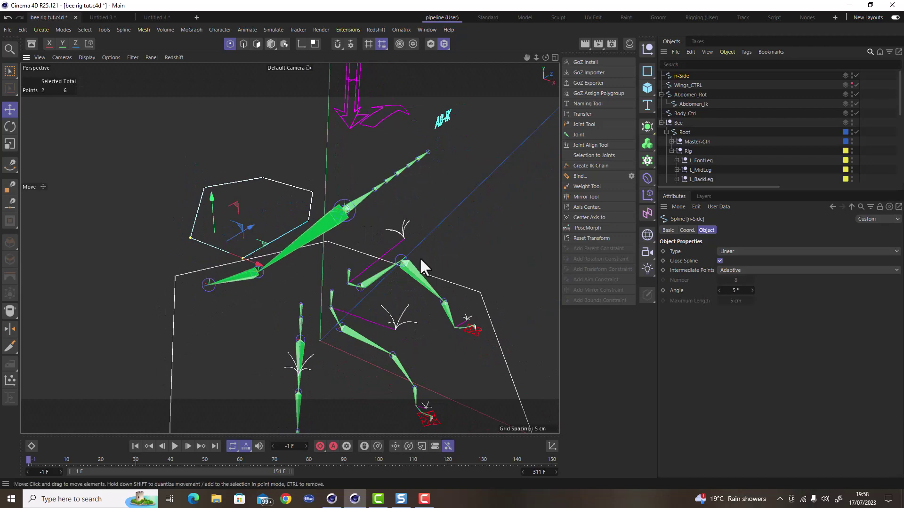
pyautogui.click(703, 197)
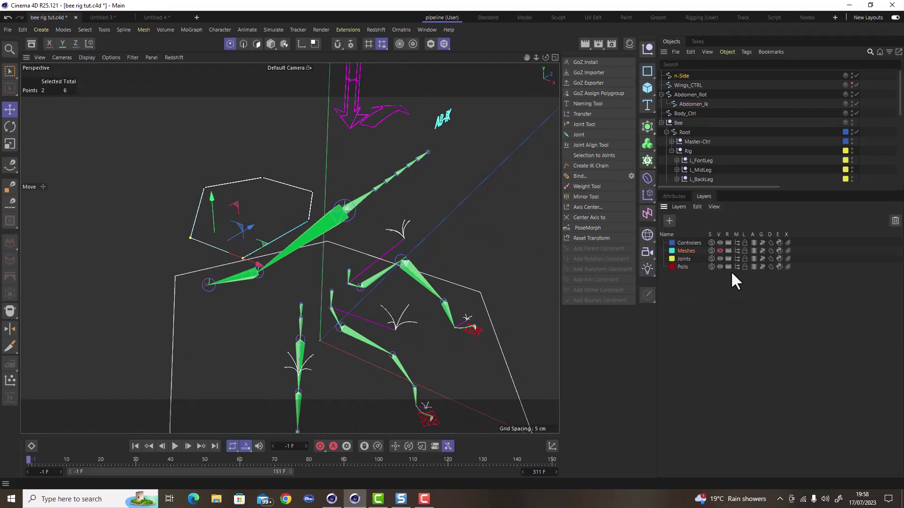
pyautogui.click(719, 250)
pyautogui.keyDown('alt'); pyautogui.moveTo(371, 239); pyautogui.dragTo(226, 203); pyautogui.keyUp('alt')
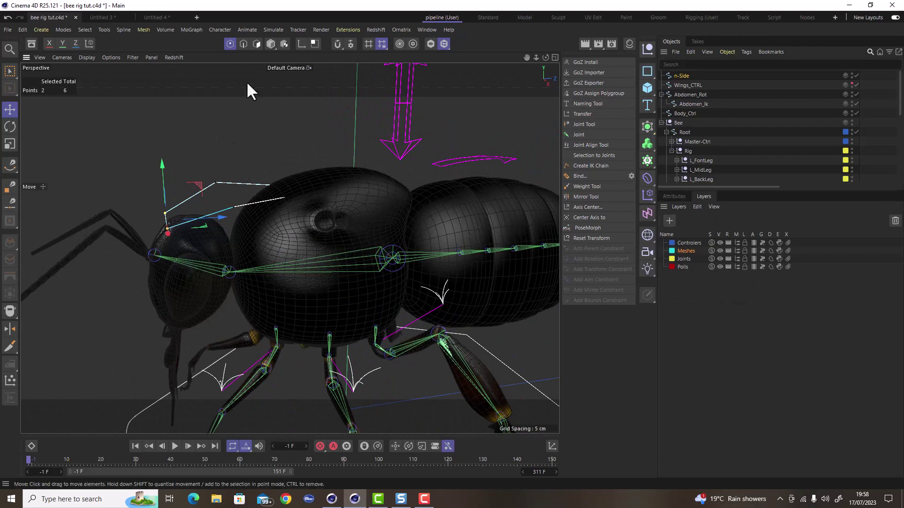
# - Fit the whole n-Side spline above the bee's head by moving it forward and scaling it down, and rename it Head
pyautogui.click(270, 43)
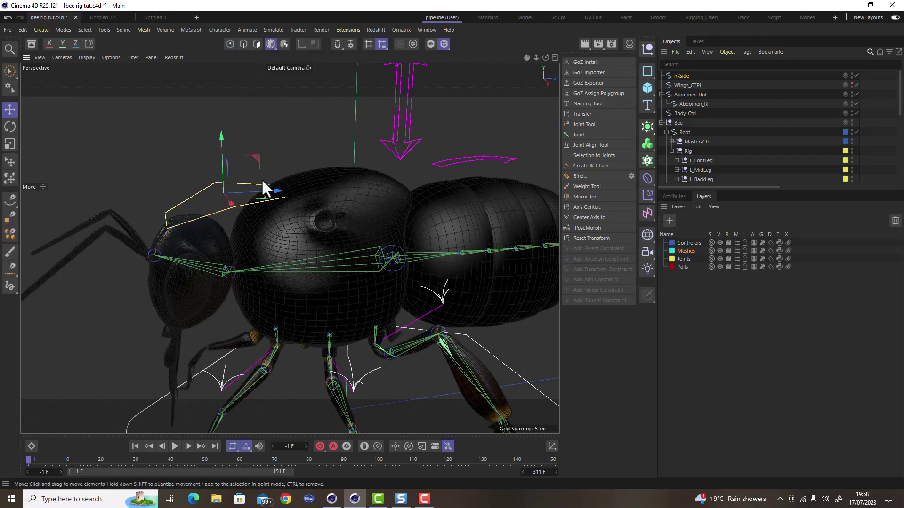
pyautogui.moveTo(278, 191); pyautogui.dragTo(221, 197)
pyautogui.press('t')
pyautogui.keyDown('alt'); pyautogui.moveTo(122, 216); pyautogui.dragTo(210, 161); pyautogui.keyUp('alt')
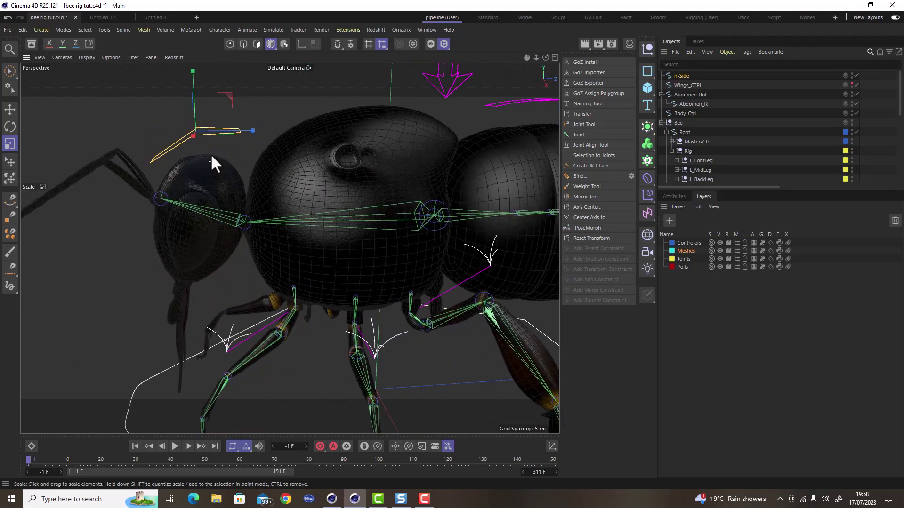
pyautogui.doubleClick(682, 76)
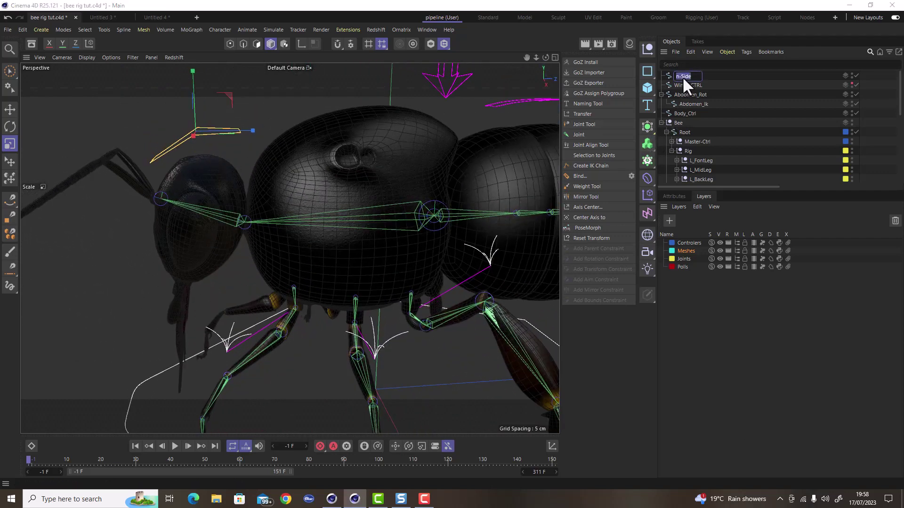
pyautogui.press('Return')
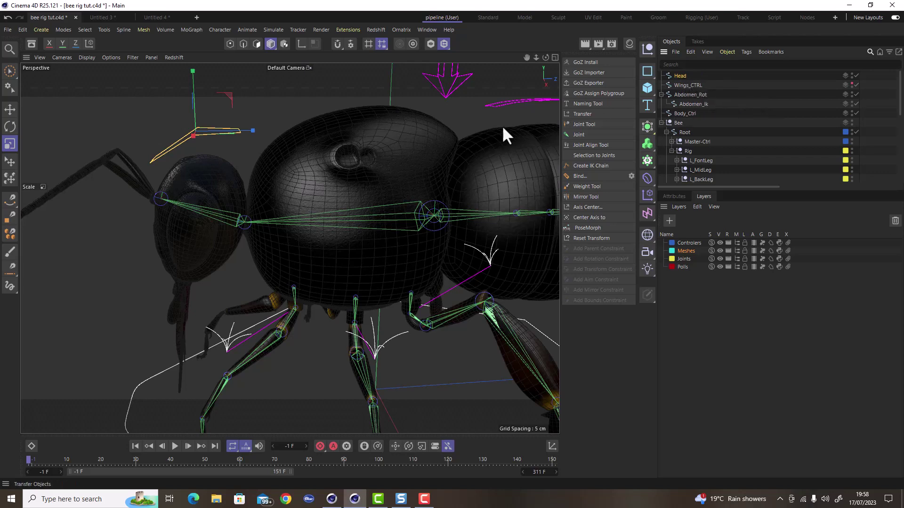
# - Enlarge the object list to show the full joint hierarchy, and make the Head spline a child of Body_Ctrl
pyautogui.scroll(-8, 150, 147)
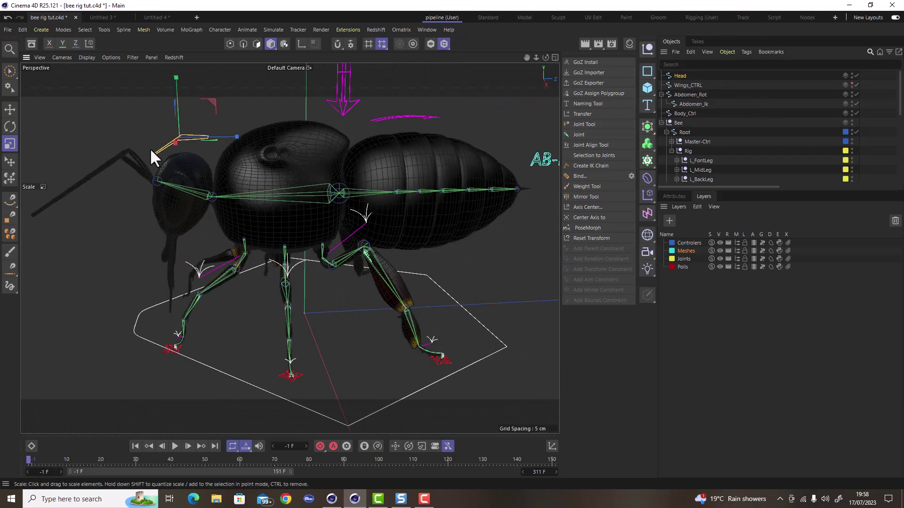
pyautogui.scroll(5, 171, 135)
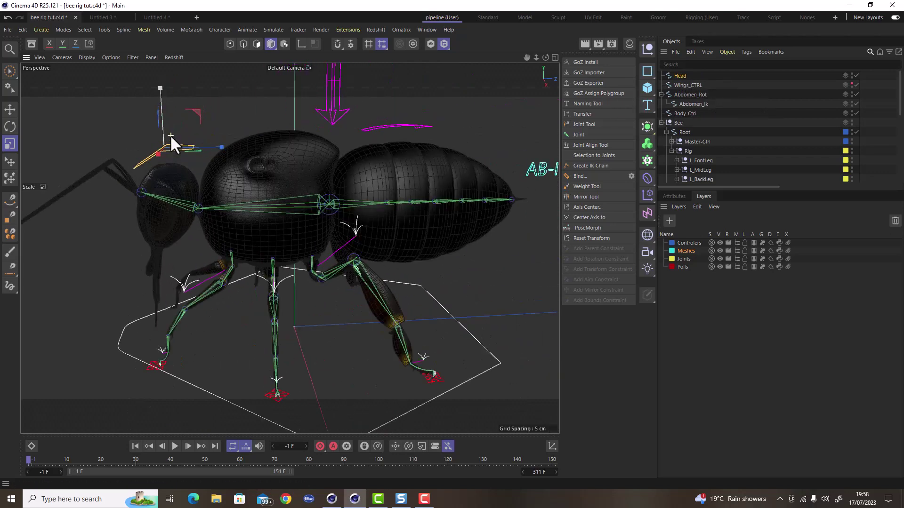
pyautogui.scroll(4, 171, 135)
pyautogui.scroll(-2, 178, 140)
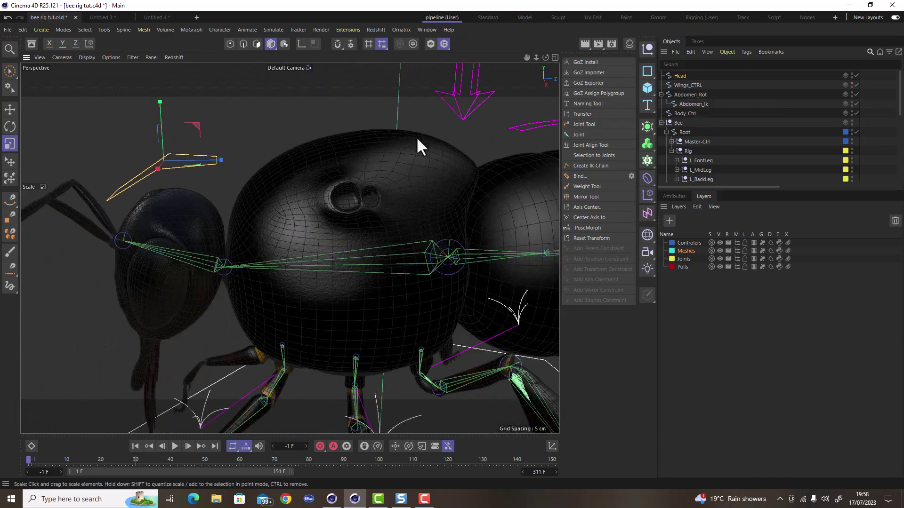
pyautogui.scroll(-5, 416, 137)
pyautogui.keyDown('alt'); pyautogui.moveTo(423, 162); pyautogui.dragTo(342, 252, button='middle'); pyautogui.keyUp('alt')
pyautogui.click(372, 187)
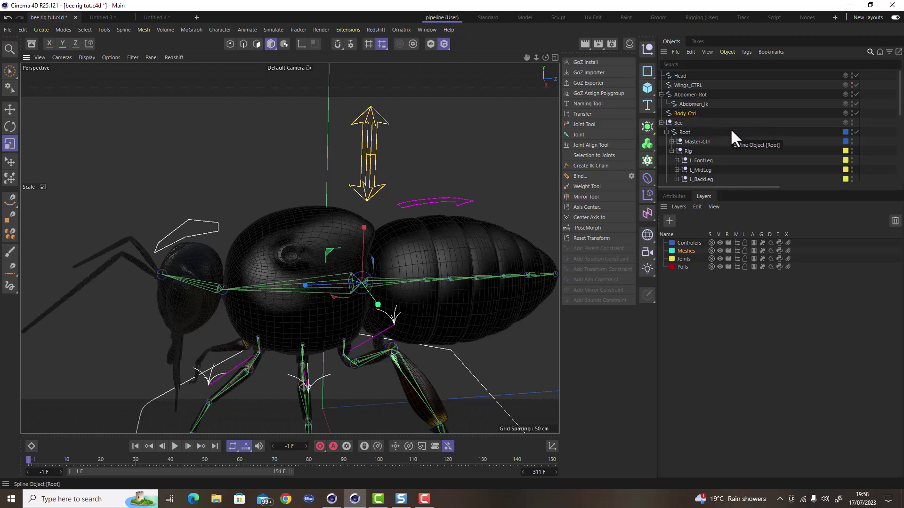
pyautogui.moveTo(701, 190); pyautogui.dragTo(701, 294)
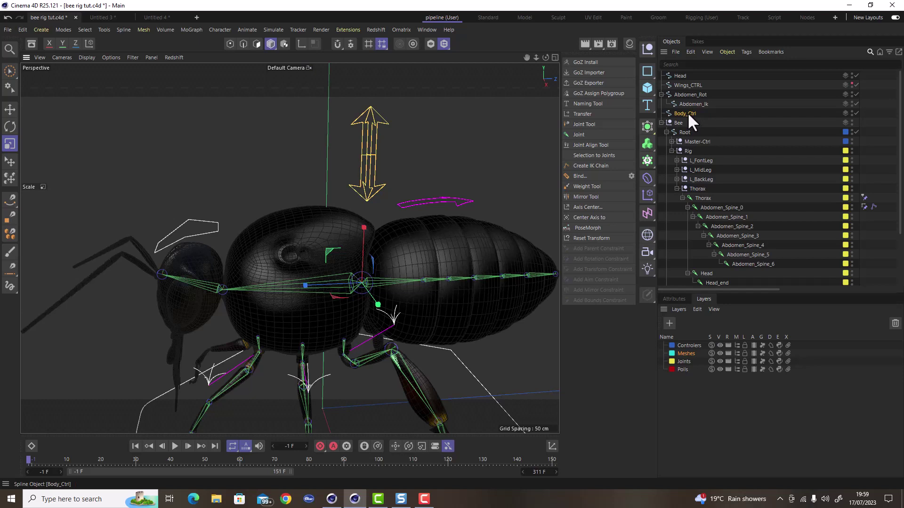
pyautogui.moveTo(681, 76); pyautogui.dragTo(691, 113)
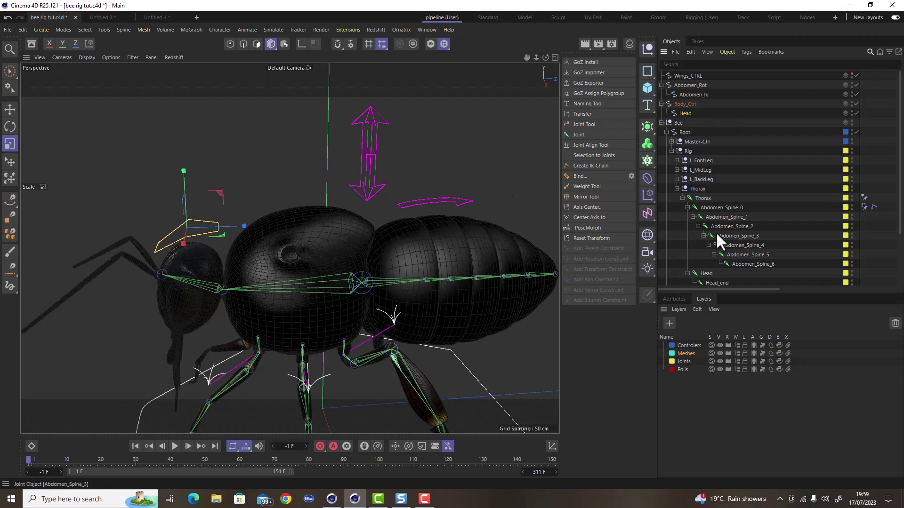
# - Briefly solo the Meshes layer to inspect the bee, and hide the Meshes layer so only the rig shows
pyautogui.click(712, 352)
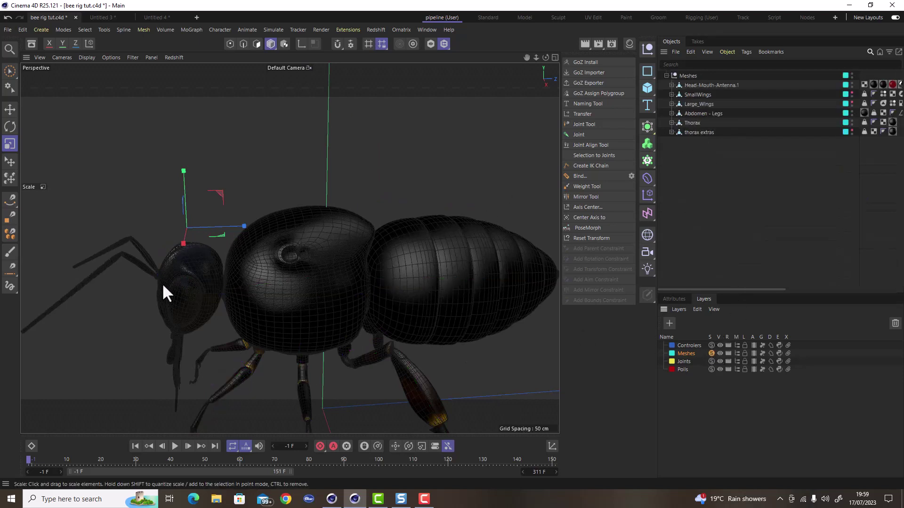
pyautogui.click(711, 353)
pyautogui.click(719, 353)
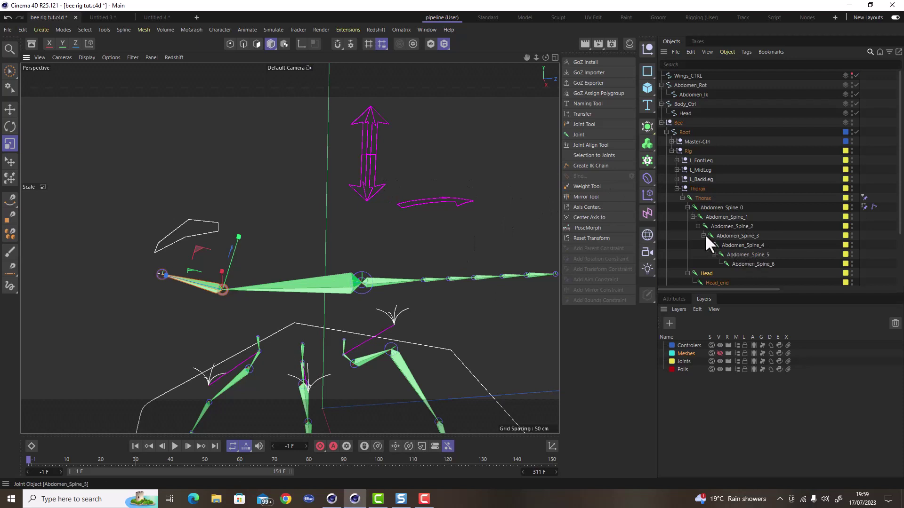
# - Enable axis modification and snapping, and snap the Head spline's axis onto the base of the head joint
pyautogui.scroll(-2, 897, 194)
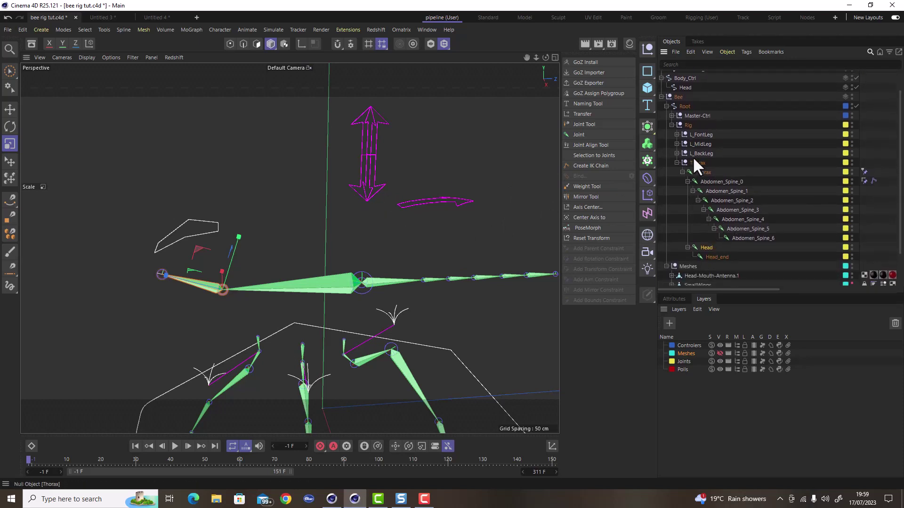
pyautogui.scroll(2, 683, 122)
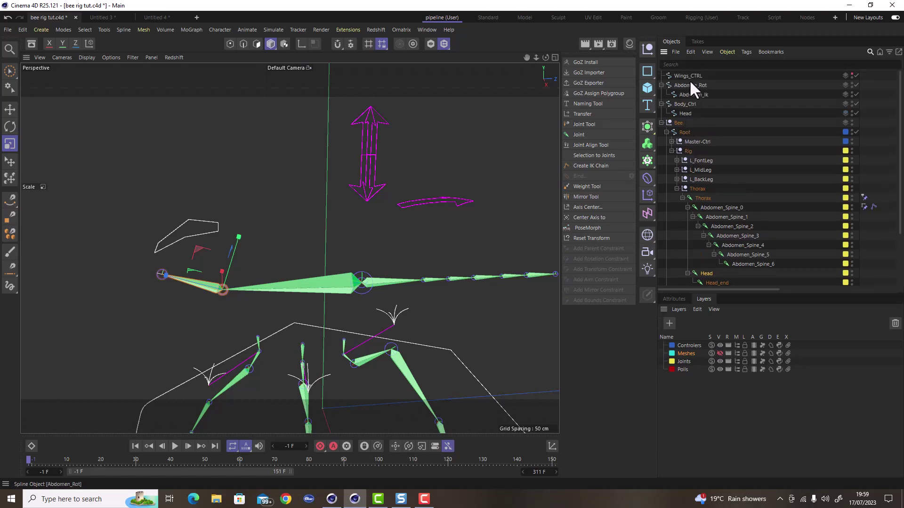
pyautogui.click(687, 112)
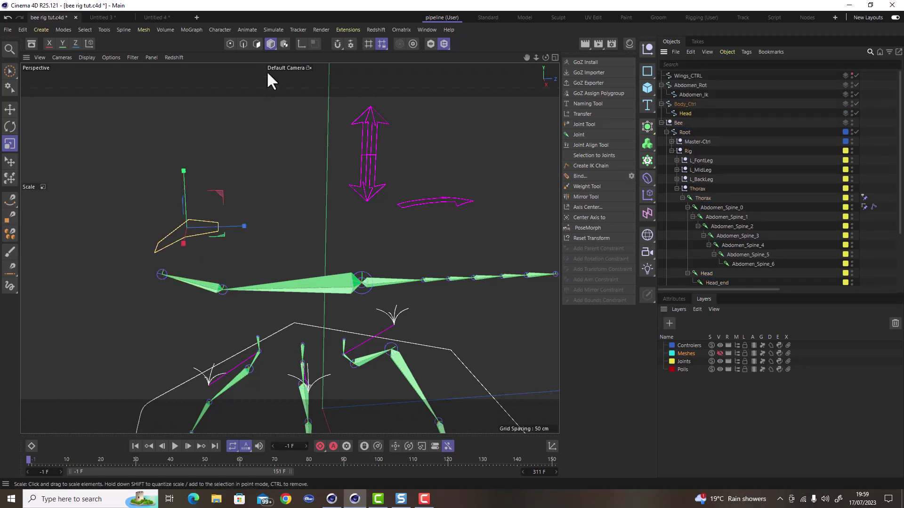
pyautogui.click(300, 44)
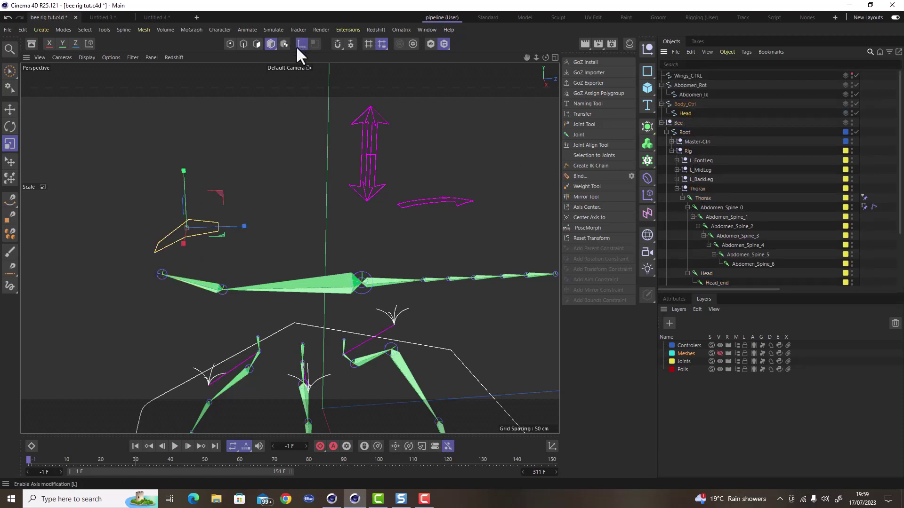
pyautogui.click(337, 44)
pyautogui.click(9, 109)
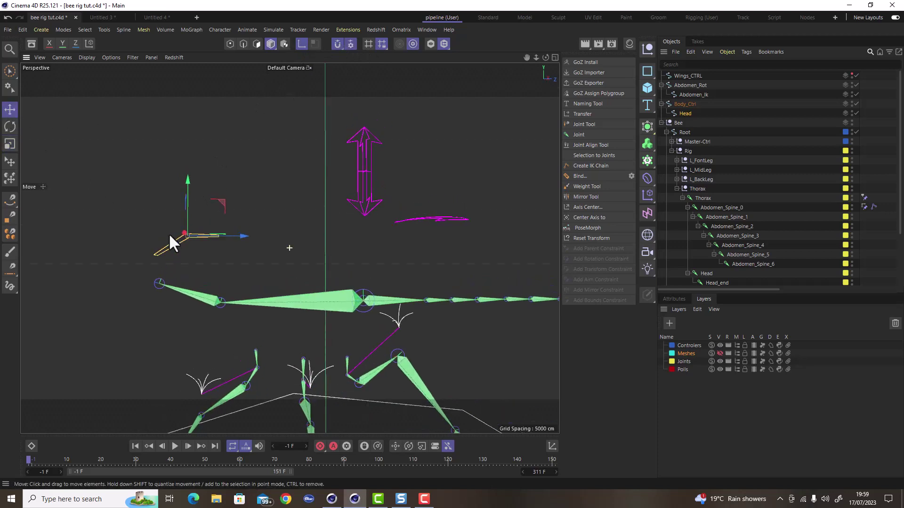
pyautogui.moveTo(219, 203); pyautogui.dragTo(194, 305)
pyautogui.scroll(6, 225, 303)
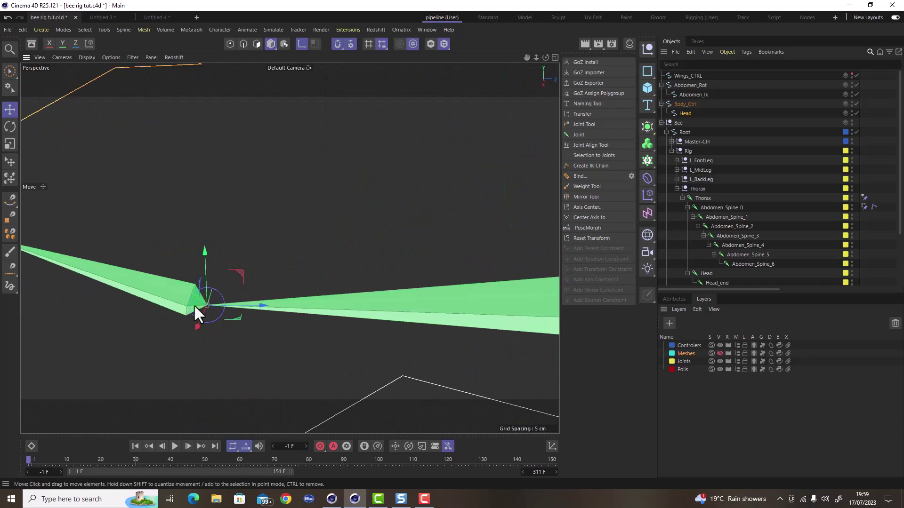
pyautogui.scroll(-5, 196, 304)
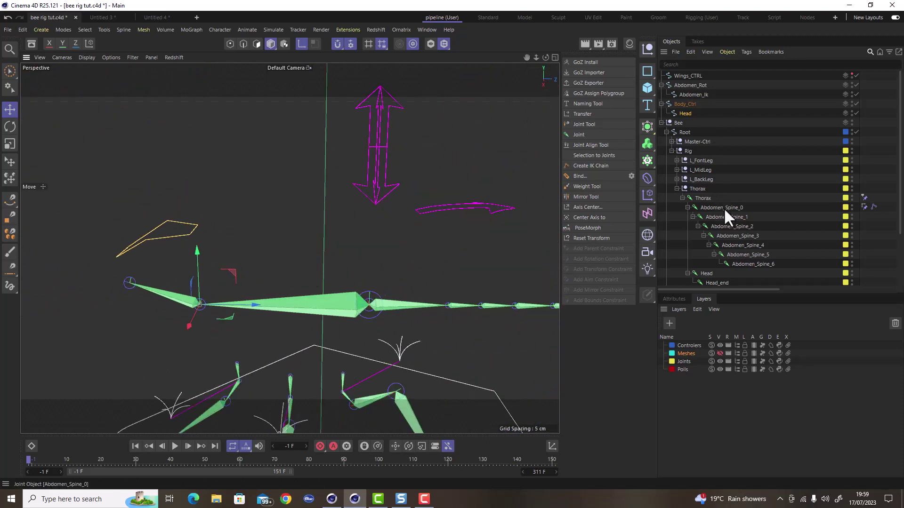
# - Select the Head joint under Thorax to compare its axis orientation with the Head spline's
pyautogui.scroll(-3, 720, 222)
pyautogui.click(708, 216)
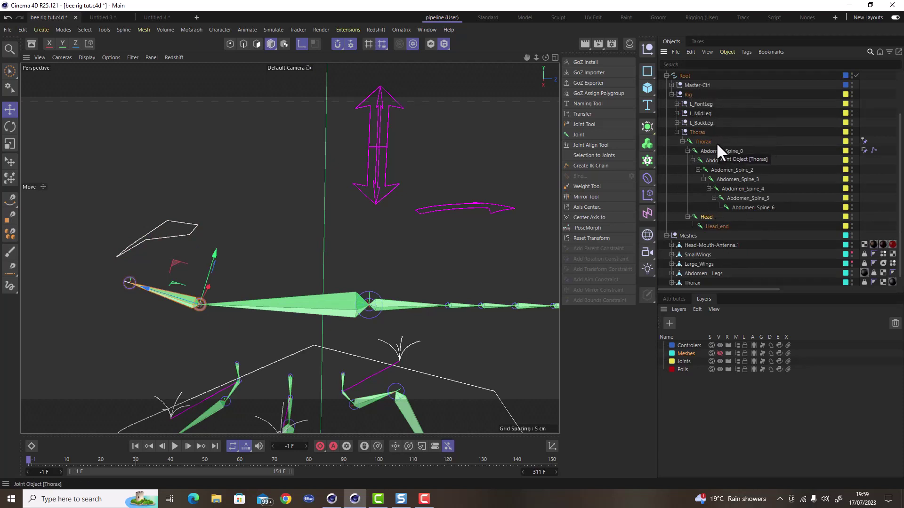
pyautogui.scroll(3, 705, 146)
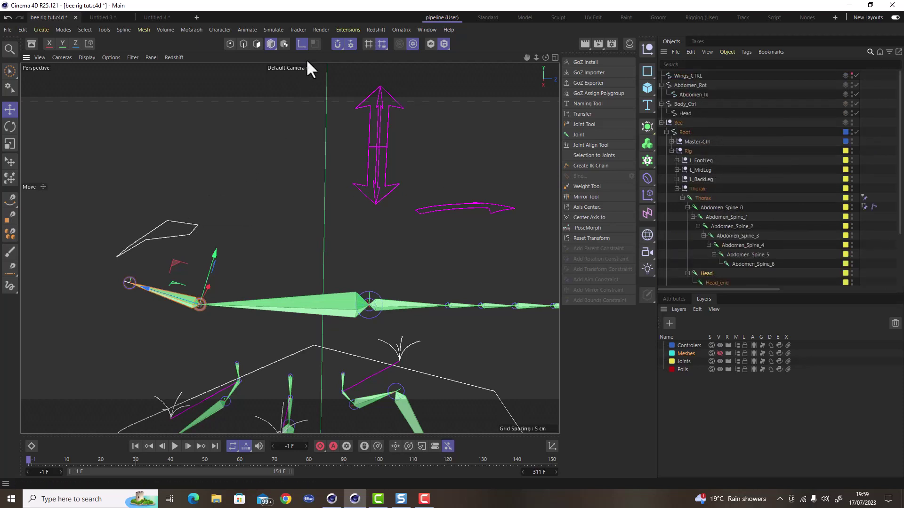
# - Rotate only the Head spline's axis about the vertical so that its X direction points forward
pyautogui.click(177, 236)
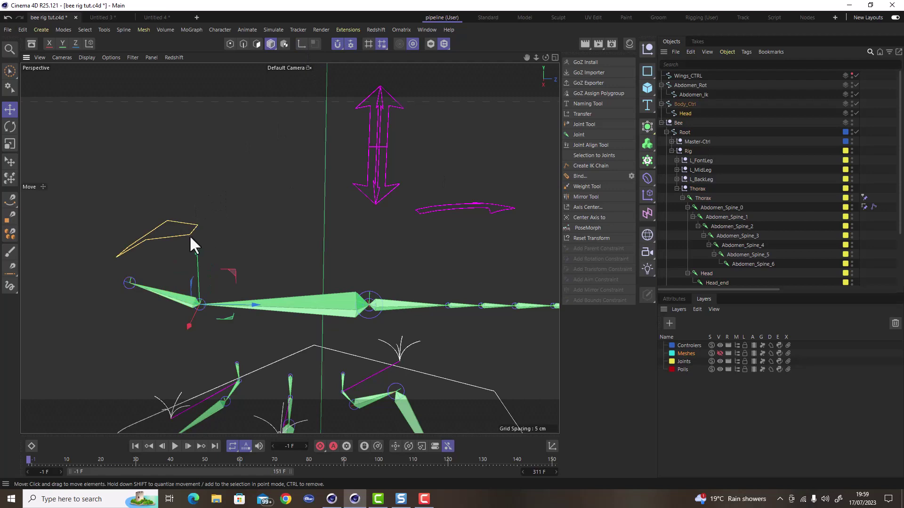
pyautogui.press('r')
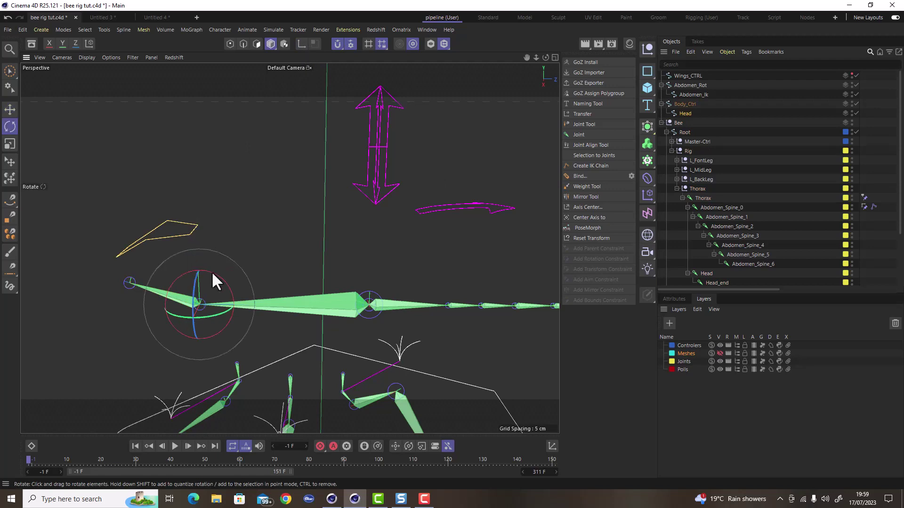
pyautogui.keyDown('alt'); pyautogui.moveTo(220, 275); pyautogui.dragTo(210, 327); pyautogui.keyUp('alt')
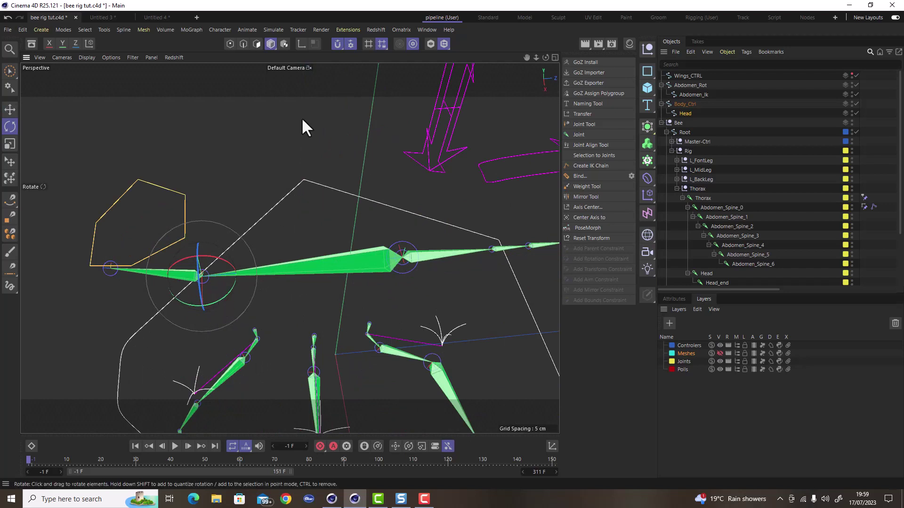
pyautogui.click(301, 43)
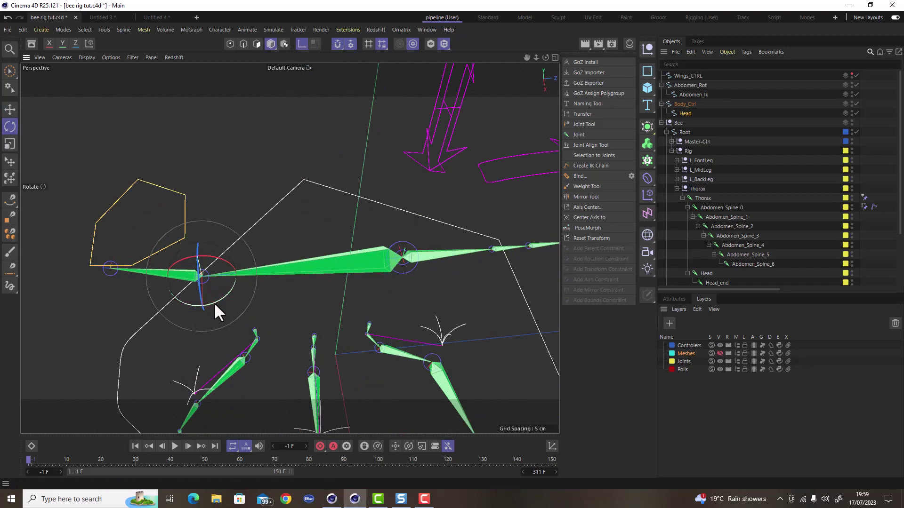
pyautogui.moveTo(214, 302); pyautogui.dragTo(183, 285)
pyautogui.click(9, 109)
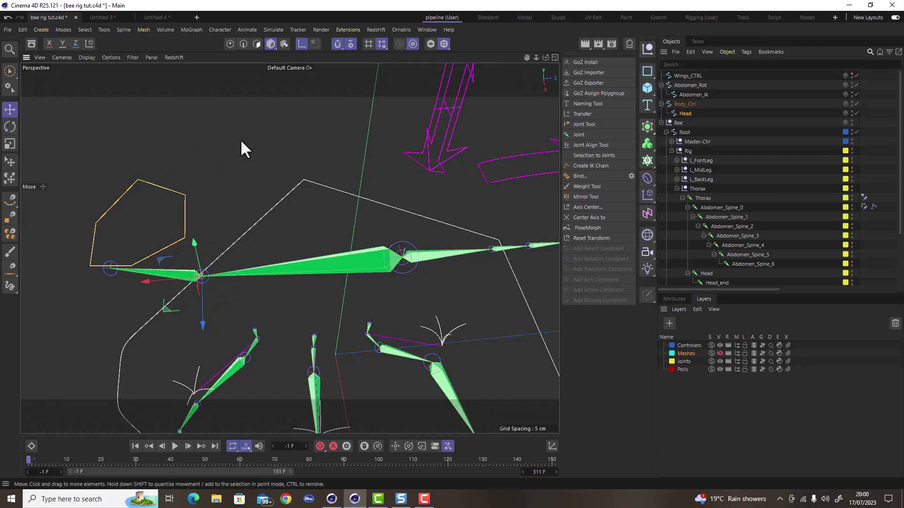
pyautogui.keyDown('alt'); pyautogui.moveTo(191, 247); pyautogui.dragTo(183, 185); pyautogui.keyUp('alt')
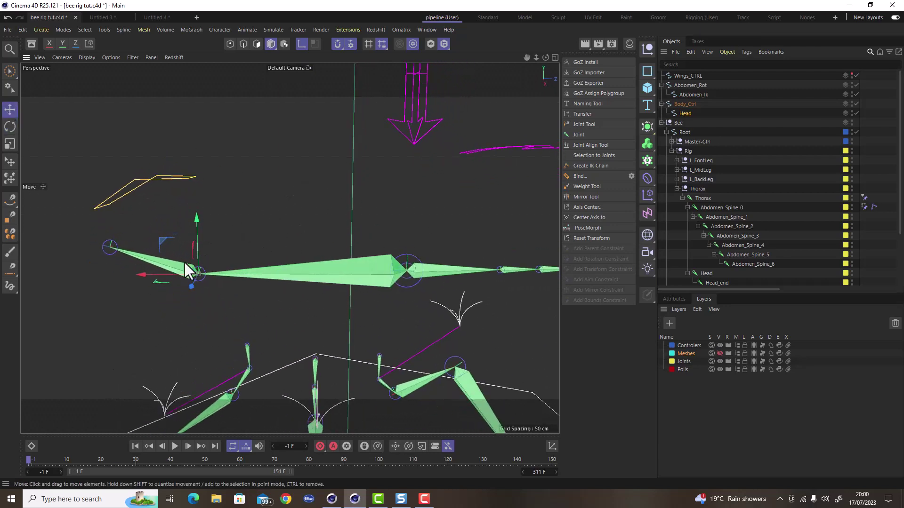
pyautogui.scroll(3, 184, 263)
pyautogui.scroll(3, 176, 275)
pyautogui.scroll(-6, 176, 276)
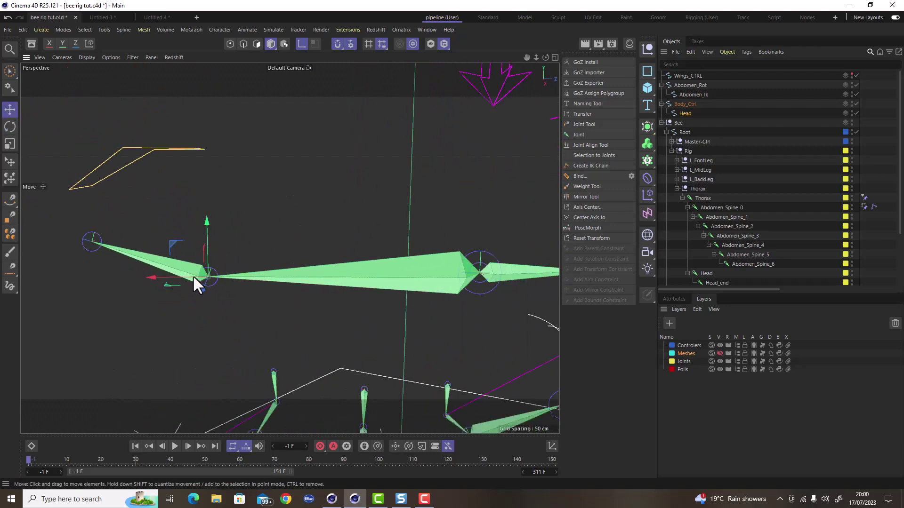
pyautogui.keyDown('alt'); pyautogui.moveTo(193, 275); pyautogui.dragTo(187, 314); pyautogui.keyUp('alt')
# - Restore the Head spline's previous axis orientation and place the axis back at the spline's rear corner
pyautogui.click(187, 184)
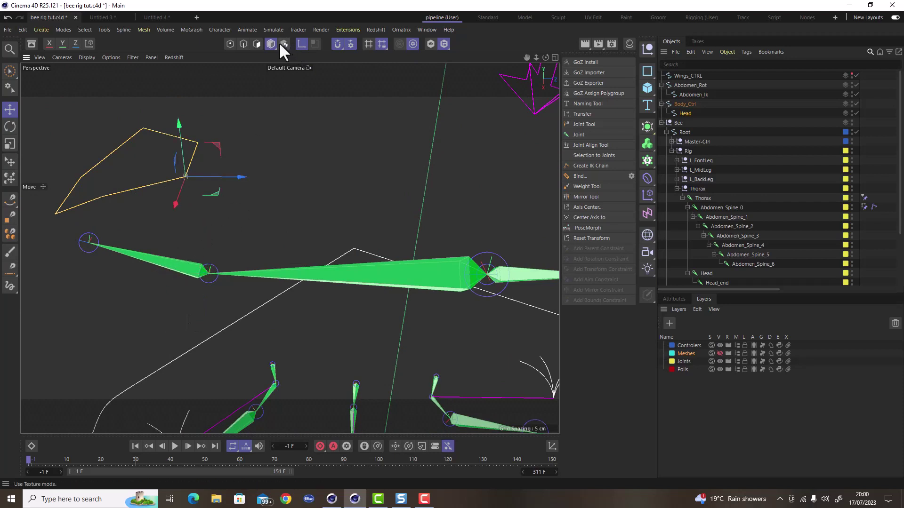
pyautogui.click(8, 123)
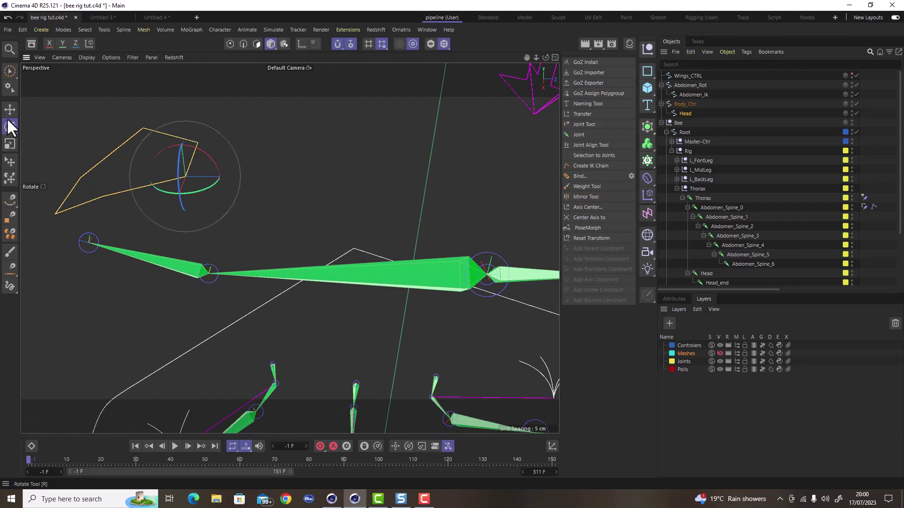
pyautogui.click(8, 112)
pyautogui.click(163, 269)
pyautogui.keyDown('alt'); pyautogui.moveTo(180, 264); pyautogui.dragTo(207, 256); pyautogui.keyUp('alt')
pyautogui.click(190, 157)
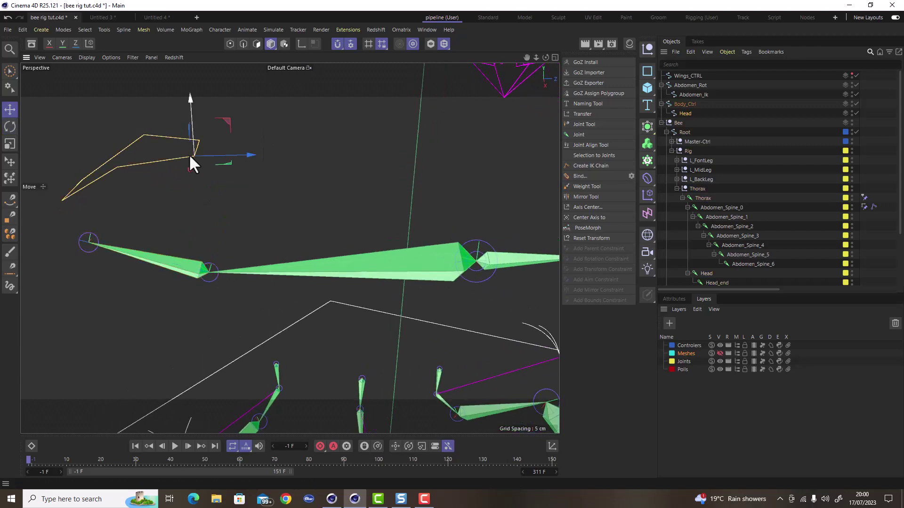
pyautogui.keyDown('alt'); pyautogui.moveTo(219, 175); pyautogui.dragTo(210, 201); pyautogui.keyUp('alt')
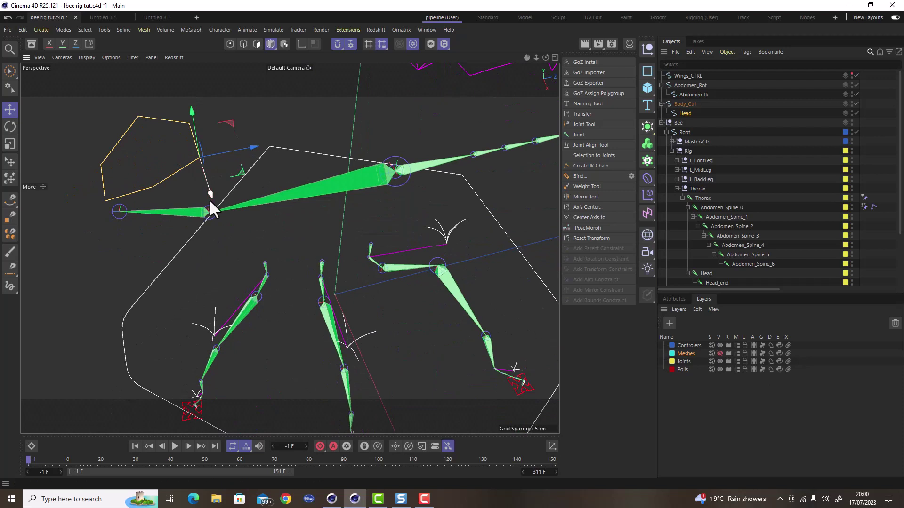
# - Rotate only the Head spline's axis about the vertical so that its Z direction points forward, and leave axis modification
pyautogui.press('r')
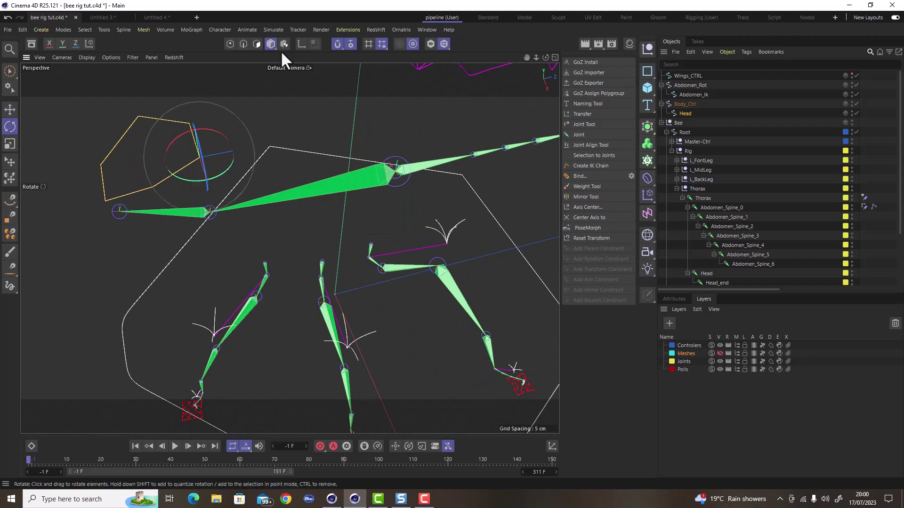
pyautogui.click(301, 43)
pyautogui.moveTo(190, 180); pyautogui.dragTo(204, 140)
pyautogui.click(10, 109)
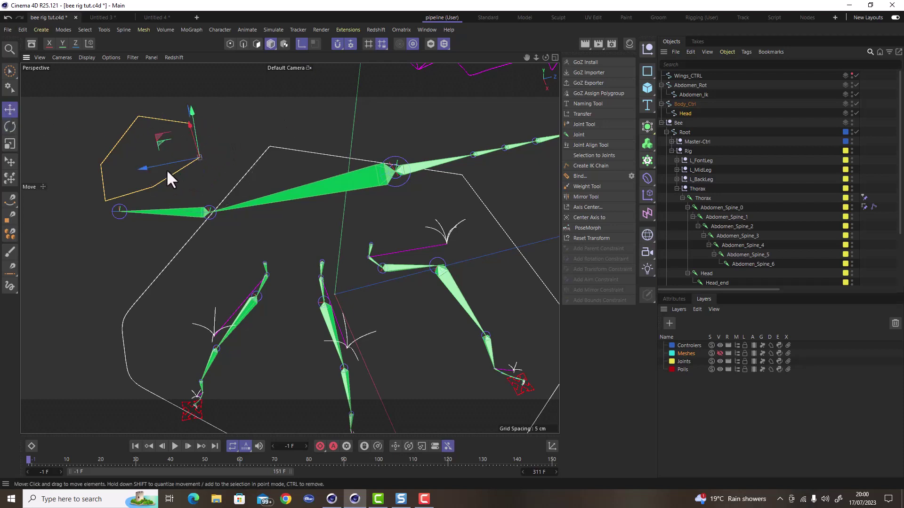
pyautogui.keyDown('alt'); pyautogui.moveTo(167, 171); pyautogui.dragTo(138, 128); pyautogui.keyUp('alt')
pyautogui.scroll(-5, 283, 186)
pyautogui.scroll(3, 267, 194)
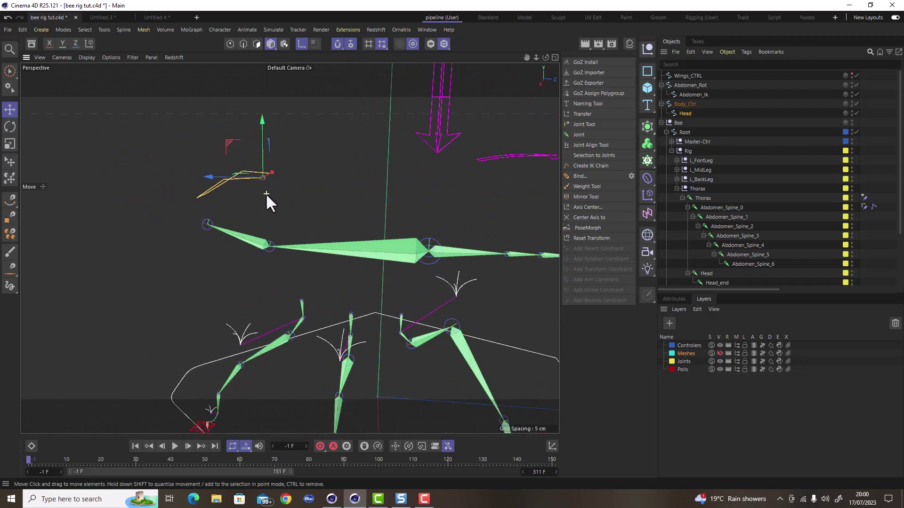
pyautogui.scroll(1, 266, 193)
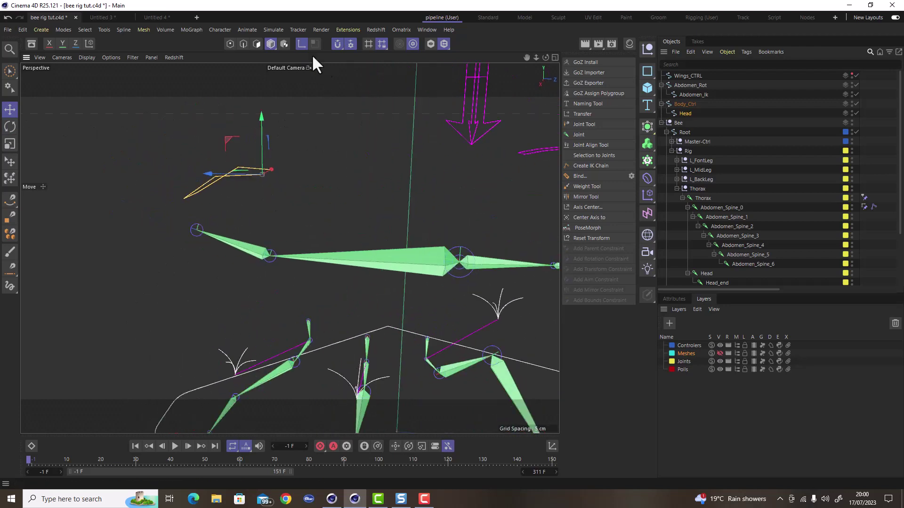
pyautogui.click(270, 43)
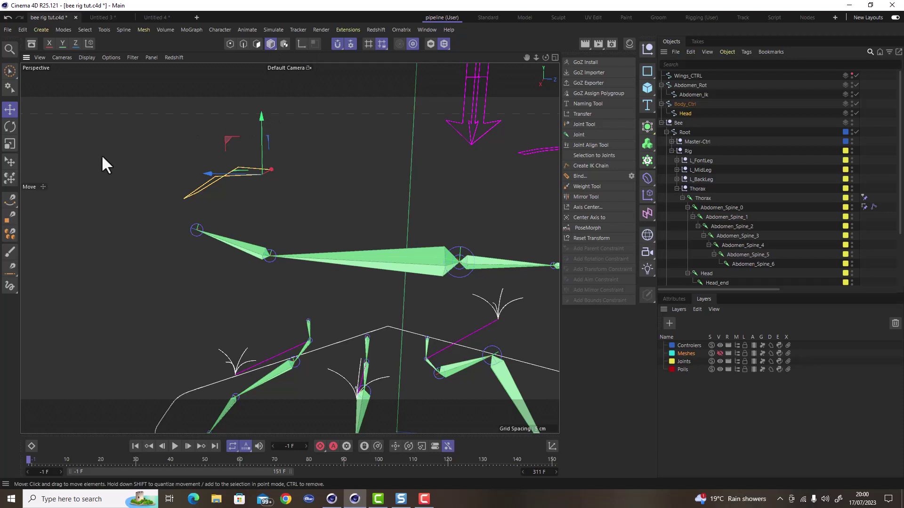
pyautogui.keyDown('alt'); pyautogui.moveTo(238, 175); pyautogui.dragTo(270, 174); pyautogui.keyUp('alt')
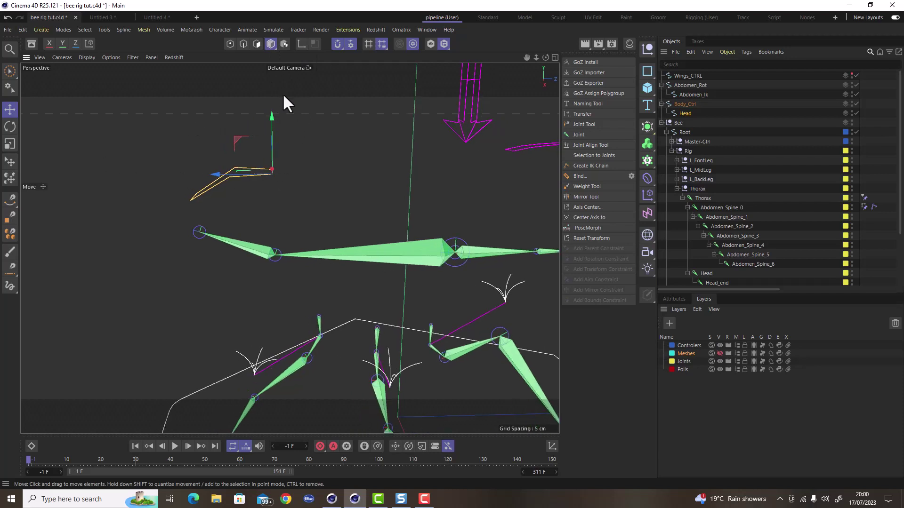
# - Snap the reoriented Head spline axis to the base of the head joint and turn axis modification off
pyautogui.click(301, 43)
pyautogui.moveTo(240, 139); pyautogui.dragTo(269, 276)
pyautogui.scroll(5, 279, 256)
pyautogui.scroll(4, 212, 224)
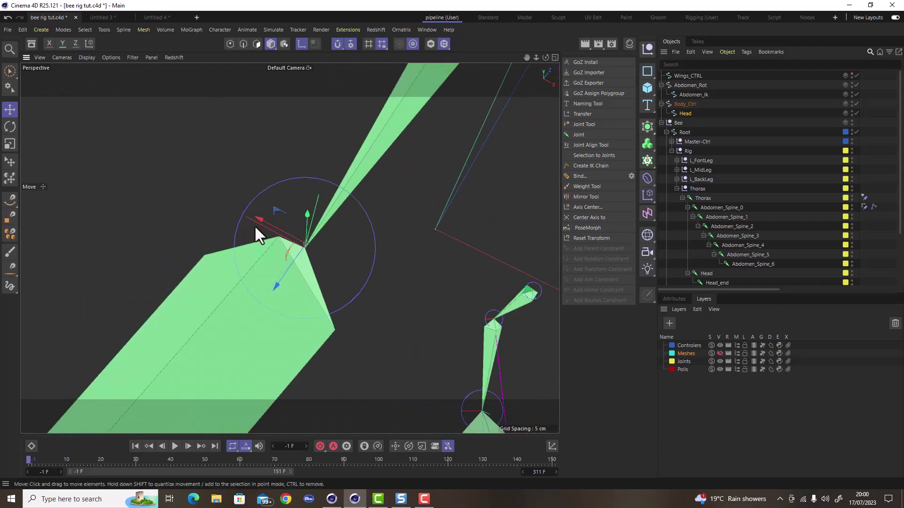
pyautogui.scroll(-4, 256, 225)
pyautogui.scroll(-5, 271, 229)
pyautogui.keyDown('alt'); pyautogui.moveTo(268, 236); pyautogui.dragTo(174, 173); pyautogui.keyUp('alt')
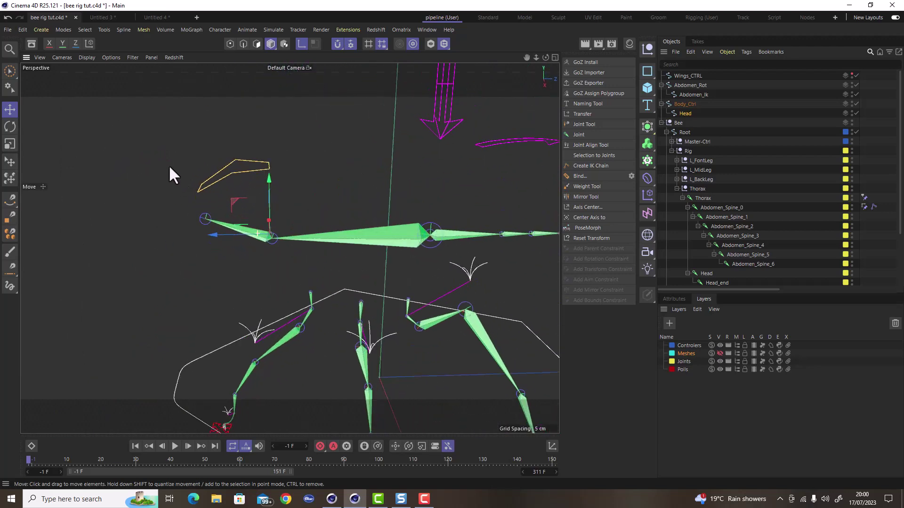
pyautogui.scroll(2, 158, 158)
pyautogui.click(301, 44)
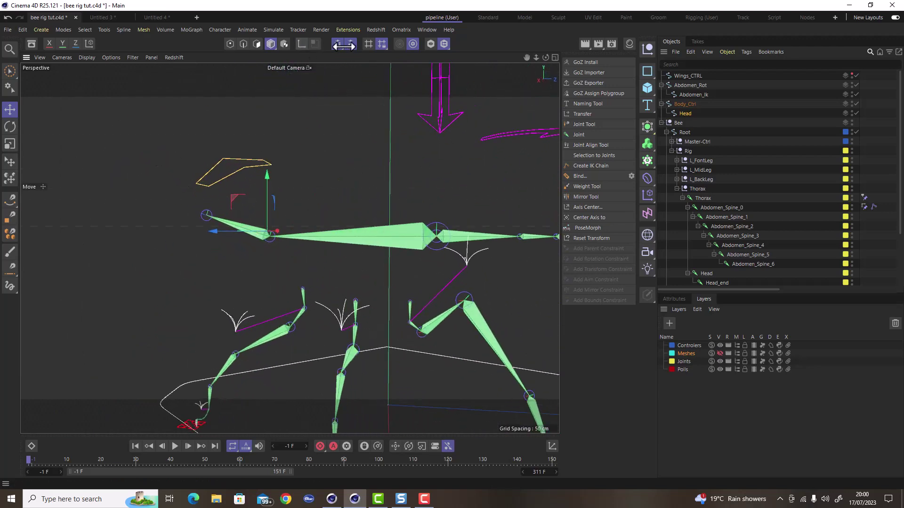
# - Center the Head spline's axis on its shape, try moving the spline toward the head joint, and undo the move
pyautogui.click(603, 216)
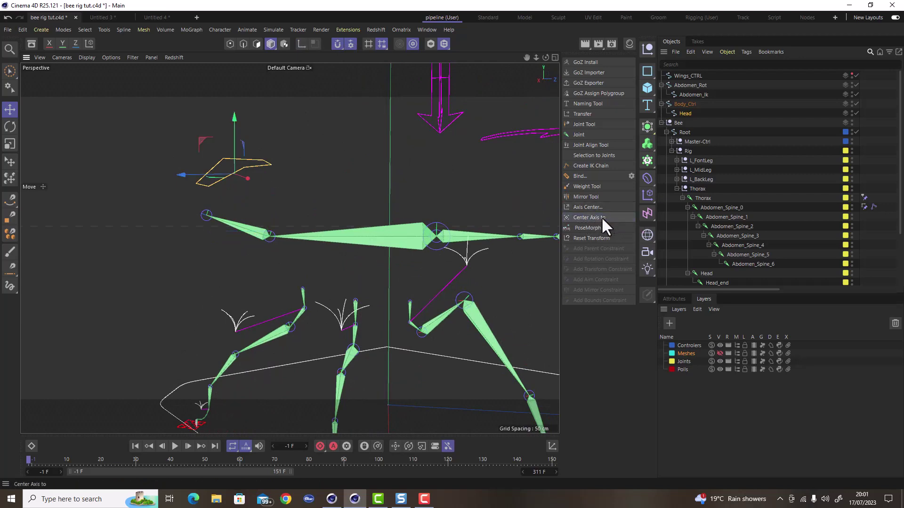
pyautogui.moveTo(241, 193)
pyautogui.keyDown('alt'); pyautogui.mouseDown()
pyautogui.moveTo(402, 273)
pyautogui.moveTo(255, 202)
pyautogui.mouseUp(); pyautogui.keyUp('alt')
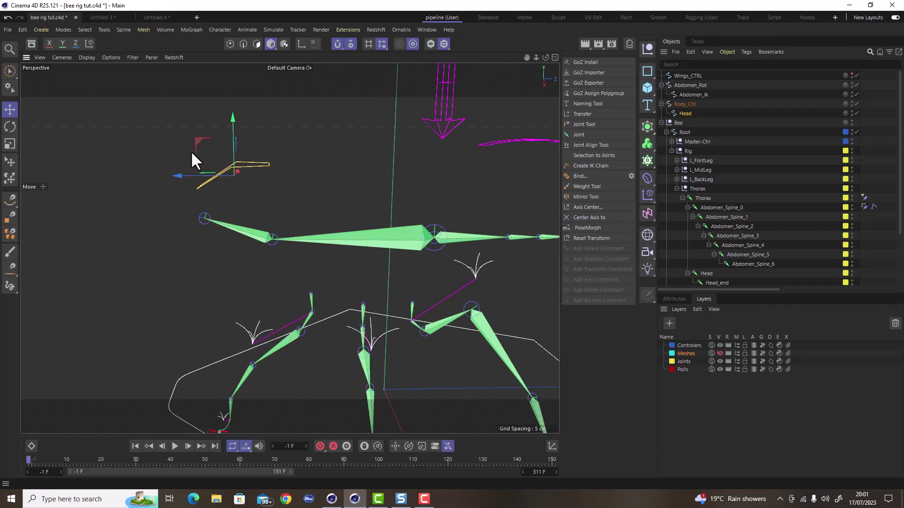
pyautogui.moveTo(198, 148); pyautogui.dragTo(238, 197)
pyautogui.hotkey('ctrl', 'z')
# - Move only the Head spline's axis from its center and snap it onto the head joint's base
pyautogui.click(301, 44)
pyautogui.moveTo(199, 139); pyautogui.dragTo(235, 207)
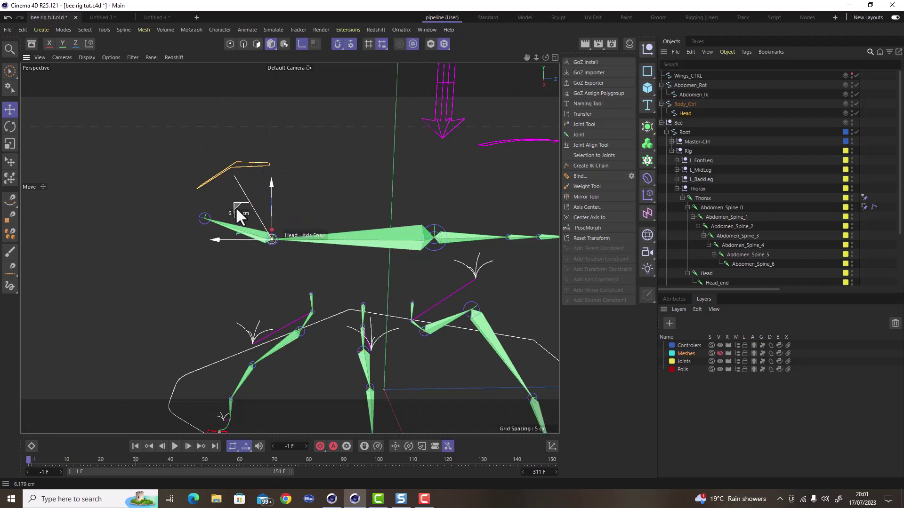
pyautogui.scroll(5, 272, 240)
pyautogui.keyDown('alt'); pyautogui.moveTo(355, 307); pyautogui.dragTo(269, 254); pyautogui.keyUp('alt')
pyautogui.scroll(-5, 213, 228)
pyautogui.scroll(-4, 213, 228)
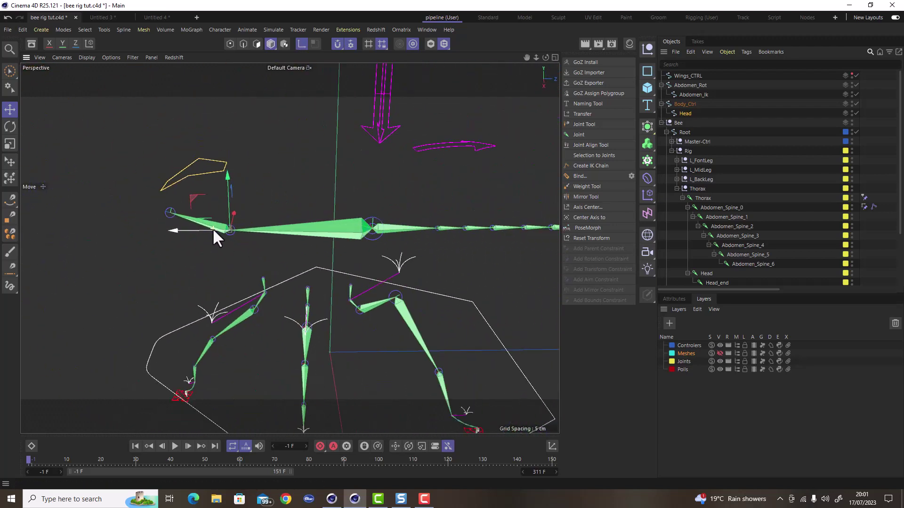
# - Add a parent constraint that makes the Head joint follow the Head control spline
pyautogui.scroll(4, 217, 225)
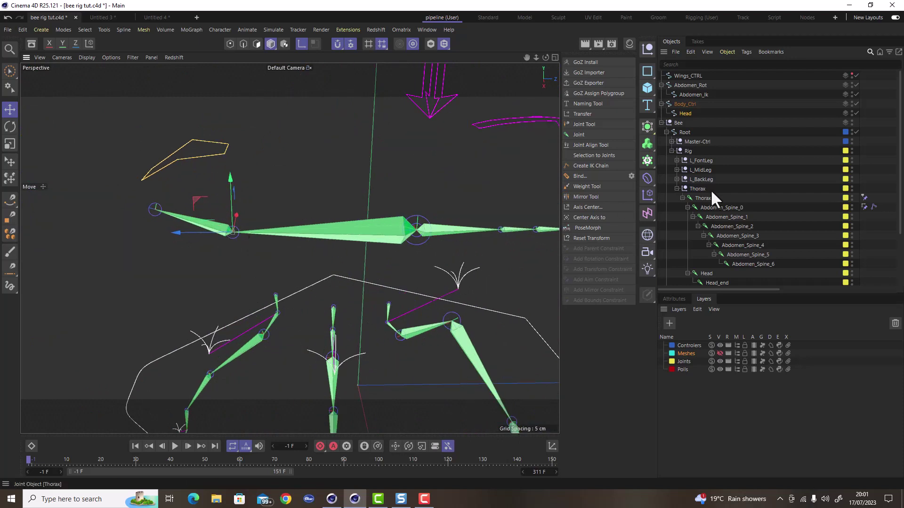
pyautogui.click(705, 273)
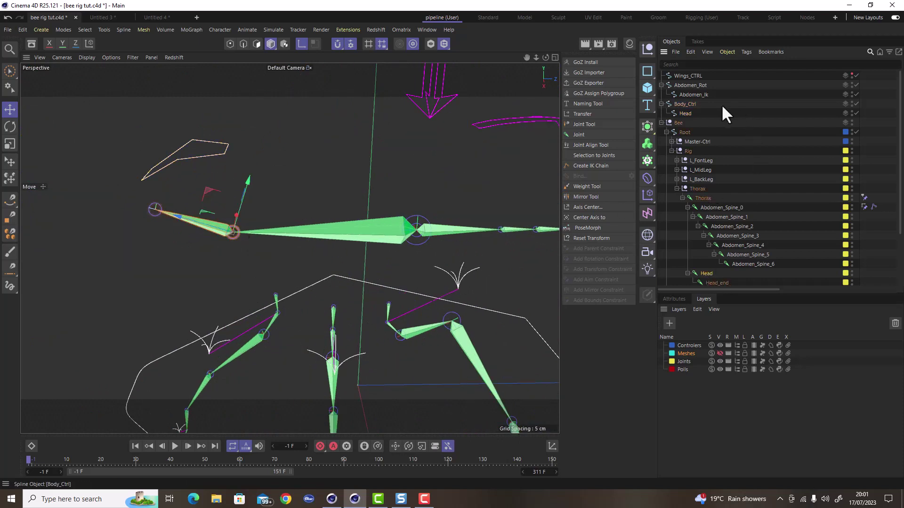
pyautogui.keyDown('ctrl'); pyautogui.click(683, 113); pyautogui.keyUp('ctrl')
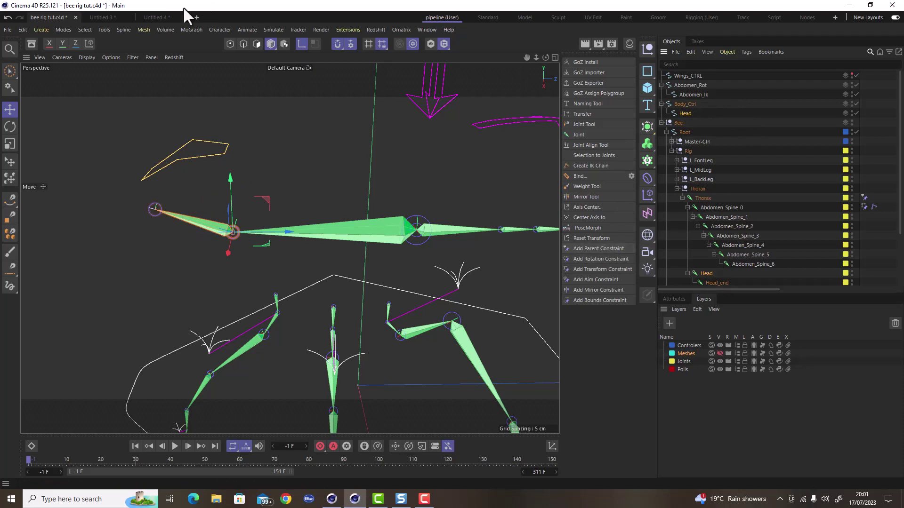
pyautogui.click(220, 29)
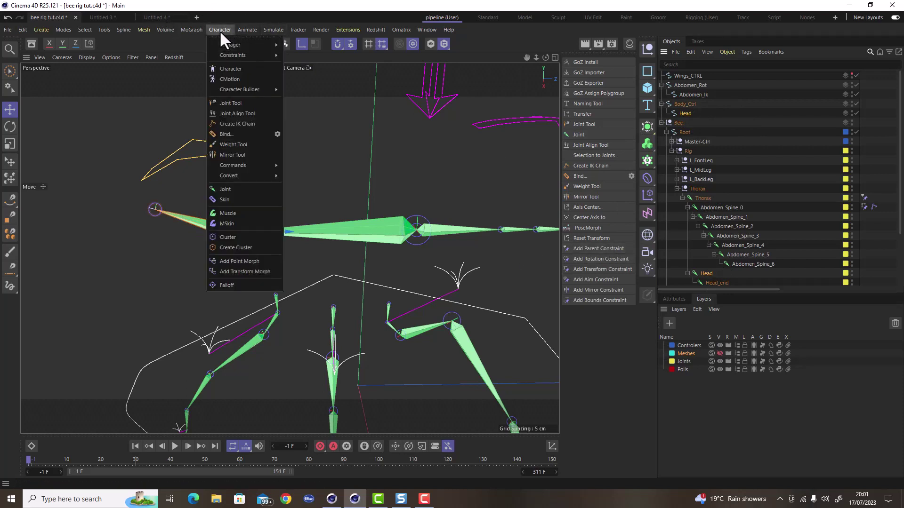
pyautogui.moveTo(254, 56)
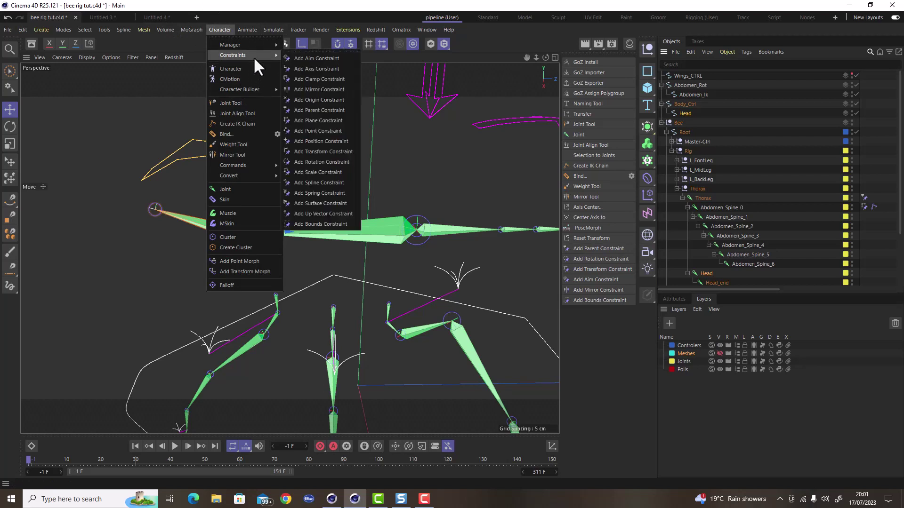
pyautogui.click(453, 2)
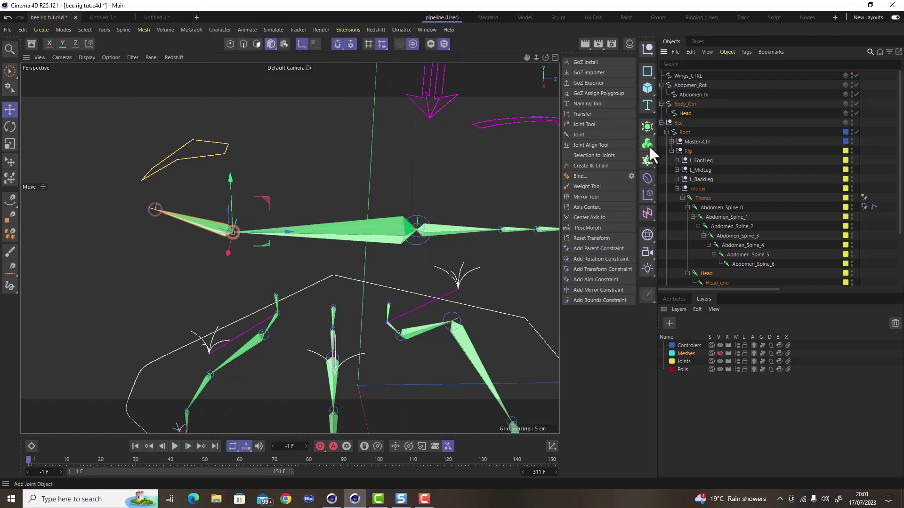
pyautogui.click(606, 248)
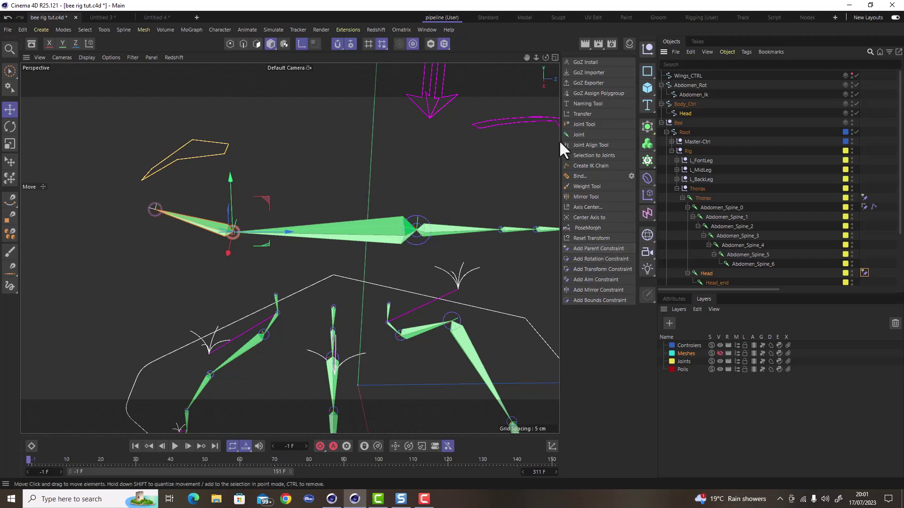
# - Leave axis modification and snapping, test the head joint by rotating the Head control, and restore its pose
pyautogui.click(687, 112)
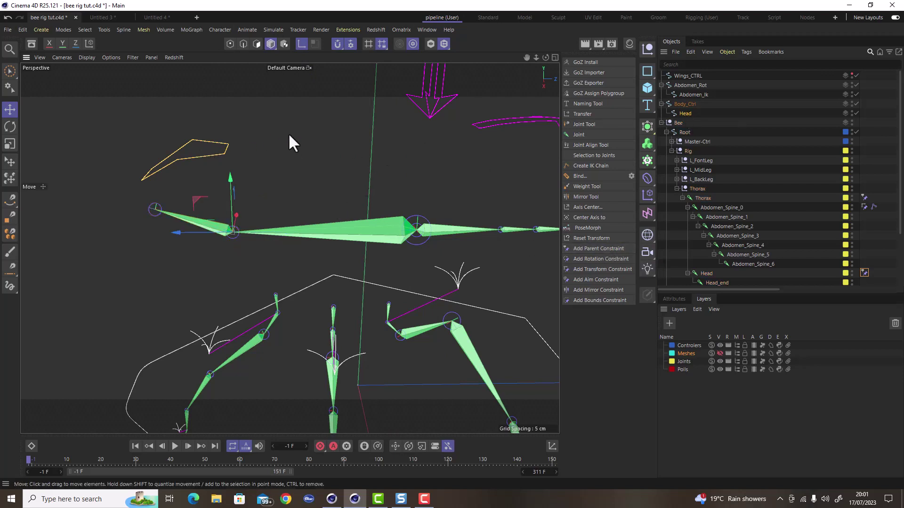
pyautogui.moveTo(226, 150); pyautogui.dragTo(221, 151)
pyautogui.hotkey('ctrl', 'z')
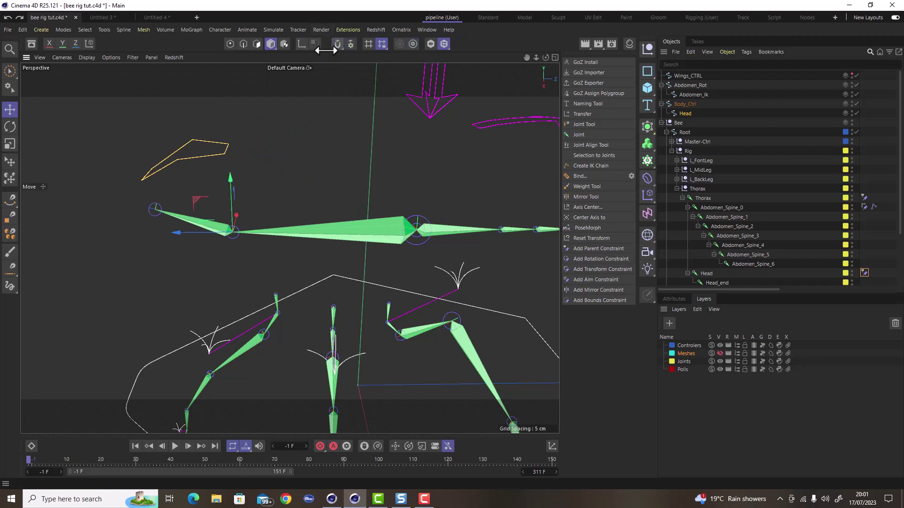
pyautogui.click(10, 126)
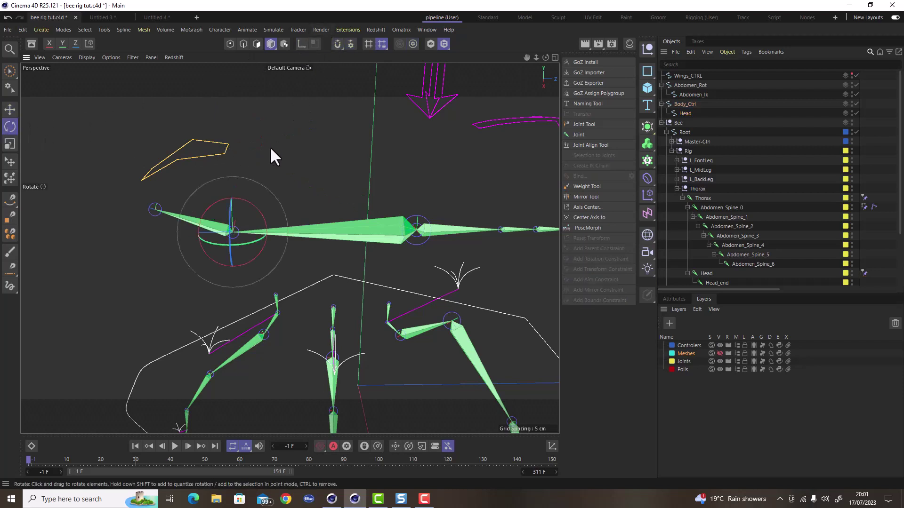
pyautogui.moveTo(245, 200); pyautogui.dragTo(293, 181)
pyautogui.click(293, 179)
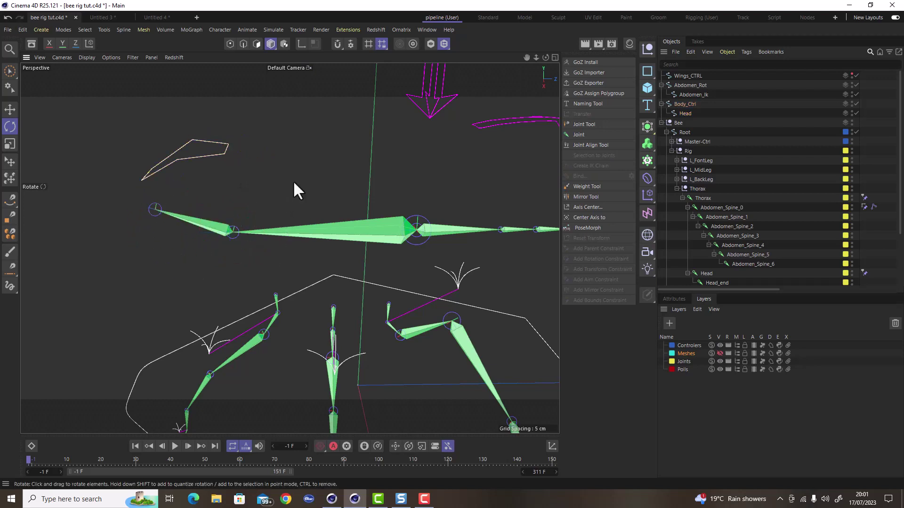
# - Parent the Abdomen_Rot control, together with its Abdomen_Ik child, under Body_Ctrl in the object hierarchy
pyautogui.click(684, 103)
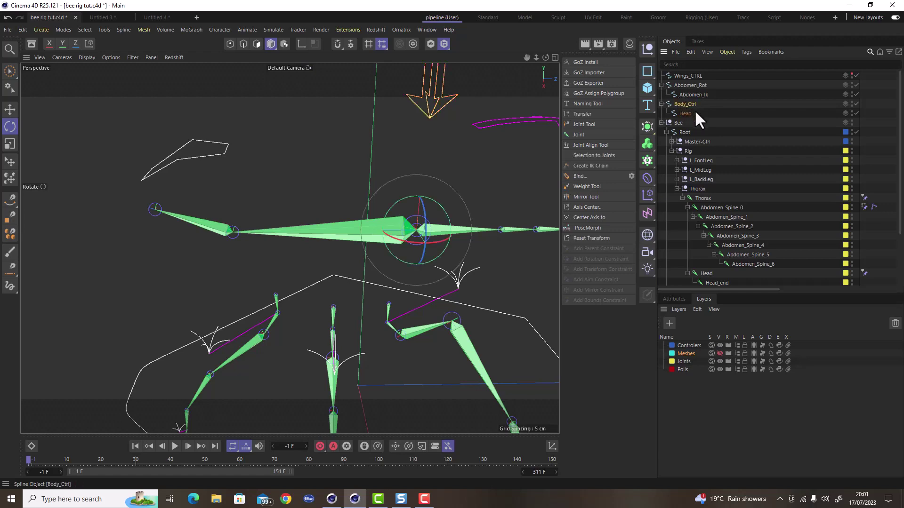
pyautogui.scroll(-5, 292, 198)
pyautogui.scroll(4, 413, 176)
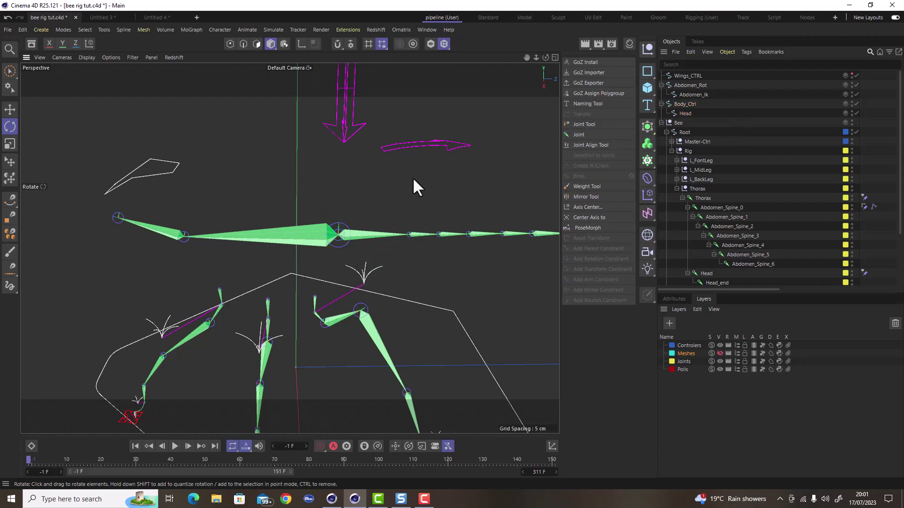
pyautogui.click(410, 148)
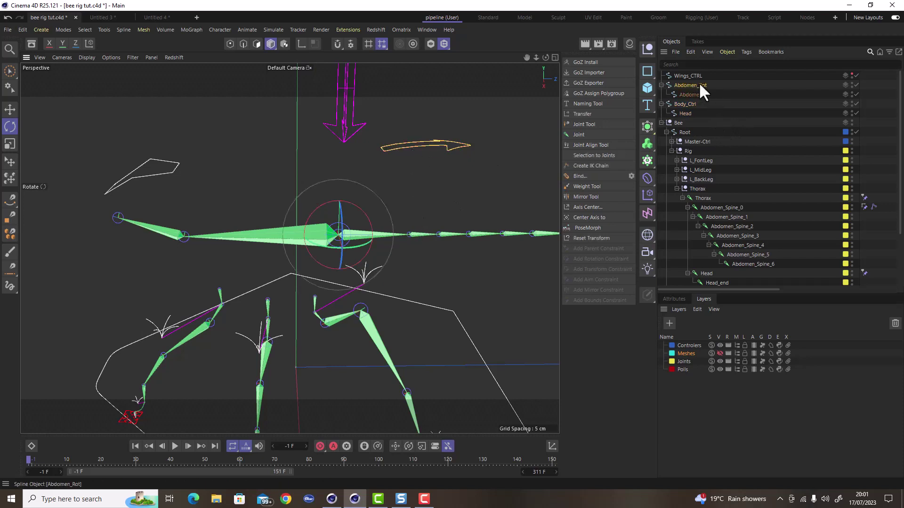
pyautogui.moveTo(699, 85); pyautogui.dragTo(694, 104)
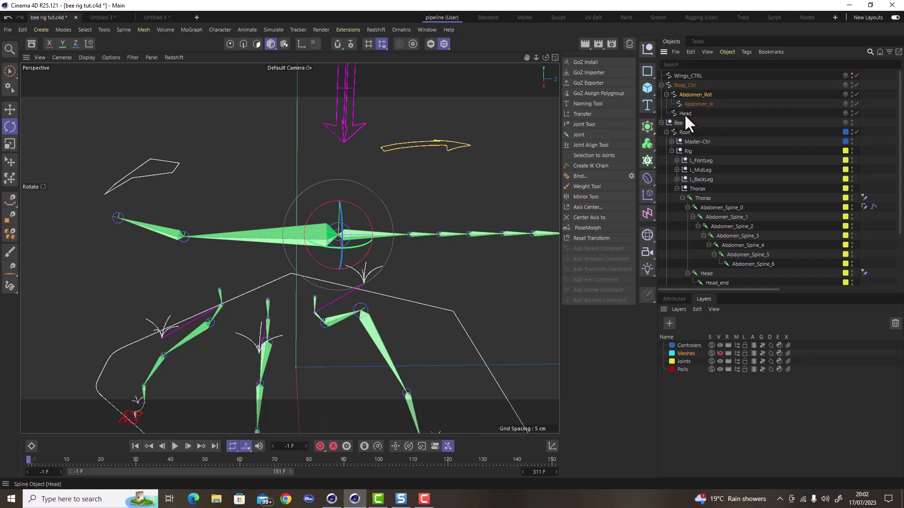
# - Test the body rig by moving Body_Ctrl straight up about 7 cm, and undo the move
pyautogui.click(683, 85)
pyautogui.scroll(-3, 279, 248)
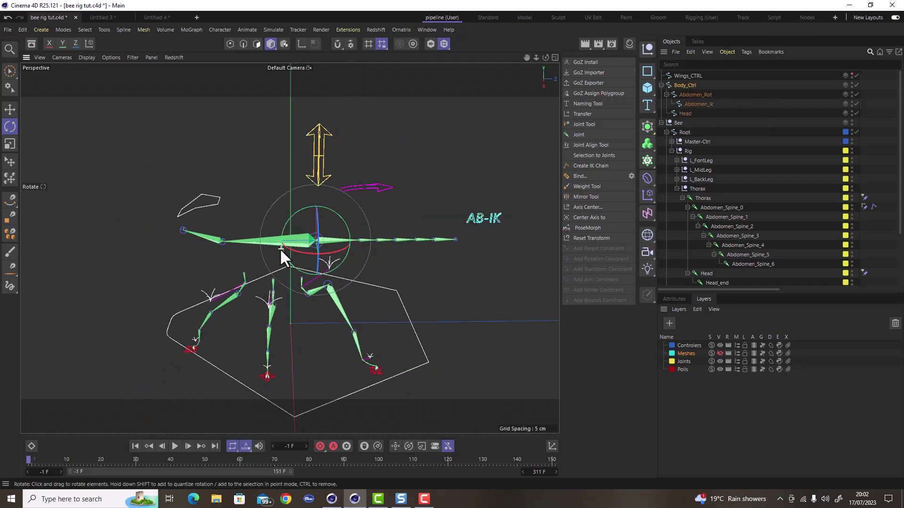
pyautogui.click(10, 109)
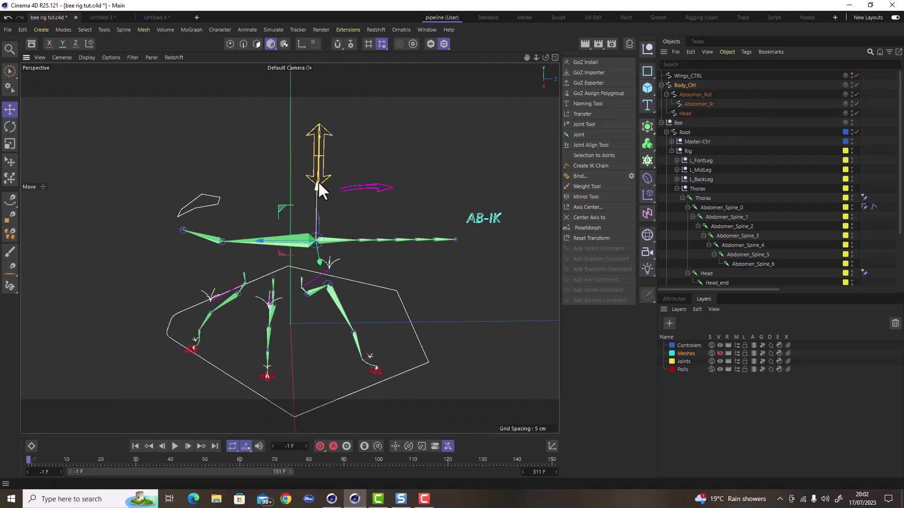
pyautogui.moveTo(319, 182); pyautogui.dragTo(315, 140)
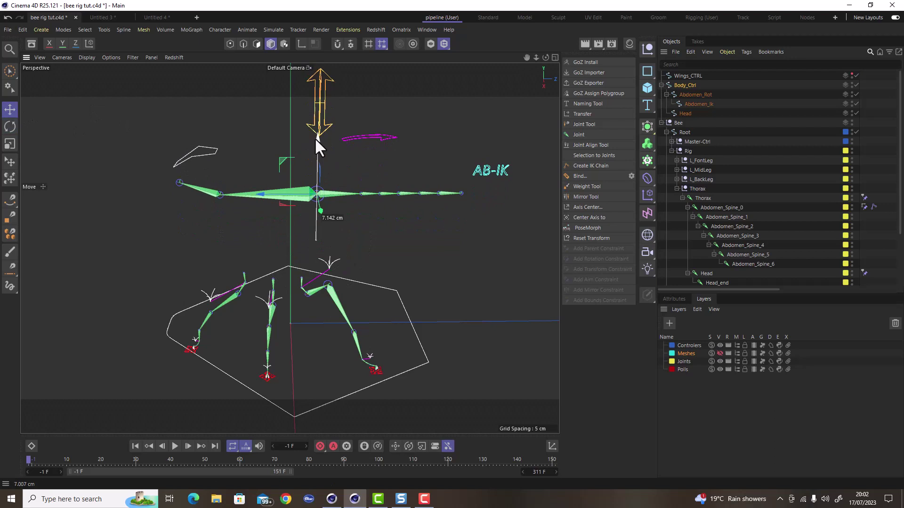
pyautogui.hotkey('ctrl', 'z')
# - Test the abdomen chain by rotating Abdomen_Rot downward about 45 degrees, and undo the rotation
pyautogui.click(374, 189)
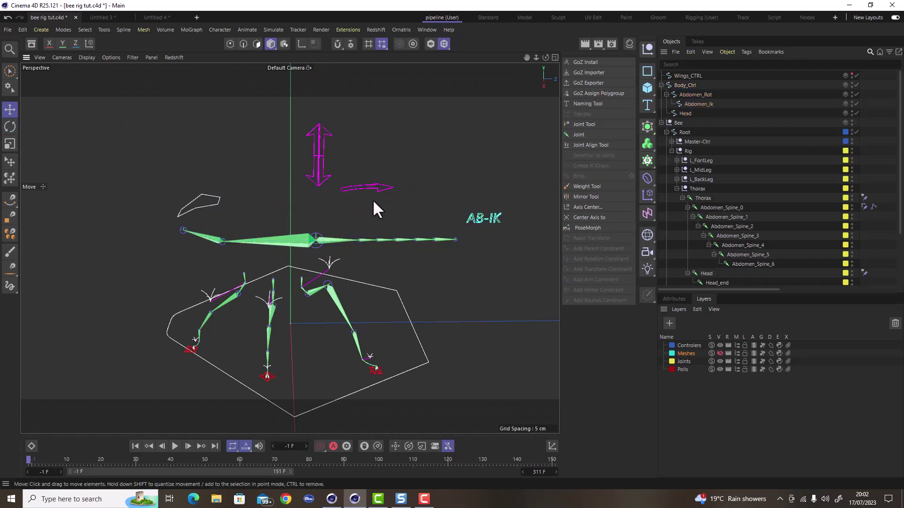
pyautogui.scroll(4, 374, 193)
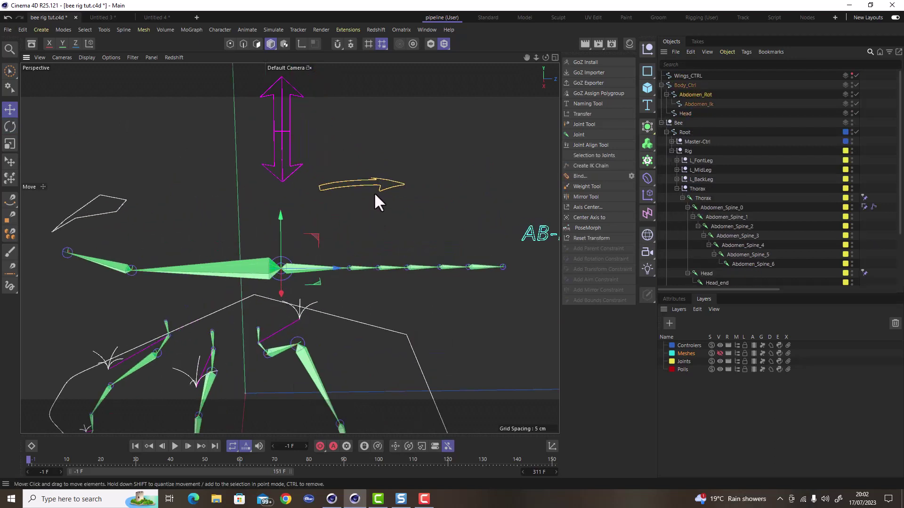
pyautogui.press('r')
pyautogui.moveTo(300, 248); pyautogui.dragTo(315, 264)
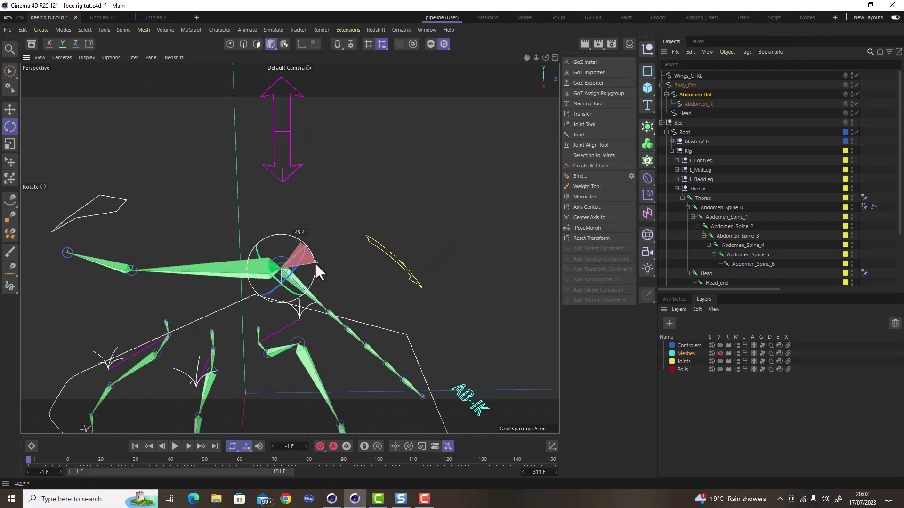
pyautogui.hotkey('ctrl', 'z')
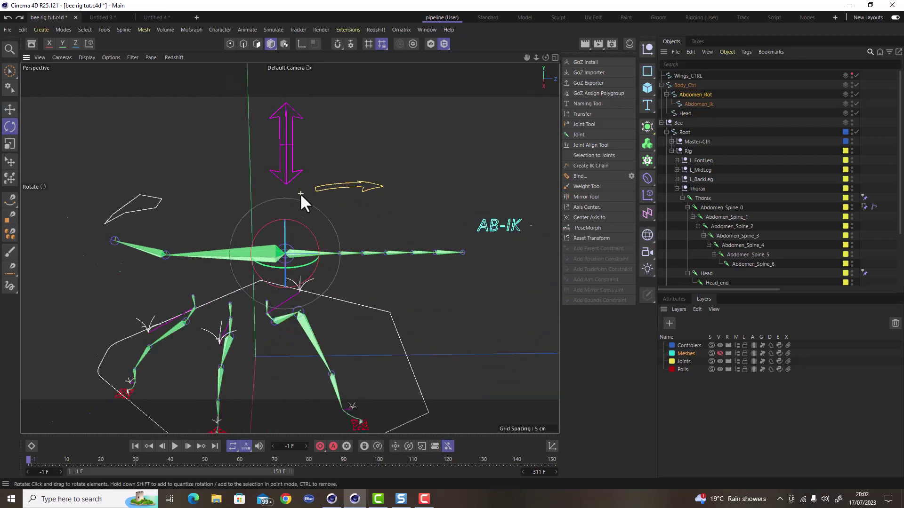
# - Test the abdomen IK by moving the Abdomen_Ik control toward the thorax so the spine bends, and undo it
pyautogui.click(494, 225)
pyautogui.press('e')
pyautogui.press('r')
pyautogui.press('e')
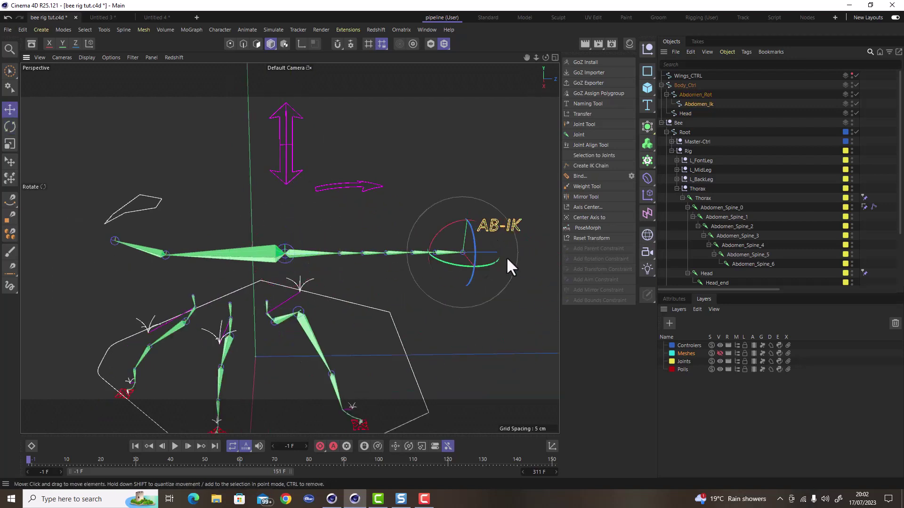
pyautogui.moveTo(497, 221); pyautogui.dragTo(444, 213)
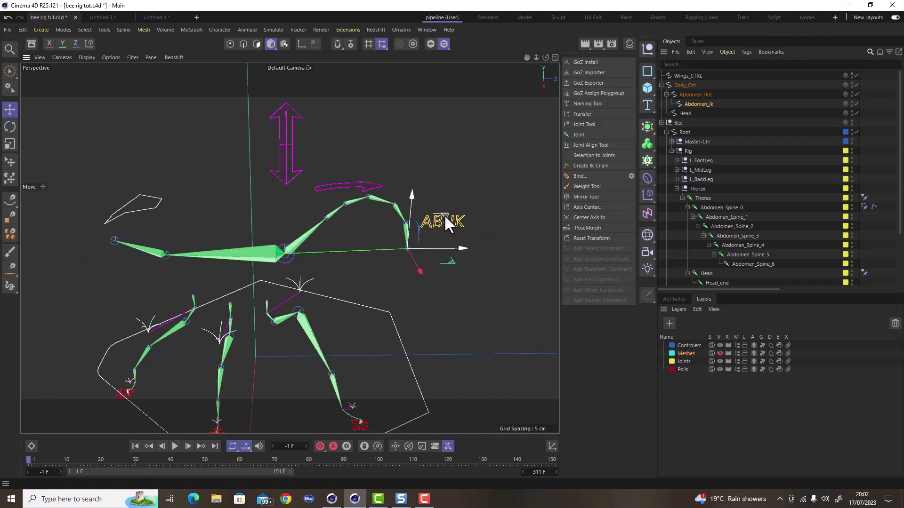
pyautogui.hotkey('ctrl', 'z')
# - Test the Head control by tilting it downward about 26 degrees, restore its pose, and deselect it
pyautogui.click(152, 206)
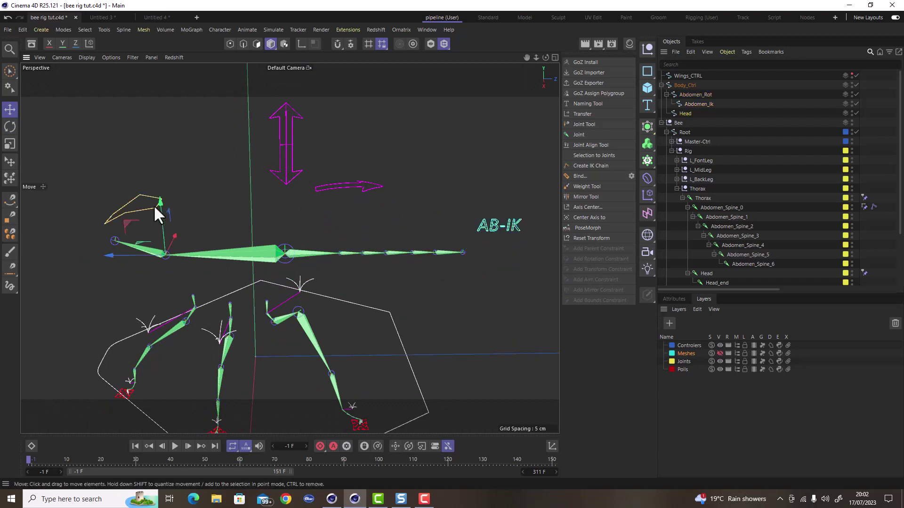
pyautogui.press('r')
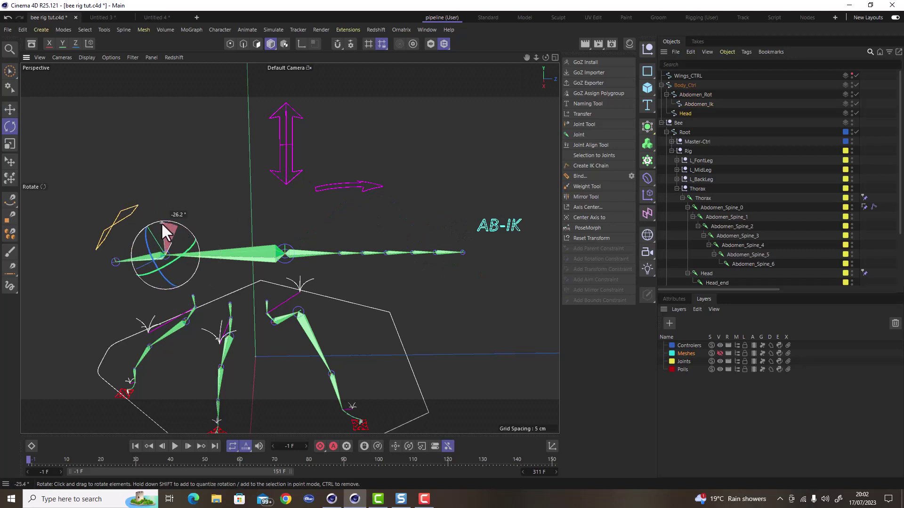
pyautogui.click(210, 149)
pyautogui.scroll(-2, 210, 149)
pyautogui.scroll(-1, 210, 148)
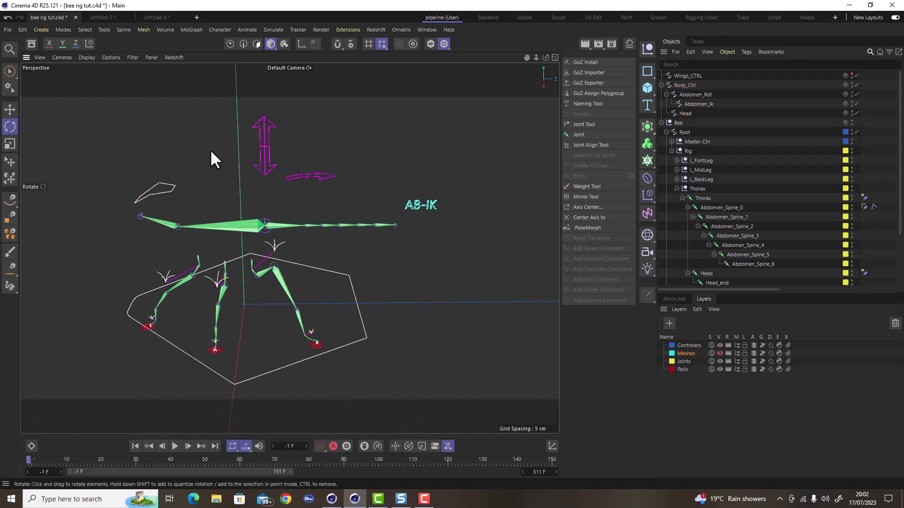
pyautogui.scroll(-2, 238, 152)
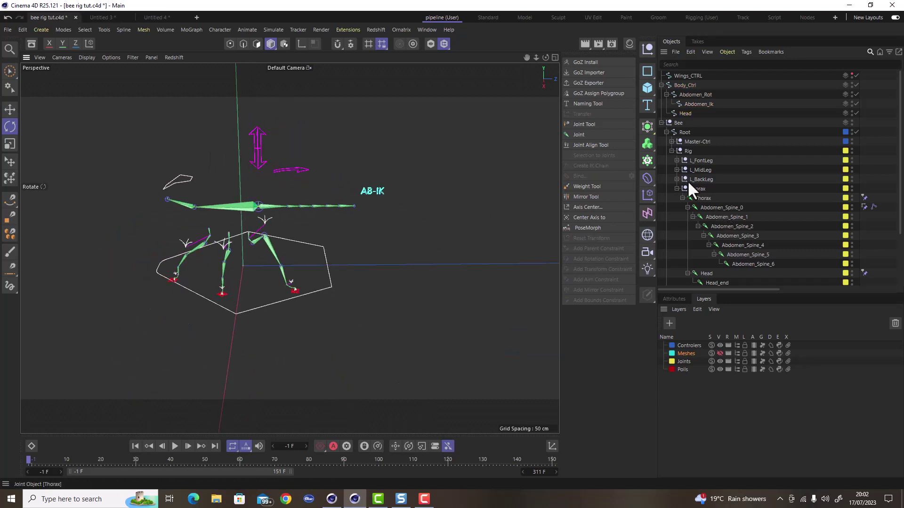
pyautogui.scroll(3, 292, 199)
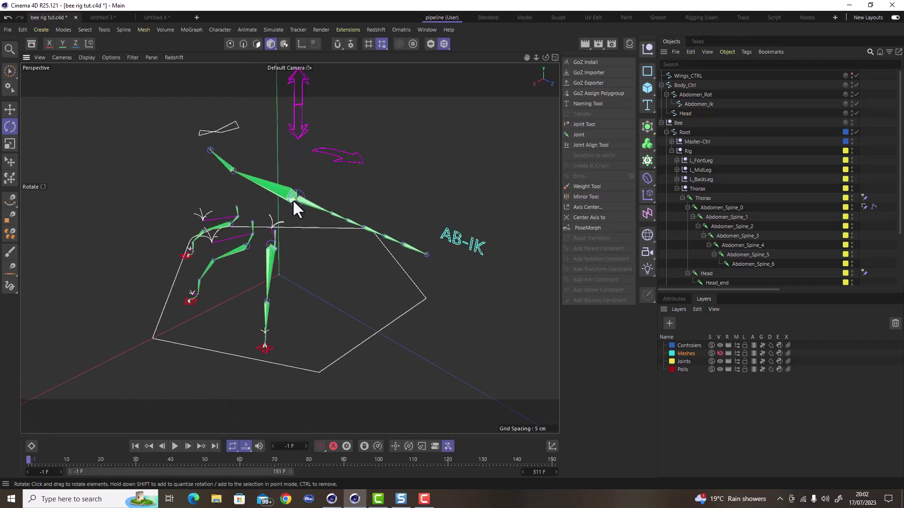
pyautogui.keyDown('alt'); pyautogui.moveTo(294, 202); pyautogui.dragTo(307, 238); pyautogui.keyUp('alt')
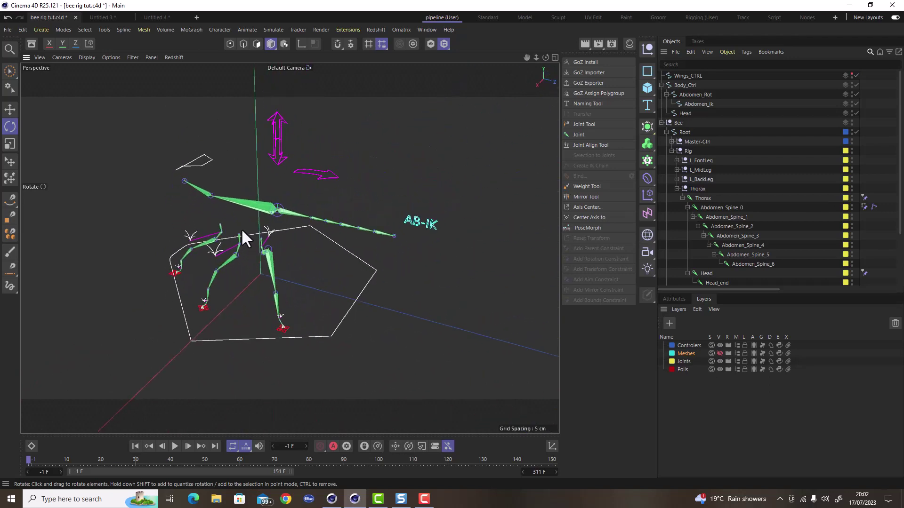
pyautogui.scroll(2, 241, 228)
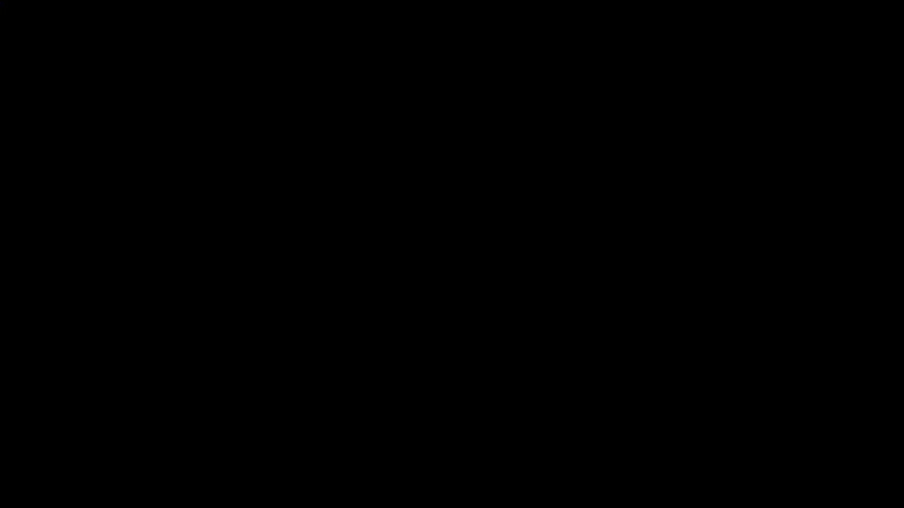